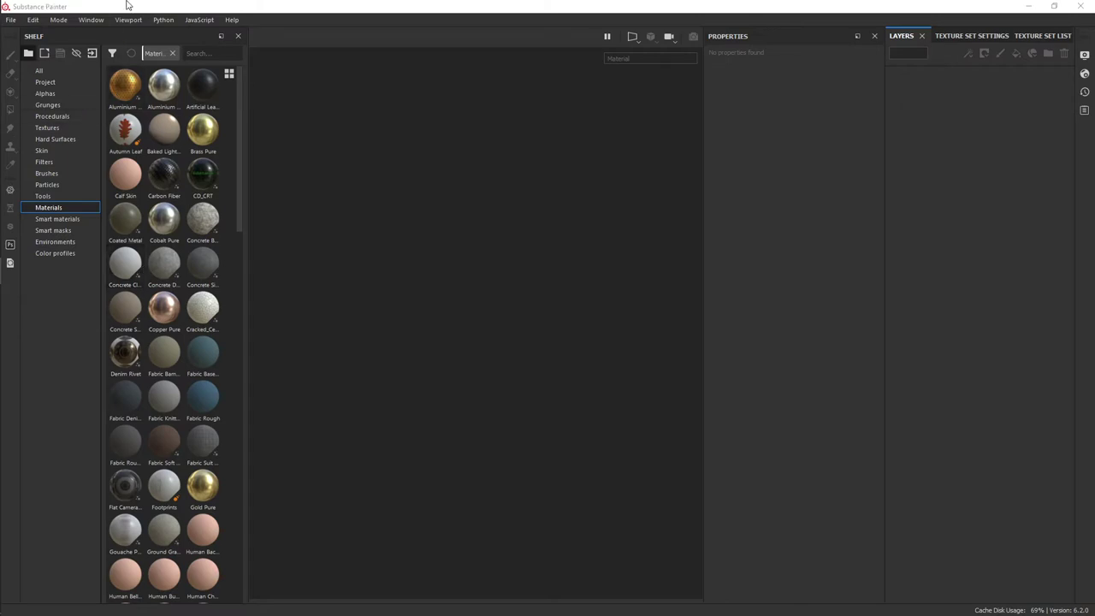
- Browse the program's menus
left_click(20, 19)
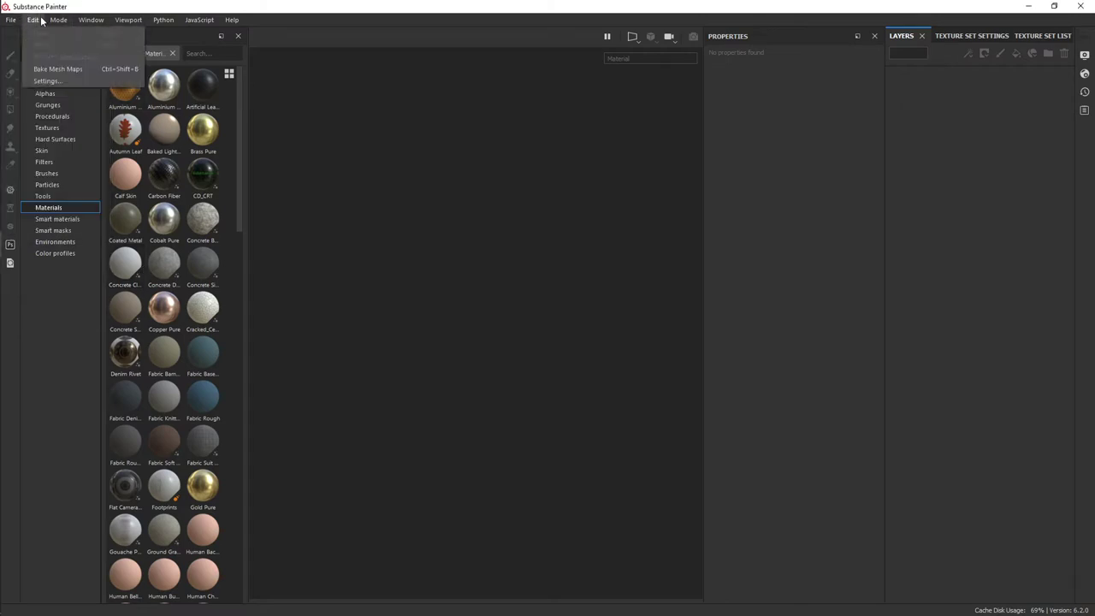
left_click(689, 6)
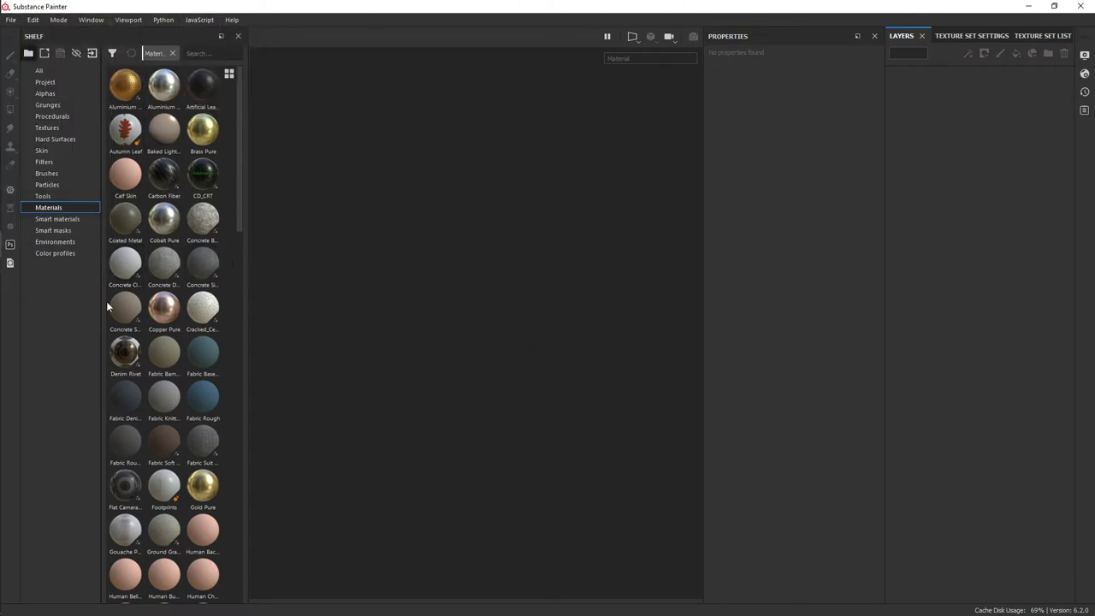
scroll(238, 284, "down", 3)
scroll(237, 286, "up", 3)
- Switch the shelf from Project and Alphas to All categories
left_click(41, 68)
left_click(71, 82)
left_click(52, 93)
left_click(58, 81)
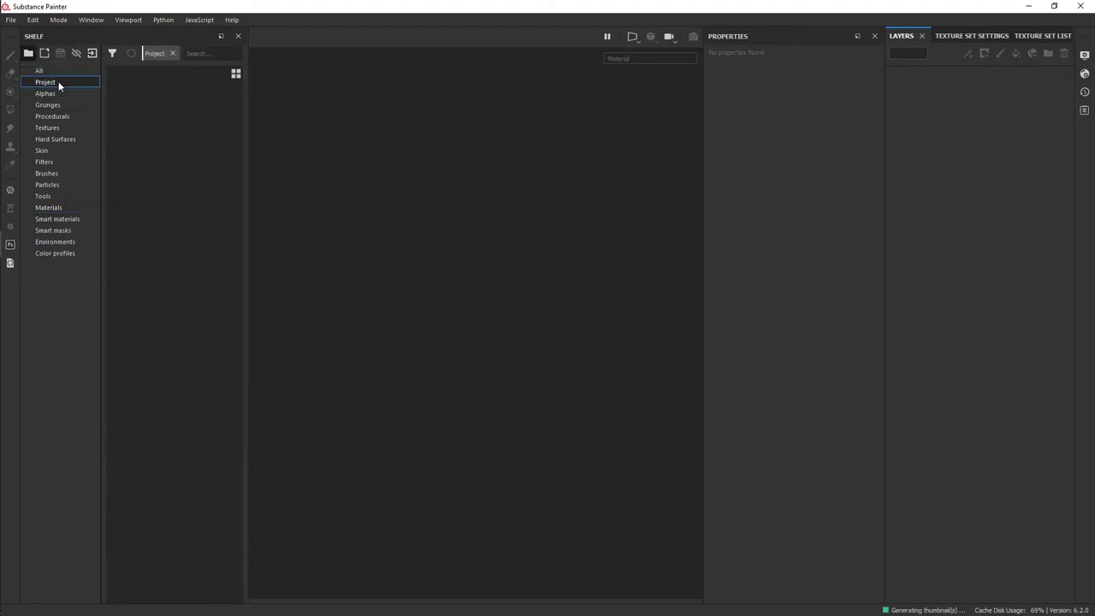
left_click(40, 70)
left_click(162, 20)
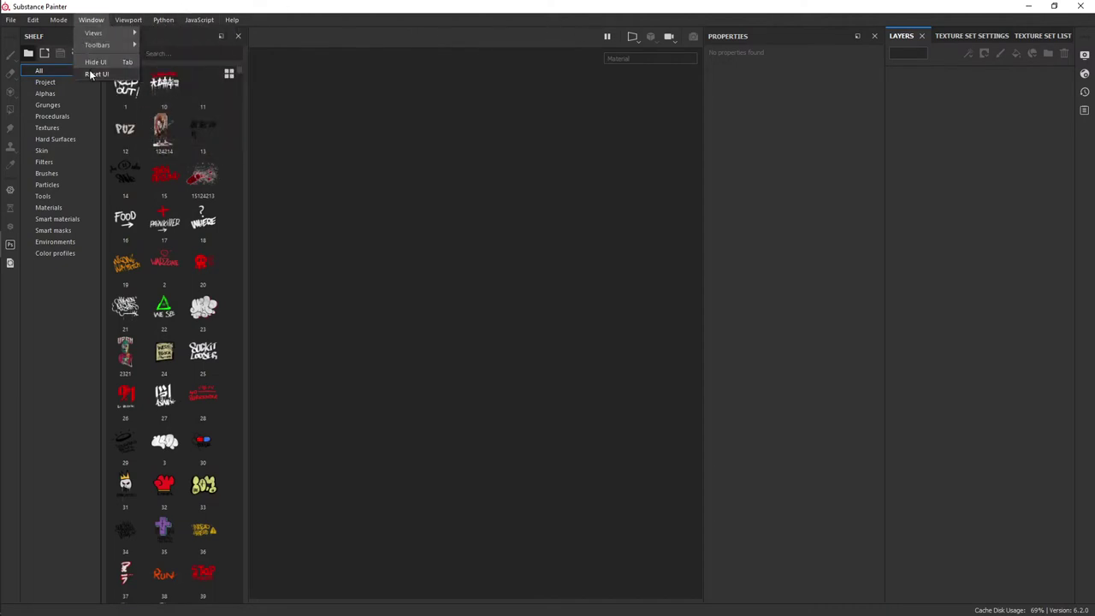
- Reset the interface to its default layout and enlarge the shelf panel
left_click(96, 73)
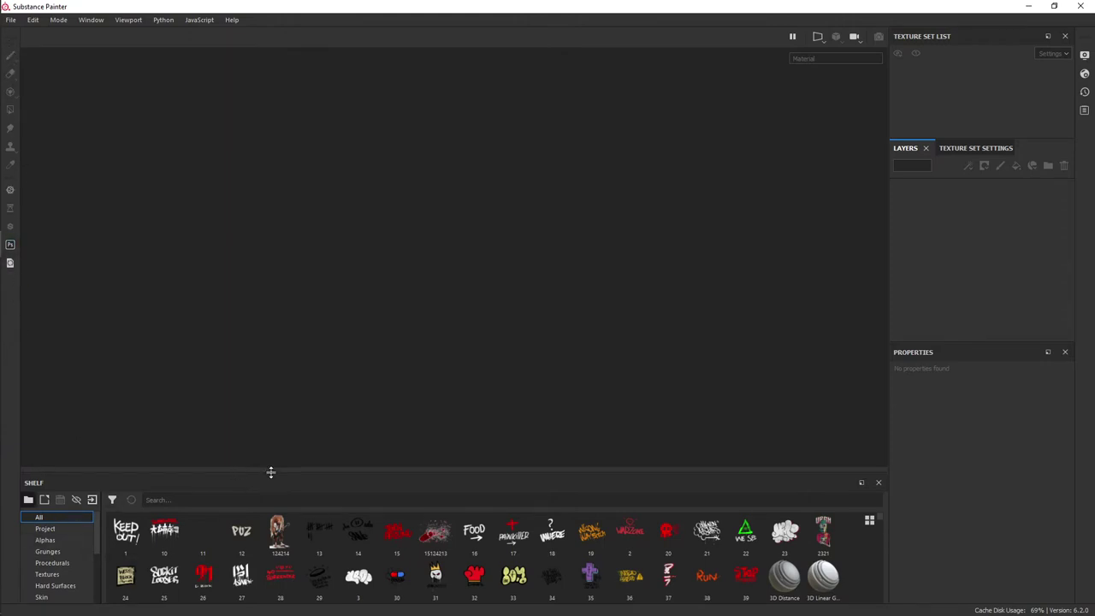
left_click_drag(265, 470, 278, 379)
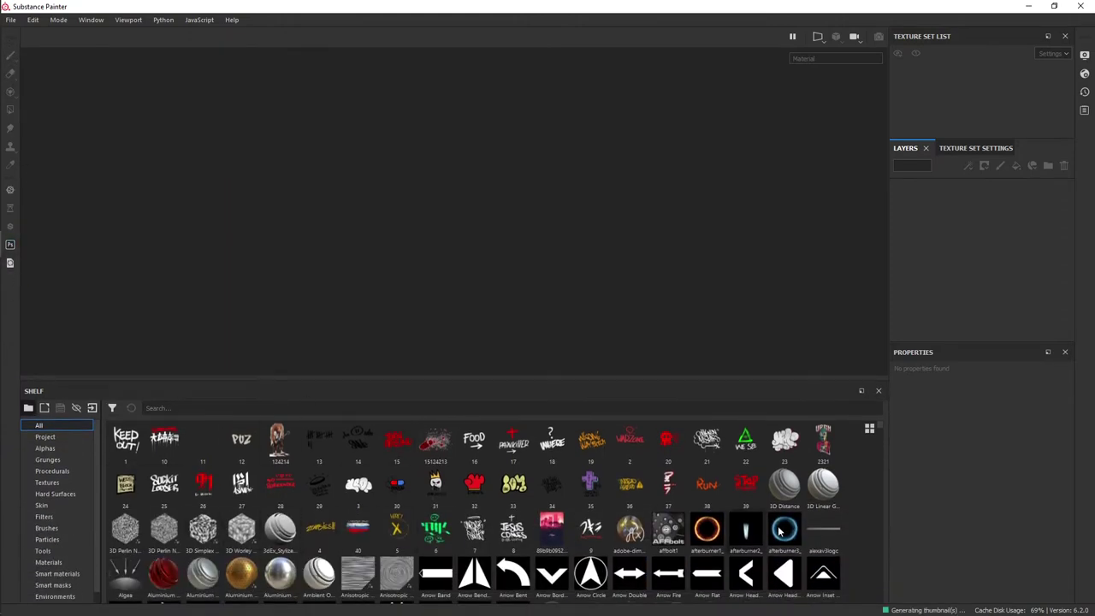
scroll(196, 522, "down", 3)
scroll(154, 487, "up", 3)
- Shrink the shelf back down and show the Texture Set Settings panel
left_click_drag(550, 386, 550, 424)
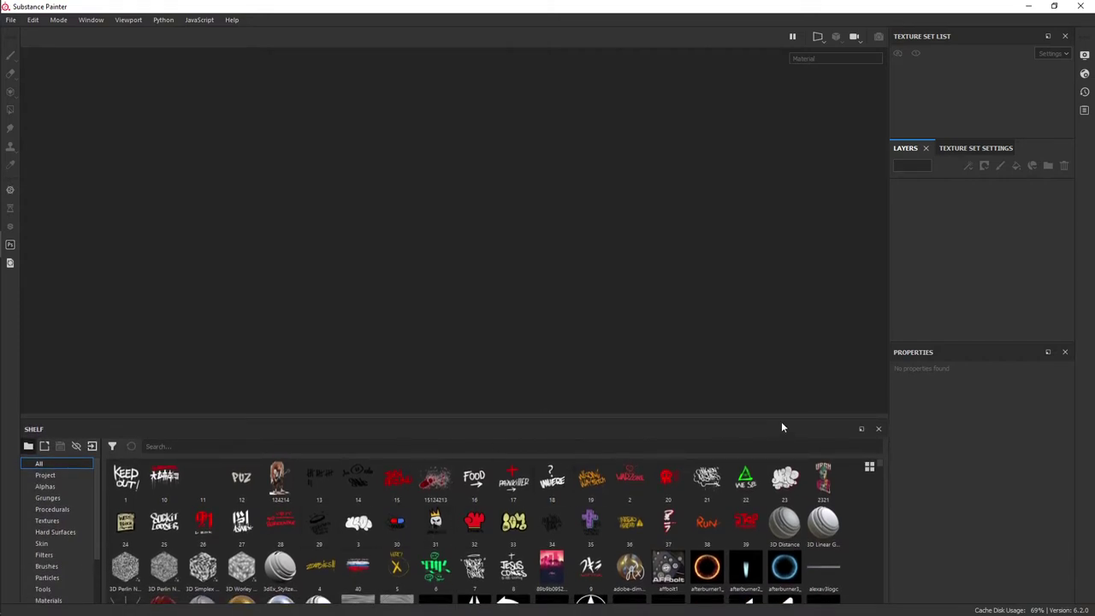
left_click_drag(781, 426, 778, 459)
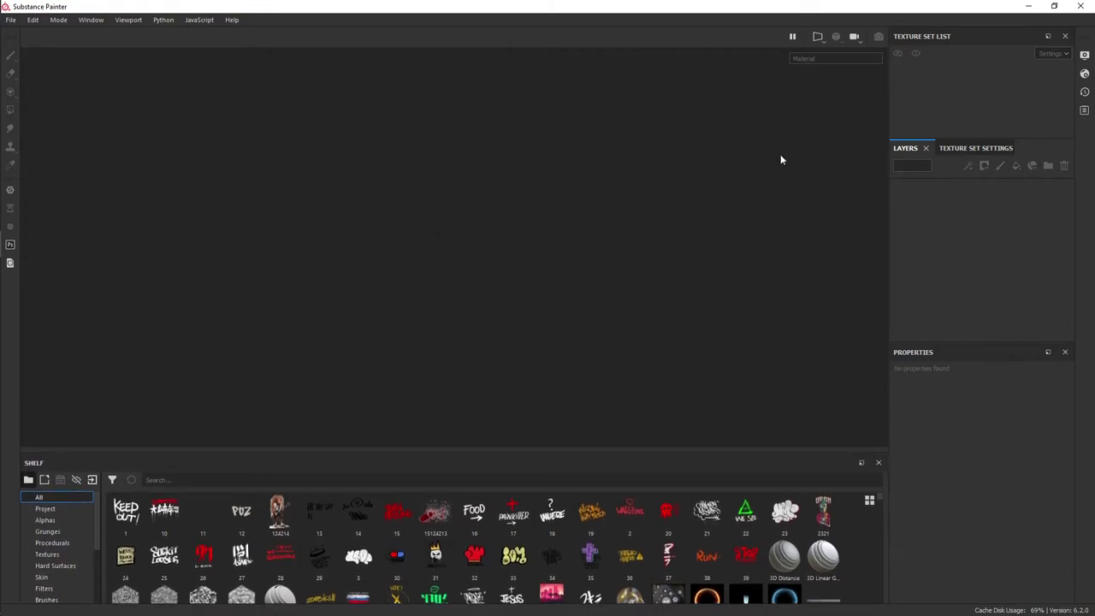
left_click(956, 148)
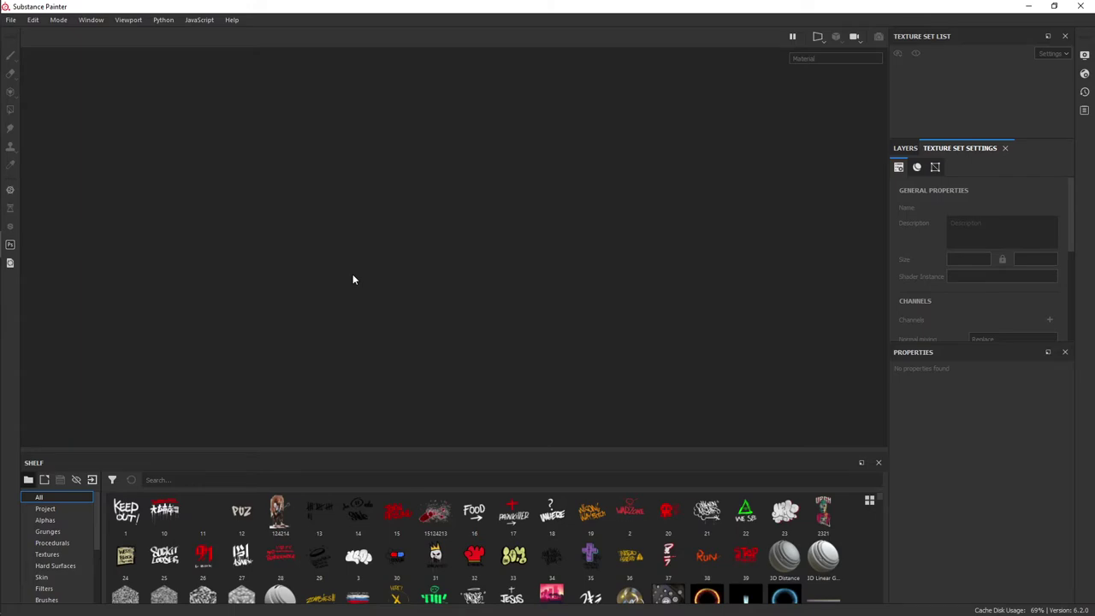
mouse_move(17, 218)
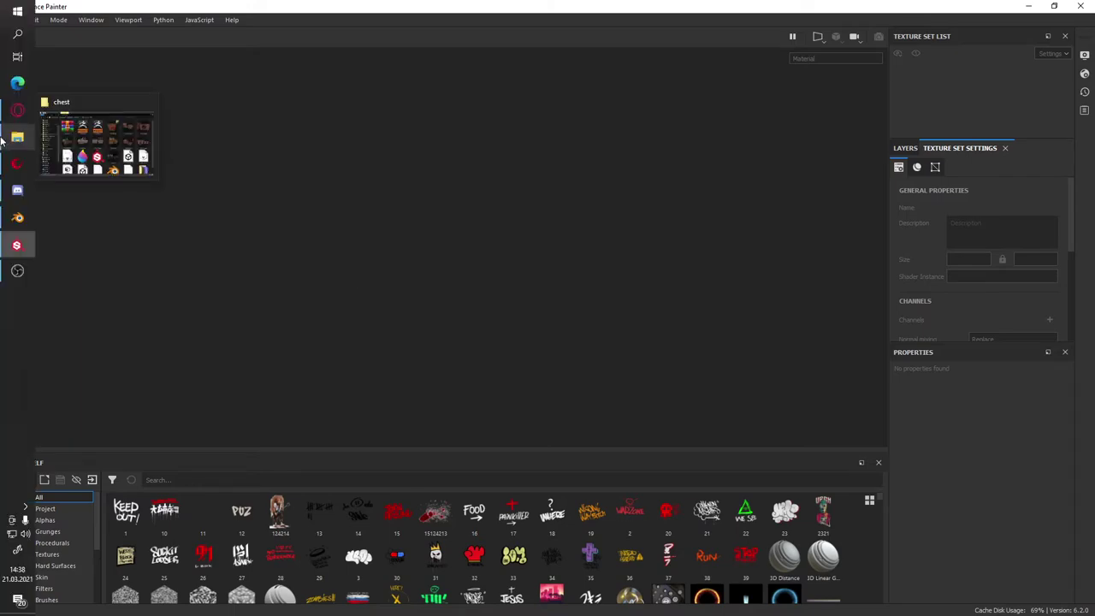
- In Blender, enter Edit Mode on the cylinder and rotate the view upright
left_click(17, 217)
mouse_move(706, 241)
middle_mouse_down()
mouse_move(733, 258)
mouse_move(689, 201)
mouse_move(676, 209)
middle_mouse_up()
key("Tab")
scroll(286, 277, "up", 1)
scroll(285, 277, "up", 1)
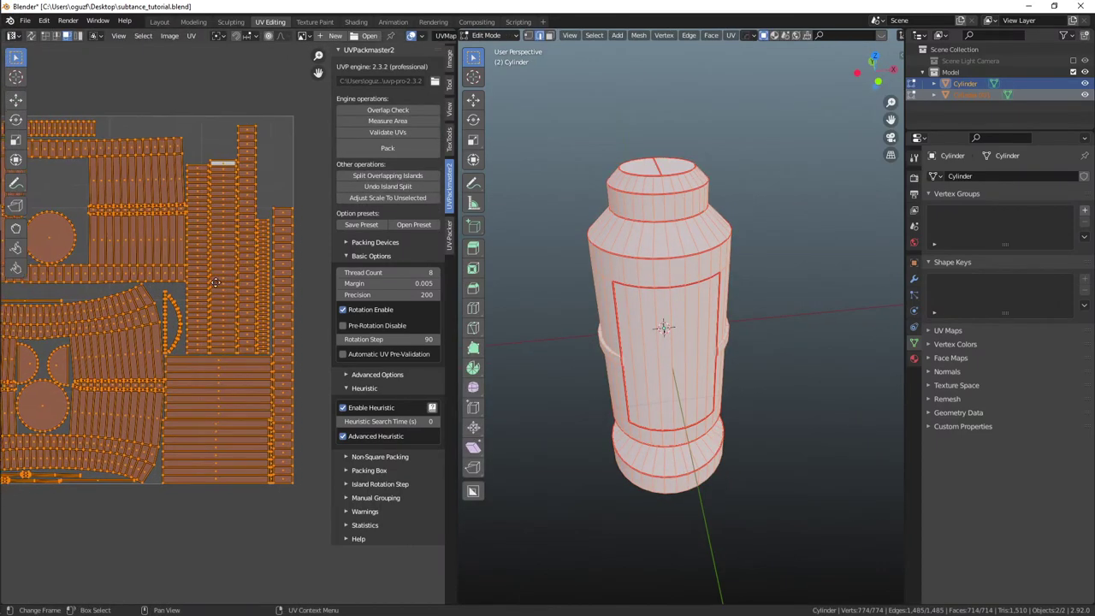
scroll(286, 277, "up", 1)
mouse_move(633, 257)
middle_mouse_down()
mouse_move(653, 259)
mouse_move(651, 225)
middle_mouse_up()
- Separate the window faces into their own object and test-move the panel
key("p")
key("Tab")
key("g")
key("Escape")
key("g")
key("Escape")
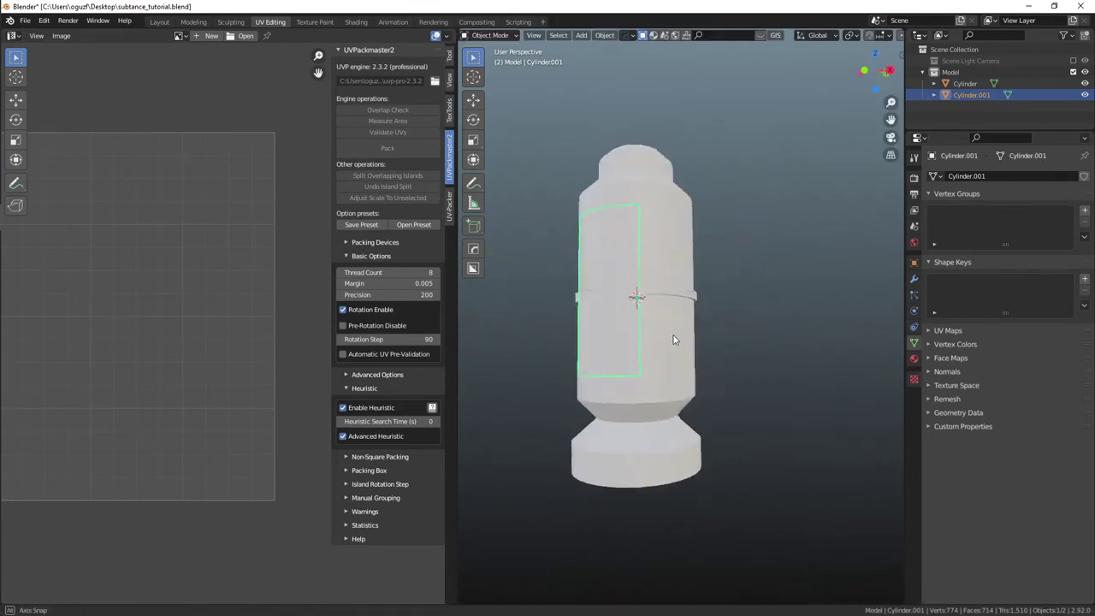
- Select the main cylinder body and check its mesh in Edit Mode
left_click(655, 221)
key("g")
key("Escape")
mouse_move(666, 216)
middle_mouse_down()
mouse_move(616, 296)
mouse_move(650, 281)
mouse_move(711, 201)
mouse_move(662, 237)
middle_mouse_up()
key("Tab")
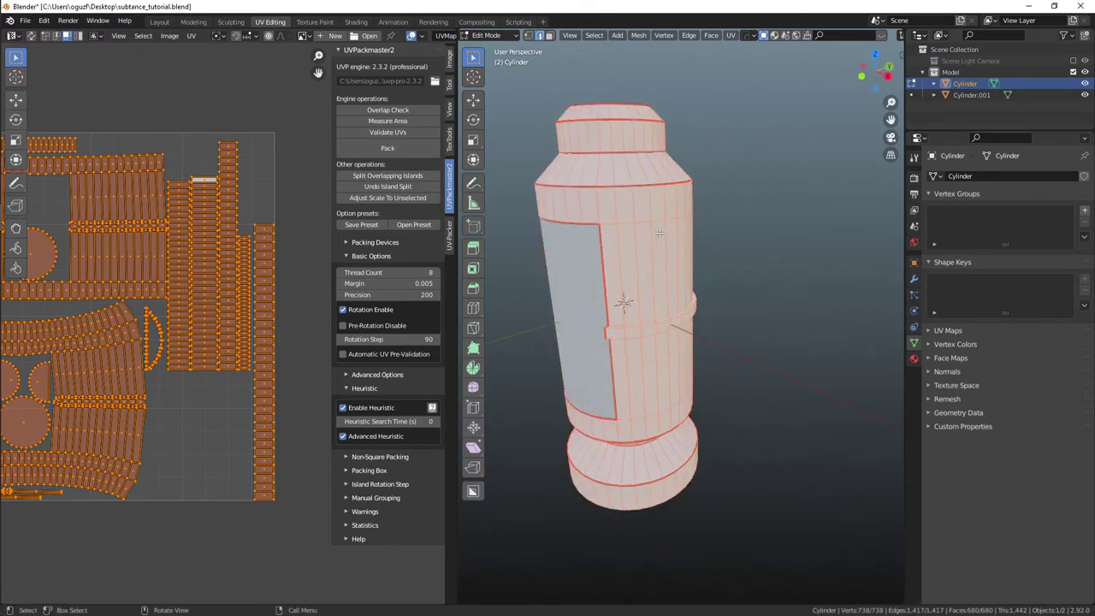
key("Tab")
scroll(649, 257, "down", 5)
- Save the blend file and export the model as subtance_tutorial.fbx
key("ctrl+s")
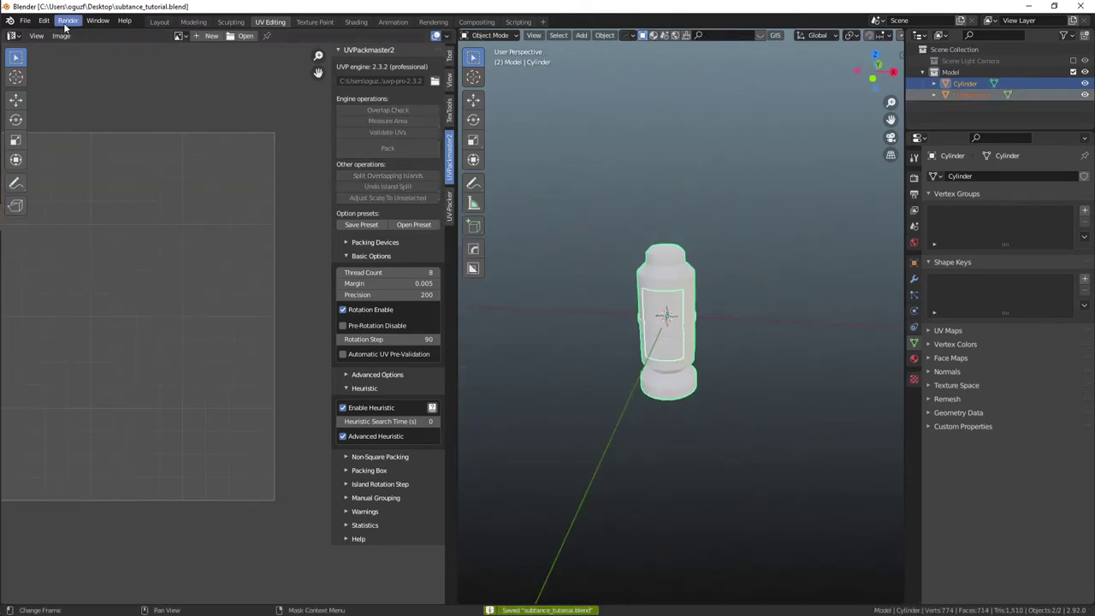
left_click(43, 19)
key("Escape")
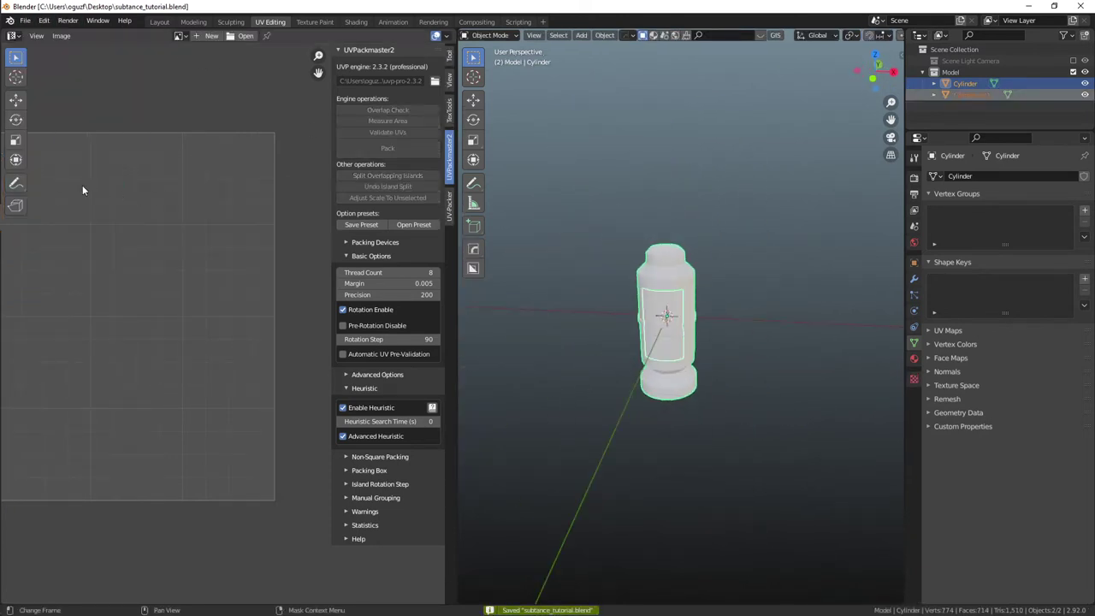
left_click(25, 19)
mouse_move(42, 185)
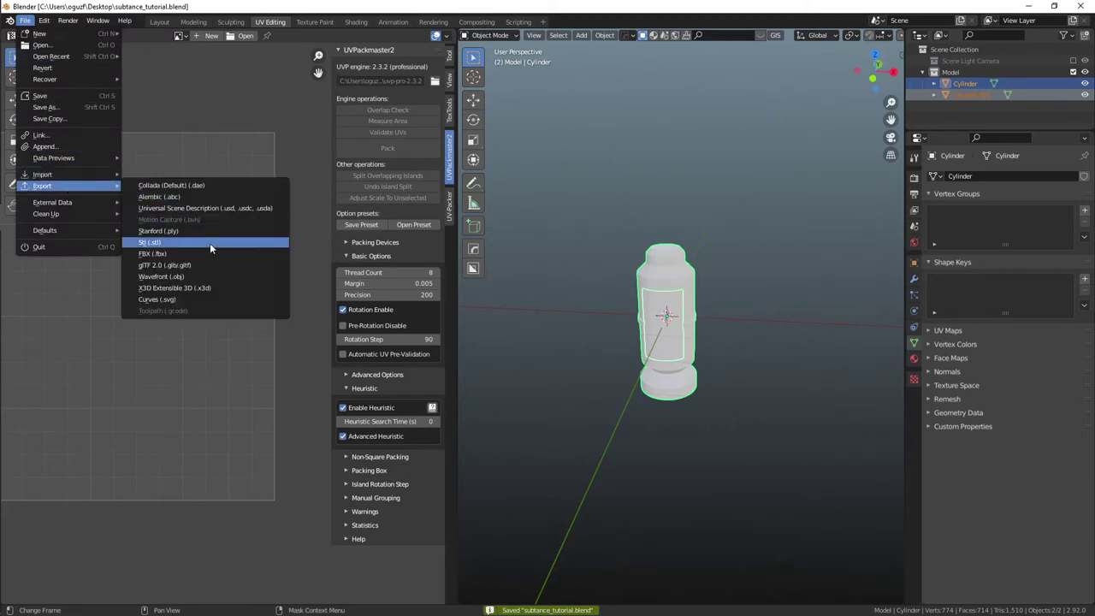
left_click(212, 245)
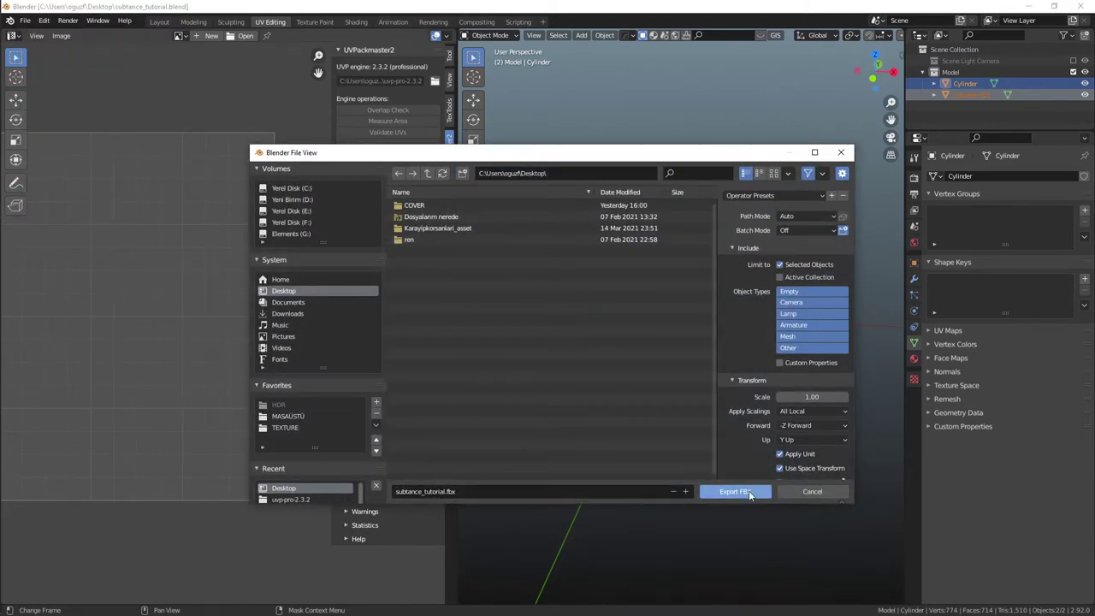
left_click(735, 491)
- In the Modeling workspace, leave local view and edit the cylinder in edge mode
left_click(193, 21)
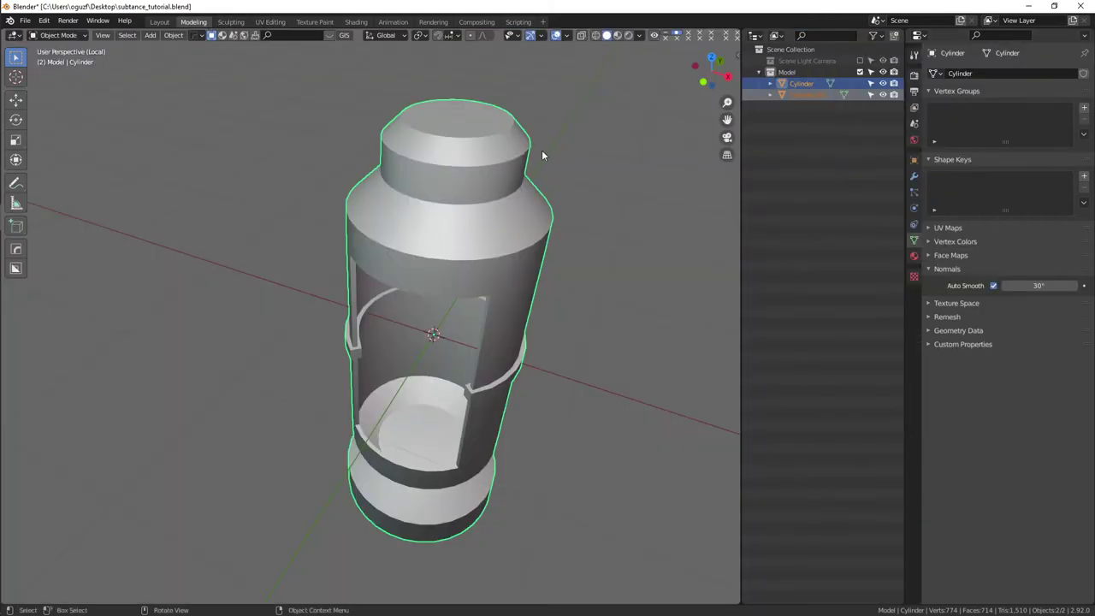
key("KP_Divide")
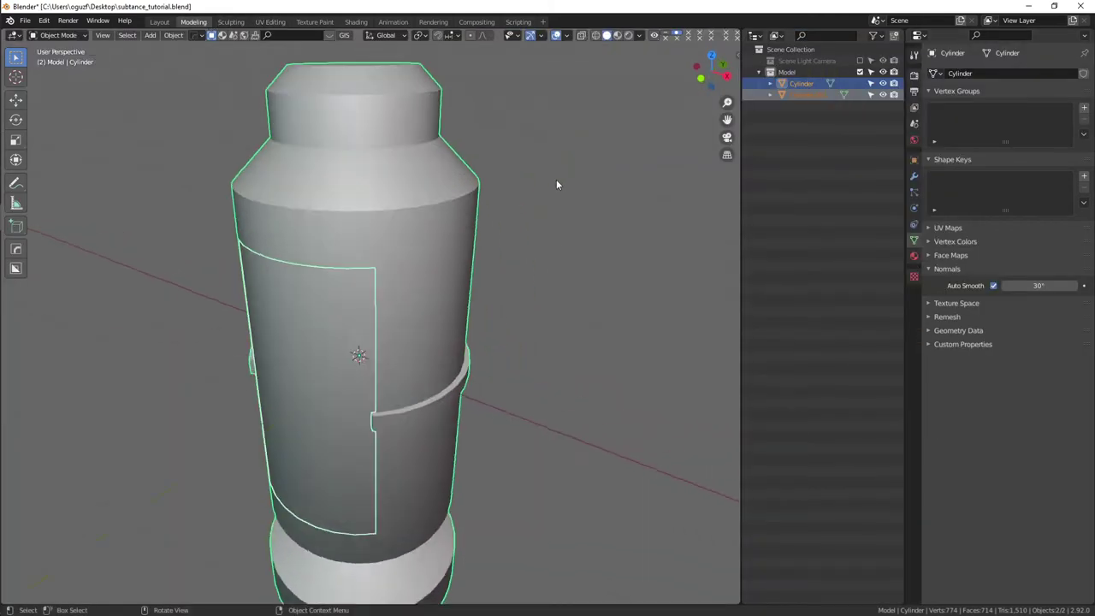
key("alt+a")
scroll(437, 252, "up", 2)
key("Tab")
key("KP_Decimal")
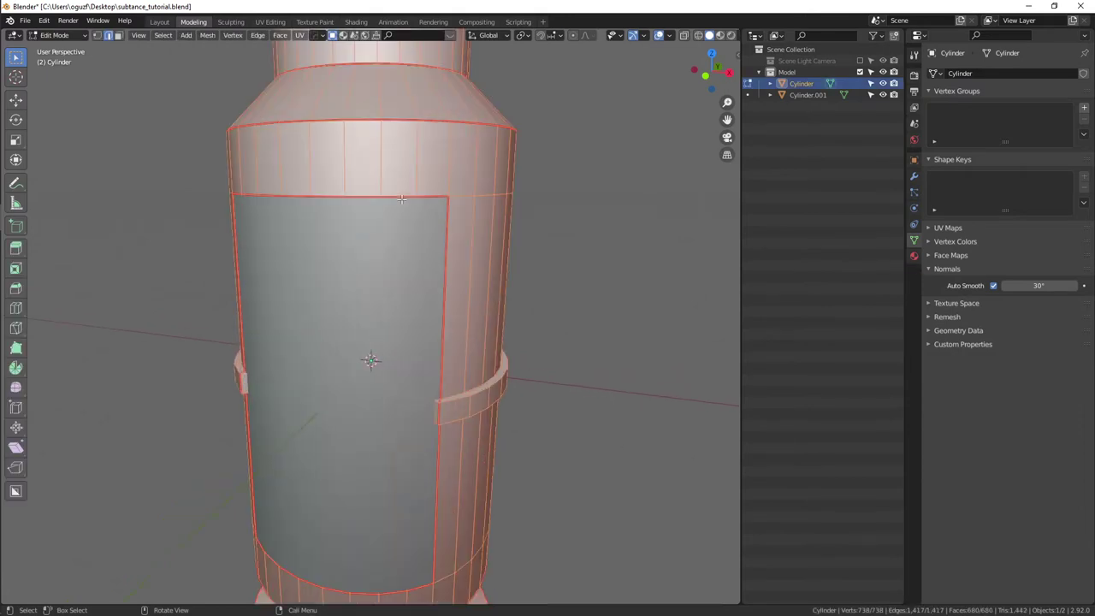
key("alt+a")
- Bevel the top edge loop at the neck and cap
middle_click_drag(433, 168, 396, 164)
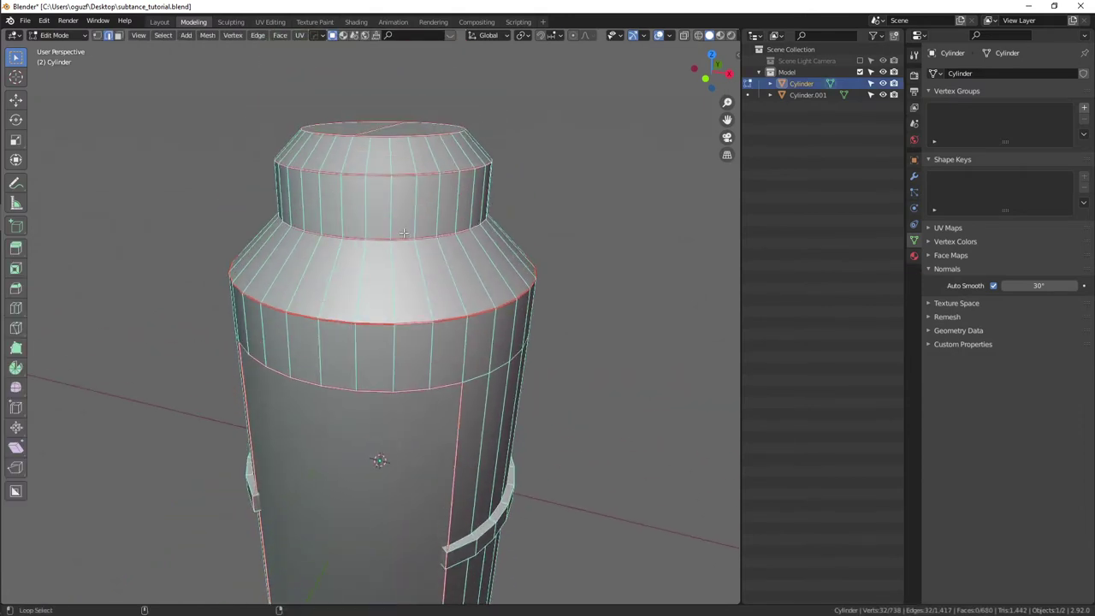
left_click(400, 168, "alt+shift")
key("ctrl+b")
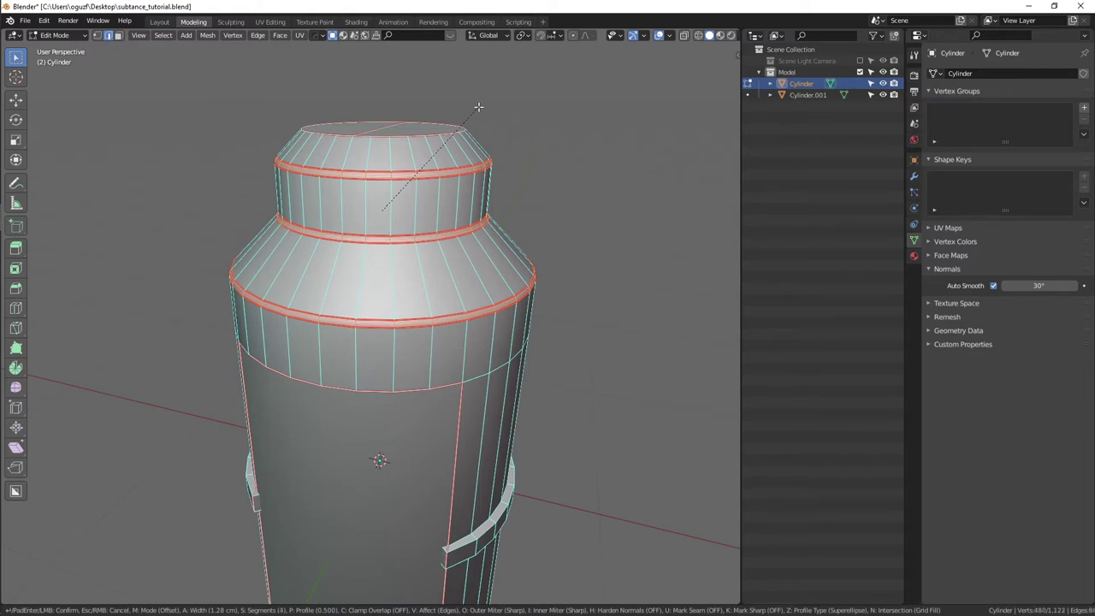
left_click(478, 107)
key("Tab")
- Bevel the lower rim edge loop at the cylinder's base
scroll(425, 175, "down", 2)
key("KP_Decimal")
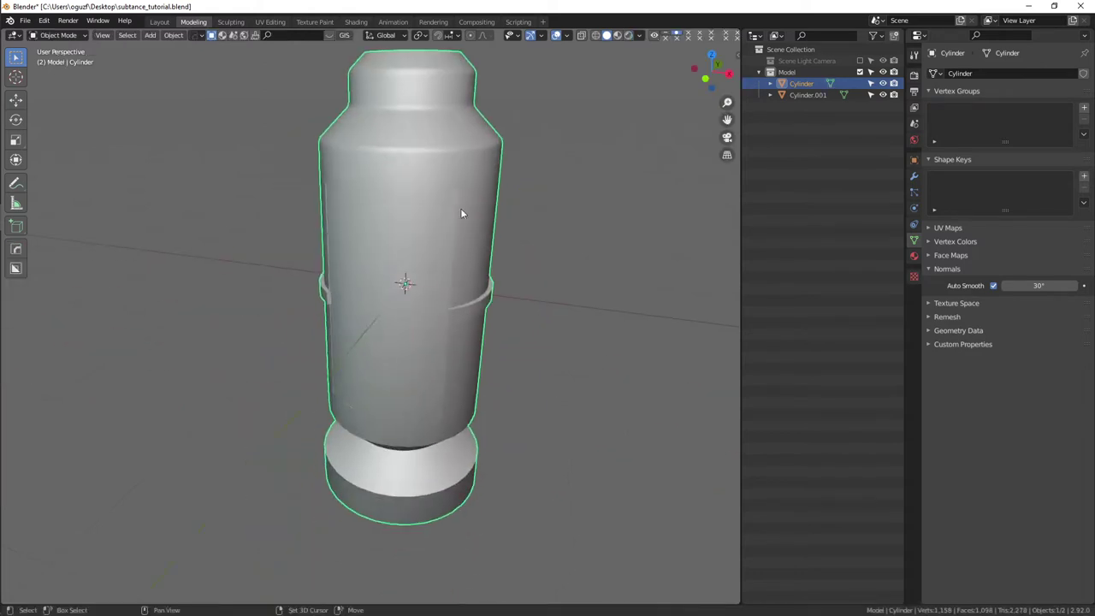
middle_click_drag(460, 213, 460, 38, "shift")
key("Tab")
scroll(460, 214, "up", 3)
left_click(479, 261, "alt+shift")
key("ctrl+b")
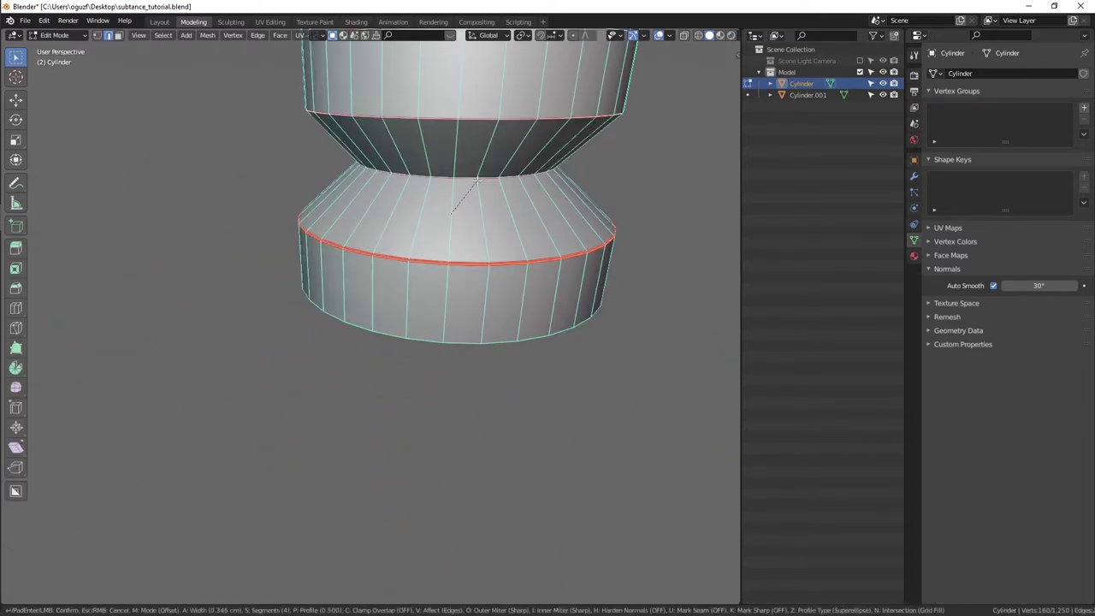
left_click(454, 194)
- Bevel the upper edge loop of the base
middle_click_drag(457, 172, 457, 209)
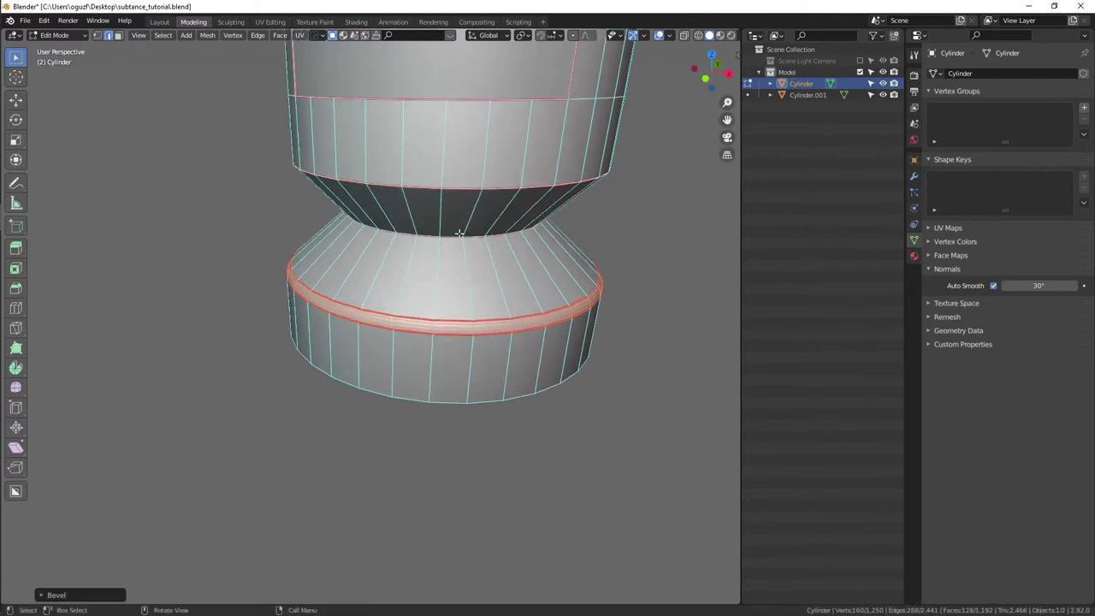
left_click(454, 189, "alt")
key("ctrl+b")
left_click(514, 325)
scroll(521, 336, "up", 5)
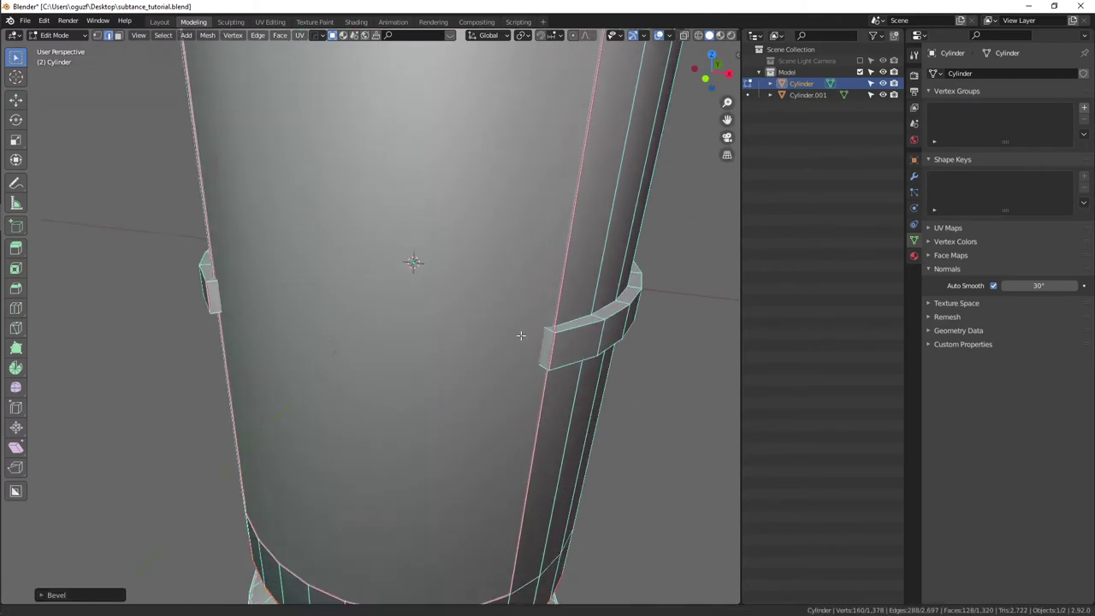
scroll(521, 335, "down", 4)
scroll(385, 432, "down", 3)
scroll(410, 198, "up", 2)
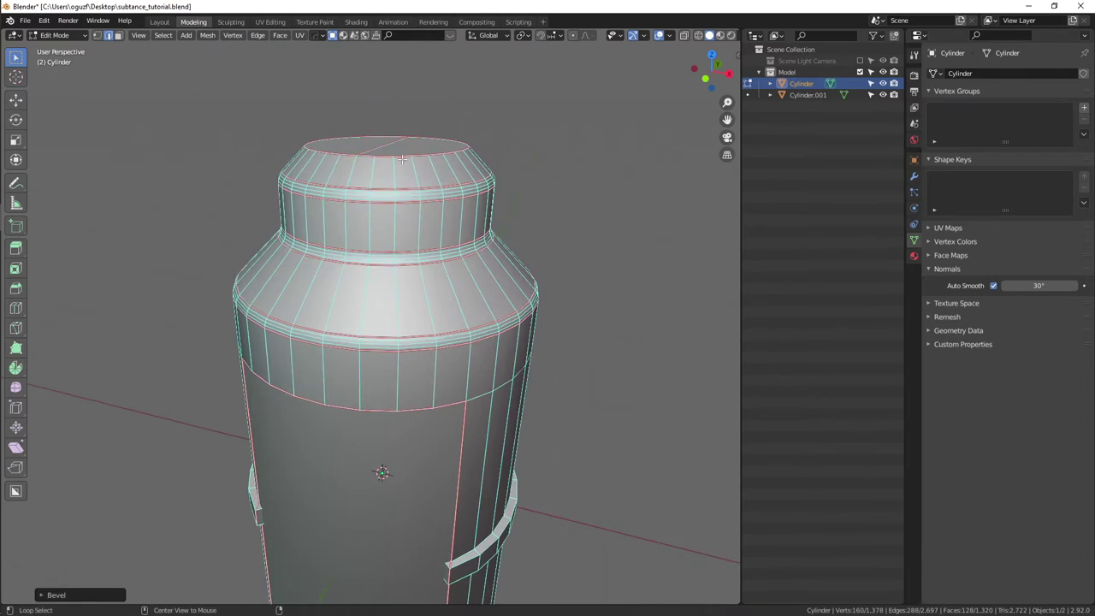
- Dissolve a lower cap edge loop and inset the top cap face
left_click(401, 160, "alt")
middle_click_drag(360, 137, 418, 190)
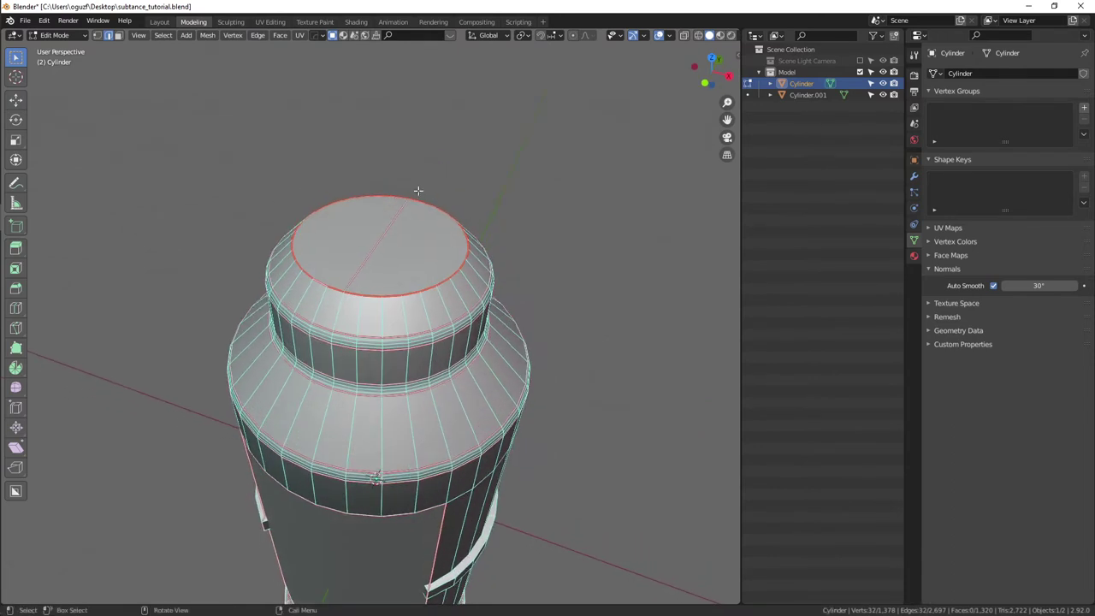
left_click(381, 288, "alt")
key("x")
left_click(381, 283)
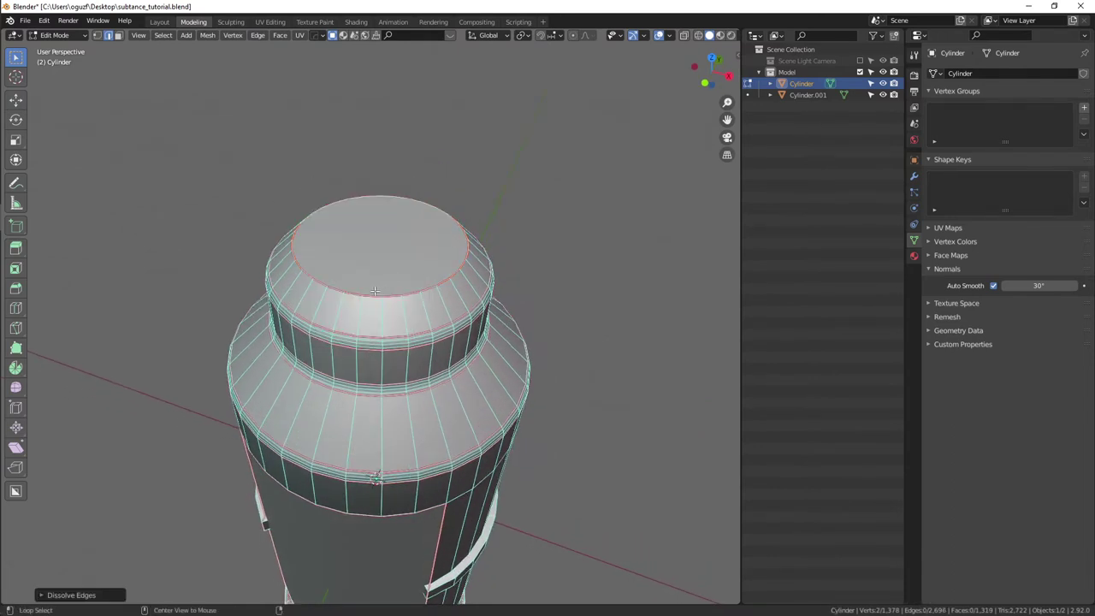
key("i")
left_click(513, 200)
key("Tab")
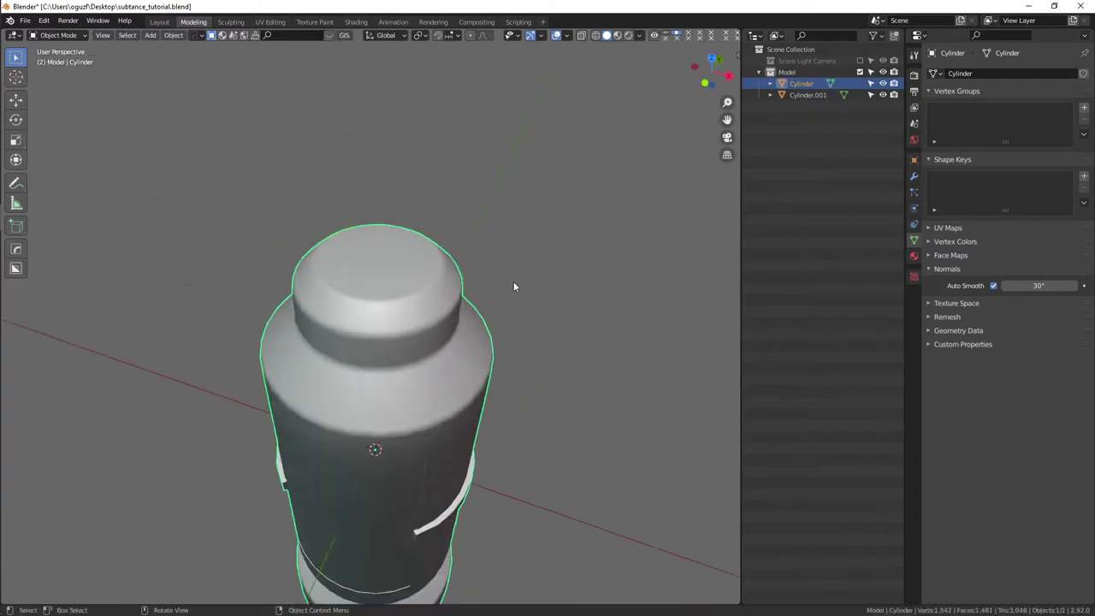
- Inspect the base and the neck edge loop, then return to Object Mode
middle_click_drag(514, 286, 516, 249)
scroll(516, 249, "down", 3)
scroll(496, 211, "up", 2)
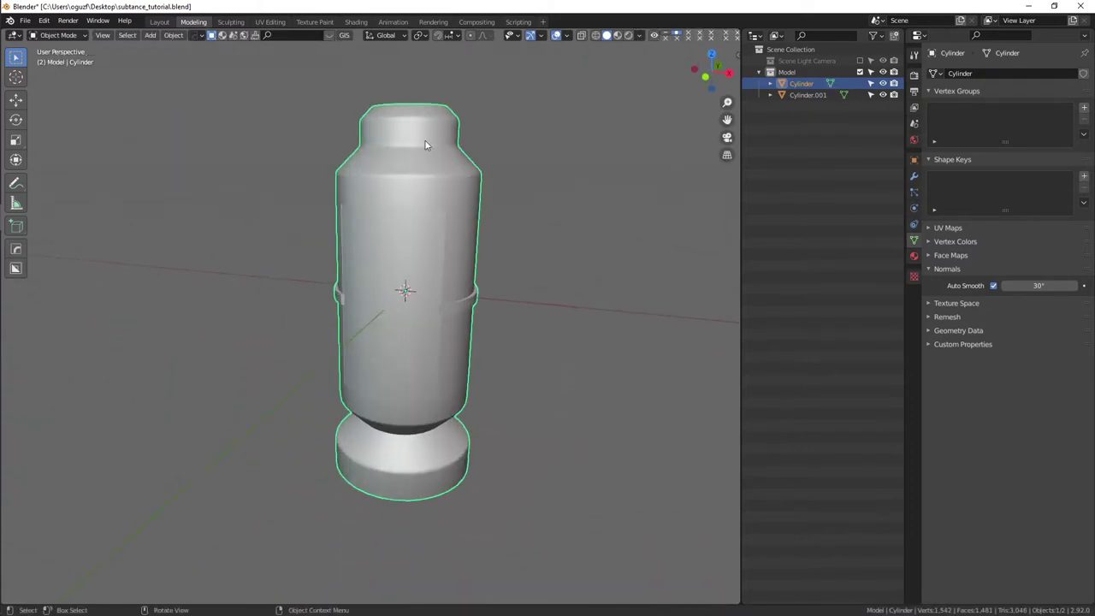
scroll(470, 360, "down", 2)
scroll(385, 360, "up", 3)
mouse_move(385, 359)
middle_mouse_down()
mouse_move(431, 237)
mouse_move(408, 59)
middle_mouse_up()
scroll(439, 270, "up", 3)
key("Tab")
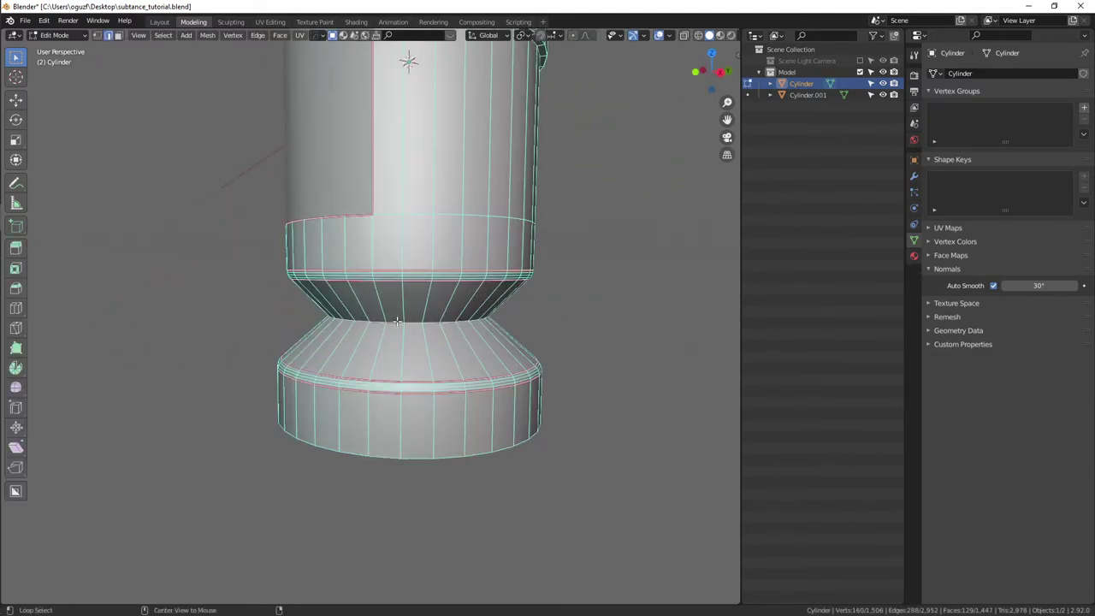
scroll(493, 278, "up", 2)
left_click(484, 320, "alt")
key("Tab")
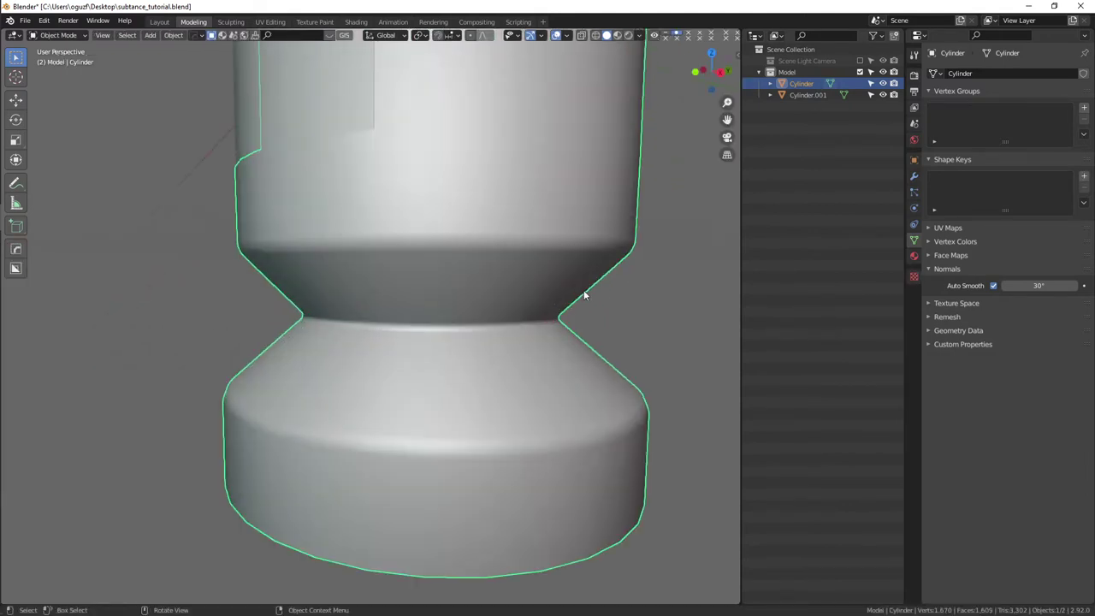
- Orbit around the bottle to review the whole model from above
scroll(439, 306, "down", 3)
scroll(379, 362, "up", 1)
scroll(457, 403, "up", 3)
mouse_move(457, 403)
middle_mouse_down()
mouse_move(562, 343)
mouse_move(492, 431)
middle_mouse_up()
scroll(492, 430, "down", 3)
mouse_move(521, 313)
middle_mouse_down()
mouse_move(557, 420)
mouse_move(320, 382)
middle_mouse_up()
scroll(372, 346, "up", 2)
scroll(372, 346, "up", 2)
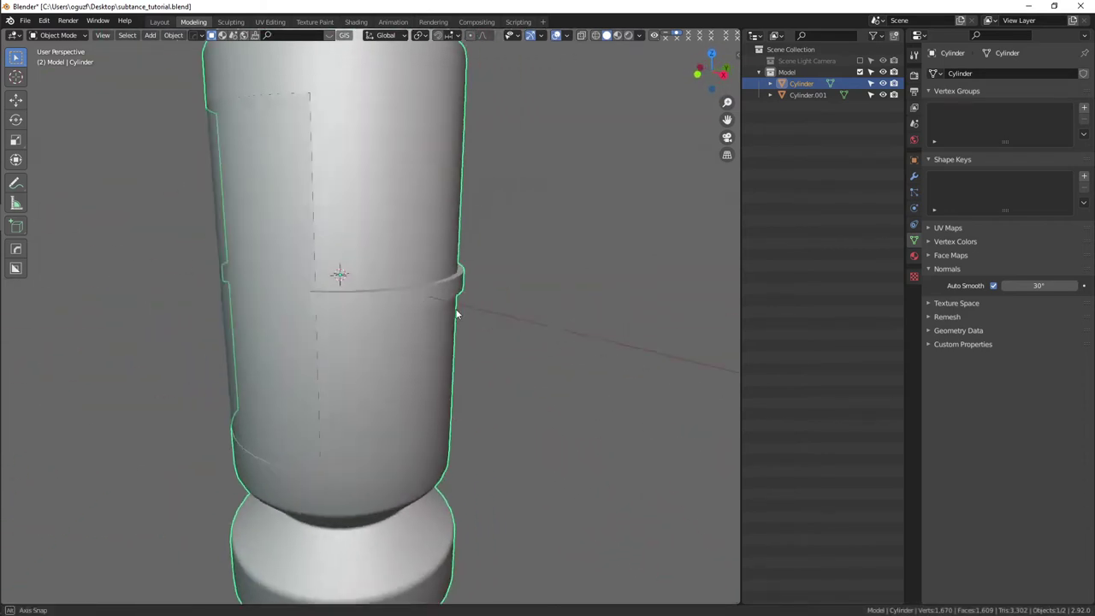
scroll(382, 342, "down", 4)
- Isolate and inspect the Cylinder.001 window panel, then return to the full model
left_click(381, 339)
mouse_move(382, 338)
middle_mouse_down()
mouse_move(394, 292)
mouse_move(628, 311)
mouse_move(356, 262)
mouse_move(403, 260)
middle_mouse_up()
key("KP_Divide")
key("Tab")
key("Tab")
scroll(467, 275, "down", 1)
key("KP_Divide")
left_click(480, 253)
- Select both canister objects
key("a")
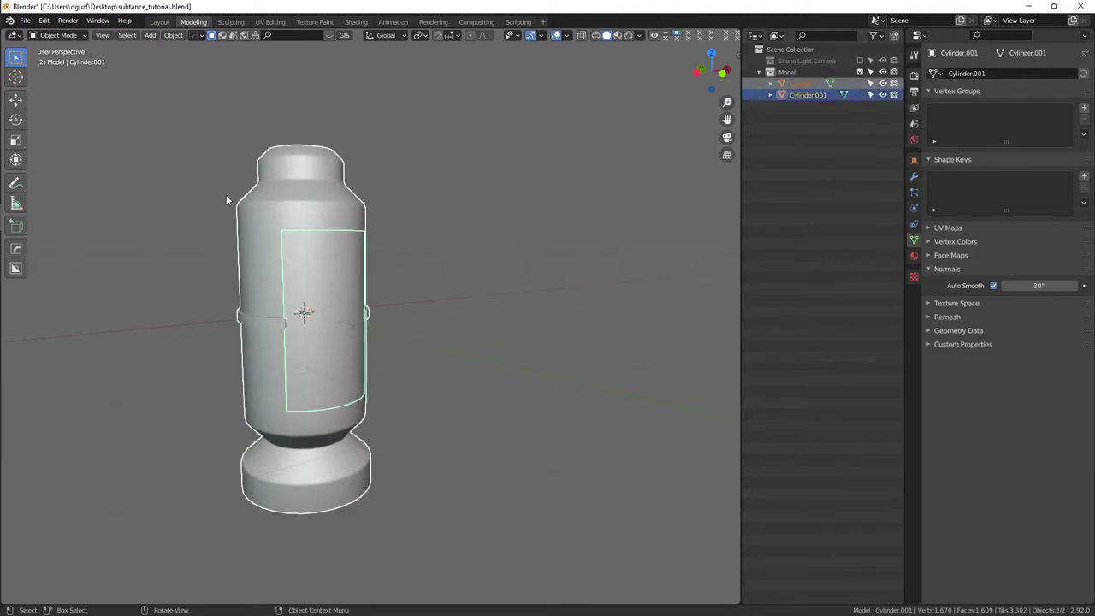
mouse_move(225, 195)
middle_mouse_down()
mouse_move(276, 225)
mouse_move(334, 176)
middle_mouse_up()
key("alt+a")
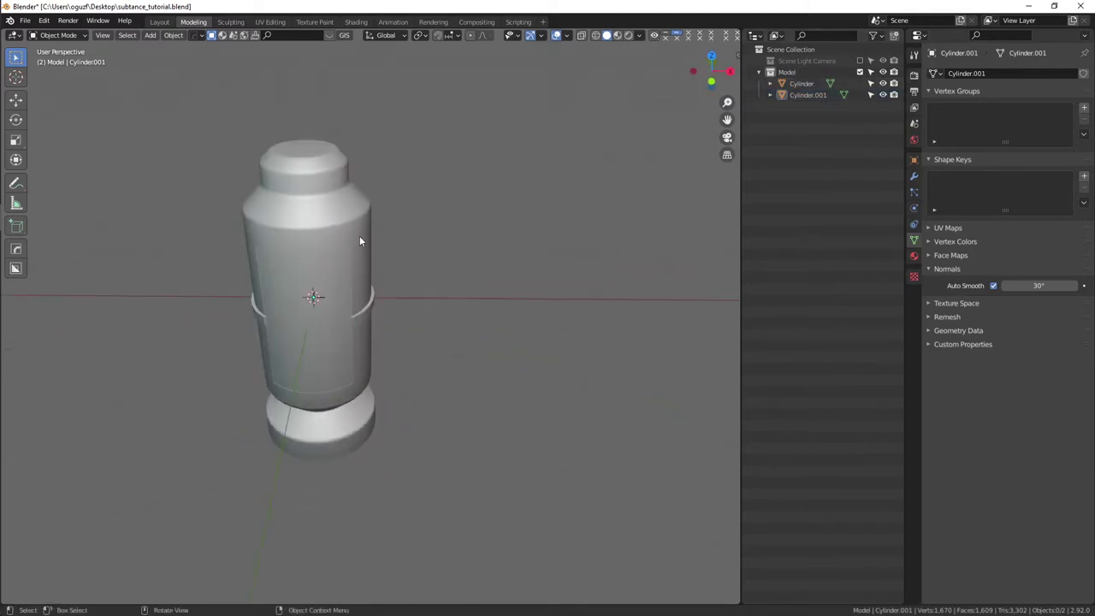
key("a")
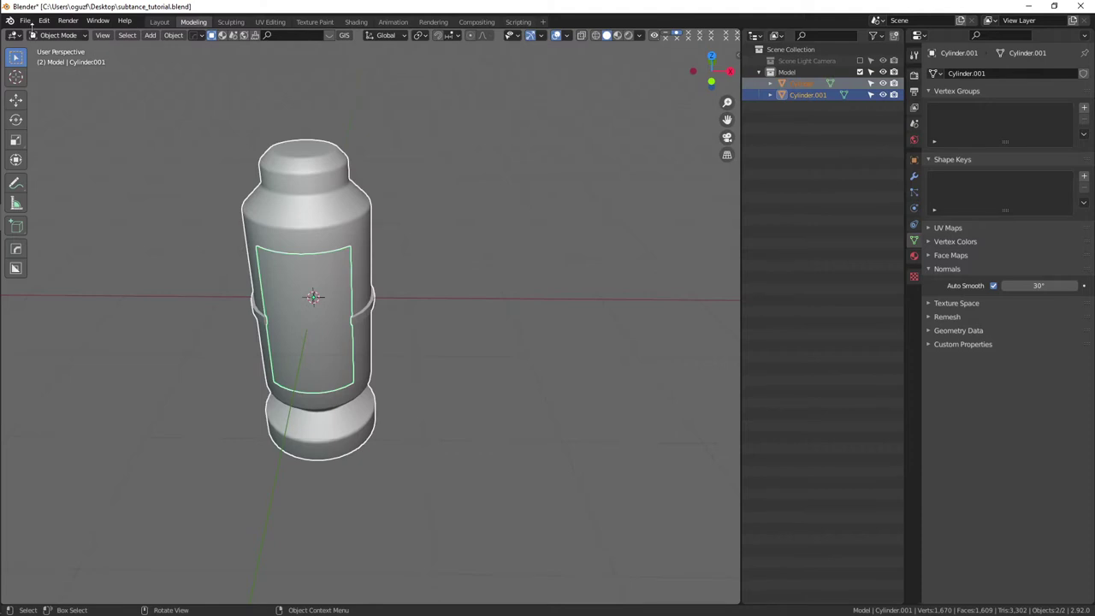
- Export them to the Desktop as subtance_tutorial_high.fbx
left_click(25, 21)
mouse_move(42, 186)
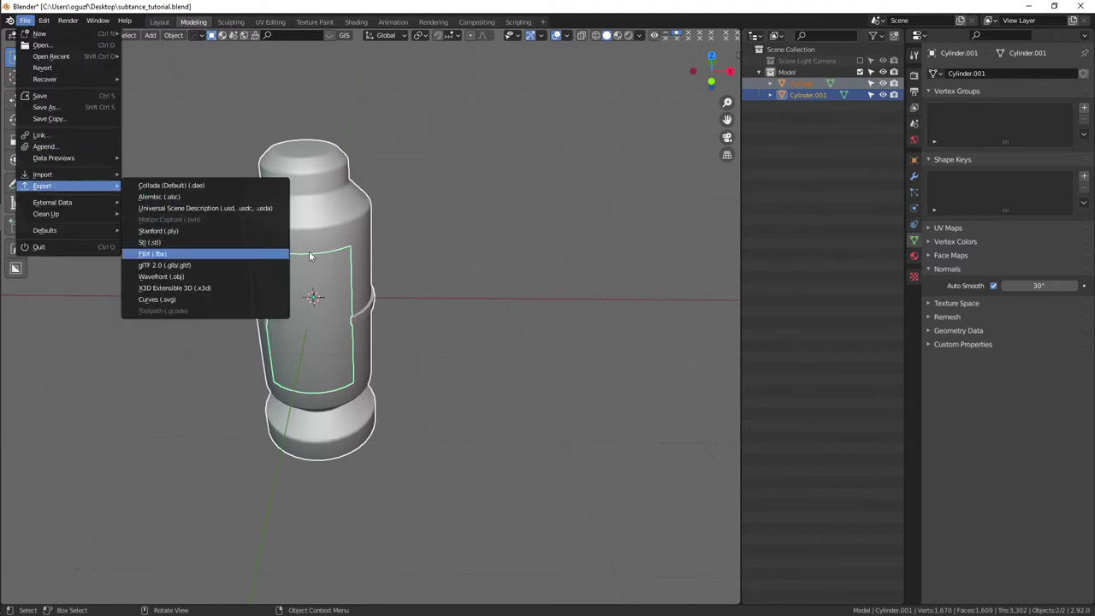
left_click(174, 254)
left_click(444, 493)
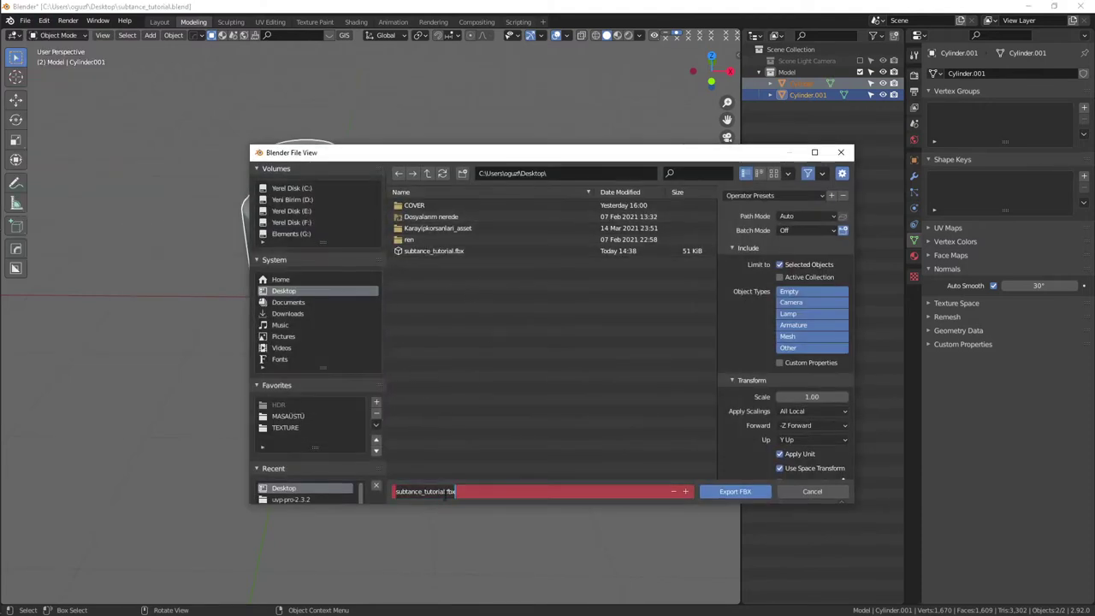
type("_High")
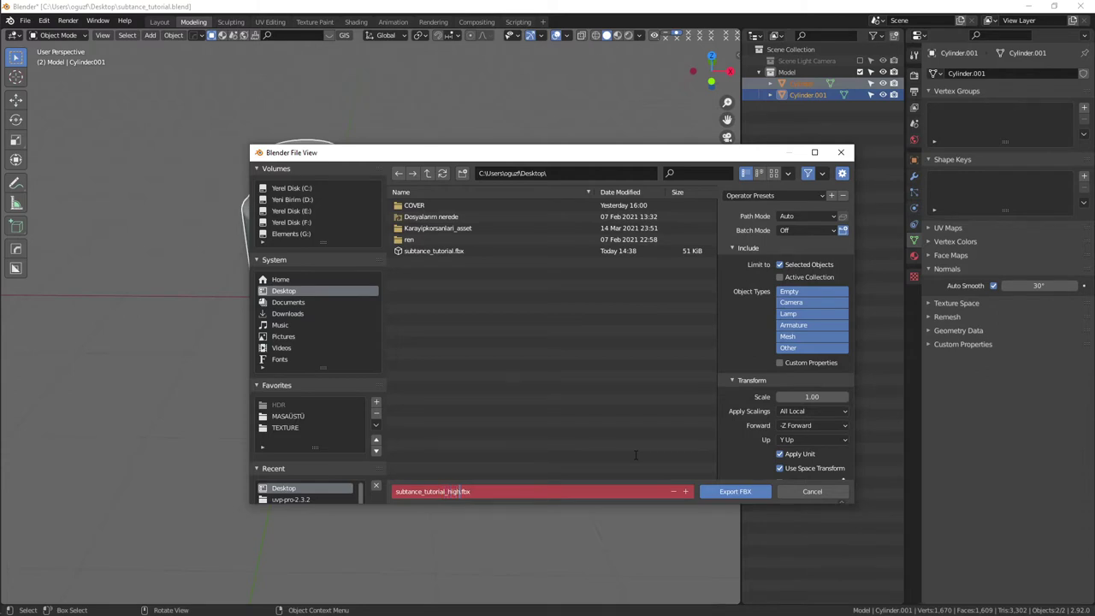
key("Return")
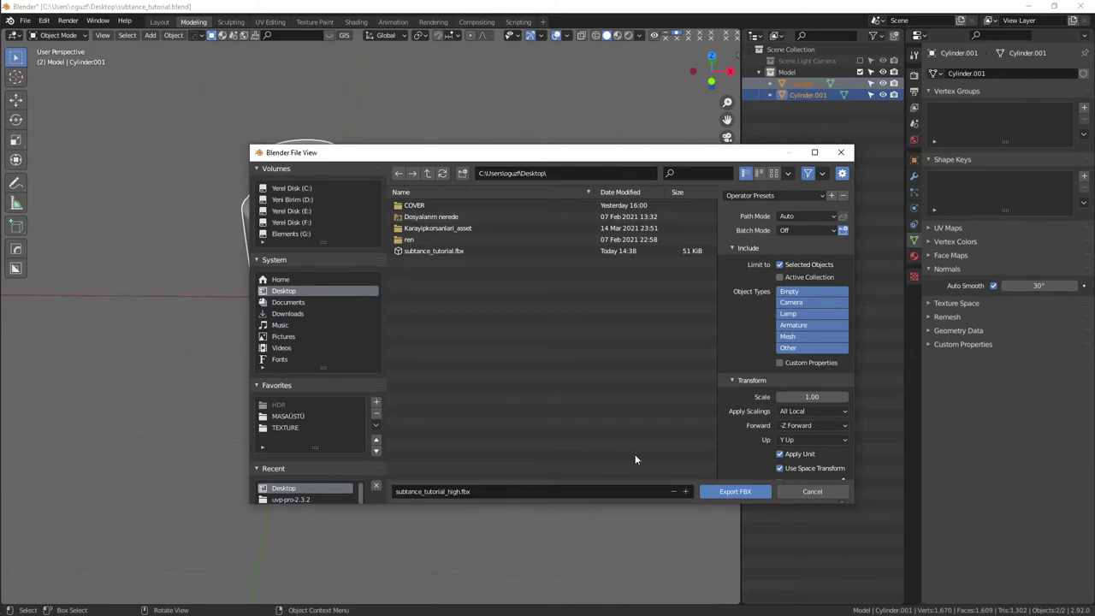
left_click(756, 494)
left_click(628, 372)
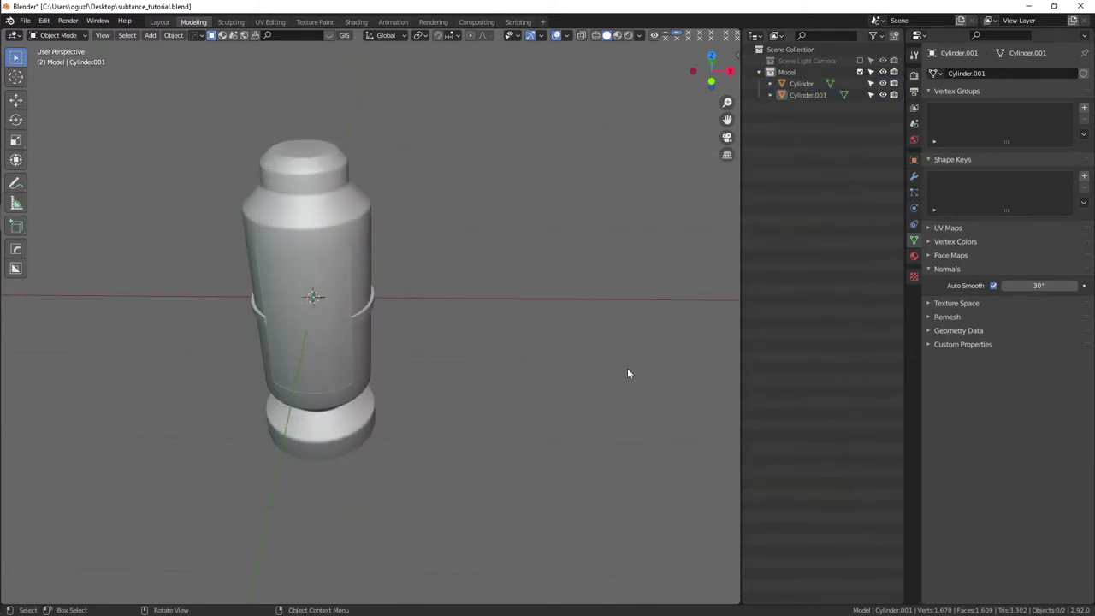
scroll(482, 372, "up", 5)
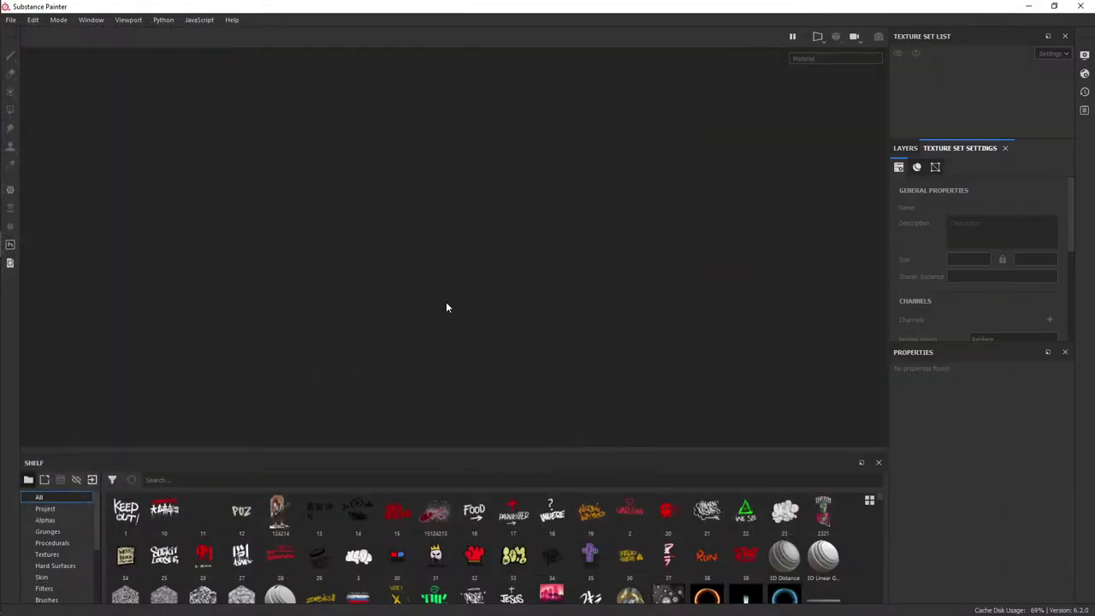
- Start a new project using subtance_tutorial.fbx from the Desktop
left_click(11, 20)
left_click(468, 207)
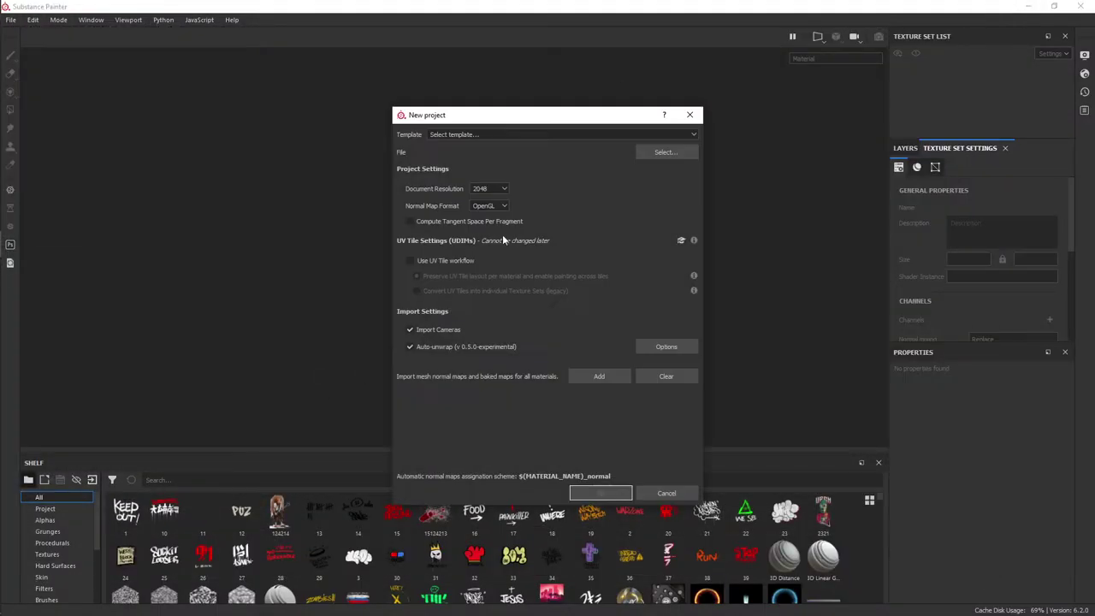
left_click(667, 153)
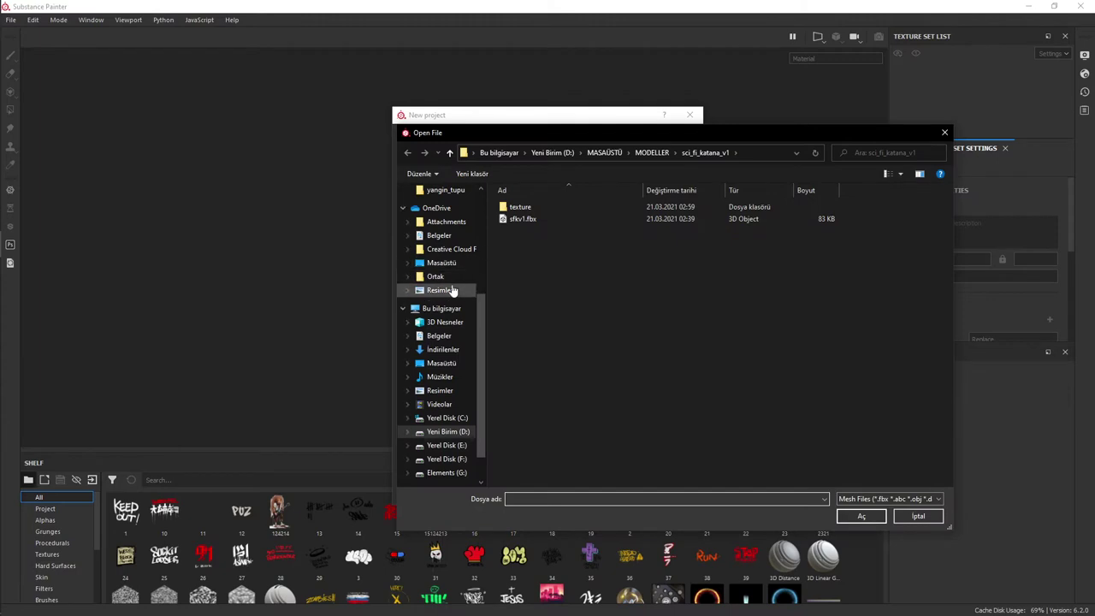
scroll(449, 288, "up", 3)
scroll(450, 289, "up", 2)
left_click(442, 212)
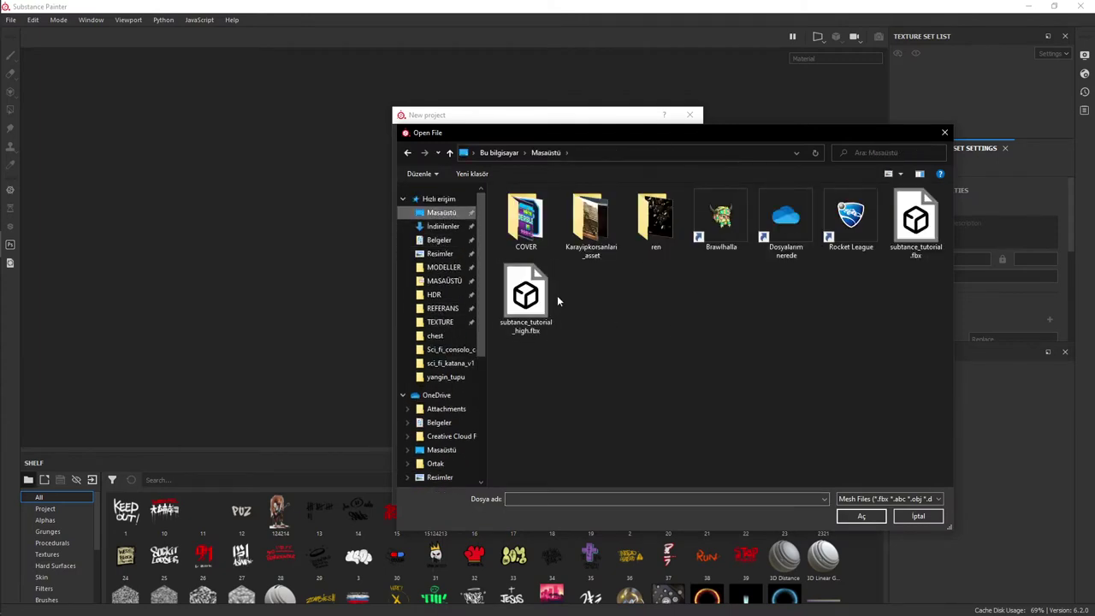
double_click(915, 219)
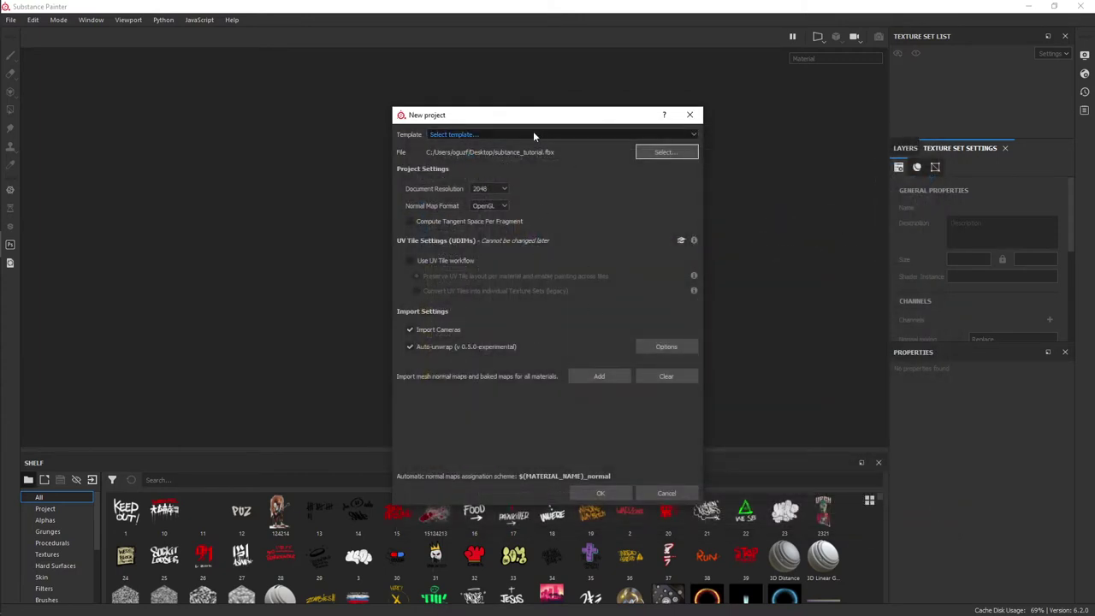
- Keep 2048 resolution and OpenGL normal maps, then create the project
left_click_drag(573, 108, 763, 104)
left_click_drag(574, 113, 682, 96)
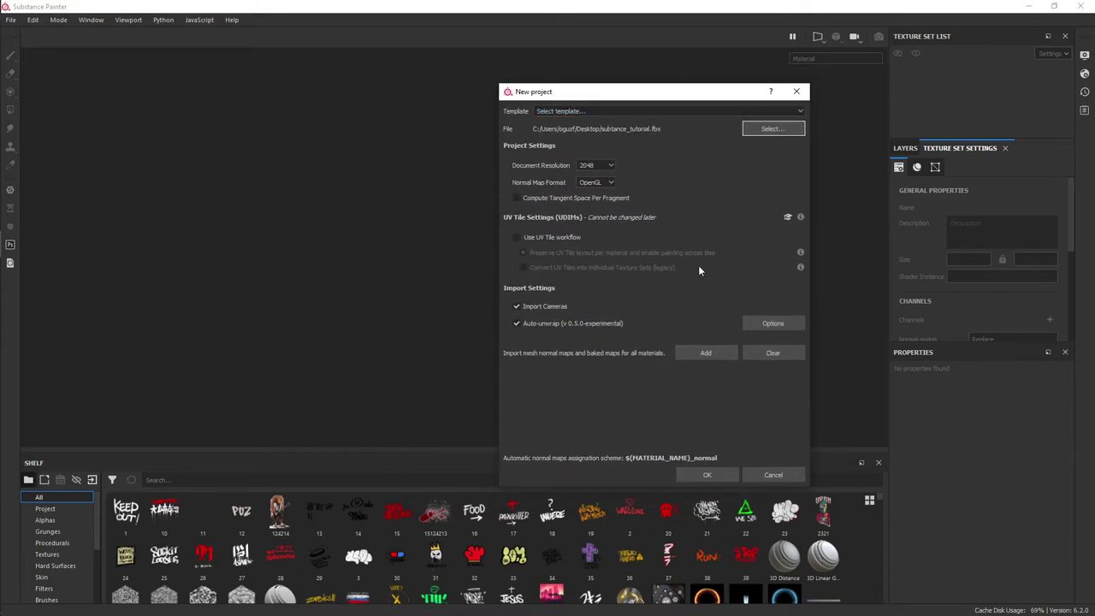
left_click(598, 167)
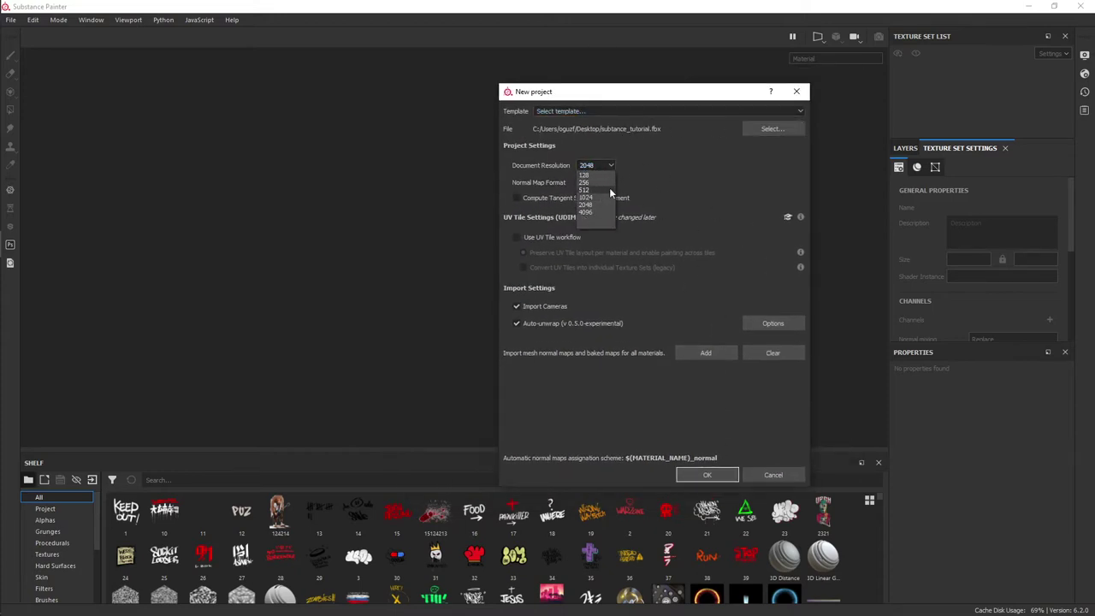
left_click(635, 268)
left_click(596, 182)
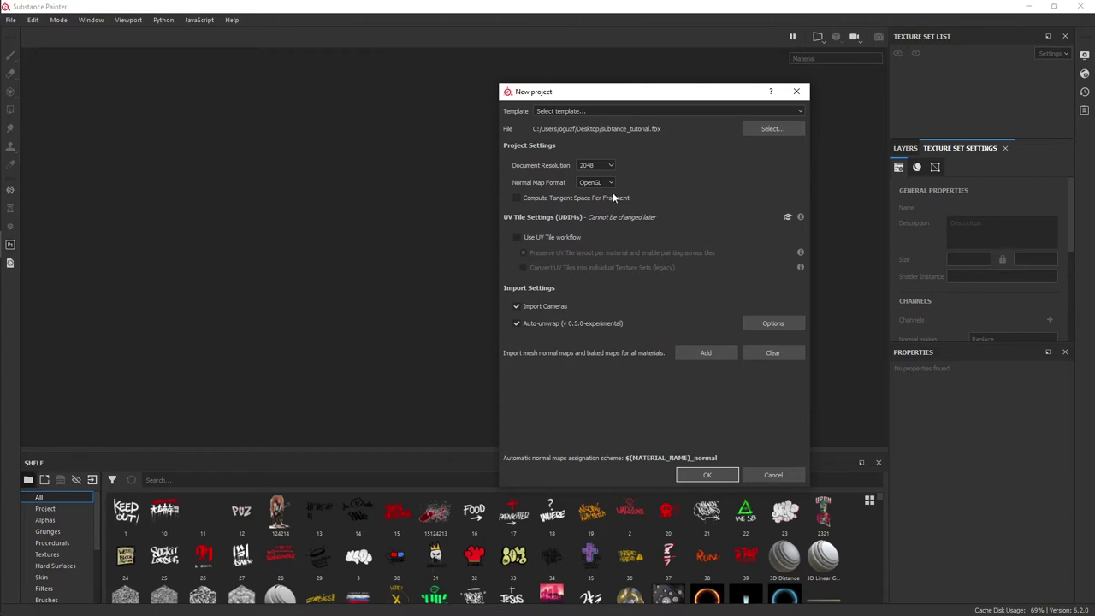
left_click_drag(609, 91, 507, 93)
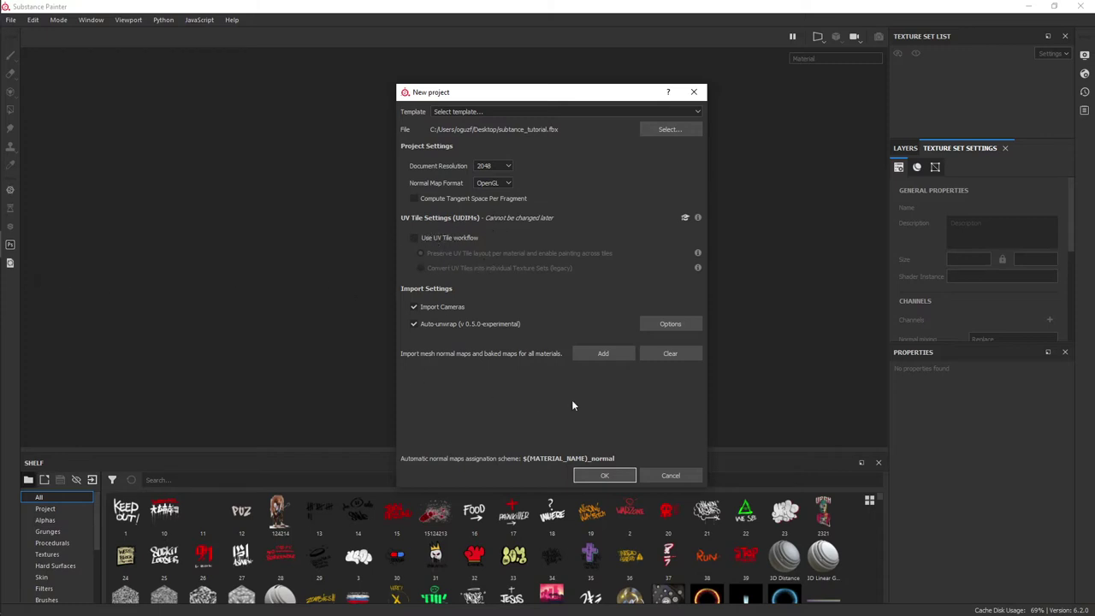
left_click(590, 475)
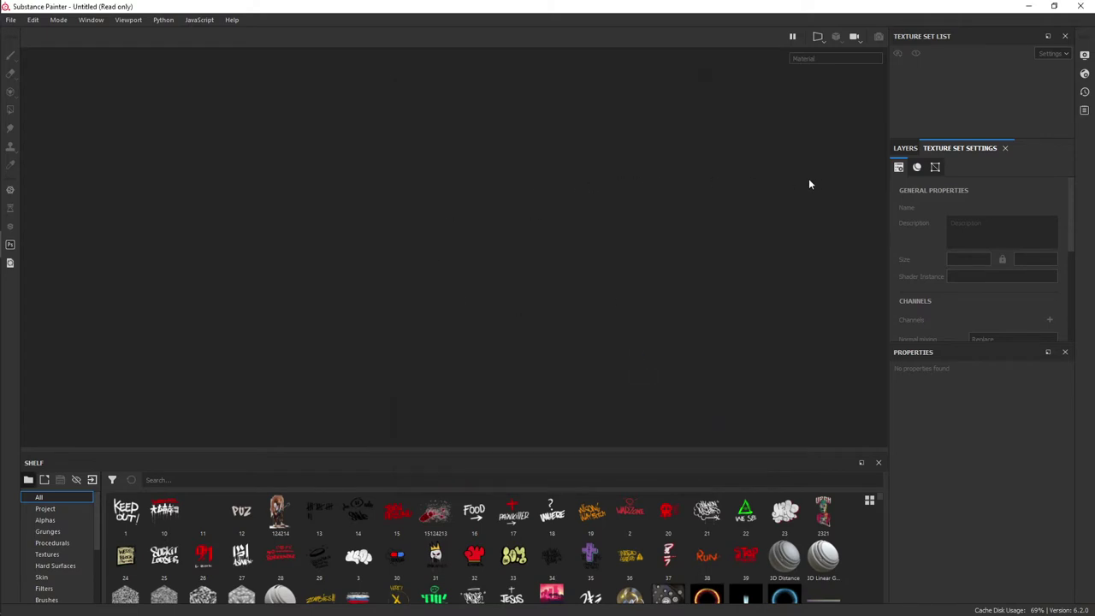
- Zoom and orbit the viewport to inspect the canister's side, base and lower section
scroll(447, 237, "down", 3)
scroll(488, 251, "down", 2)
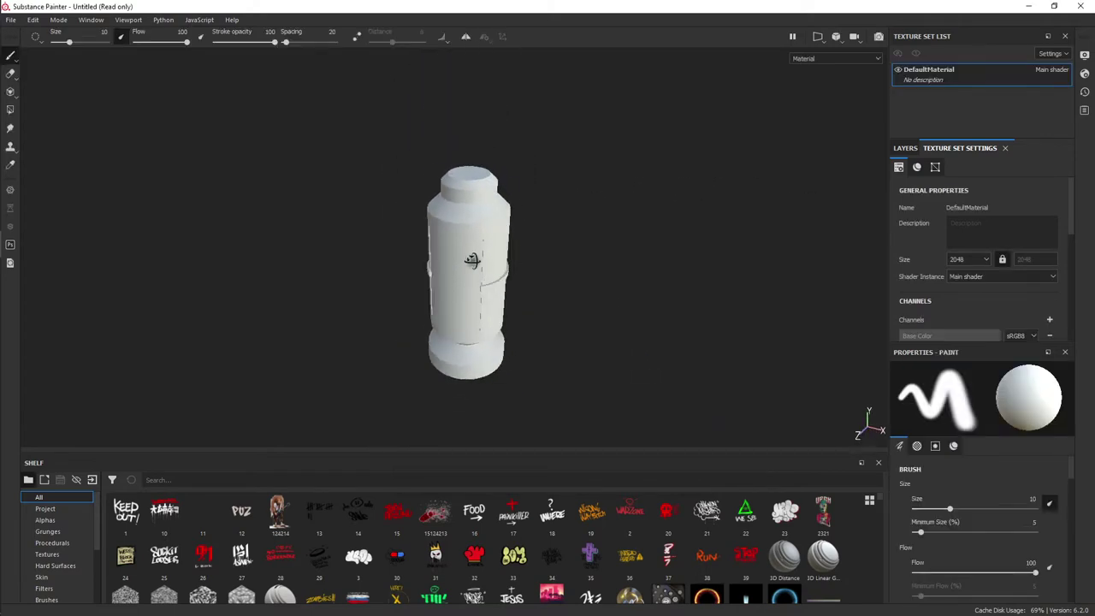
scroll(514, 197, "up", 2)
scroll(393, 199, "up", 2)
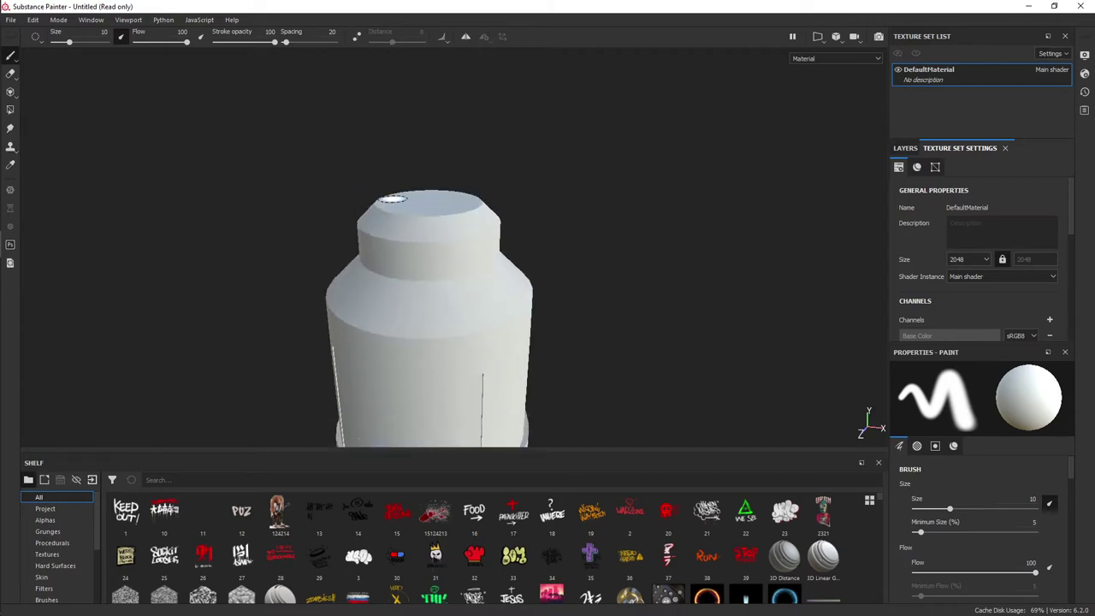
middle_click_drag(420, 222, 470, 406)
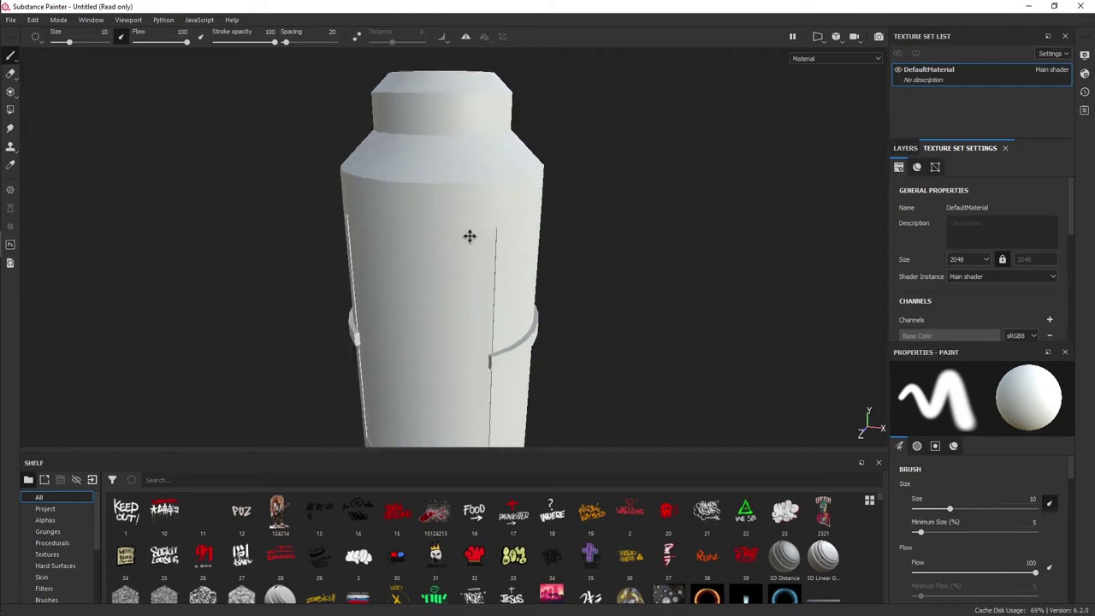
middle_click_drag(470, 236, 525, 251)
scroll(471, 244, "up", 3)
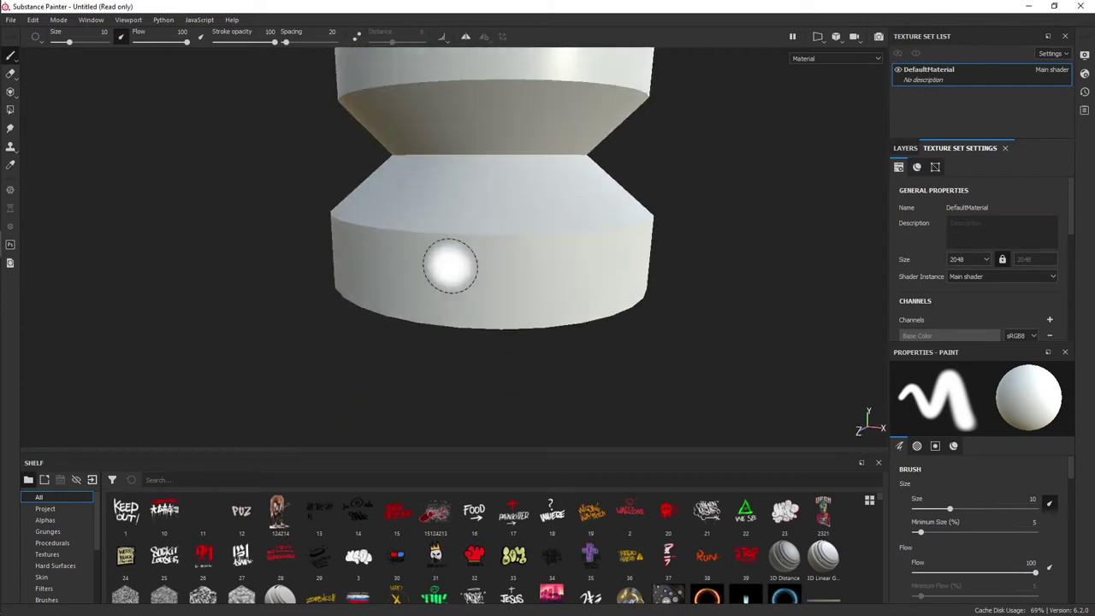
middle_click_drag(450, 266, 526, 208)
middle_click_drag(452, 244, 509, 197)
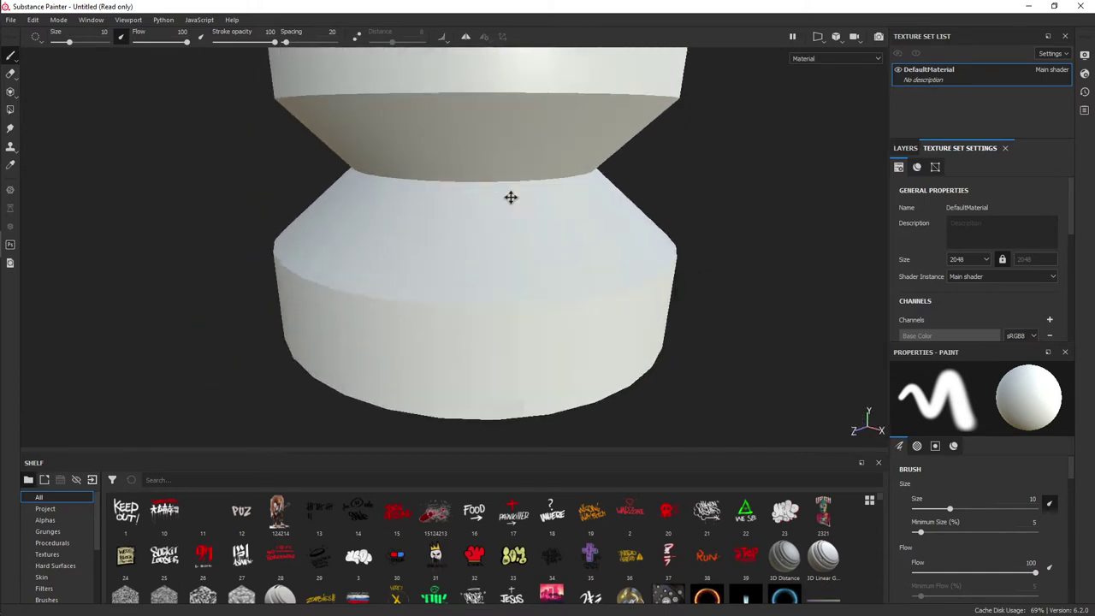
- Orbit and recentre the view so the whole canister stands upright in the frame
scroll(510, 197, "down", 3)
middle_click_drag(501, 247, 591, 217)
scroll(592, 217, "down", 3)
mouse_move(591, 217)
left_mouse_down("alt")
mouse_move(650, 274)
mouse_move(577, 183)
left_mouse_up("alt")
middle_click_drag(577, 183, 587, 252)
left_click_drag(587, 252, 538, 139, "alt")
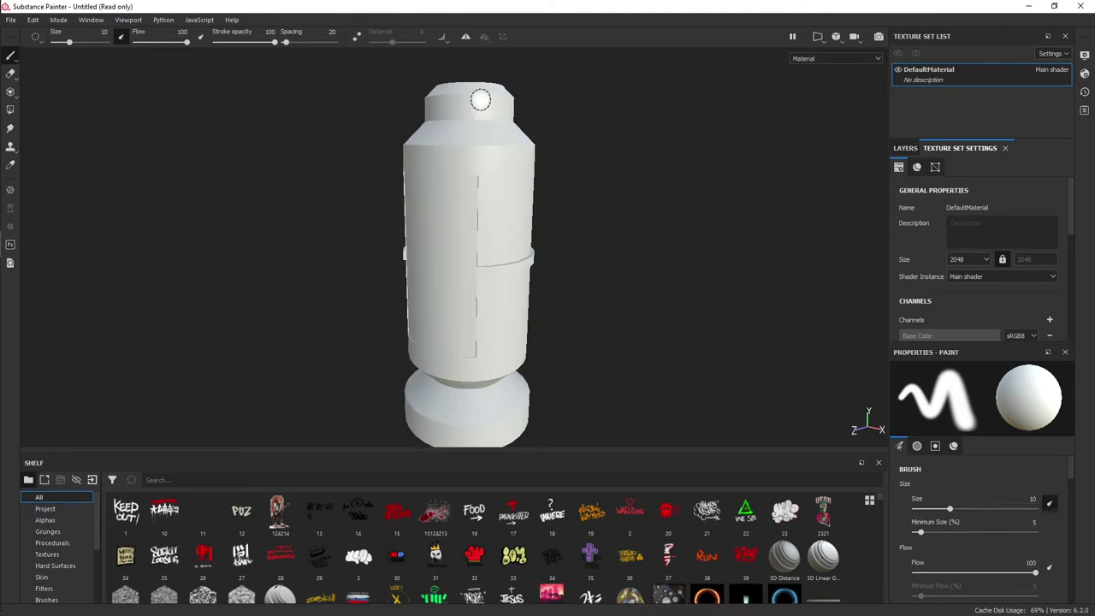
scroll(480, 101, "up", 2)
left_click_drag(480, 100, 513, 171, "alt")
key("alt+Tab")
key("alt+Tab")
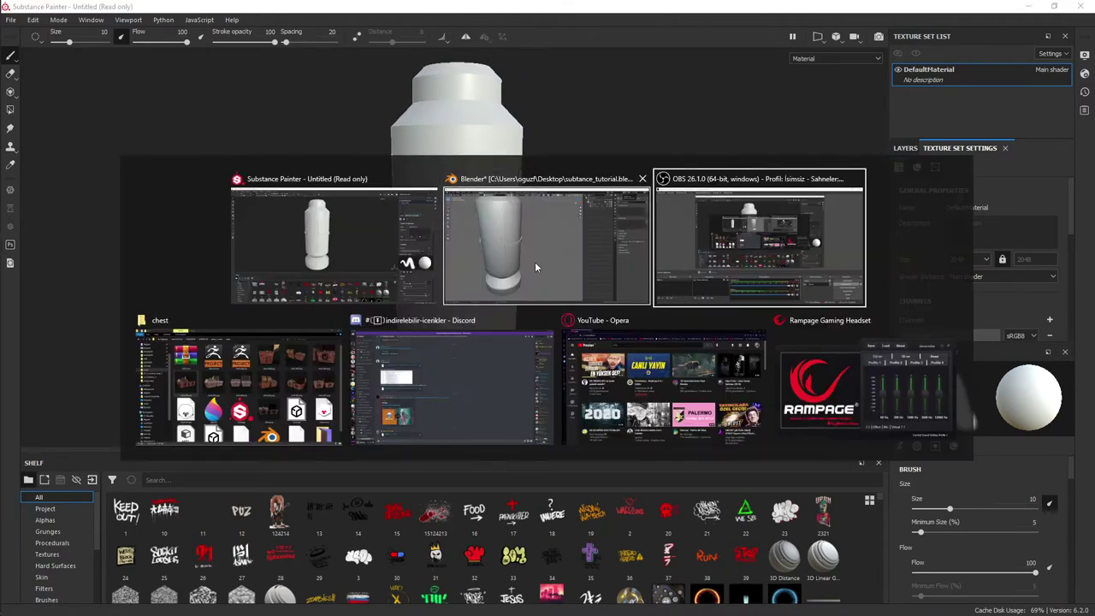
- In Blender, select the canister body and toggle edit mode to inspect its mesh
left_click(534, 267)
scroll(483, 130, "down", 2)
left_click(370, 199)
key("Tab")
scroll(502, 96, "up", 5)
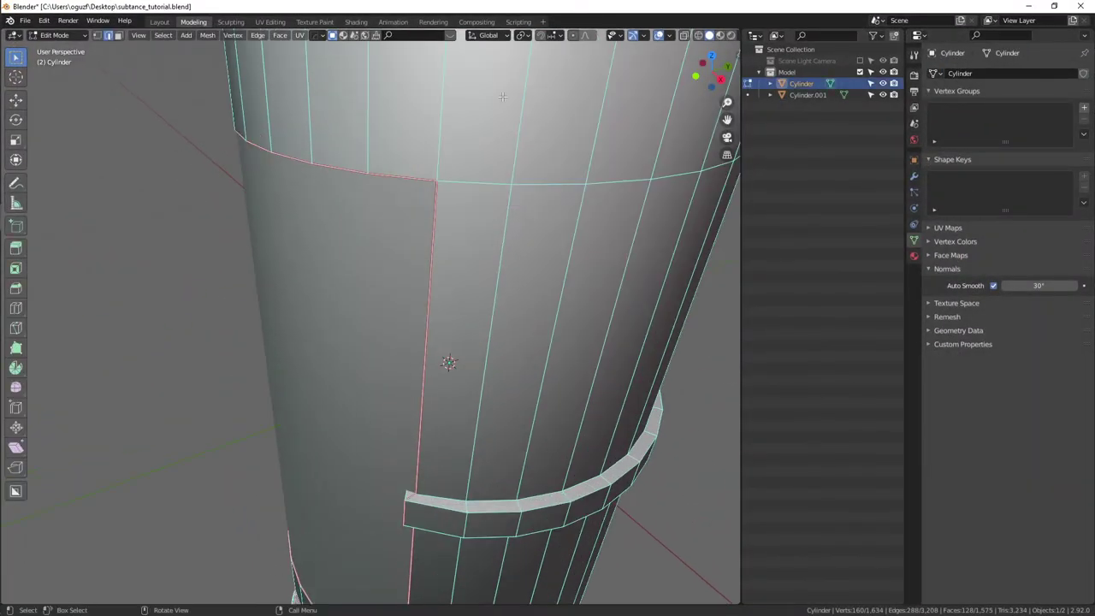
middle_click_drag(502, 97, 471, 183)
scroll(467, 198, "down", 3)
scroll(461, 165, "down", 2)
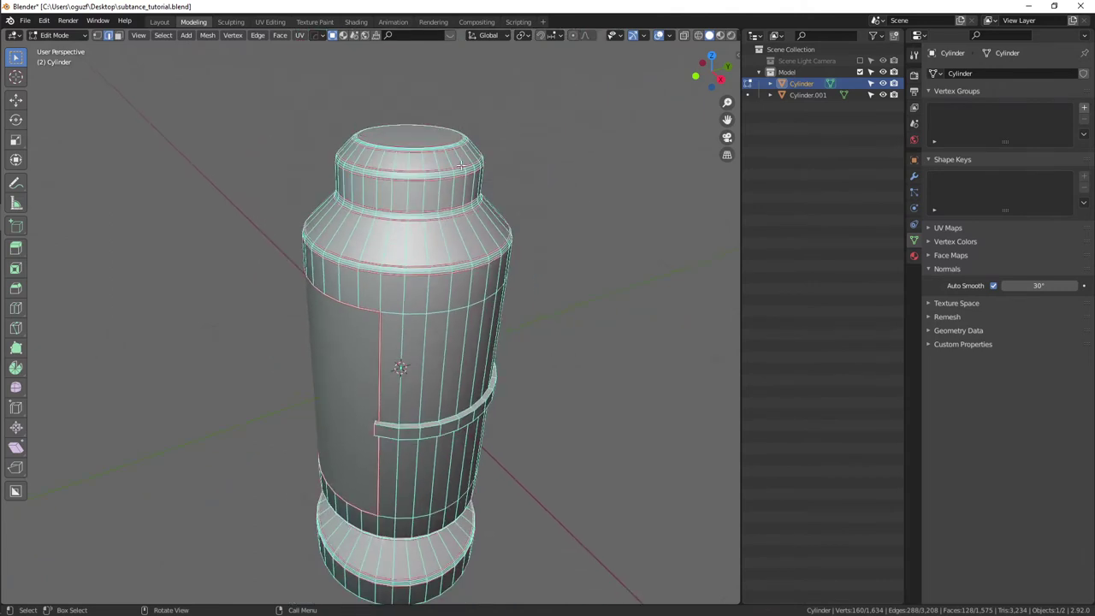
key("Tab")
scroll(436, 221, "down", 3)
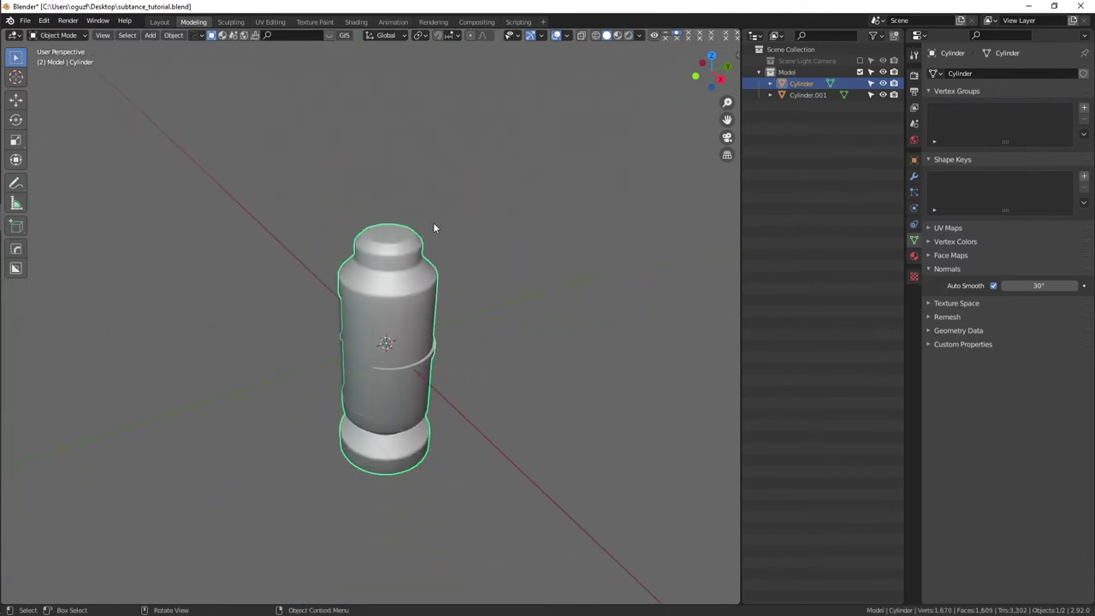
mouse_move(223, 132)
middle_mouse_down()
mouse_move(347, 138)
mouse_move(376, 163)
middle_mouse_up()
- Import subtance_tutorial_high.fbx and move the copy beside the original canister
left_click(25, 19)
mouse_move(42, 175)
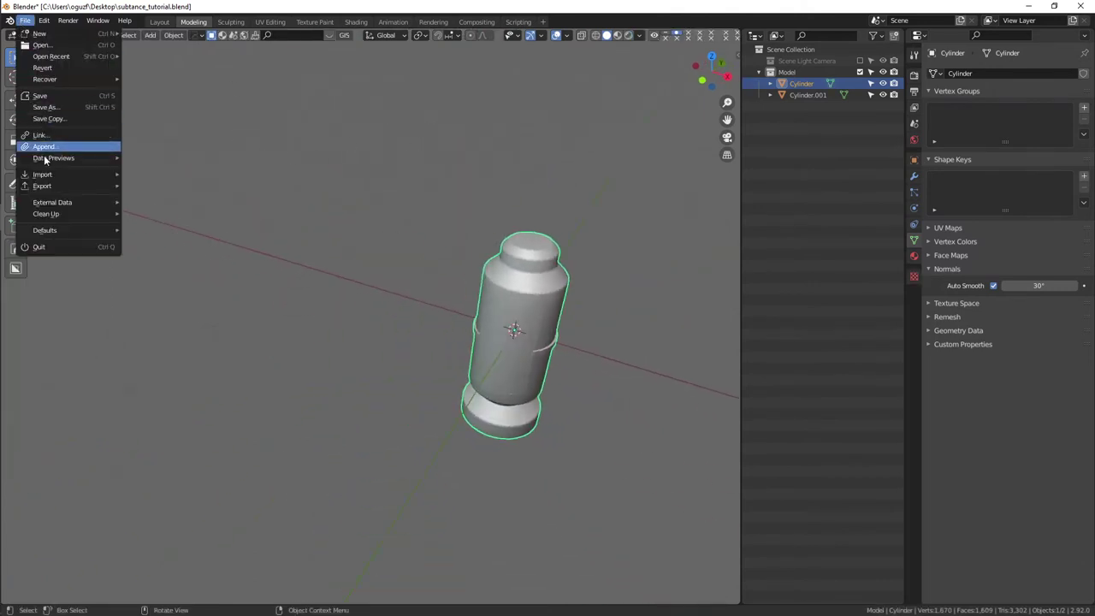
left_click(153, 242)
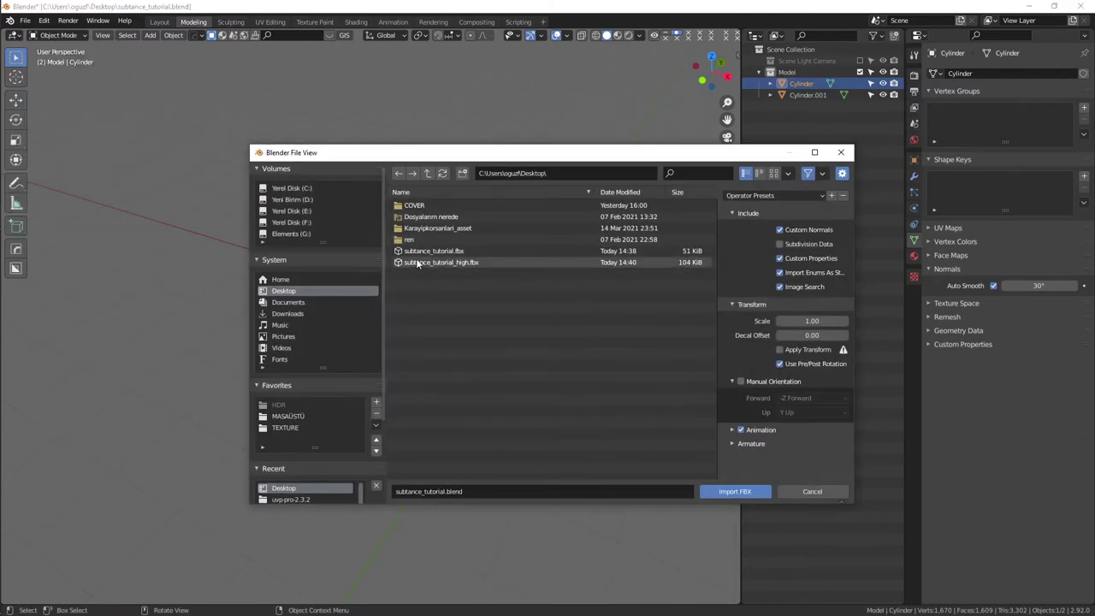
double_click(430, 251)
key("g")
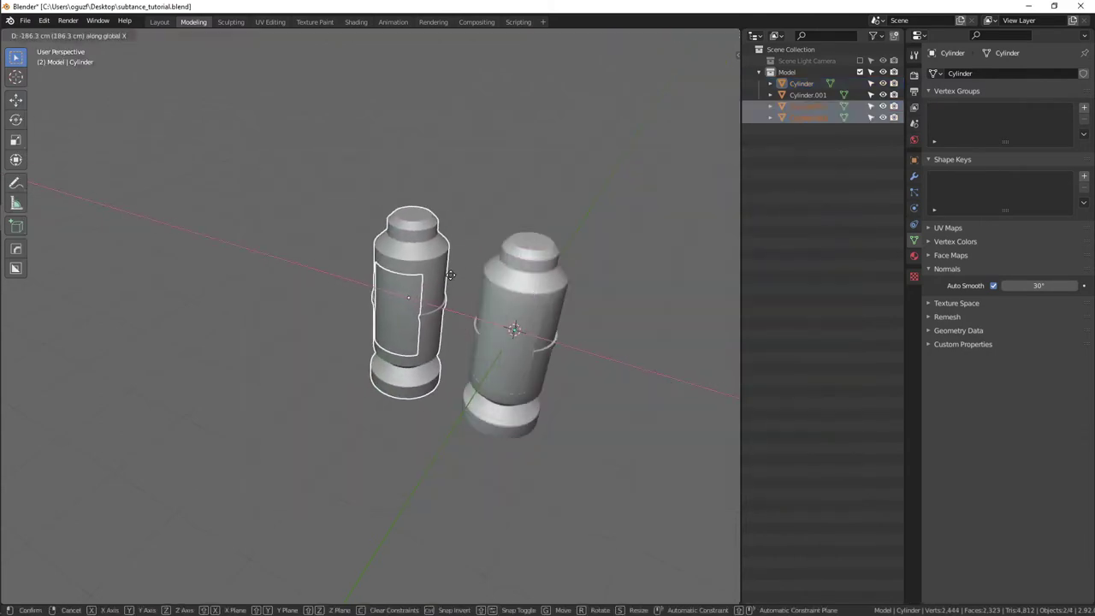
left_click(459, 284)
- Compare both canisters, selecting Cylinder.002 then the front Cylinder, before returning to Substance Painter
mouse_move(459, 284)
middle_mouse_down()
mouse_move(614, 286)
mouse_move(674, 262)
middle_mouse_up()
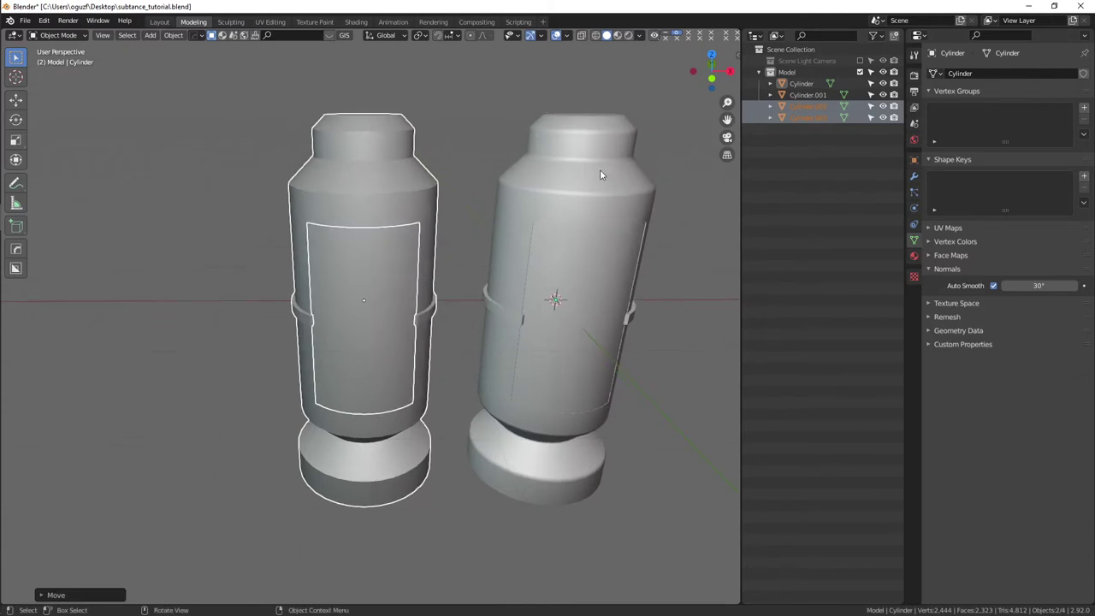
scroll(565, 171, "up", 2)
middle_click_drag(564, 176, 532, 176, "shift")
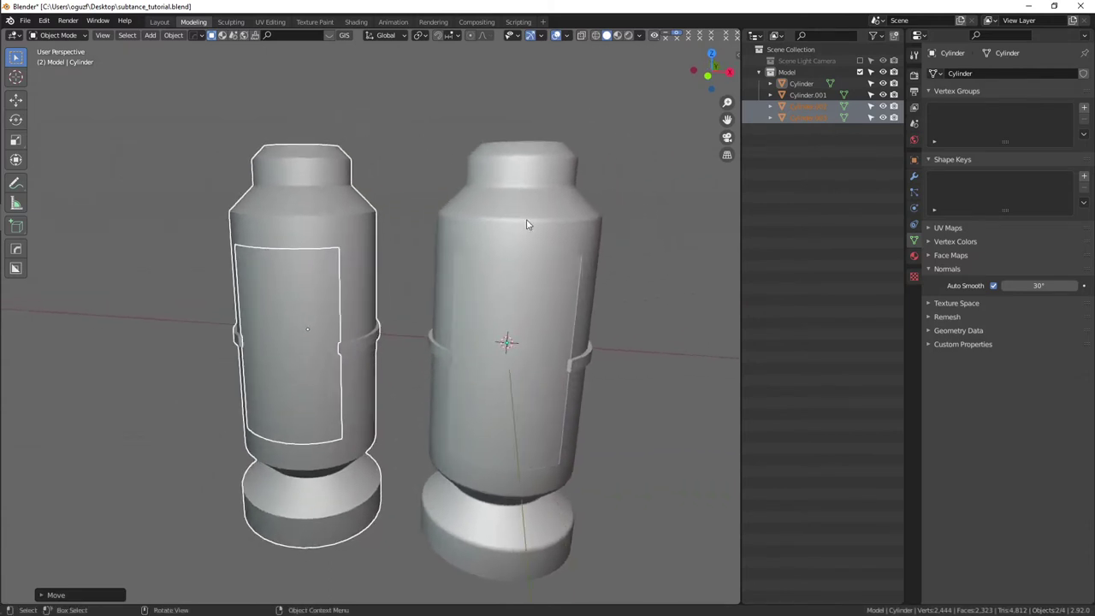
left_click(322, 200)
scroll(454, 197, "up", 3)
key("Tab")
key("Tab")
scroll(448, 162, "down", 5)
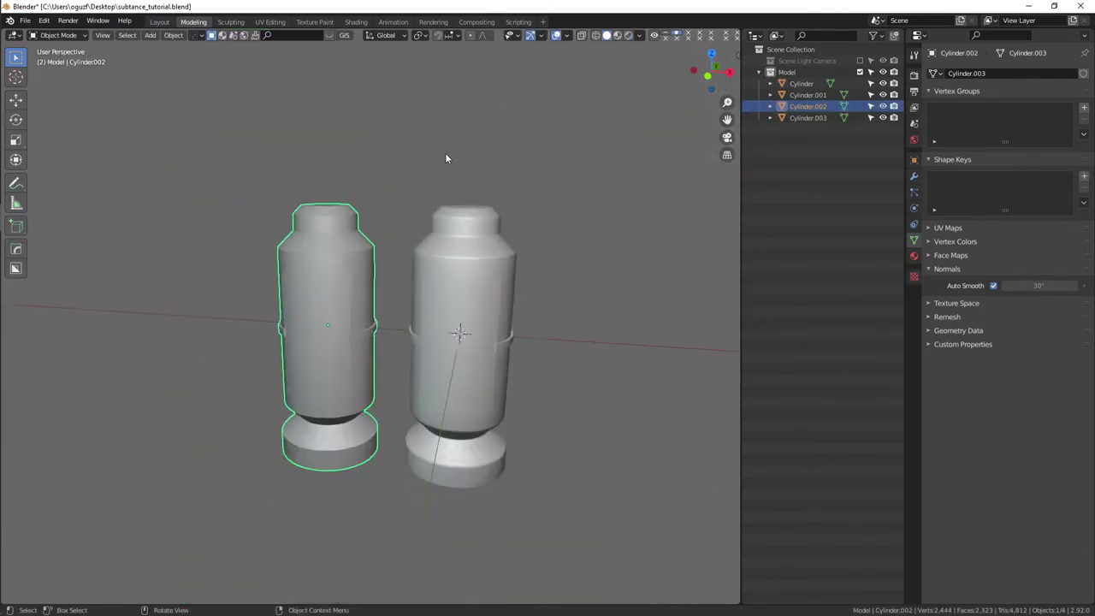
mouse_move(445, 152)
middle_mouse_down()
mouse_move(411, 208)
mouse_move(482, 225)
mouse_move(399, 223)
middle_mouse_up()
scroll(481, 225, "up", 3)
left_click(417, 213)
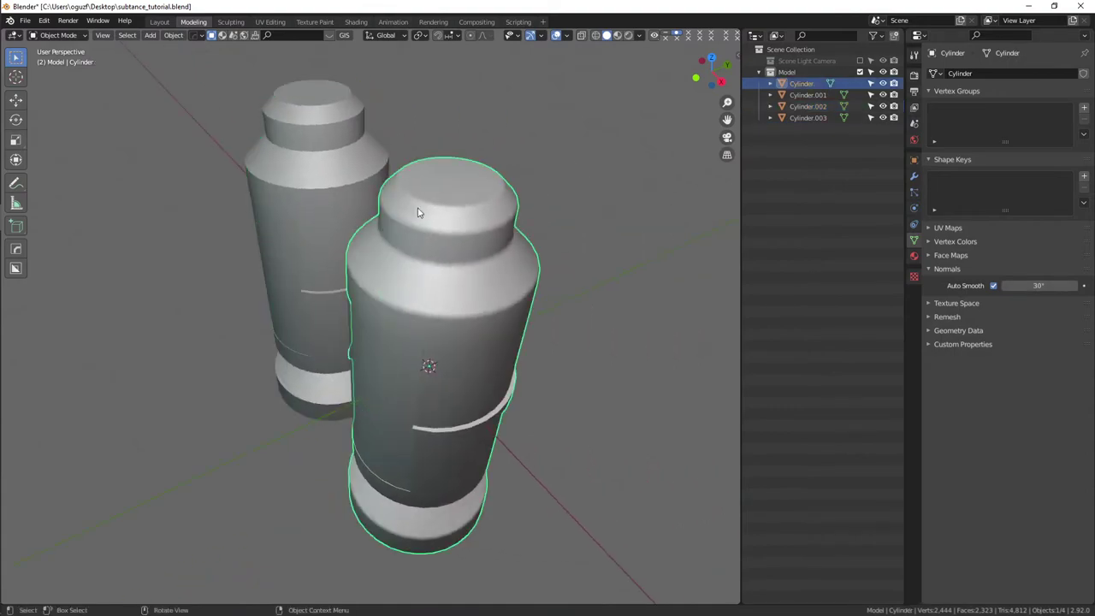
key("alt+Tab")
mouse_move(667, 189)
left_mouse_down("alt")
mouse_move(525, 188)
mouse_move(540, 253)
mouse_move(650, 222)
mouse_move(751, 252)
mouse_move(584, 240)
left_mouse_up("alt")
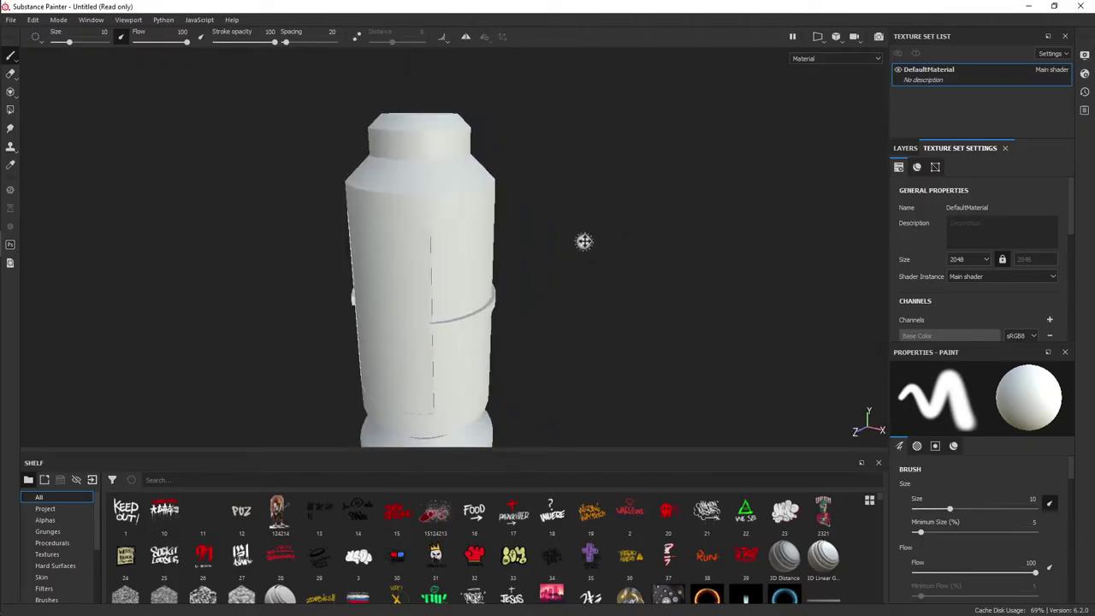
- Dock the Shelf as a tall column on the left side
middle_click_drag(584, 240, 535, 222, "alt")
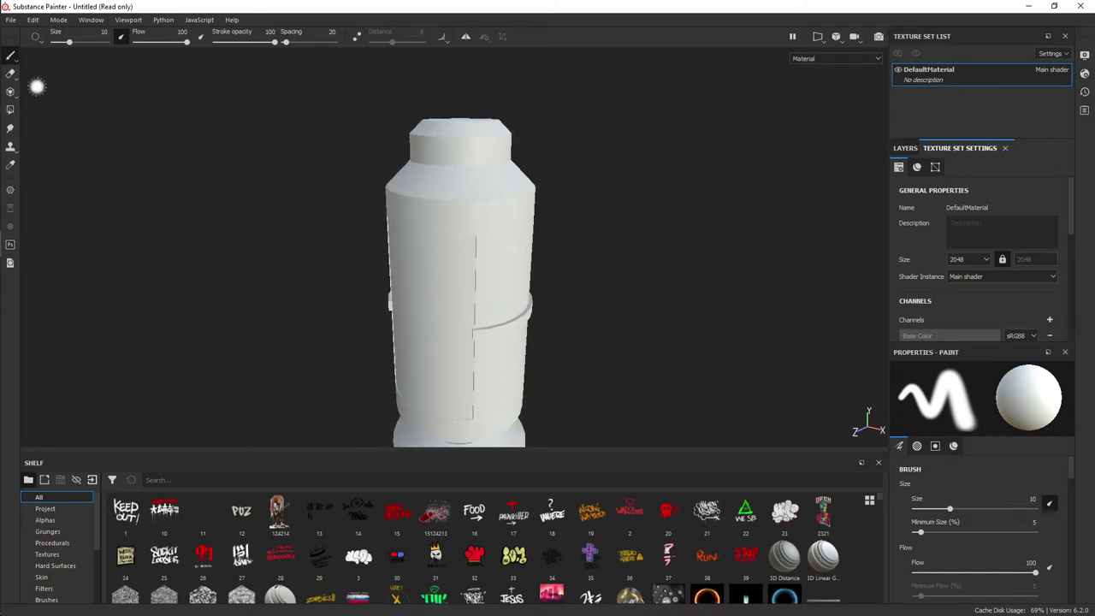
left_click_drag(36, 462, 62, 93)
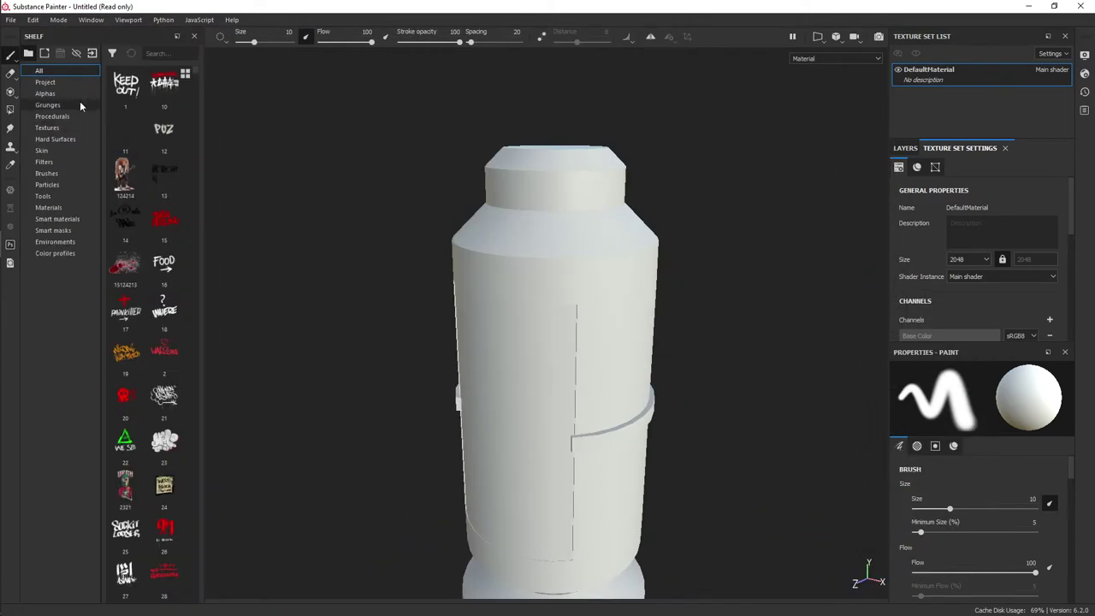
scroll(567, 428, "up", 2)
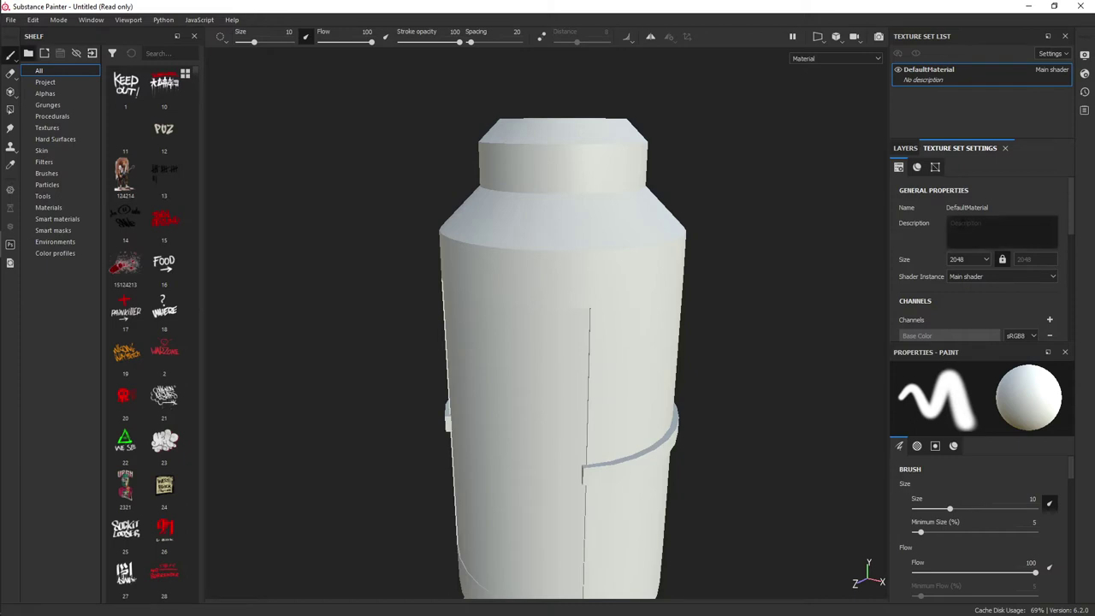
- Tab the Texture Set List beside Layers and Texture Set Settings, with Layers first
left_click(905, 148)
left_click(972, 149)
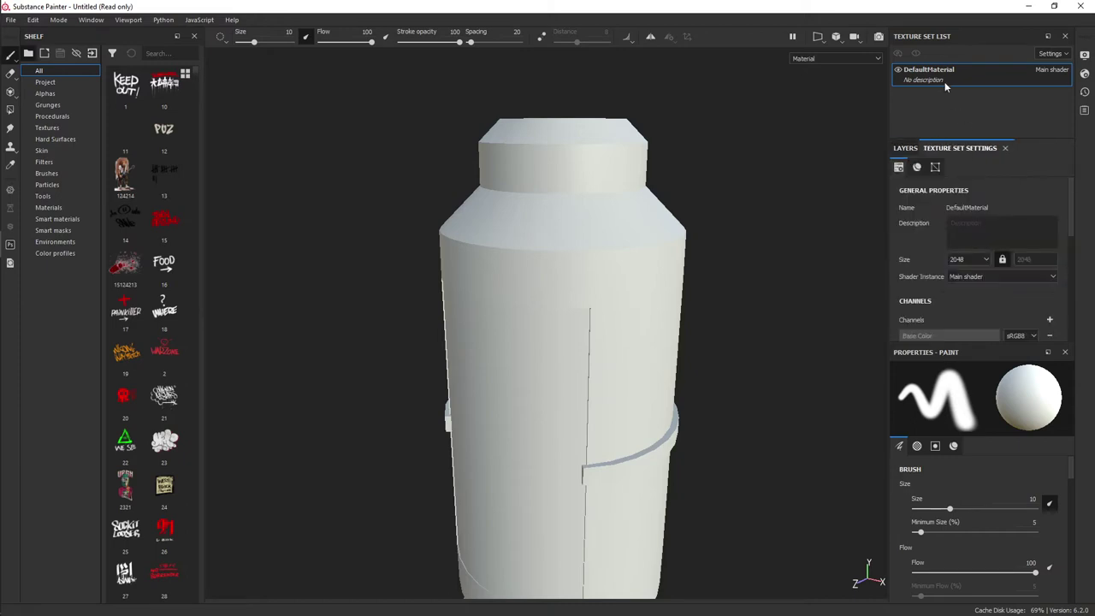
left_click_drag(906, 39, 1013, 92)
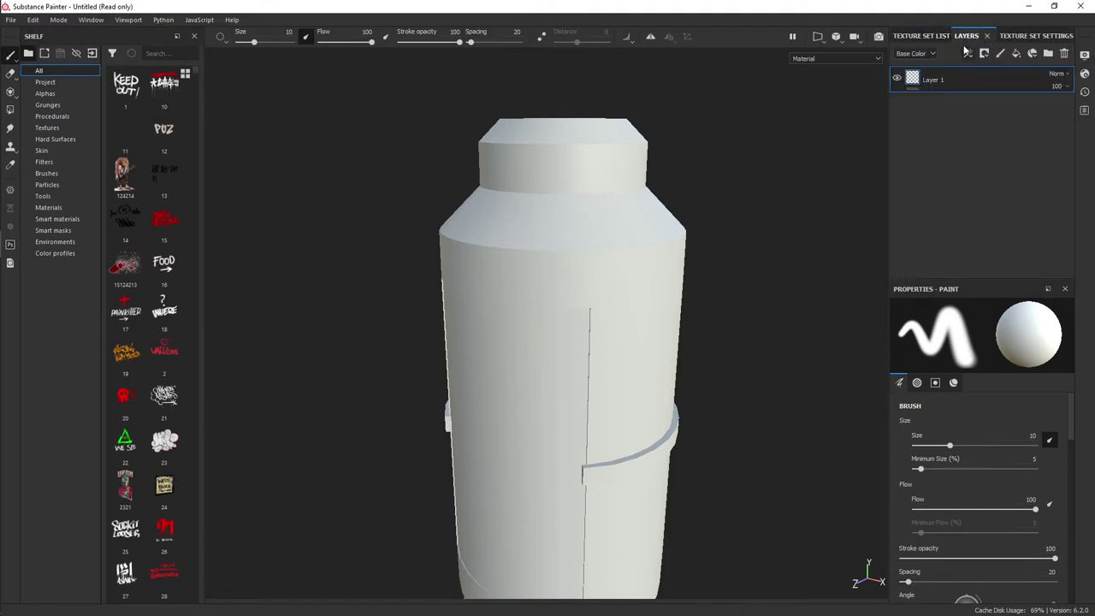
left_click_drag(982, 36, 905, 36)
left_click(968, 39)
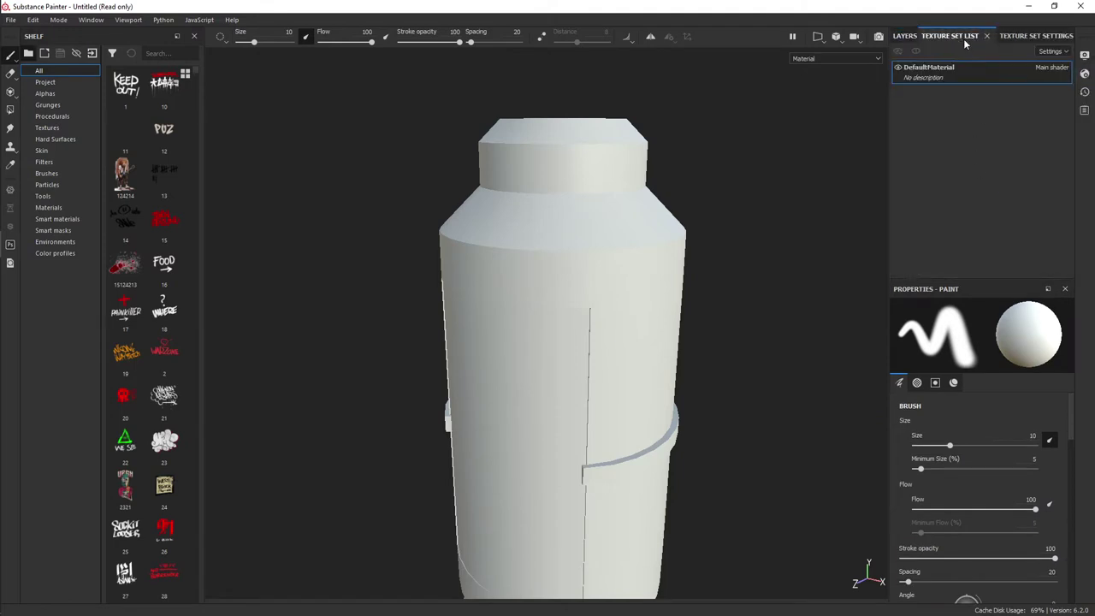
left_click(1018, 35)
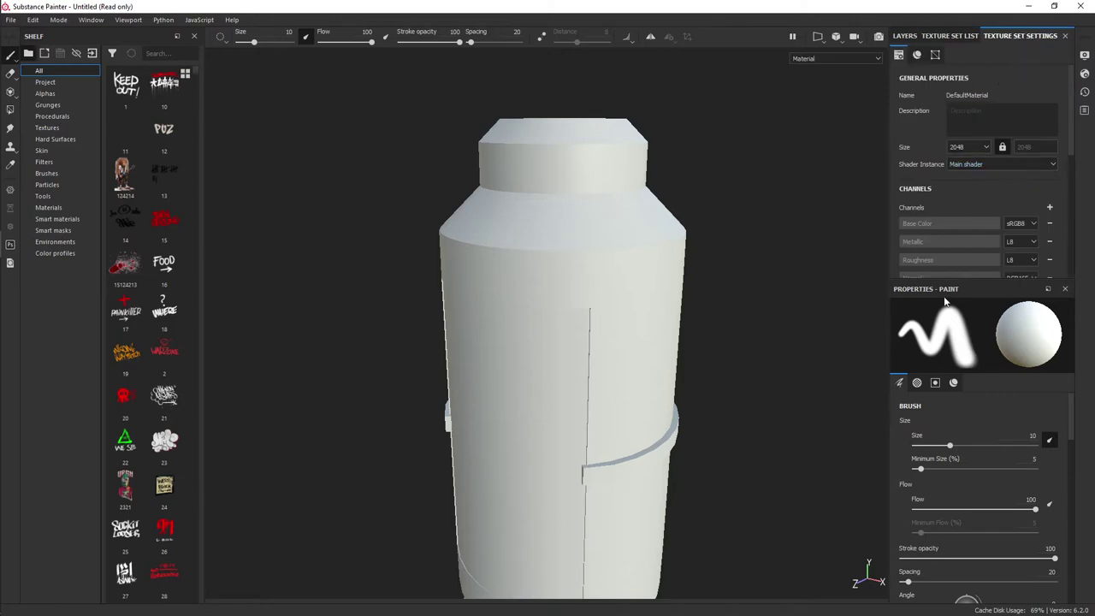
- Dock Properties - Paint beside Texture Set Settings and reframe the canister in view
mouse_move(939, 288)
left_mouse_down()
mouse_move(887, 182)
mouse_move(904, 203)
left_mouse_up()
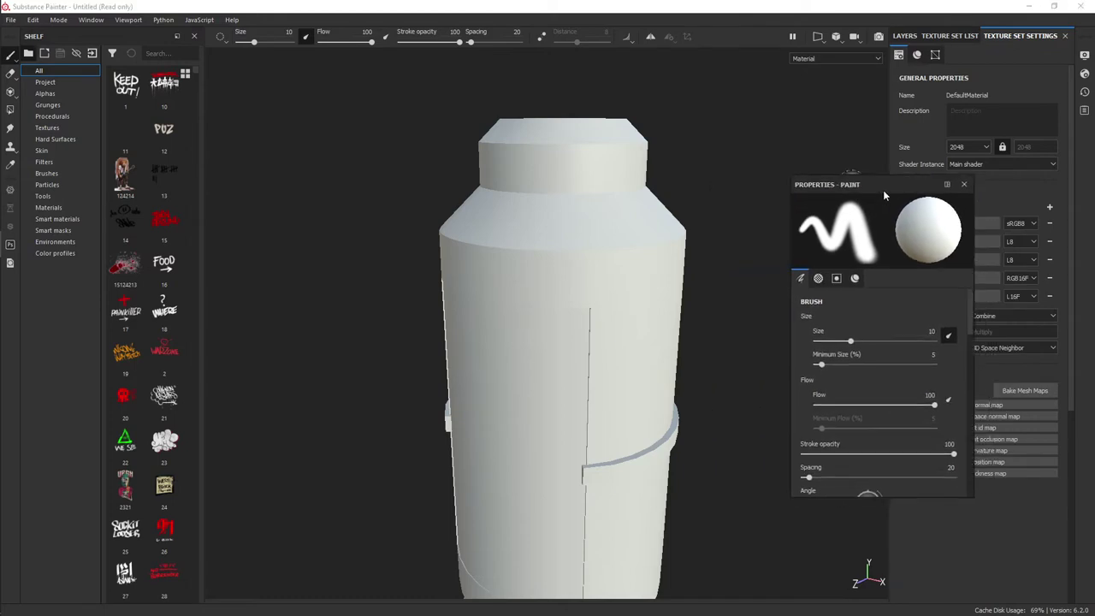
left_click_drag(903, 200, 905, 303)
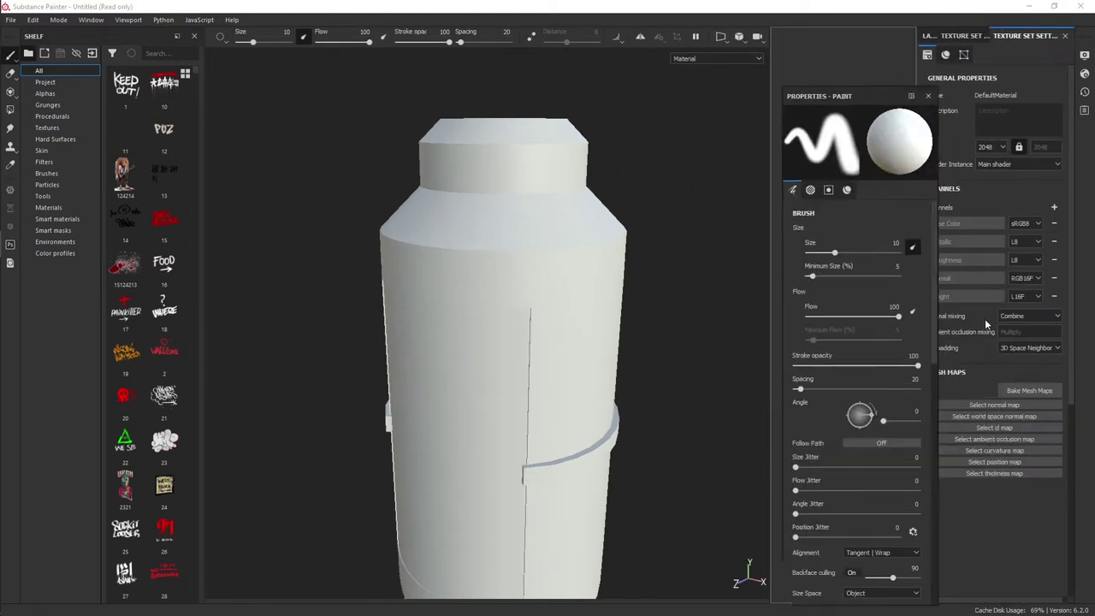
scroll(452, 269, "up", 2)
scroll(542, 288, "down", 5)
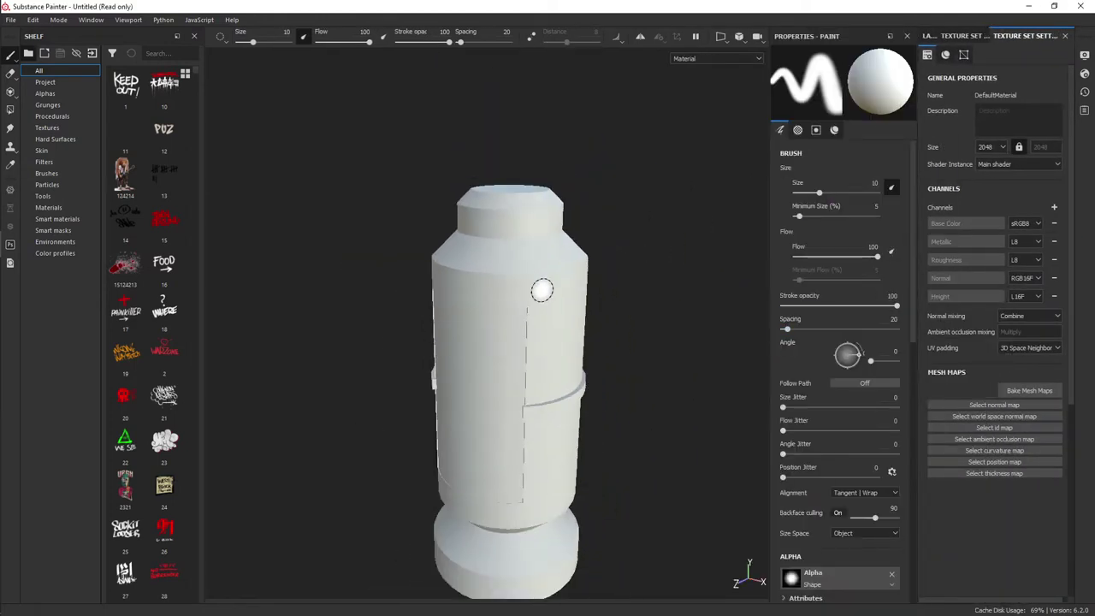
mouse_move(542, 288)
left_mouse_down("alt")
mouse_move(562, 371)
mouse_move(619, 255)
mouse_move(422, 245)
mouse_move(653, 171)
left_mouse_up("alt")
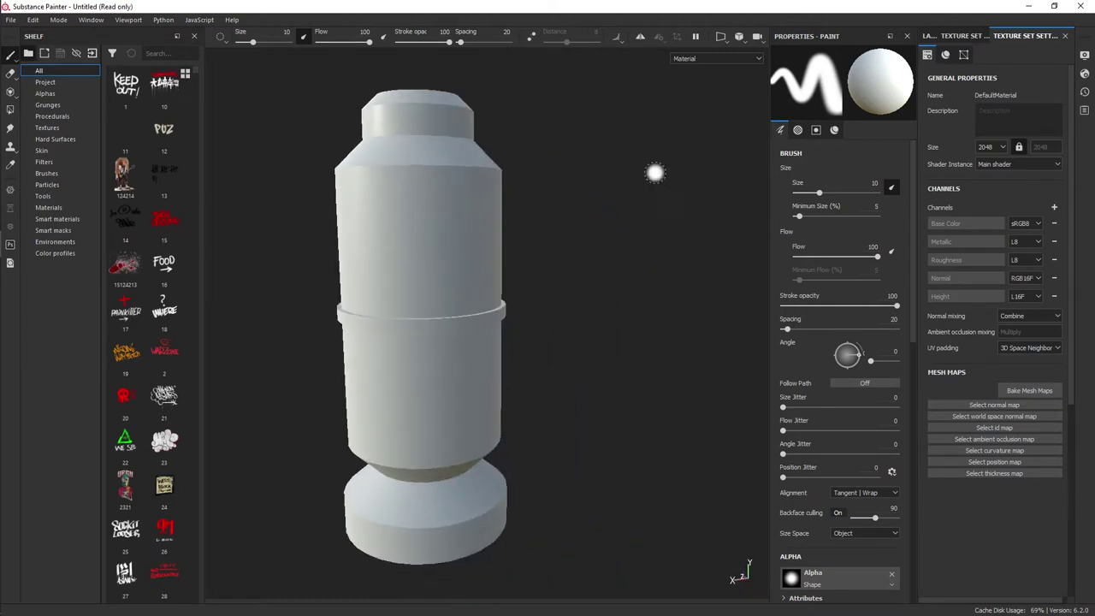
mouse_move(574, 171)
left_mouse_down("alt")
mouse_move(512, 185)
mouse_move(699, 320)
mouse_move(748, 318)
left_mouse_up("alt")
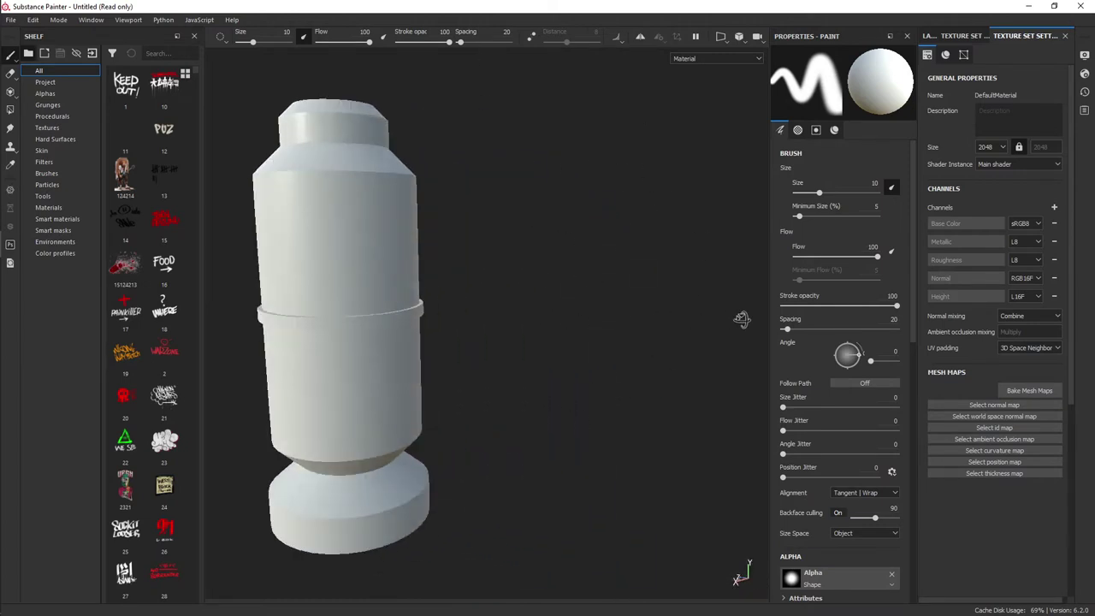
right_click_drag(748, 317, 479, 289, "alt")
middle_click_drag(480, 288, 594, 304, "alt")
- Rename the DefaultMaterial texture set in the Texture Set List to Sci_fi_Tube
scroll(830, 441, "down", 3)
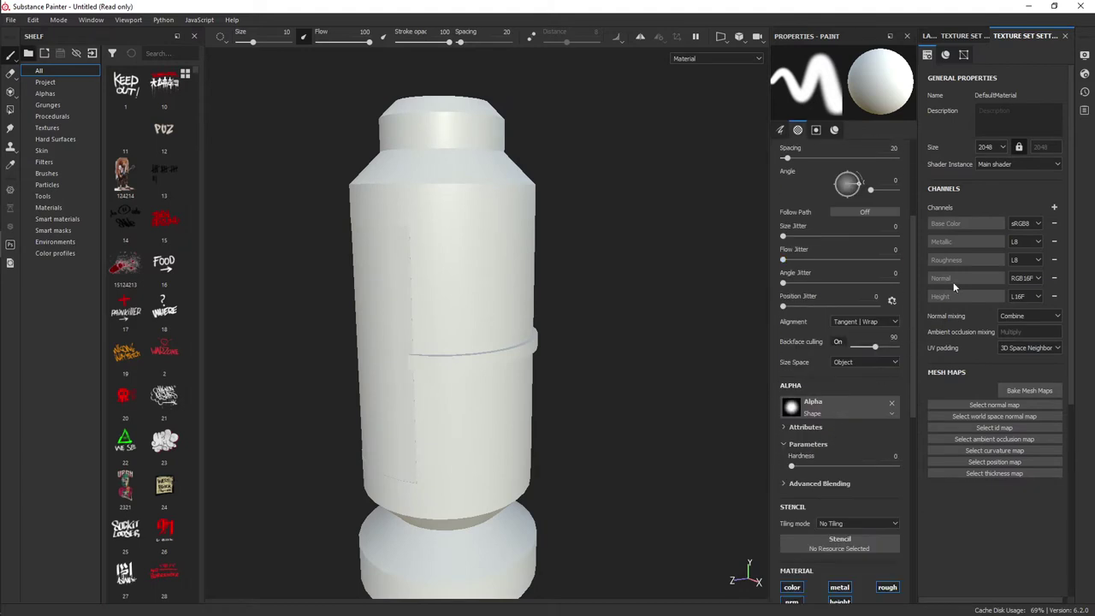
mouse_move(353, 277)
left_mouse_down("alt")
mouse_move(288, 286)
mouse_move(519, 308)
mouse_move(725, 308)
left_mouse_up("alt")
left_click(950, 36)
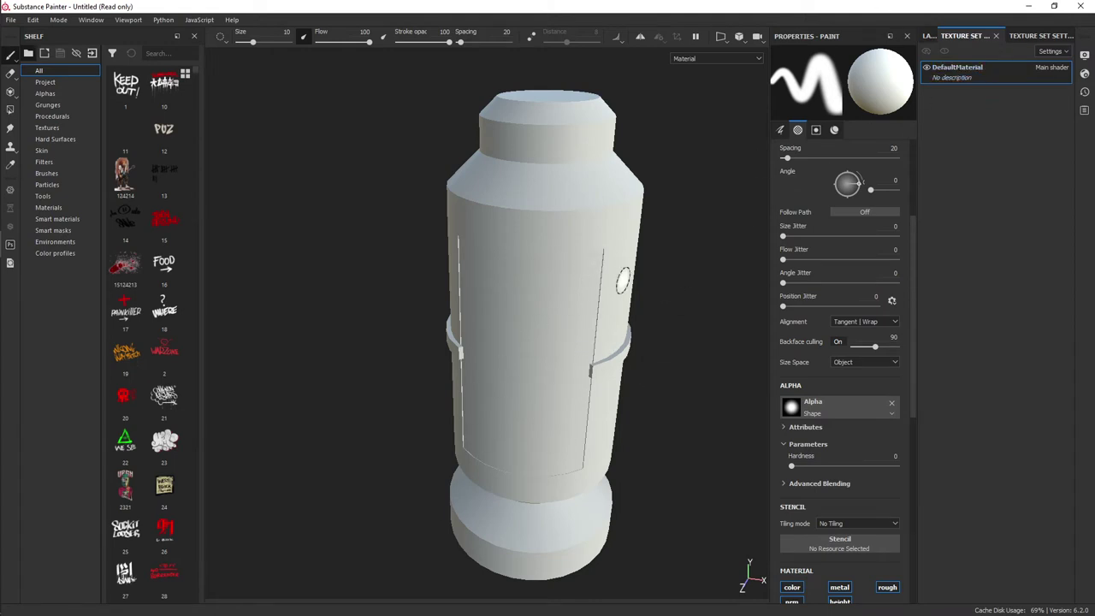
double_click(958, 72)
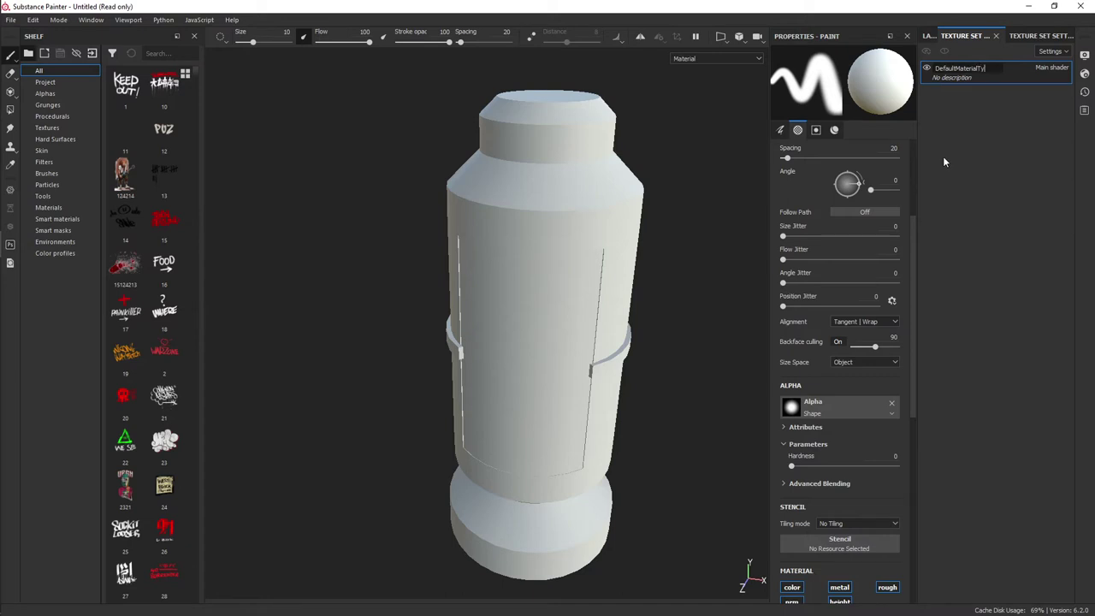
key("ctrl+a")
type("tu")
key("BackSpace")
key("BackSpace")
type("s")
type("ci_fi_Tube")
key("Return")
mouse_move(590, 308)
left_mouse_down("alt")
mouse_move(568, 289)
mouse_move(618, 268)
left_mouse_up("alt")
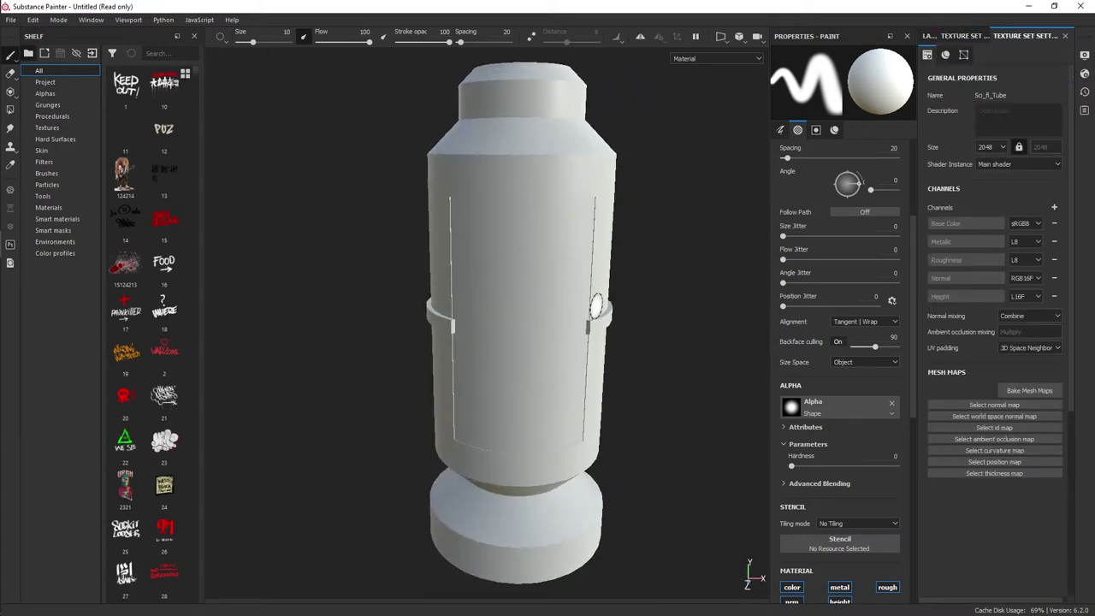
- Toggle the Normal paint channel, then add and remove an Opacity channel in Texture Set Settings
mouse_move(596, 307)
left_mouse_down("alt")
mouse_move(563, 298)
mouse_move(568, 277)
mouse_move(591, 281)
left_mouse_up("alt")
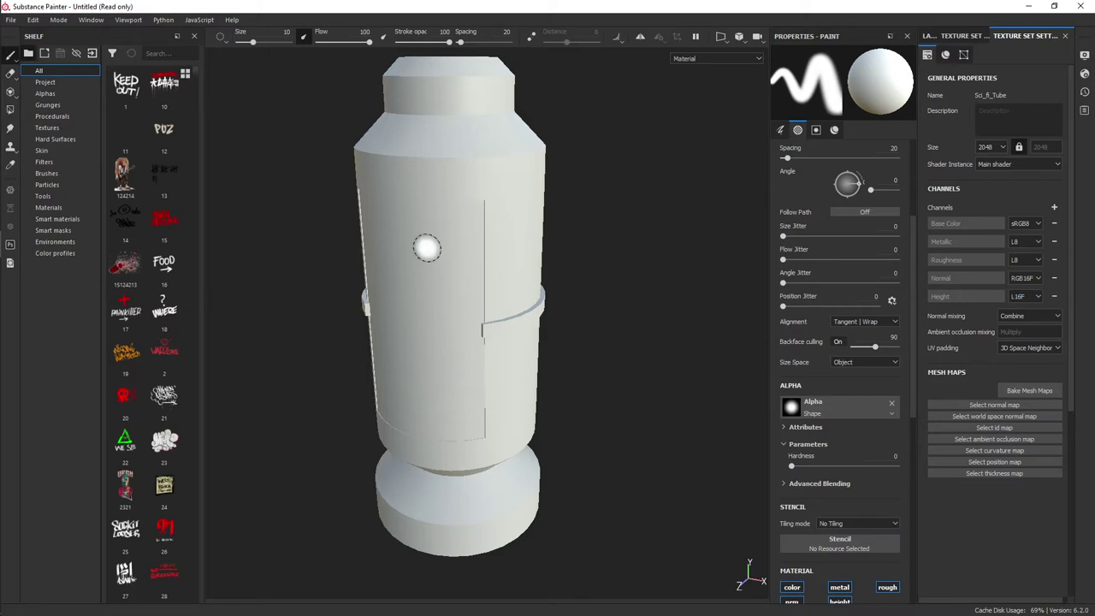
scroll(832, 381, "down", 4)
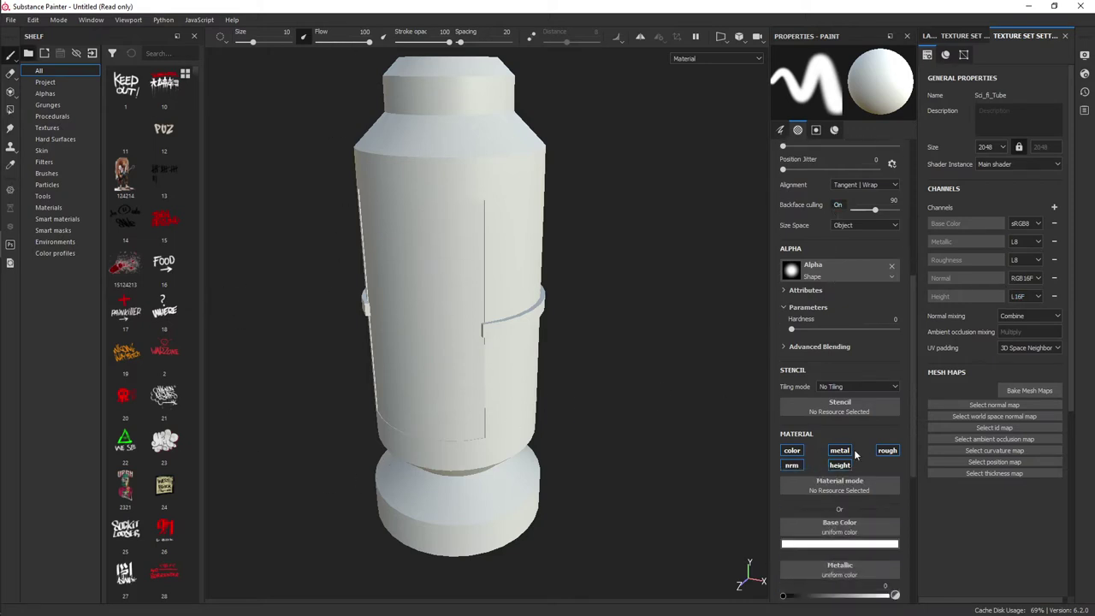
left_click(787, 469)
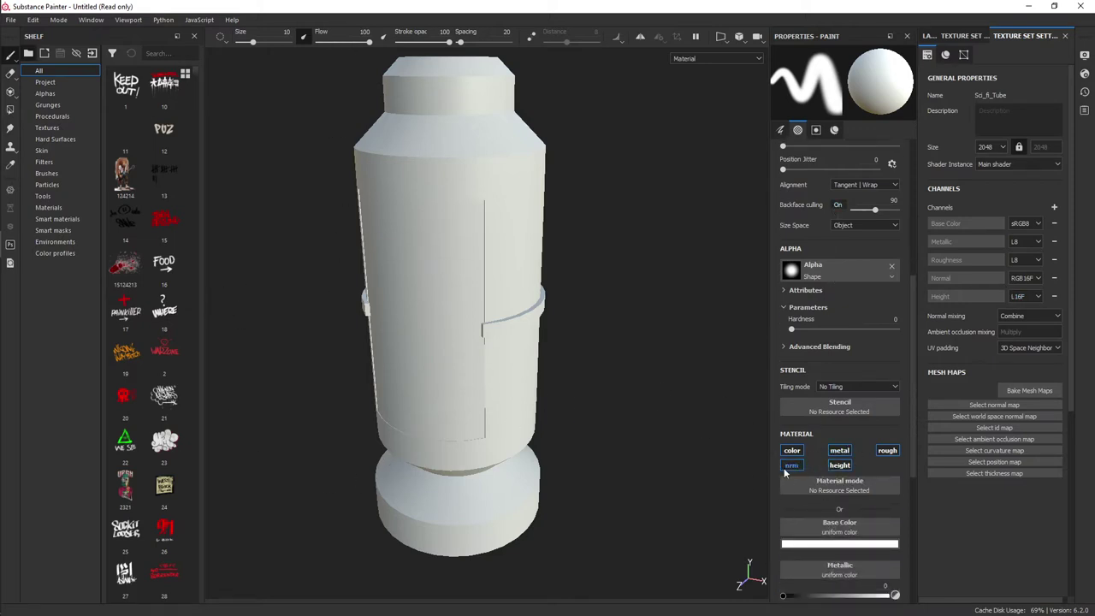
left_click(1054, 208)
left_click(1046, 329)
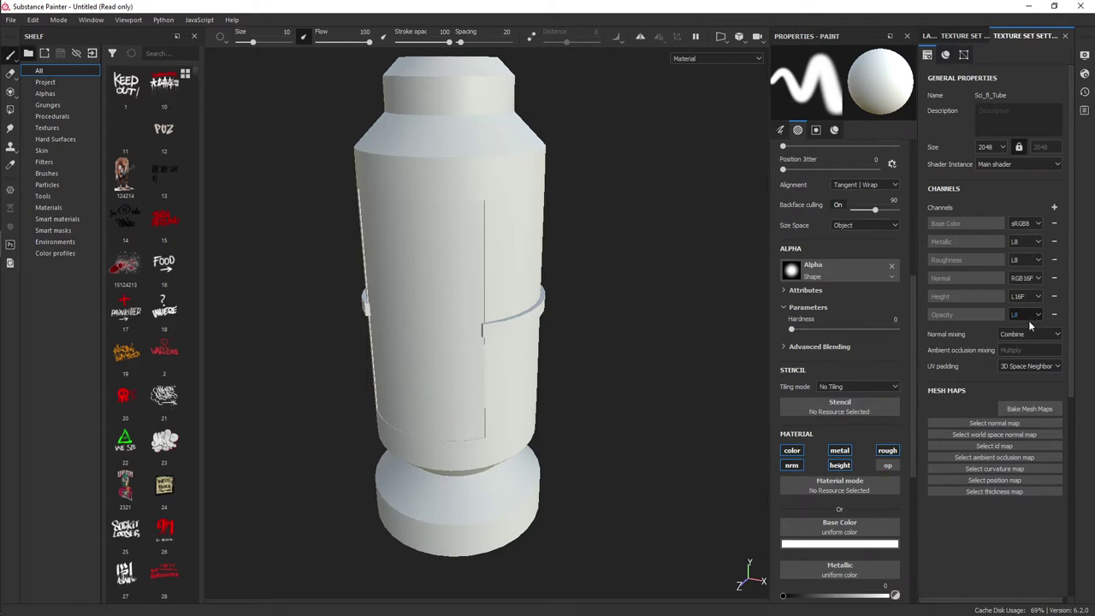
left_click(1054, 315)
scroll(621, 376, "up", 2)
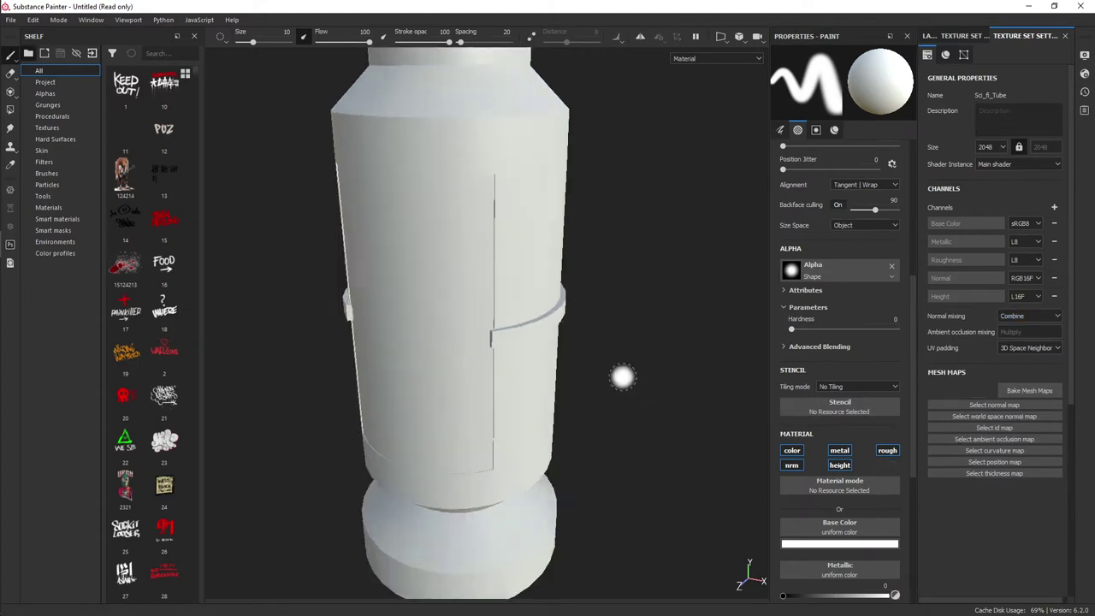
scroll(440, 276, "up", 1)
scroll(429, 345, "down", 1)
scroll(430, 346, "down", 2)
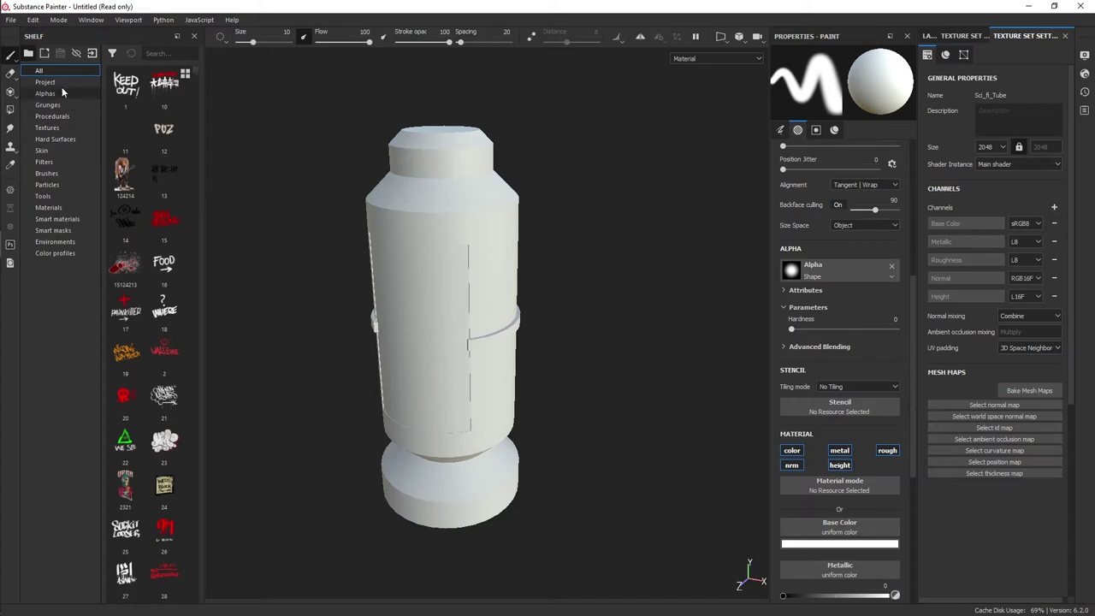
- Look through the Edit menu, close it, and open the File menu
left_click(33, 19)
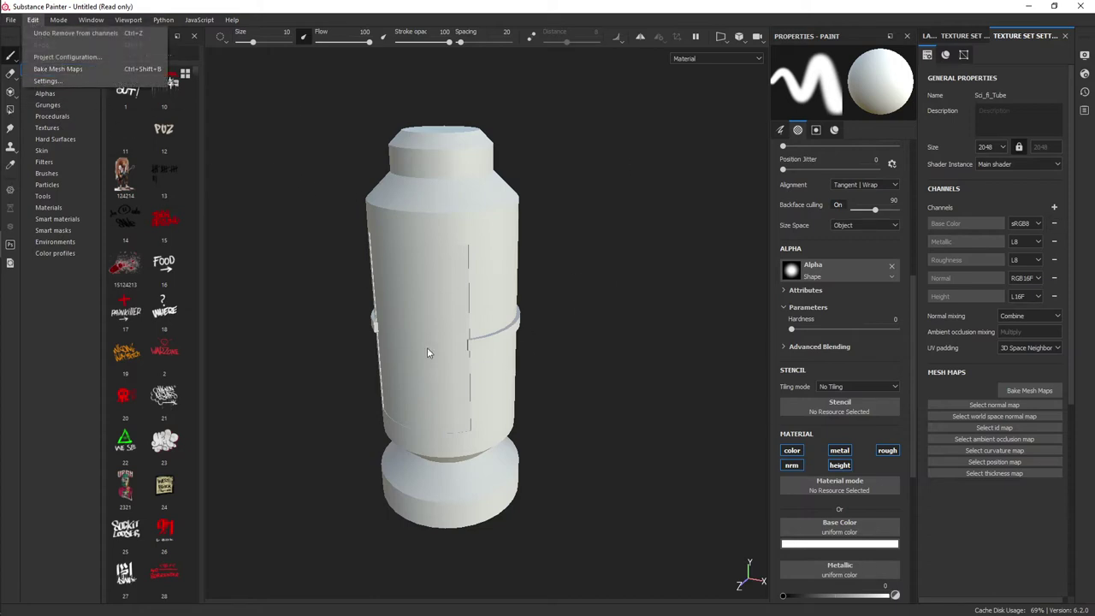
left_click(543, 282)
left_click(11, 20)
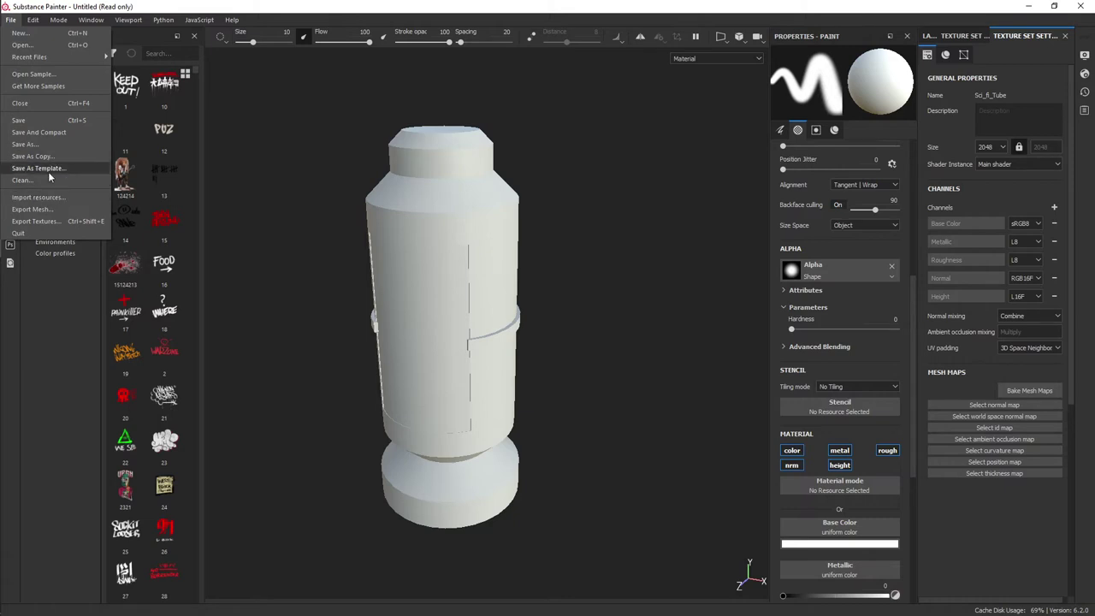
- Open Export textures and browse the Output Templates and List of Exports tabs
left_click(34, 220)
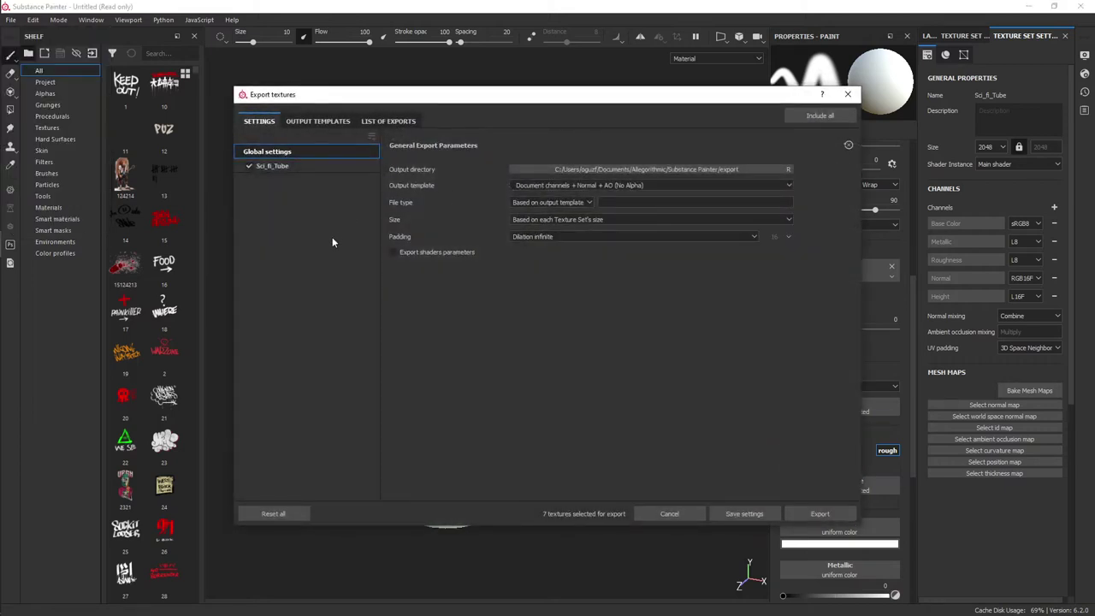
left_click(345, 122)
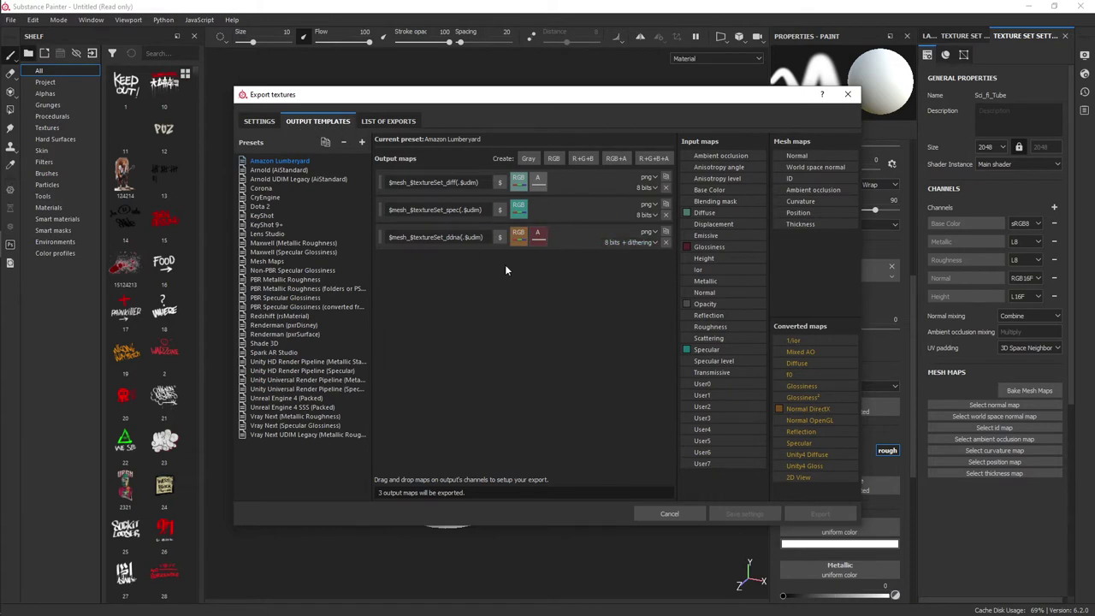
left_click(389, 124)
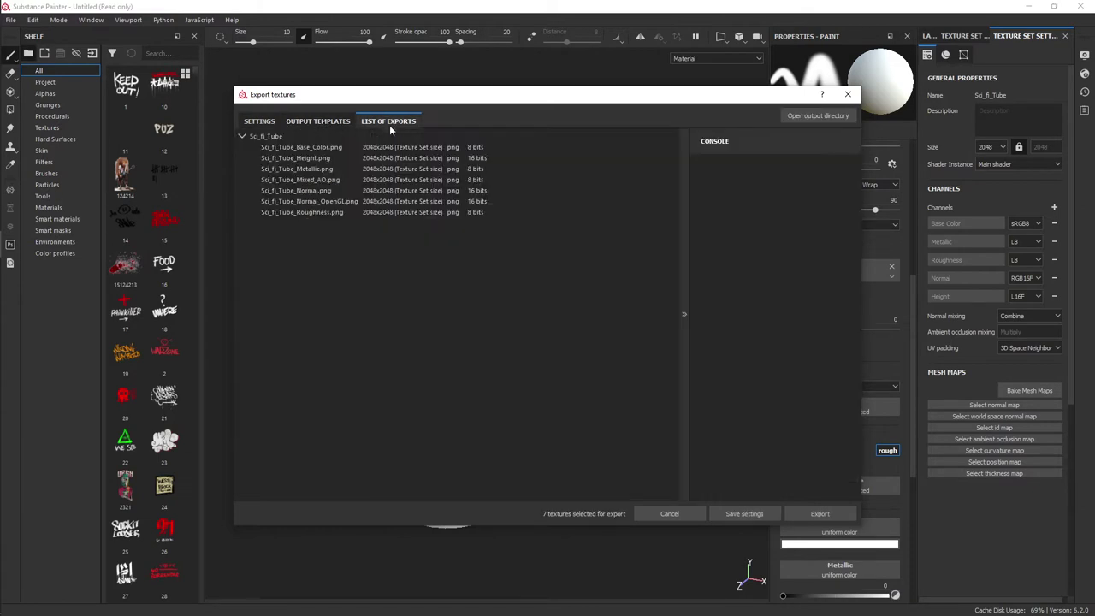
left_click(291, 120)
left_click(385, 122)
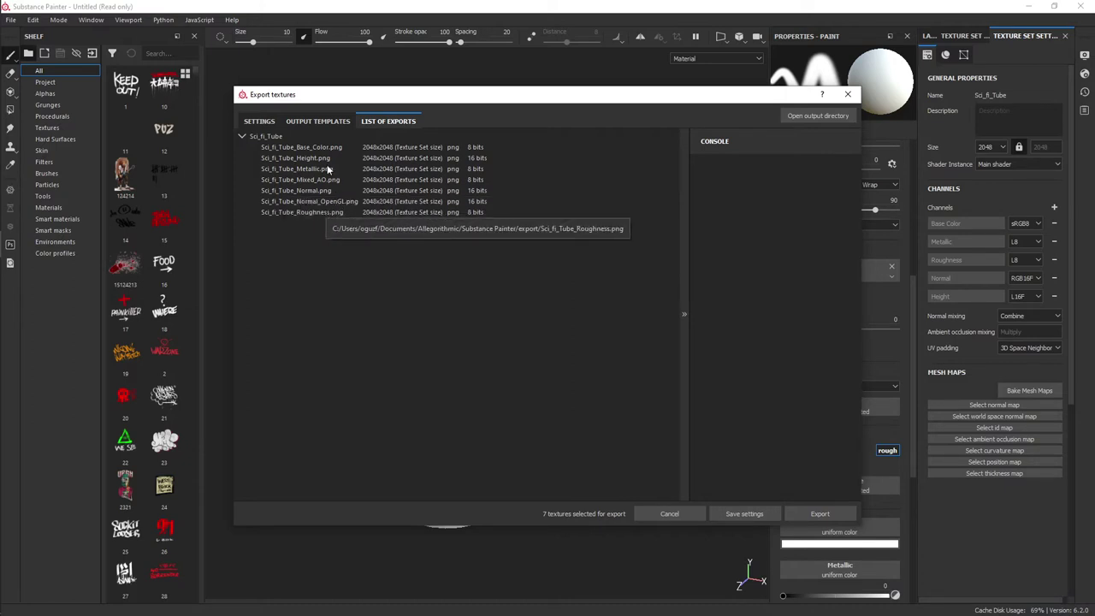
left_click(325, 121)
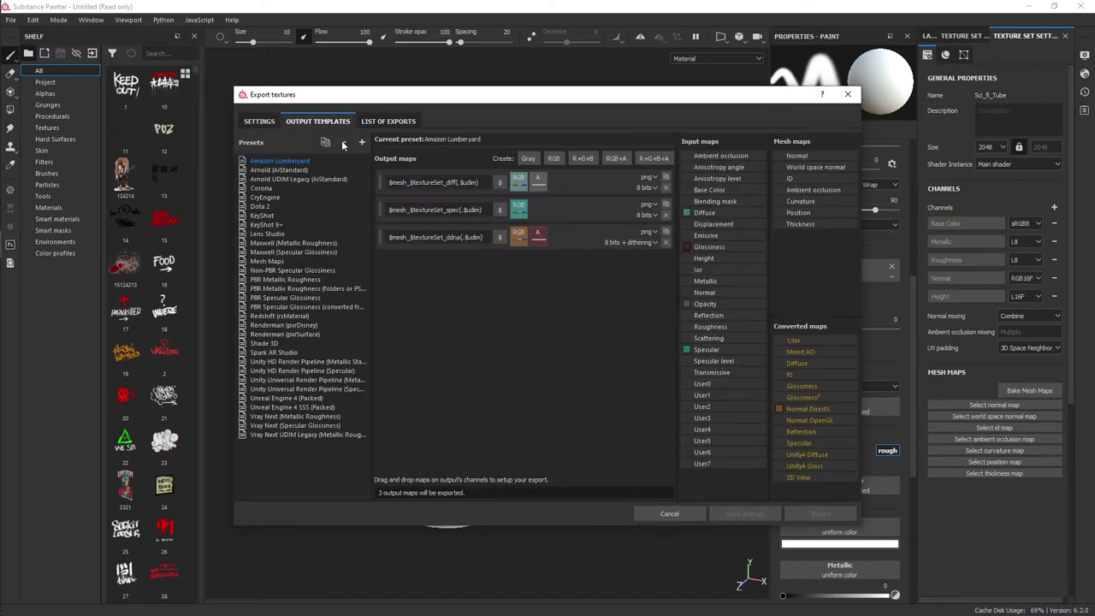
left_click(376, 121)
left_click(259, 121)
left_click(318, 121)
left_click(375, 122)
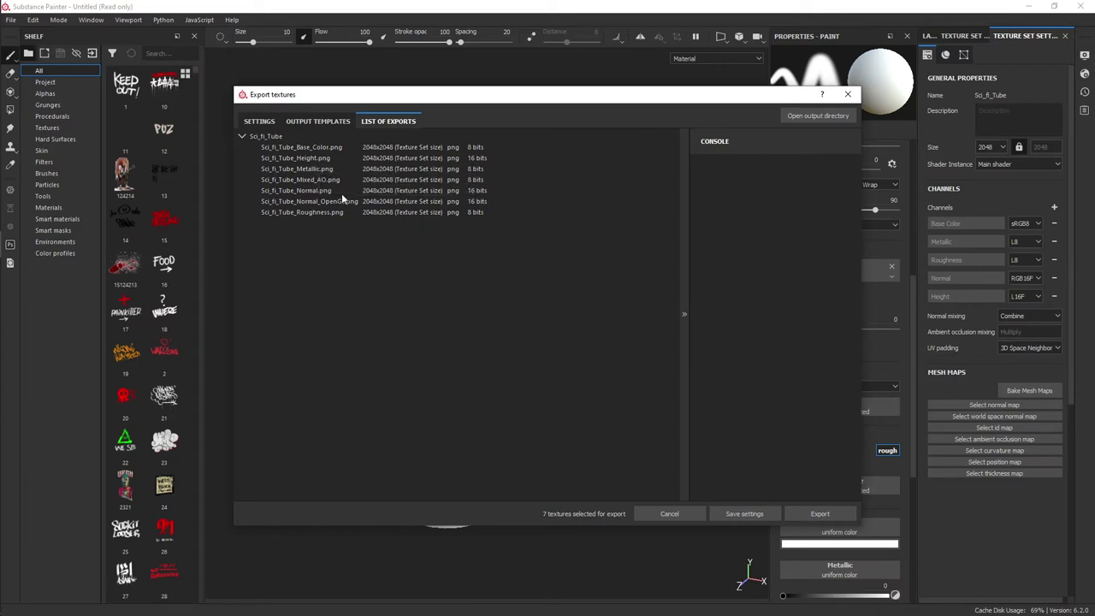
- Return to the export Settings and open the Output template dropdown
left_click(320, 121)
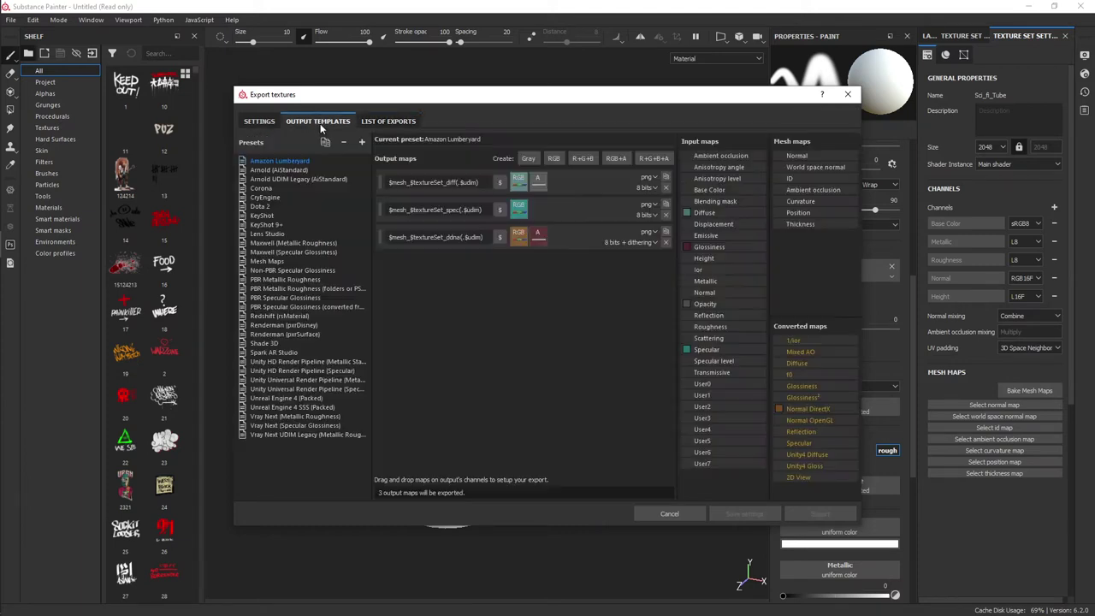
left_click(256, 122)
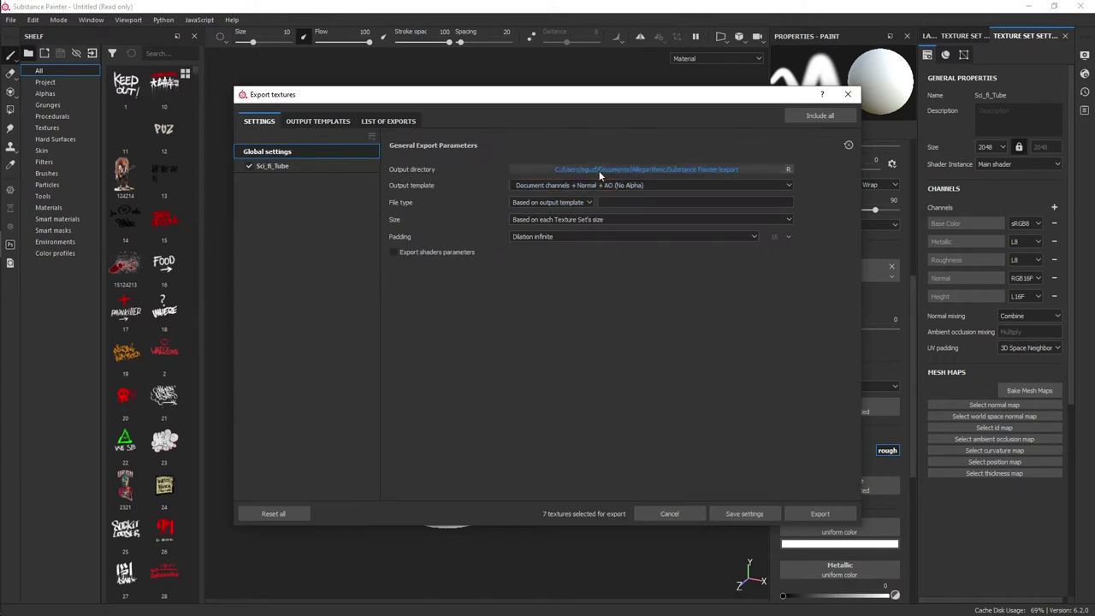
left_click(569, 186)
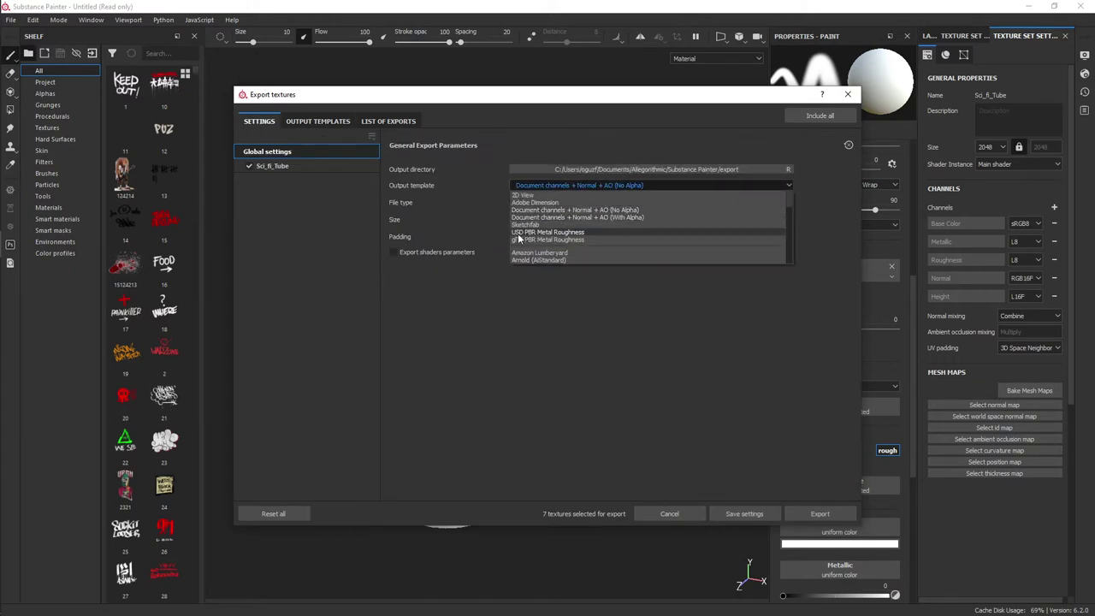
- Set the output template to USD PBR Metal Roughness and check the resulting export list
left_click(555, 232)
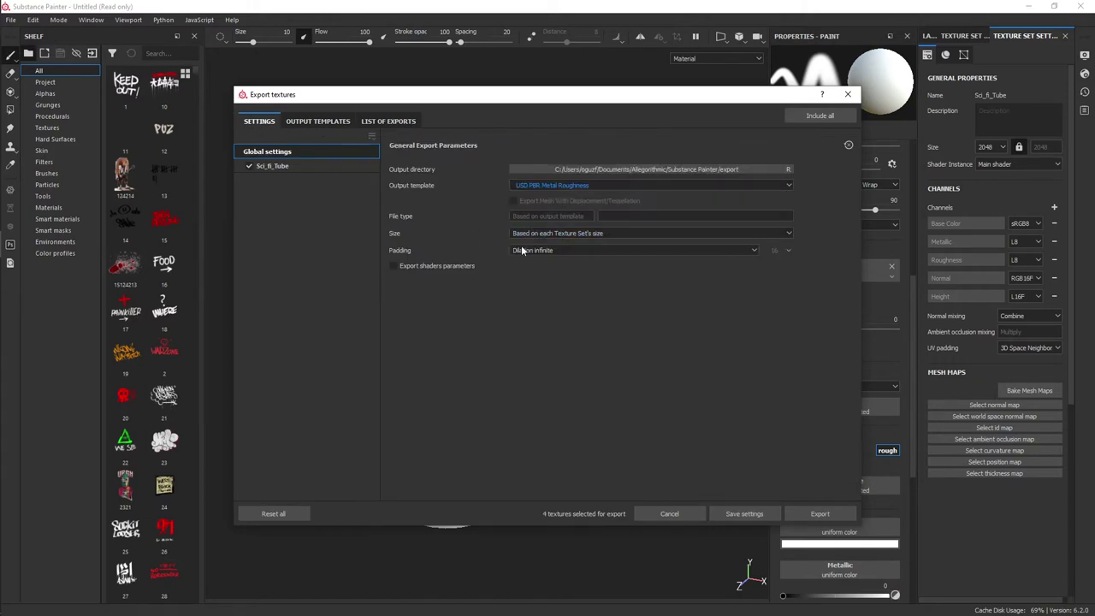
left_click(295, 120)
left_click(384, 121)
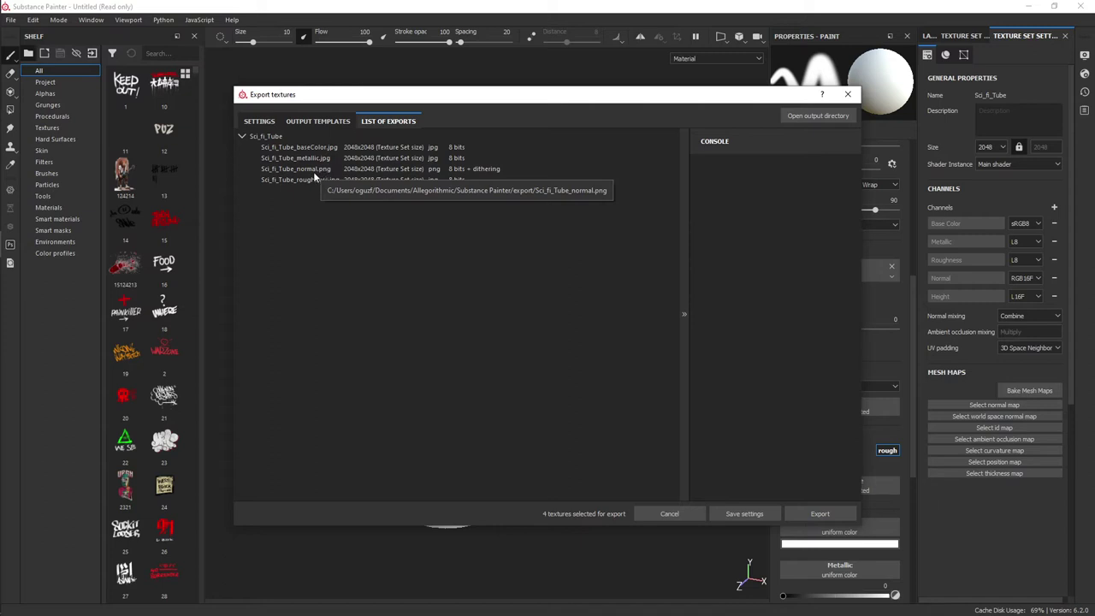
left_click(259, 120)
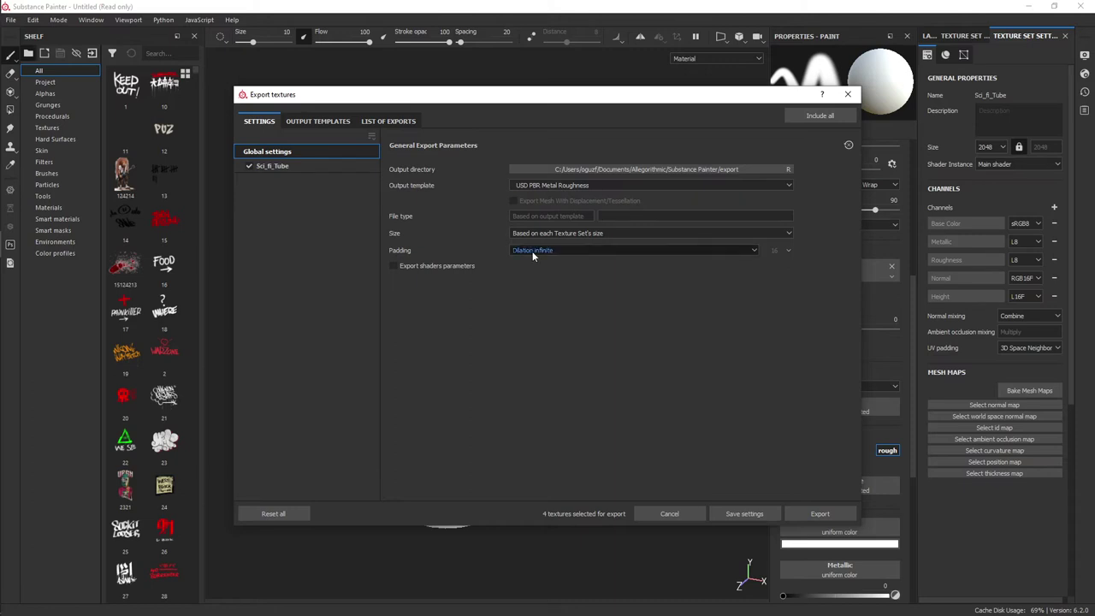
- Scroll through the output template choices and keep USD PBR Metal Roughness selected
left_click(590, 186)
scroll(592, 245, "down", 1)
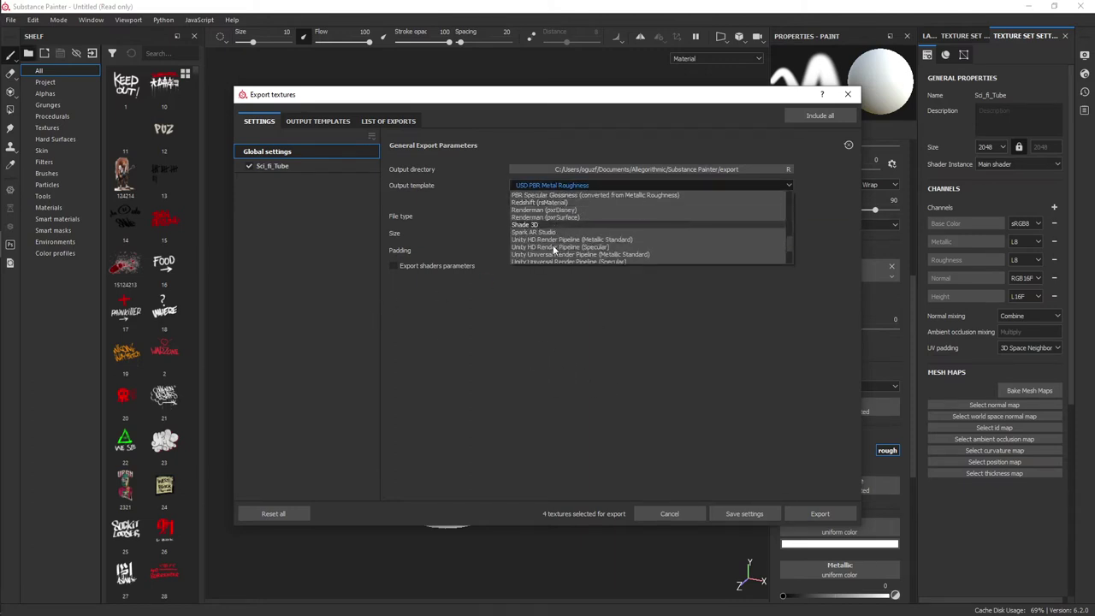
scroll(594, 243, "down", 1)
scroll(599, 242, "down", 1)
scroll(603, 241, "down", 1)
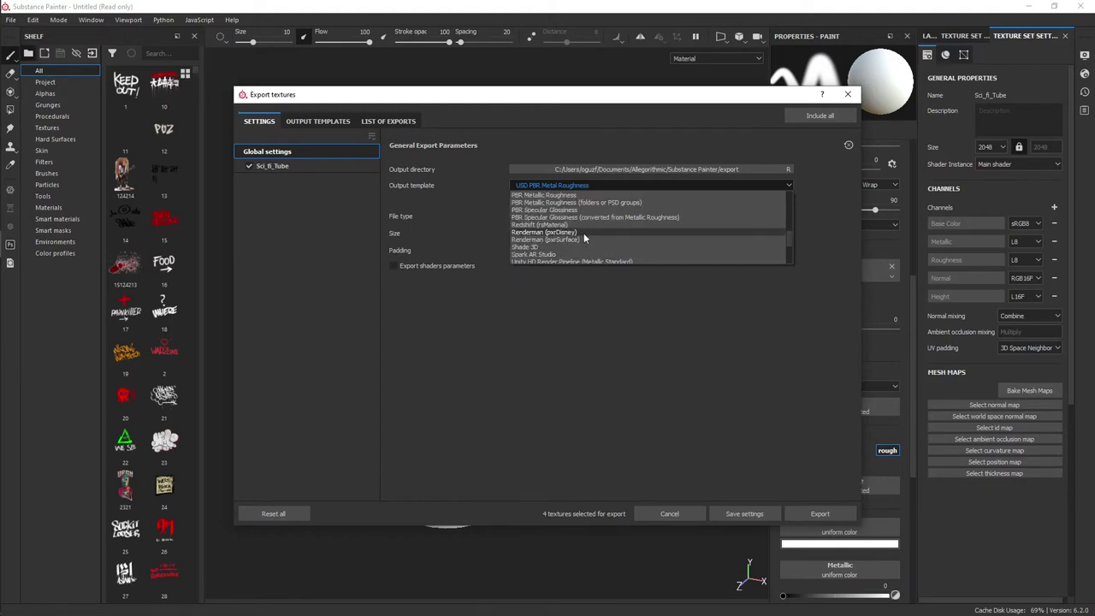
scroll(573, 241, "up", 2)
scroll(577, 248, "down", 5)
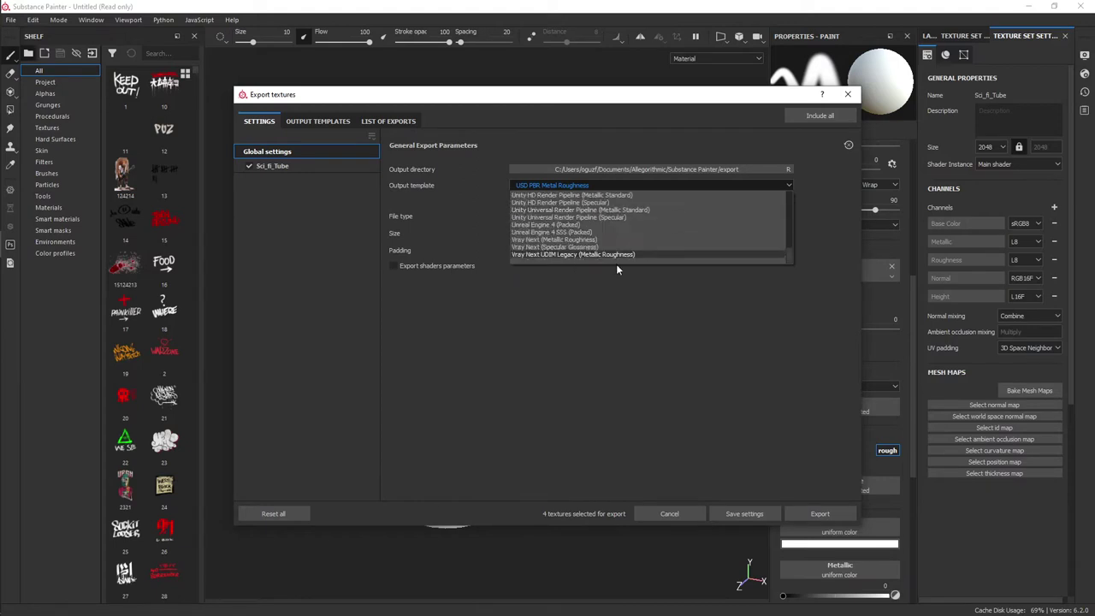
scroll(569, 225, "up", 2)
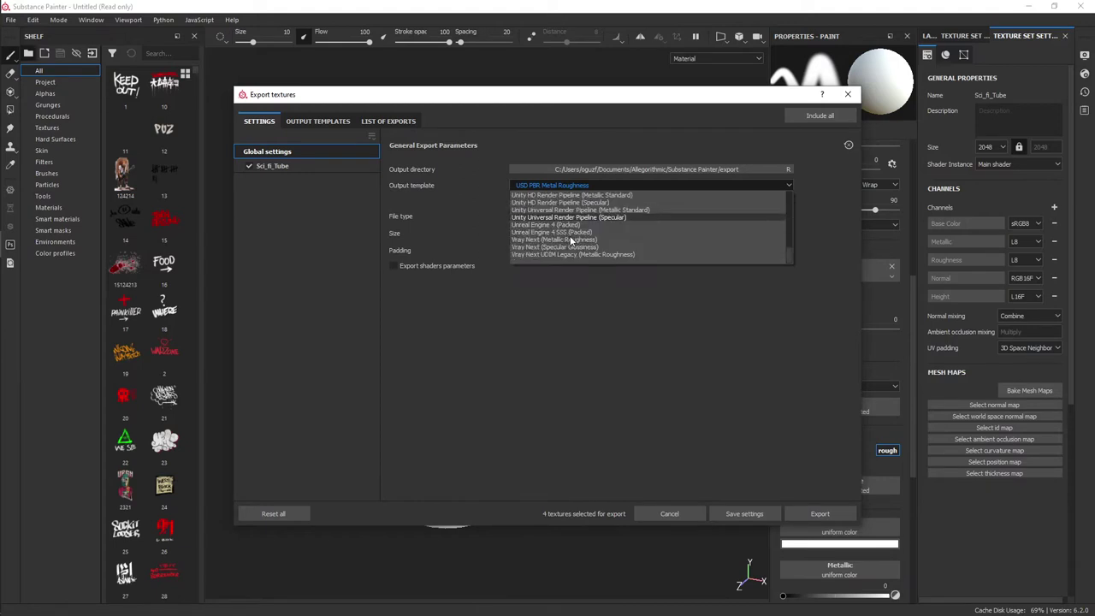
scroll(555, 256, "up", 1)
scroll(556, 248, "up", 2)
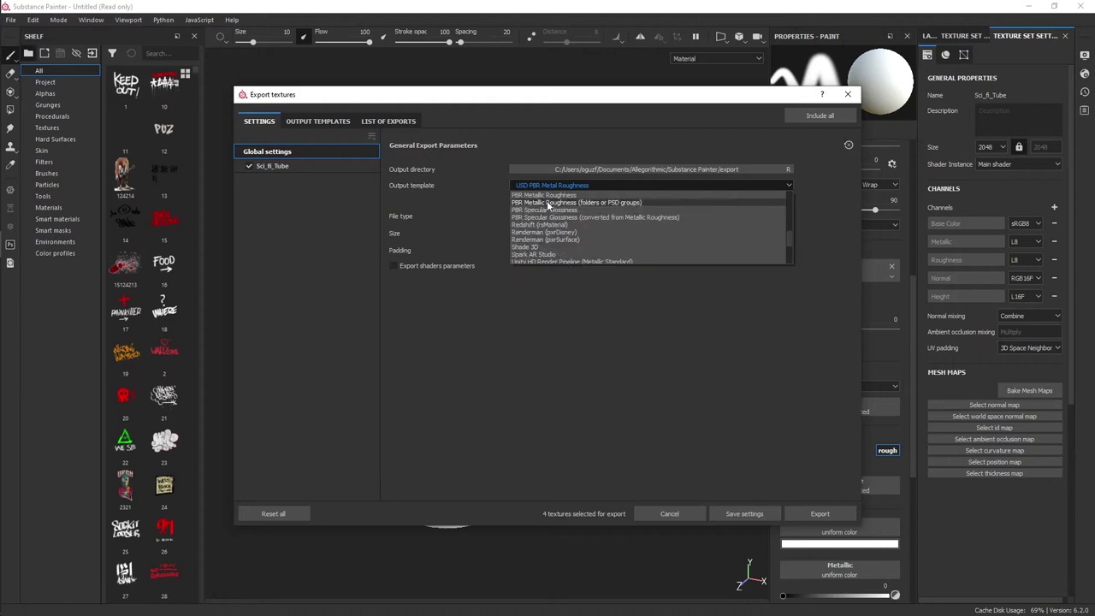
scroll(573, 223, "up", 2)
scroll(578, 223, "up", 1)
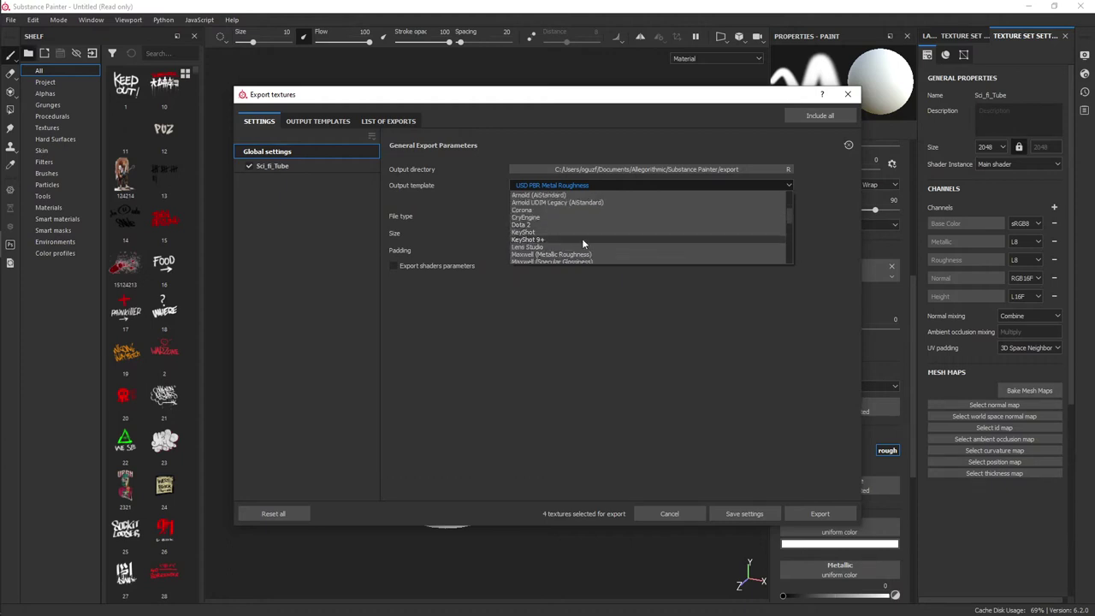
scroll(577, 235, "up", 1)
scroll(577, 240, "up", 1)
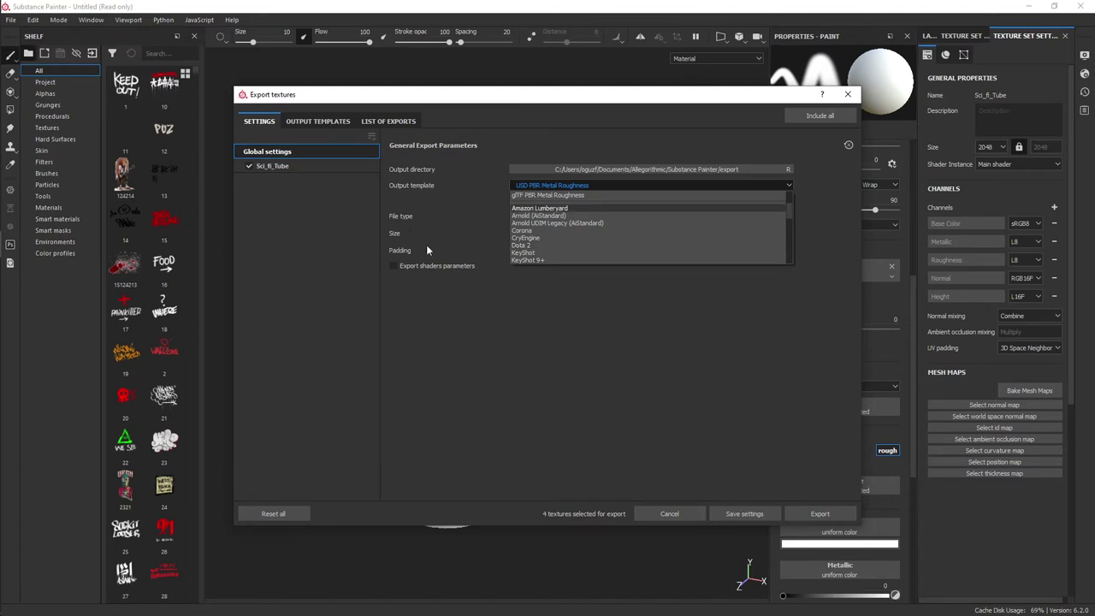
scroll(650, 240, "down", 2)
scroll(648, 238, "down", 1)
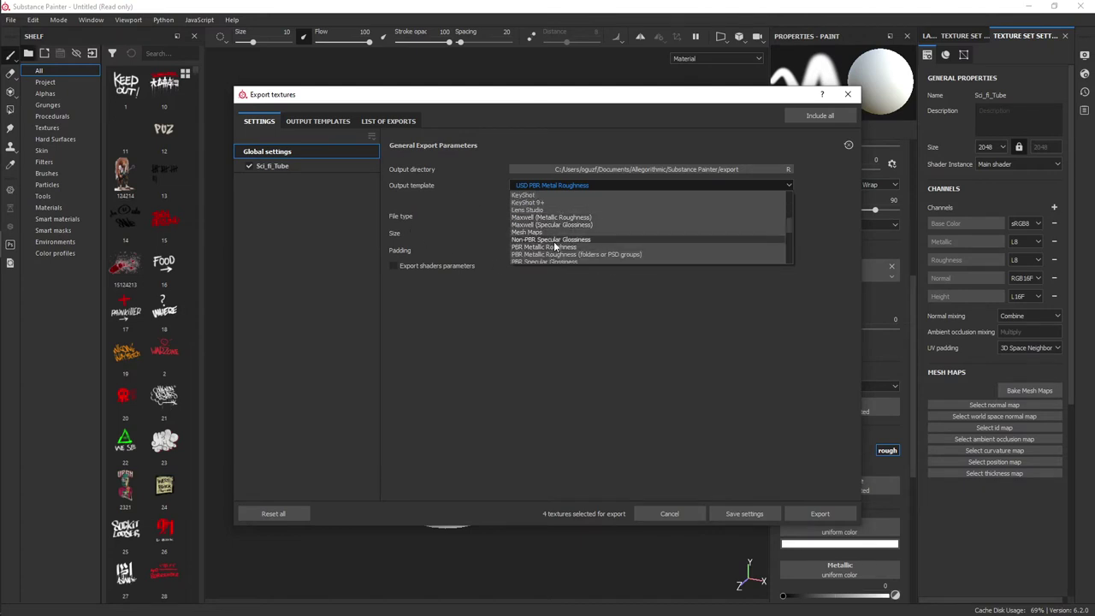
scroll(564, 238, "down", 1)
scroll(558, 244, "up", 1)
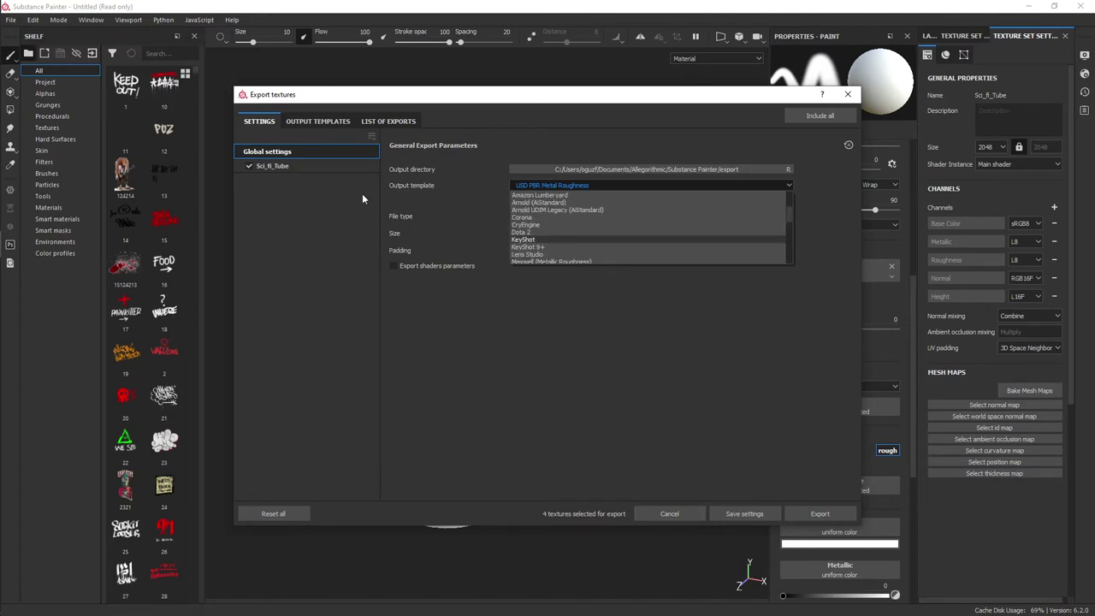
left_click(456, 198)
- Keep size 2048 and padding Dilation infinite, then review the four exported textures
left_click(609, 233)
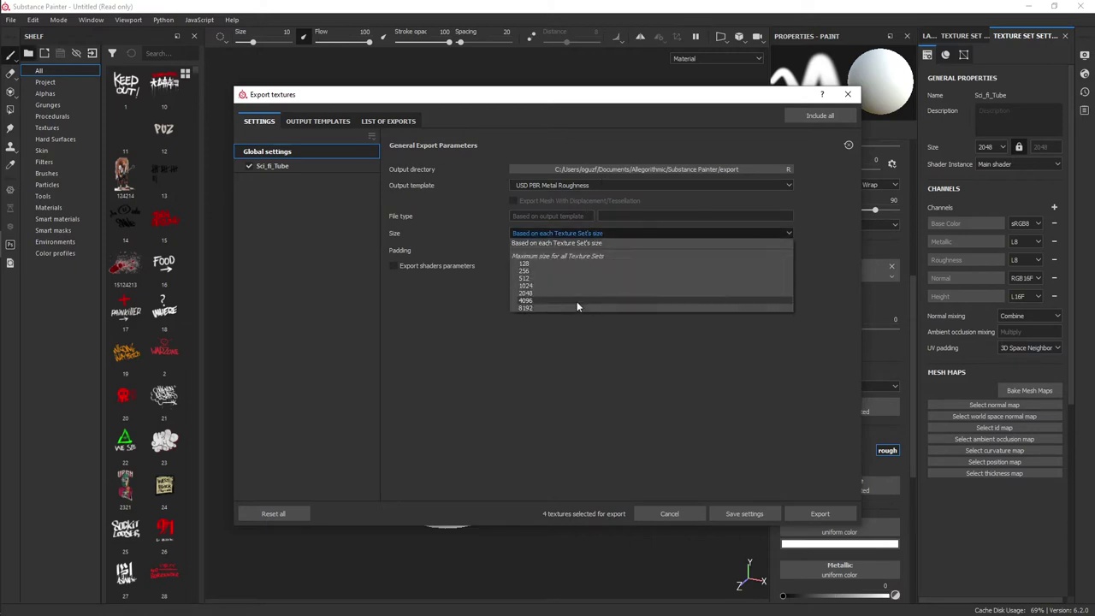
left_click(485, 363)
left_click(589, 250)
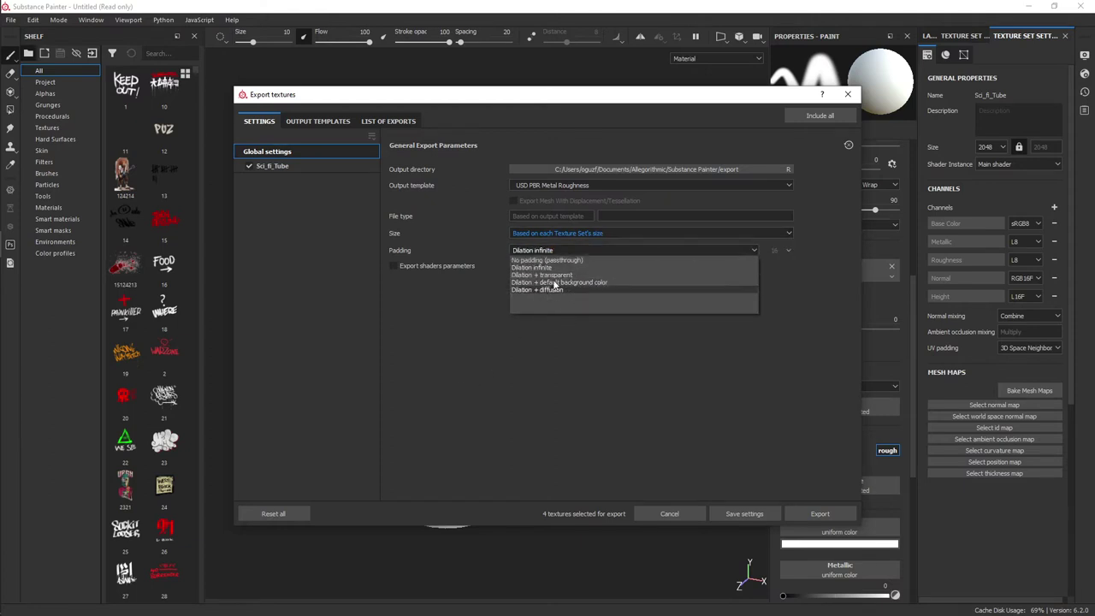
left_click(383, 335)
left_click(366, 122)
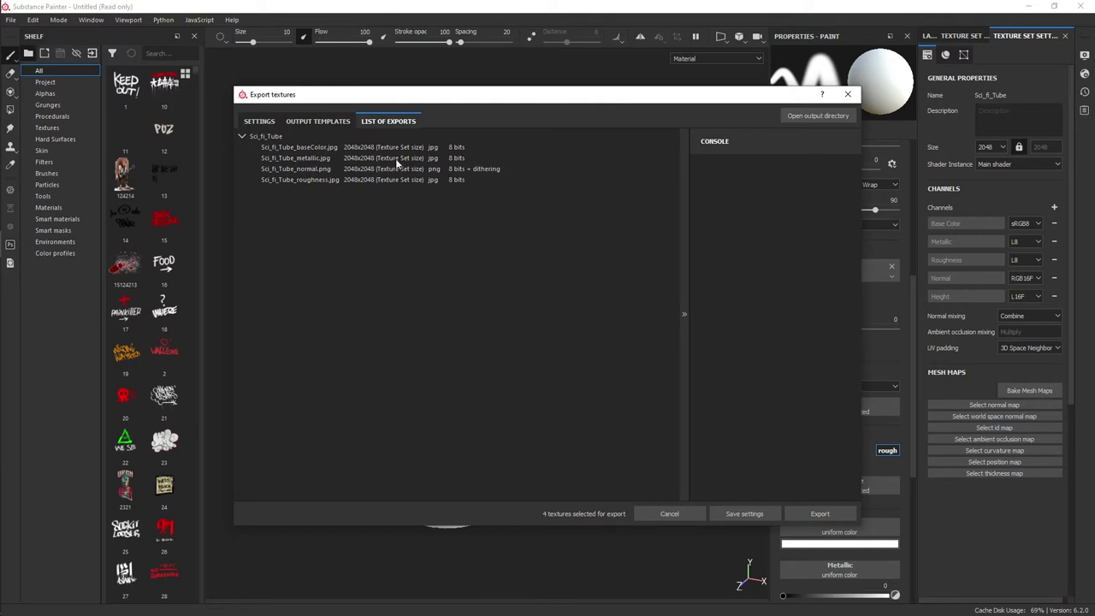
left_click(317, 121)
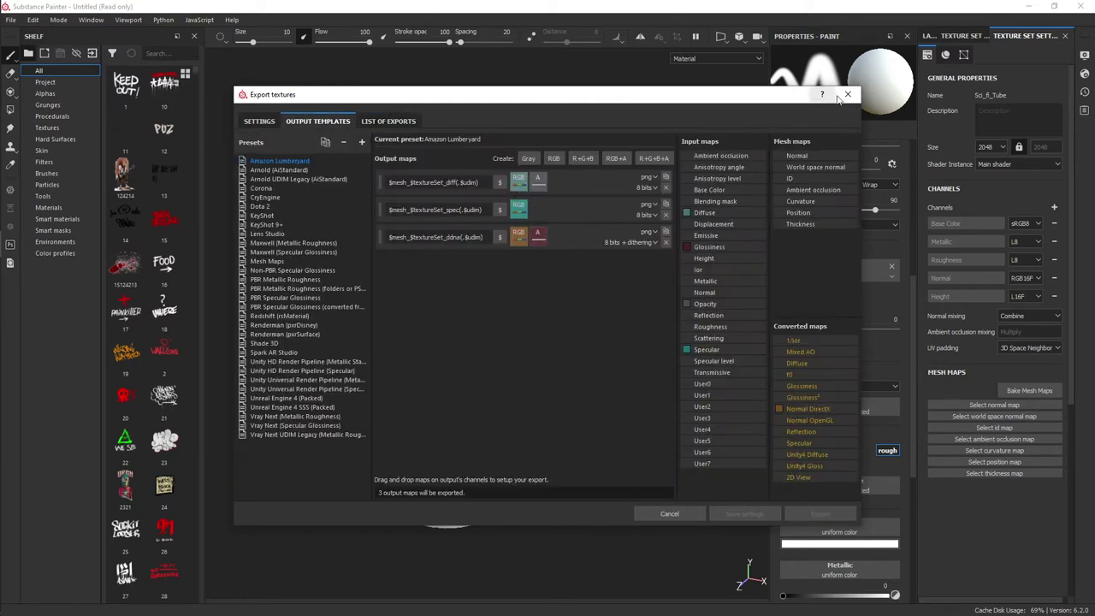
- Close the texture export window, open Bake Mesh Maps, and set the output size to 2048
left_click(846, 94)
scroll(461, 206, "up", 3)
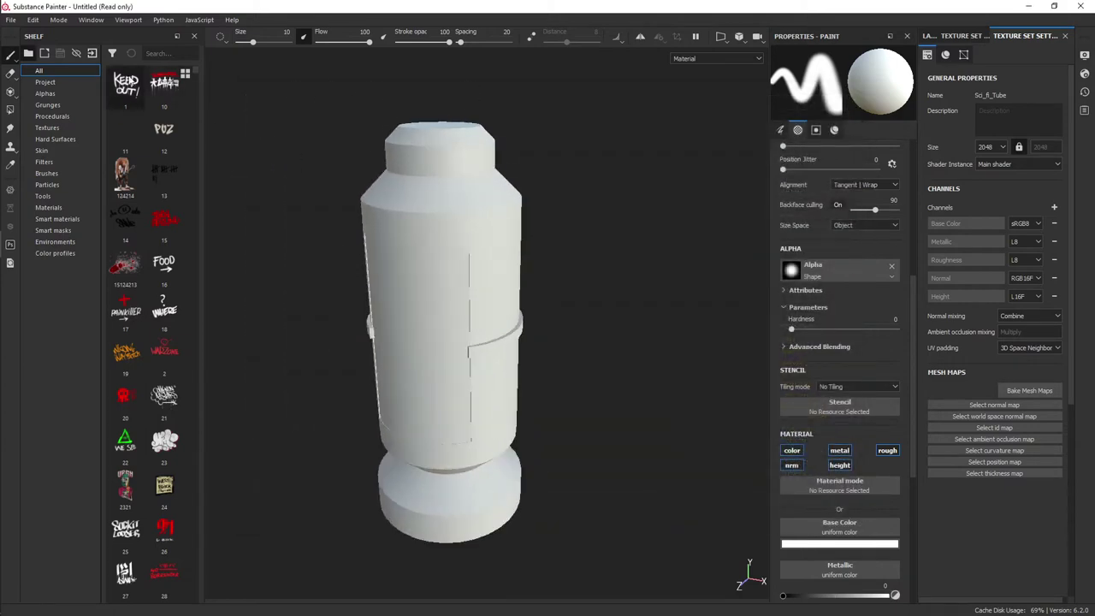
left_click(33, 20)
left_click(67, 77)
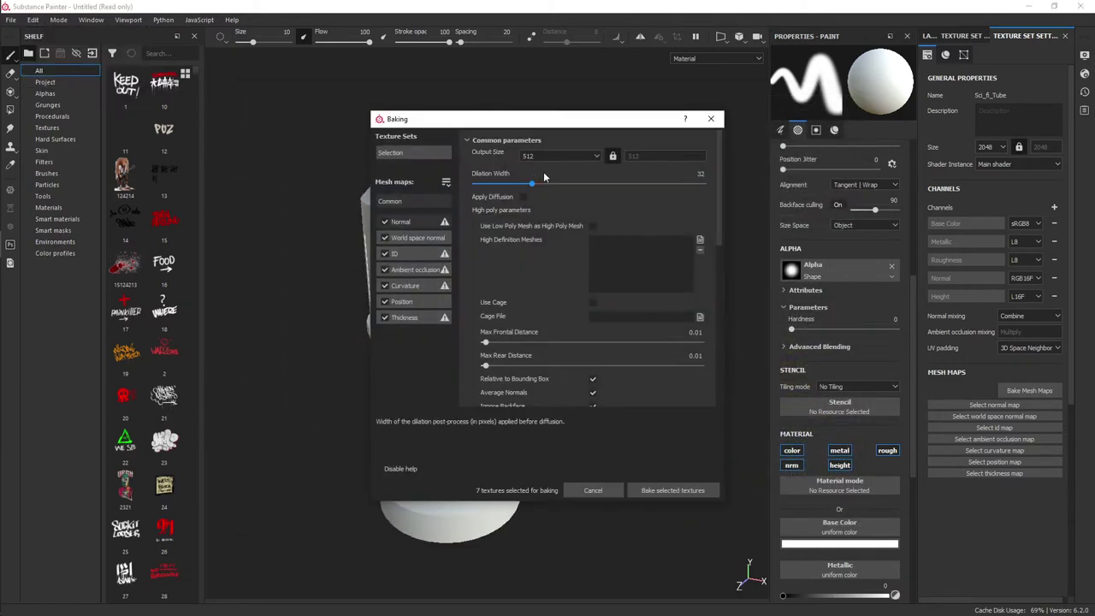
left_click(585, 158)
left_click(559, 219)
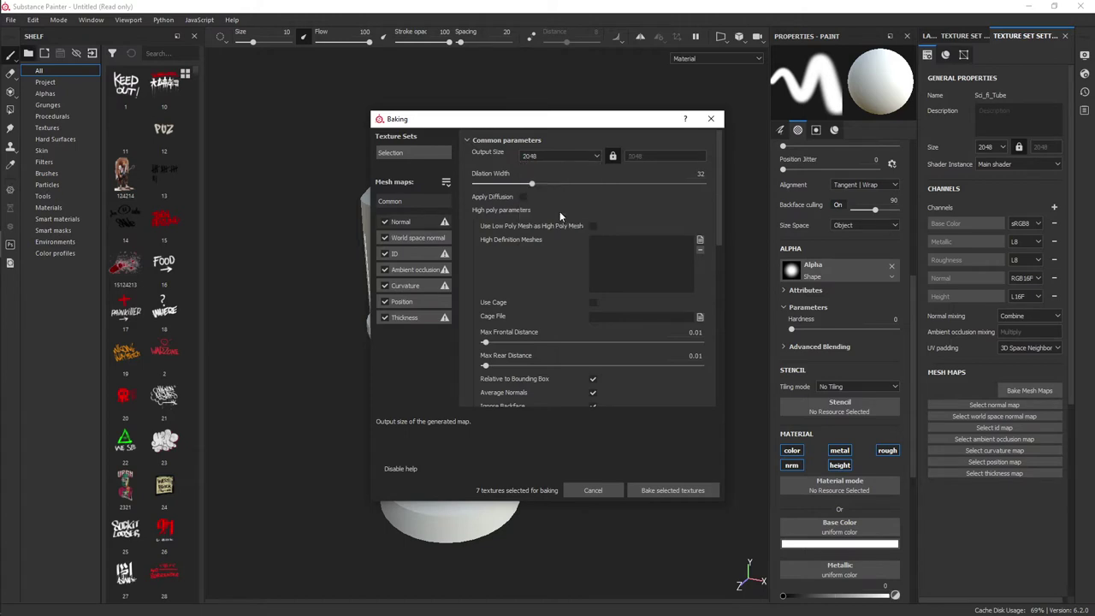
- Review the ID map colour options and the texture sets, keeping the output size at 2048
scroll(552, 263, "down", 3)
scroll(560, 171, "down", 10)
left_click(560, 158)
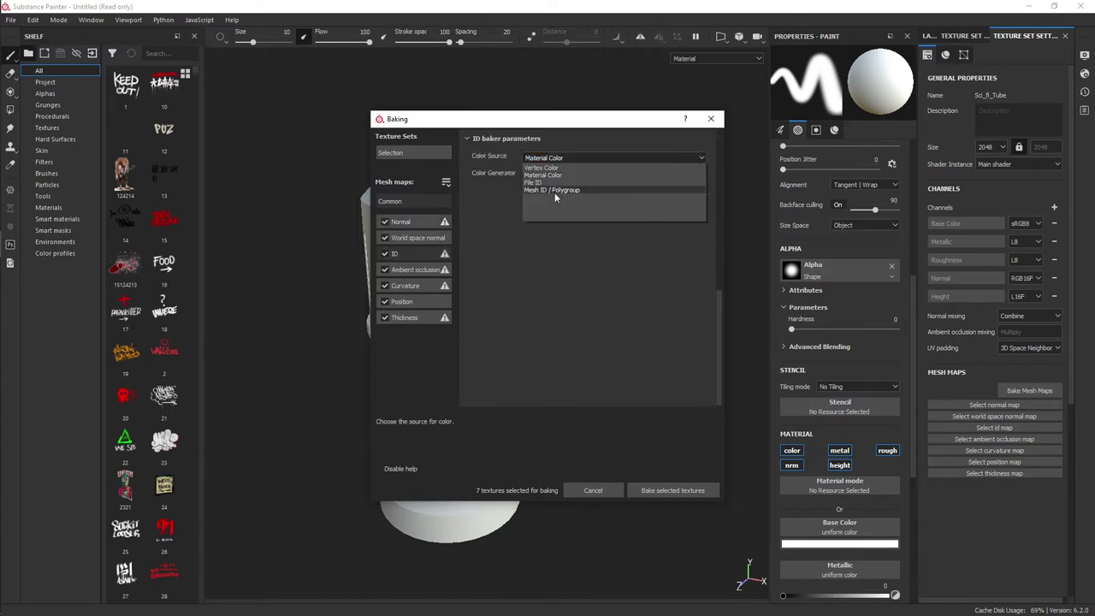
left_click(407, 154)
left_click(408, 154)
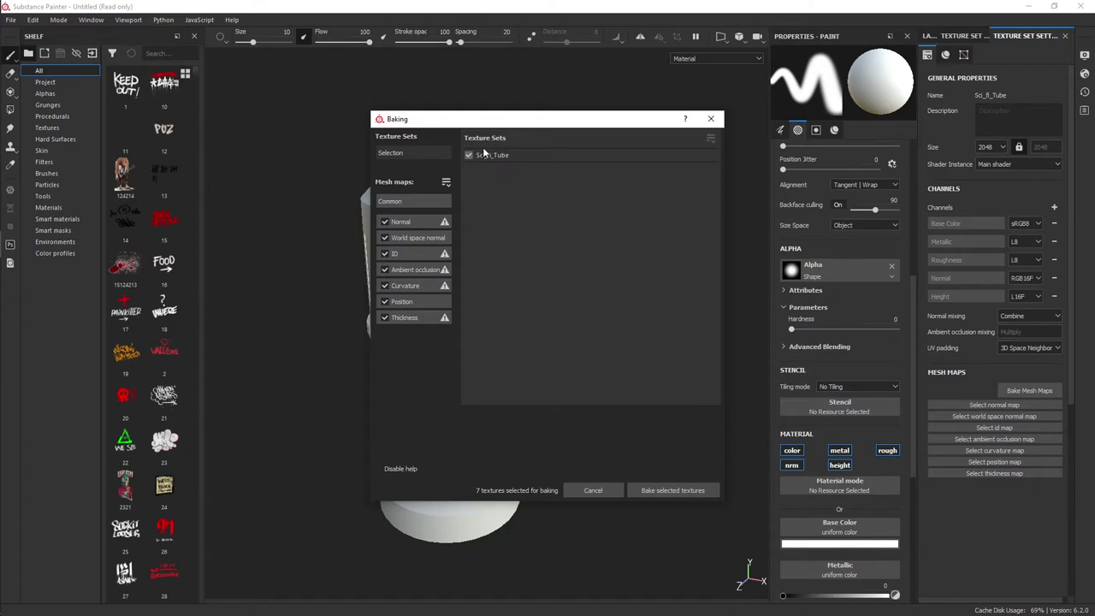
left_click(456, 185)
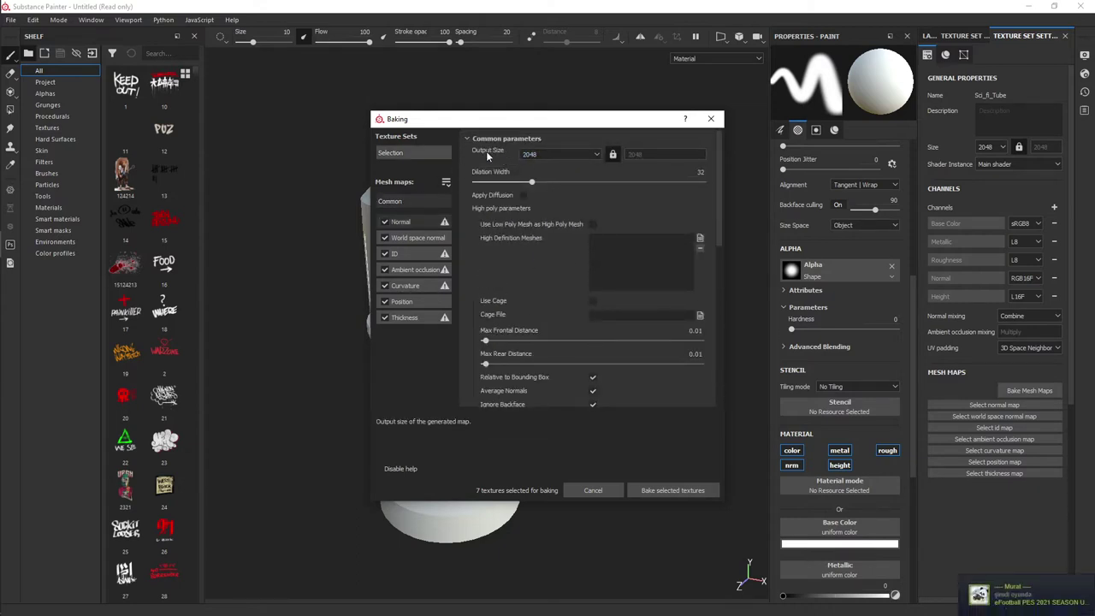
left_click(560, 154)
left_click(565, 208)
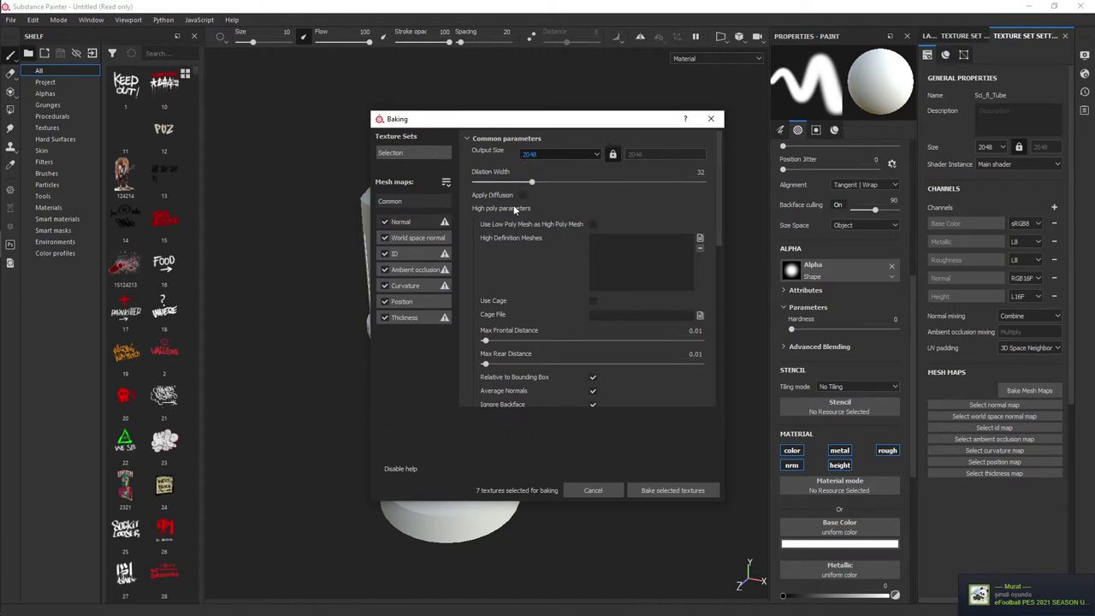
scroll(576, 217, "down", 2)
scroll(599, 227, "up", 2)
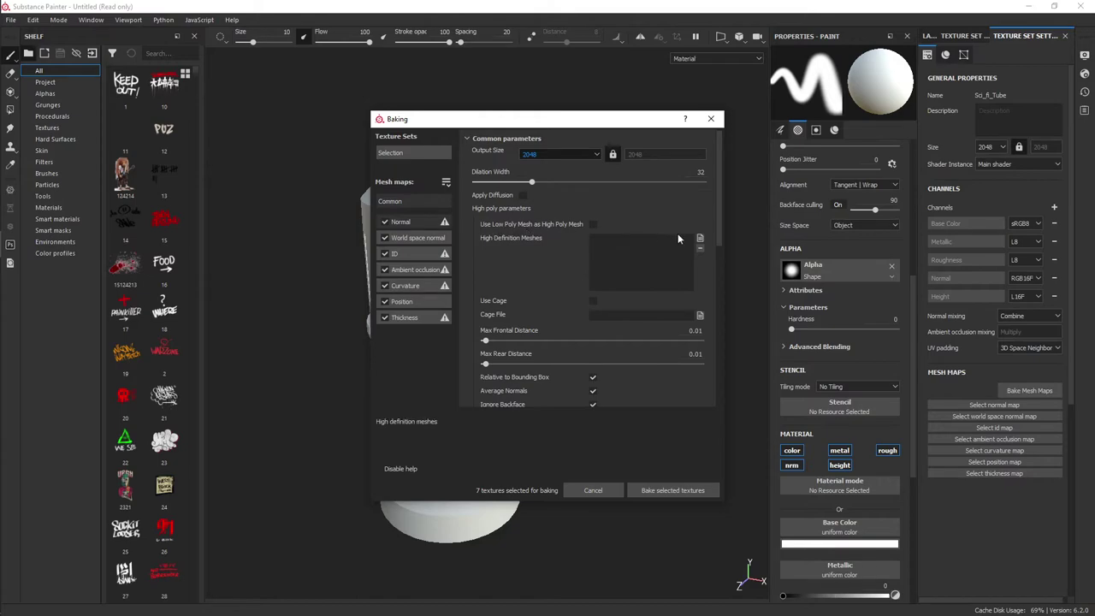
- Load subtance_tutorial_high.fbx from the Desktop as the high definition mesh
left_click(700, 238)
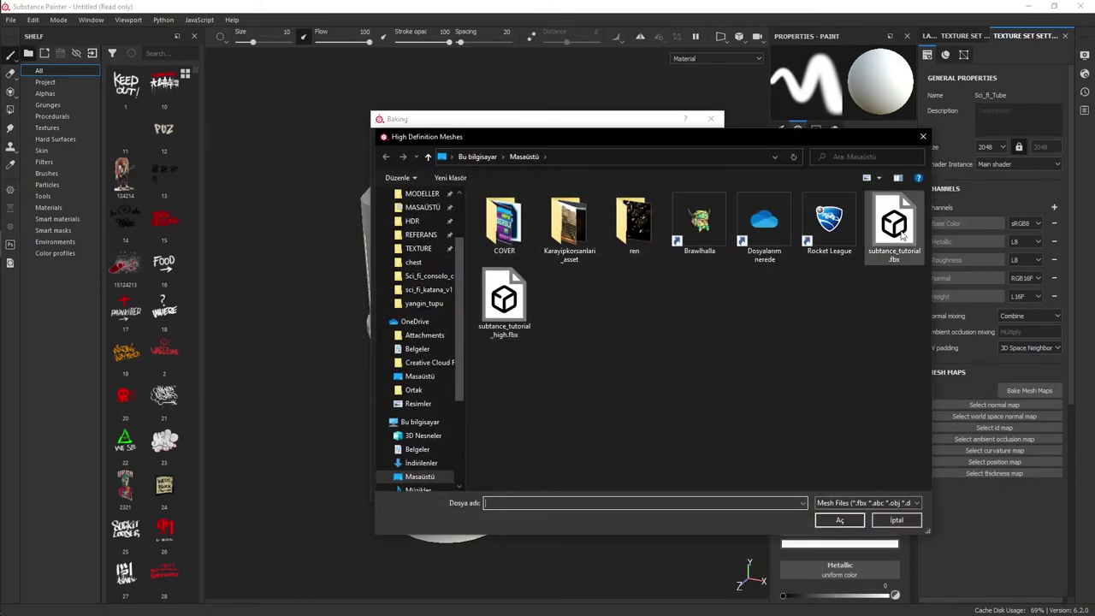
double_click(500, 339)
left_click_drag(719, 214, 716, 316)
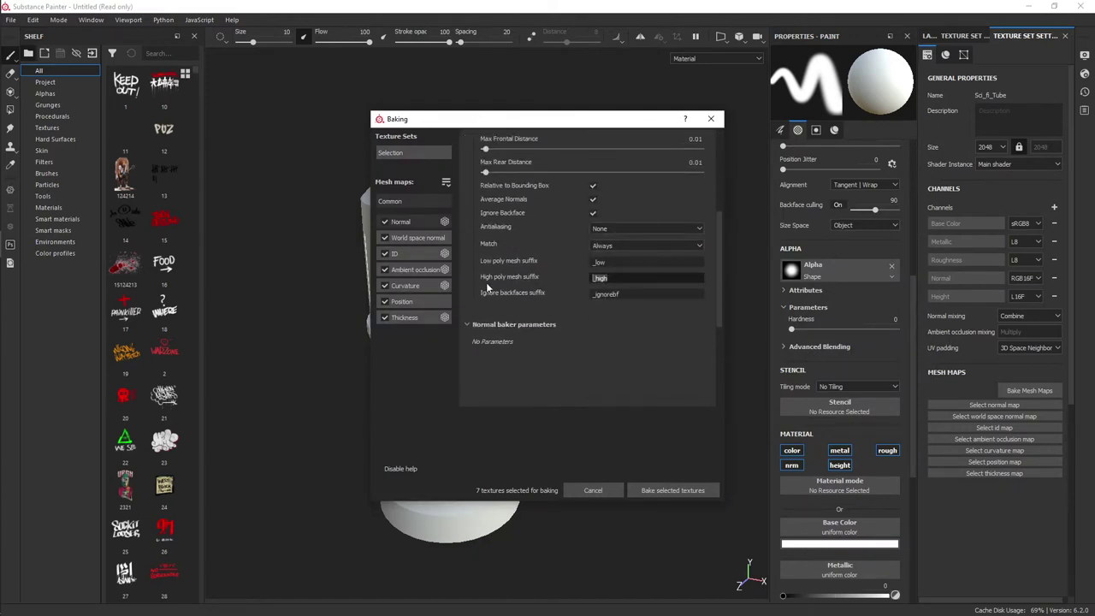
scroll(546, 292, "up", 1)
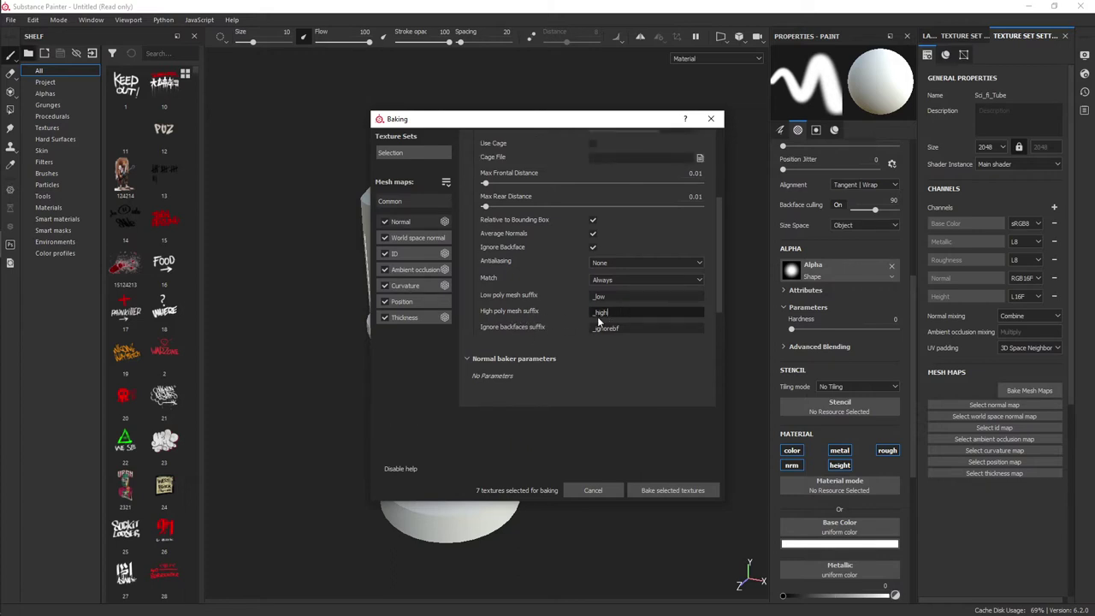
scroll(523, 308, "up", 5)
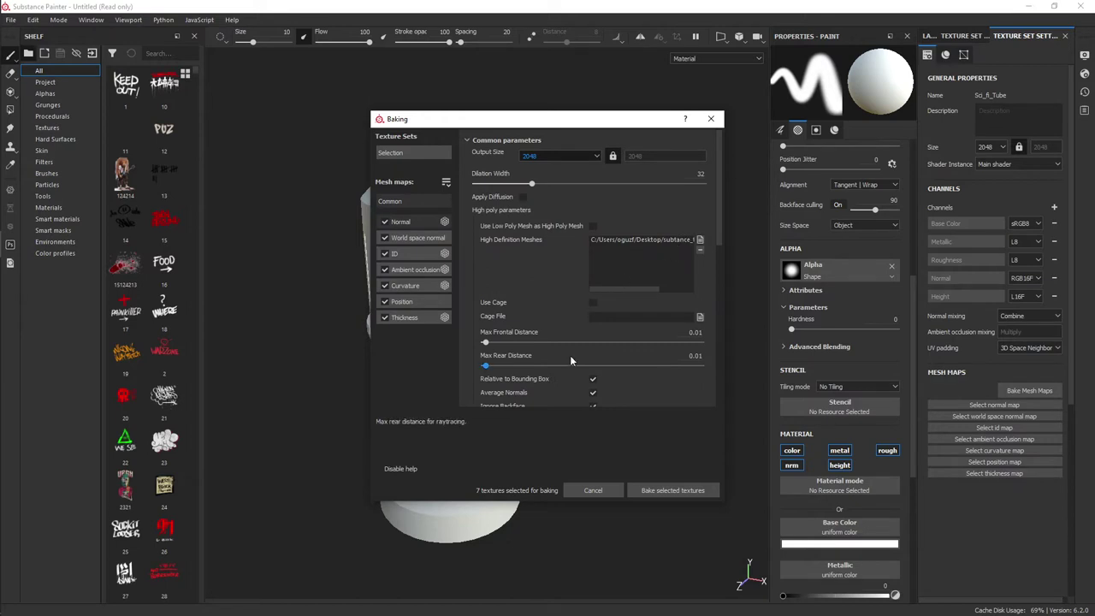
- Set Max Frontal Distance and Max Rear Distance to 0.025, then bring up the Antialiasing choices
scroll(614, 330, "down", 1)
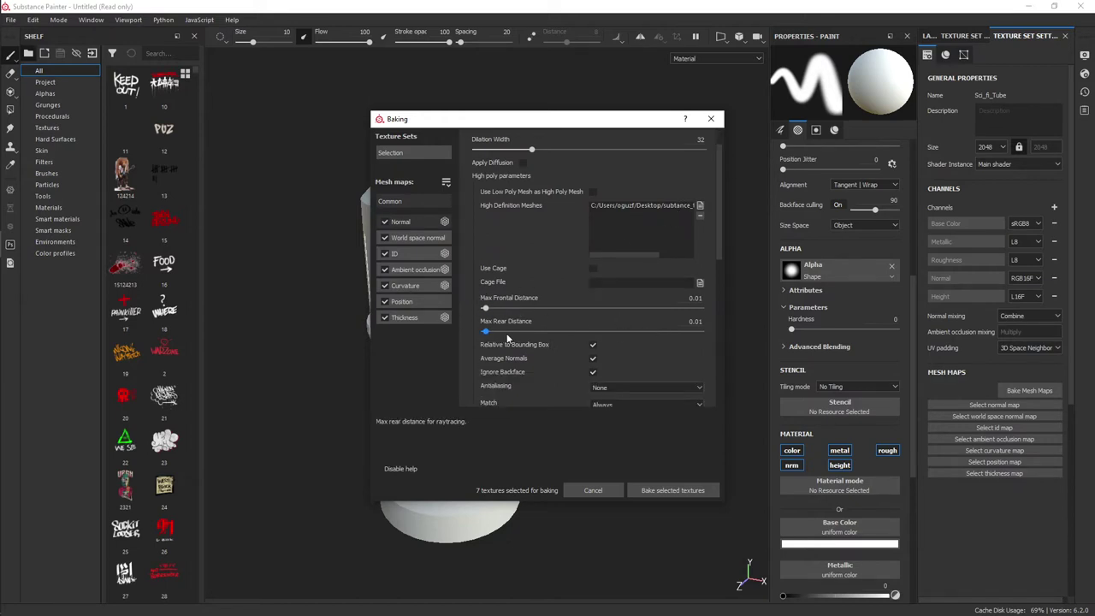
left_click(694, 297)
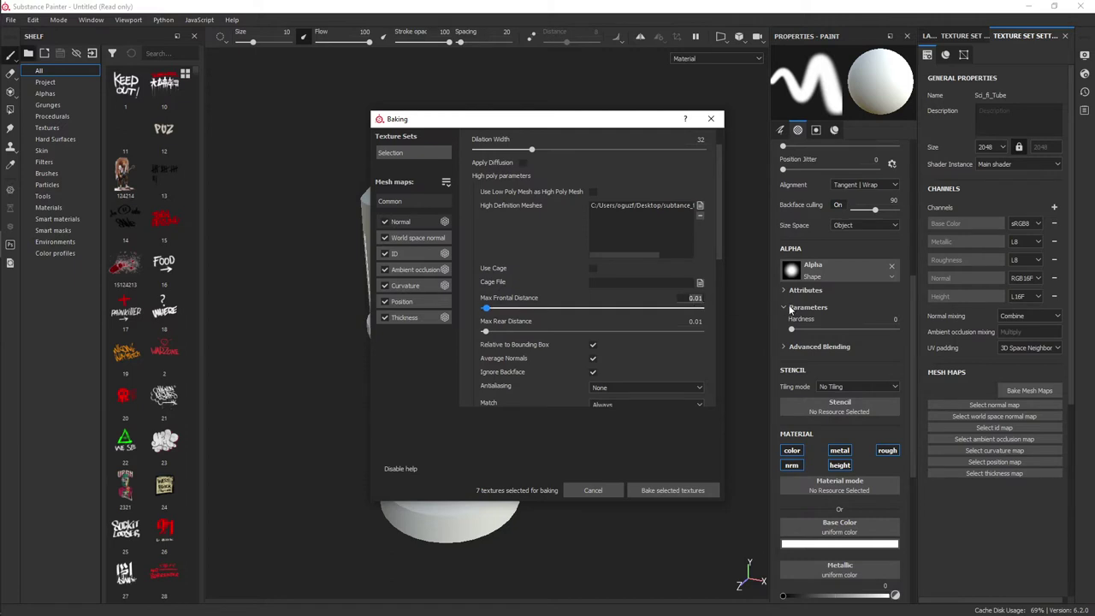
type("0")
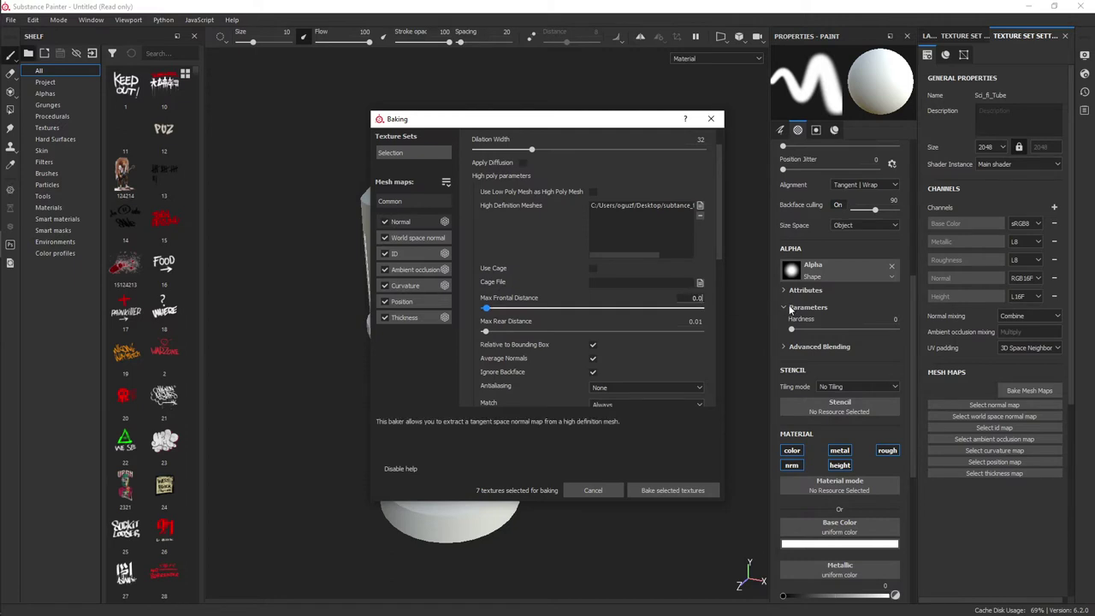
left_click(694, 321)
type("0")
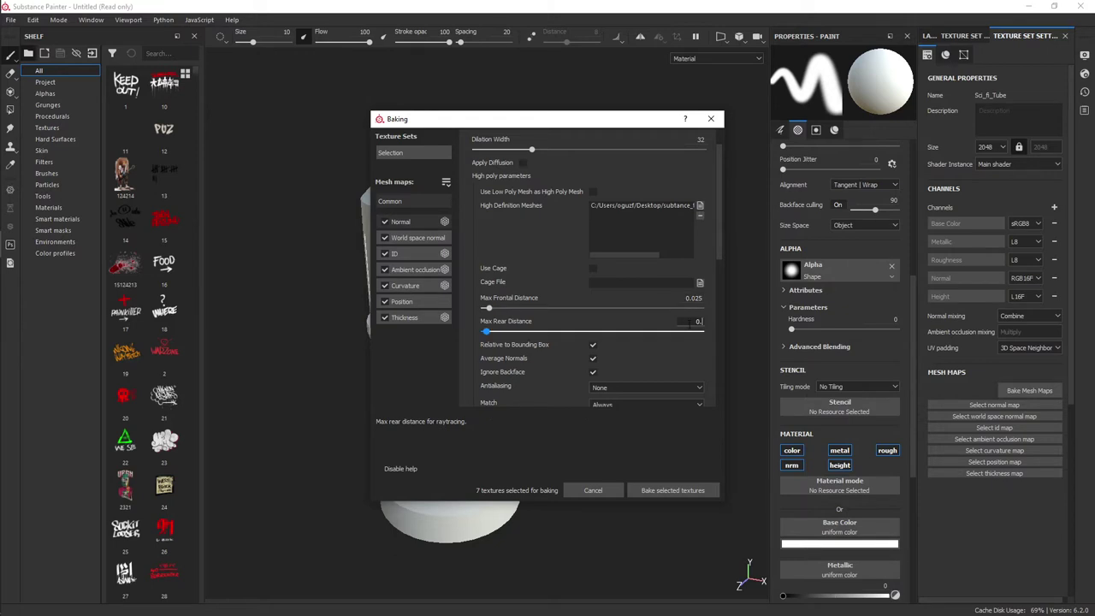
key("Return")
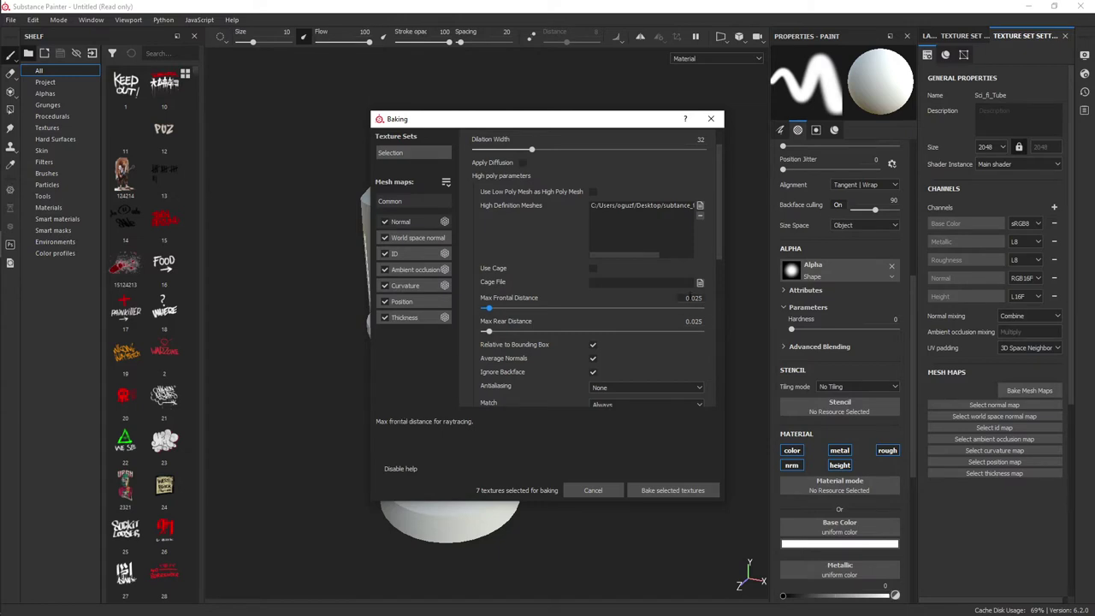
scroll(655, 317, "down", 1)
scroll(624, 326, "down", 1)
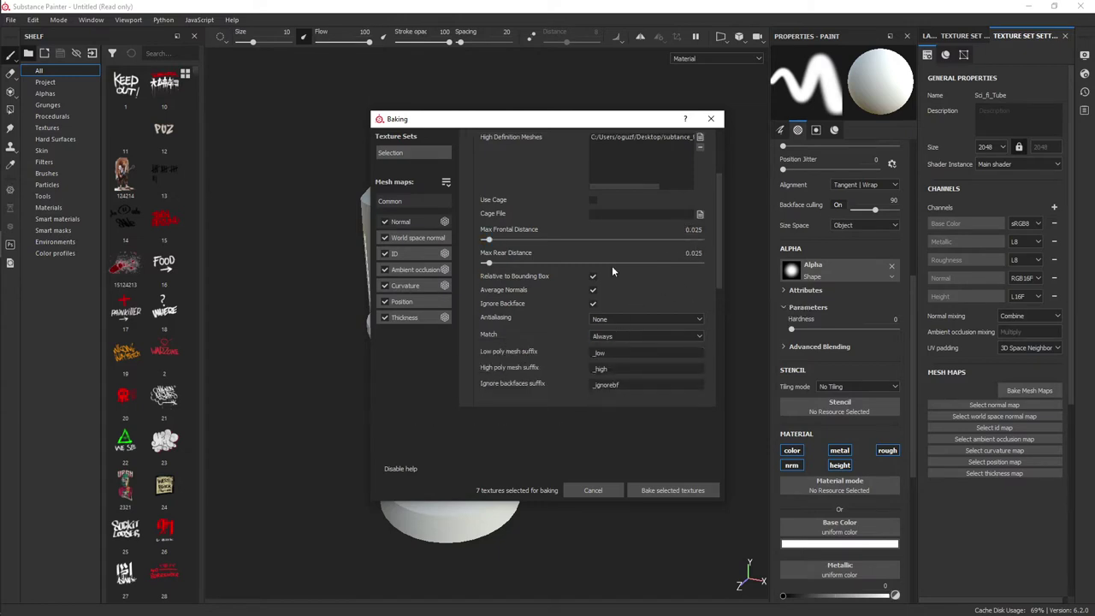
left_click(615, 318)
- Use Subsampling 4x4 antialiasing, keep Match at Always, and move the Baking dialog to reveal the canister
scroll(522, 331, "down", 1)
left_click(674, 283)
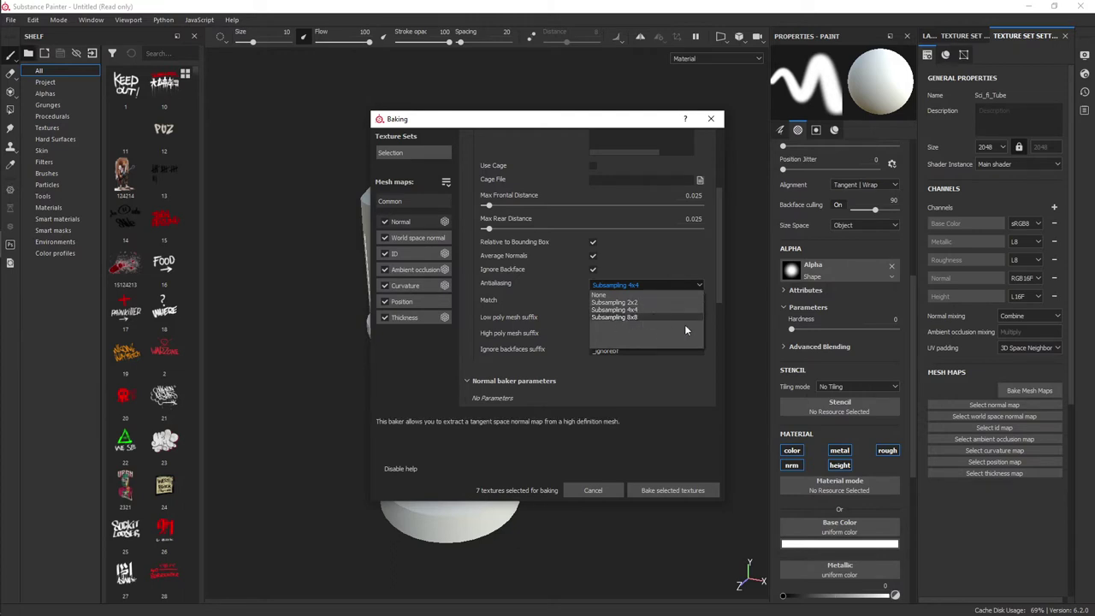
left_click(650, 310)
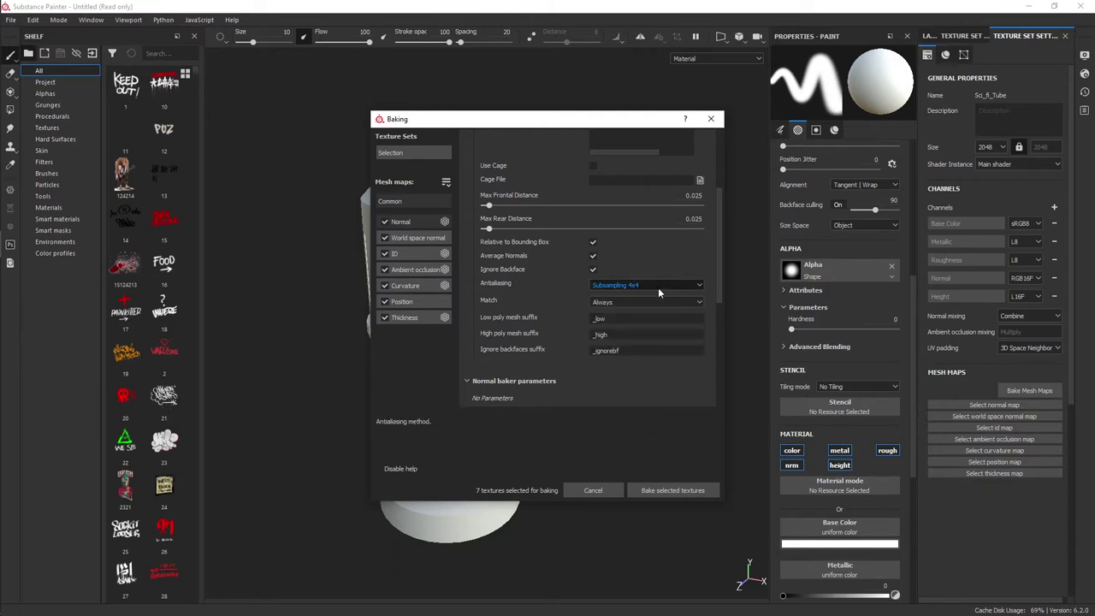
left_click(629, 301)
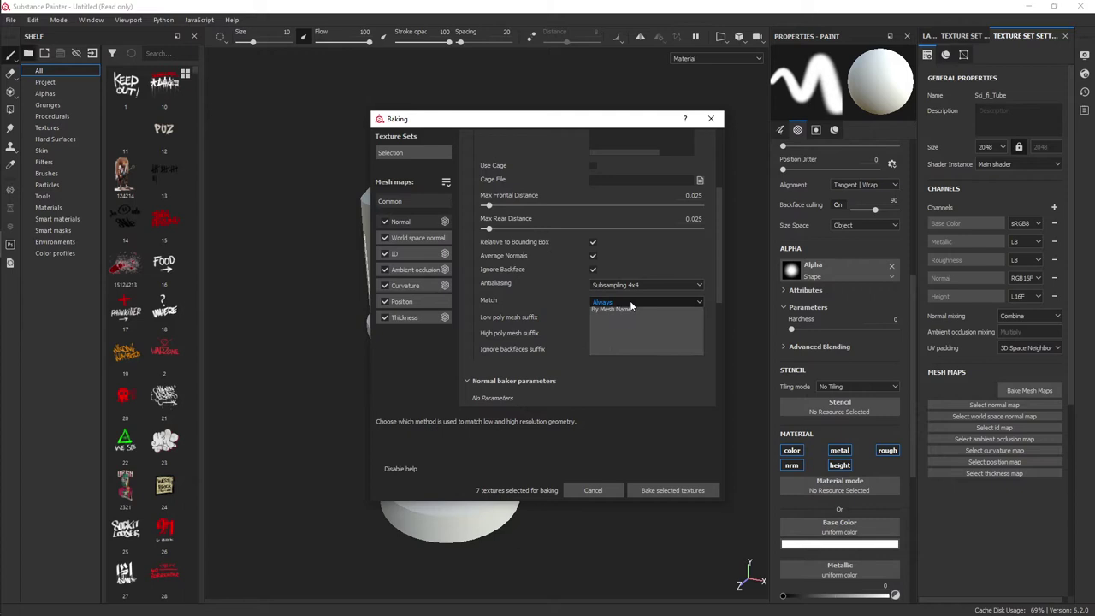
left_click(504, 301)
mouse_move(530, 119)
left_mouse_down()
mouse_move(824, 134)
mouse_move(722, 163)
left_mouse_up()
left_click(800, 335)
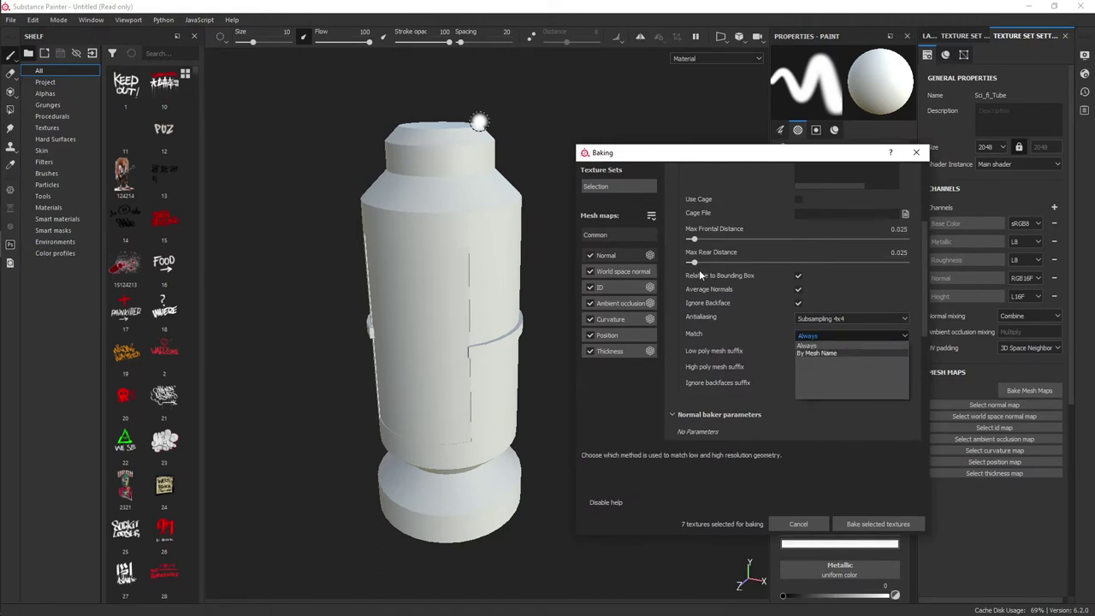
left_click(689, 330)
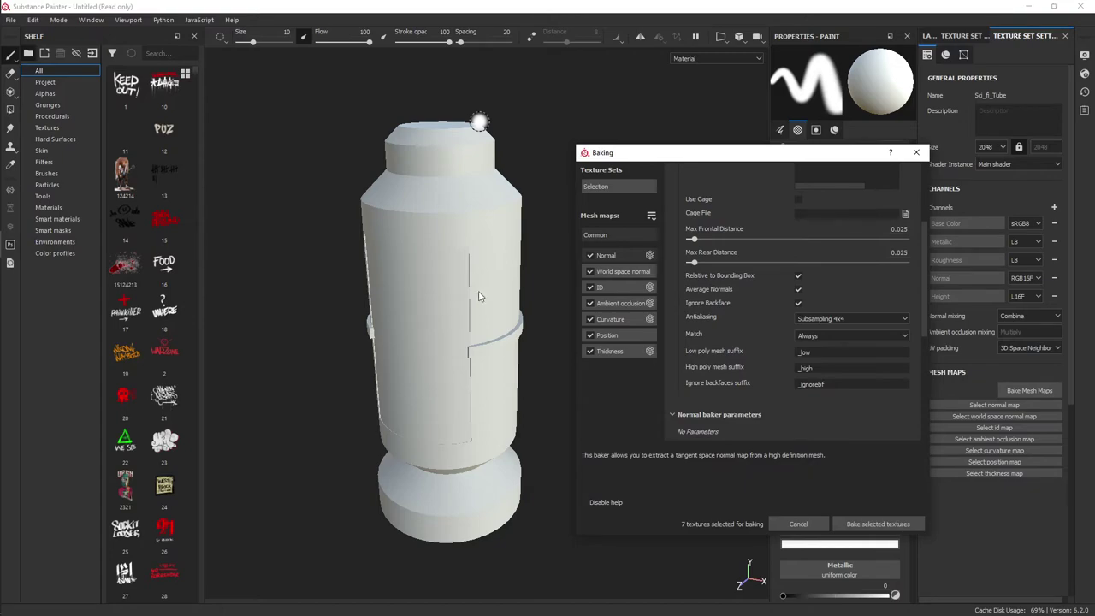
left_click(15, 197)
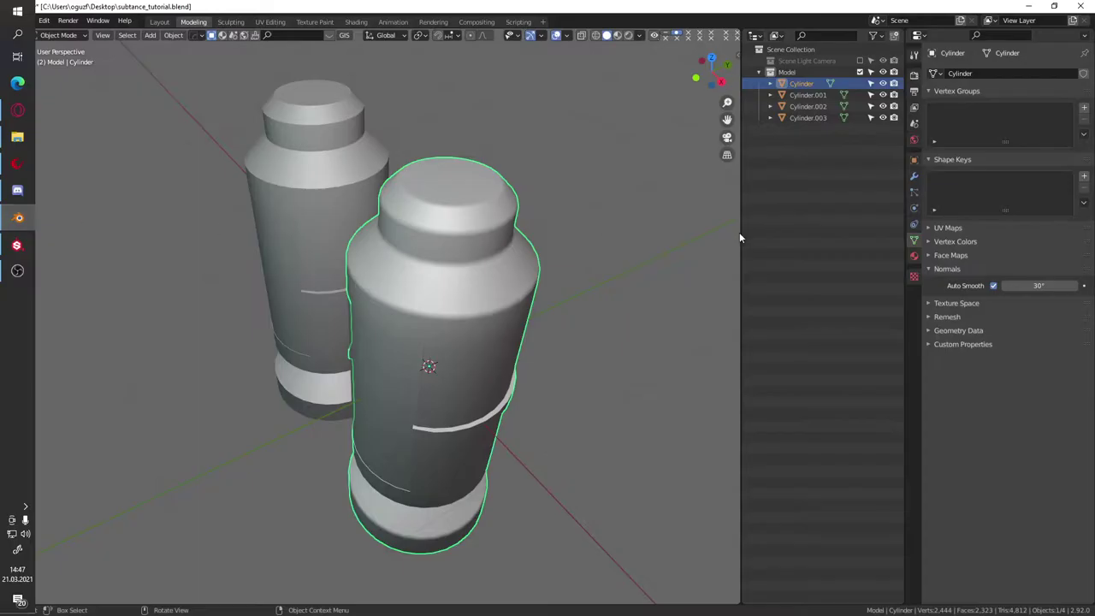
middle_click_drag(493, 240, 479, 322)
left_click(420, 352)
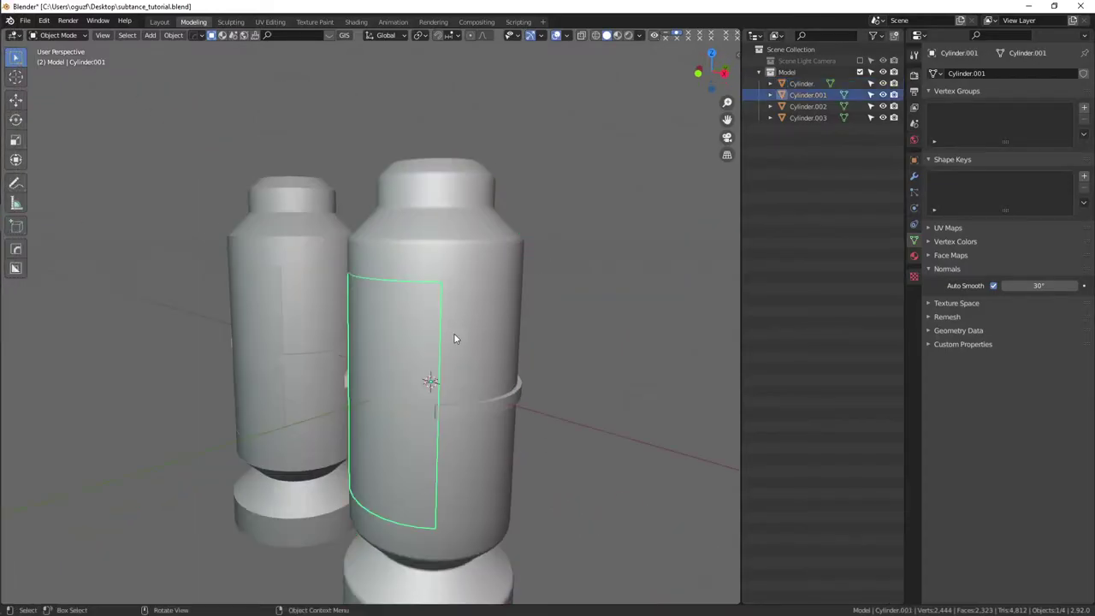
key("g")
key("Escape")
middle_click_drag(436, 395, 554, 296)
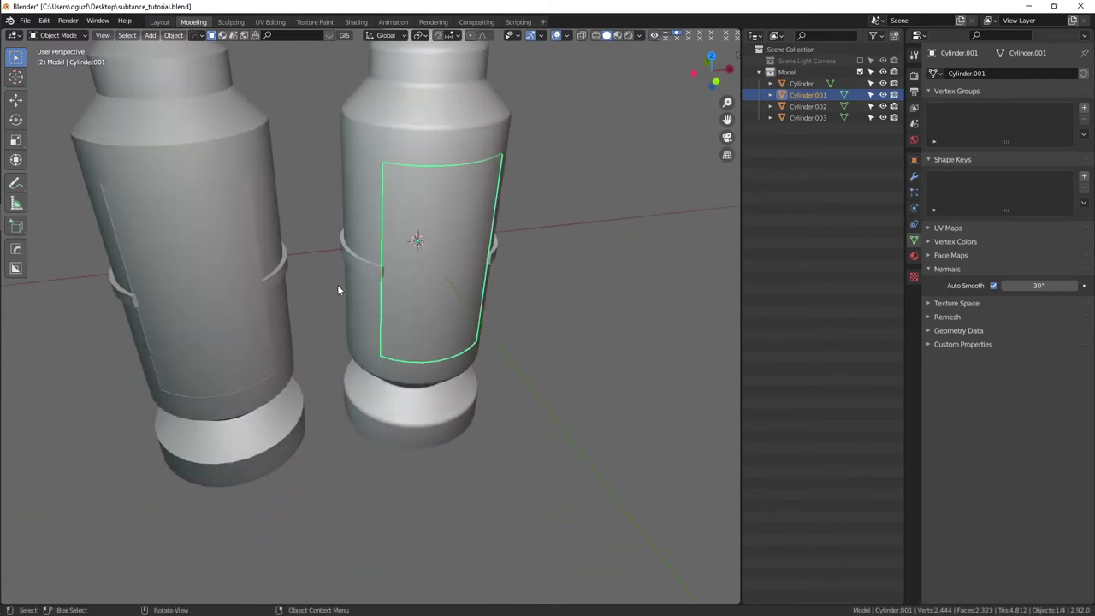
middle_click_drag(337, 291, 418, 266)
left_click(399, 272, "shift")
left_click(407, 276, "shift")
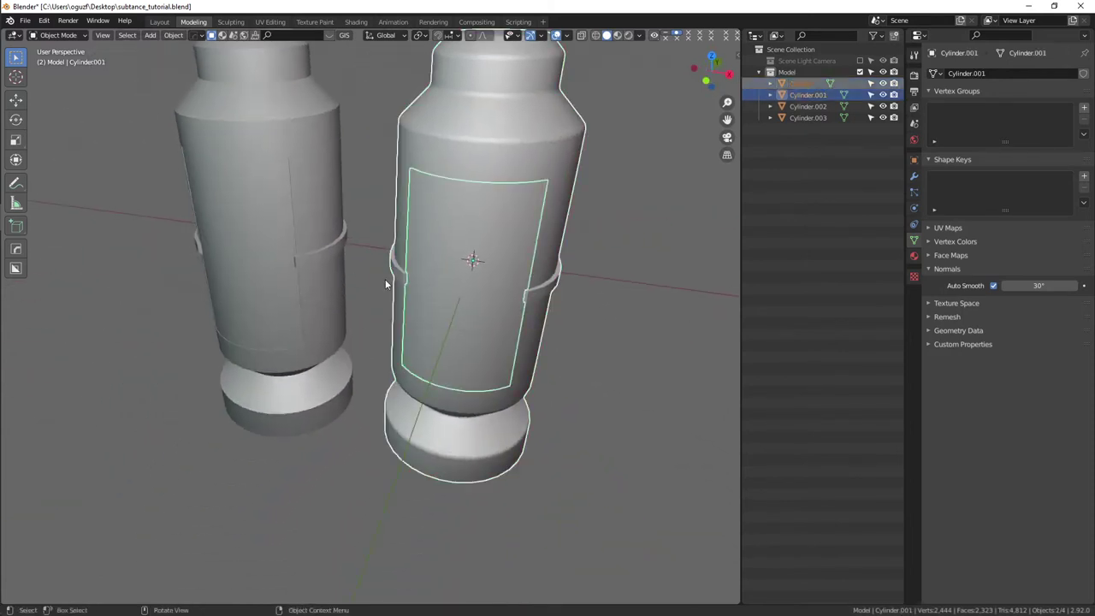
left_click(268, 149)
middle_click_drag(241, 112, 432, 316)
scroll(443, 313, "up", 5)
scroll(442, 313, "down", 1)
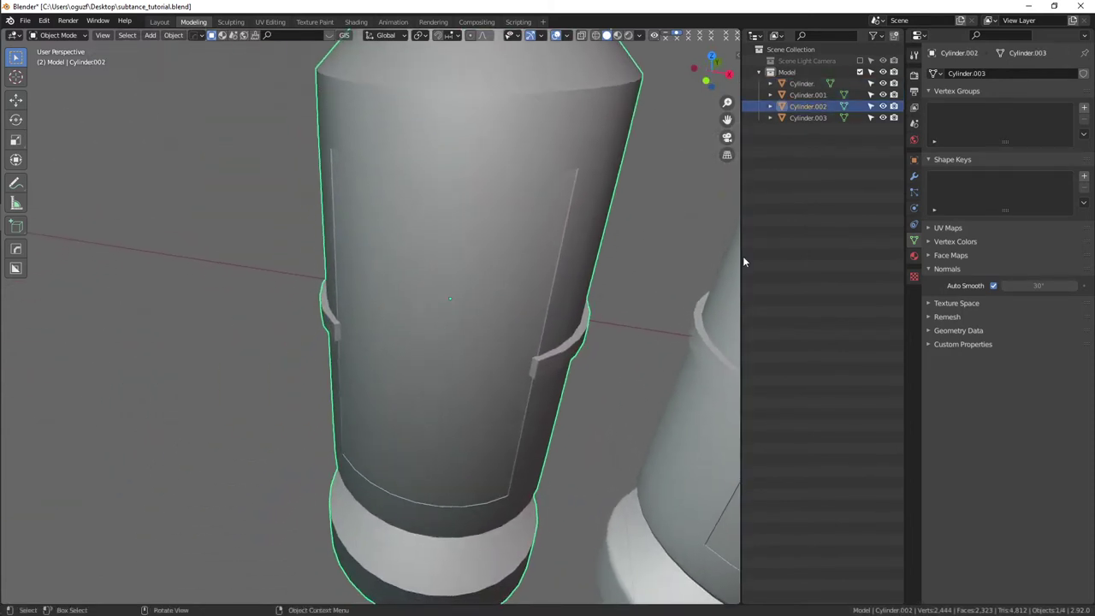
scroll(619, 248, "down", 4)
middle_click_drag(618, 249, 579, 225)
scroll(421, 331, "up", 4)
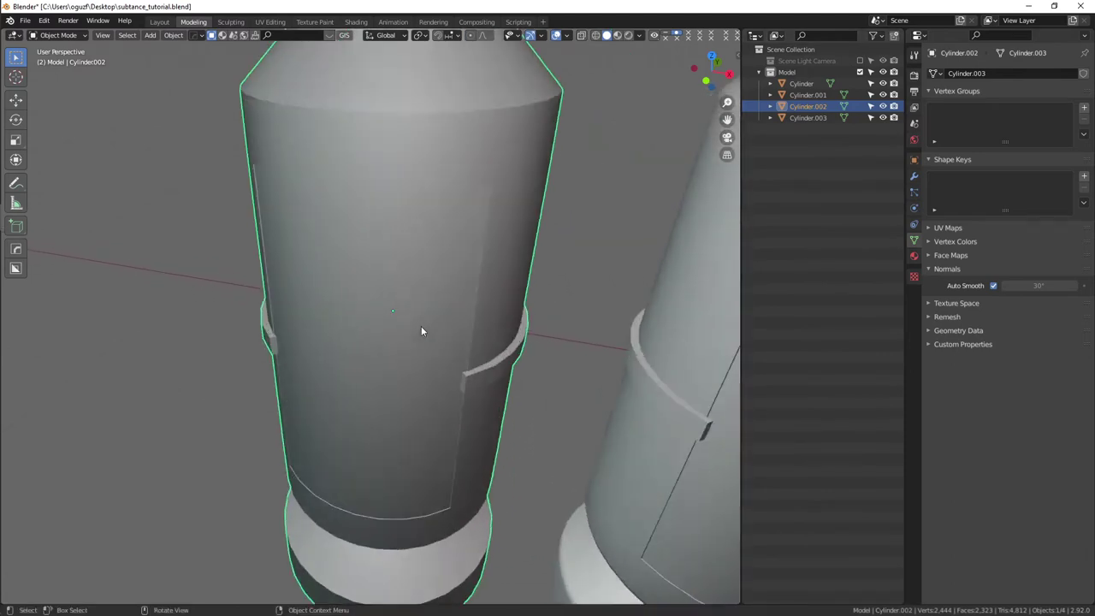
left_click(421, 331)
mouse_move(421, 331)
middle_mouse_down()
mouse_move(477, 296)
mouse_move(426, 303)
middle_mouse_up()
key("g")
right_click(435, 396)
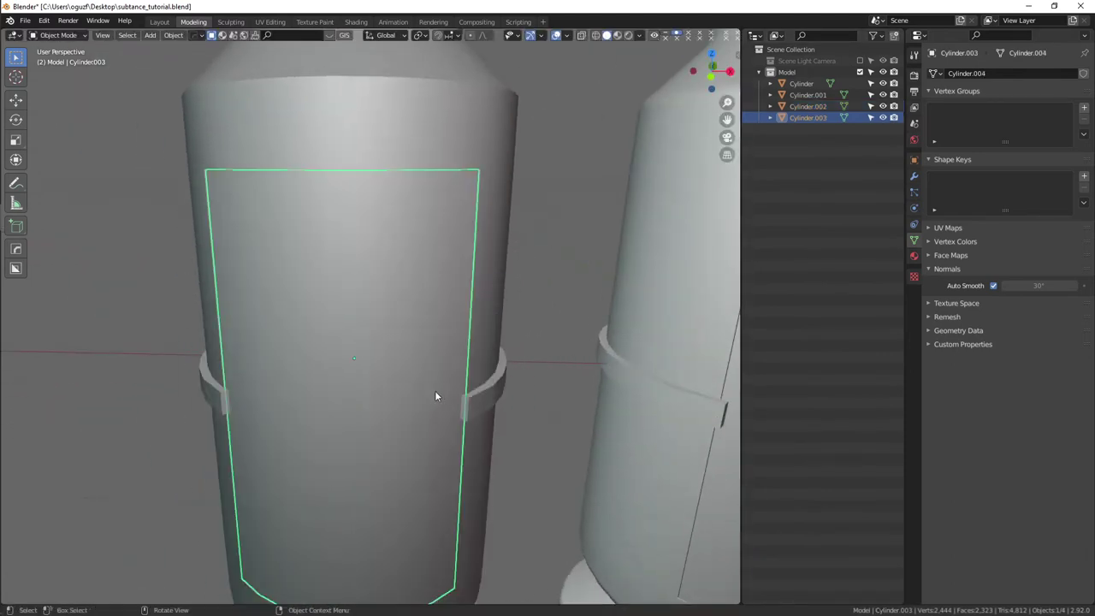
middle_click_drag(434, 396, 513, 401)
scroll(535, 319, "down", 2)
middle_click_drag(536, 320, 478, 319)
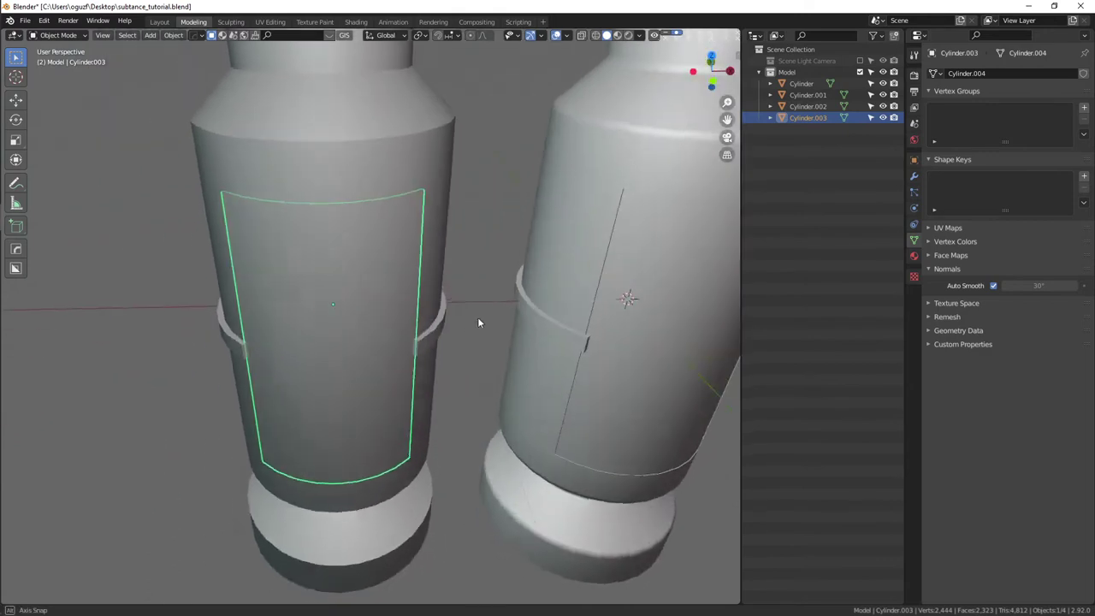
left_click(624, 273)
left_click(421, 280)
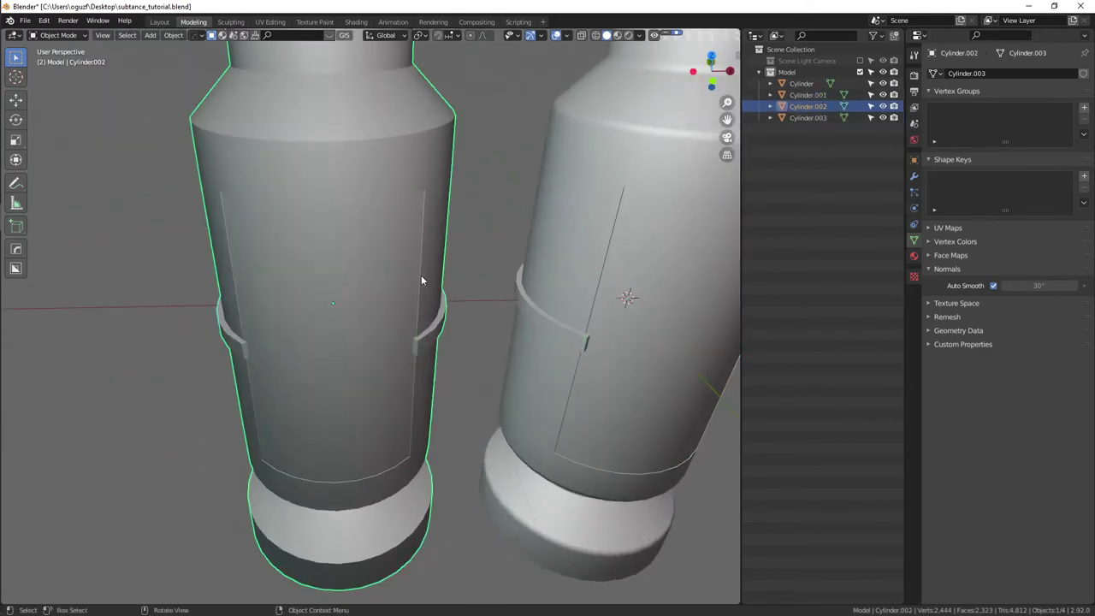
scroll(418, 278, "up", 3)
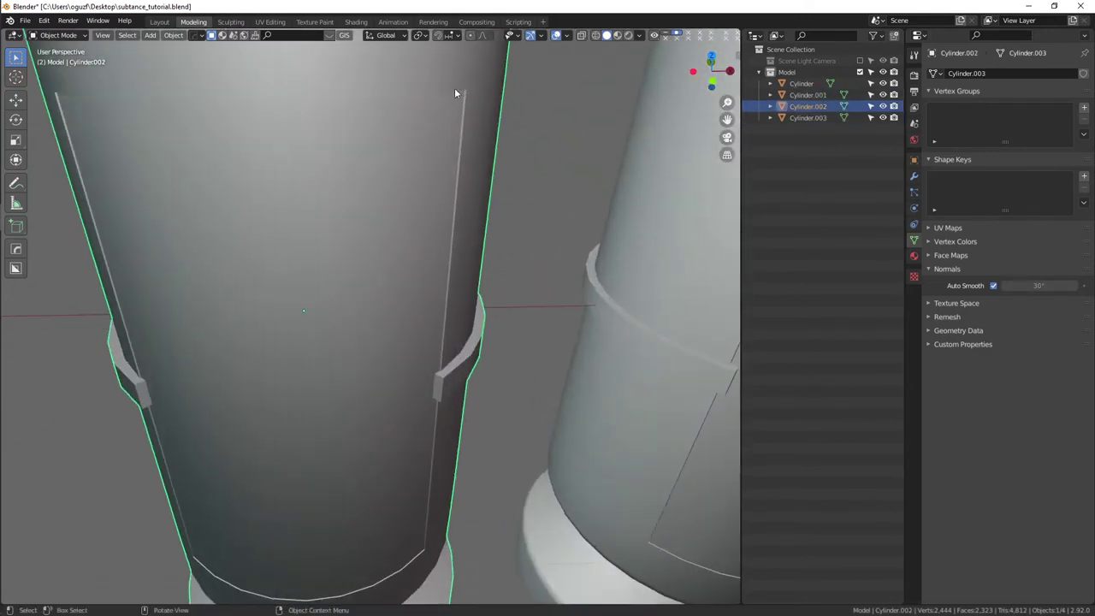
mouse_move(86, 365)
middle_mouse_down()
mouse_move(190, 351)
mouse_move(364, 499)
middle_mouse_up()
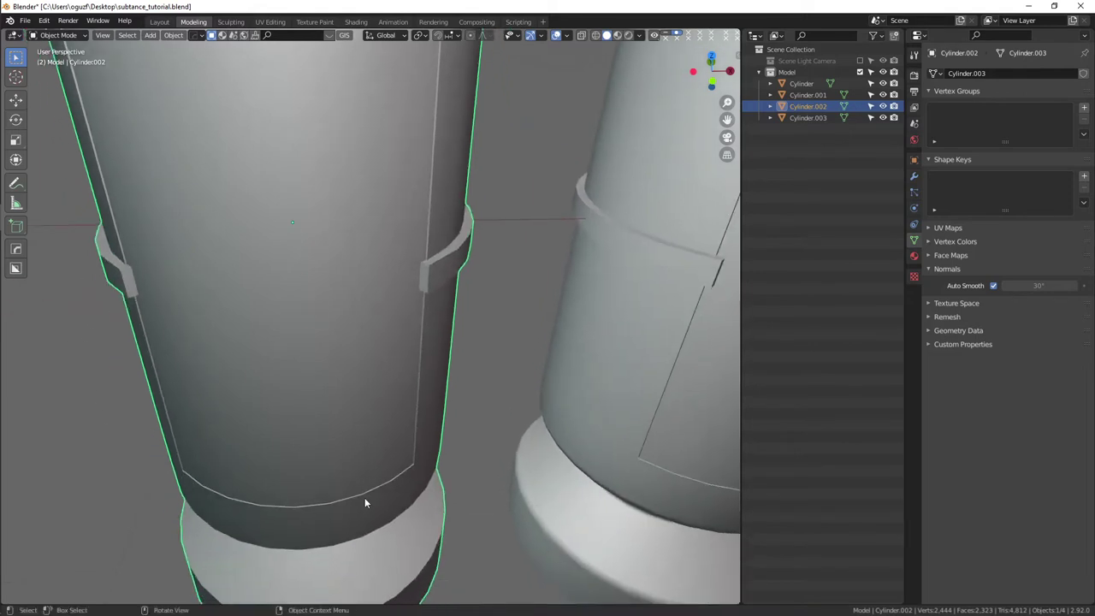
middle_click_drag(407, 224, 475, 129)
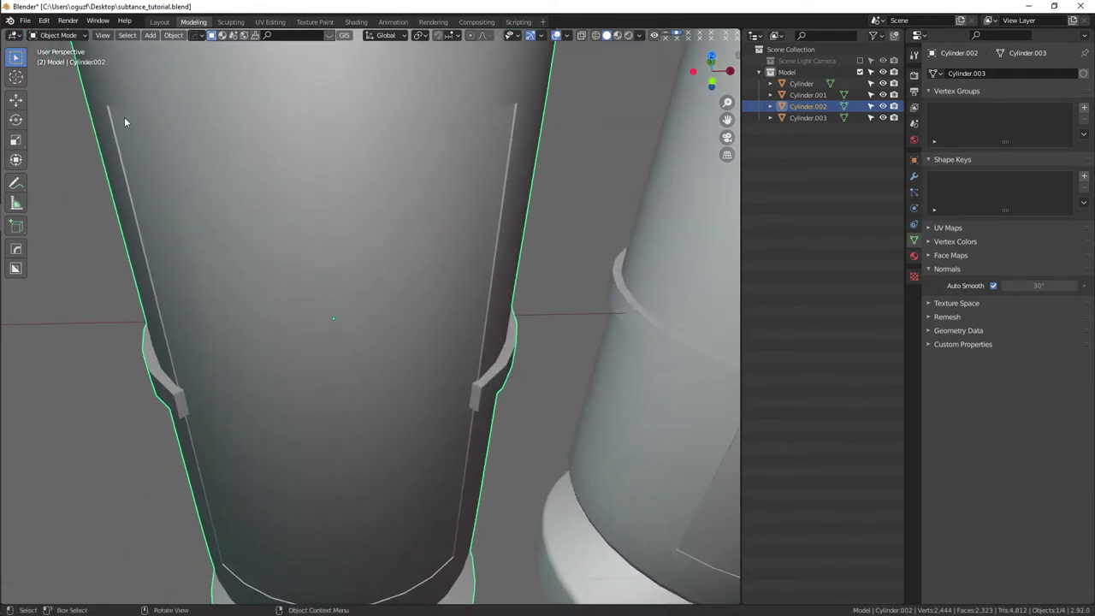
scroll(234, 262, "down", 5)
scroll(310, 308, "down", 3)
left_click(310, 308)
key("g")
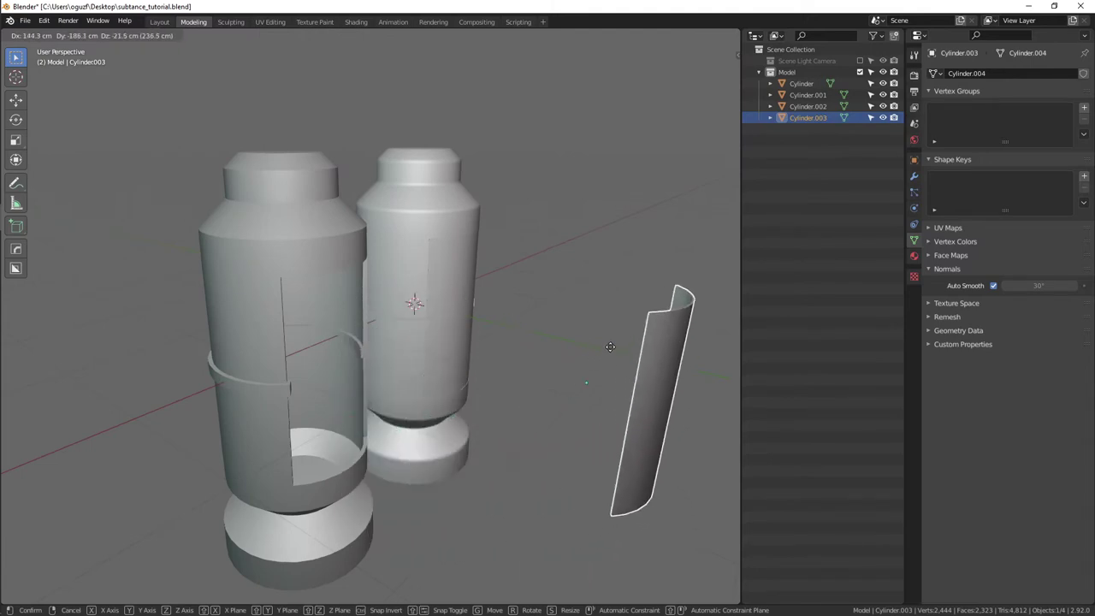
right_click(610, 345)
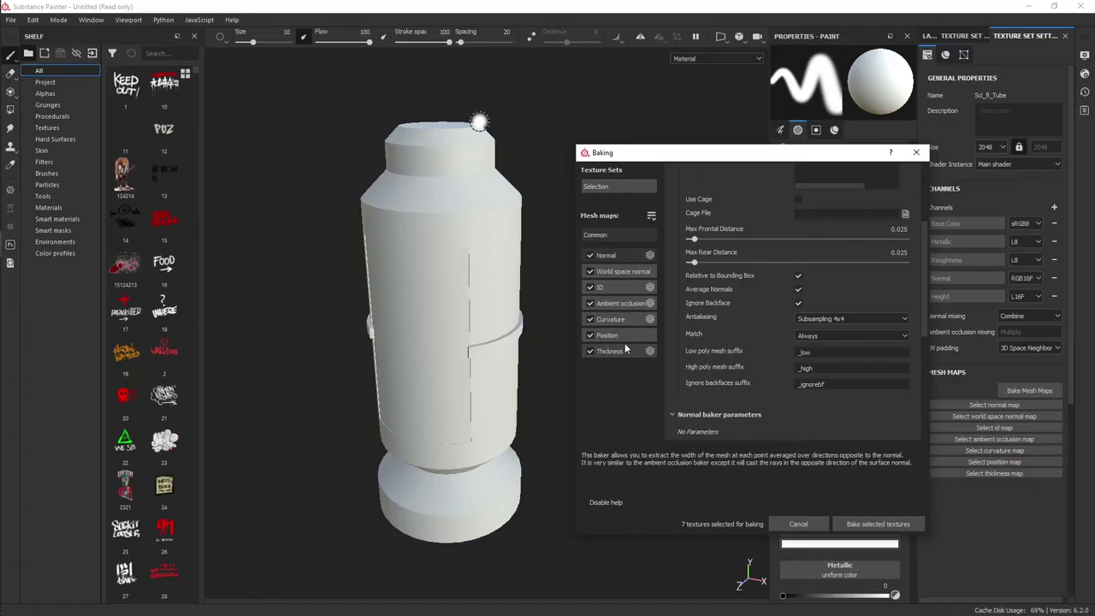
- Change the bake Match option to By Mesh Name, using the _low and _high suffixes
left_click(827, 338)
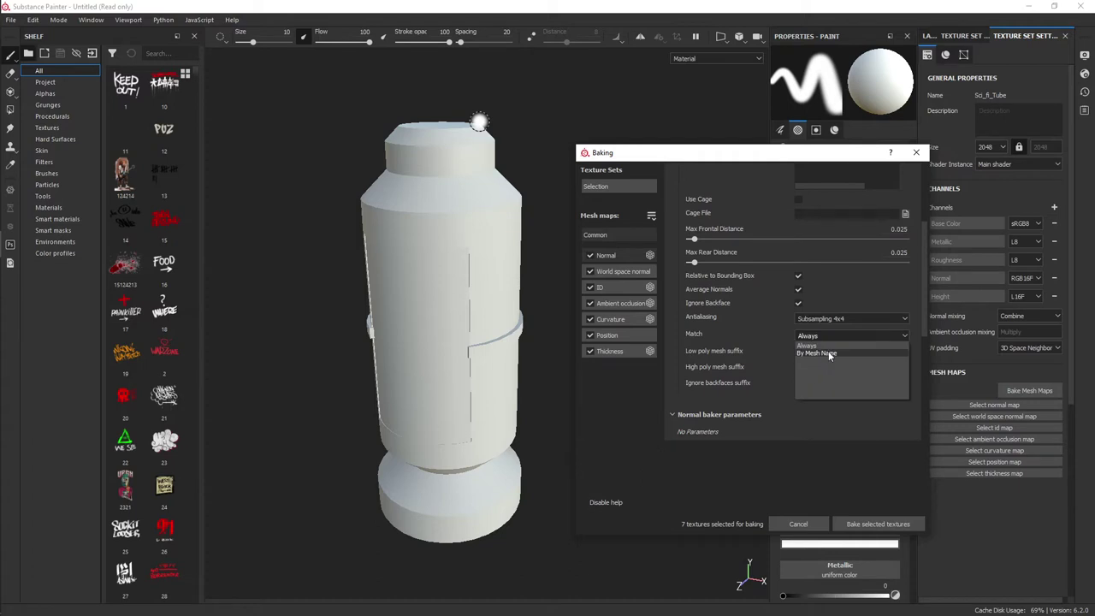
left_click(821, 354)
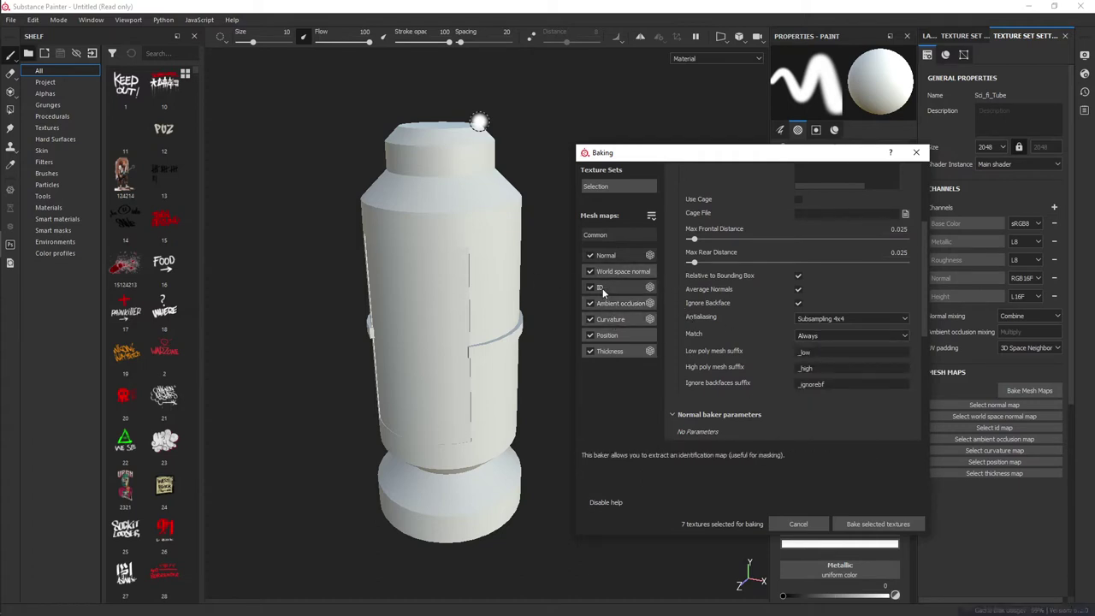
left_click(827, 337)
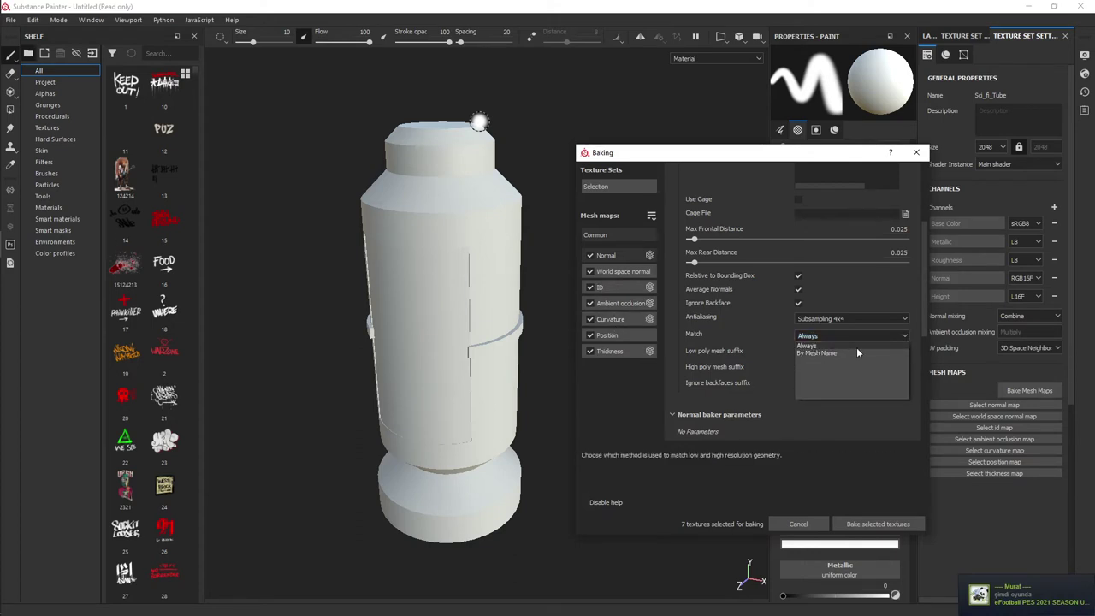
left_click(599, 381)
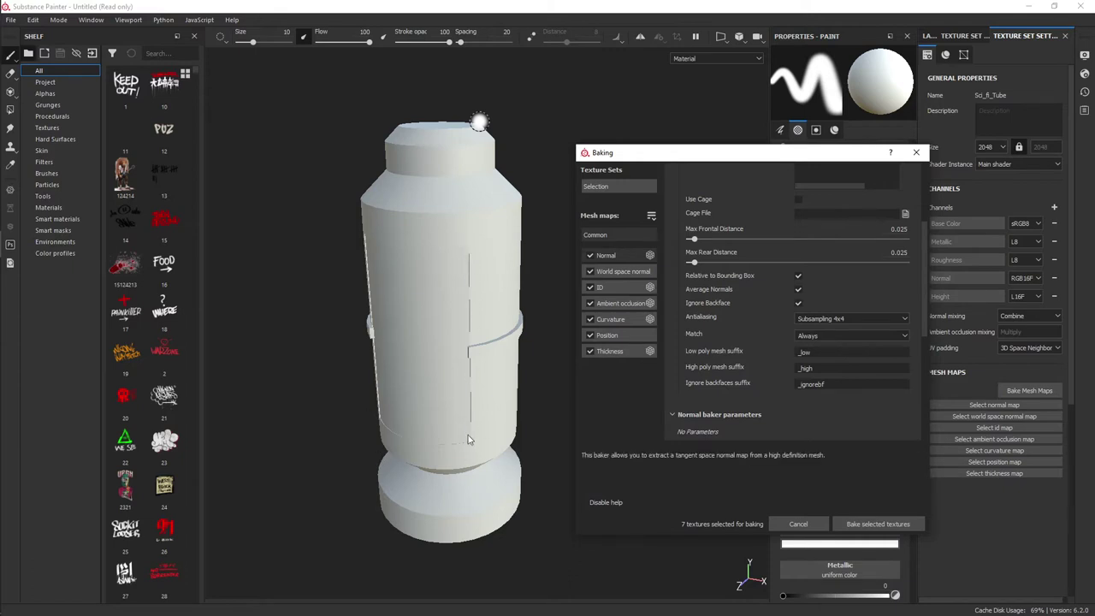
left_click(812, 336)
left_click(818, 353)
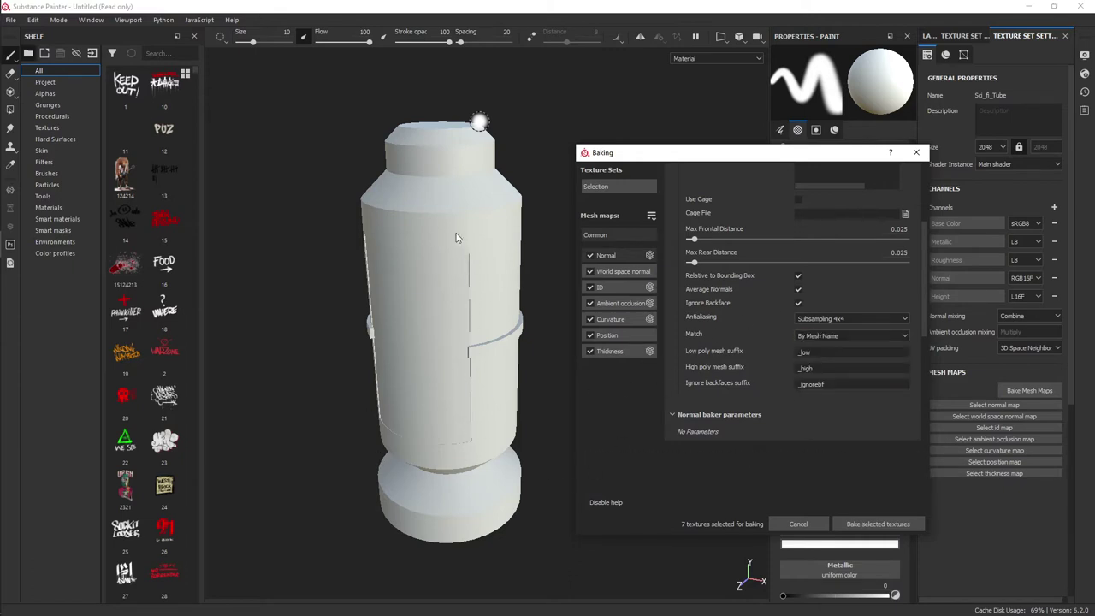
- Reset Match to Always and give the ID baker Mesh ID / Polygroup colours with a Random generator
left_click(820, 335)
left_click(820, 350)
left_click(612, 287)
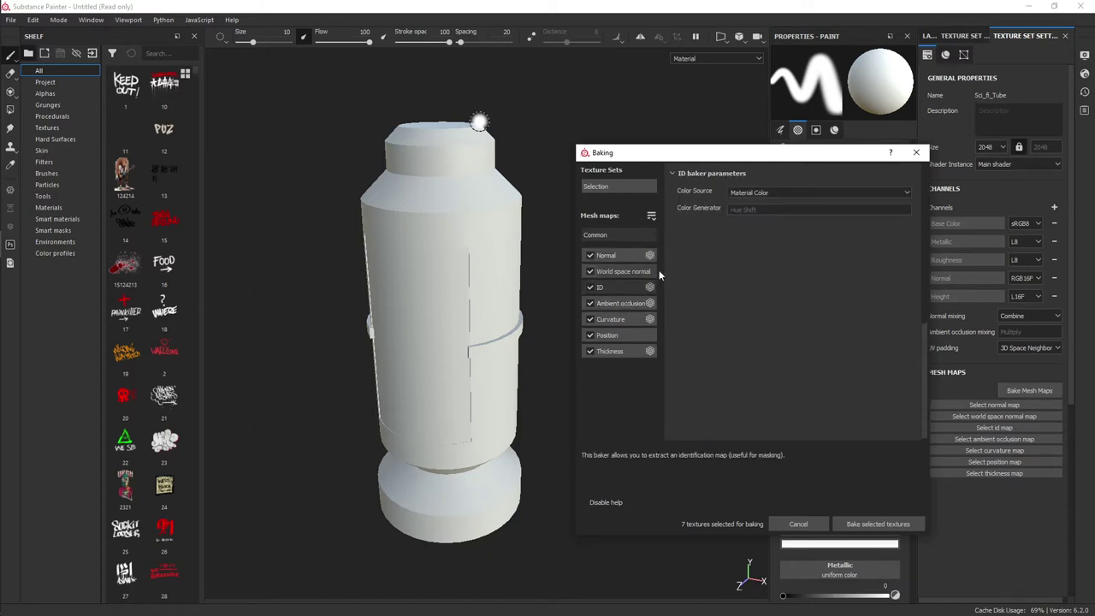
left_click(765, 190)
left_click(759, 222)
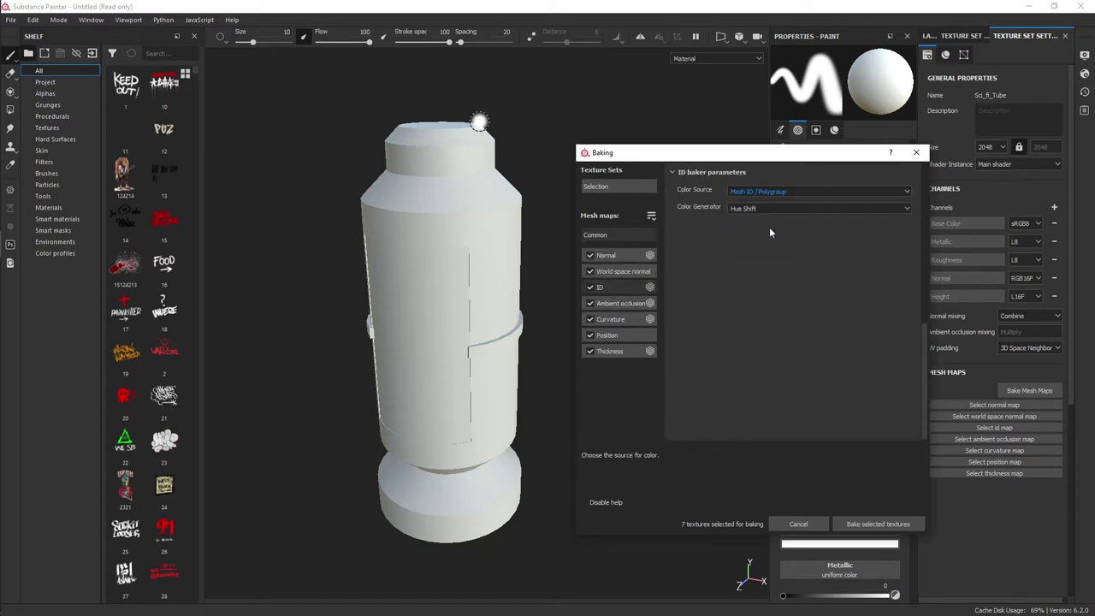
left_click(770, 210)
left_click(780, 224)
left_click(798, 195)
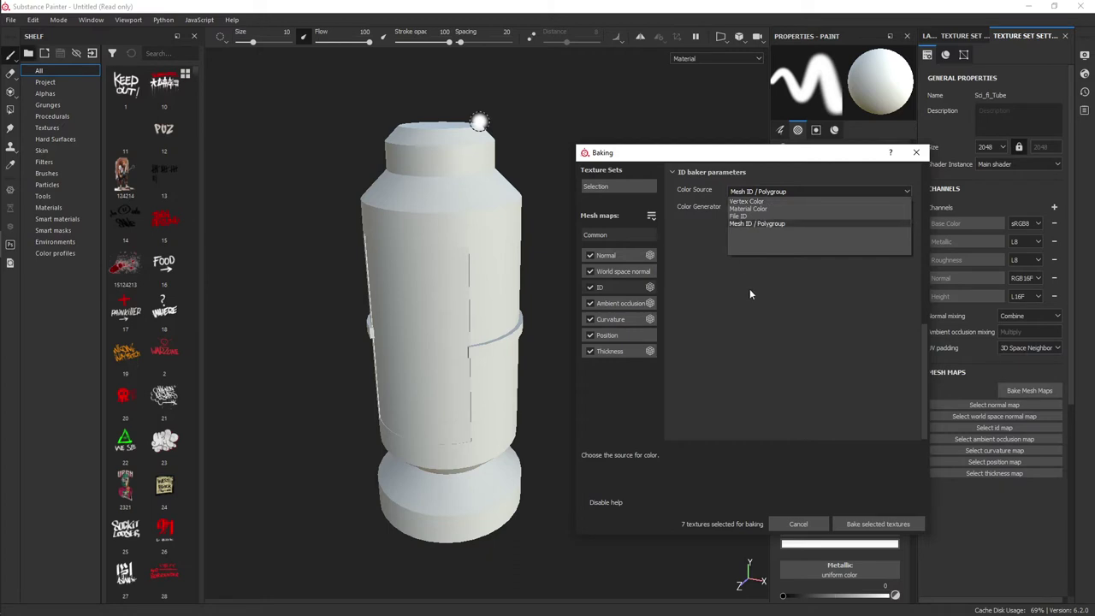
left_click(750, 288)
- Review the Normal, Ambient Occlusion, Curvature, Thickness, ID and Position baker settings
left_click(630, 267)
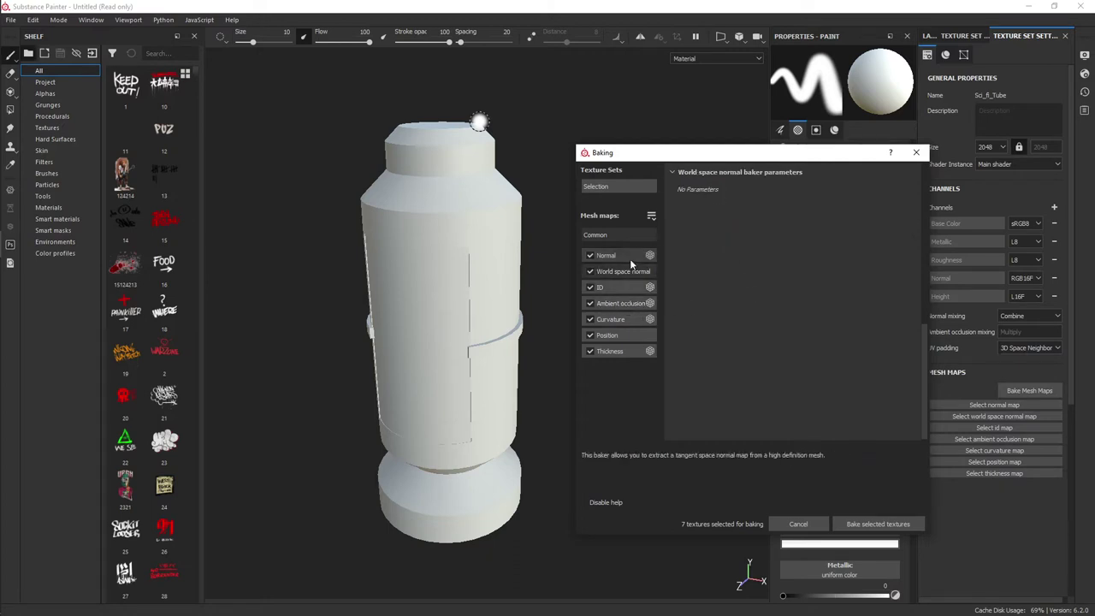
left_click(630, 258)
left_click(617, 303)
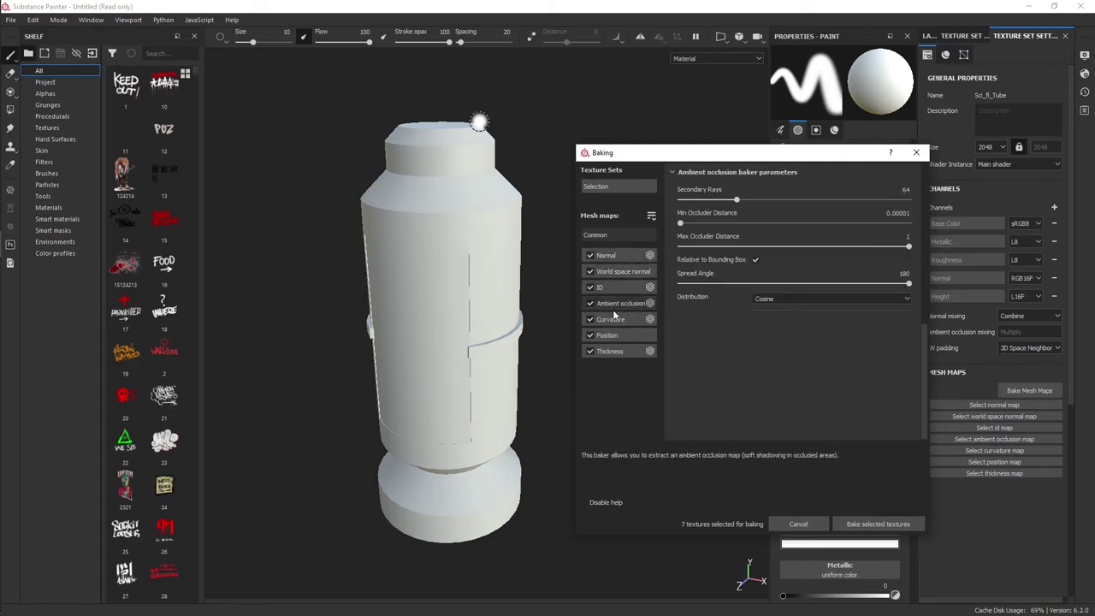
left_click(637, 334)
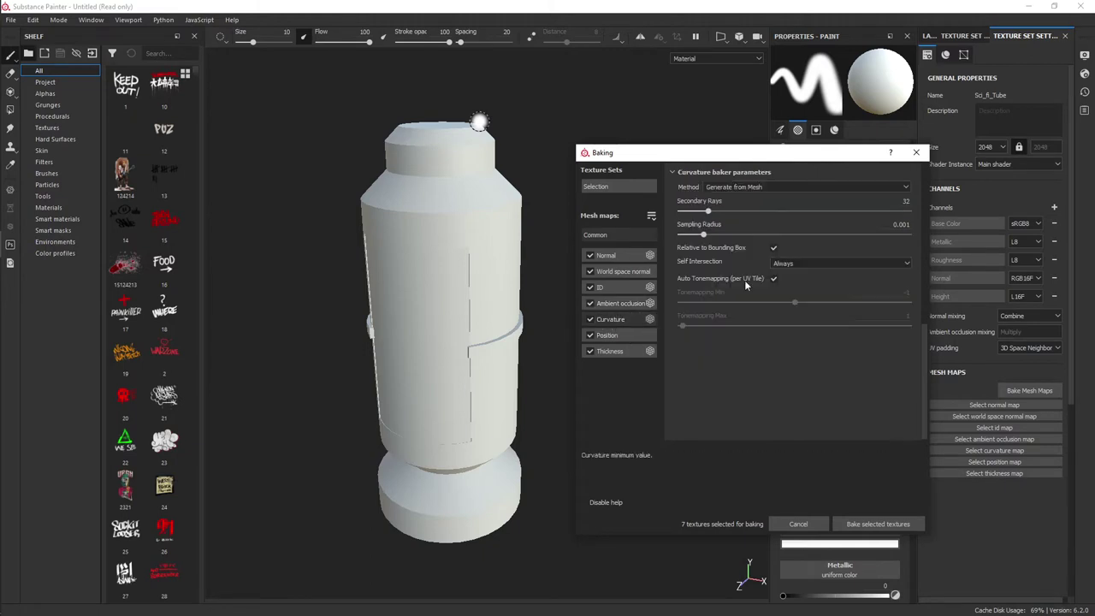
left_click(622, 350)
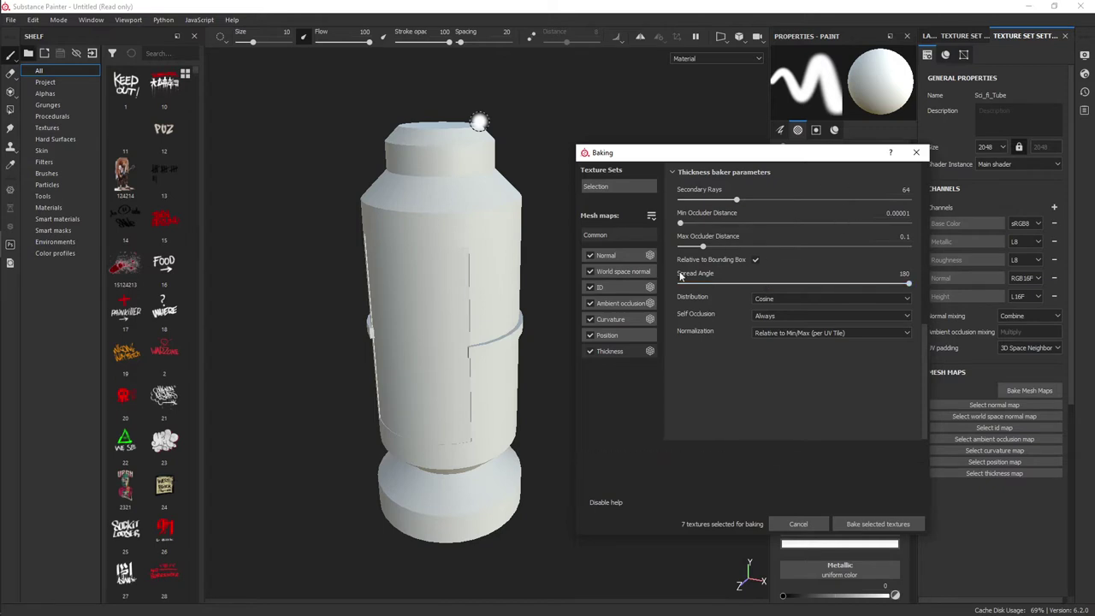
left_click(628, 259)
left_click(654, 287)
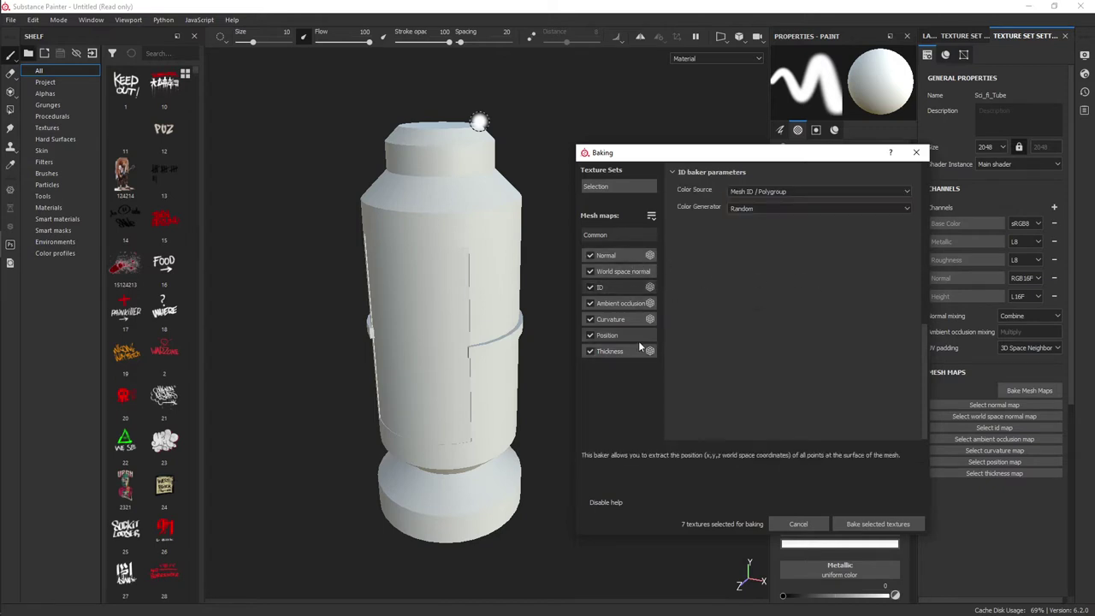
left_click(621, 304)
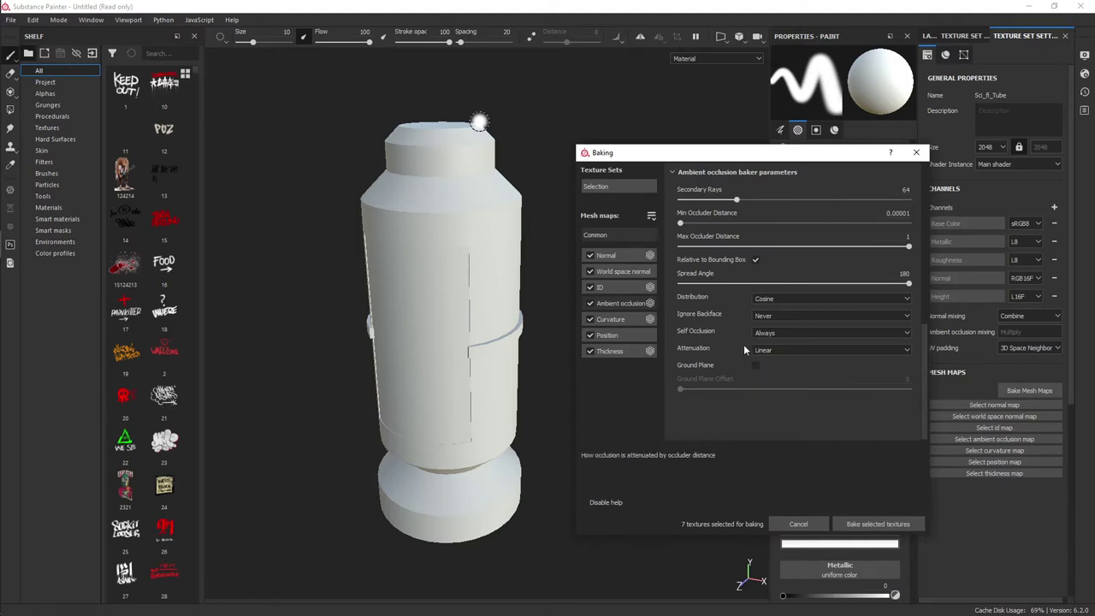
mouse_move(745, 349)
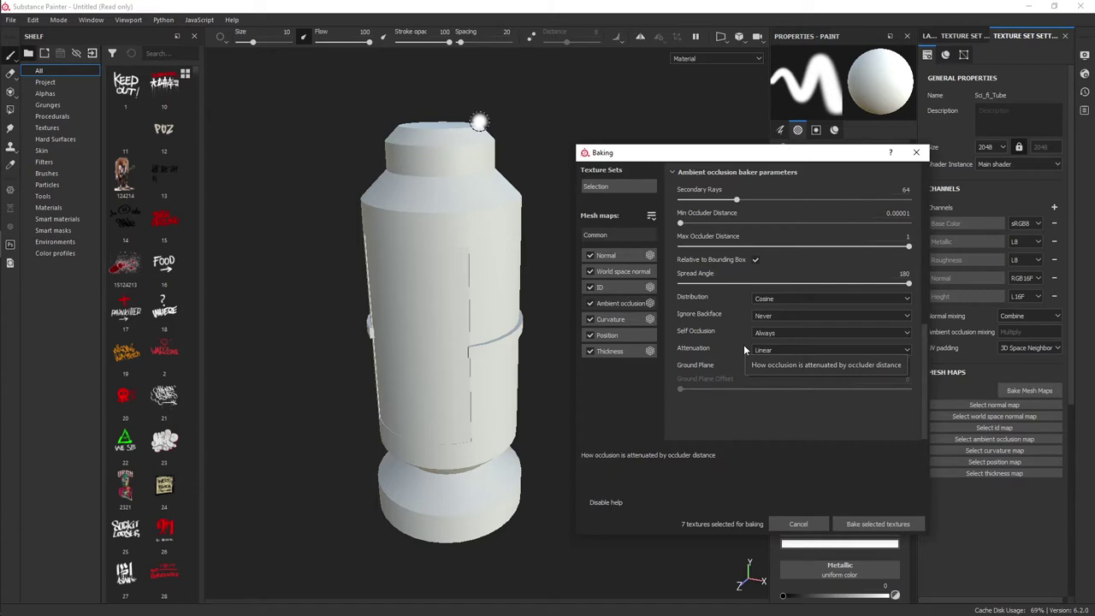
left_click(628, 337)
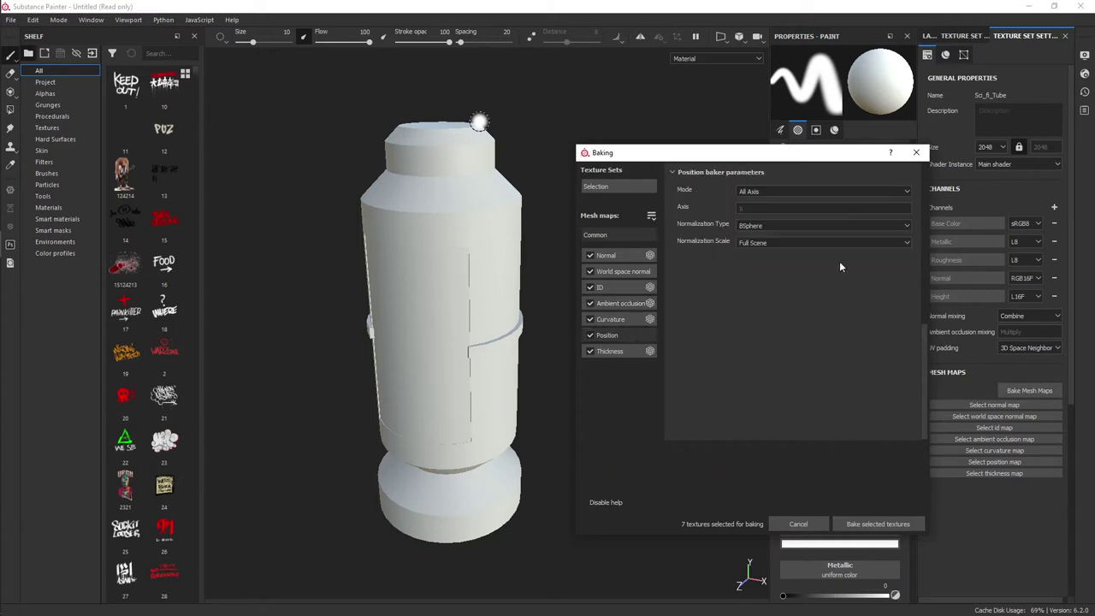
- Bake all seven mesh maps for Sci_fi_Tube, keeping the progress window out of the way
left_click(860, 521)
left_click_drag(542, 242, 732, 230)
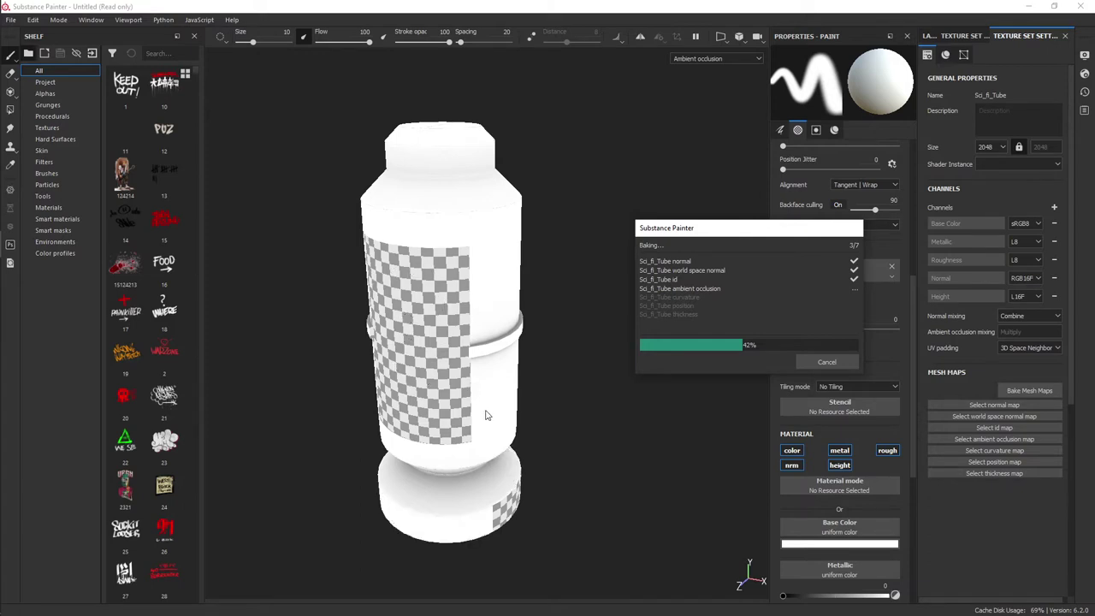
left_click_drag(725, 225, 692, 215)
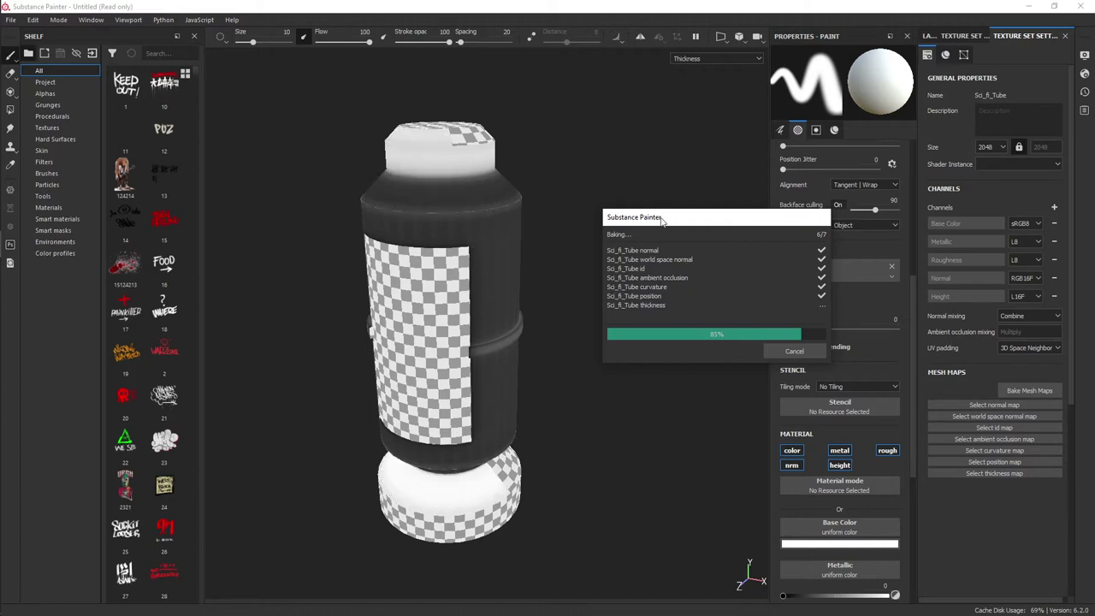
left_click_drag(659, 218, 722, 187)
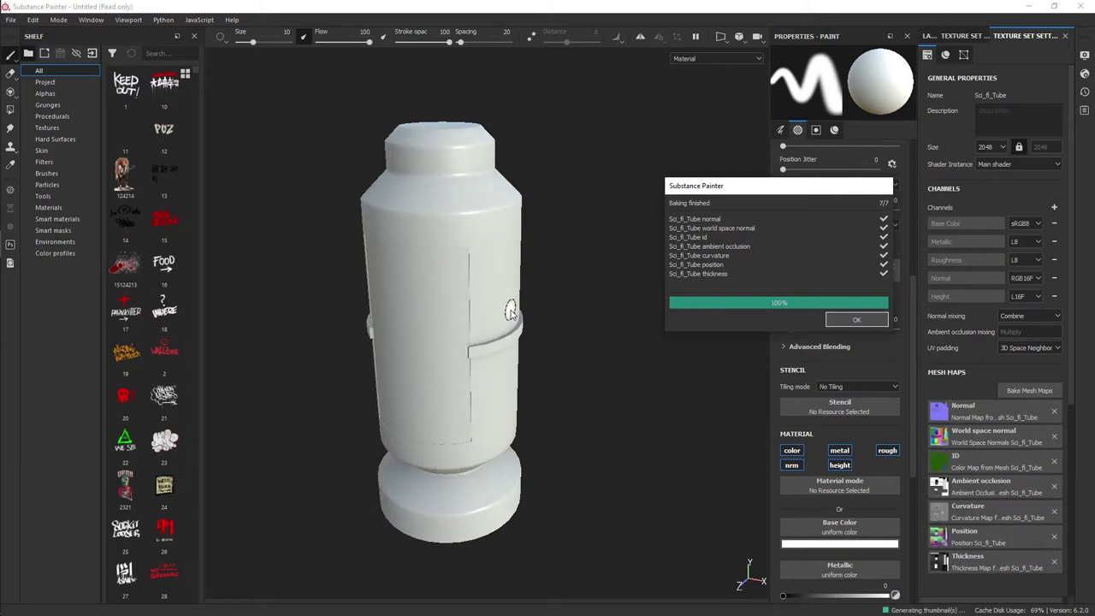
left_click(856, 321)
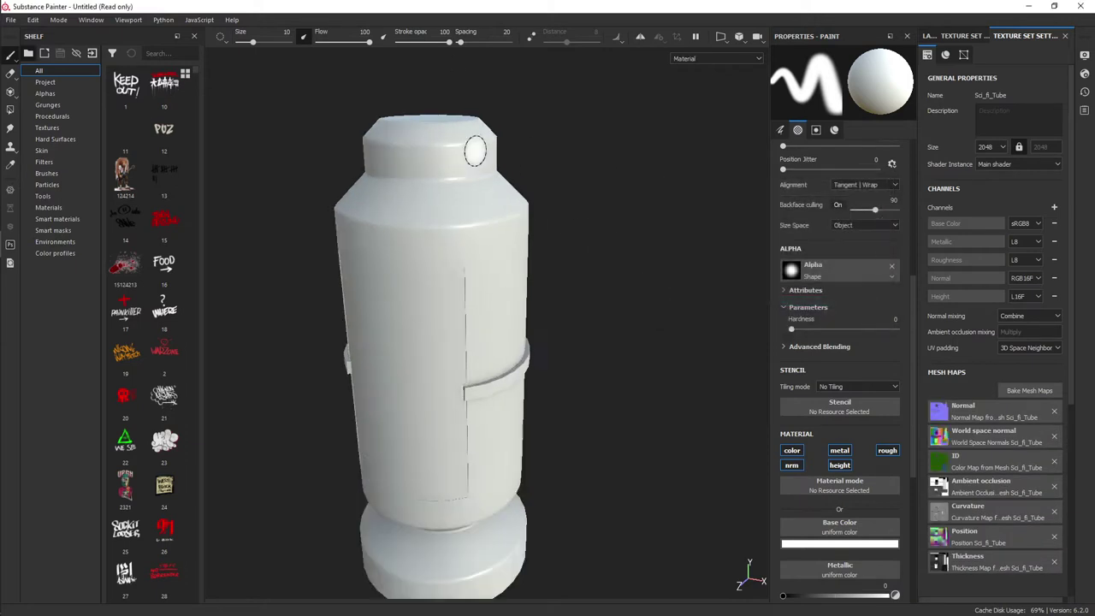
scroll(621, 142, "up", 3)
mouse_move(621, 142)
left_mouse_down("alt")
mouse_move(426, 214)
mouse_move(491, 142)
mouse_move(496, 248)
mouse_move(476, 319)
mouse_move(618, 166)
mouse_move(593, 342)
mouse_move(553, 379)
left_mouse_up("alt")
left_click_drag(444, 415, 545, 313, "alt")
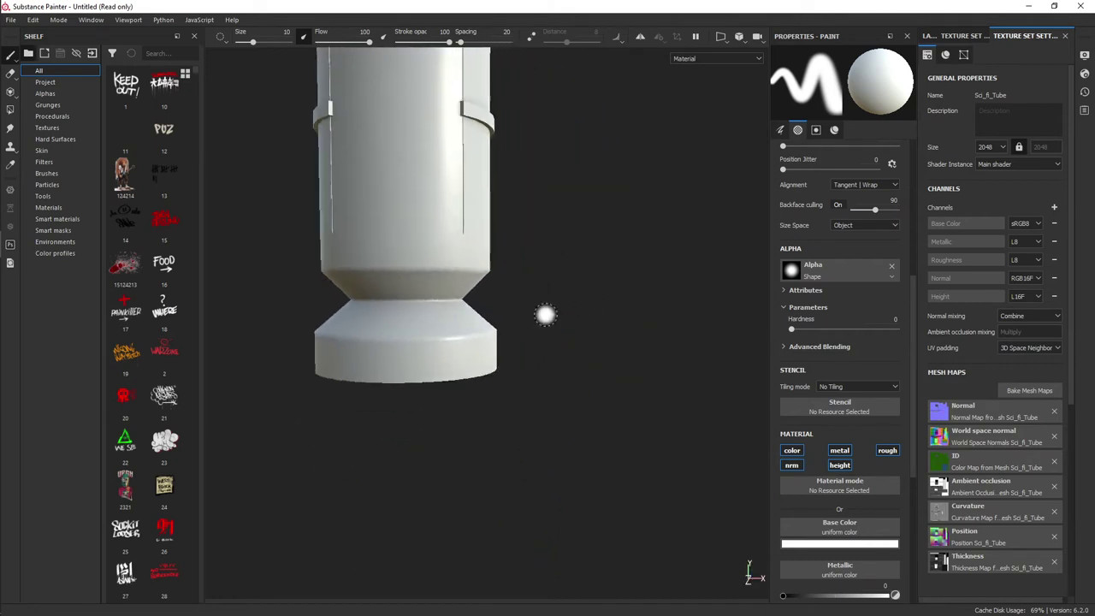
scroll(482, 342, "up", 3)
mouse_move(482, 342)
left_mouse_down("alt")
mouse_move(502, 306)
mouse_move(527, 384)
mouse_move(692, 323)
mouse_move(521, 360)
mouse_move(529, 384)
mouse_move(582, 379)
mouse_move(641, 313)
mouse_move(559, 476)
mouse_move(506, 322)
mouse_move(525, 469)
mouse_move(526, 354)
mouse_move(489, 257)
mouse_move(517, 430)
mouse_move(586, 331)
mouse_move(628, 367)
mouse_move(594, 342)
mouse_move(514, 326)
mouse_move(504, 313)
mouse_move(621, 362)
mouse_move(508, 320)
left_mouse_up("alt")
scroll(475, 313, "up", 3)
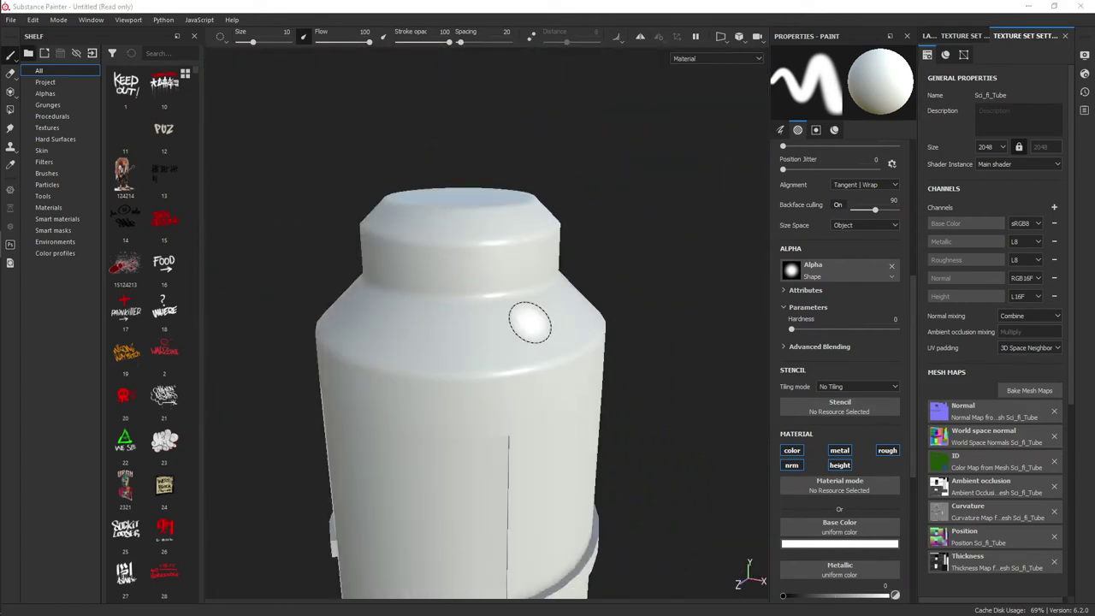
key("alt+Tab")
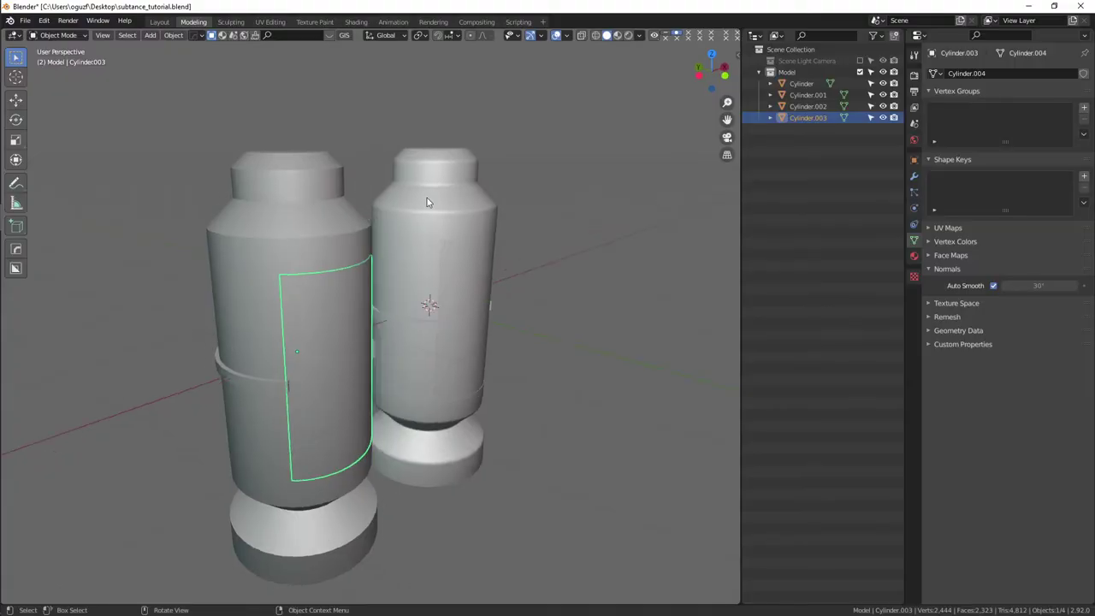
middle_click_drag(554, 223, 245, 179)
left_click(245, 178)
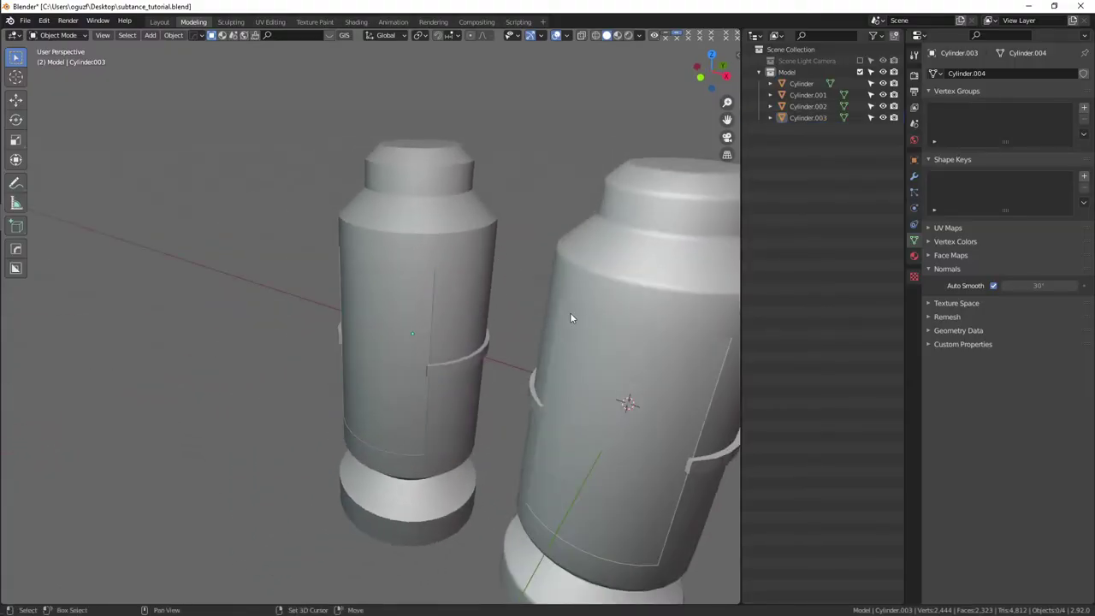
middle_click_drag(571, 318, 519, 263, "shift")
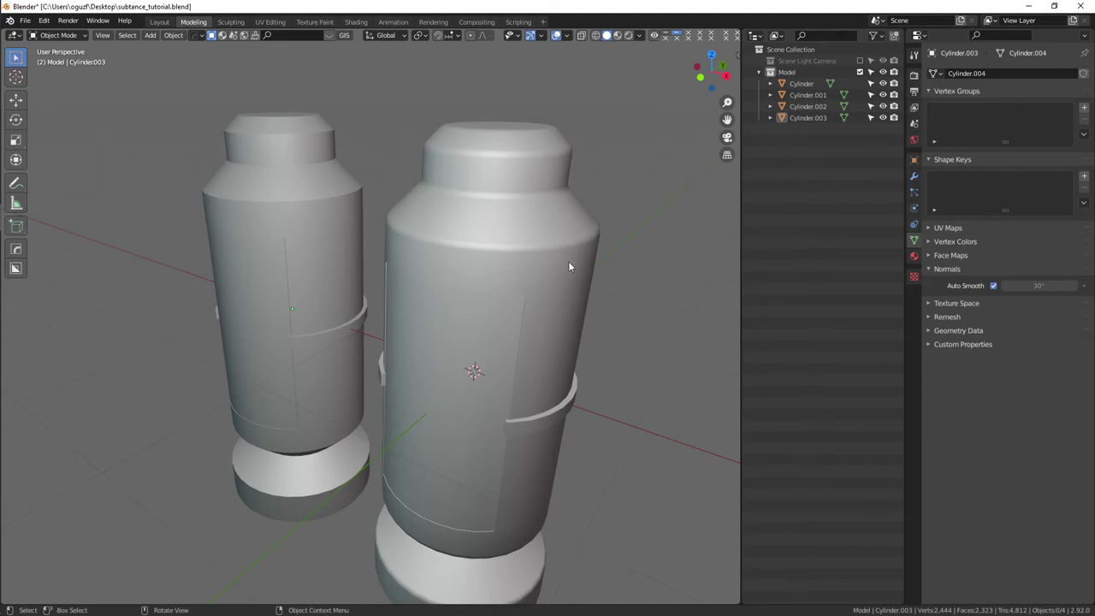
- Back in Substance Painter, undo a test stroke and delete Layer 1 from the layer stack
key("alt+Tab")
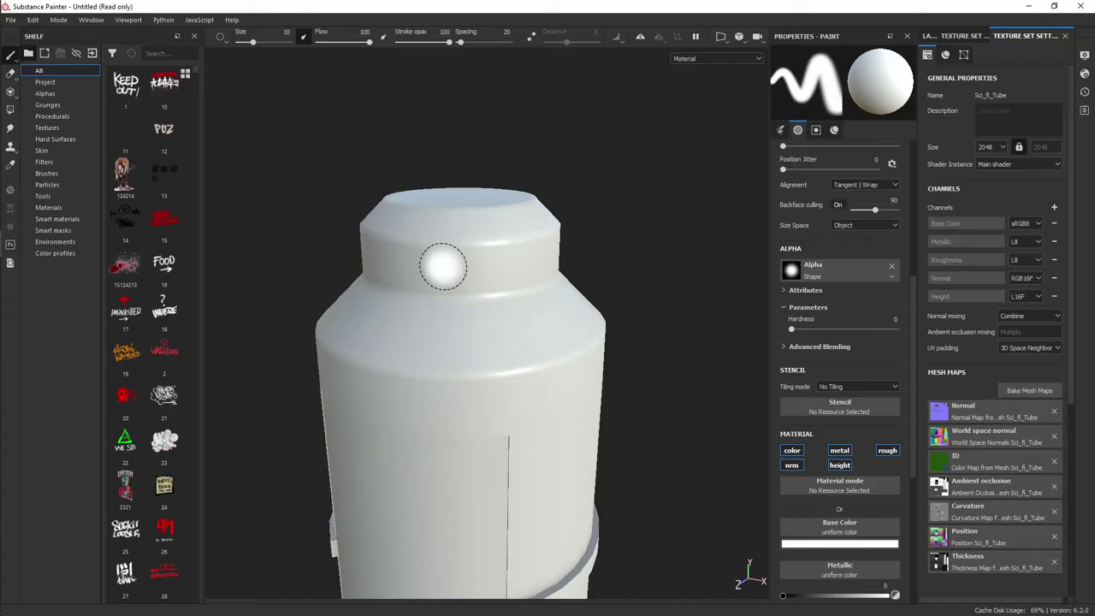
key("alt")
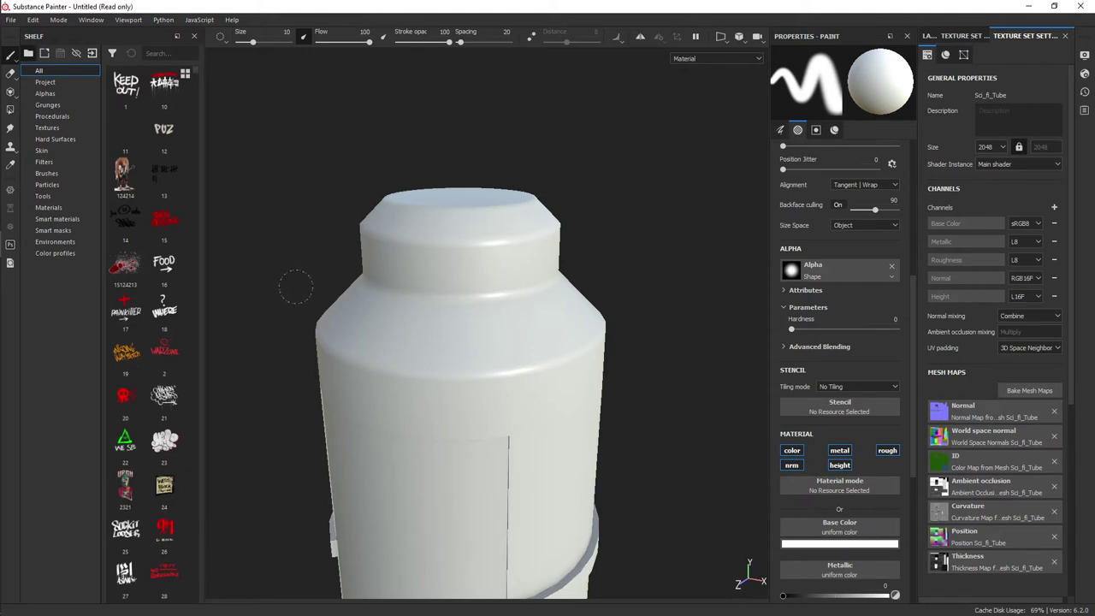
left_click_drag(432, 342, 437, 413)
key("ctrl+z")
left_click(929, 36)
left_click(1063, 54)
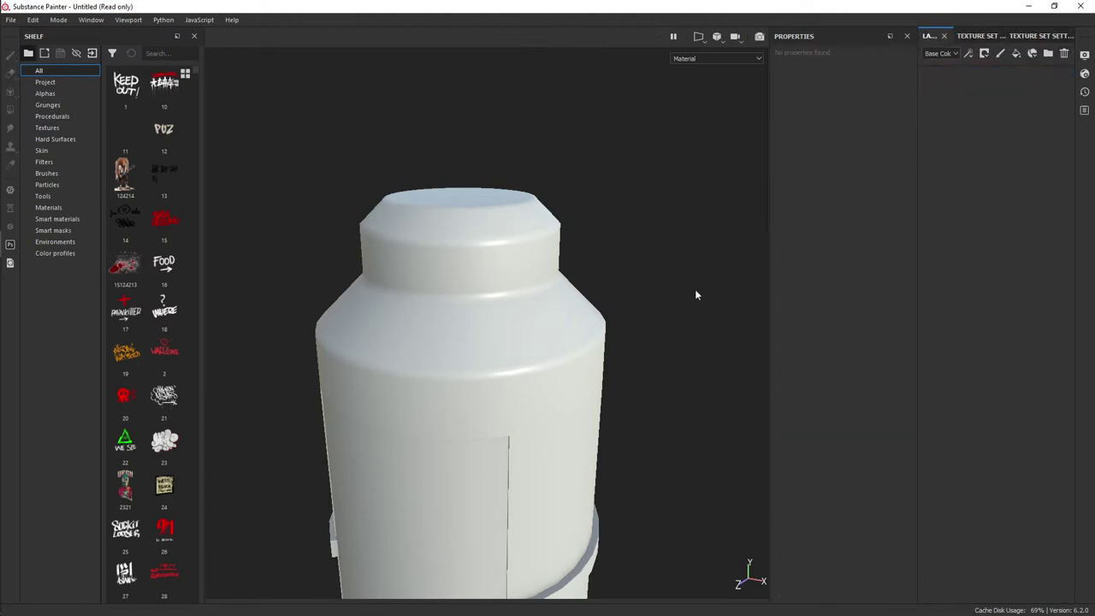
- Reframe the whole tube, show the Smart materials shelf, and switch to the web browser
mouse_move(398, 150)
left_mouse_down("alt")
mouse_move(561, 275)
mouse_move(591, 313)
mouse_move(616, 313)
left_mouse_up("alt")
mouse_move(616, 313)
middle_mouse_down("alt")
mouse_move(596, 237)
mouse_move(631, 241)
middle_mouse_up("alt")
right_click_drag(632, 242, 611, 344, "alt")
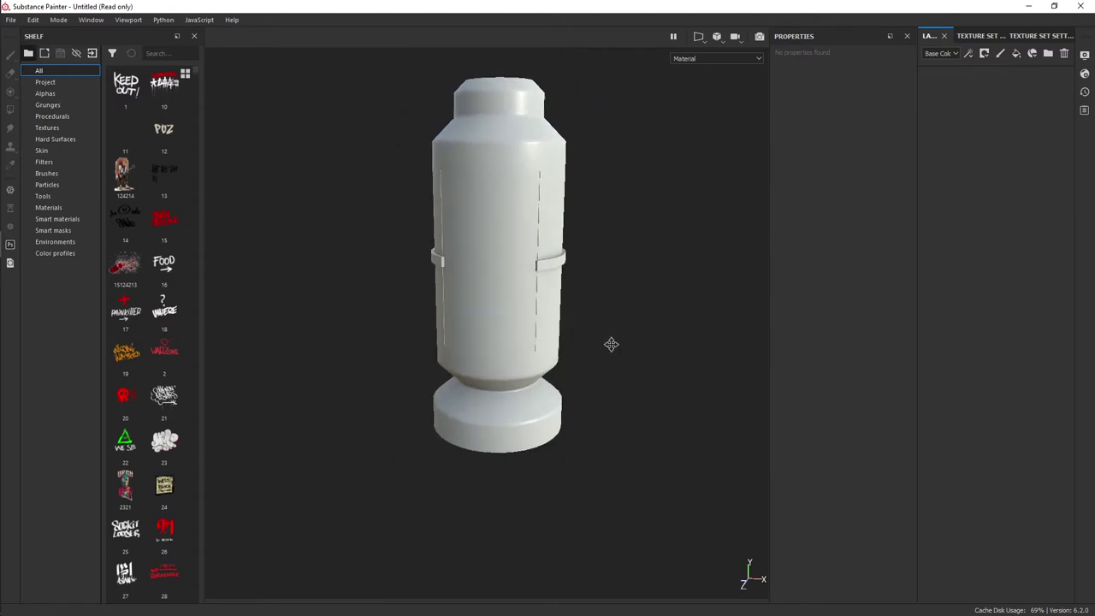
mouse_move(611, 345)
left_mouse_down("alt")
mouse_move(591, 335)
mouse_move(634, 316)
mouse_move(601, 308)
left_mouse_up("alt")
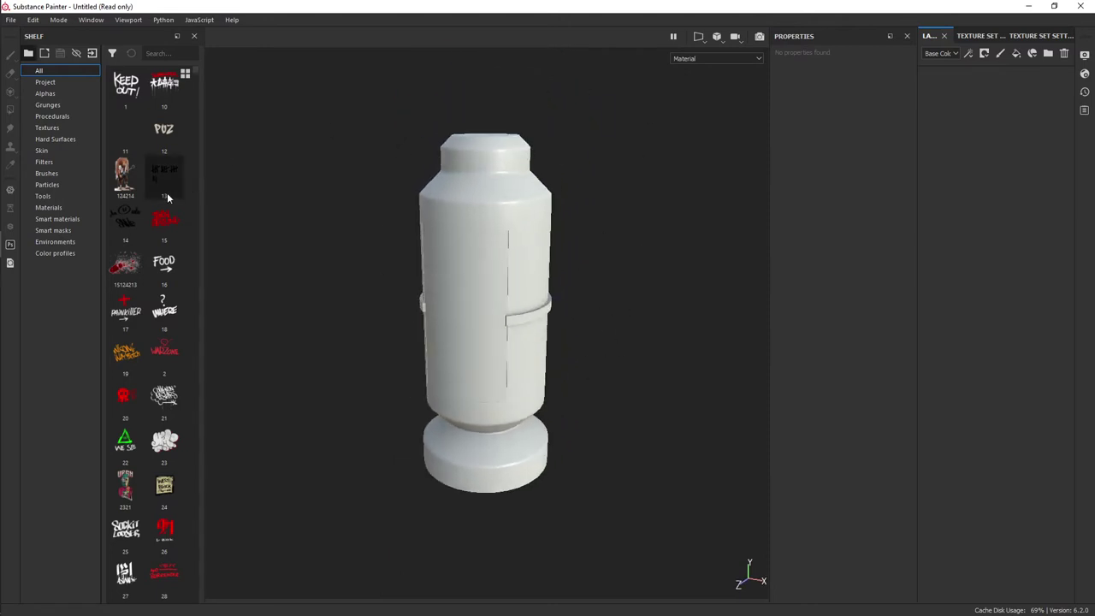
left_click(54, 220)
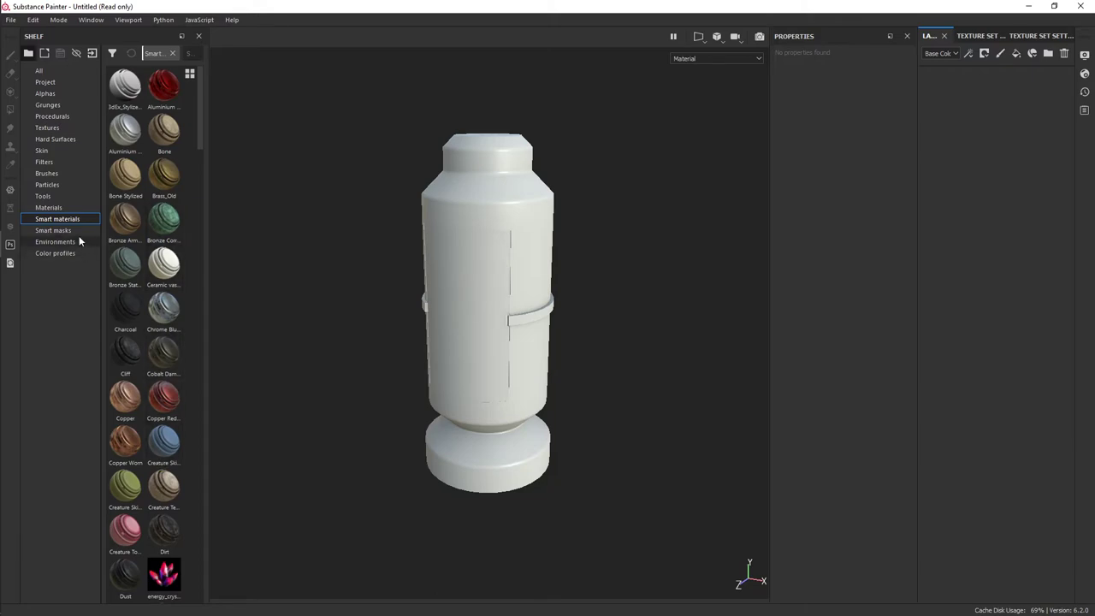
mouse_move(3, 113)
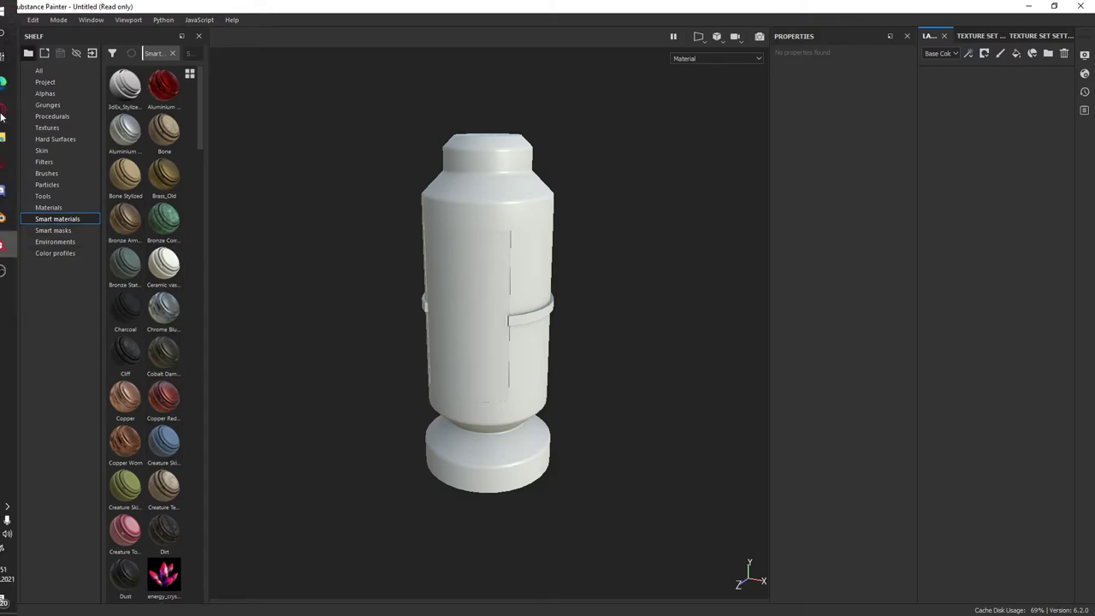
left_click(17, 109)
- Search for Substance Share in the address bar and go to its home page
key("ctrl+l")
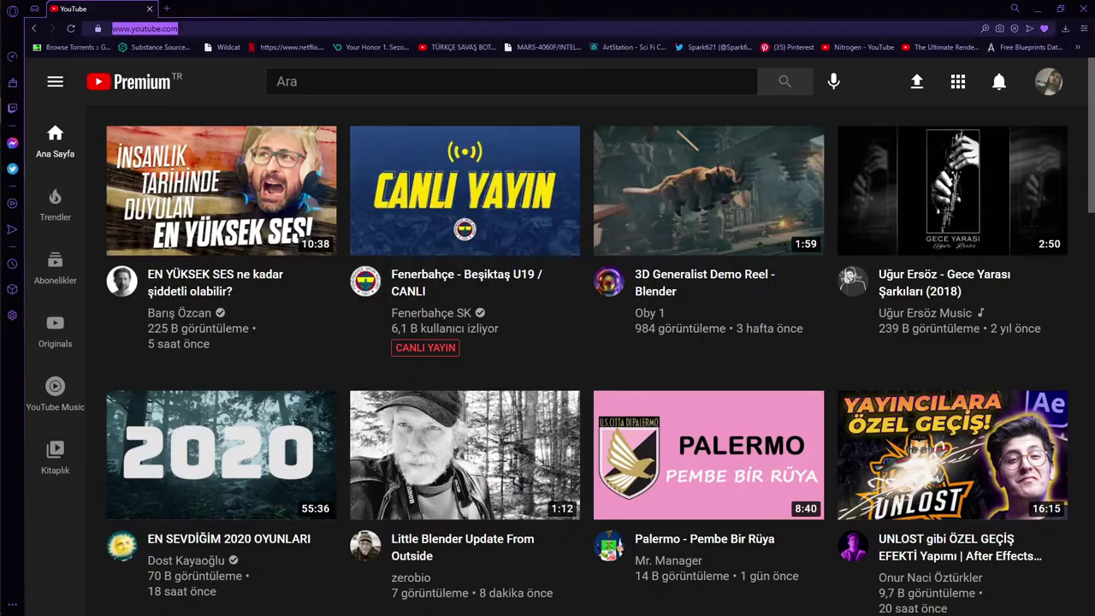
type("sub")
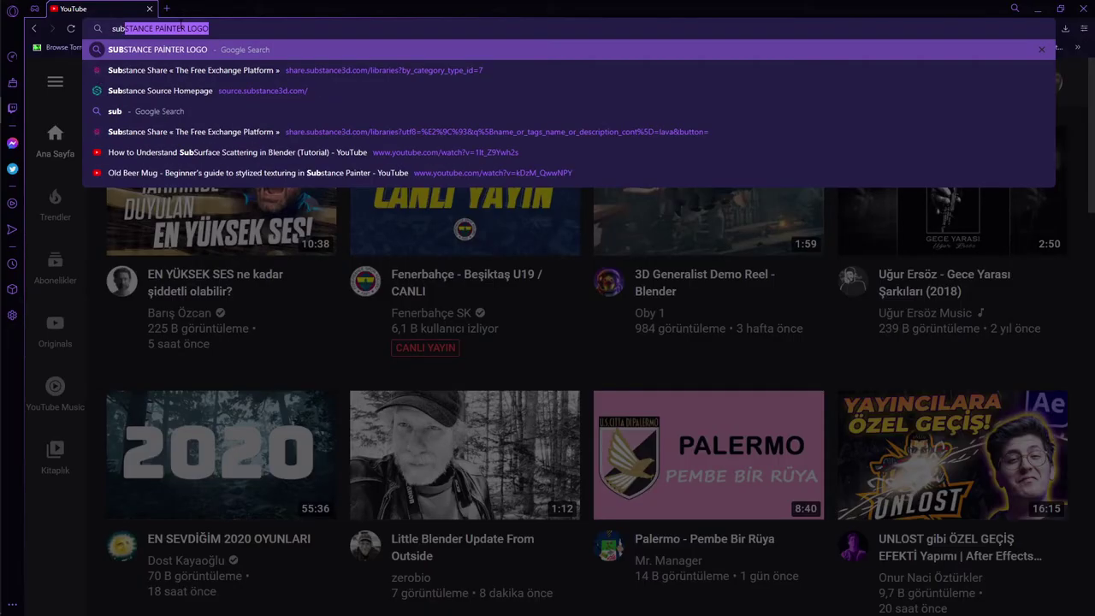
type("stance s")
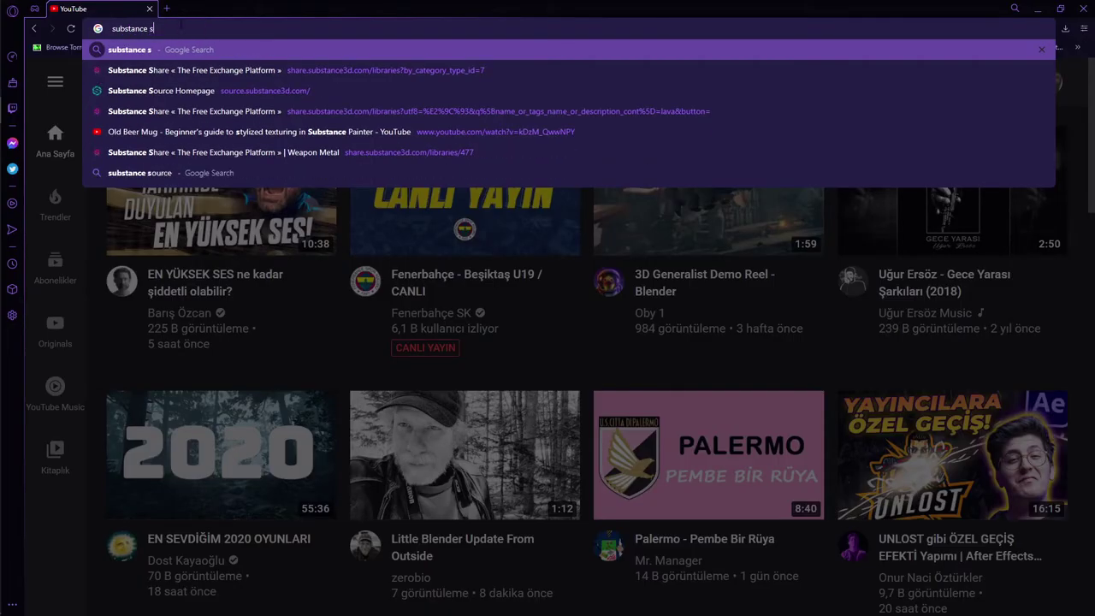
type("he")
key("BackSpace")
key("BackSpace")
key("Down")
key("Return")
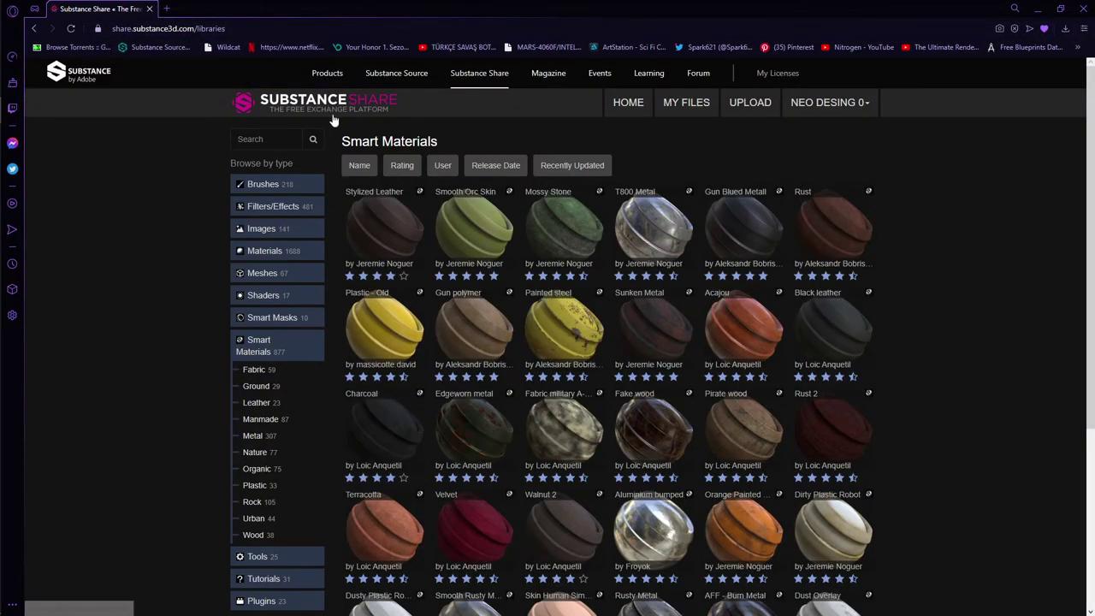
left_click(333, 120)
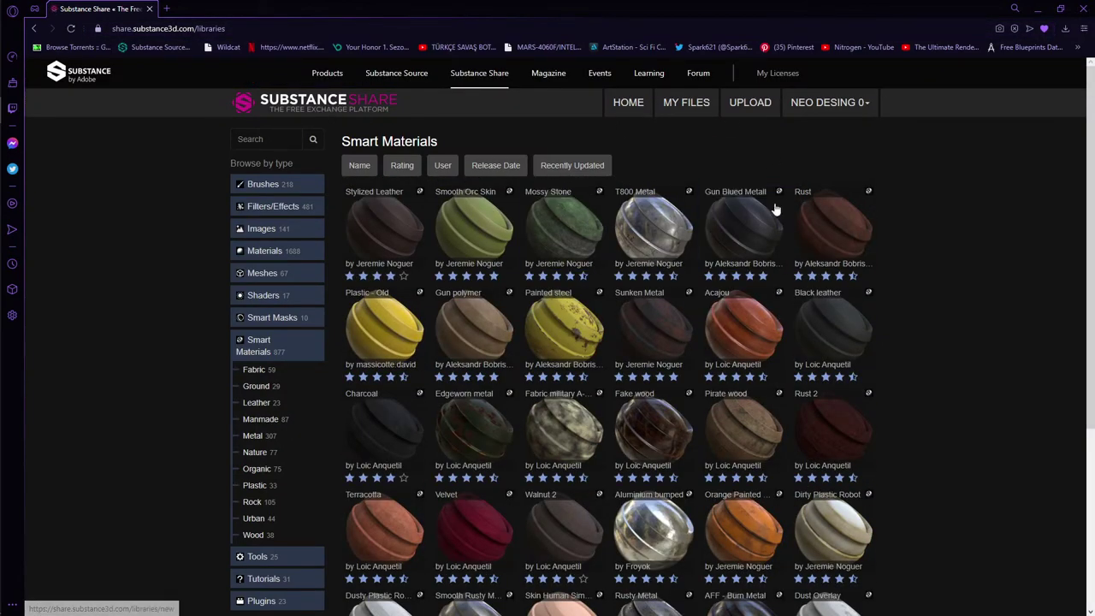
- Browse the Organic Smart Materials on Substance Share, then minimize the browser
scroll(741, 294, "down", 5)
scroll(621, 323, "down", 3)
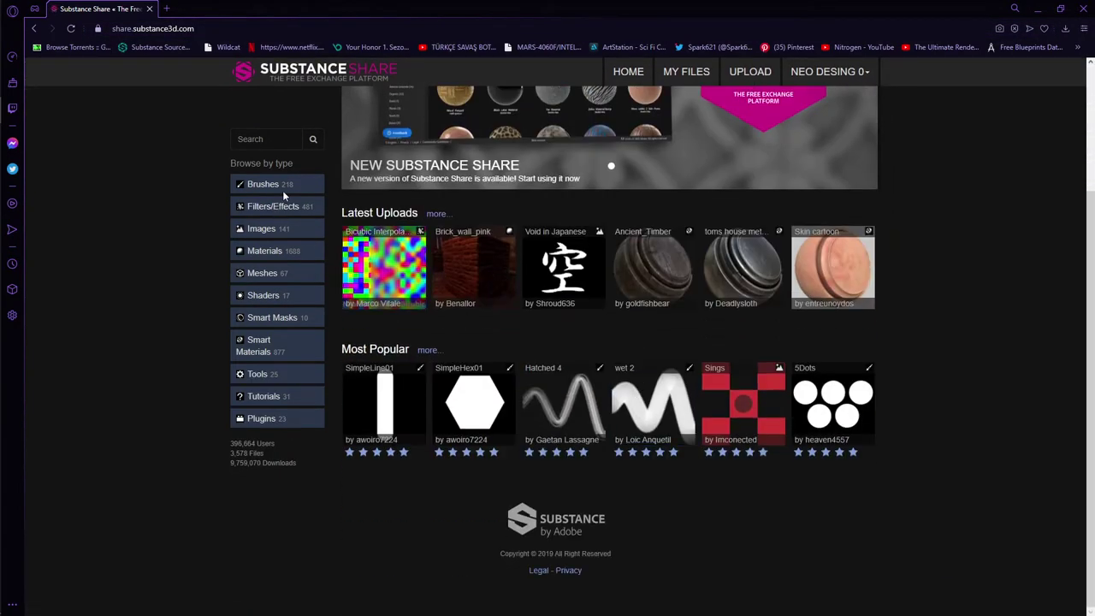
left_click(255, 318)
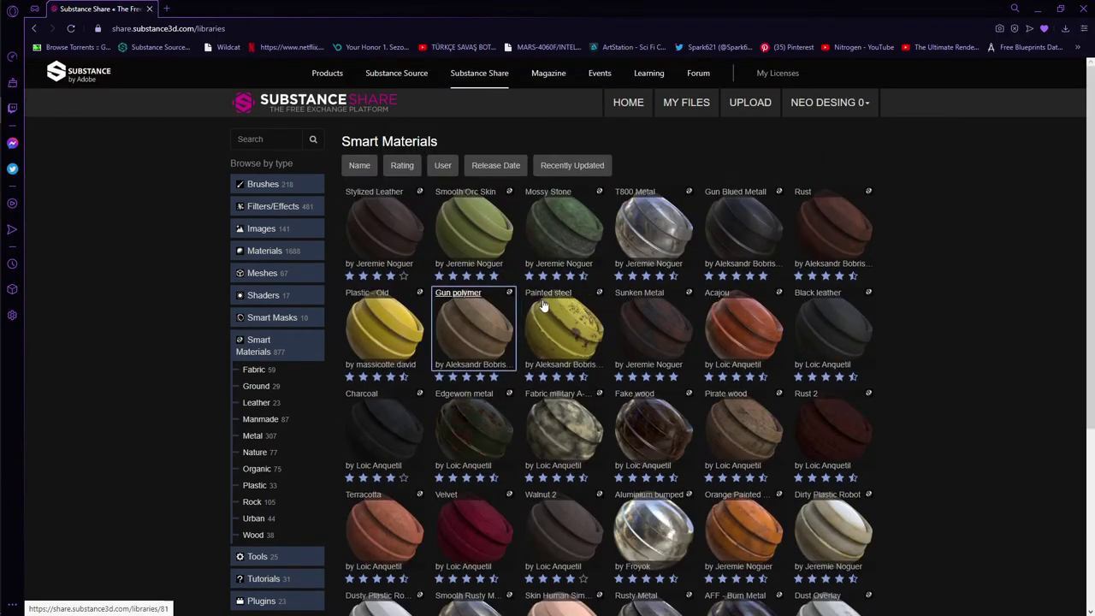
scroll(556, 419, "down", 3)
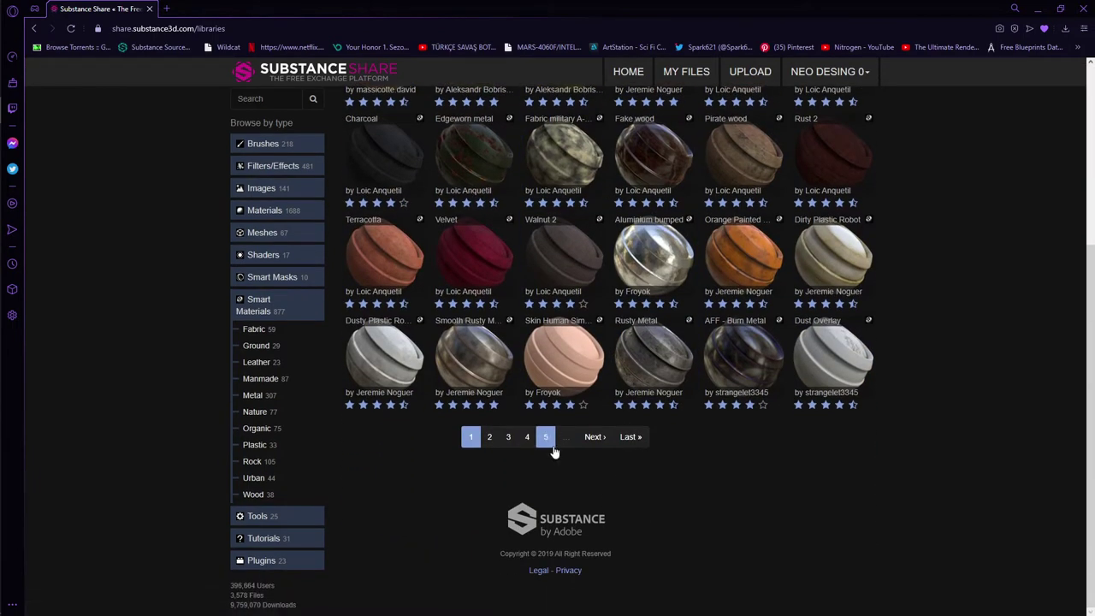
scroll(555, 452, "up", 3)
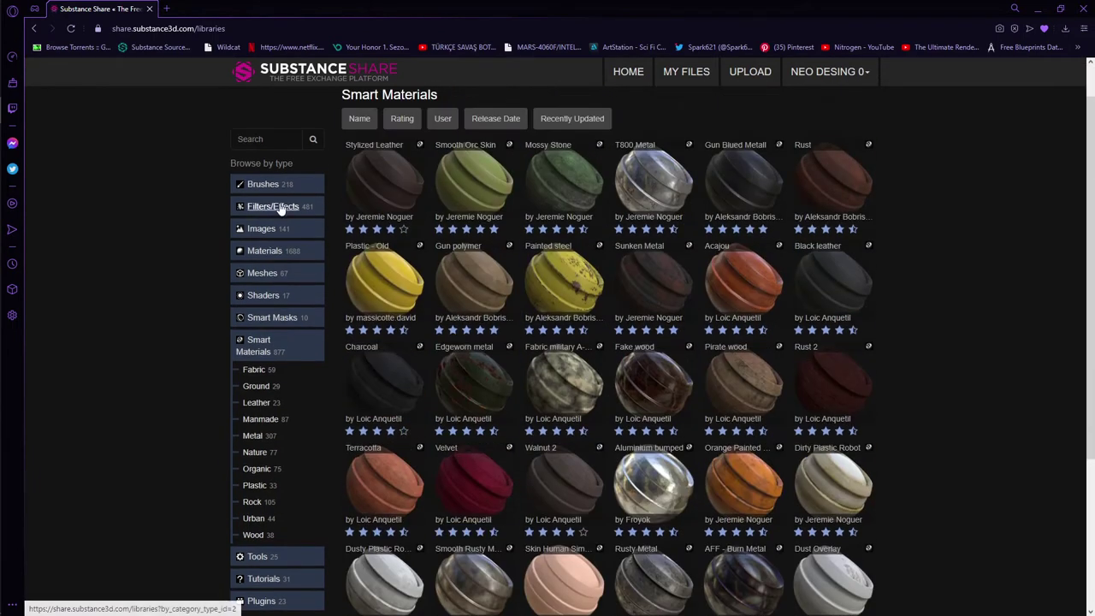
left_click(257, 469)
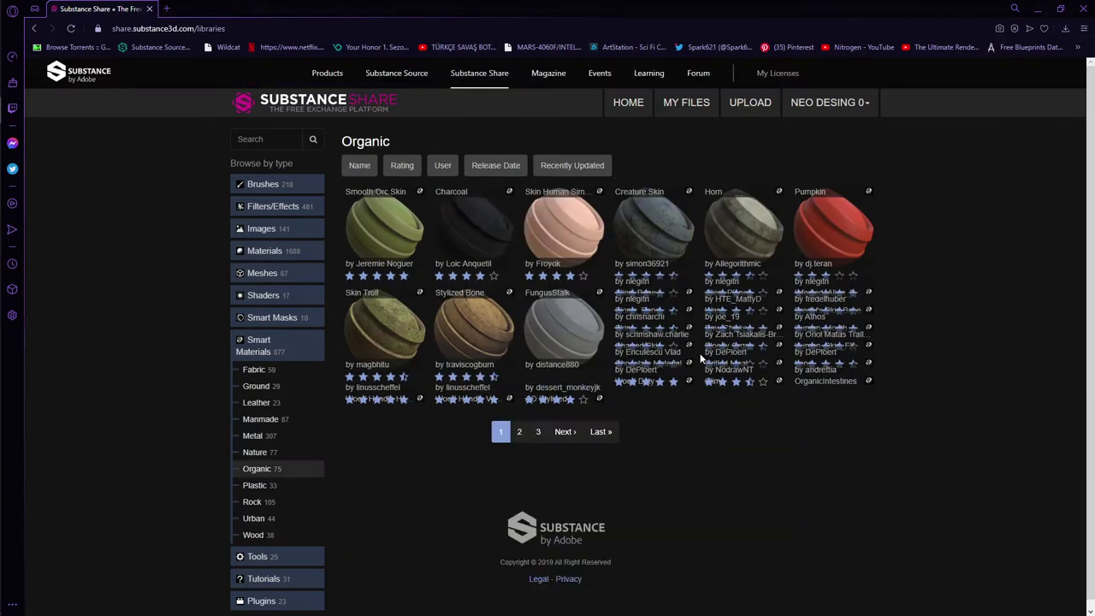
left_click(1049, 8)
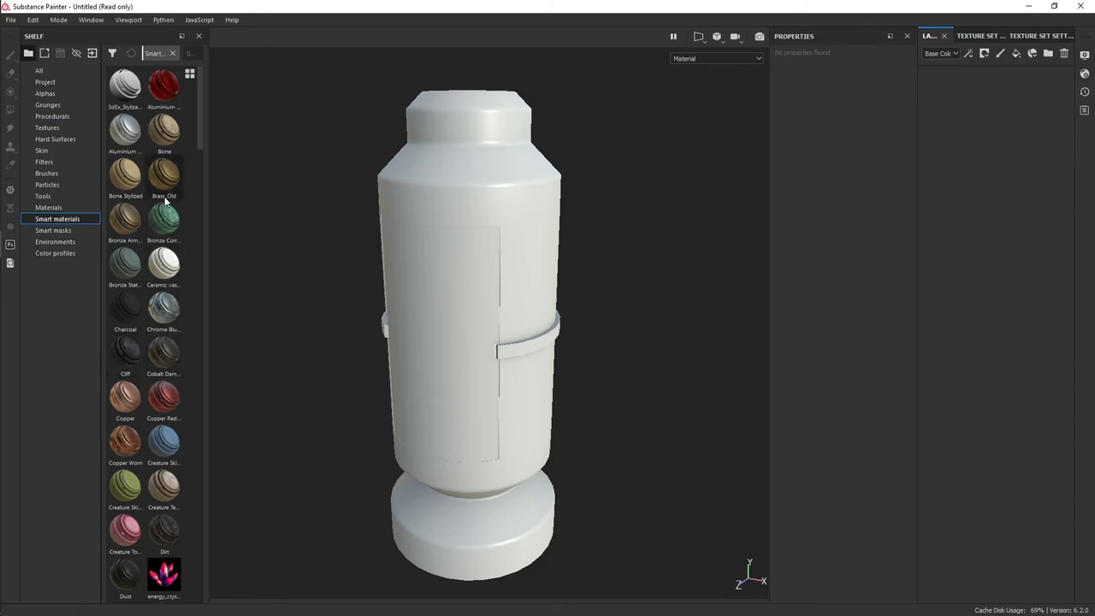
- Try the Brass_Old smart material on the canister, inspect it, and delete that layer
left_click_drag(166, 201, 528, 250)
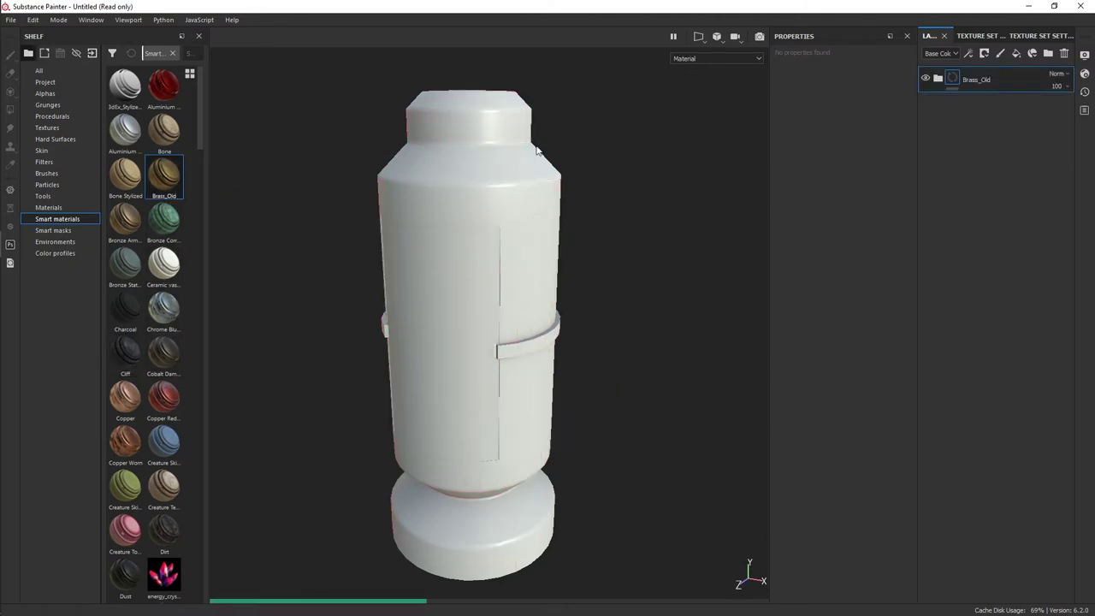
scroll(575, 149, "down", 2)
scroll(548, 206, "up", 4)
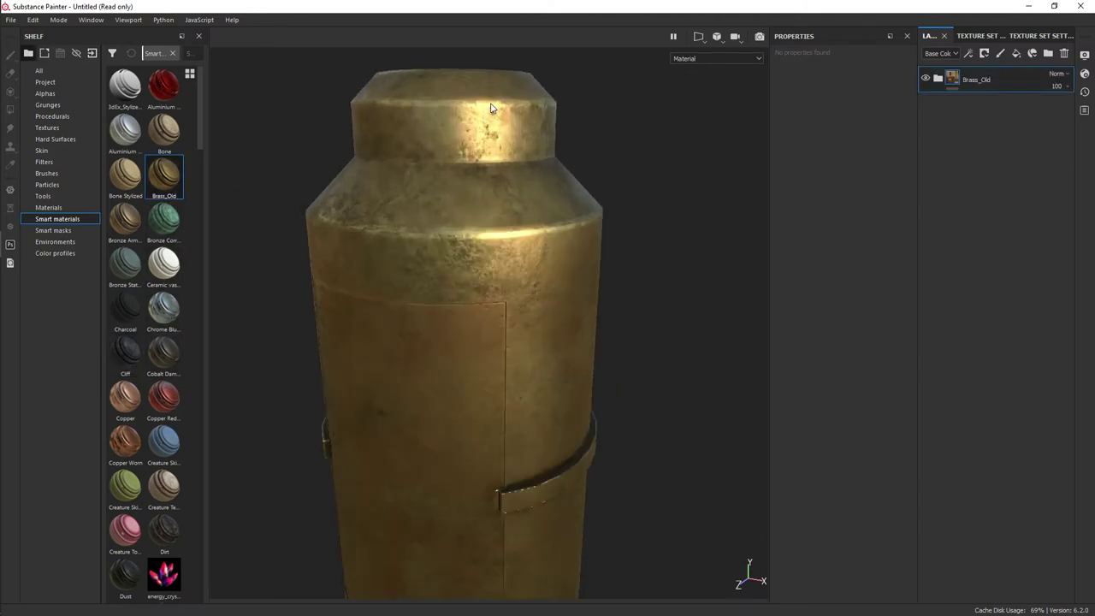
scroll(513, 260, "down", 2)
scroll(512, 265, "up", 2)
scroll(470, 271, "down", 2)
mouse_move(513, 215)
left_mouse_down("alt")
mouse_move(647, 147)
mouse_move(448, 188)
mouse_move(513, 229)
mouse_move(311, 296)
mouse_move(554, 261)
left_mouse_up("alt")
scroll(514, 229, "up", 2)
scroll(553, 261, "up", 2)
scroll(498, 233, "up", 2)
mouse_move(498, 232)
left_mouse_down("alt")
mouse_move(416, 283)
mouse_move(374, 283)
mouse_move(599, 280)
left_mouse_up("alt")
scroll(374, 283, "down", 3)
scroll(599, 280, "down", 3)
scroll(557, 289, "down", 3)
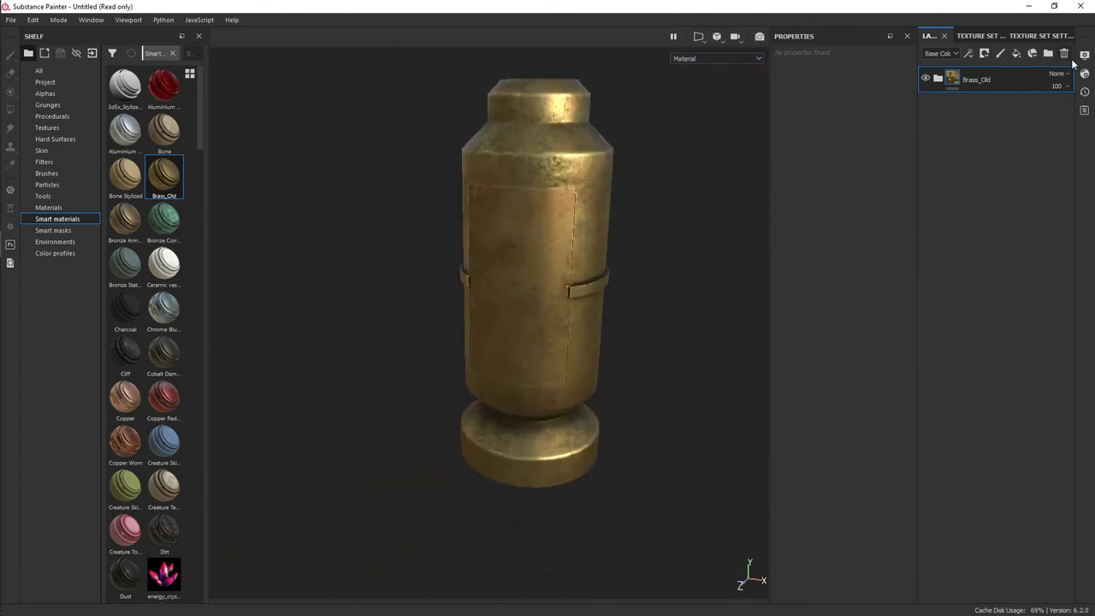
left_click(1064, 53)
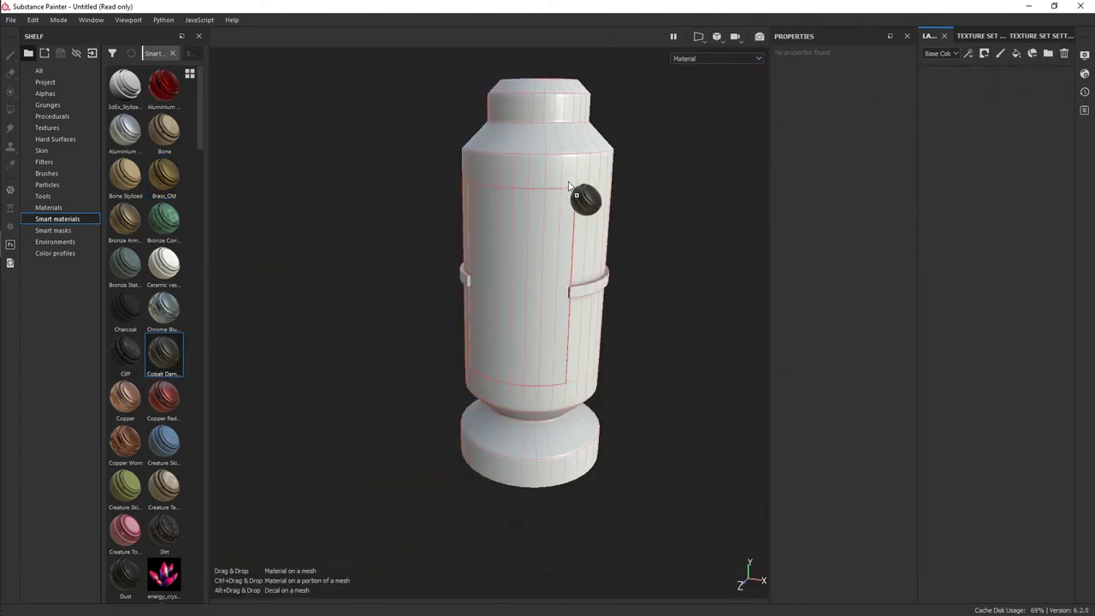
- Try Cobalt Damaged on the canister and delete that layer
left_click_drag(163, 351, 579, 208)
scroll(586, 255, "up", 3)
scroll(586, 254, "down", 3)
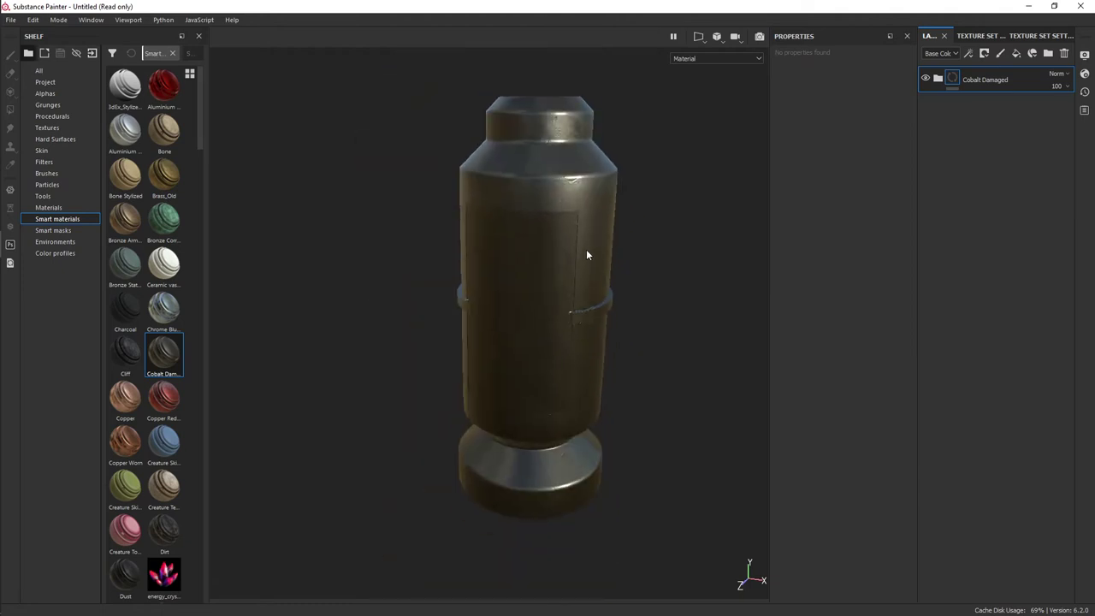
left_click(1064, 53)
- Apply SE_MilledMetal and SE_BrightRustyMetal, then delete the SE_MilledMetal layer
scroll(165, 289, "down", 5)
scroll(167, 288, "down", 5)
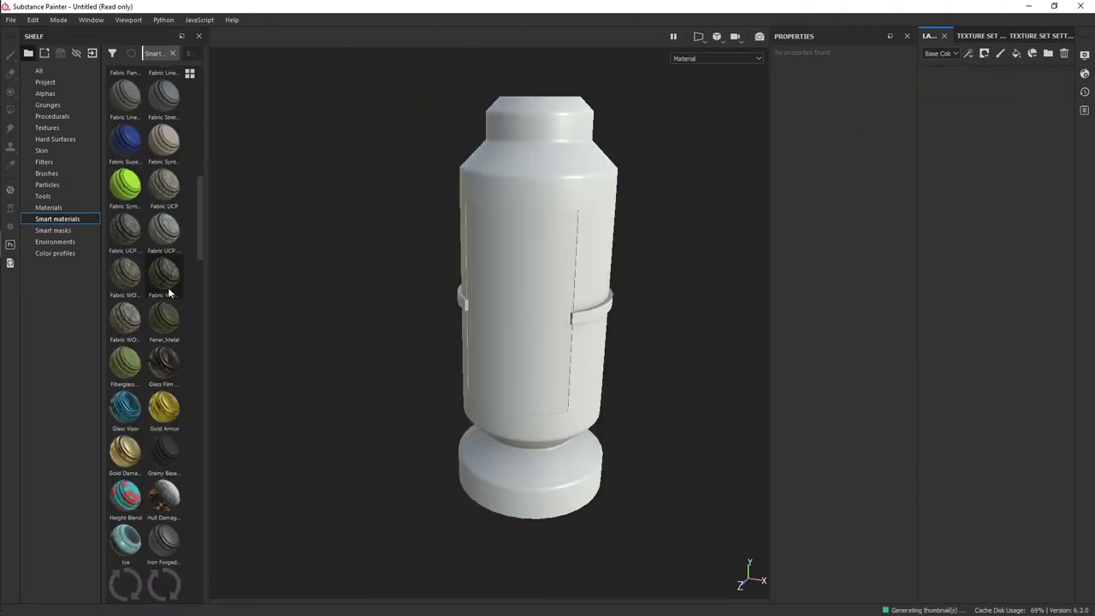
scroll(168, 290, "down", 5)
scroll(170, 291, "down", 5)
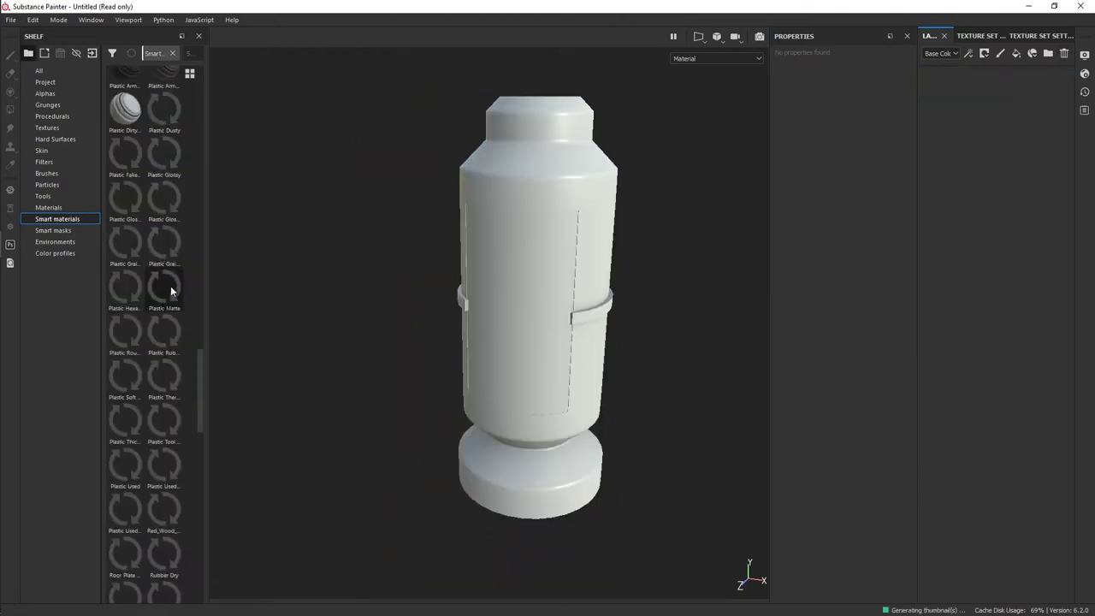
scroll(170, 291, "down", 5)
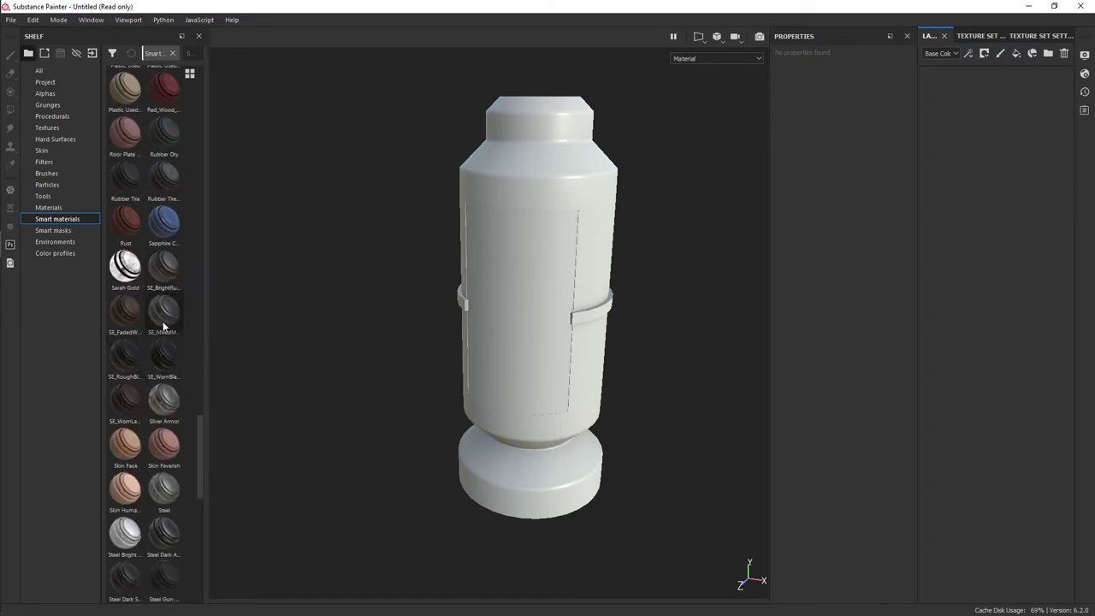
left_click_drag(163, 326, 528, 157)
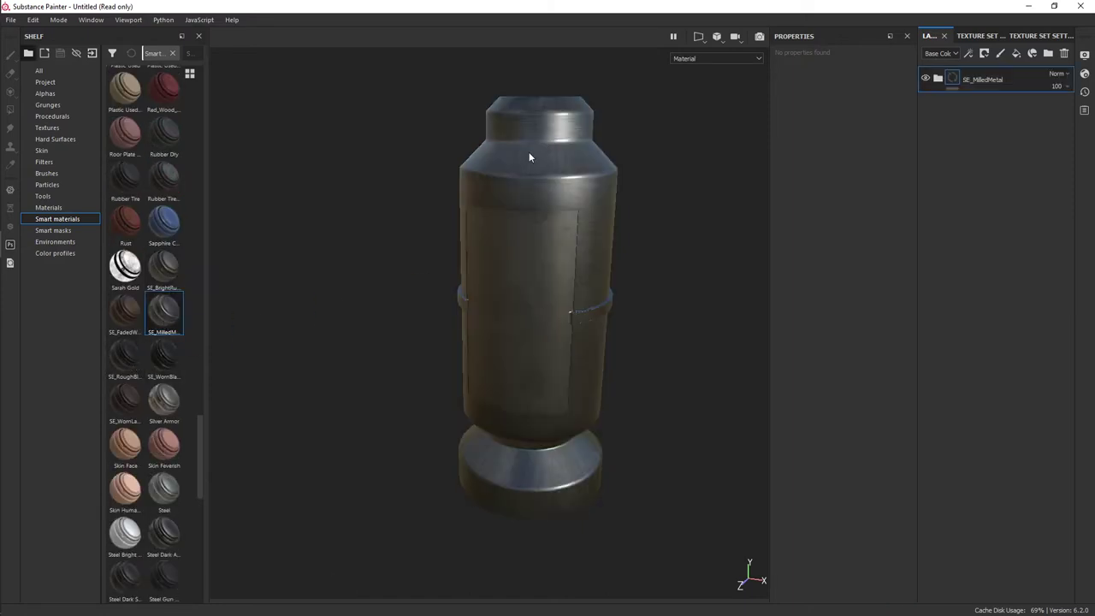
left_click_drag(163, 278, 562, 154)
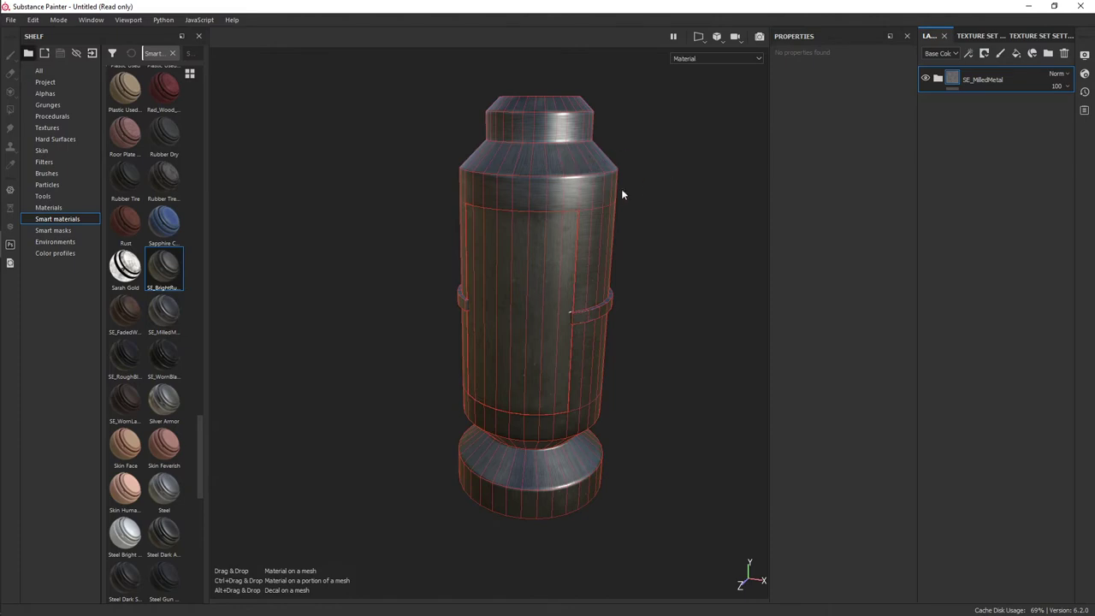
left_click_drag(622, 190, 572, 207)
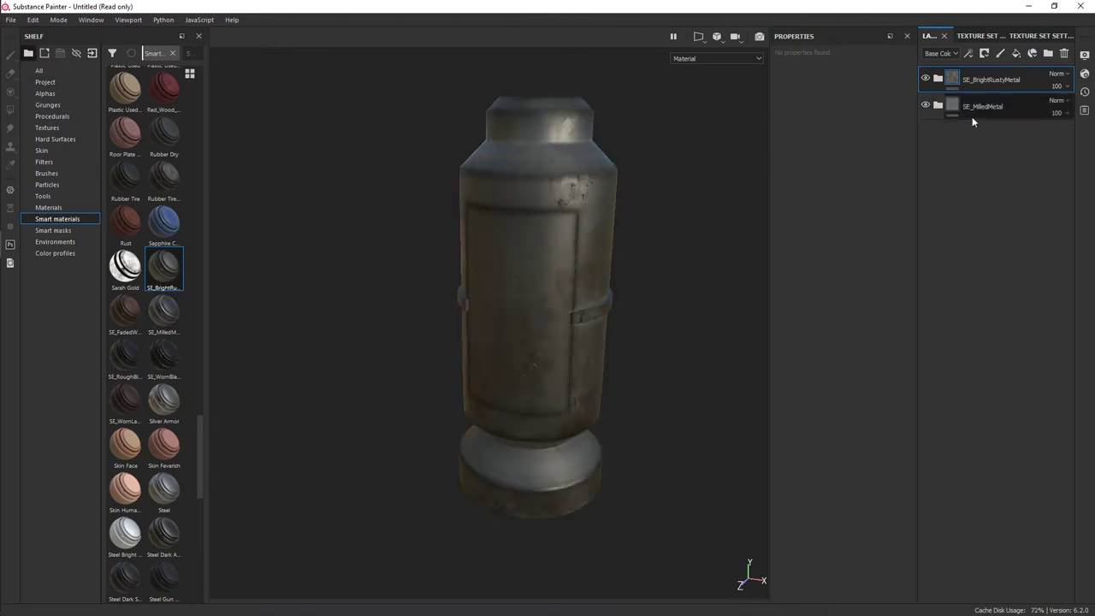
left_click(1003, 103)
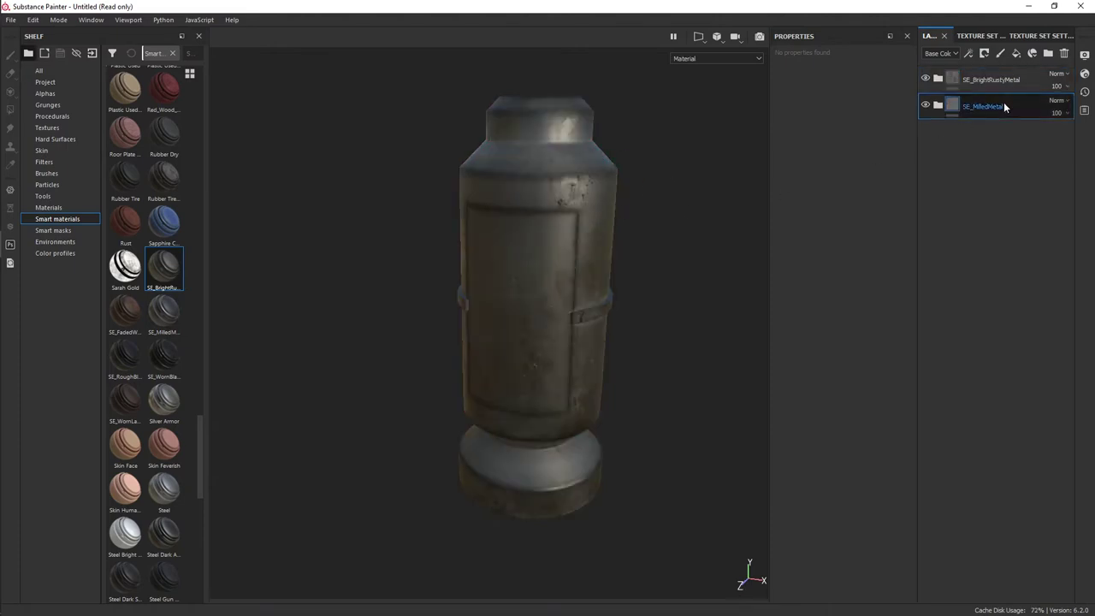
left_click(1065, 54)
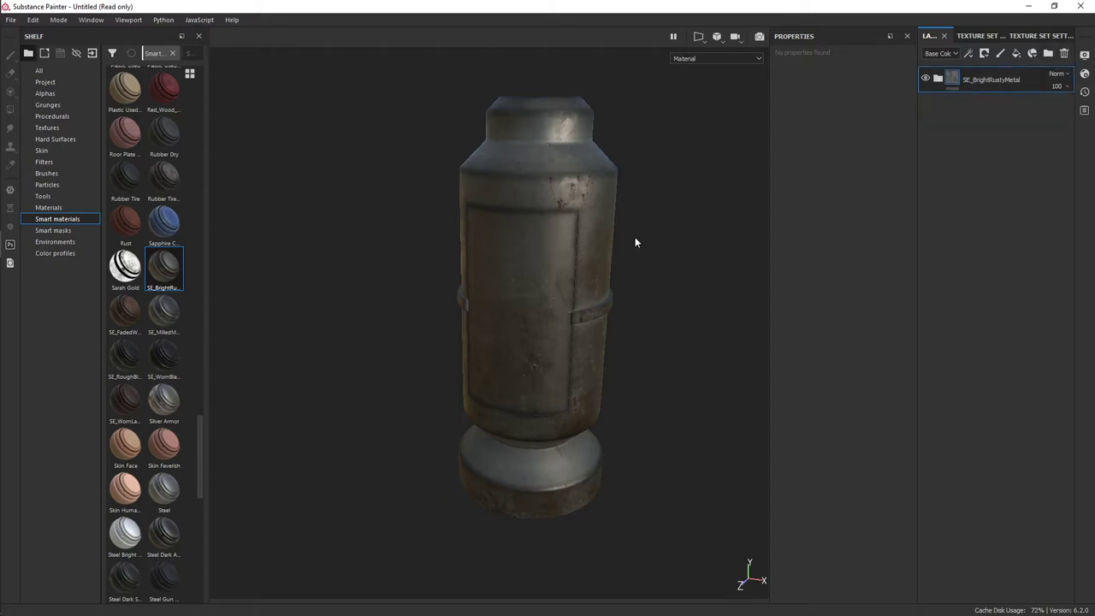
- Inspect the rusty canister from several angles and widen the materials shelf
mouse_move(634, 229)
left_mouse_down("alt")
mouse_move(310, 192)
mouse_move(252, 252)
mouse_move(242, 122)
mouse_move(388, 161)
mouse_move(542, 228)
mouse_move(465, 171)
left_mouse_up("alt")
mouse_move(464, 171)
right_mouse_down("alt")
mouse_move(579, 254)
mouse_move(675, 229)
right_mouse_up("alt")
mouse_move(675, 229)
left_mouse_down("alt")
mouse_move(691, 311)
mouse_move(596, 334)
mouse_move(403, 213)
left_mouse_up("alt")
right_click_drag(402, 213, 541, 268, "alt")
mouse_move(540, 268)
left_mouse_down("alt")
mouse_move(472, 316)
mouse_move(443, 367)
left_mouse_up("alt")
mouse_move(442, 367)
right_mouse_down("alt")
mouse_move(354, 350)
mouse_move(509, 308)
right_mouse_up("alt")
mouse_move(509, 308)
middle_mouse_down("alt")
mouse_move(494, 197)
mouse_move(579, 248)
middle_mouse_up("alt")
scroll(134, 243, "up", 5)
scroll(134, 243, "up", 3)
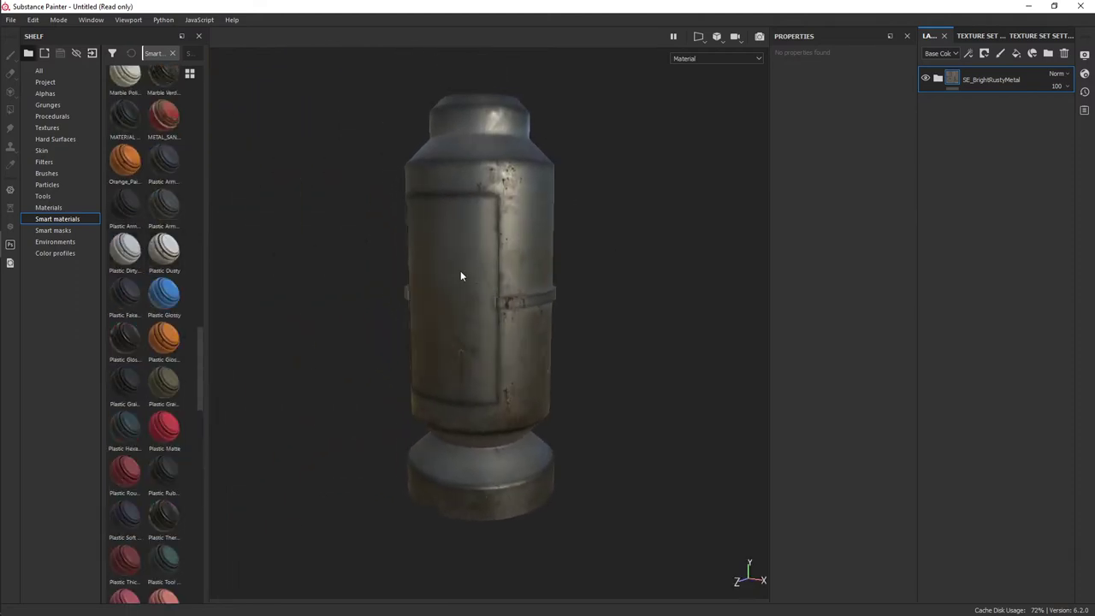
left_click_drag(460, 270, 505, 293, "alt")
scroll(142, 203, "up", 3)
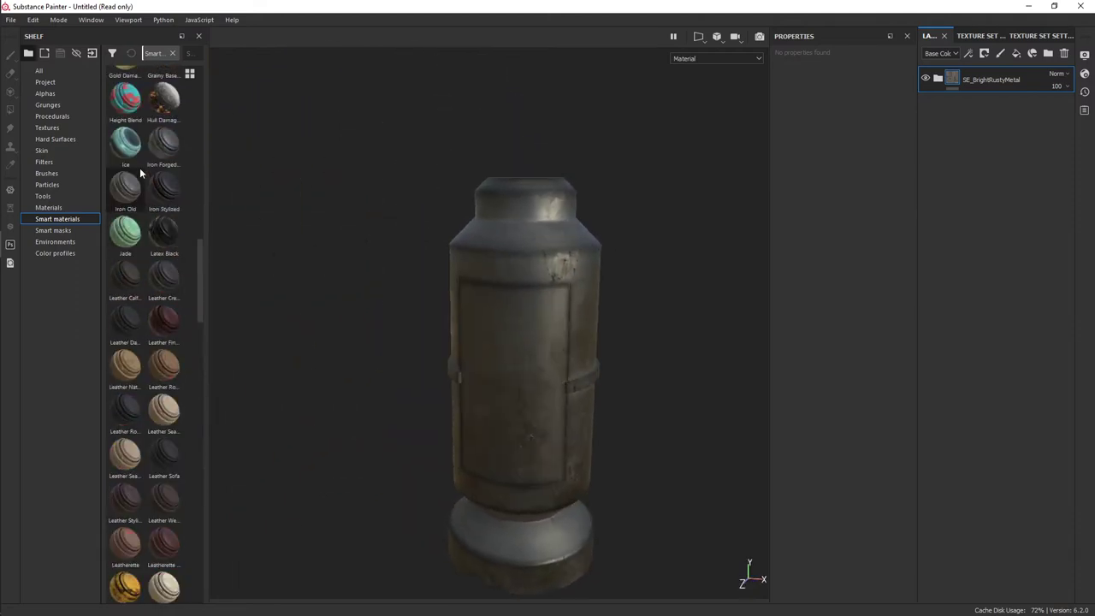
scroll(171, 216, "up", 3)
scroll(188, 224, "up", 3)
scroll(182, 224, "up", 3)
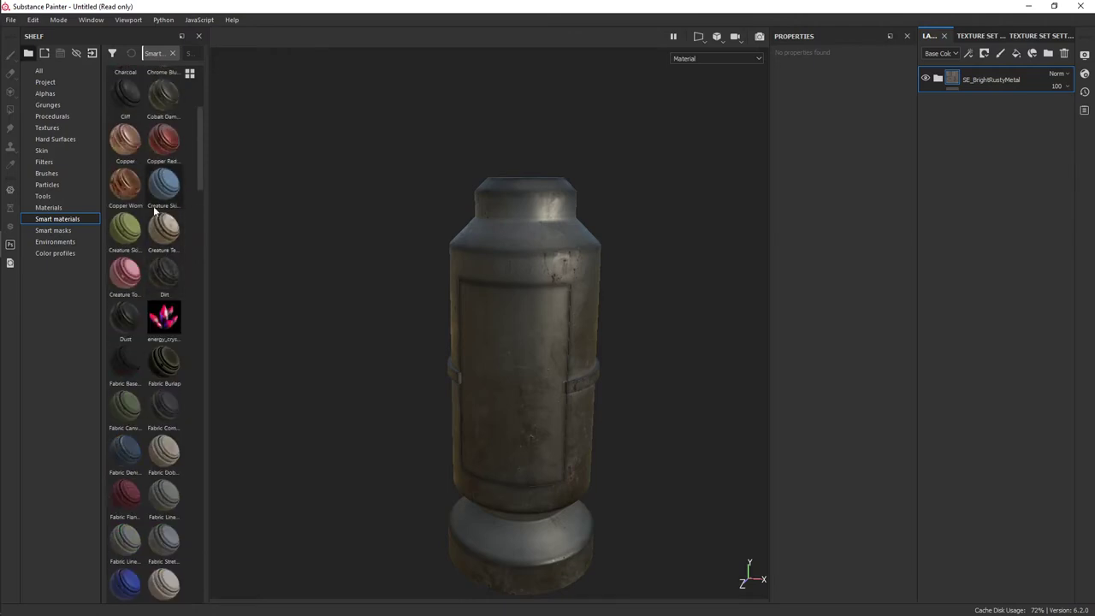
scroll(159, 210, "up", 3)
scroll(152, 184, "up", 3)
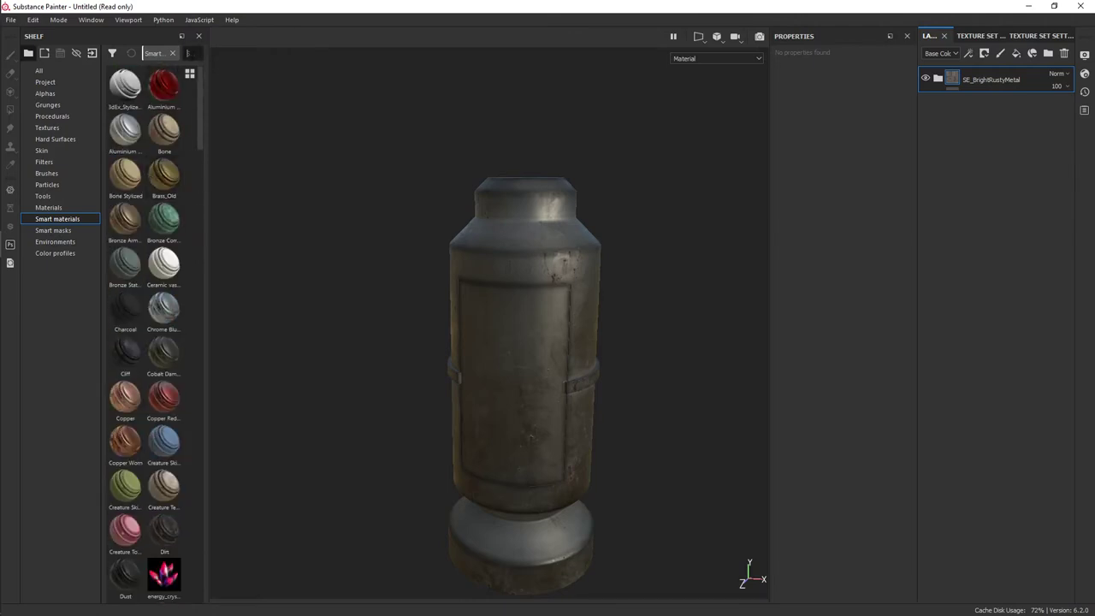
left_click_drag(206, 325, 244, 325)
- Search the shelf for 'glas' and apply Glass Film Dirty Mirror to the canister
left_click(192, 53)
type("glas")
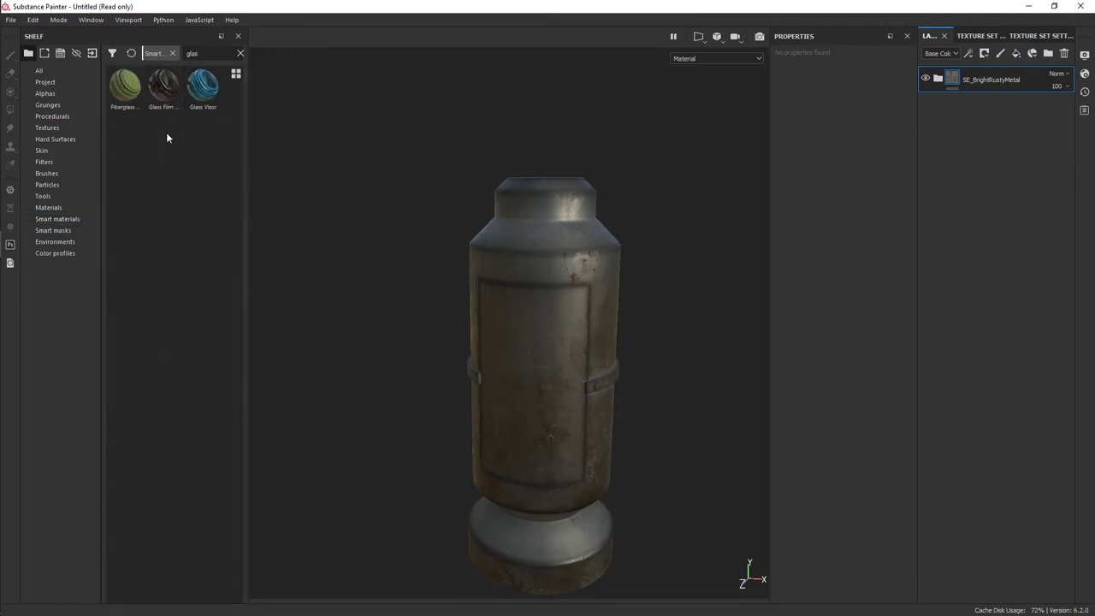
left_click_drag(163, 86, 547, 329)
scroll(633, 273, "up", 3)
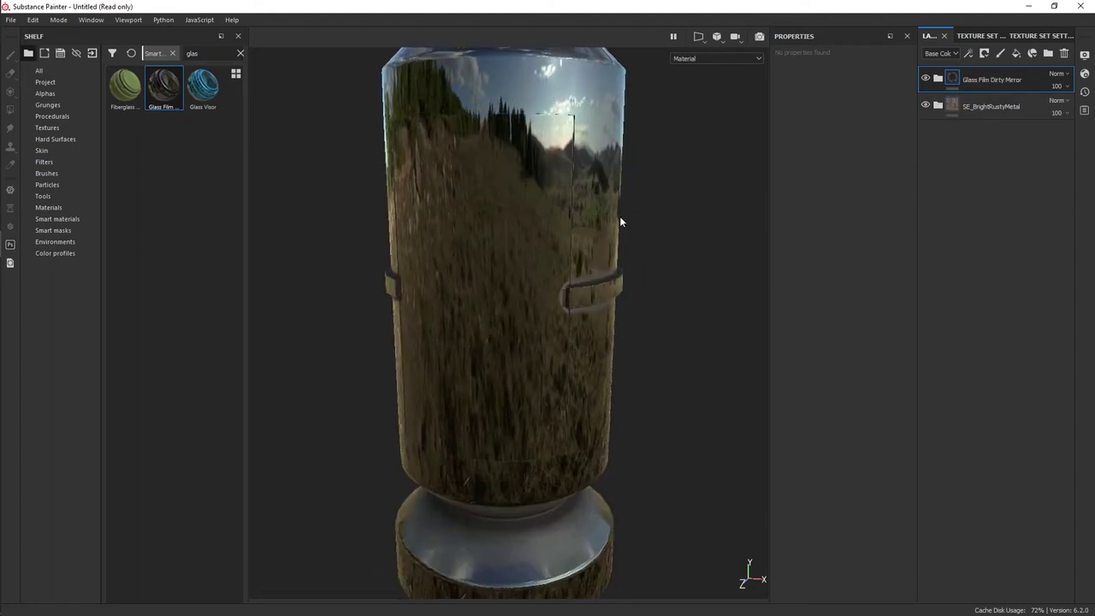
left_click_drag(619, 221, 680, 154, "alt")
- Add a black mask to the Glass Film Dirty Mirror layer
left_click(984, 53)
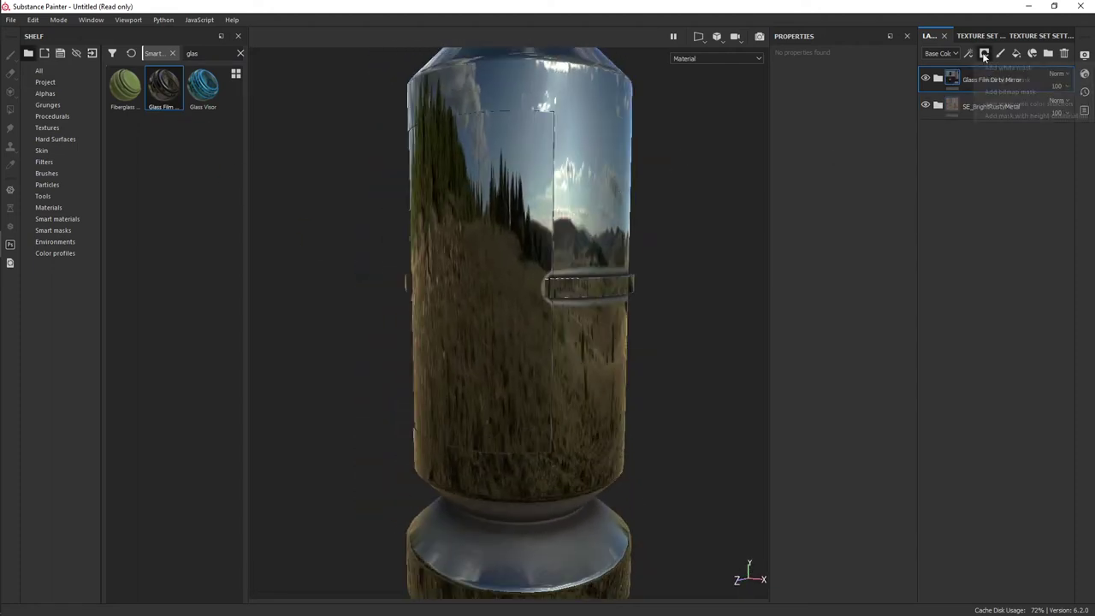
scroll(644, 202, "down", 3)
left_click_drag(644, 202, 555, 307, "alt")
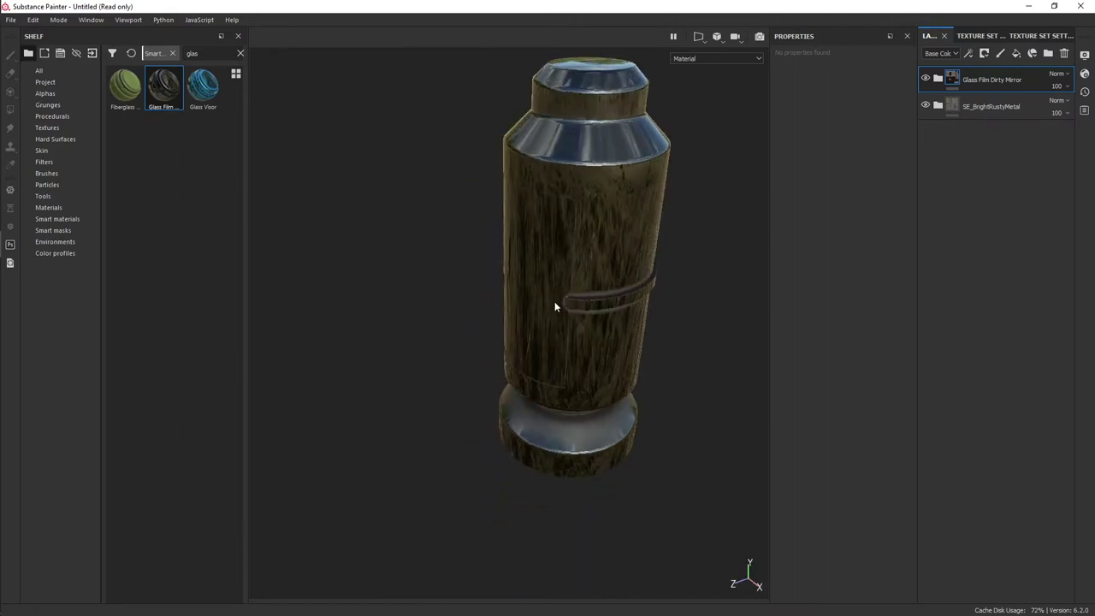
left_click_drag(539, 243, 771, 214, "alt")
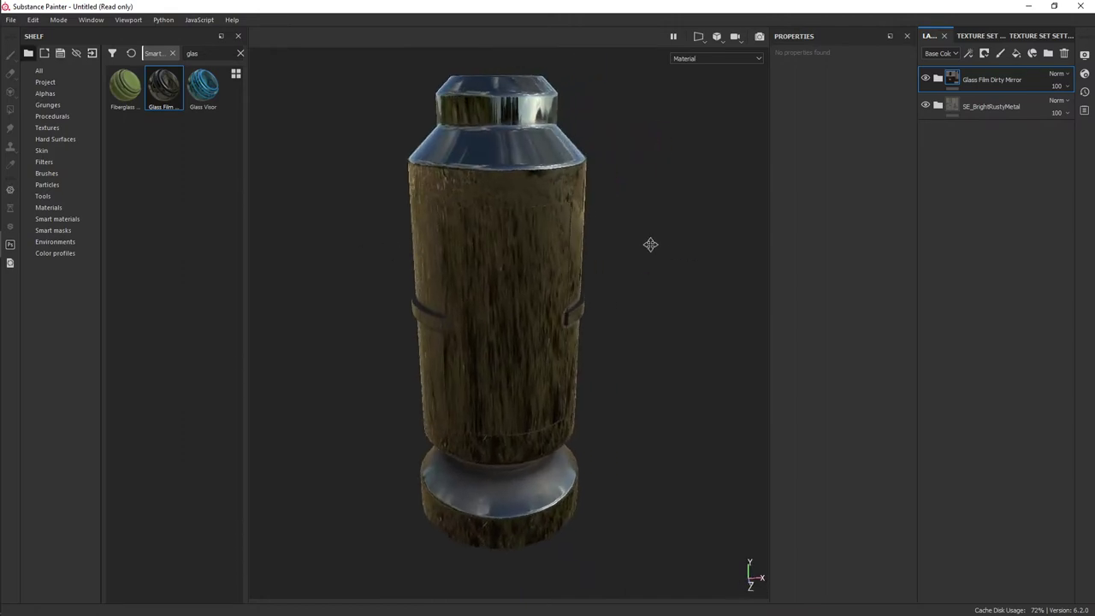
left_click(984, 55)
left_click(1006, 79)
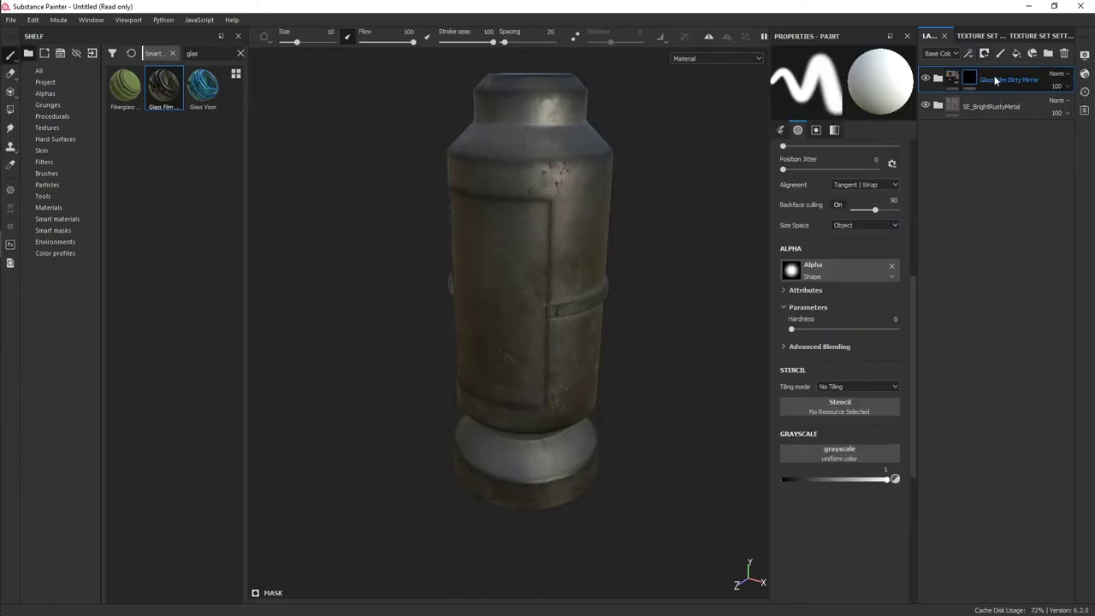
- Test Polygon Fill in mesh mode on the mask, then fill the mesh with colour 0
key("f")
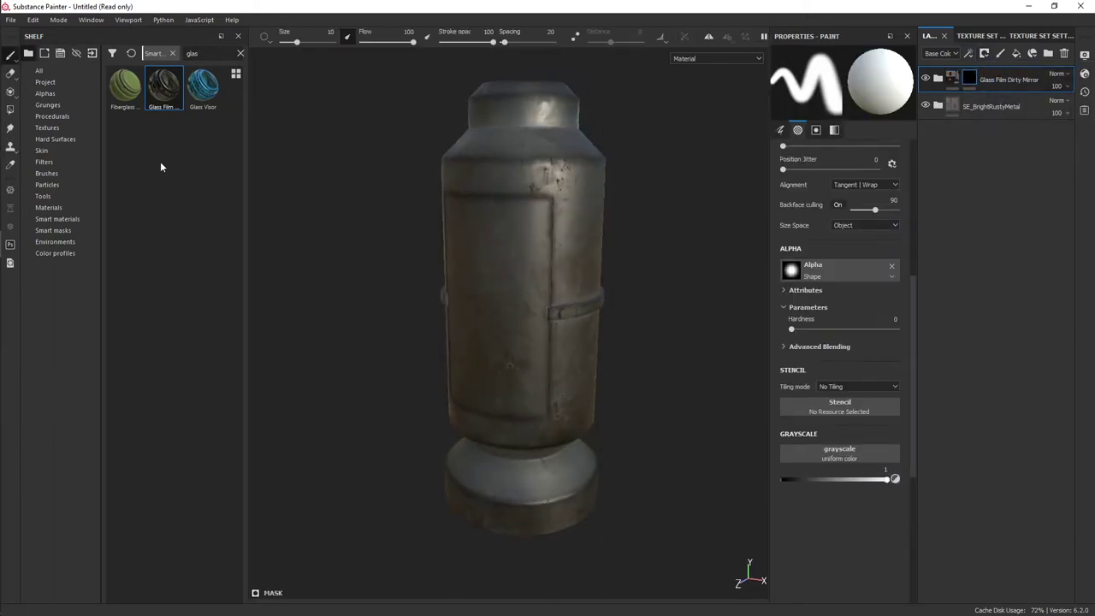
left_click(11, 111)
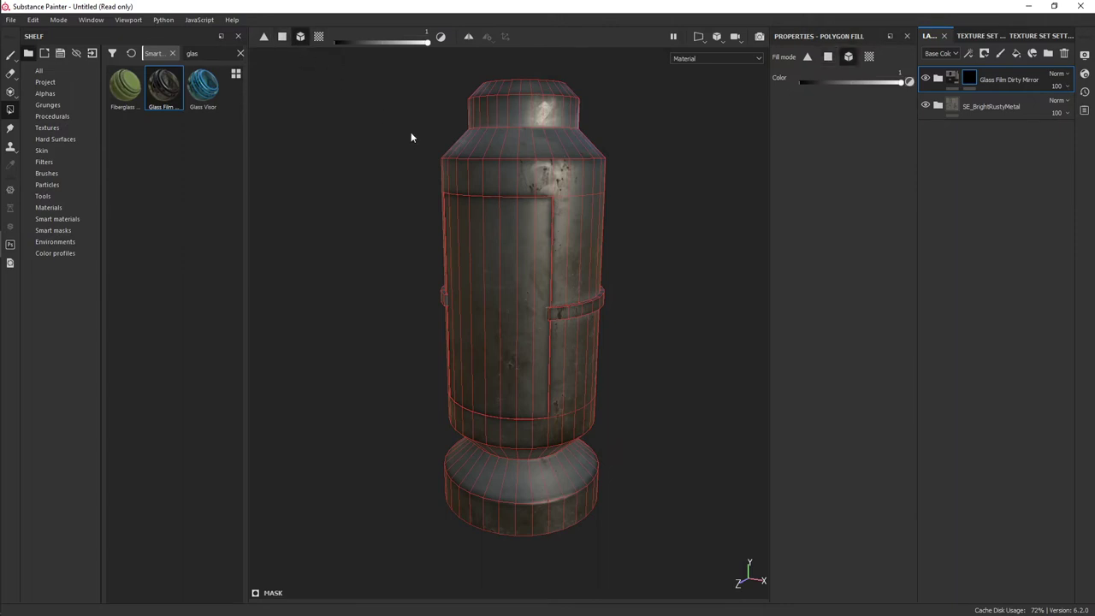
left_click(510, 274)
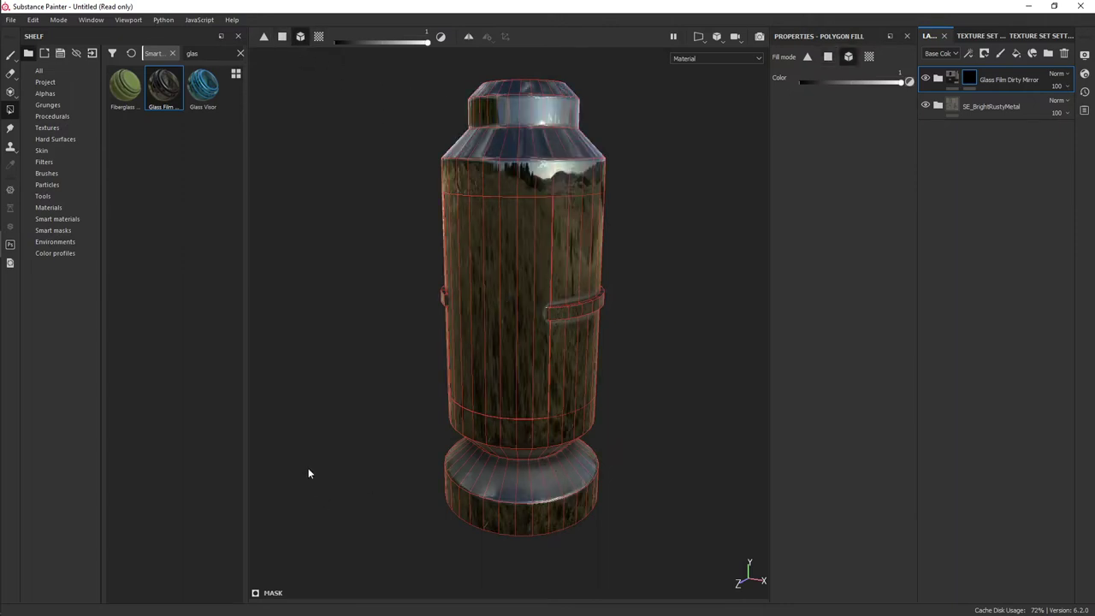
left_click(508, 247)
left_click(508, 250)
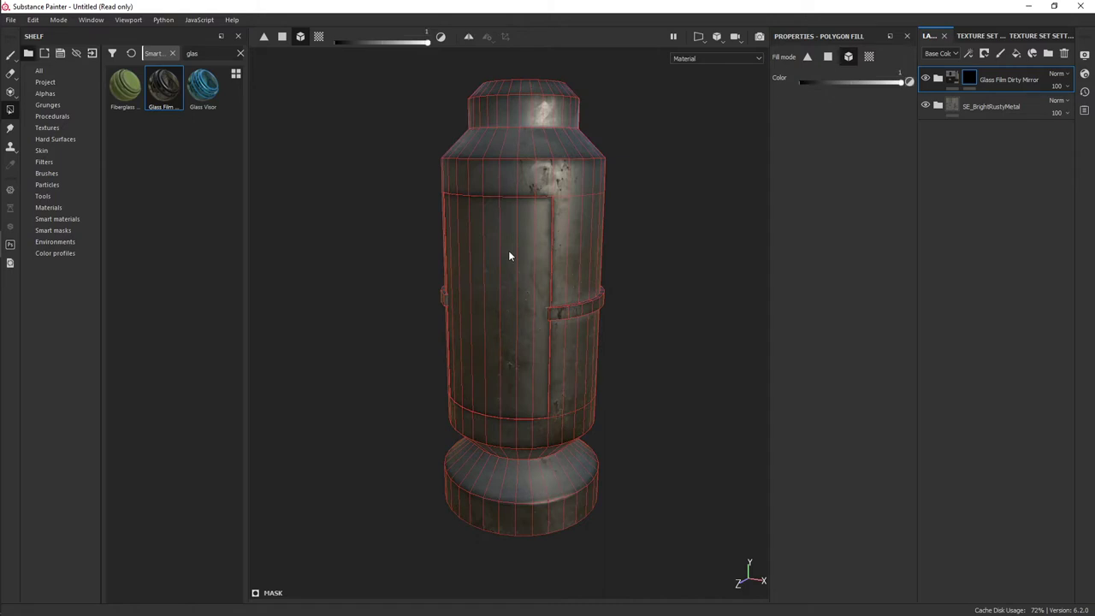
left_click(537, 241)
left_click(970, 75)
left_click(985, 56)
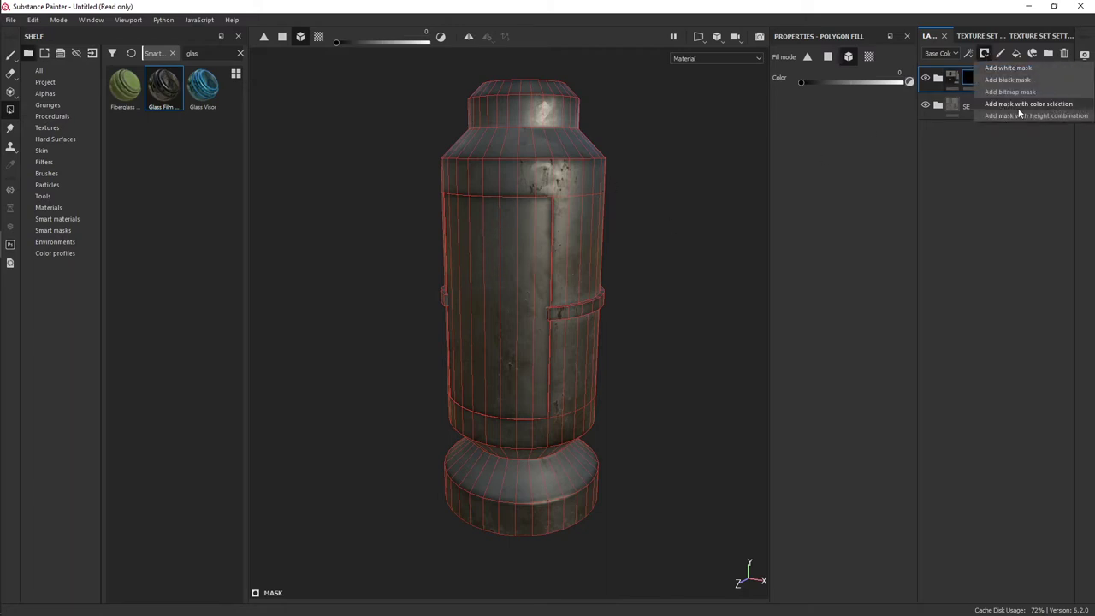
- Add a colour-selection mask picking the blue window ID, then remove that mask again
left_click(1018, 107)
left_click(890, 170)
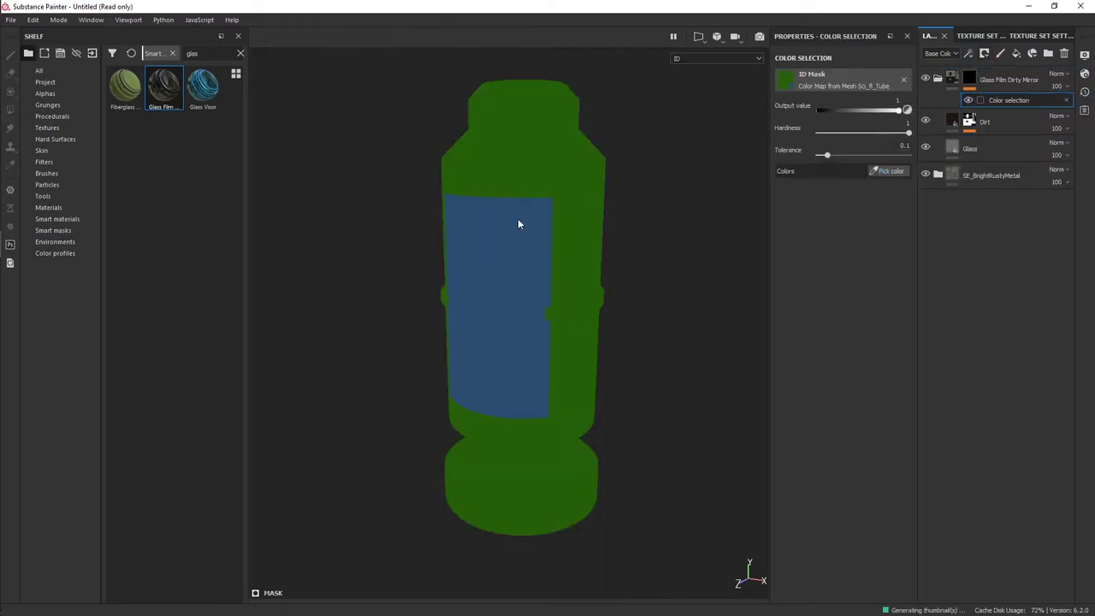
left_click(518, 225)
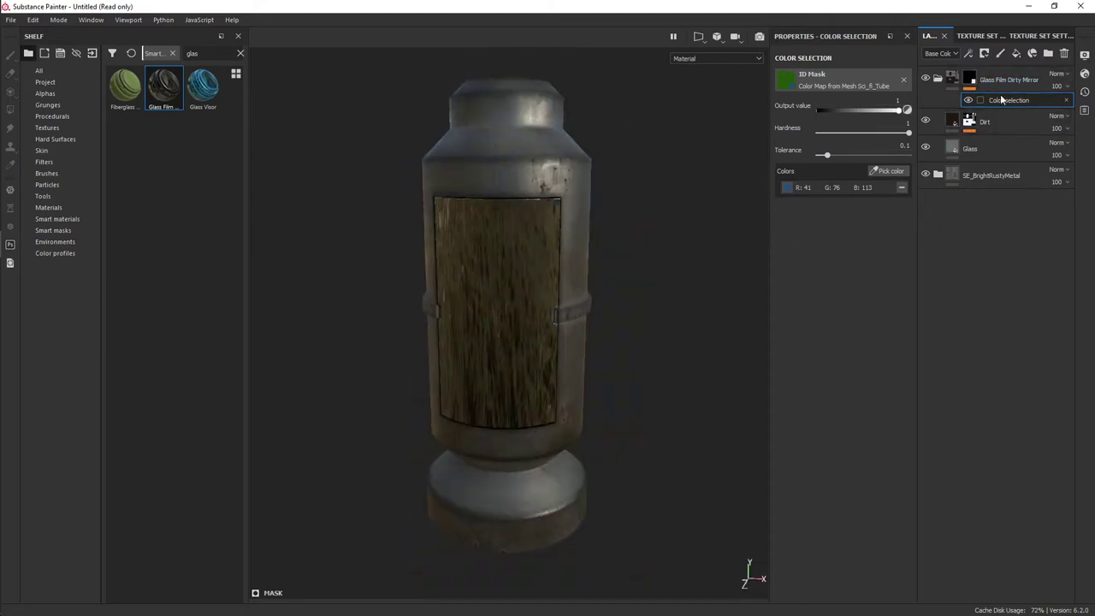
left_click(1066, 100)
right_click(969, 77)
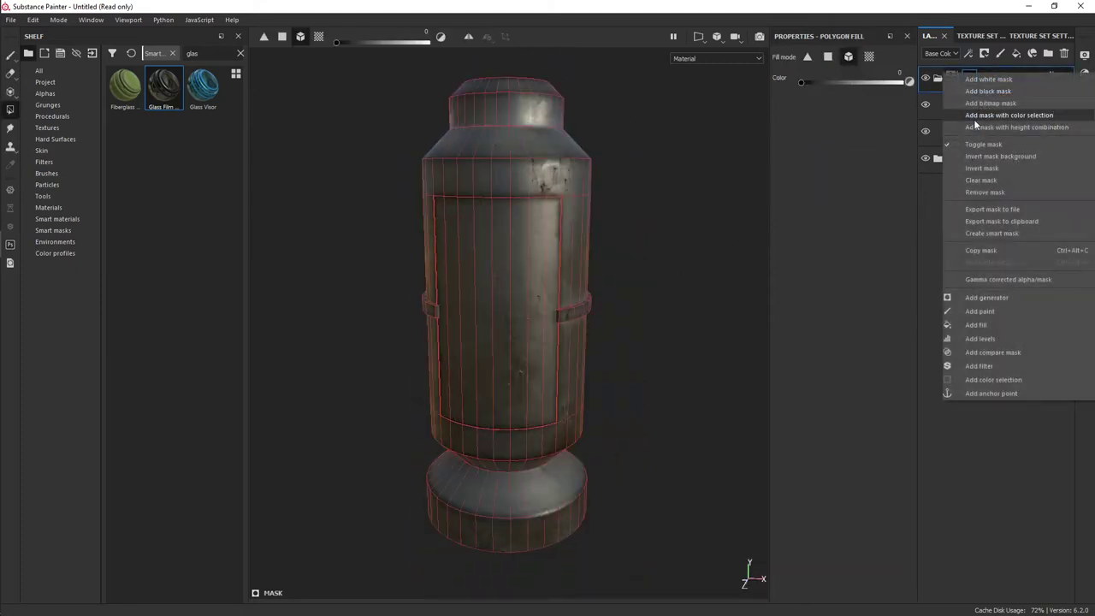
left_click(983, 192)
right_click(979, 75)
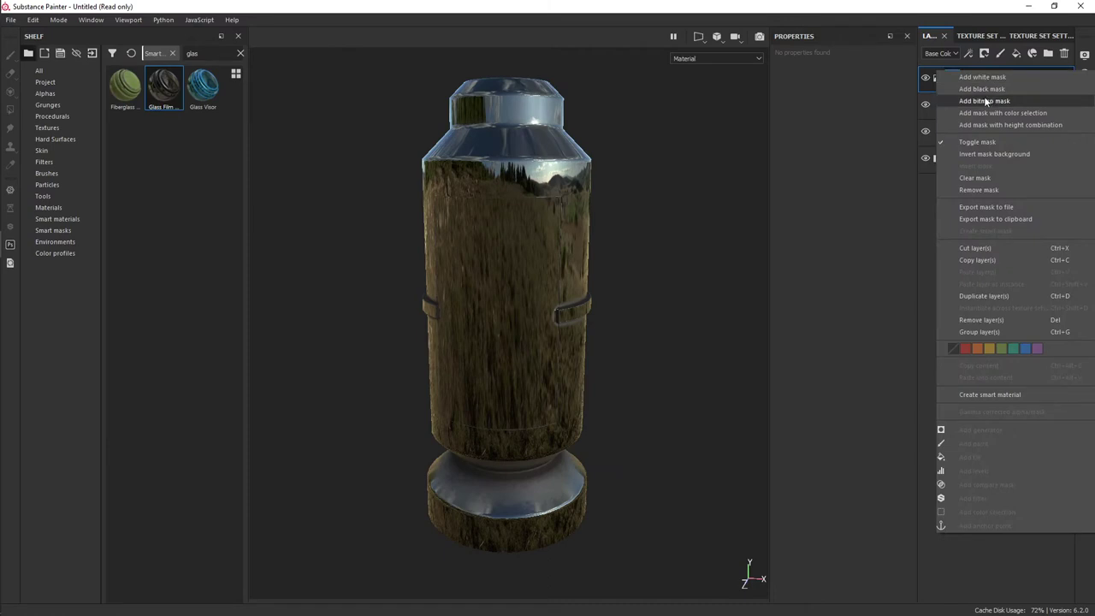
left_click(858, 98)
- Re-add an ID colour-selection mask to pick the blue window colour (R41 G76 B113)
left_click(984, 53)
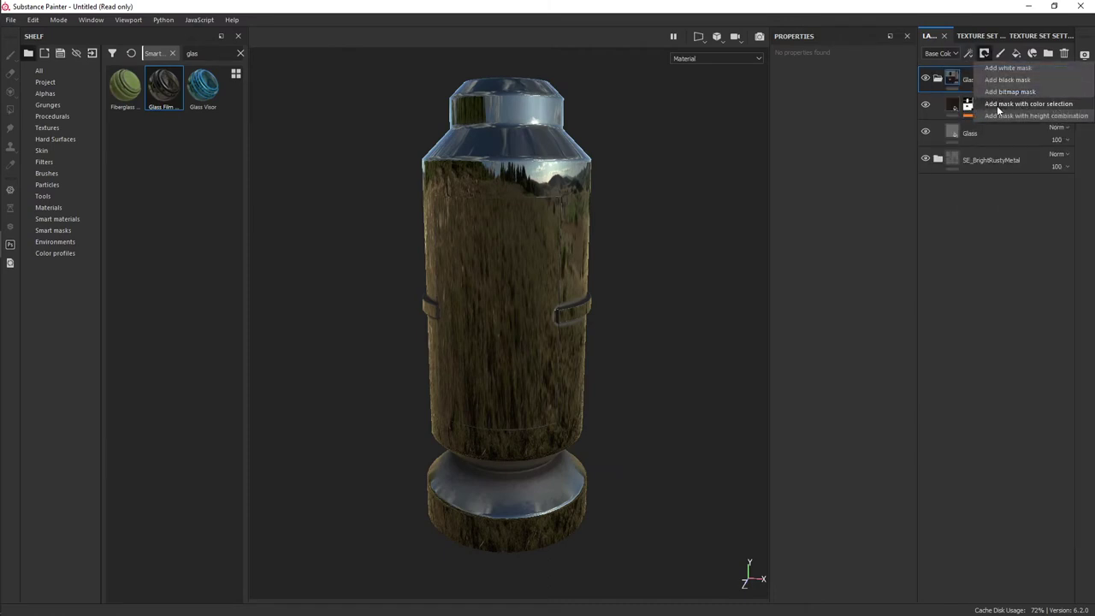
left_click(1048, 103)
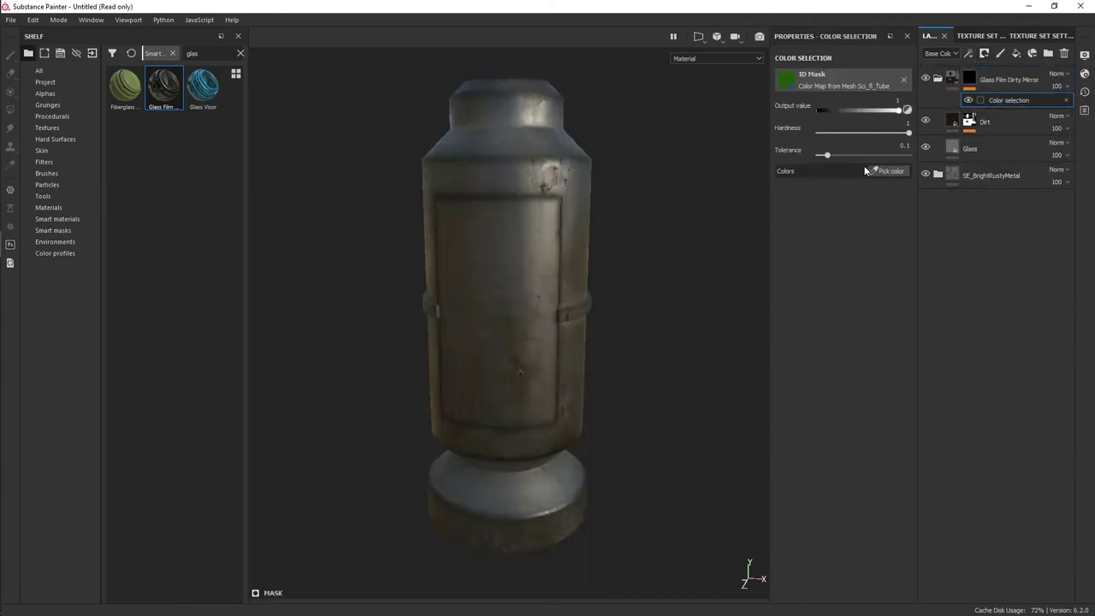
left_click(894, 172)
mouse_move(647, 252)
left_mouse_down("alt")
mouse_move(501, 269)
mouse_move(738, 259)
left_mouse_up("alt")
right_click_drag(738, 259, 518, 254, "alt")
mouse_move(519, 254)
left_mouse_down("alt")
mouse_move(592, 240)
mouse_move(473, 310)
mouse_move(567, 245)
left_mouse_up("alt")
left_click_drag(501, 262, 688, 250, "alt")
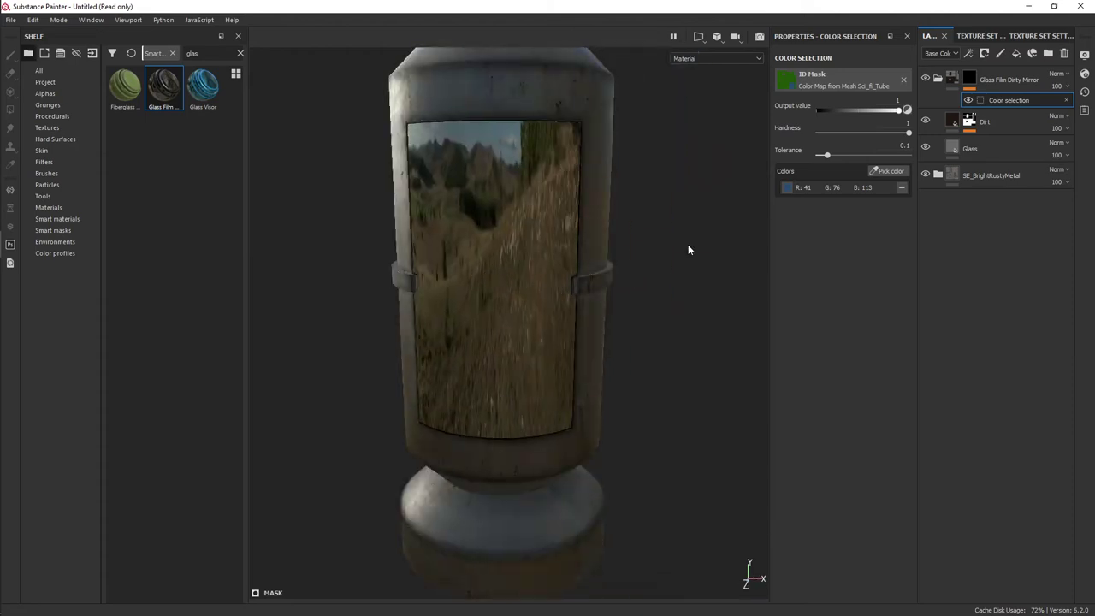
- Add an Opacity channel in Texture Set Settings, then return to the layer stack
left_click(1040, 36)
left_click(1053, 208)
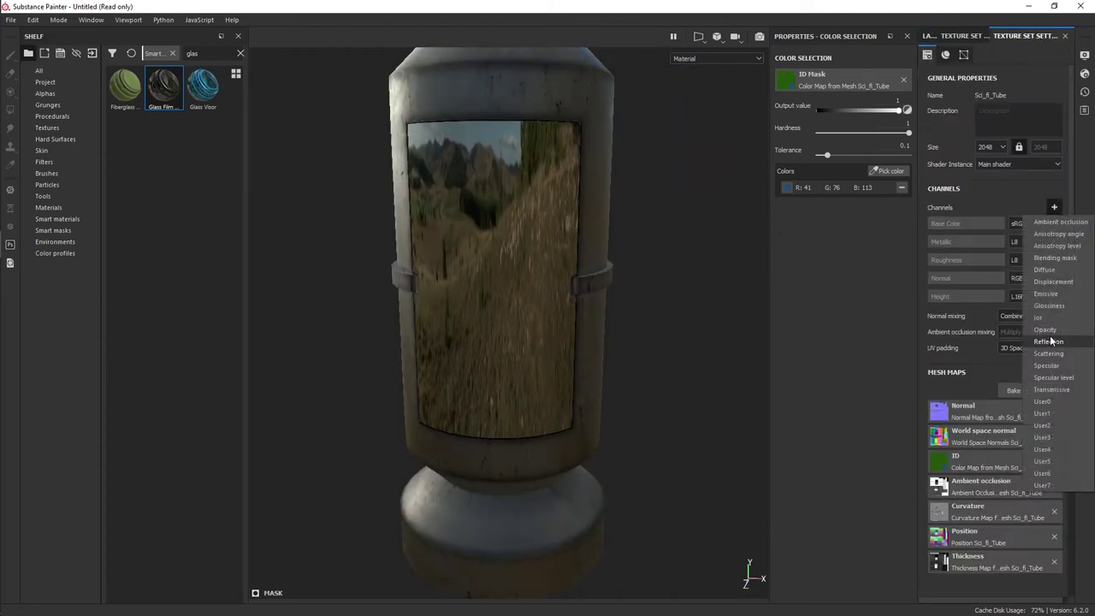
left_click(1046, 330)
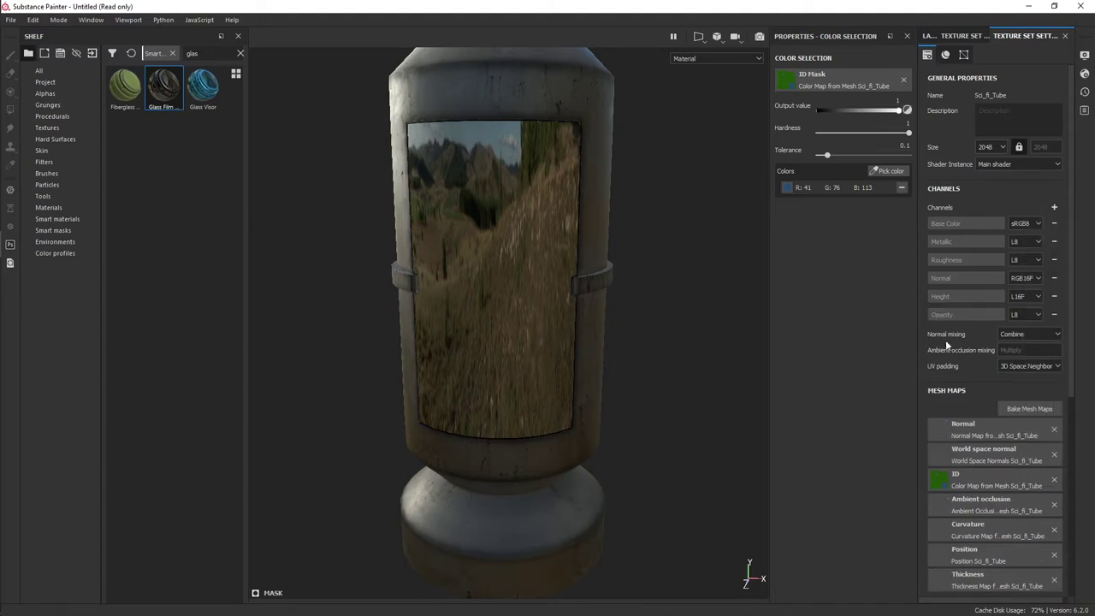
mouse_move(566, 258)
left_mouse_down("alt")
mouse_move(654, 236)
mouse_move(811, 307)
left_mouse_up("alt")
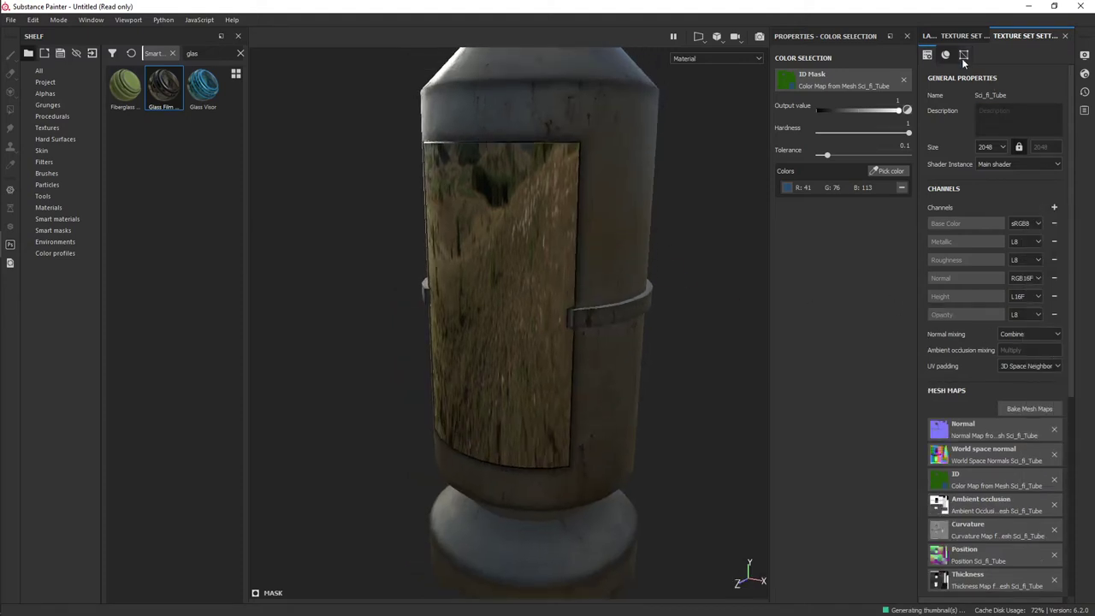
left_click(929, 36)
left_click(966, 37)
left_click(929, 36)
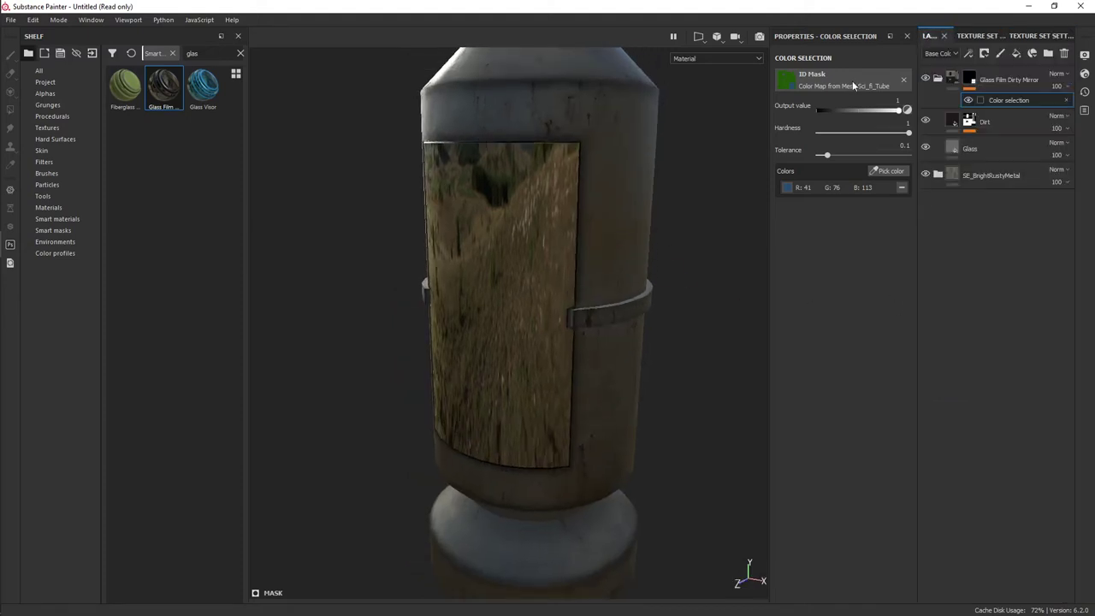
mouse_move(531, 252)
left_mouse_down("alt")
mouse_move(611, 191)
mouse_move(556, 237)
mouse_move(516, 251)
left_mouse_up("alt")
right_click_drag(516, 251, 1074, 127, "shift")
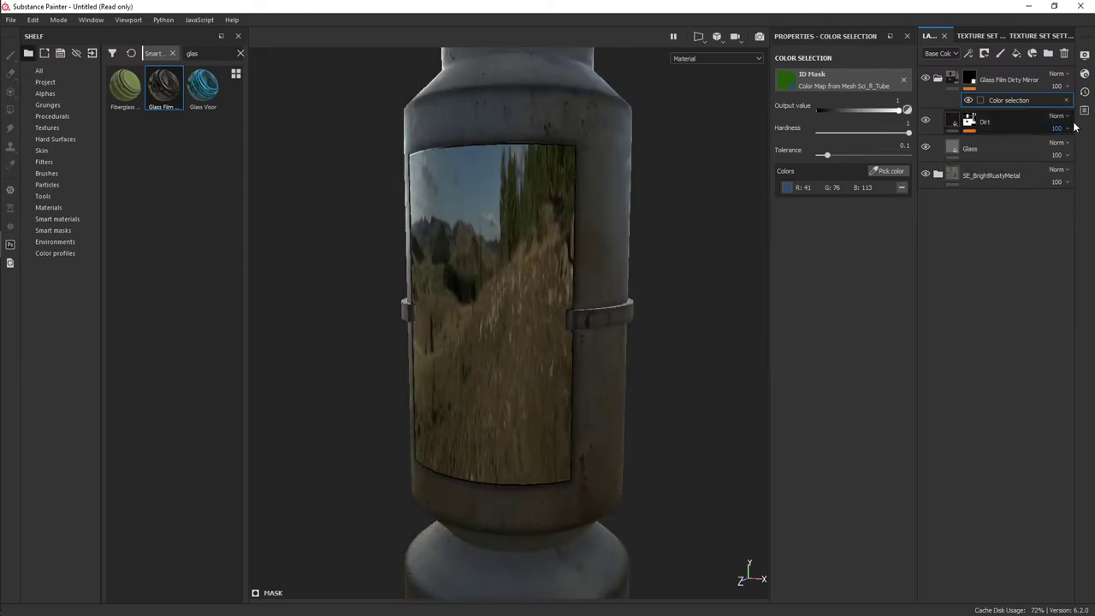
- Change the shader preset from pbr-metal-rough to pbr-metal-rough-with-alpha-blending and close Shader Settings
left_click(1084, 75)
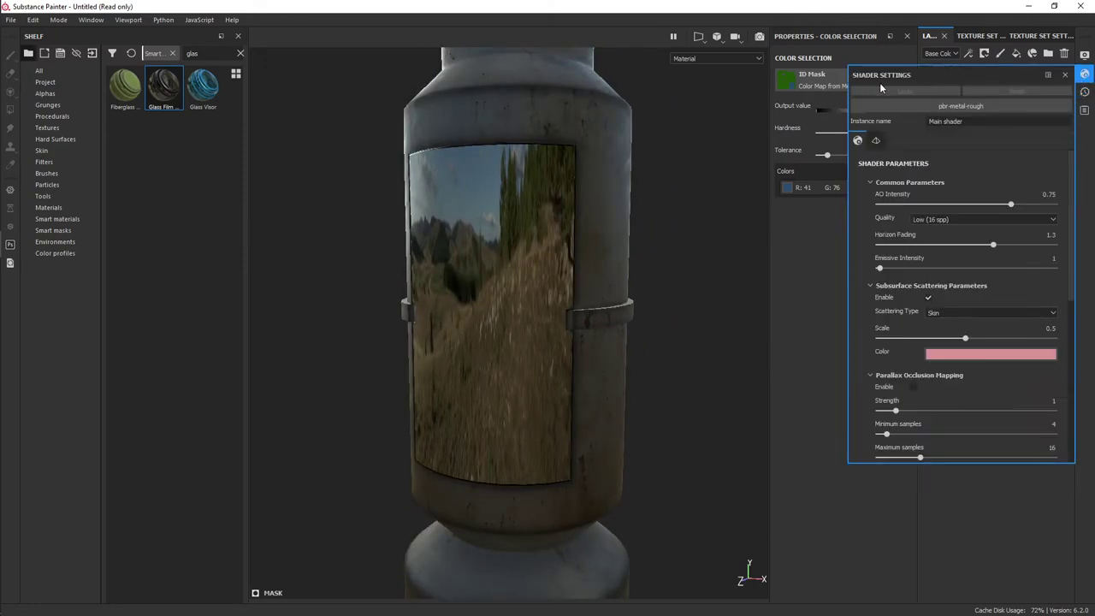
left_click(924, 107)
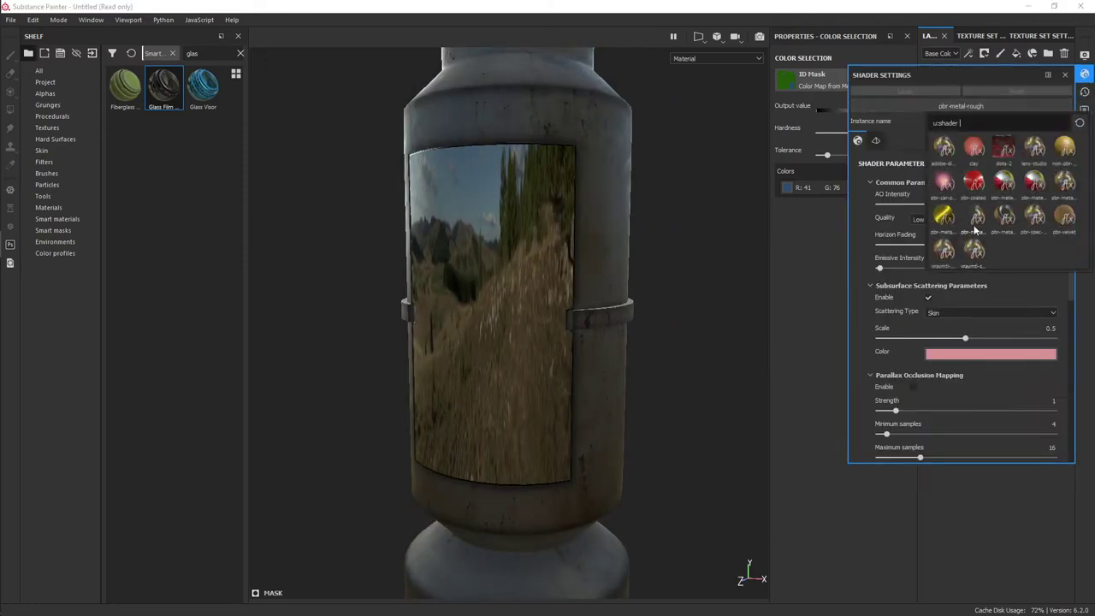
mouse_move(975, 221)
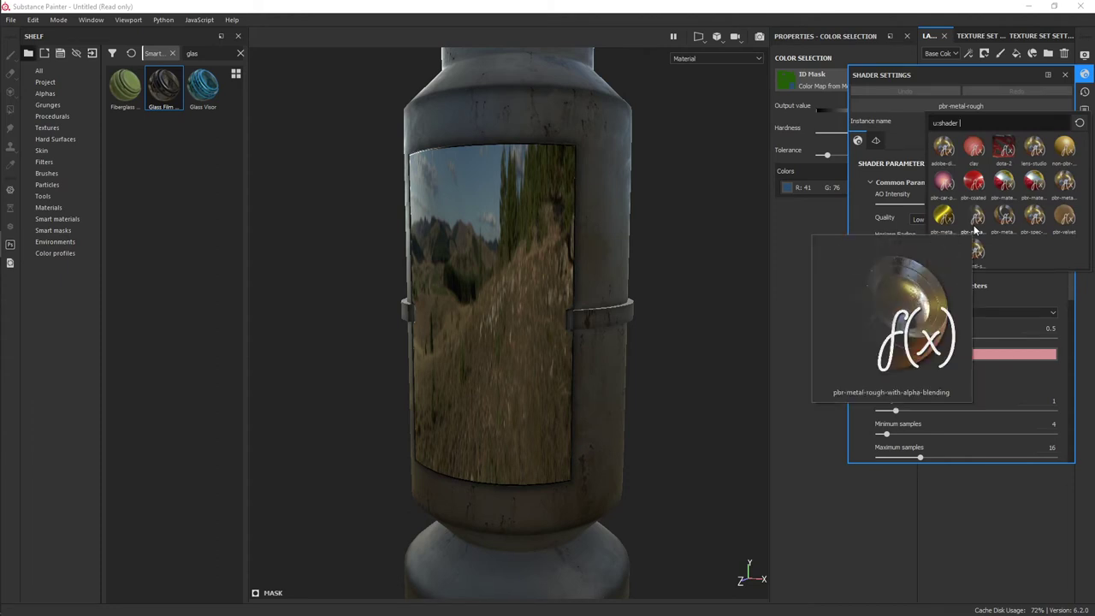
left_click(975, 229)
mouse_move(586, 416)
left_mouse_down("alt")
mouse_move(597, 360)
mouse_move(694, 355)
mouse_move(616, 367)
mouse_move(590, 387)
left_mouse_up("alt")
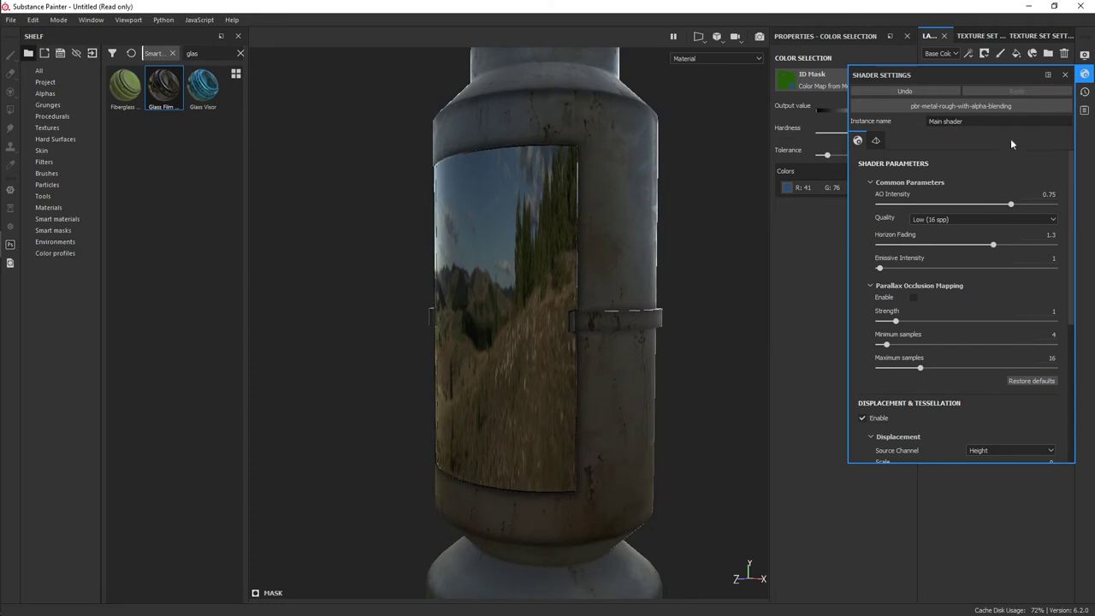
left_click(1063, 76)
mouse_move(685, 342)
left_mouse_down("alt")
mouse_move(716, 303)
mouse_move(659, 482)
mouse_move(578, 402)
left_mouse_up("alt")
- Select the Glass fill layer to edit its properties, with Opacity currently at 0.7
scroll(561, 381, "down", 3)
scroll(536, 424, "up", 4)
scroll(538, 432, "up", 4)
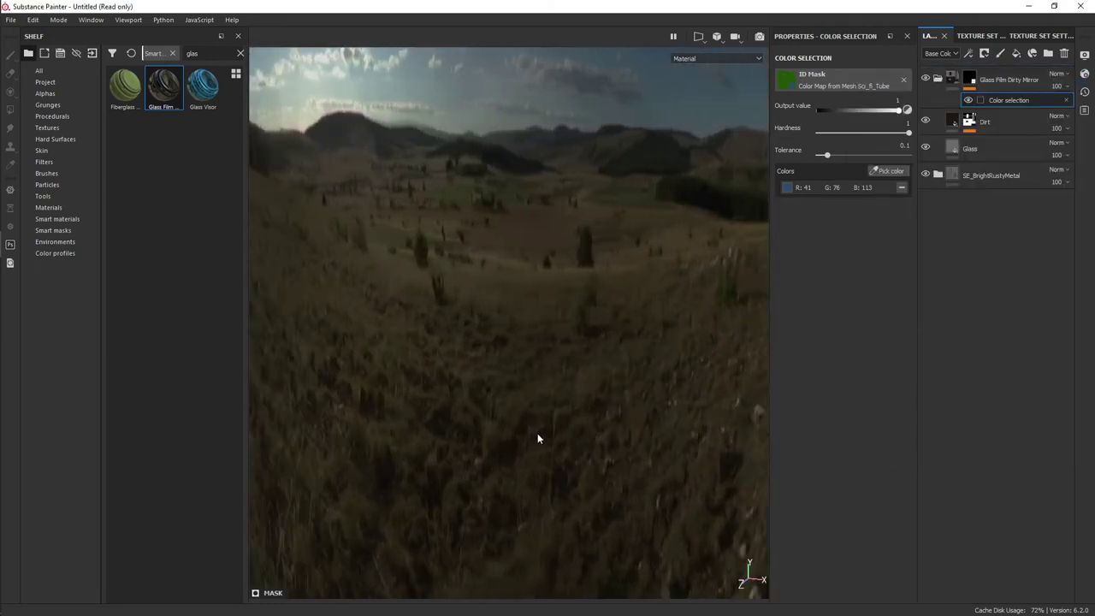
scroll(543, 428, "up", 3)
scroll(548, 425, "down", 1)
scroll(559, 415, "down", 1)
scroll(567, 418, "down", 2)
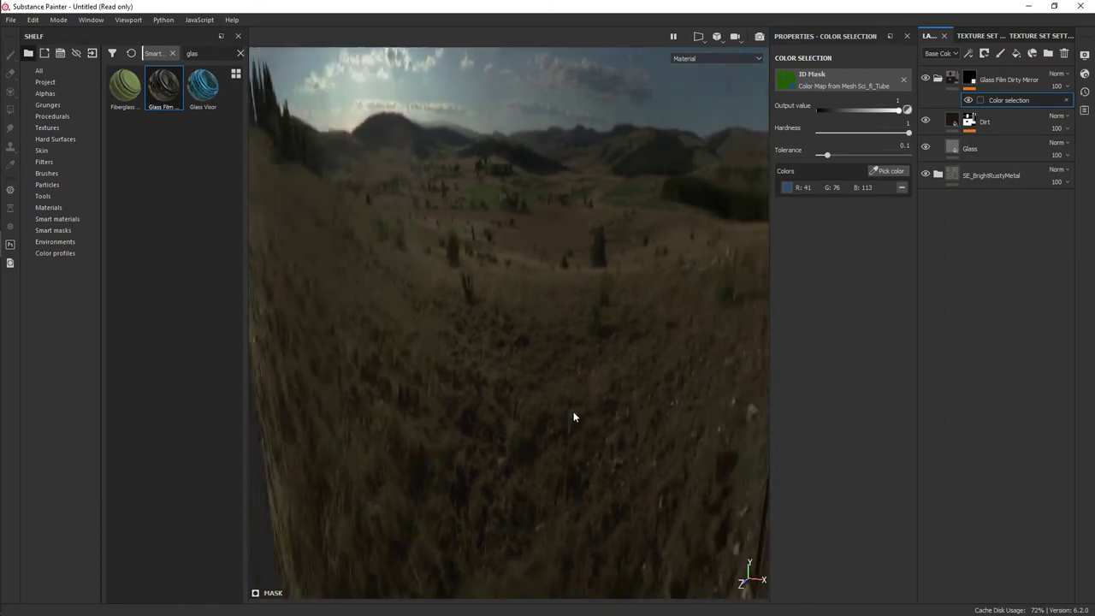
scroll(574, 418, "down", 2)
scroll(578, 412, "down", 2)
mouse_move(533, 384)
left_mouse_down("alt")
mouse_move(572, 360)
mouse_move(696, 354)
mouse_move(641, 356)
left_mouse_up("alt")
right_click_drag(642, 356, 646, 363, "shift")
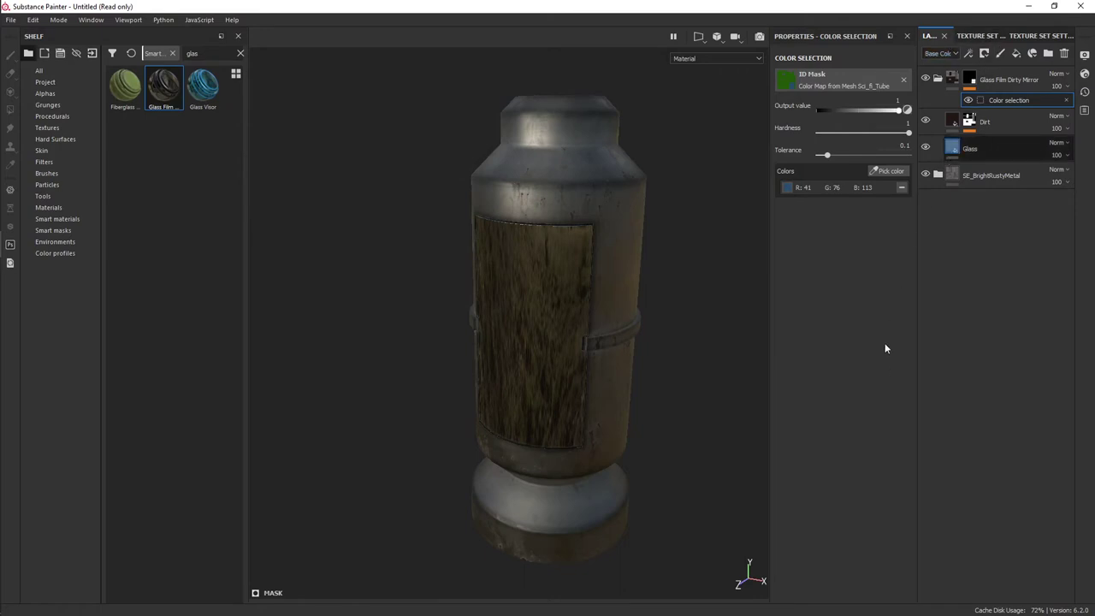
left_click(953, 150)
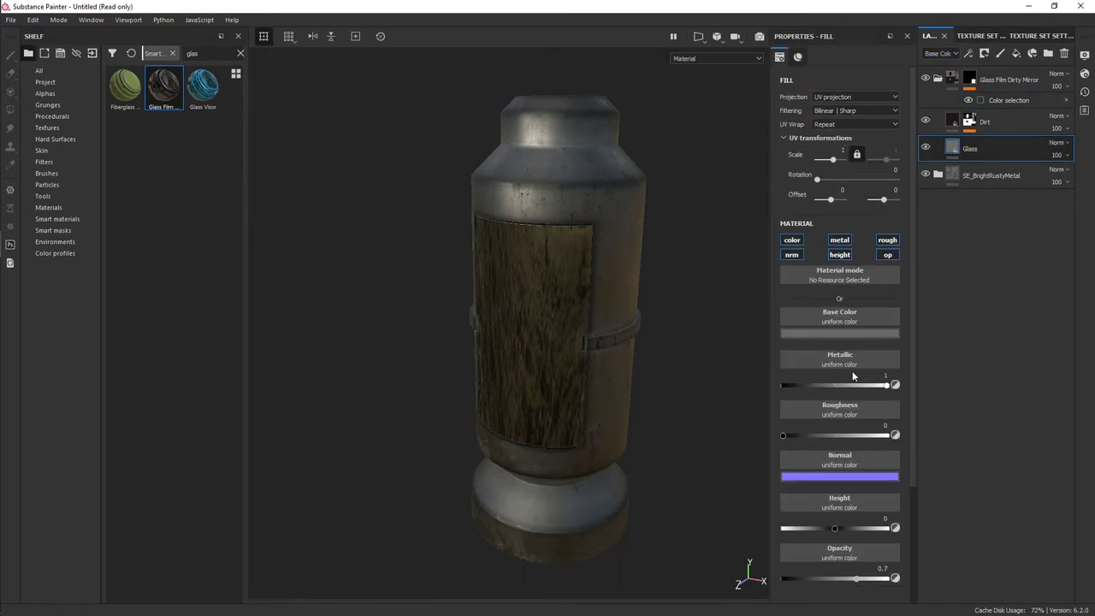
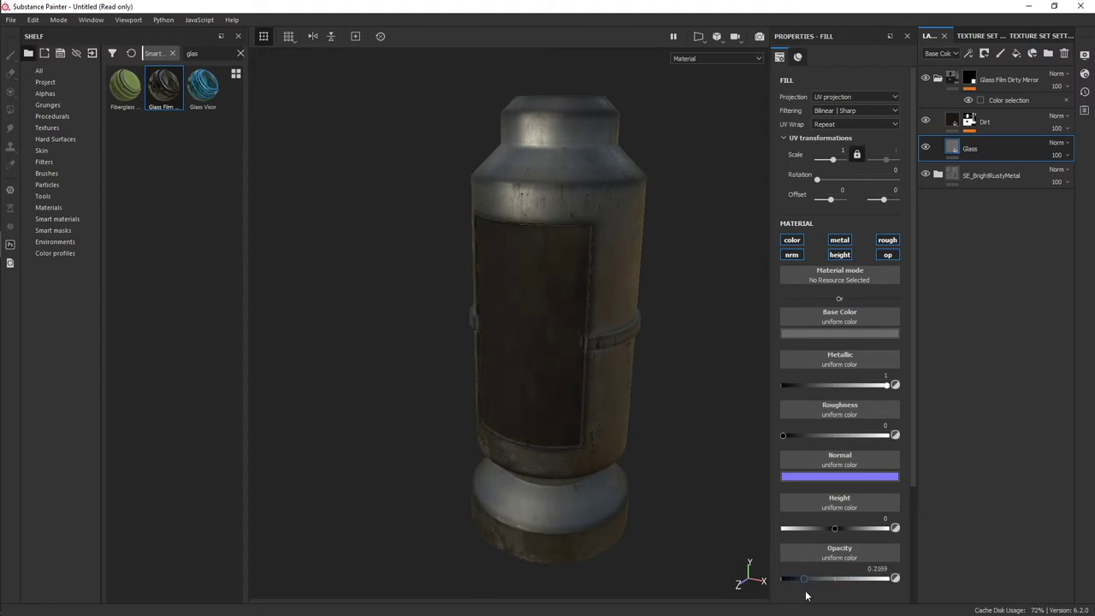
- Zoom and orbit around the canister to inspect the wooden window and its sky reflection
mouse_move(582, 501)
right_mouse_down("alt")
mouse_move(464, 559)
mouse_move(476, 448)
mouse_move(496, 479)
mouse_move(506, 462)
mouse_move(488, 460)
right_mouse_up("alt")
mouse_move(487, 460)
left_mouse_down("alt")
mouse_move(420, 479)
mouse_move(276, 487)
mouse_move(188, 462)
mouse_move(576, 300)
mouse_move(499, 276)
mouse_move(553, 321)
mouse_move(728, 313)
mouse_move(542, 299)
mouse_move(637, 291)
mouse_move(677, 214)
mouse_move(481, 245)
mouse_move(447, 188)
mouse_move(465, 219)
mouse_move(501, 202)
mouse_move(582, 308)
mouse_move(391, 210)
mouse_move(524, 349)
mouse_move(470, 305)
mouse_move(550, 340)
mouse_move(403, 339)
mouse_move(589, 303)
mouse_move(476, 251)
mouse_move(589, 316)
mouse_move(607, 347)
mouse_move(653, 345)
mouse_move(602, 334)
left_mouse_up("alt")
middle_click_drag(602, 335, 600, 321, "alt")
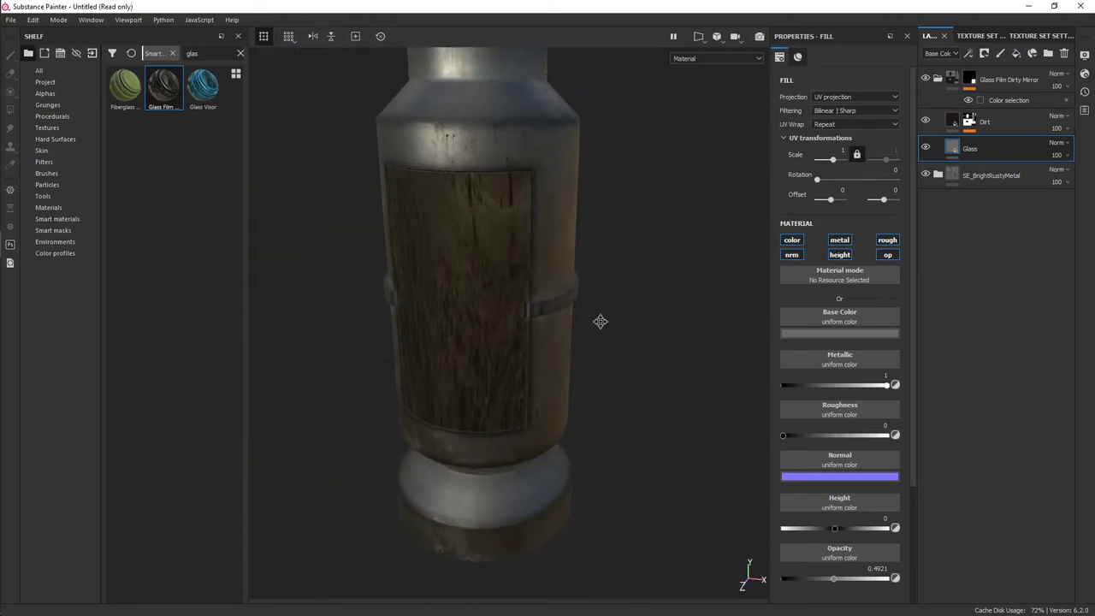
mouse_move(600, 322)
left_mouse_down("alt")
mouse_move(650, 315)
mouse_move(582, 313)
mouse_move(614, 306)
mouse_move(675, 371)
mouse_move(579, 245)
mouse_move(509, 295)
mouse_move(649, 277)
left_mouse_up("alt")
- Cycle through the F1, F2 and F3 viewport layouts, ending in the 3D-only view
key("F3")
key("F1")
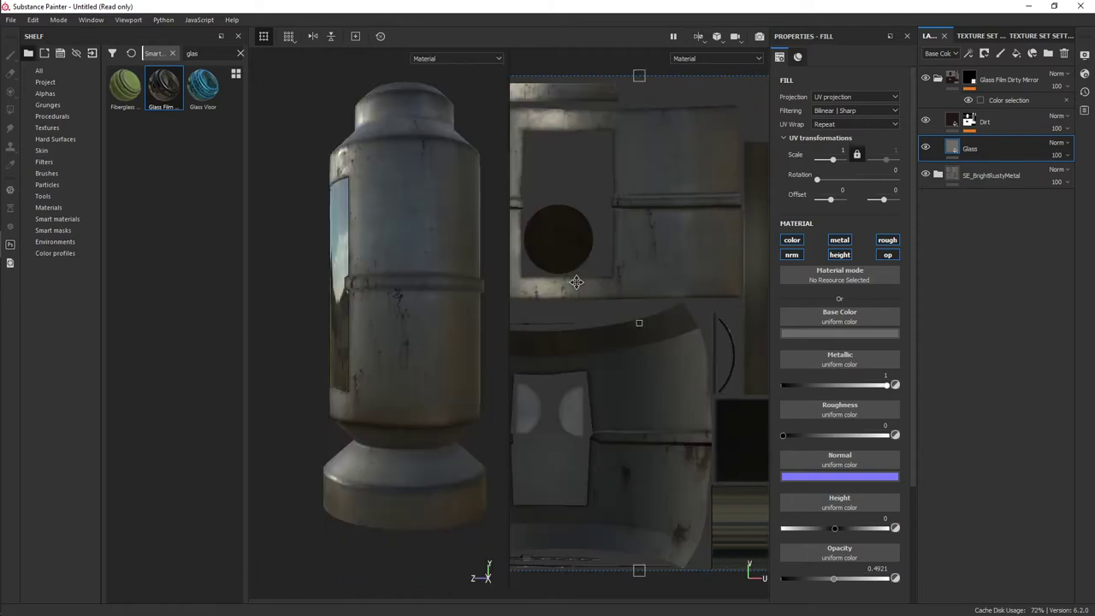
key("F3")
key("F1")
key("F2")
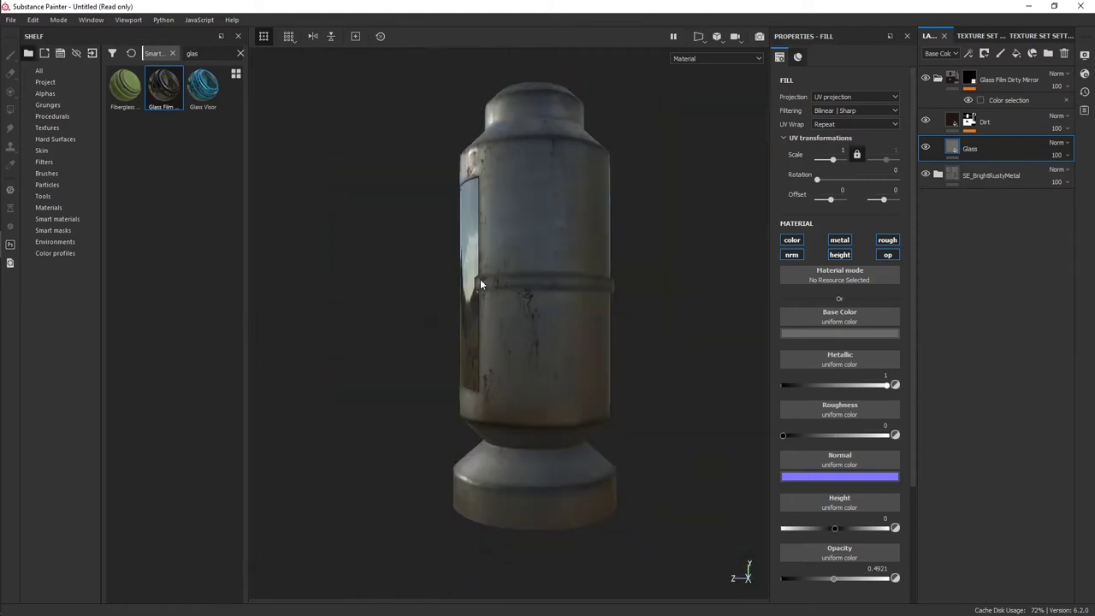
key("F3")
key("F1")
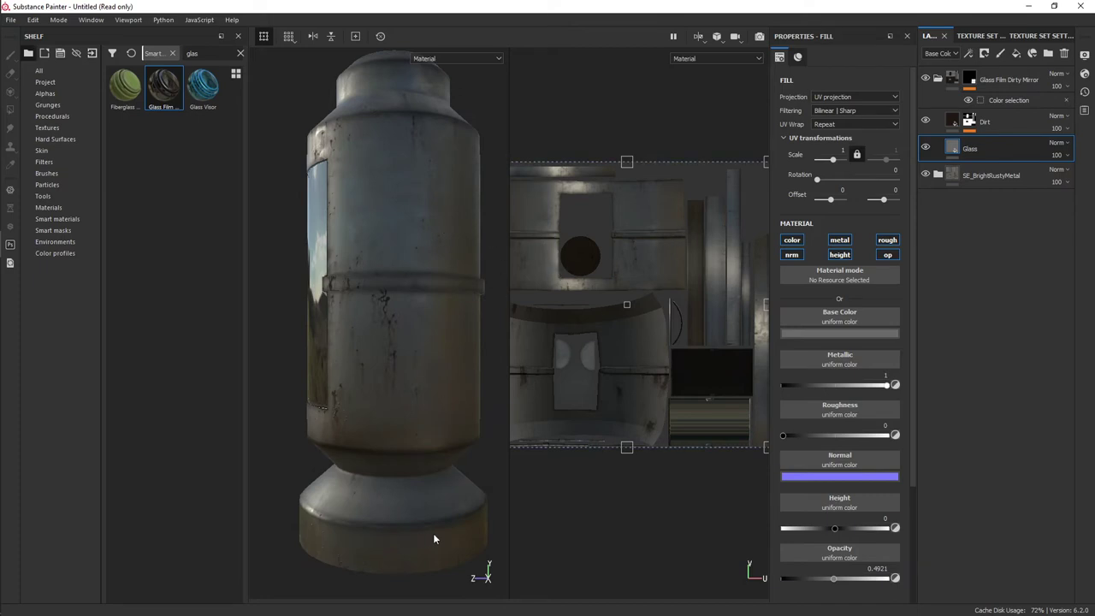
key("F2")
- Orbit the canister, then switch to the UV-only view and pan the texture layout
mouse_move(430, 423)
left_mouse_down("alt")
mouse_move(597, 398)
mouse_move(520, 406)
mouse_move(630, 305)
mouse_move(512, 381)
left_mouse_up("alt")
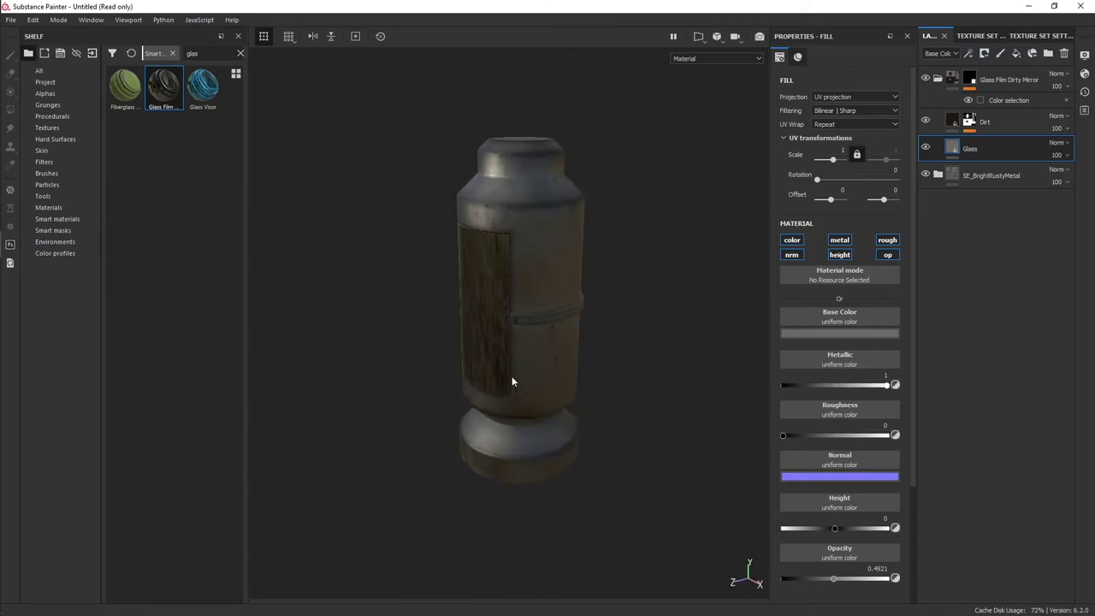
mouse_move(601, 436)
left_mouse_down("alt")
mouse_move(536, 497)
mouse_move(565, 481)
mouse_move(551, 490)
left_mouse_up("alt")
key("F3")
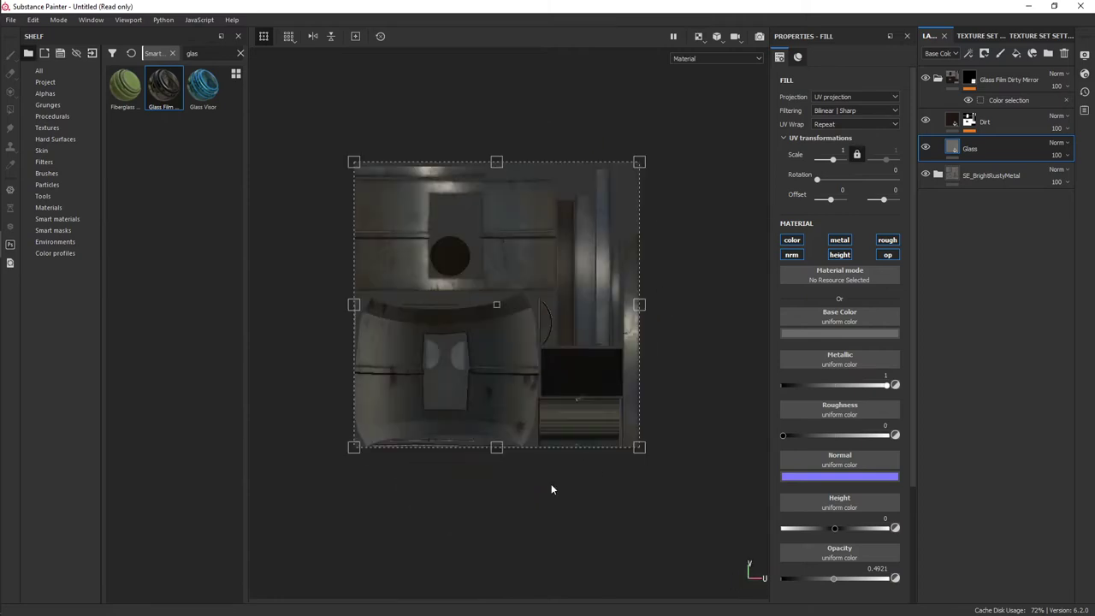
scroll(557, 382, "up", 3)
middle_click_drag(567, 371, 635, 335)
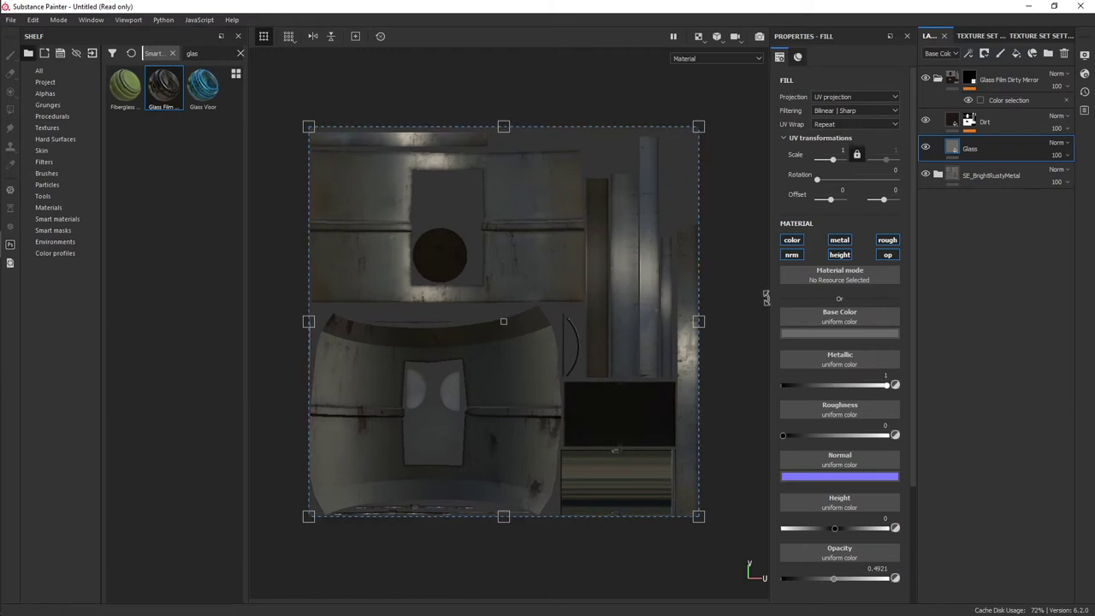
left_click(699, 45)
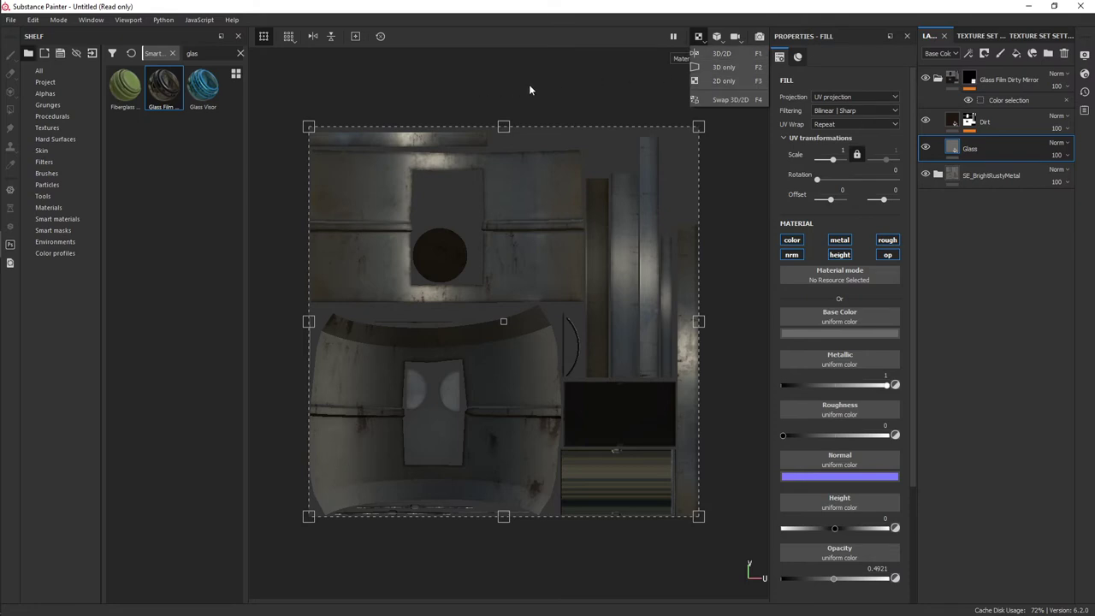
- Show 3D and UV side by side, swap their sides with F4, then return to 3D only
key("F1")
key("F4")
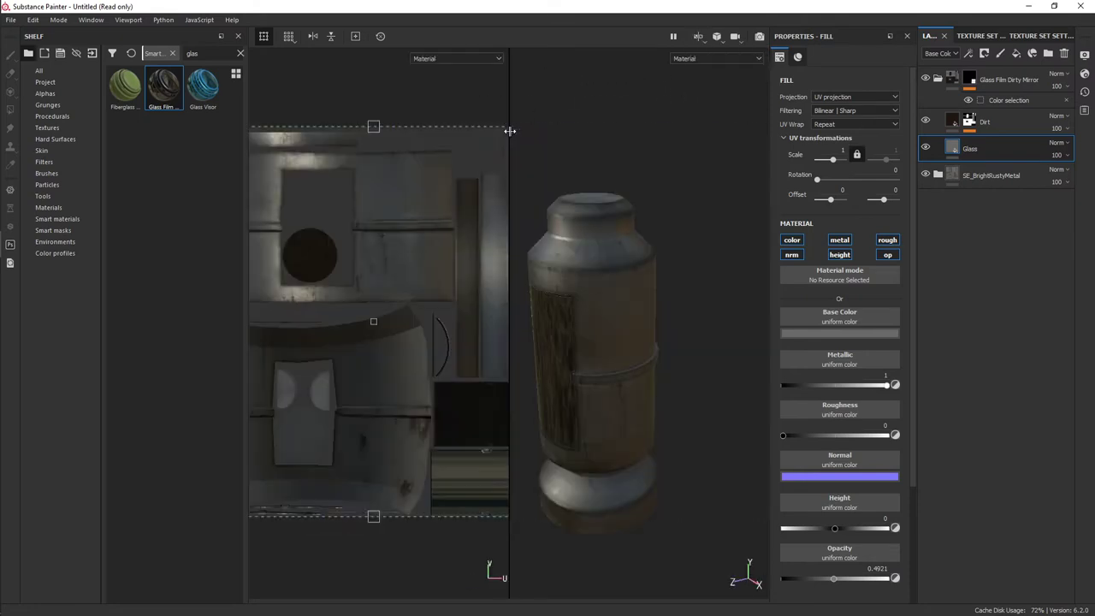
key("F4")
key("F4")
key("F4")
key("F4")
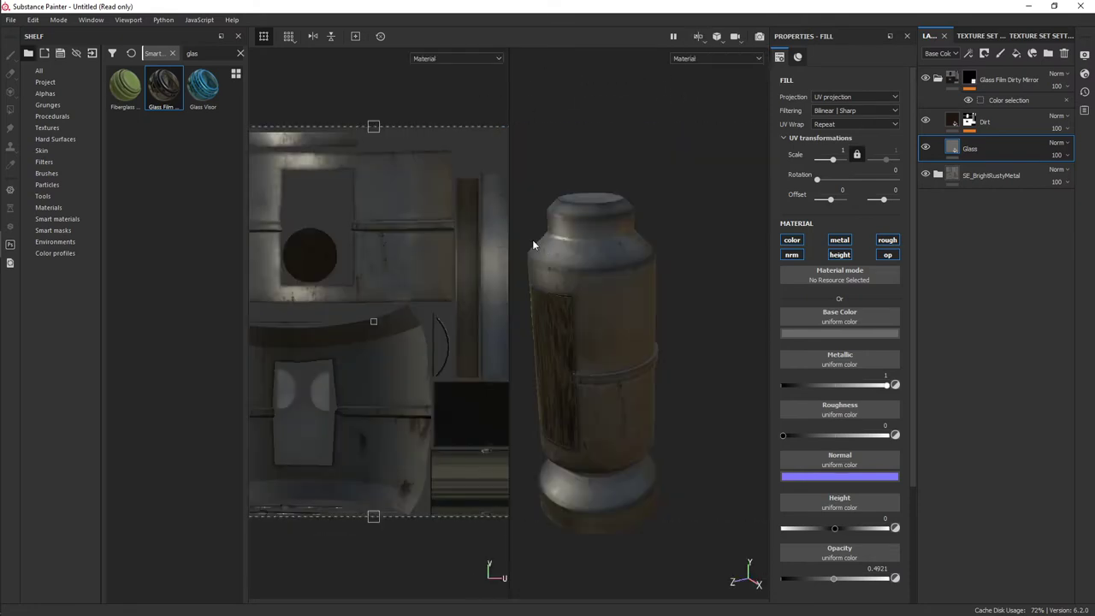
key("F4")
key("F4")
key("F4")
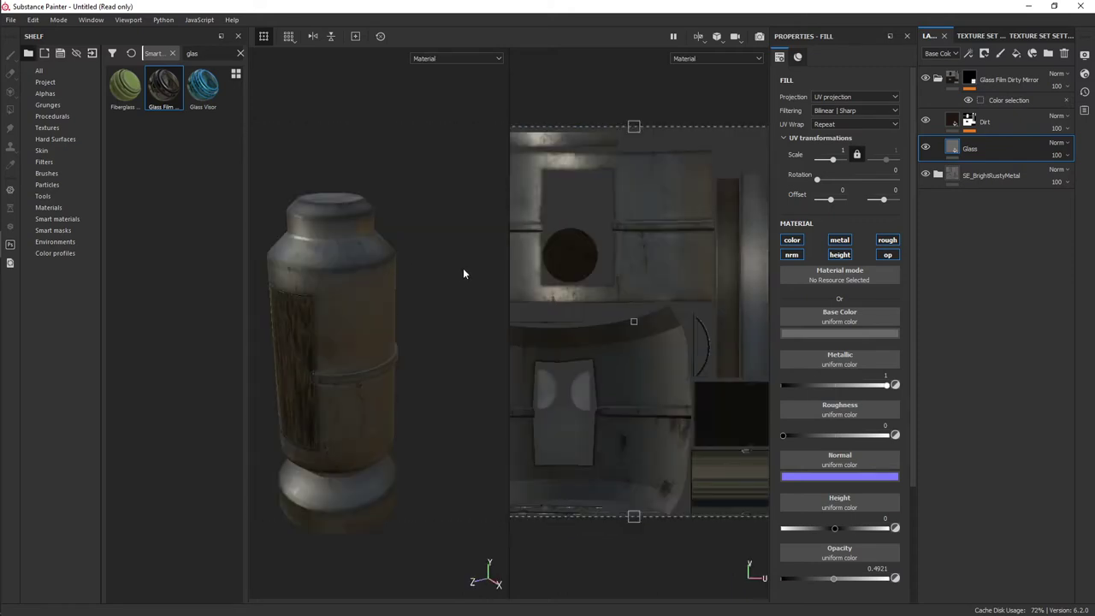
key("F4")
key("F4")
key("F4")
middle_click_drag(617, 339, 642, 317)
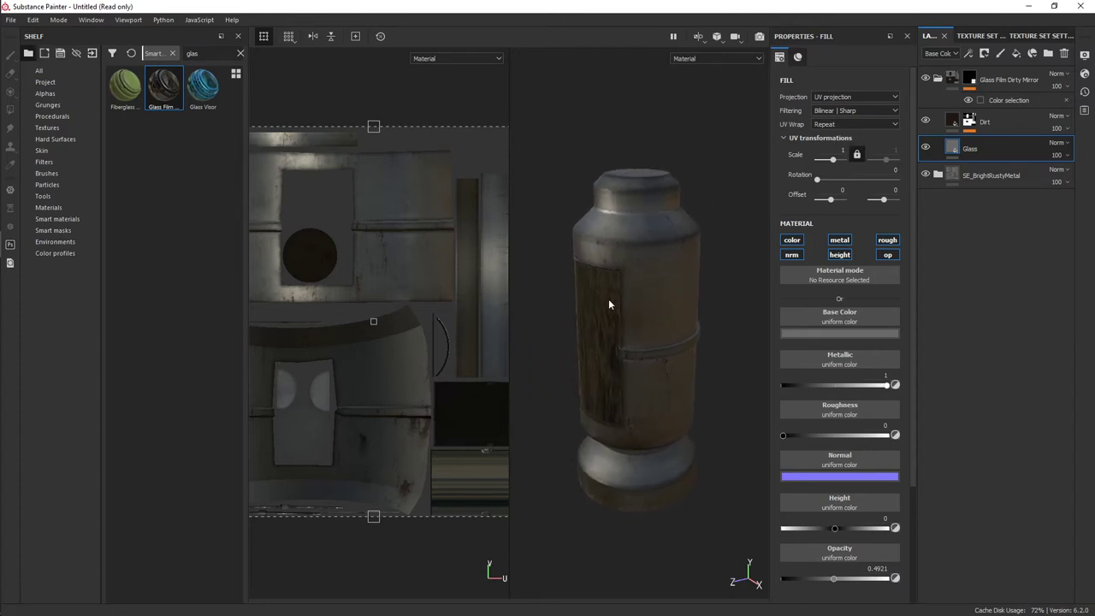
key("F2")
- Frame the canister and orbit around it back to the front glass window
mouse_move(478, 311)
left_mouse_down("alt")
mouse_move(652, 350)
mouse_move(639, 366)
left_mouse_up("alt")
scroll(620, 343, "up", 3)
scroll(632, 325, "up", 3)
scroll(629, 313, "down", 6)
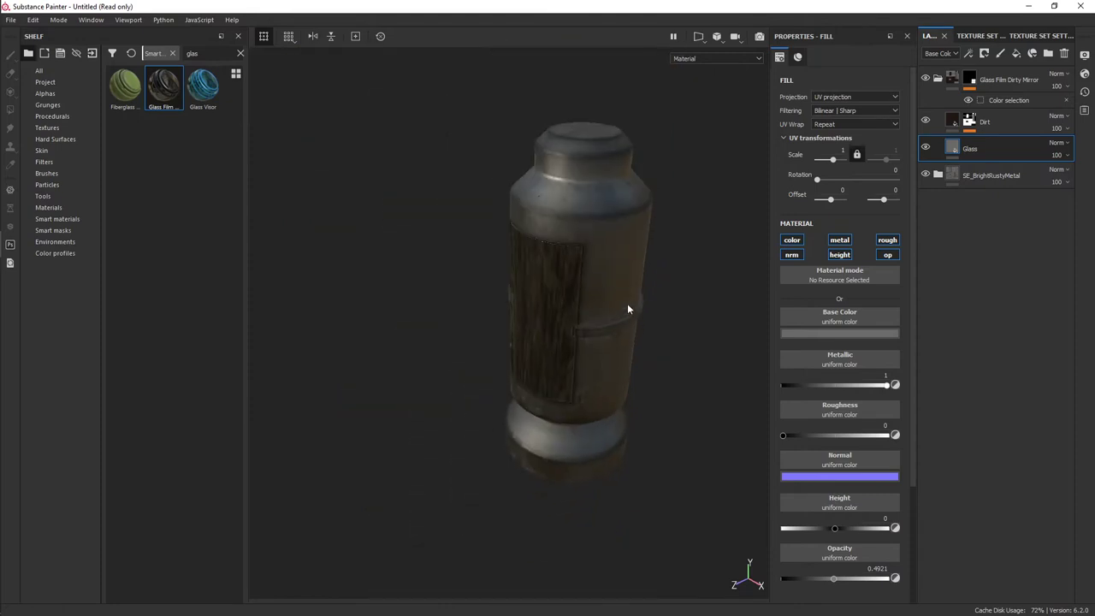
scroll(627, 308, "down", 5)
key("f")
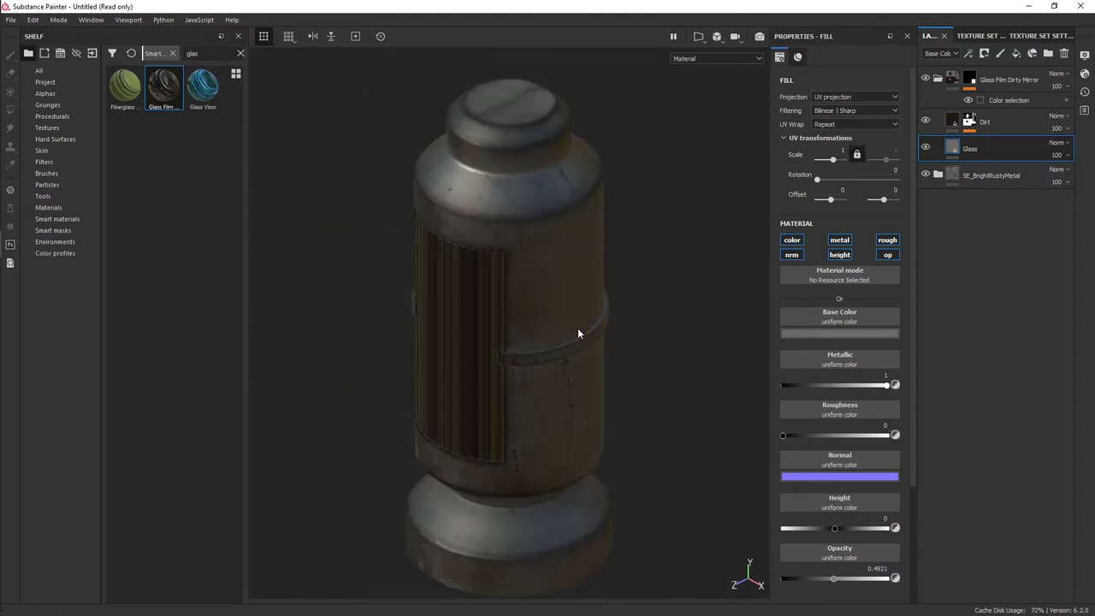
mouse_move(578, 330)
left_mouse_down("alt")
mouse_move(599, 272)
mouse_move(670, 237)
left_mouse_up("alt")
scroll(593, 356, "down", 2)
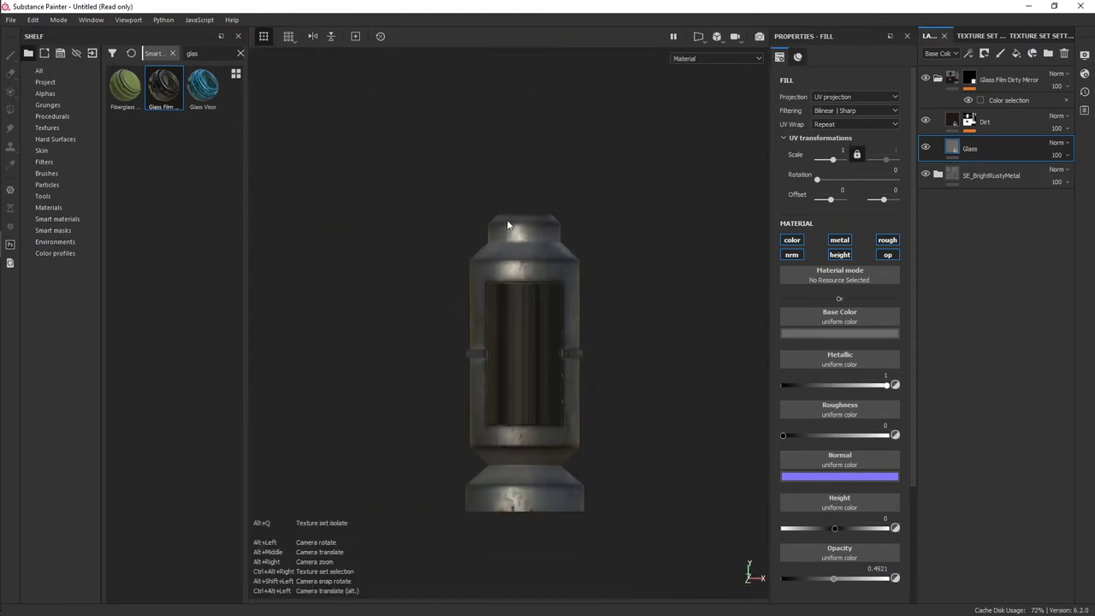
left_click_drag(593, 356, 454, 397, "alt")
left_click_drag(771, 399, 532, 379, "alt")
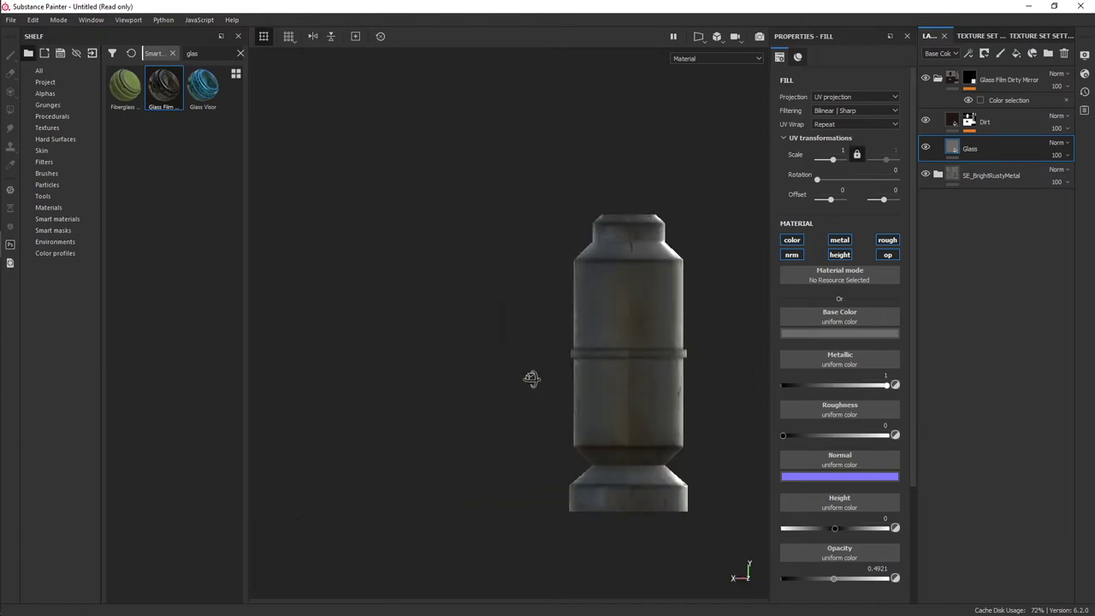
left_click_drag(706, 316, 485, 315, "alt")
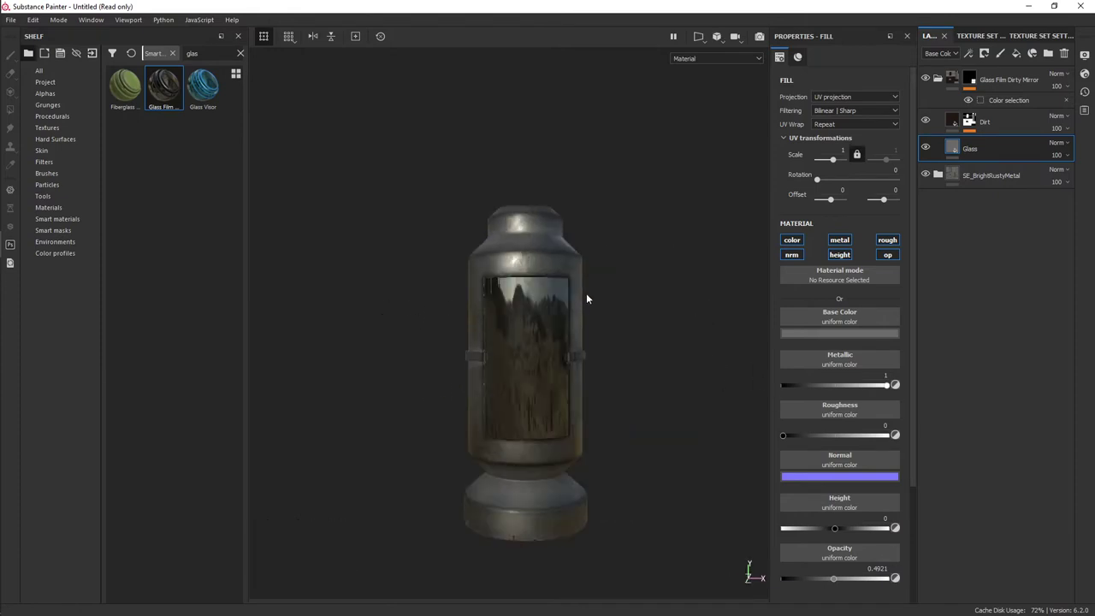
mouse_move(638, 280)
left_mouse_down("alt")
mouse_move(536, 294)
mouse_move(619, 379)
left_mouse_up("alt")
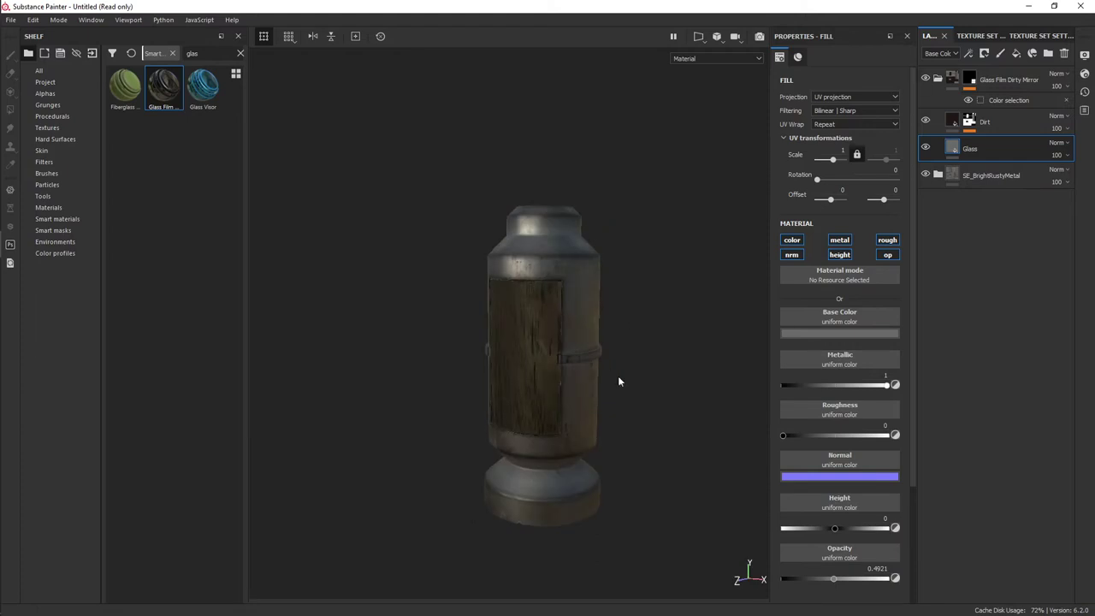
- Switch the shelf to Particles and add a fill layer above the Glass Film Dirty Mirror folder
left_click(43, 196)
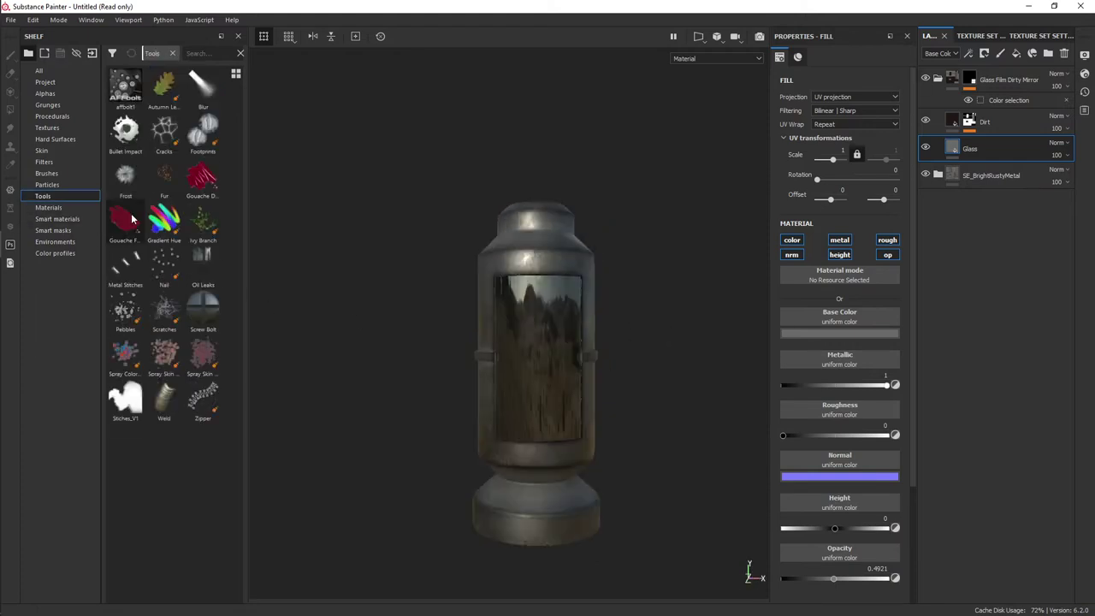
left_click(47, 185)
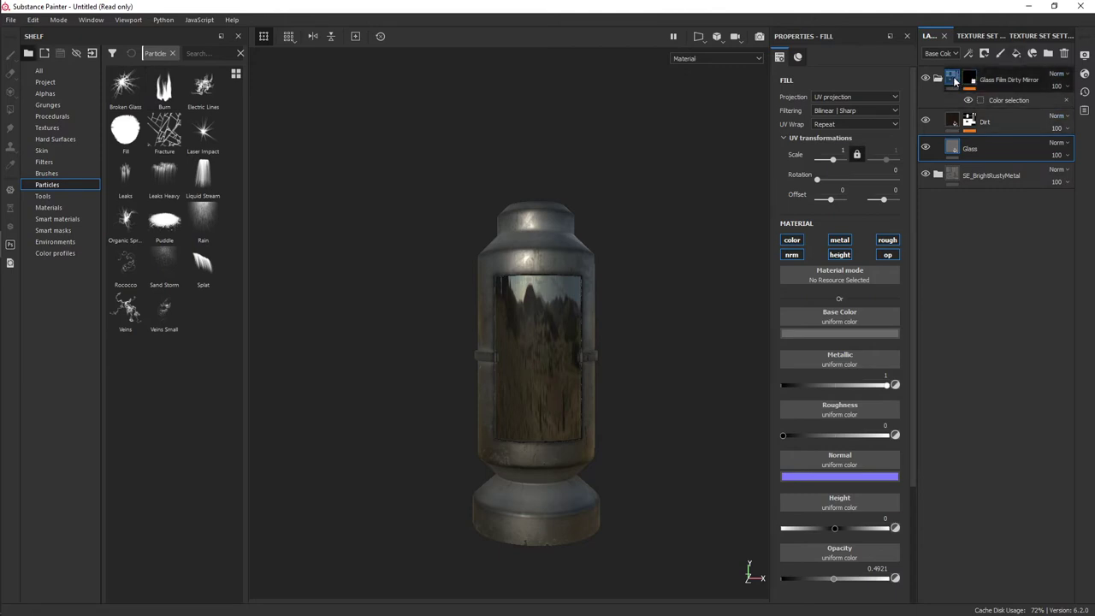
left_click(949, 82)
left_click(1013, 82)
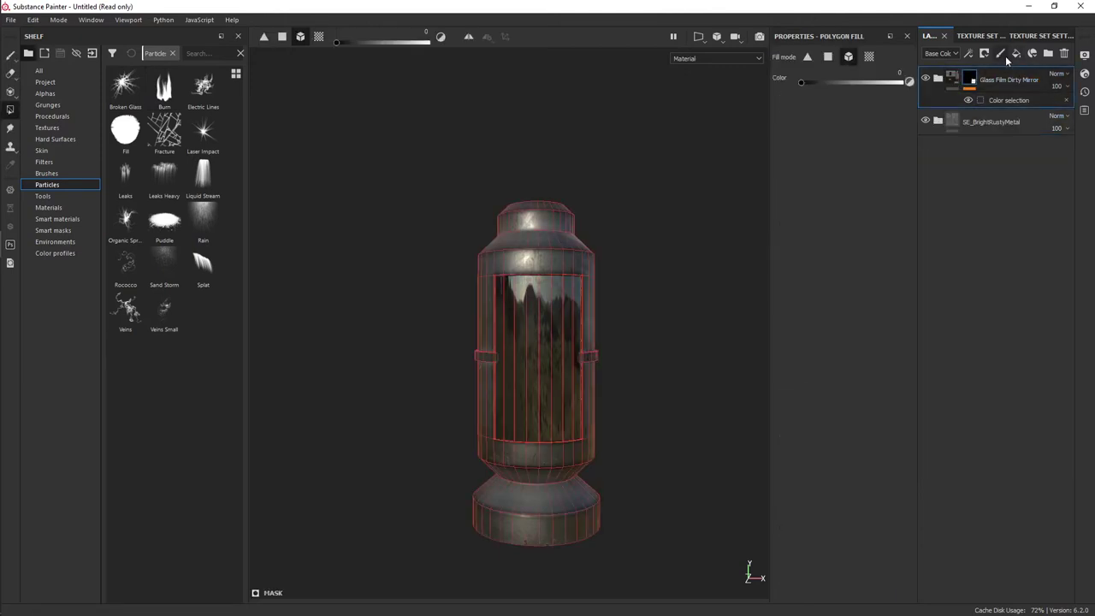
left_click(1015, 53)
- Give Fill layer 1 a black mask, undo the whole-mesh fill, and load the Burn particle brush
left_click_drag(705, 213, 521, 320, "alt")
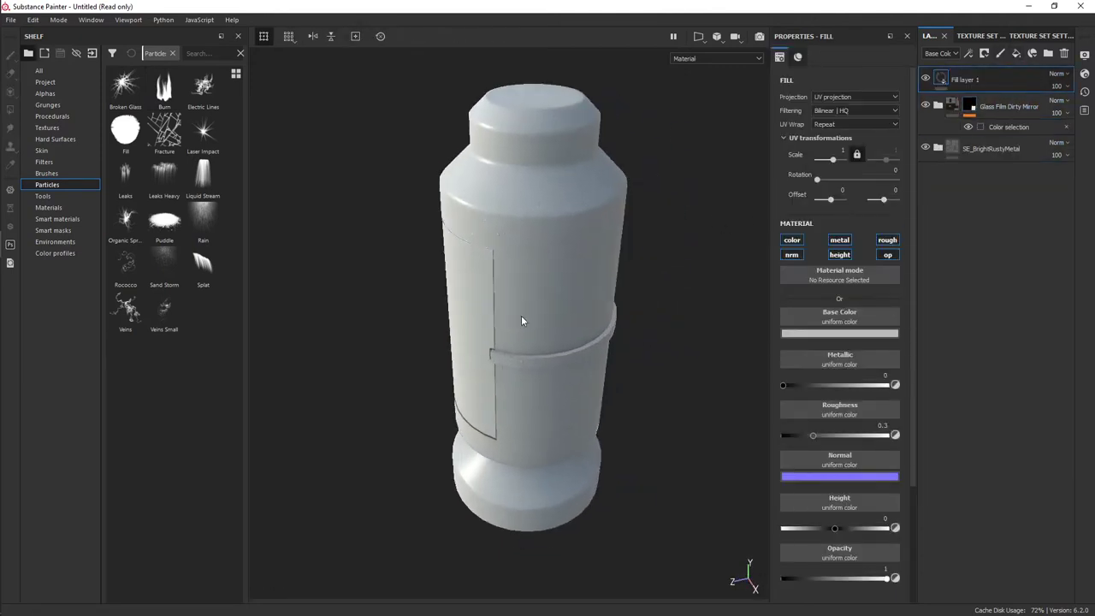
right_click(947, 82)
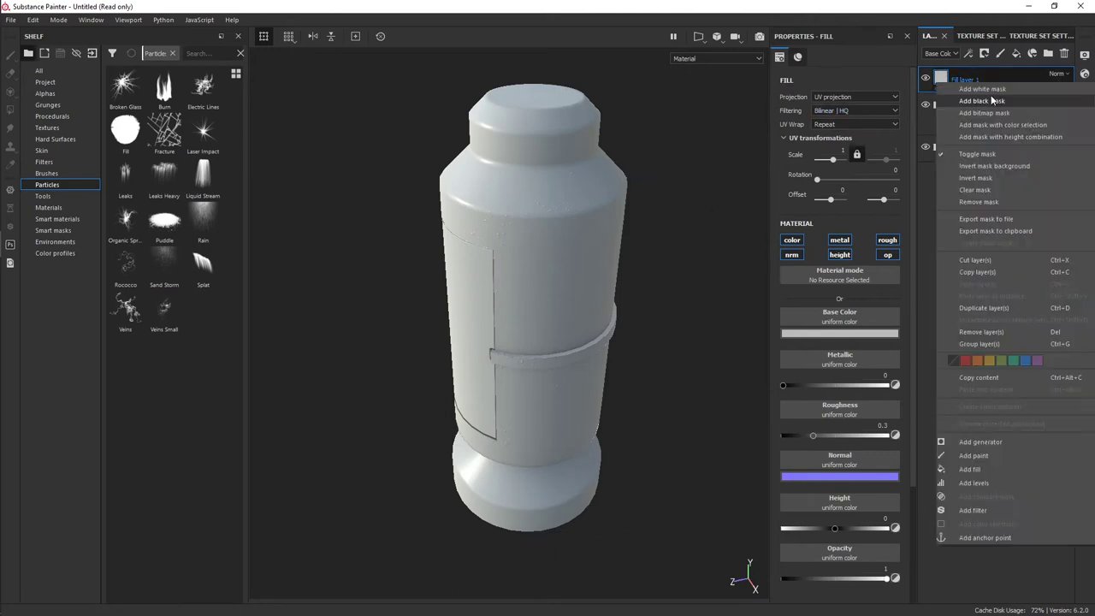
left_click(993, 103)
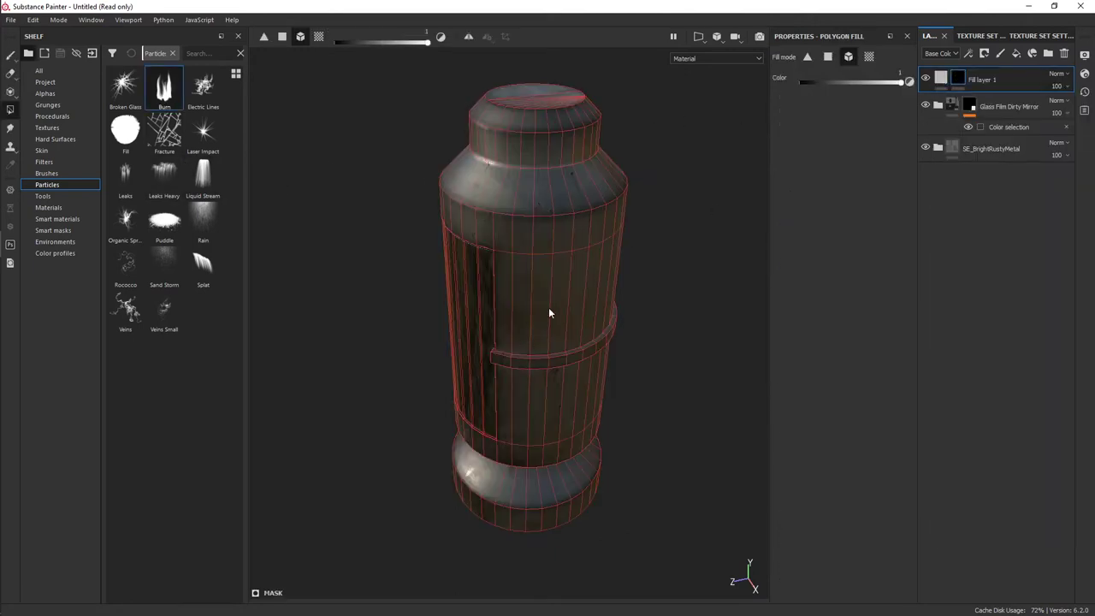
left_click_drag(616, 275, 616, 308)
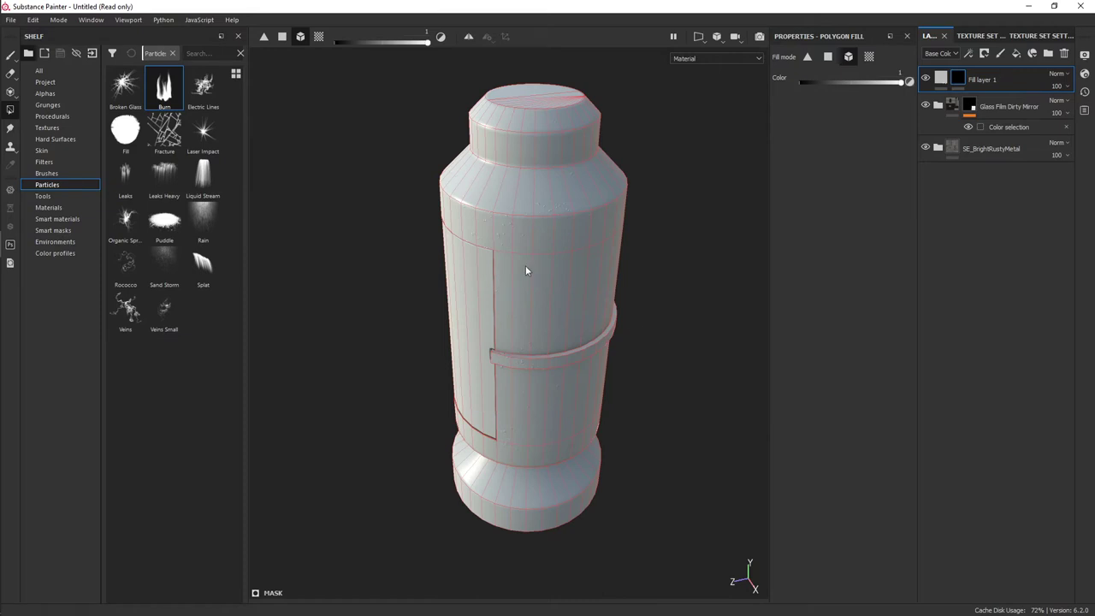
key("ctrl+z")
left_click(164, 86)
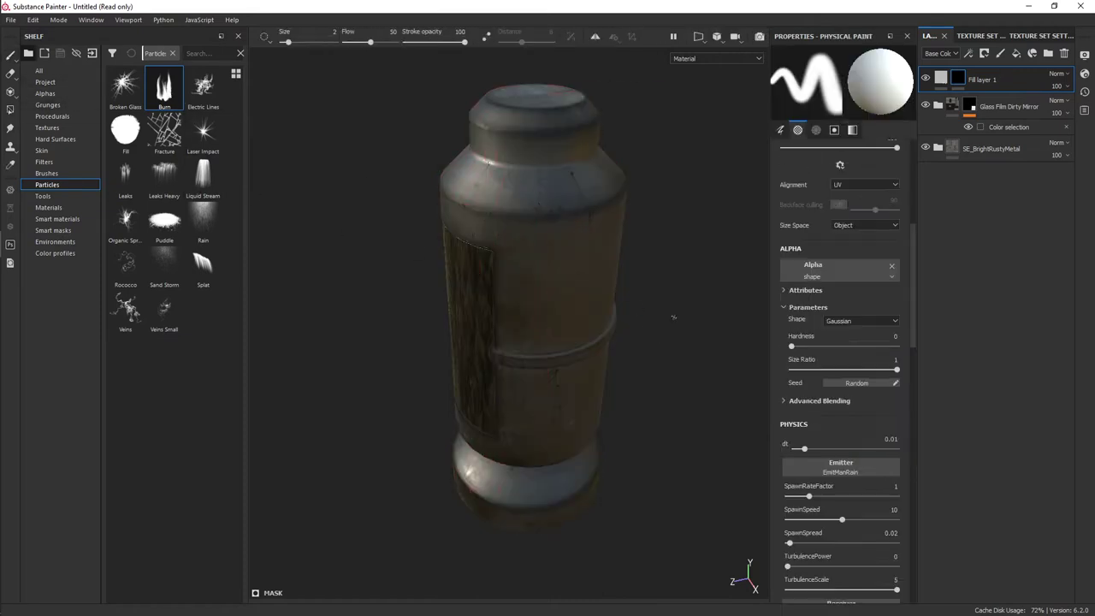
- Spray burn particles across the canister's middle and orbit to inspect the patch
left_click_drag(692, 318, 548, 325, "alt")
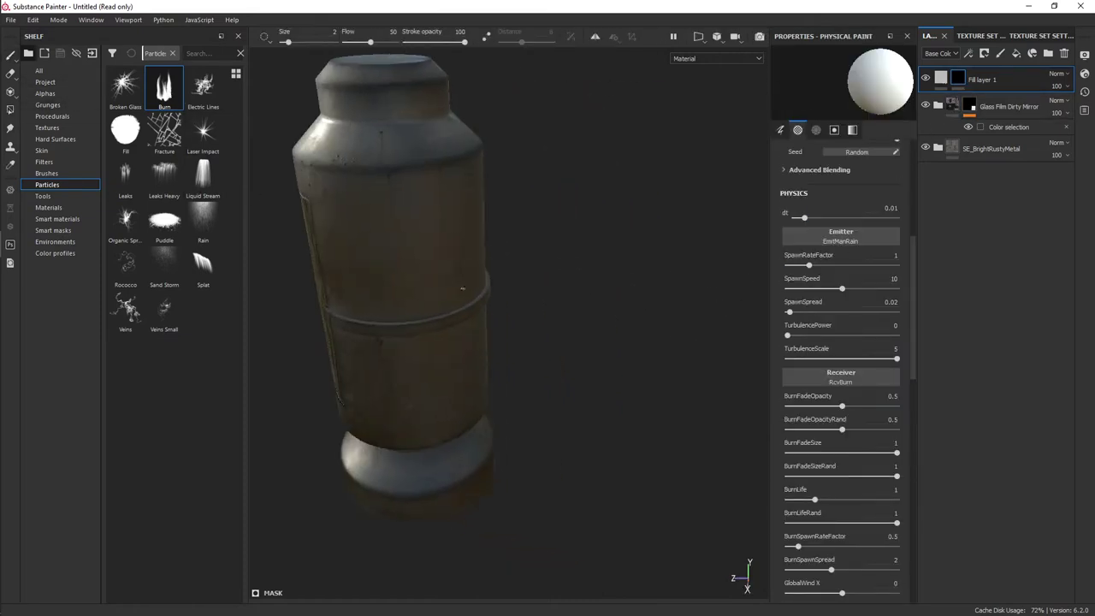
left_click_drag(477, 256, 368, 291)
mouse_move(486, 308)
left_mouse_down("alt")
mouse_move(459, 318)
mouse_move(481, 333)
left_mouse_up("alt")
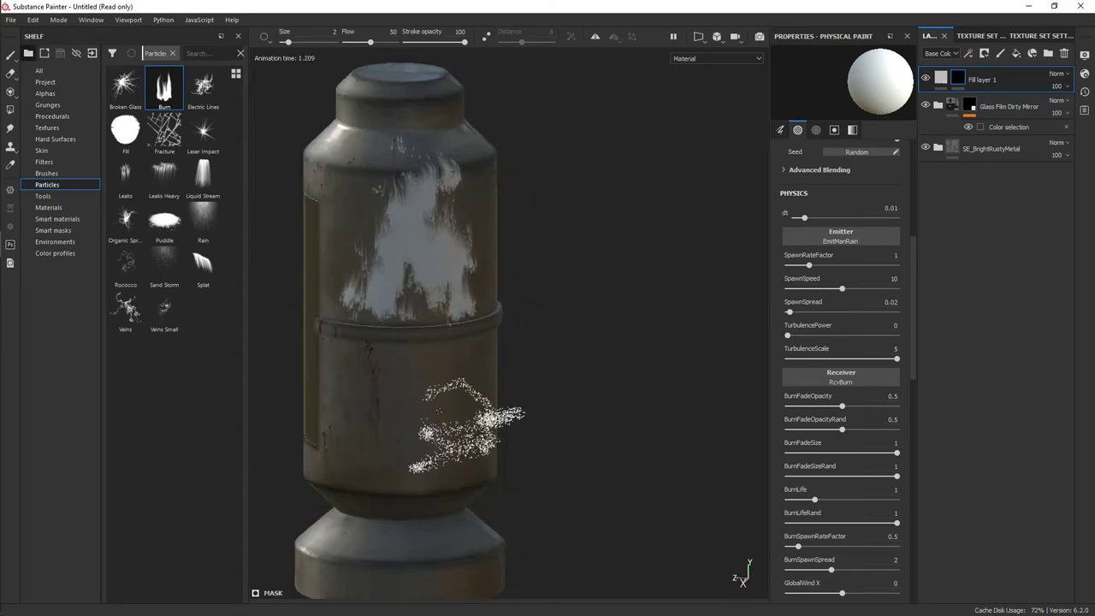
mouse_move(514, 427)
left_mouse_down("alt")
mouse_move(490, 432)
mouse_move(557, 420)
mouse_move(550, 386)
mouse_move(526, 379)
left_mouse_up("alt")
scroll(477, 352, "down", 3)
left_click_drag(476, 352, 511, 291, "alt")
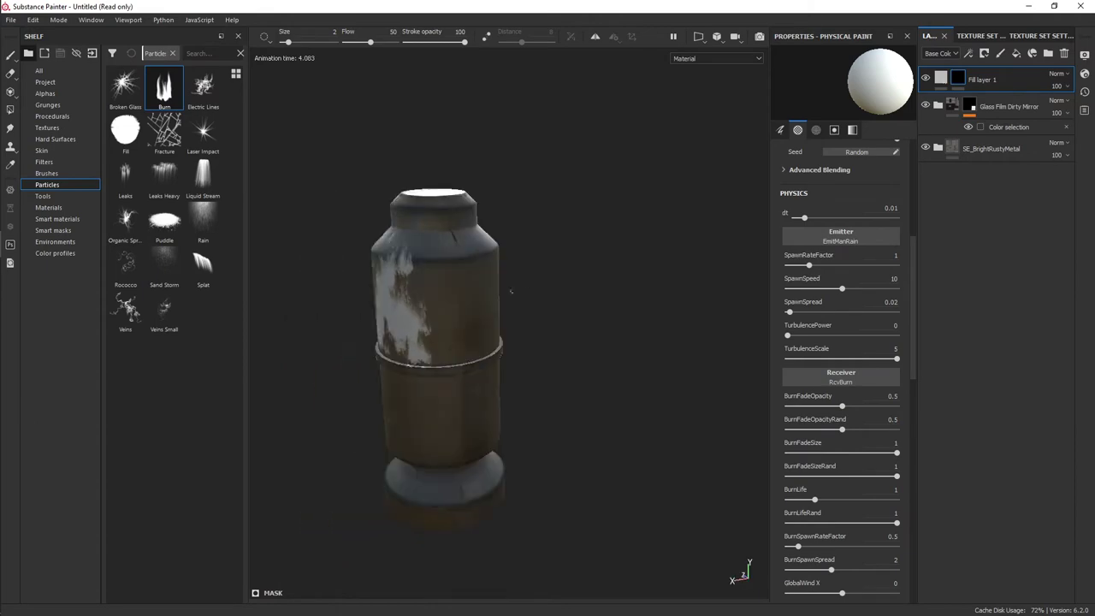
left_click_drag(440, 334, 462, 325, "alt")
scroll(462, 325, "up", 4)
scroll(513, 300, "up", 4)
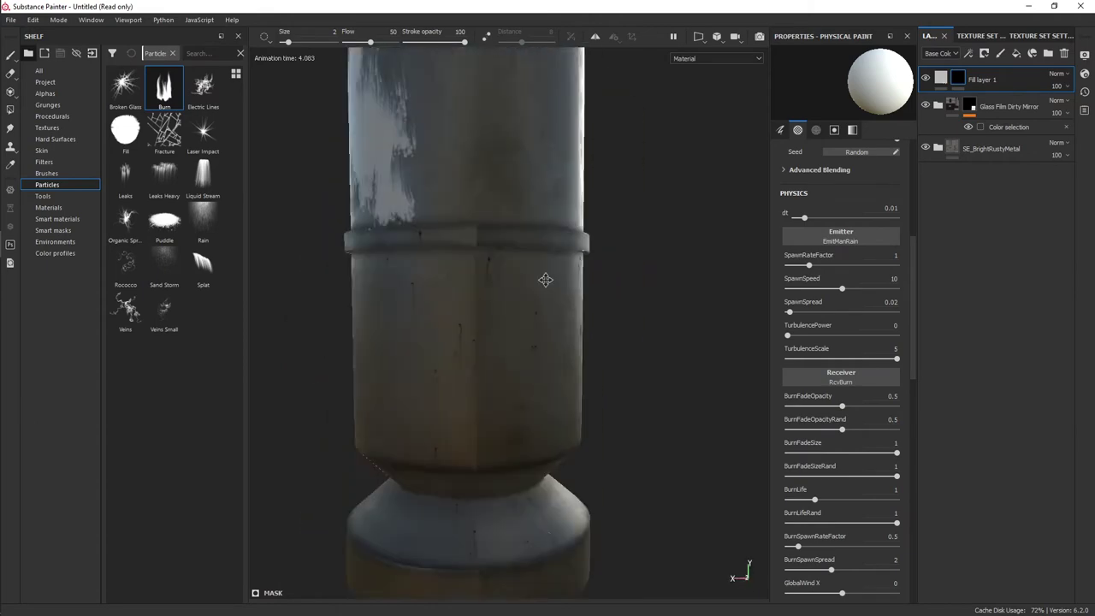
- Release more burn particle bursts near the top and down the canister from several angles
mouse_move(543, 281)
left_mouse_down("alt")
mouse_move(479, 428)
mouse_move(506, 154)
left_mouse_up("alt")
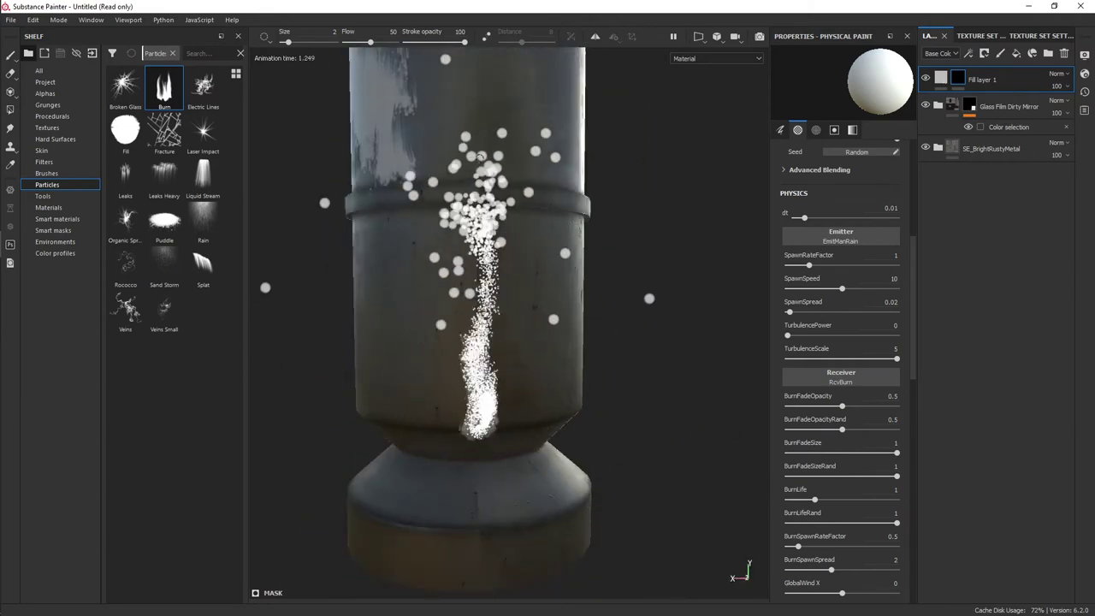
middle_click_drag(506, 154, 532, 269, "alt")
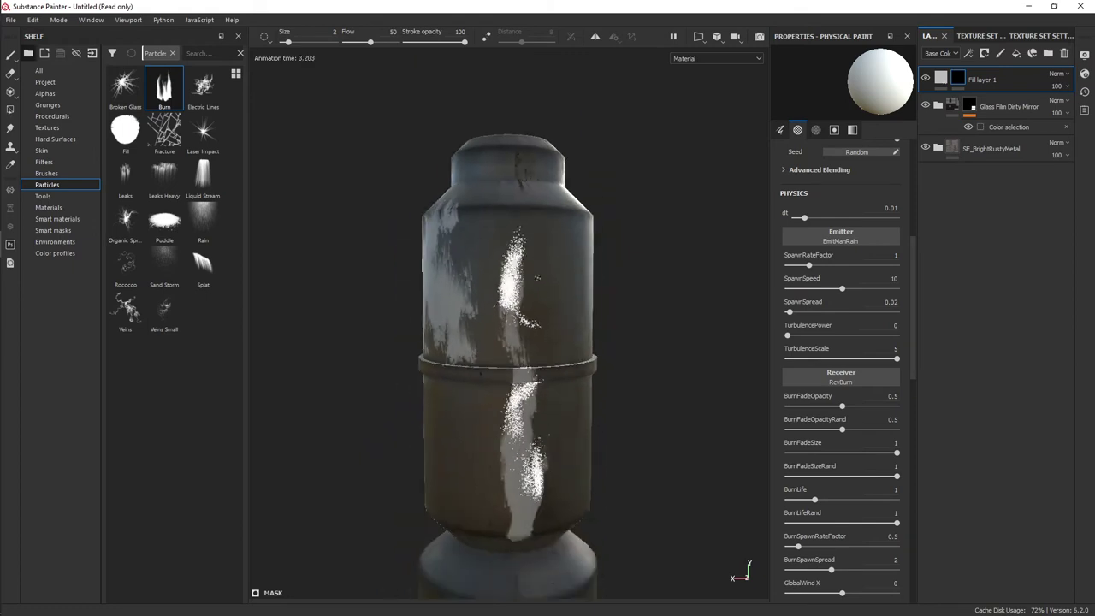
scroll(531, 269, "down", 5)
mouse_move(531, 269)
left_mouse_down("alt")
mouse_move(513, 222)
mouse_move(428, 220)
left_mouse_up("alt")
scroll(513, 223, "up", 3)
left_click(517, 182)
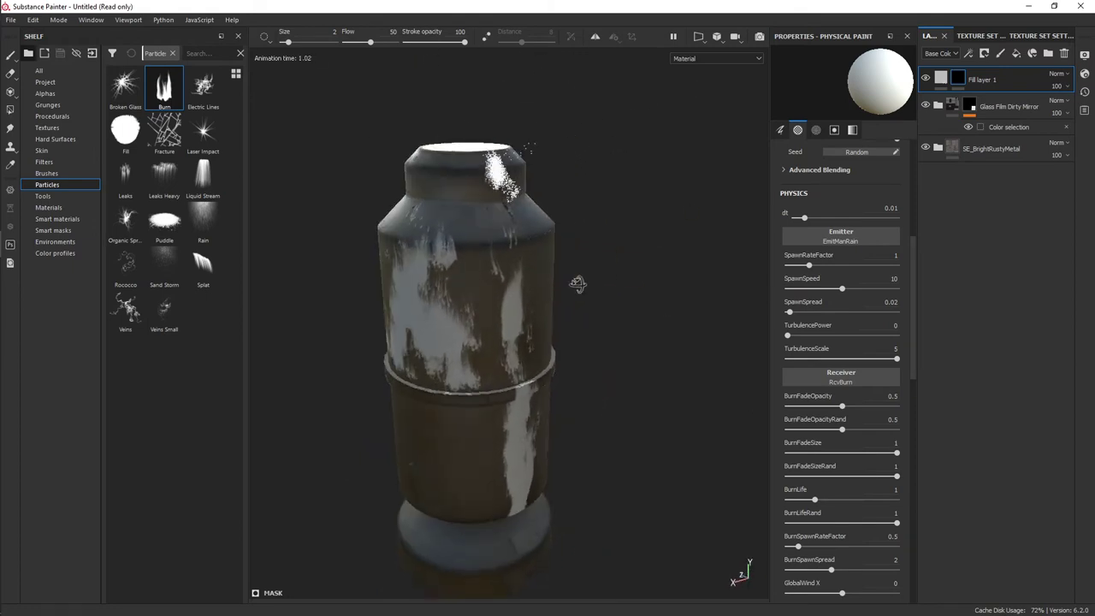
left_click_drag(577, 284, 462, 320, "alt")
left_click(463, 320)
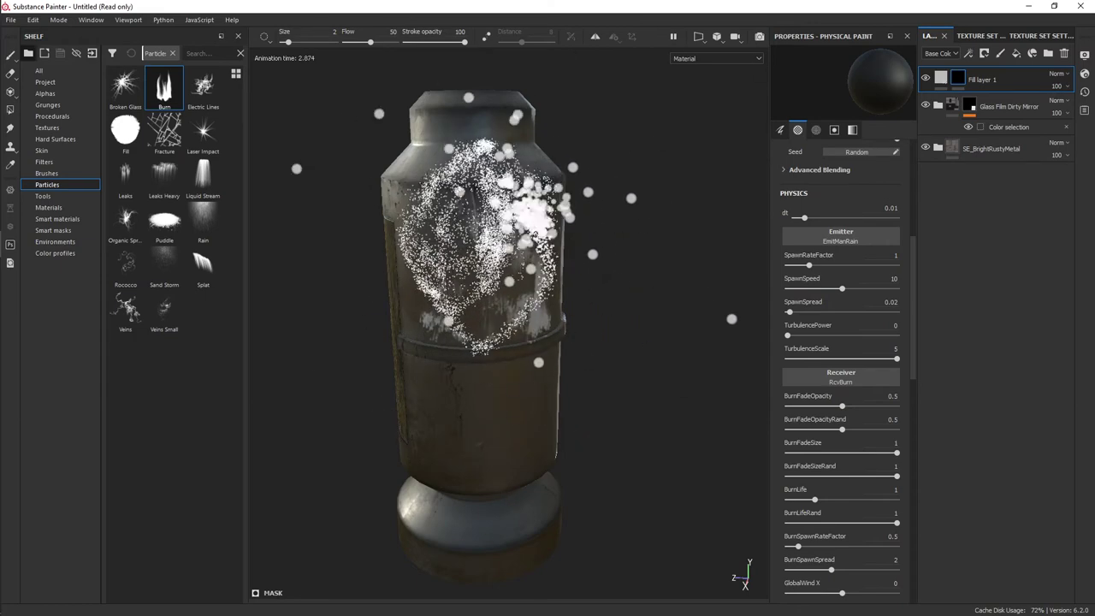
left_click_drag(463, 320, 582, 308, "alt")
left_click(590, 235)
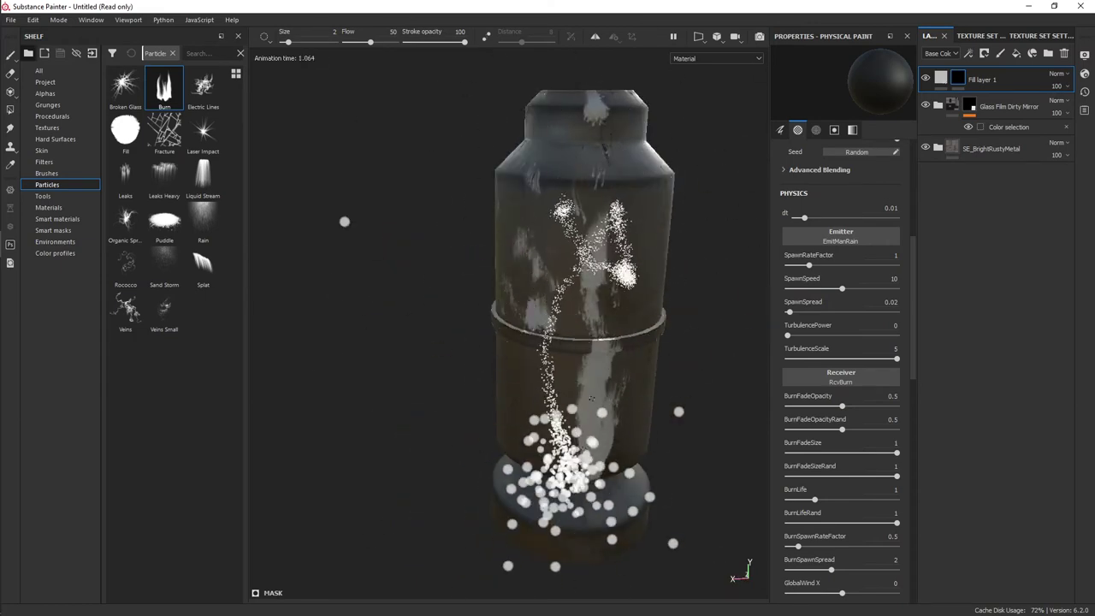
mouse_move(591, 397)
left_mouse_down("alt")
mouse_move(501, 306)
mouse_move(344, 303)
mouse_move(473, 317)
mouse_move(496, 282)
left_mouse_up("alt")
scroll(495, 313, "up", 5)
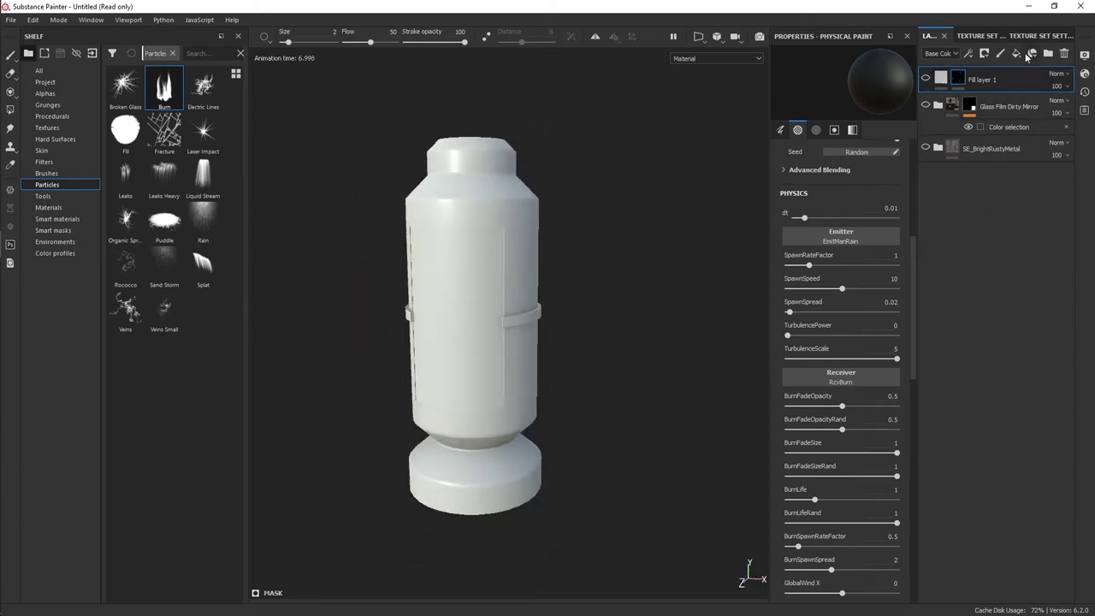
- Add a metal_base folder with a colour-selection mask picking the canister's green ID colour
left_click(1018, 54)
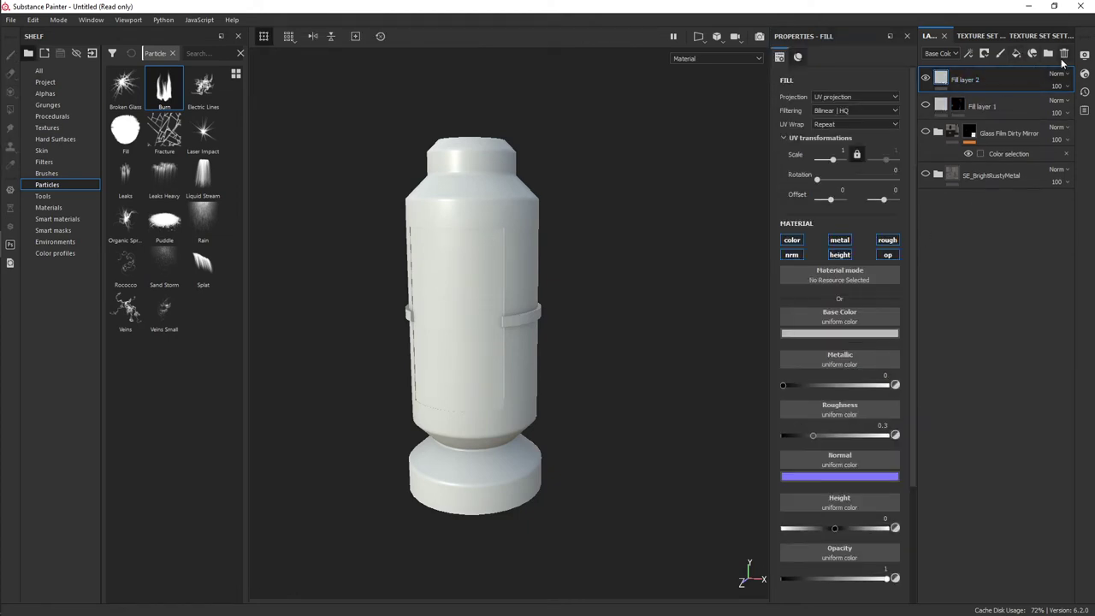
key("ctrl+z")
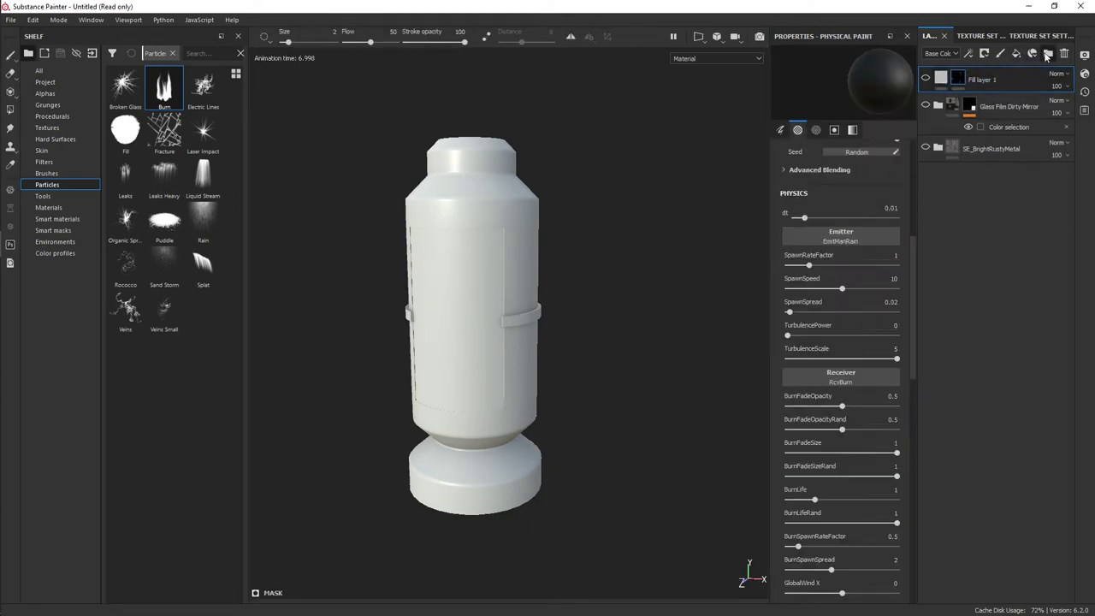
left_click(1047, 54)
type("metal_base")
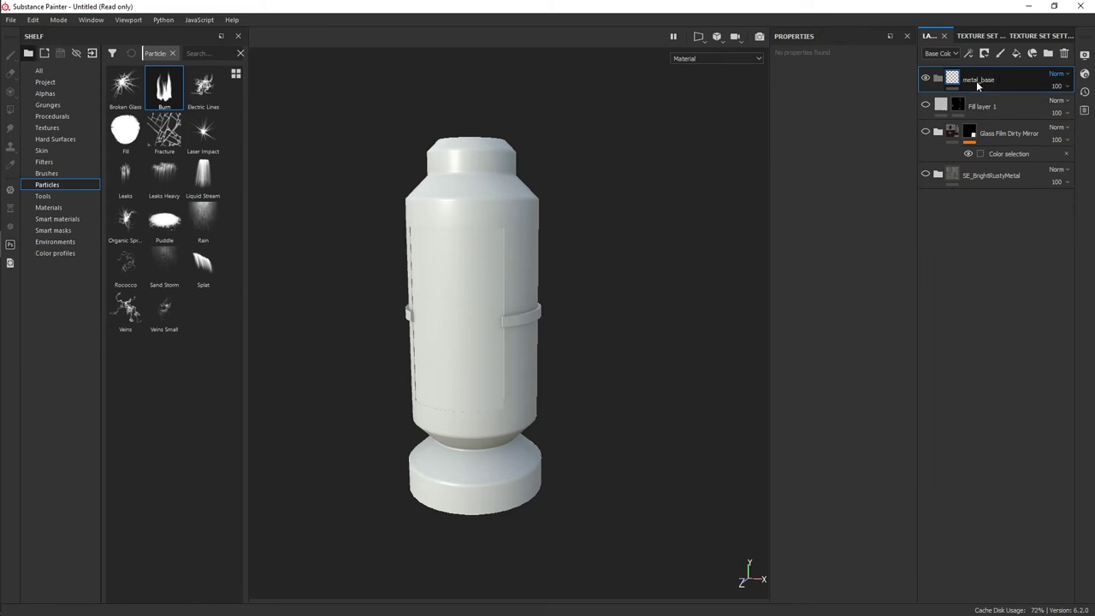
left_click(985, 54)
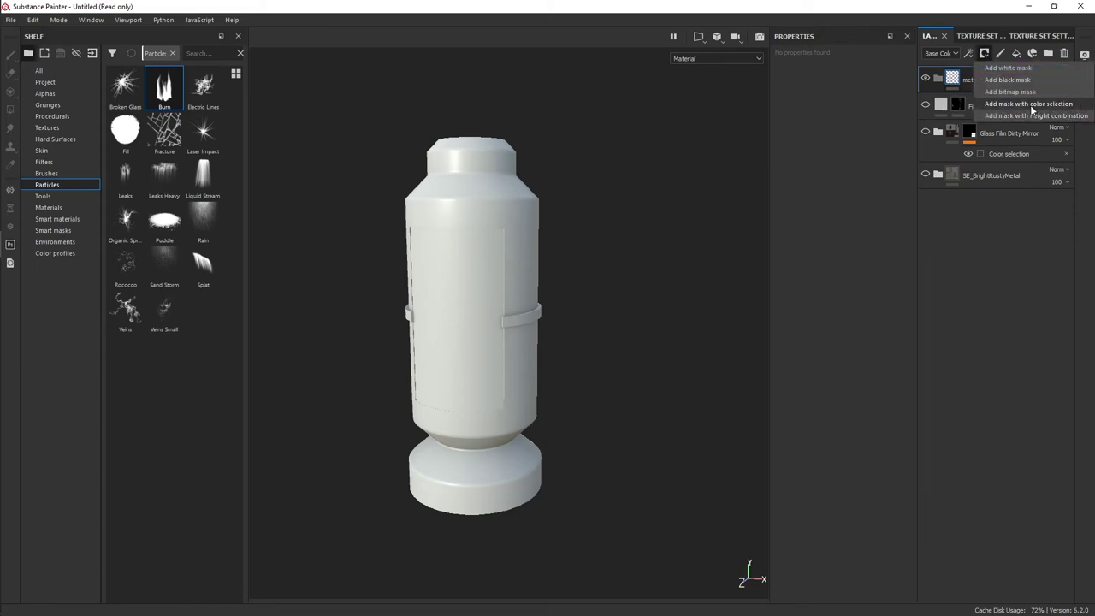
left_click(1028, 103)
left_click(889, 172)
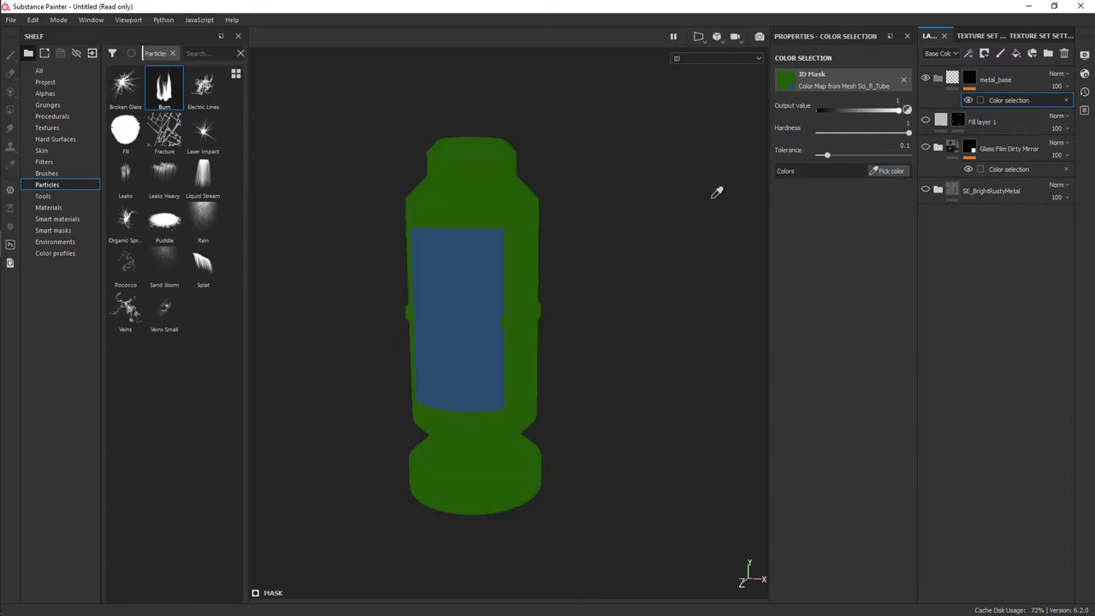
left_click(530, 223)
left_click_drag(452, 361, 588, 282, "alt")
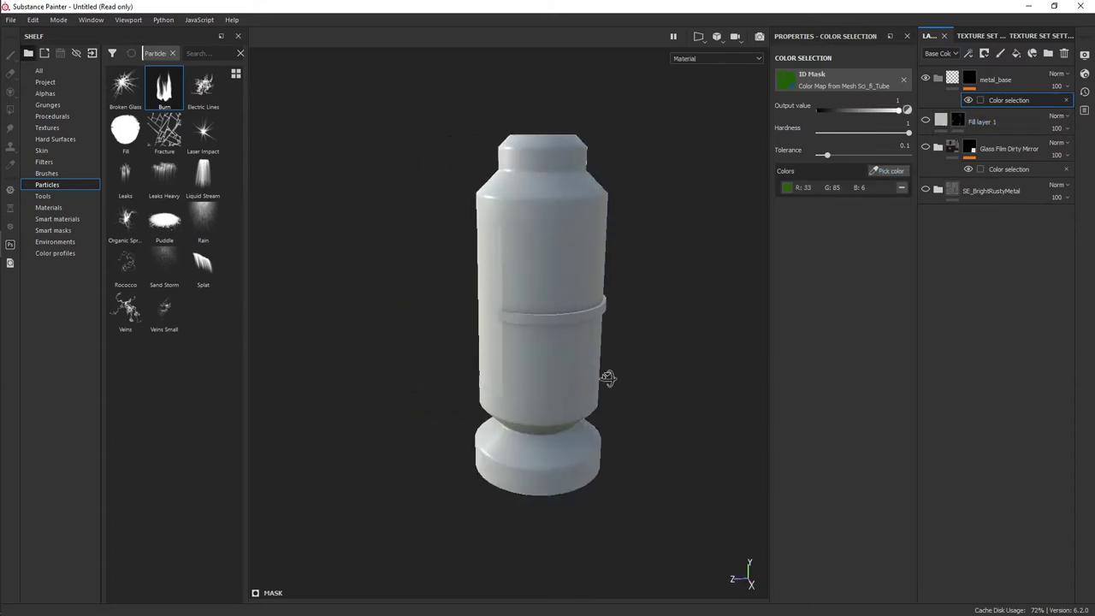
left_click_drag(608, 378, 700, 381, "alt")
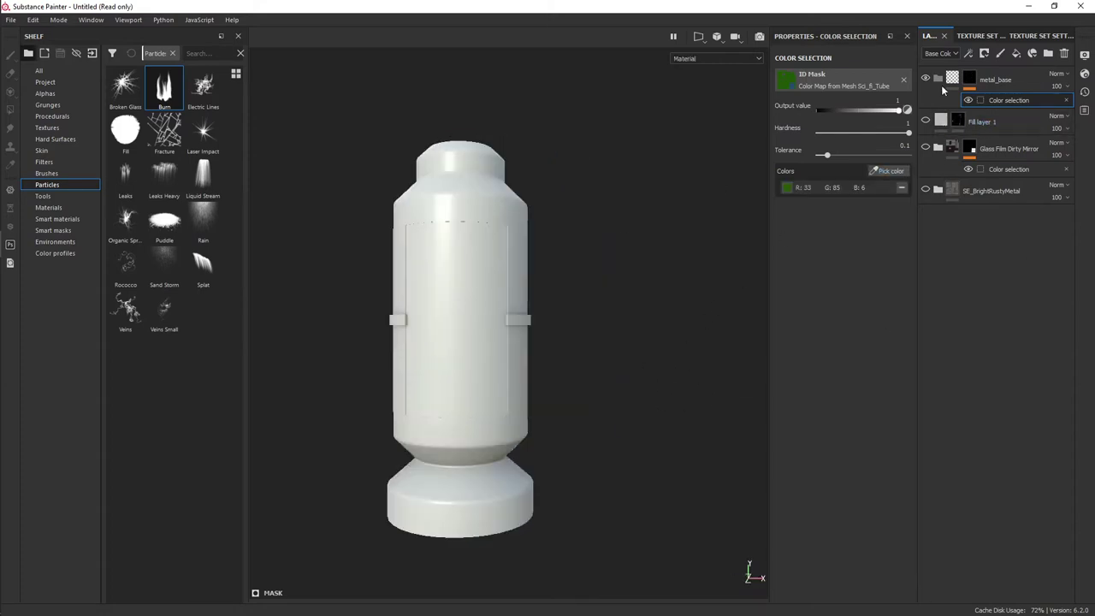
- Add Fill layer 2 and move it into the metal_base folder
left_click(1008, 79)
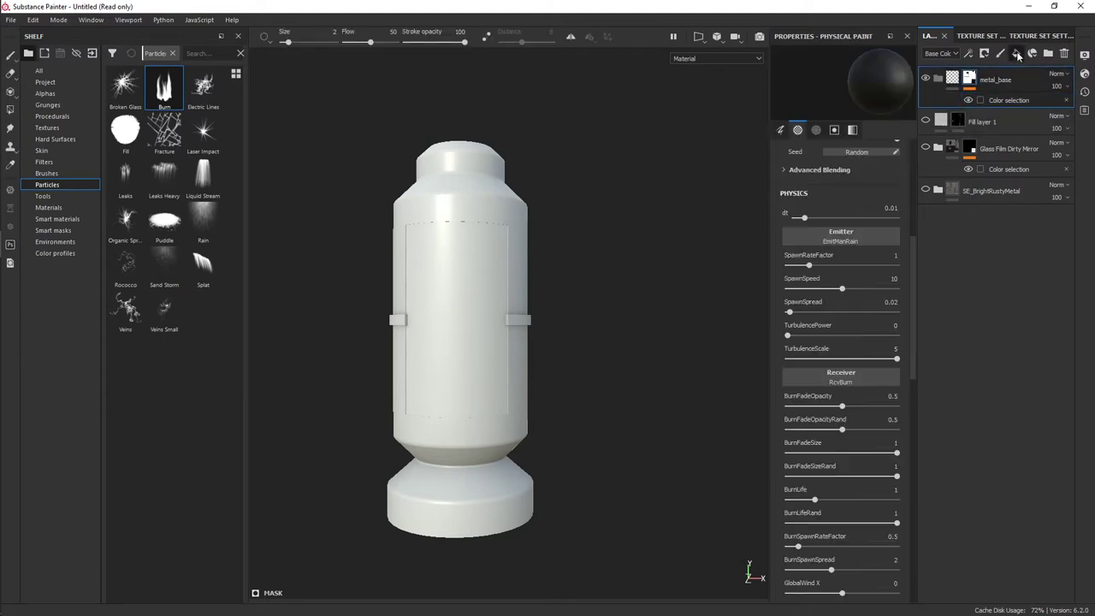
left_click(1016, 53)
left_click_drag(971, 80, 989, 112)
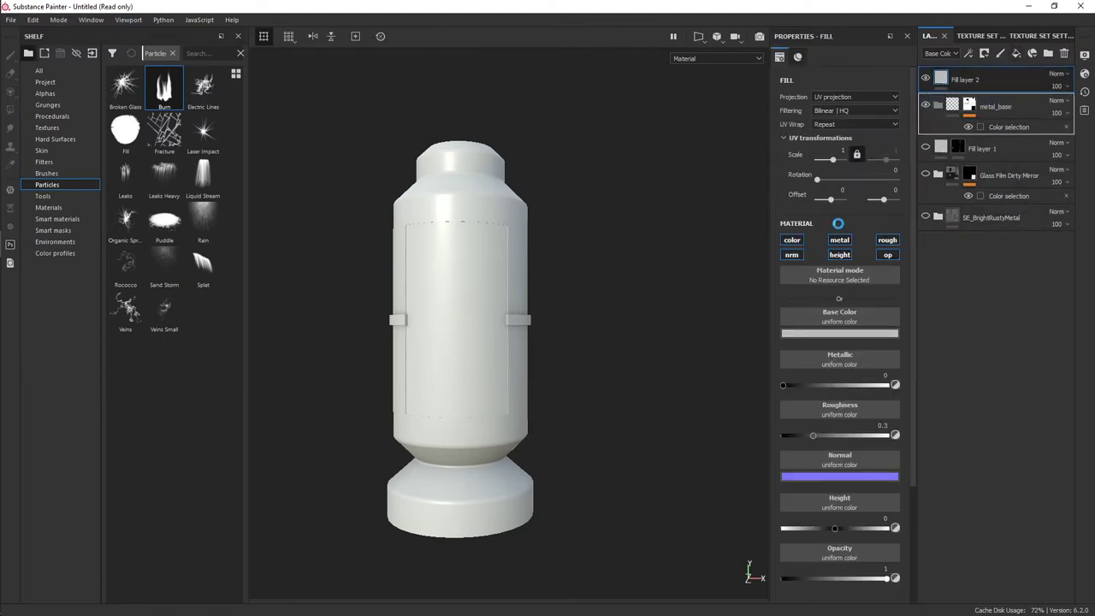
scroll(578, 302, "up", 3)
- Set Fill layer 2's base colour to dark grey
key("f")
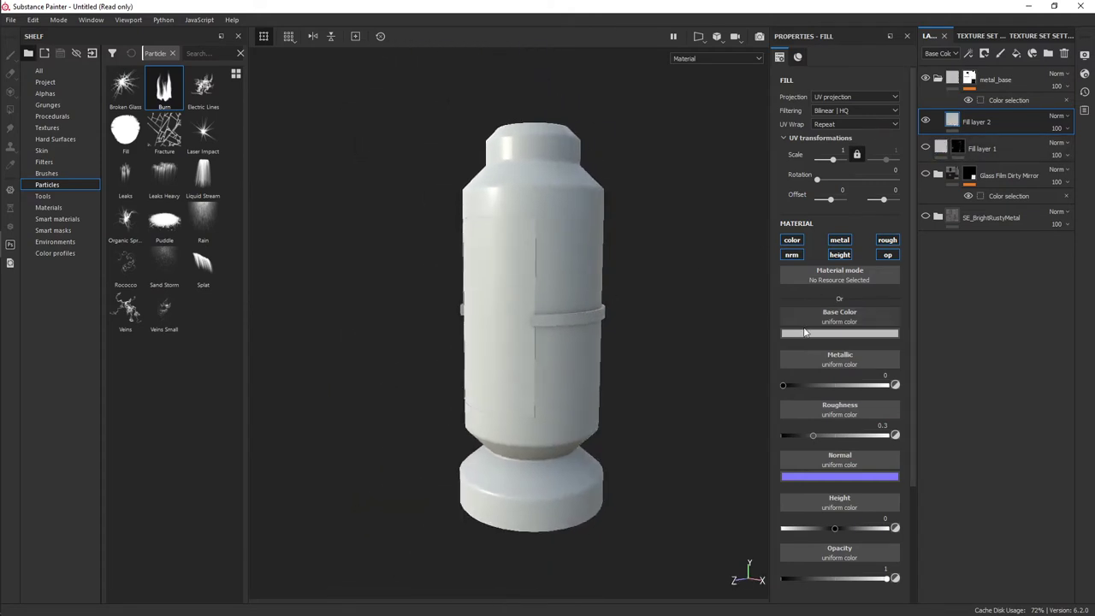
left_click(804, 333)
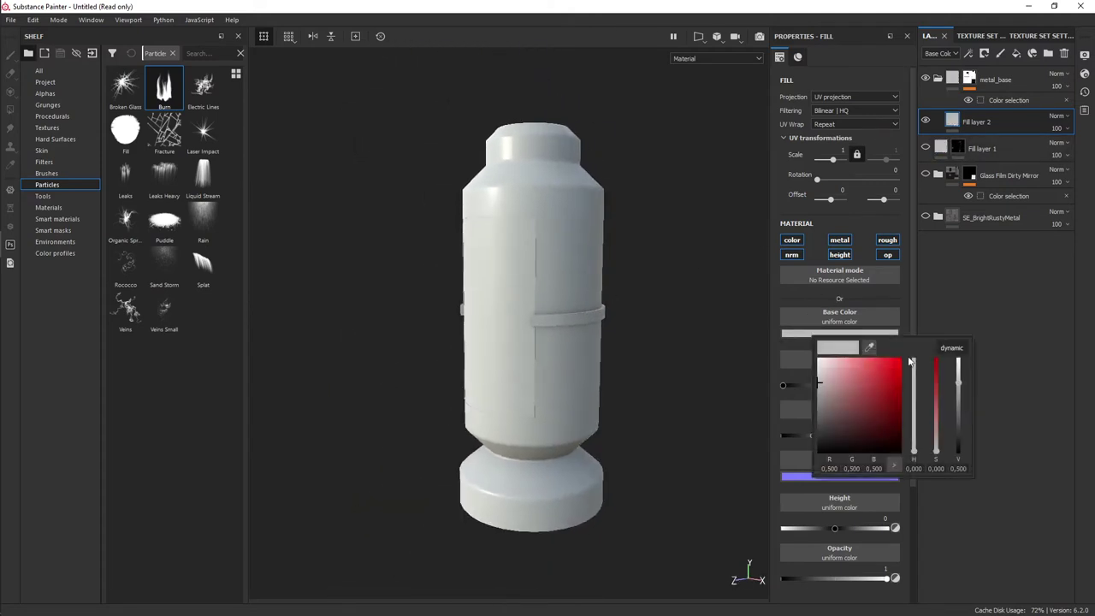
left_click(834, 409)
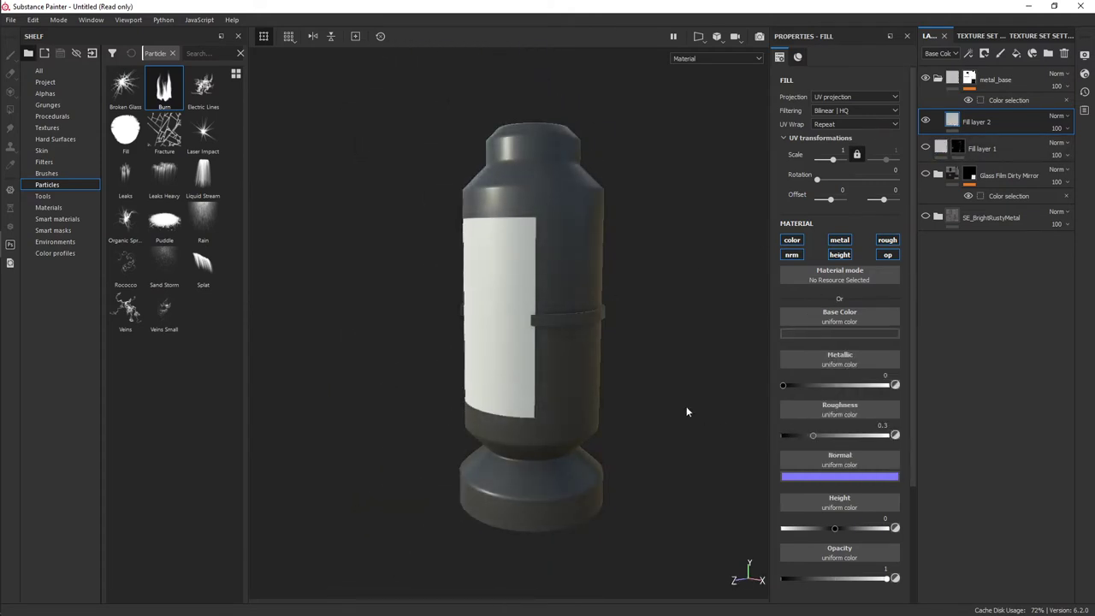
mouse_move(560, 402)
left_mouse_down("alt")
mouse_move(635, 379)
mouse_move(684, 342)
left_mouse_up("alt")
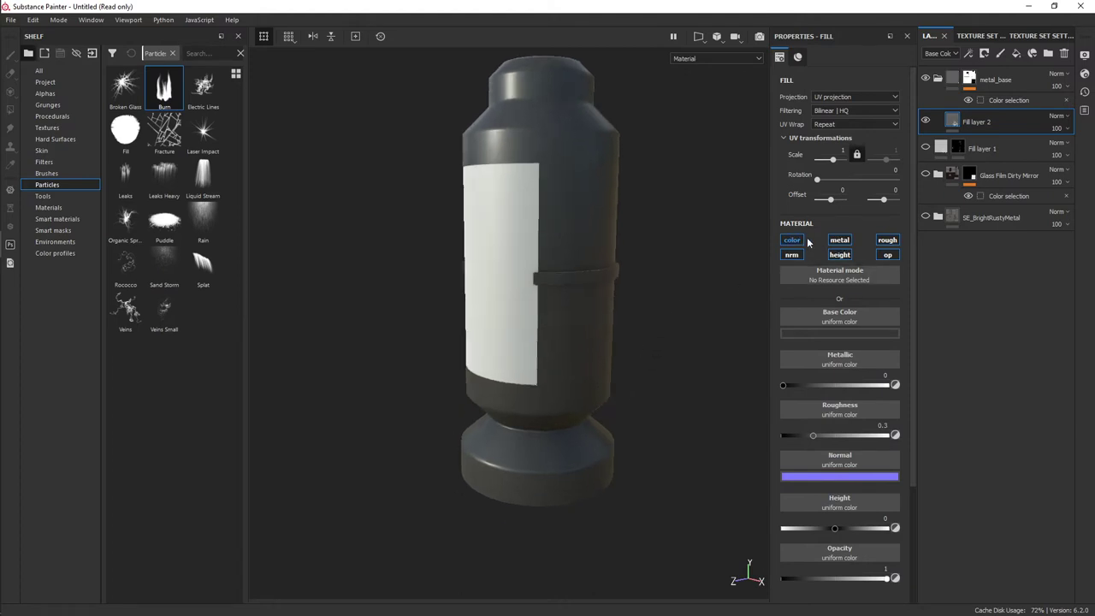
- Limit Fill layer 2 to the colour and metallic channels
left_click(886, 255)
left_click(792, 240)
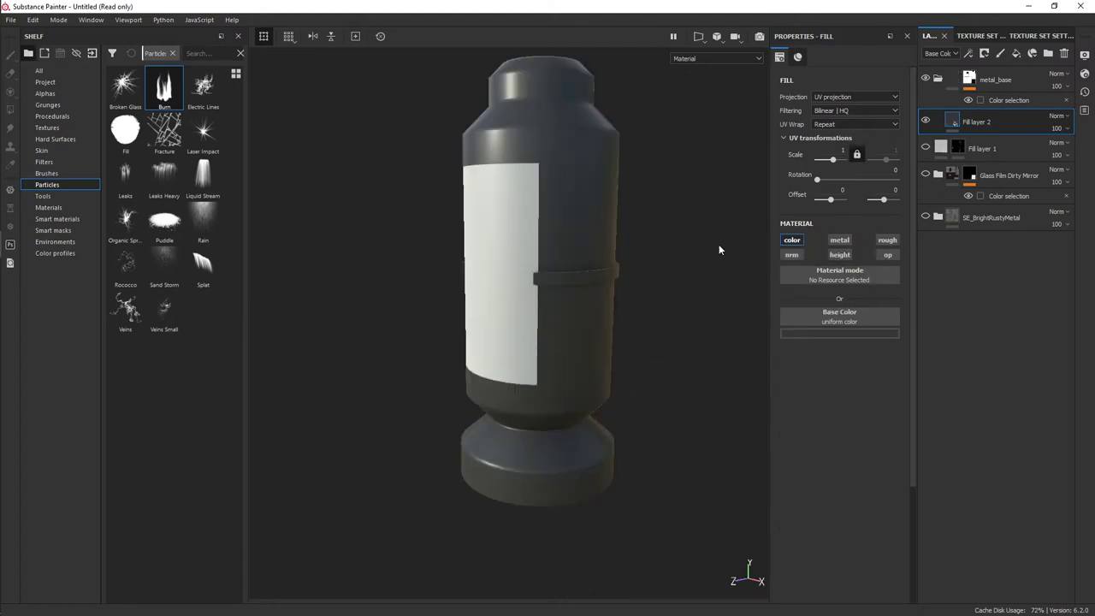
left_click(789, 242)
left_click(787, 245)
left_click(843, 242)
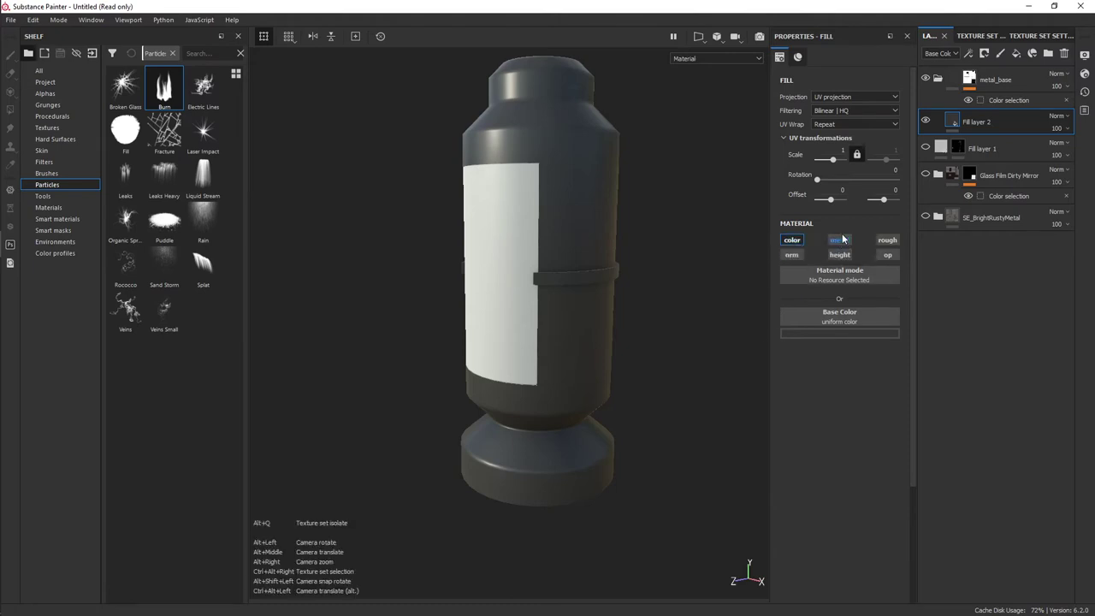
left_click(800, 239)
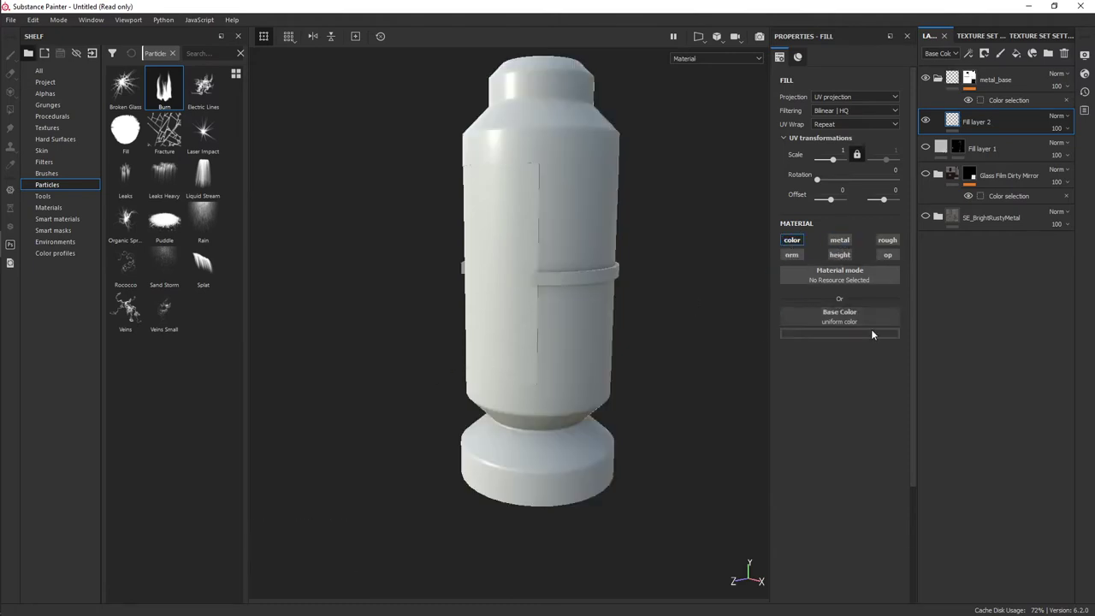
left_click(841, 239)
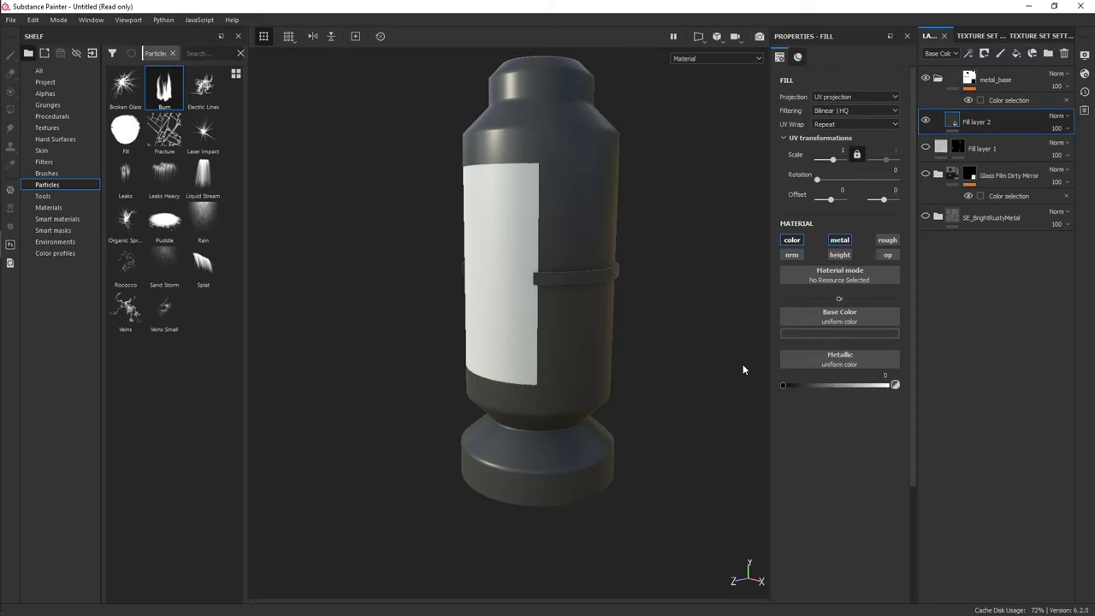
- Enable roughness and set both Metallic and Roughness to 0.5
mouse_move(795, 384)
left_mouse_down()
mouse_move(859, 387)
mouse_move(836, 389)
left_mouse_up()
double_click(878, 375)
type(".5")
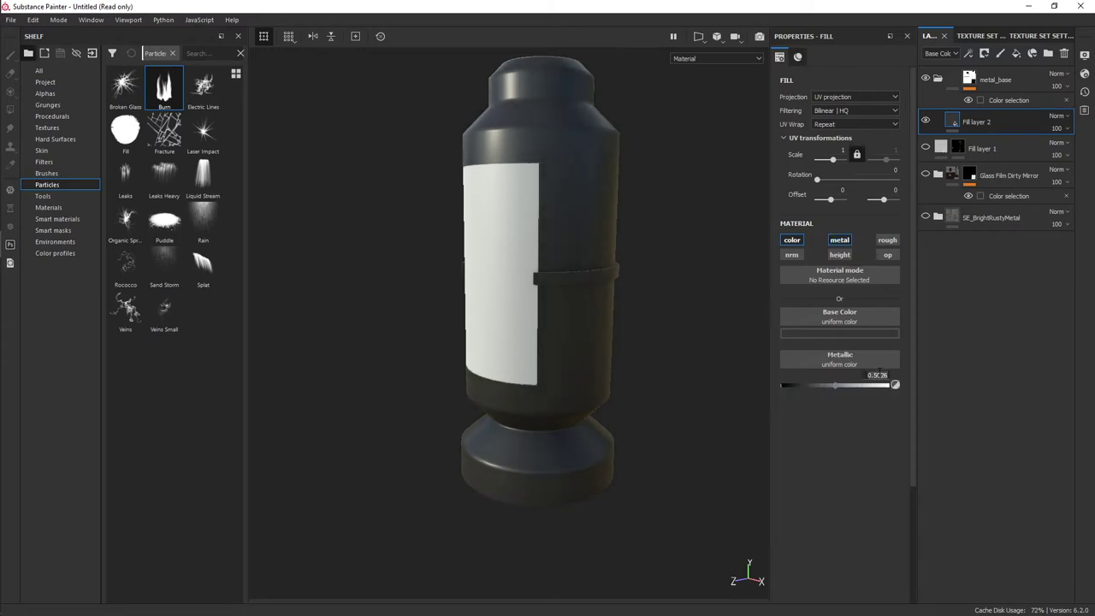
left_click(887, 239)
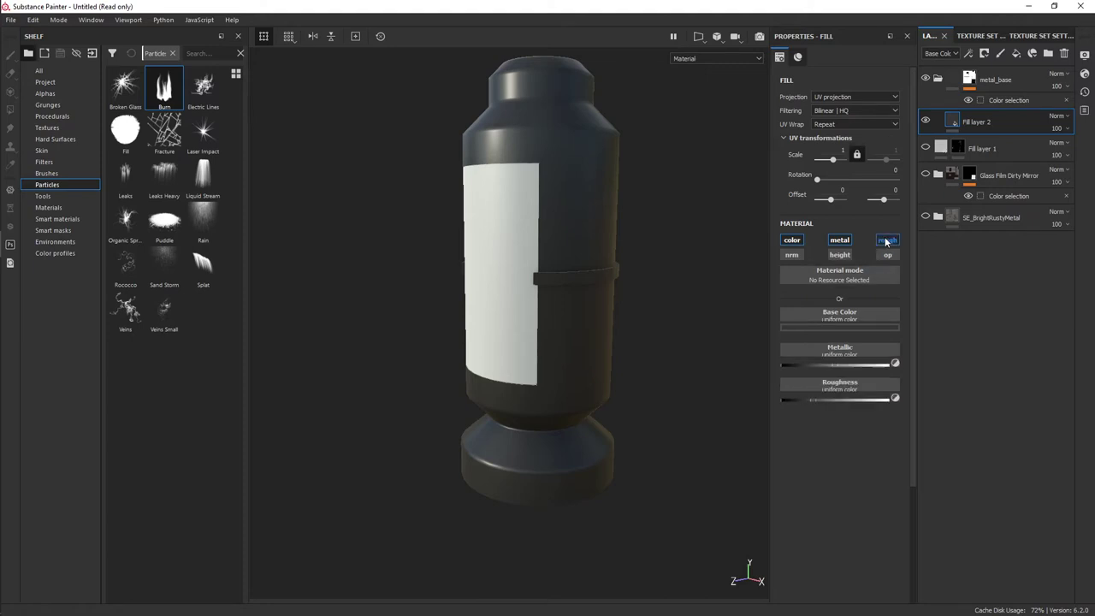
double_click(882, 425)
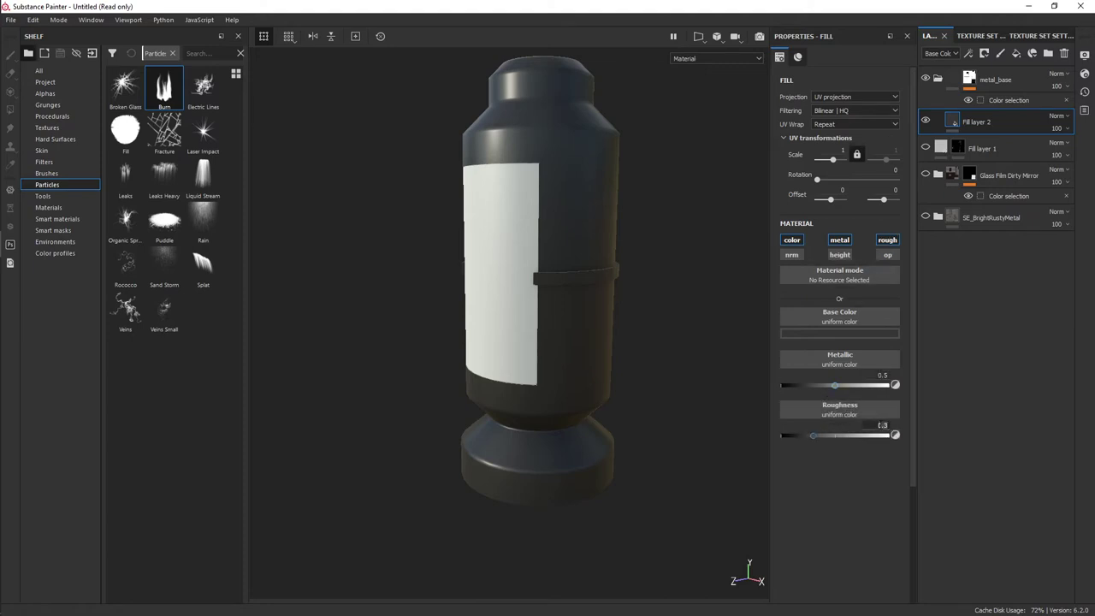
type("0.5")
key("Return")
mouse_move(587, 312)
left_mouse_down("alt")
mouse_move(374, 317)
mouse_move(570, 317)
mouse_move(547, 330)
mouse_move(617, 355)
mouse_move(538, 439)
mouse_move(716, 264)
mouse_move(605, 275)
mouse_move(610, 267)
left_mouse_up("alt")
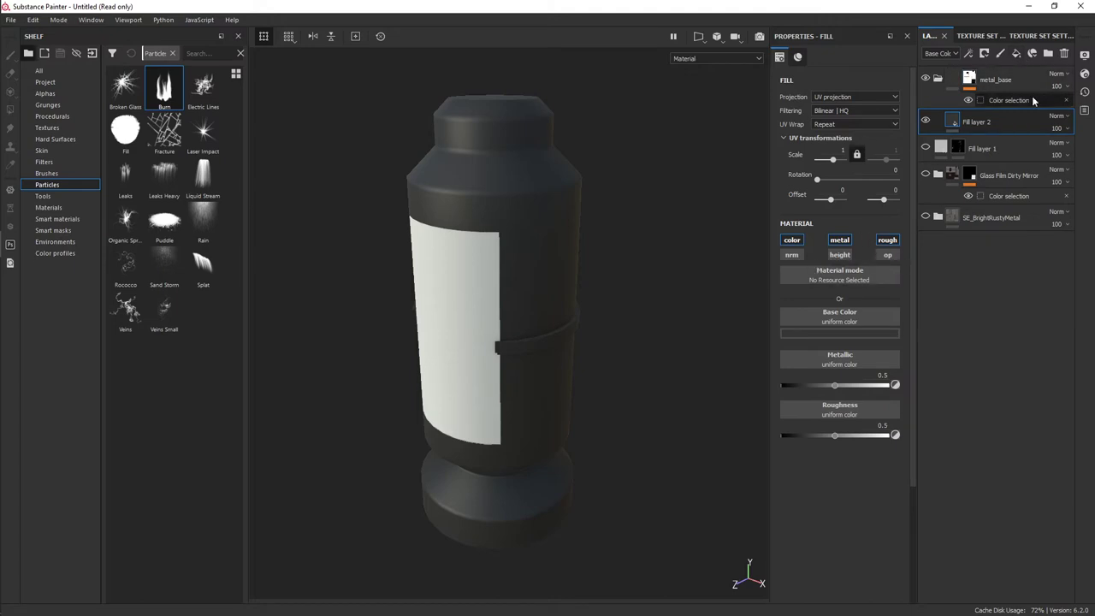
- Add Fill layer 3 and apply the Sun Fade smart mask to it
left_click(1018, 54)
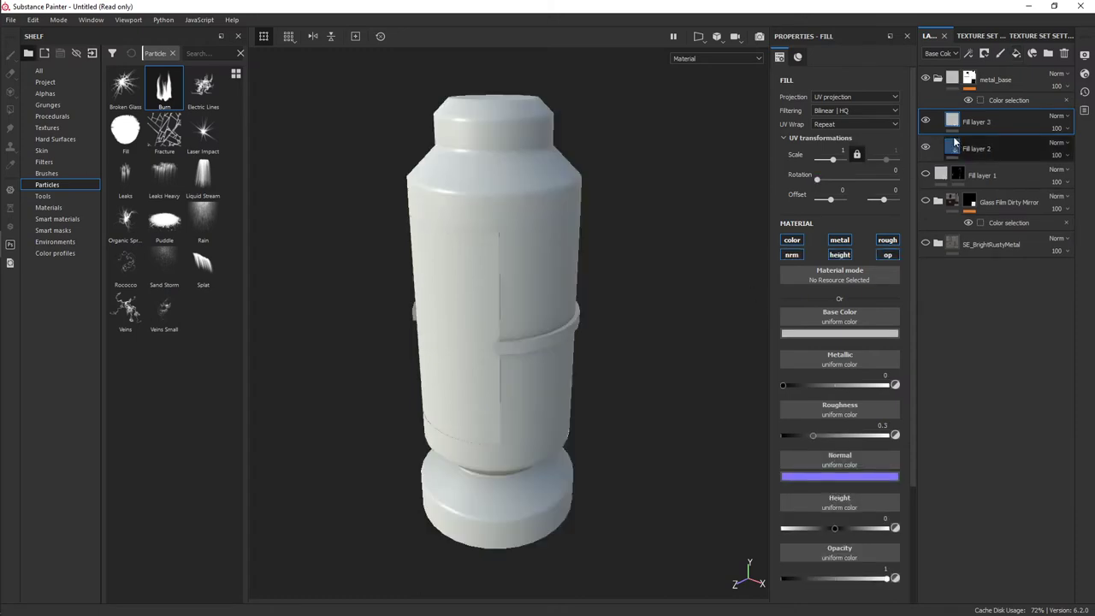
right_click(941, 124)
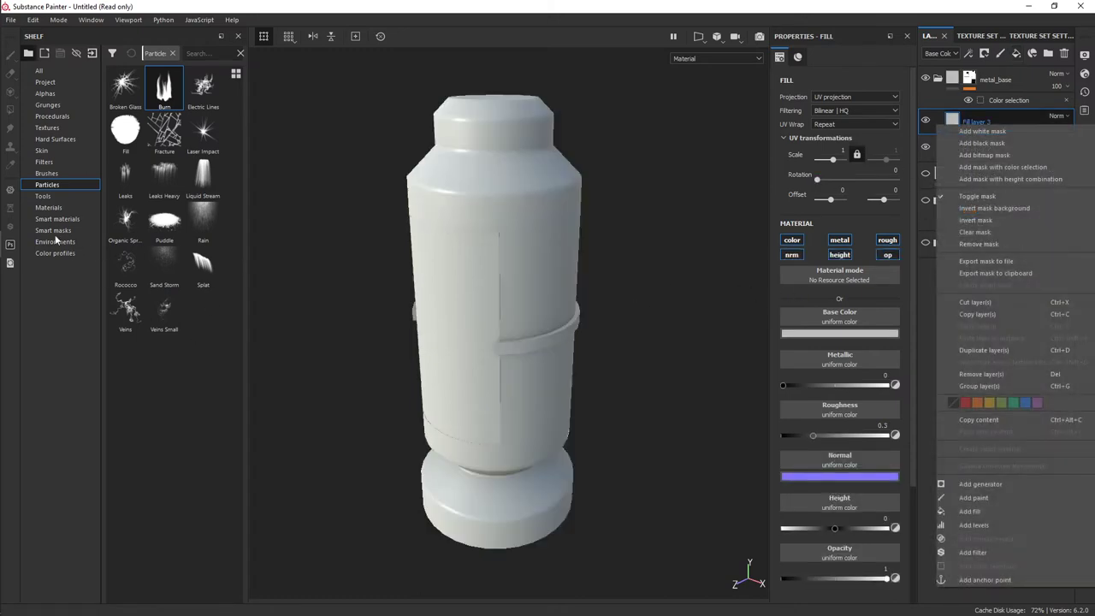
left_click(53, 231)
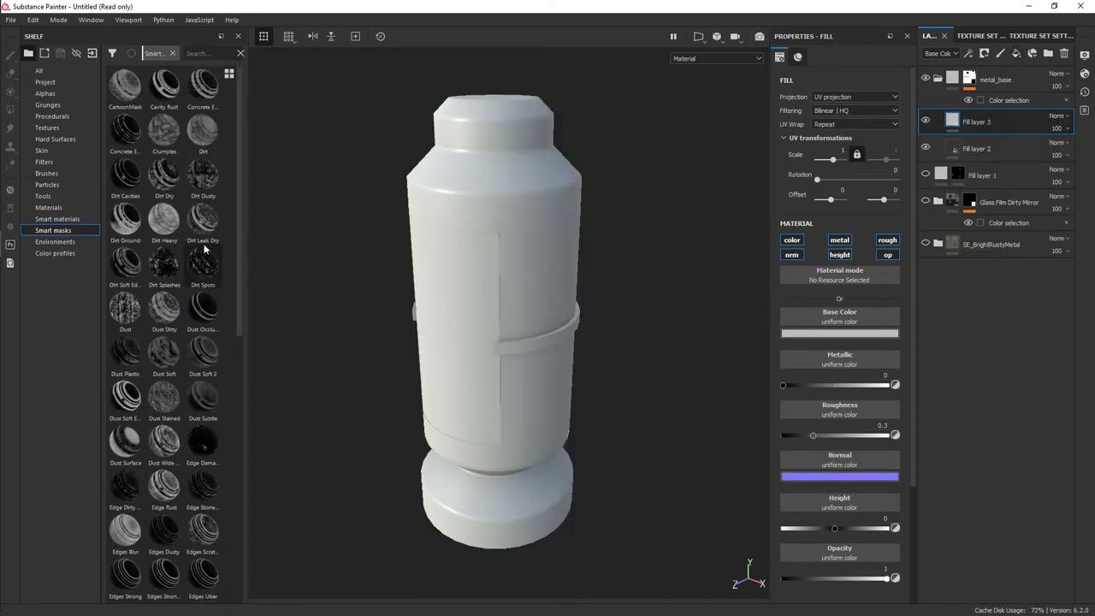
scroll(204, 248, "down", 5)
scroll(203, 248, "down", 5)
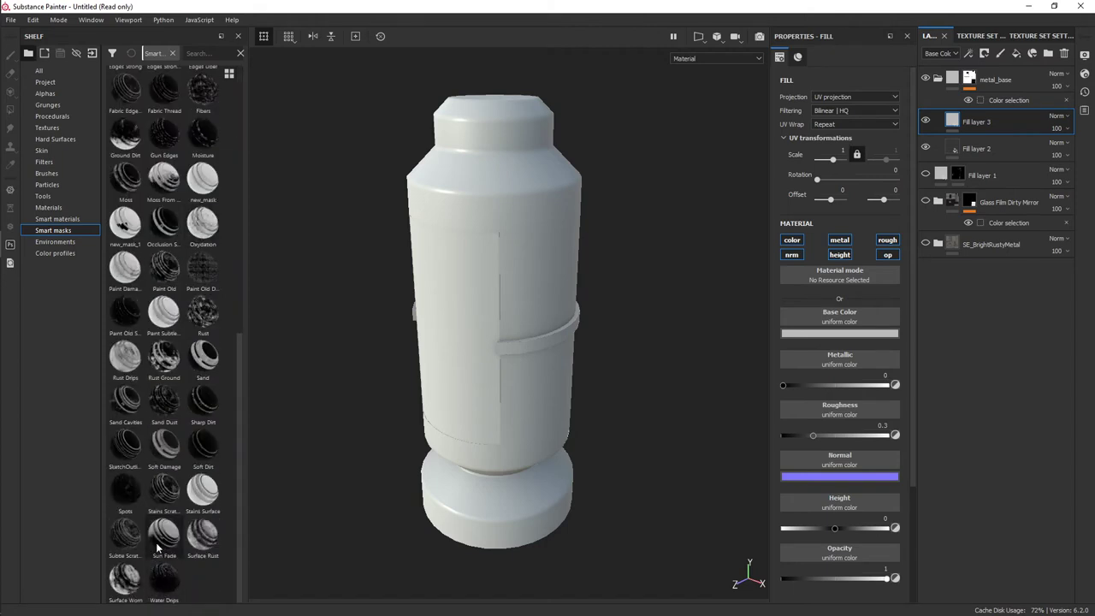
left_click_drag(158, 546, 984, 128)
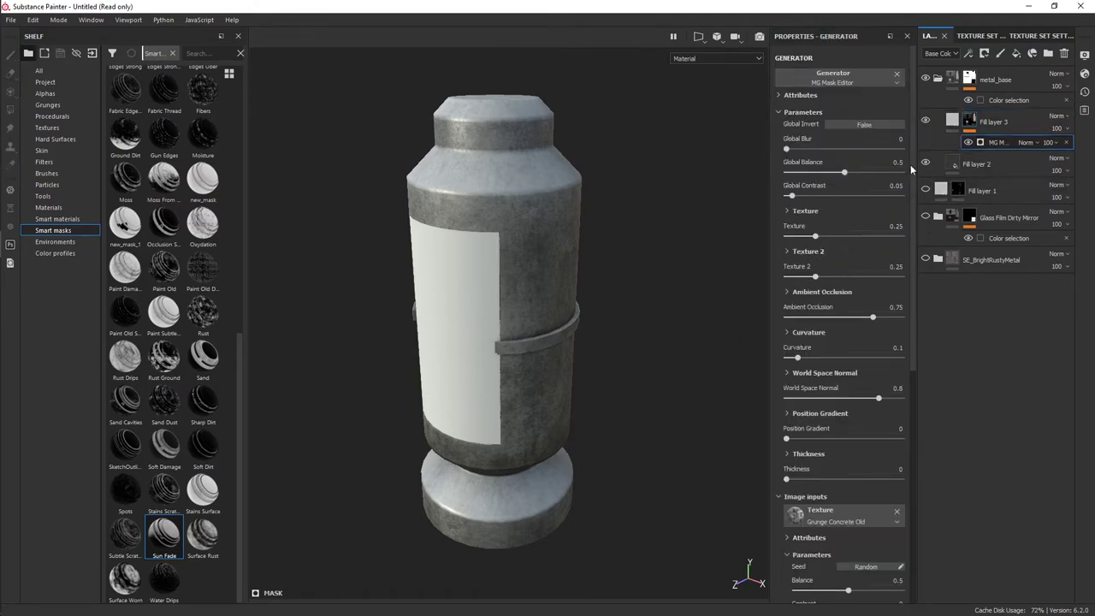
- Lower the mask's global balance to 0.26 and set Texture to about 0.31
left_click(817, 172)
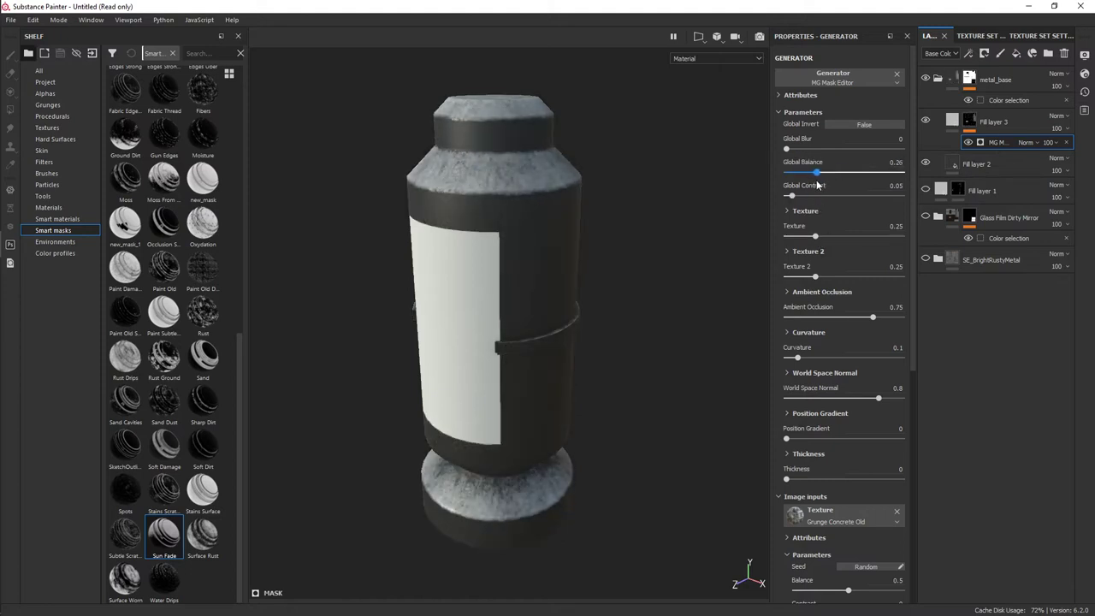
mouse_move(449, 211)
left_mouse_down("alt")
mouse_move(484, 252)
mouse_move(577, 205)
mouse_move(570, 264)
left_mouse_up("alt")
scroll(806, 397, "down", 2)
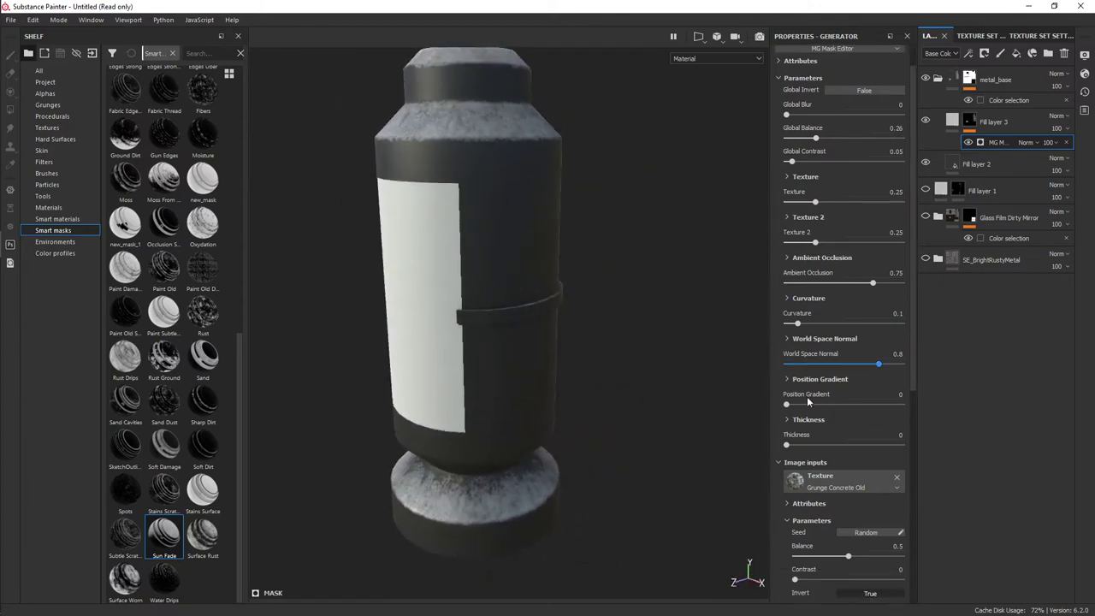
scroll(806, 396, "down", 3)
scroll(815, 427, "up", 2)
scroll(811, 342, "up", 3)
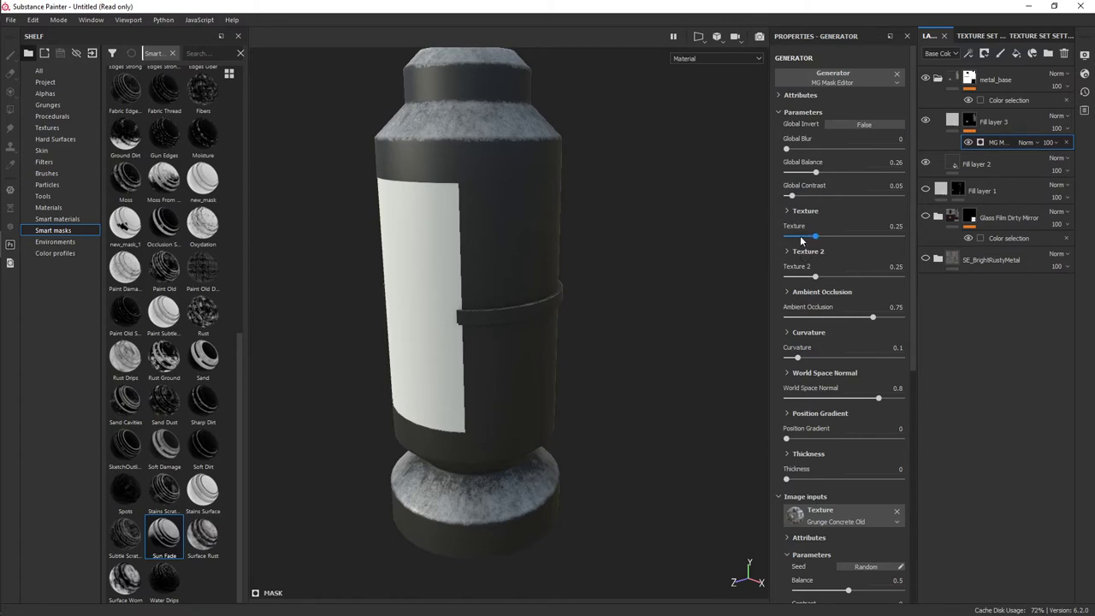
left_click_drag(806, 237, 823, 239)
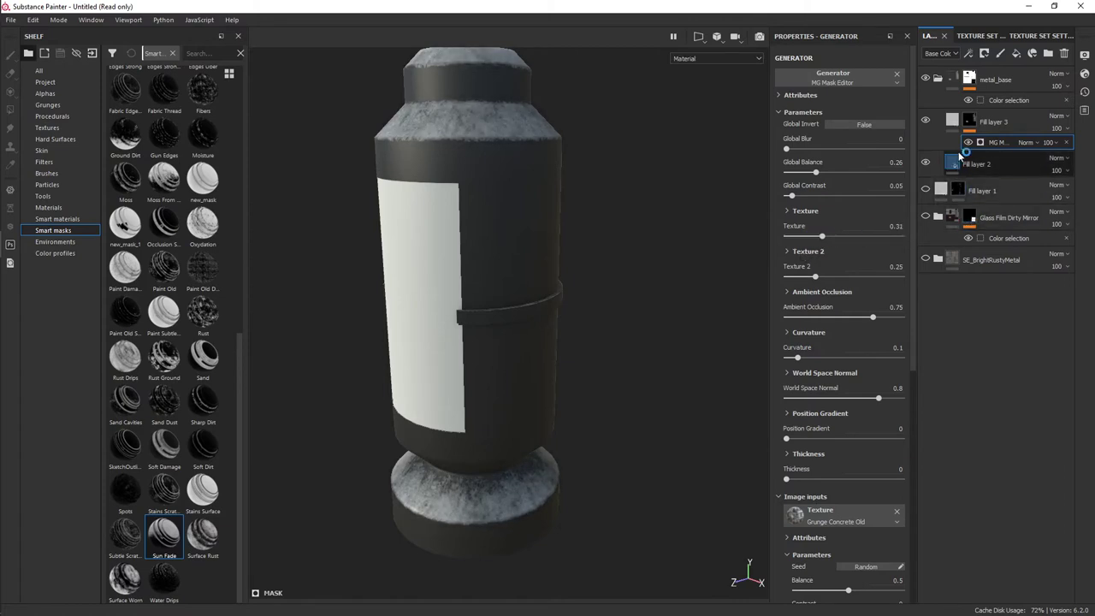
- Give Fill layer 3 a dark grey base colour
left_click(952, 119)
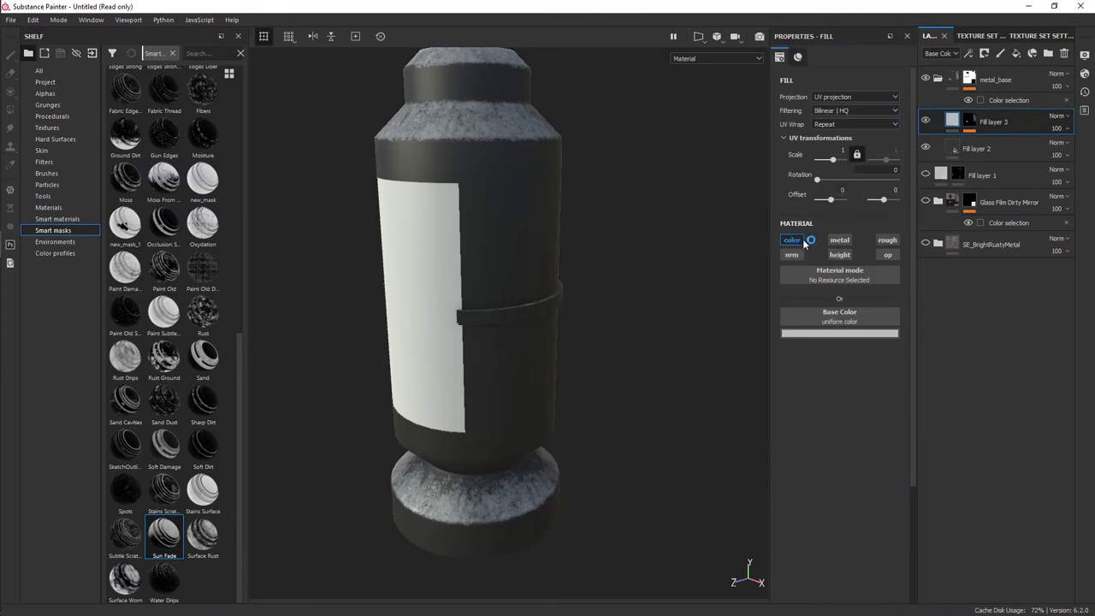
left_click_drag(587, 302, 858, 280, "alt")
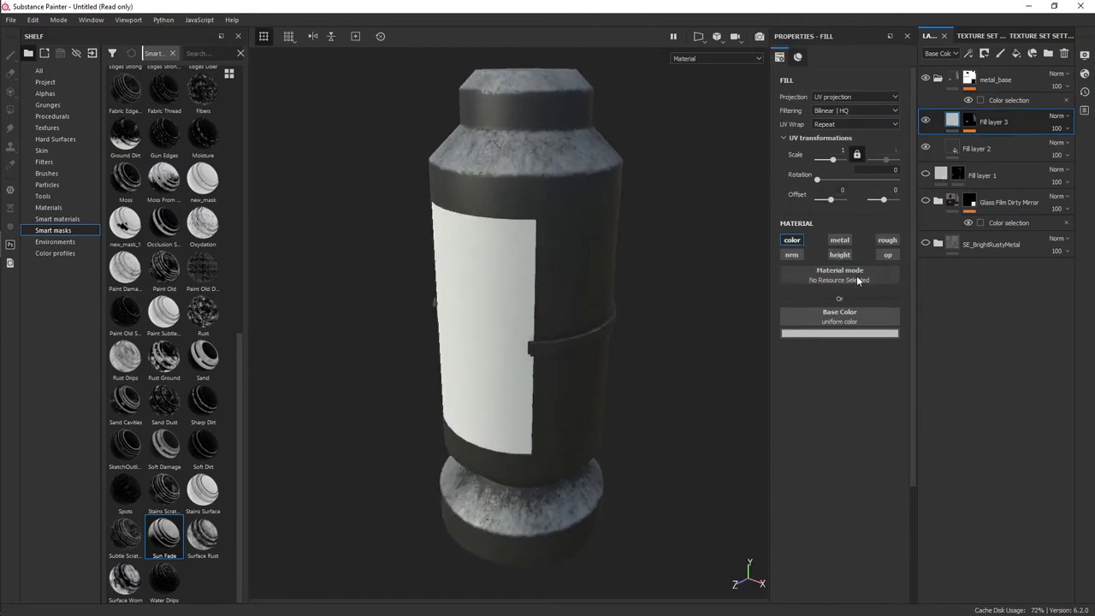
left_click(825, 334)
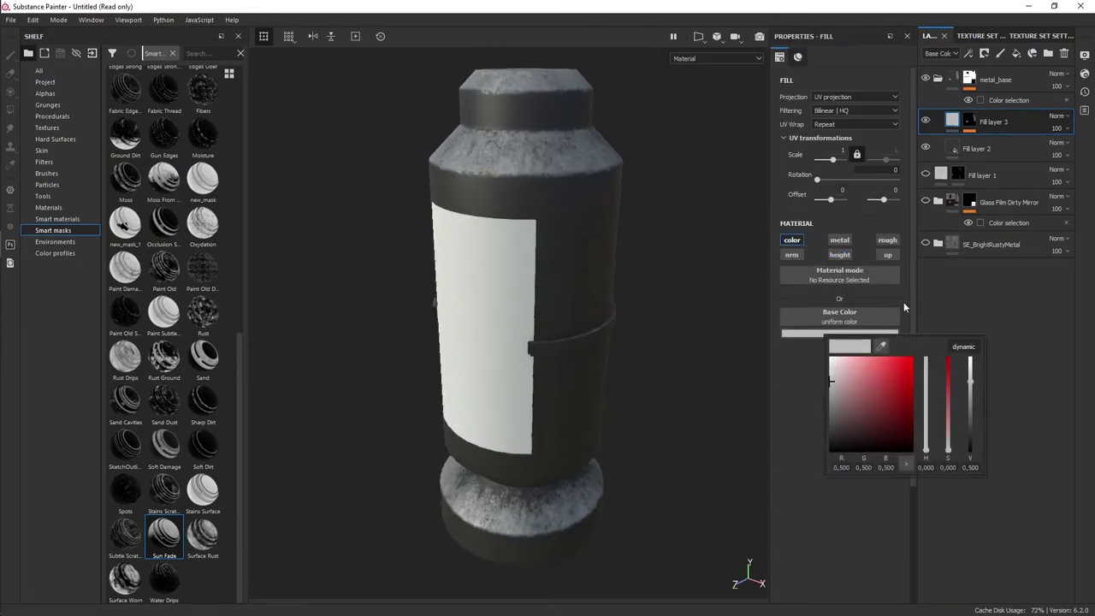
left_click(956, 152)
left_click(812, 335)
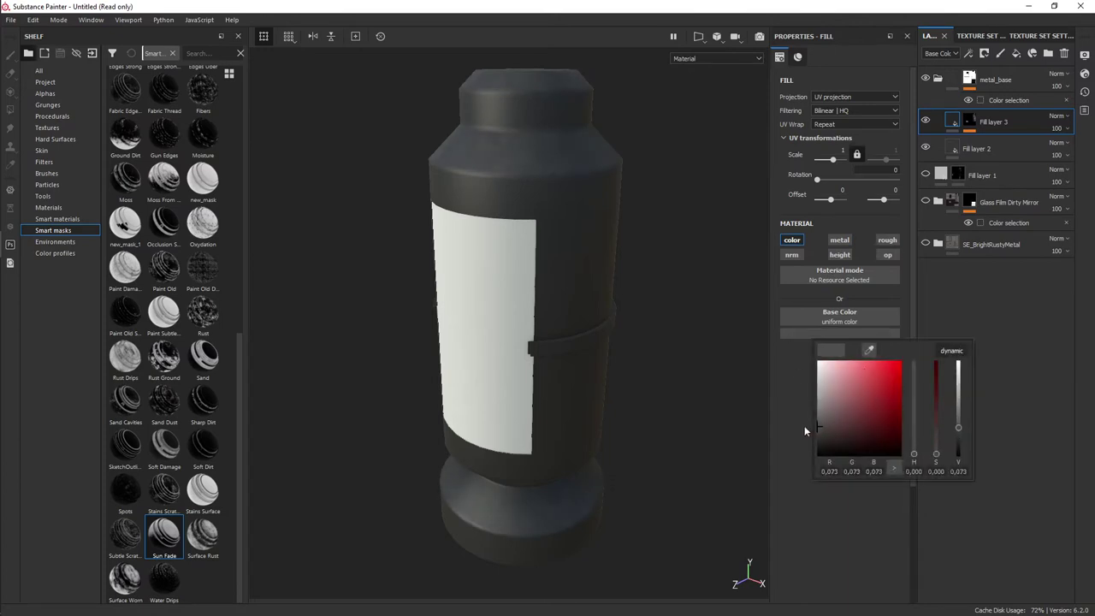
left_click(793, 419)
left_click_drag(631, 342, 572, 357, "alt")
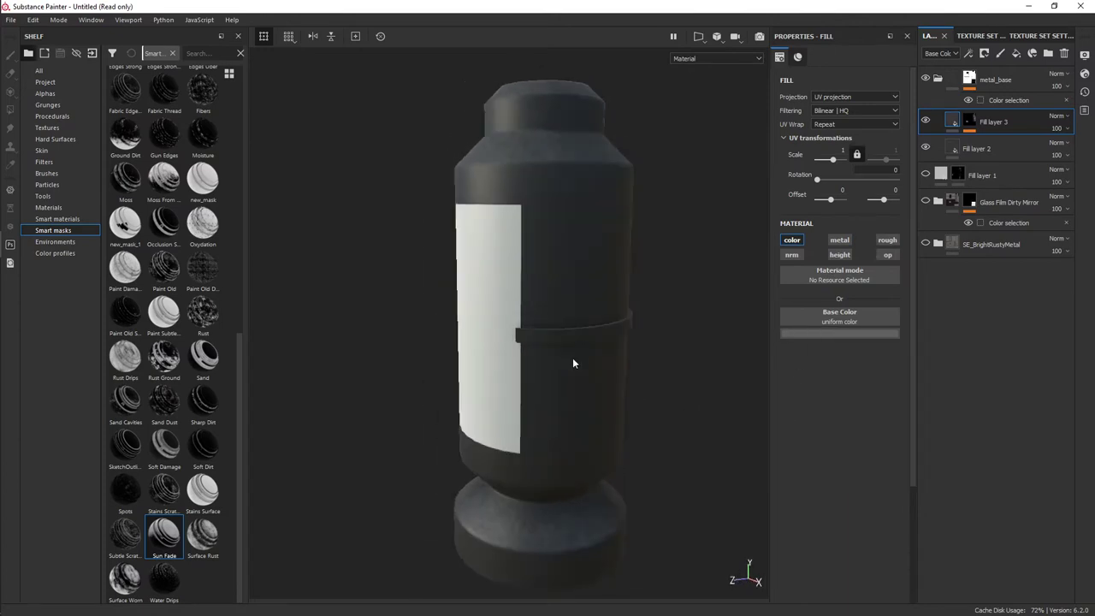
scroll(572, 358, "up", 5)
left_click_drag(532, 221, 574, 272, "alt")
scroll(459, 347, "up", 3)
mouse_move(460, 347)
left_mouse_down("alt")
mouse_move(496, 335)
mouse_move(581, 407)
mouse_move(520, 325)
mouse_move(513, 249)
mouse_move(599, 240)
left_mouse_up("alt")
scroll(525, 328, "down", 5)
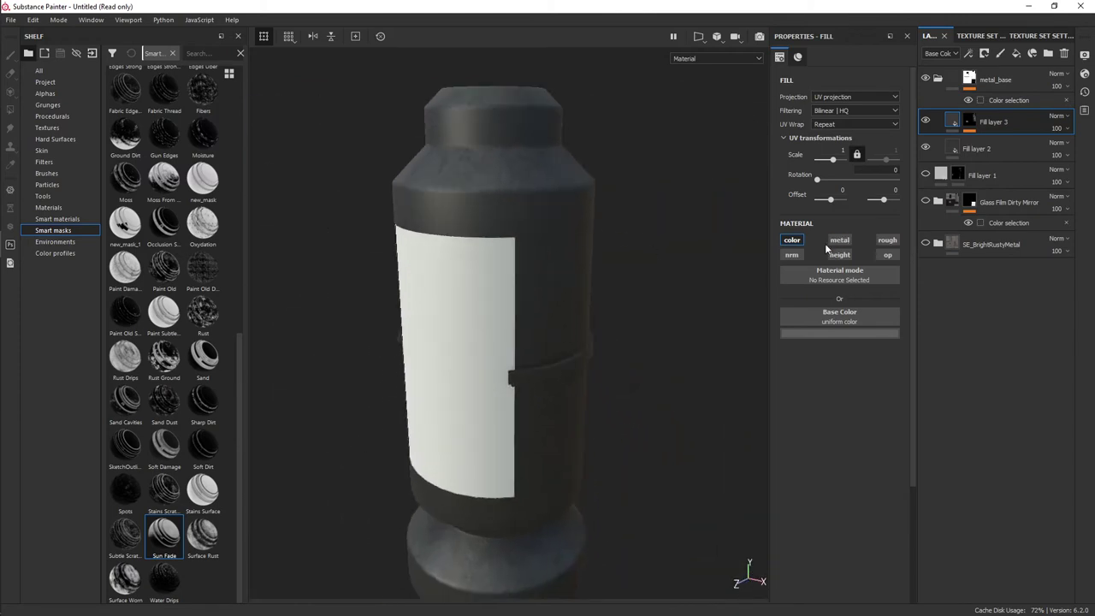
- Enable metallic and roughness on the fill, with metallic 1 and roughness 0
left_click(839, 240)
left_click_drag(785, 386, 966, 396)
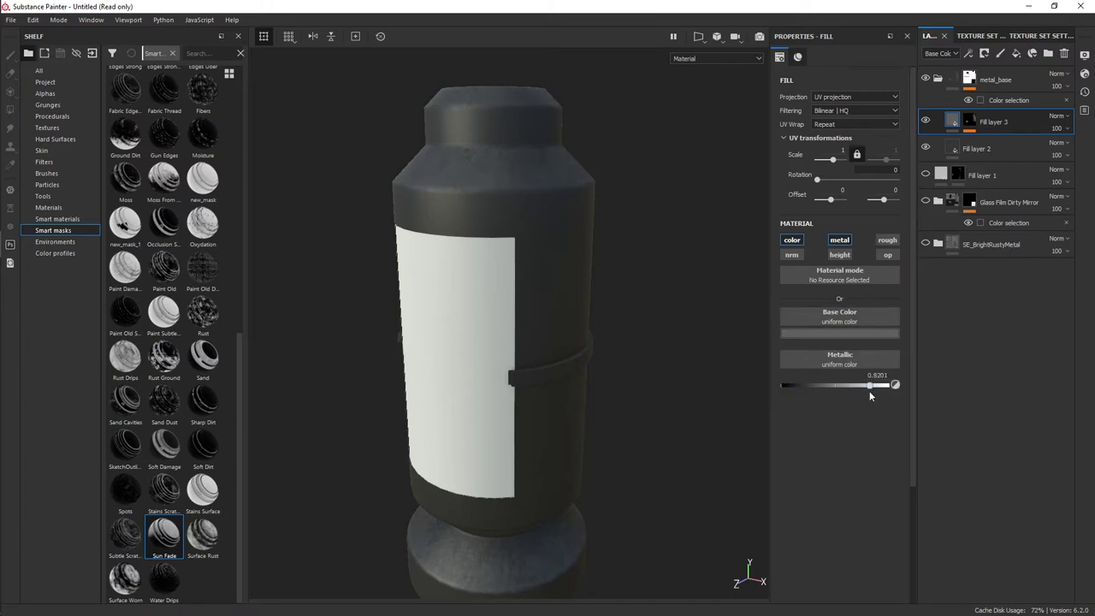
left_click(887, 240)
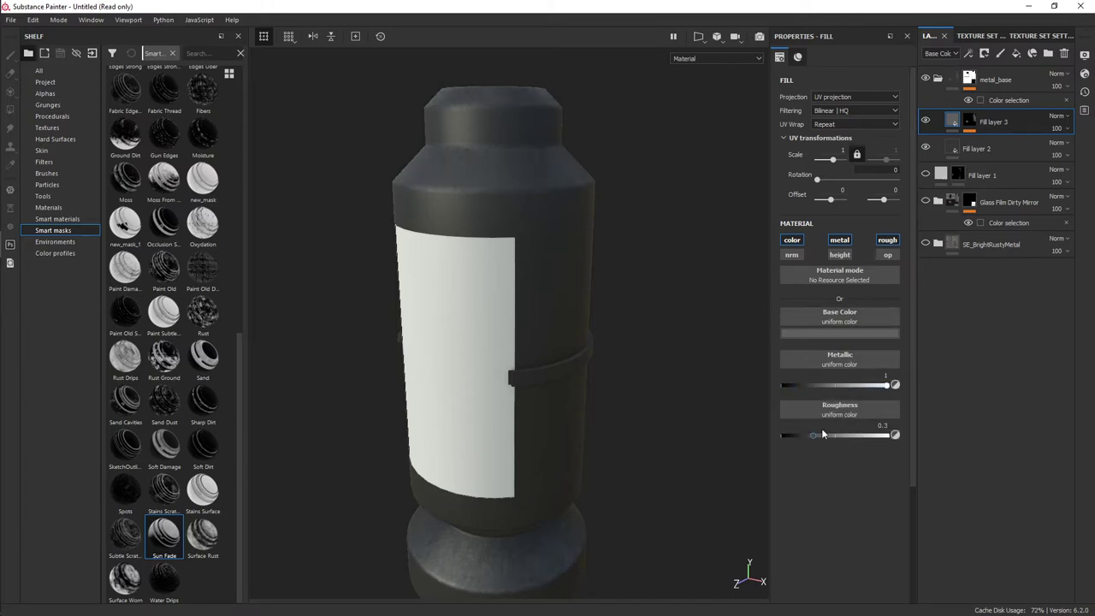
mouse_move(556, 282)
left_mouse_down("alt")
mouse_move(379, 277)
mouse_move(683, 260)
left_mouse_up("alt")
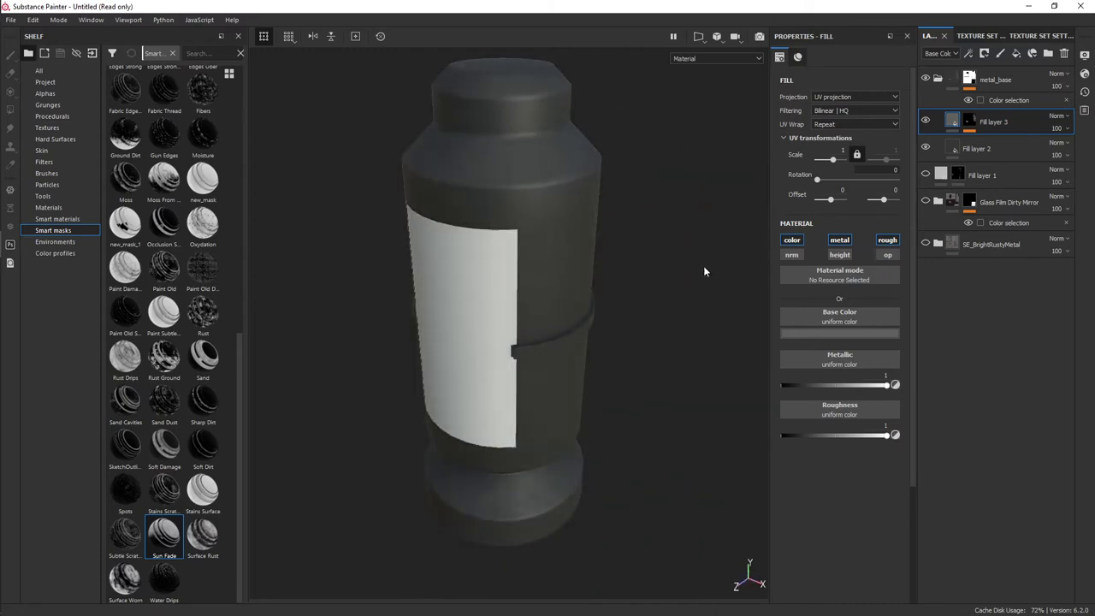
left_click_drag(895, 434, 752, 441)
left_click_drag(657, 297, 664, 226, "alt")
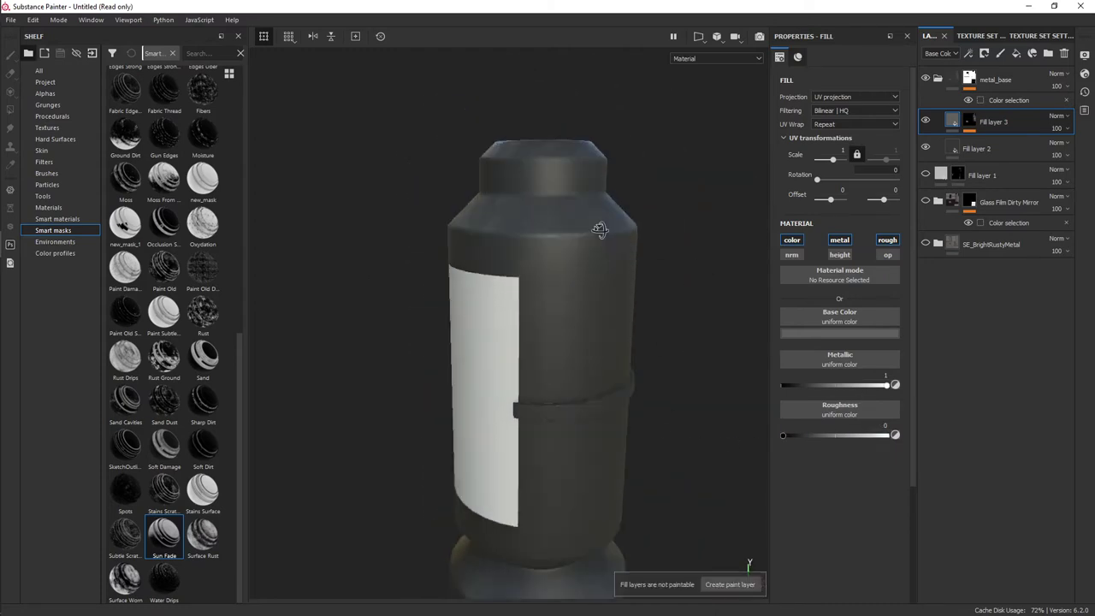
mouse_move(664, 226)
right_mouse_down("alt")
mouse_move(640, 257)
mouse_move(641, 237)
right_mouse_up("alt")
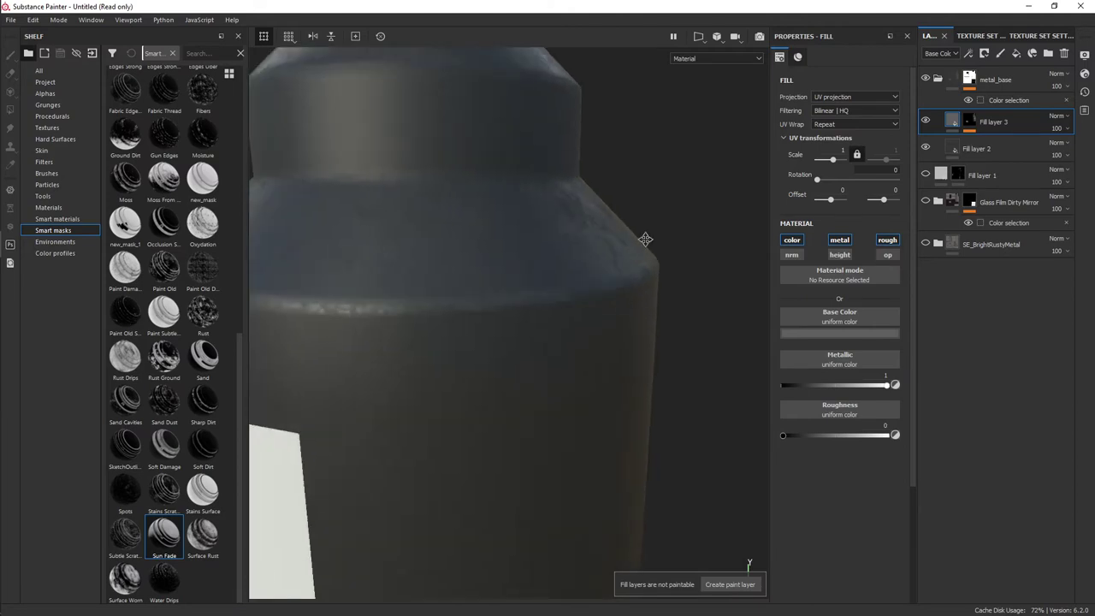
mouse_move(641, 237)
left_mouse_down("alt")
mouse_move(521, 318)
mouse_move(499, 385)
mouse_move(704, 318)
mouse_move(674, 294)
left_mouse_up("alt")
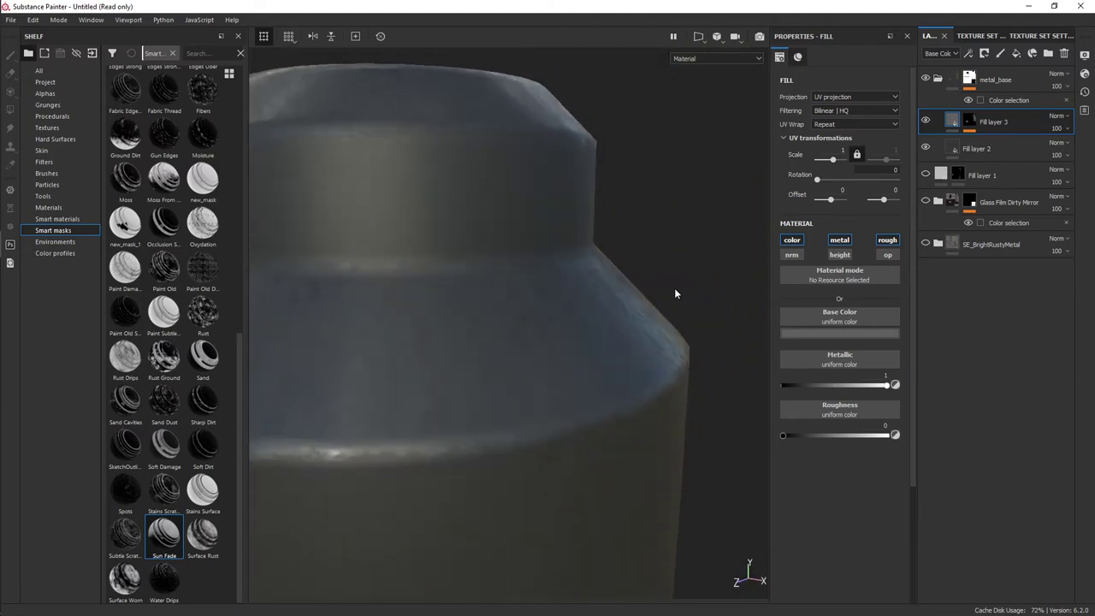
right_click_drag(674, 293, 698, 274, "alt")
mouse_move(698, 274)
left_mouse_down("alt")
mouse_move(709, 298)
mouse_move(691, 242)
mouse_move(635, 359)
left_mouse_up("alt")
middle_click_drag(635, 358, 639, 157, "alt")
left_click_drag(639, 158, 614, 281, "alt")
right_click_drag(613, 282, 604, 183, "alt")
left_click_drag(604, 183, 584, 119, "alt")
right_click_drag(583, 119, 587, 239, "alt")
left_click_drag(587, 240, 604, 317, "alt")
mouse_move(604, 317)
right_mouse_down("alt")
mouse_move(619, 242)
mouse_move(677, 237)
mouse_move(598, 261)
mouse_move(627, 266)
right_mouse_up("alt")
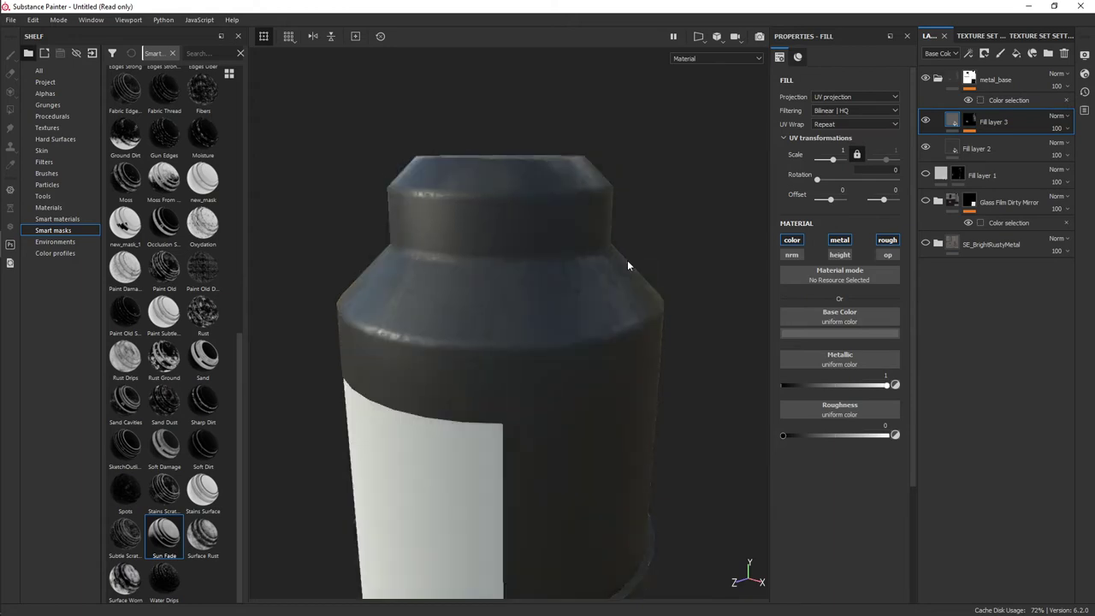
- Brighten the base colour slightly, then add a new Fill layer 4 above
left_click(811, 334)
left_click_drag(819, 422, 807, 411)
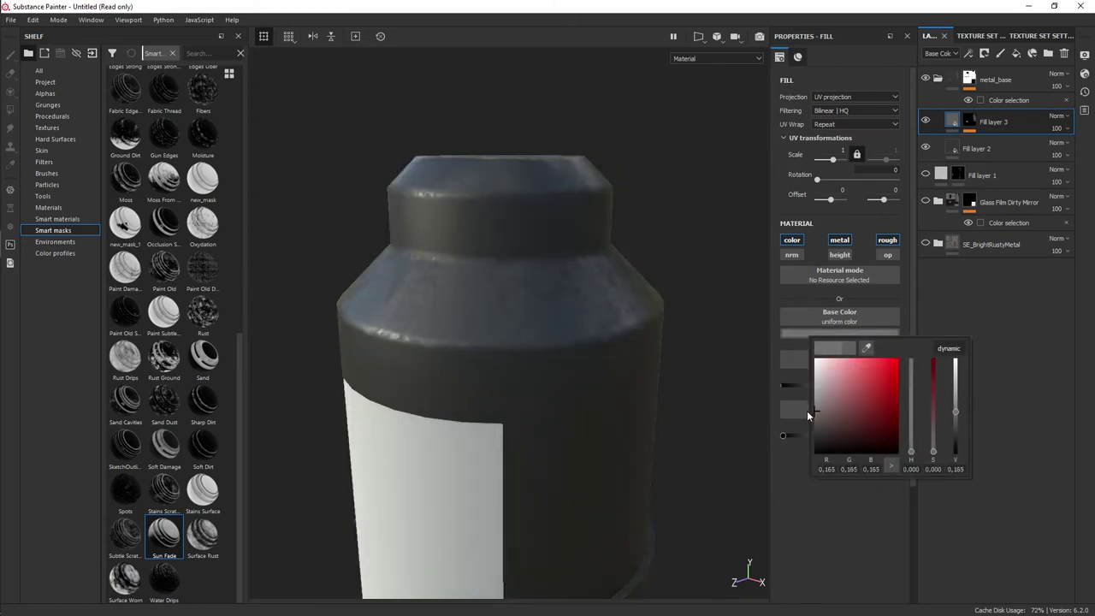
mouse_move(717, 334)
left_mouse_down("alt")
mouse_move(586, 293)
mouse_move(586, 311)
mouse_move(681, 306)
mouse_move(684, 272)
left_mouse_up("alt")
scroll(682, 309, "down", 4)
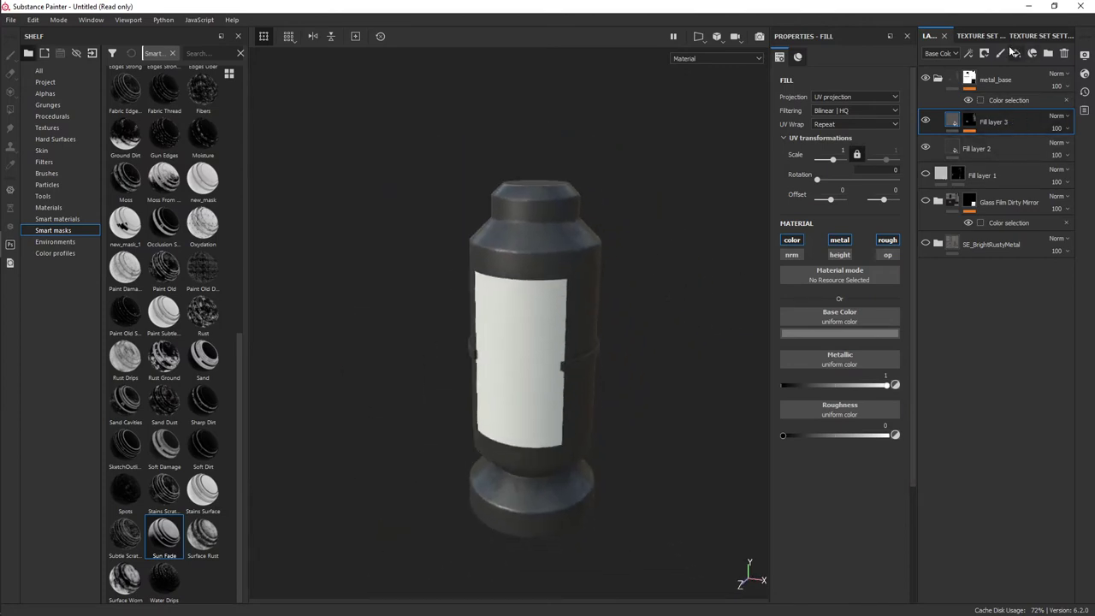
left_click(1016, 53)
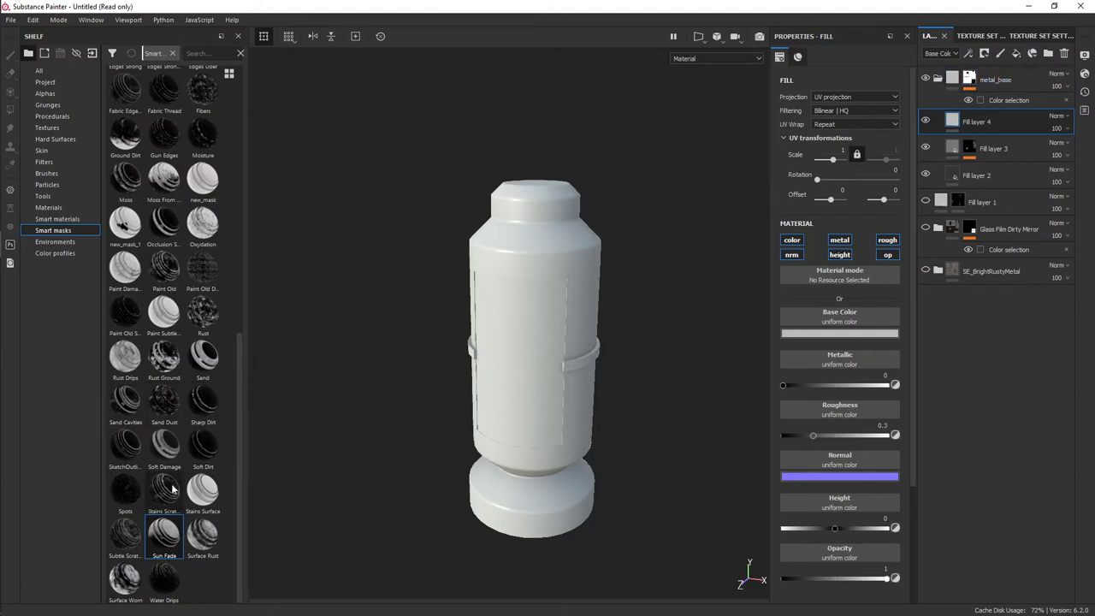
- Apply the Surface Rust smart mask to Fill layer 4
mouse_move(196, 543)
left_mouse_down()
mouse_move(462, 390)
mouse_move(984, 122)
left_mouse_up()
left_click_drag(584, 268, 557, 272)
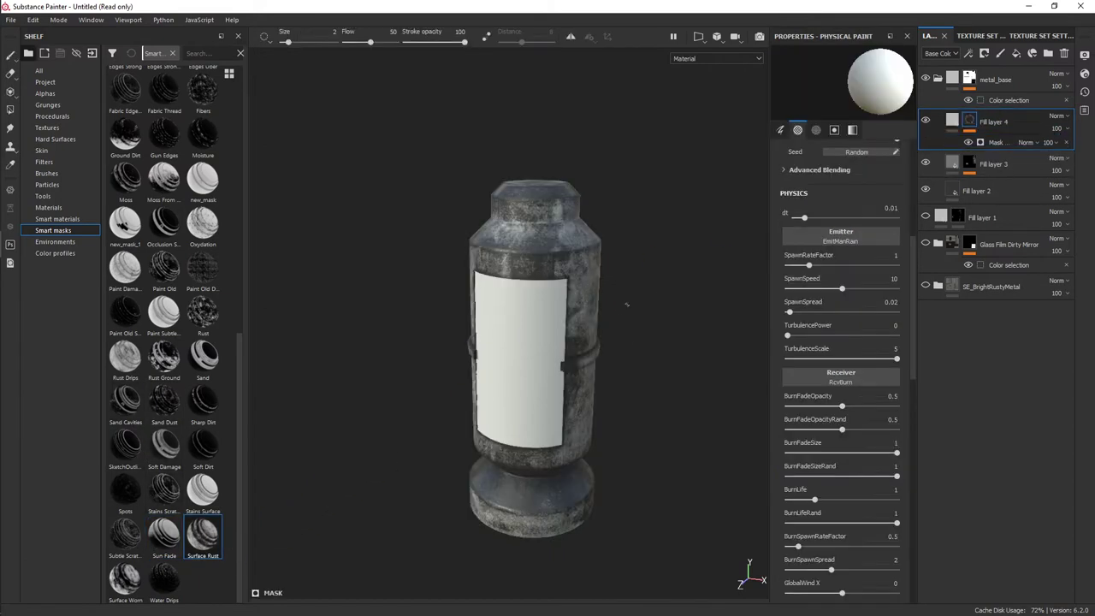
left_click_drag(662, 300, 590, 301, "alt")
scroll(637, 300, "up", 5)
middle_click_drag(591, 301, 569, 245)
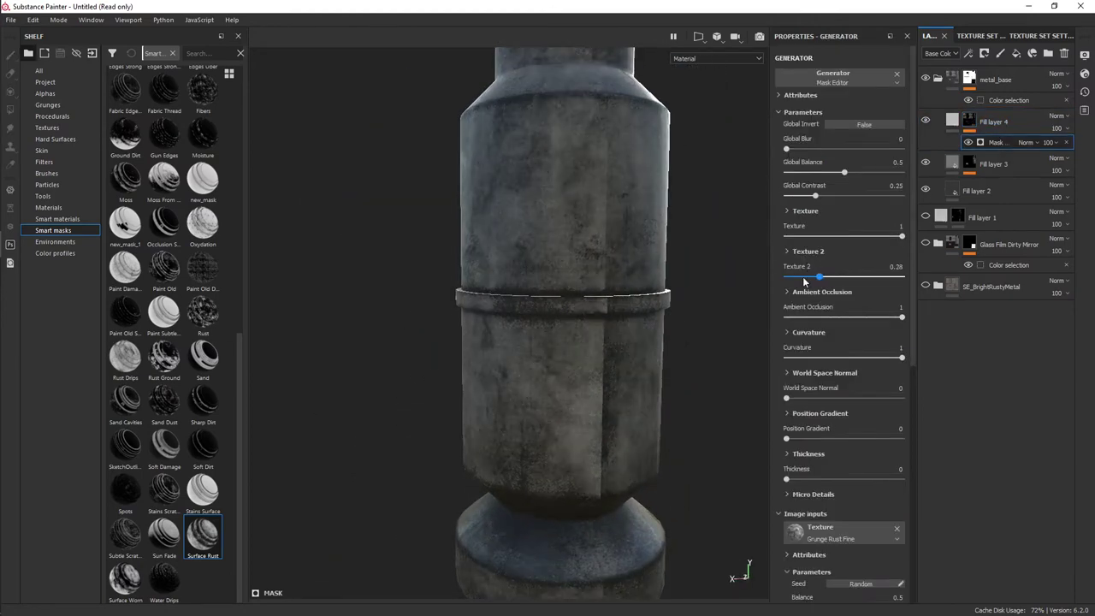
- Tune the mask: lower Texture 2, balance 0.5, less AO and curvature, thickness 0.01
left_click(804, 278)
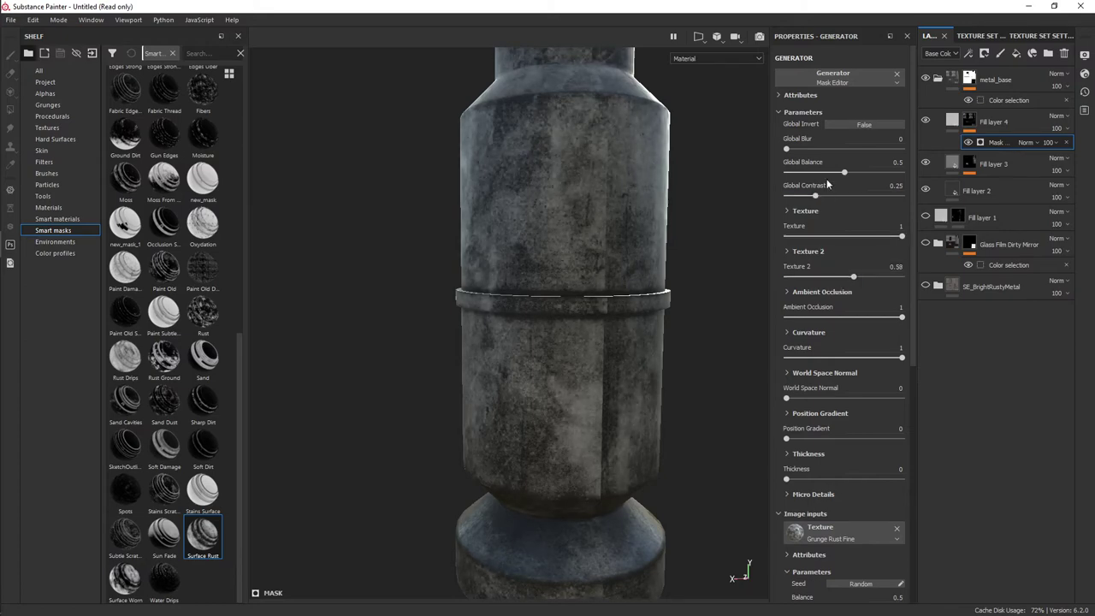
left_click_drag(850, 174, 843, 174)
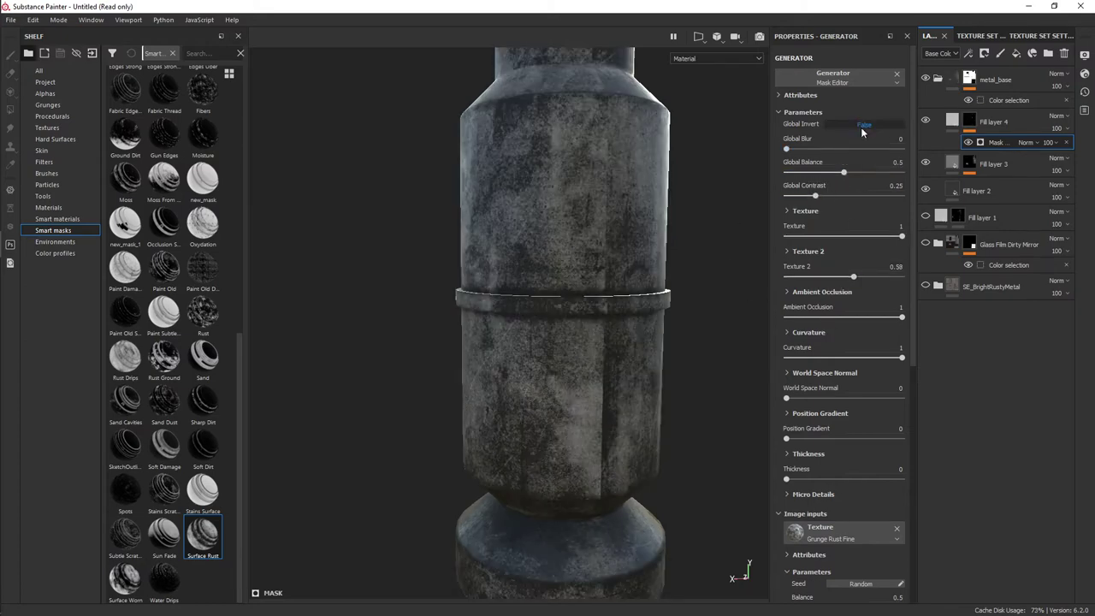
left_click_drag(805, 316, 880, 319)
mouse_move(902, 357)
left_mouse_down()
mouse_move(830, 358)
mouse_move(900, 360)
left_mouse_up()
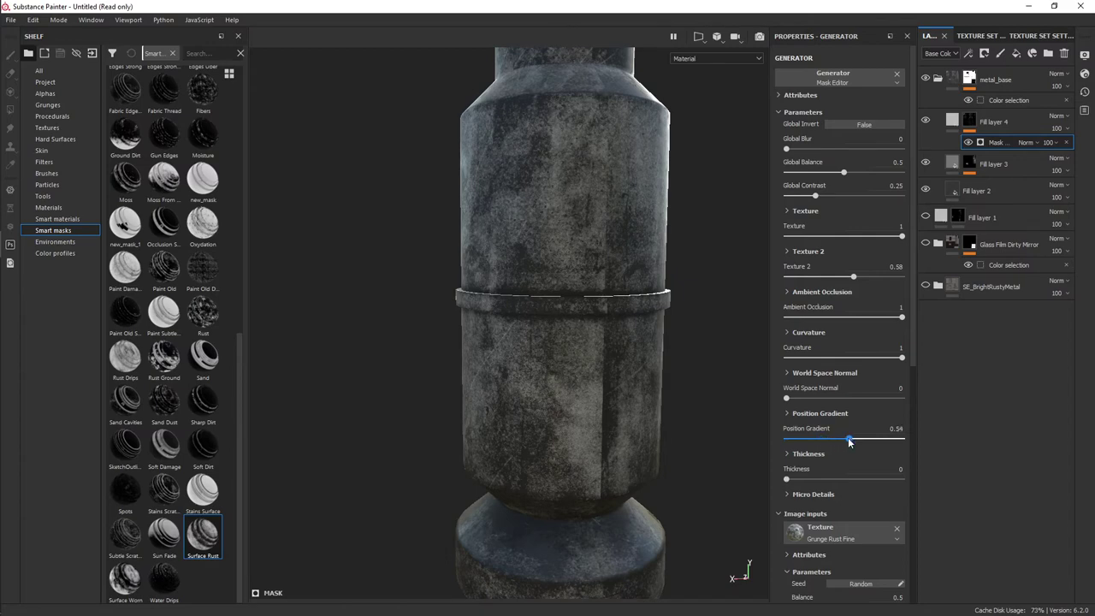
left_click_drag(787, 480, 788, 480)
scroll(429, 282, "down", 3)
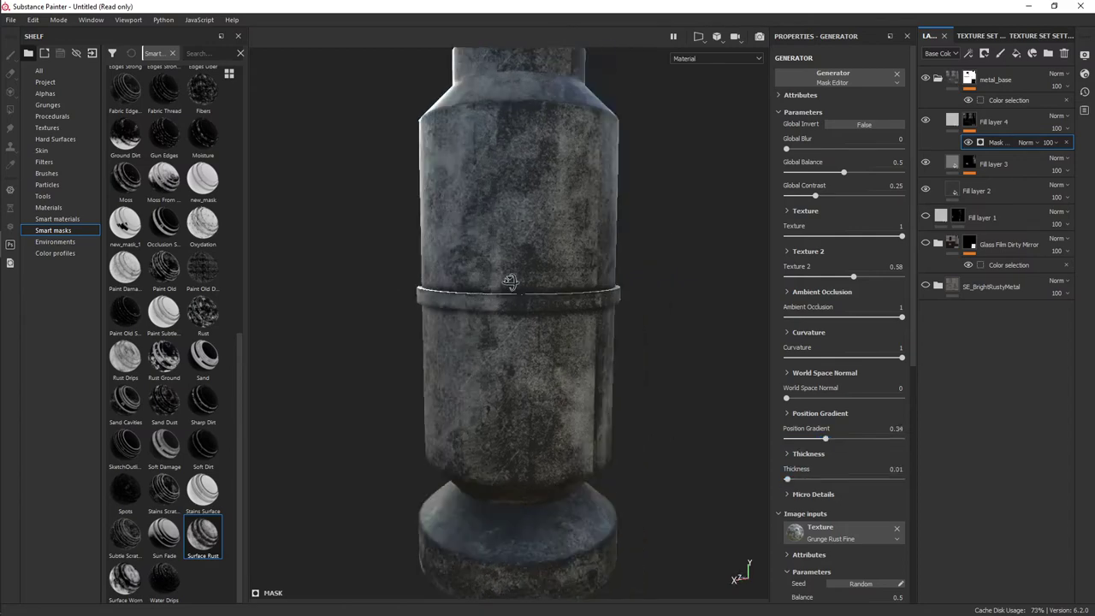
left_click_drag(429, 283, 680, 325, "alt")
right_click_drag(680, 325, 647, 115, "alt")
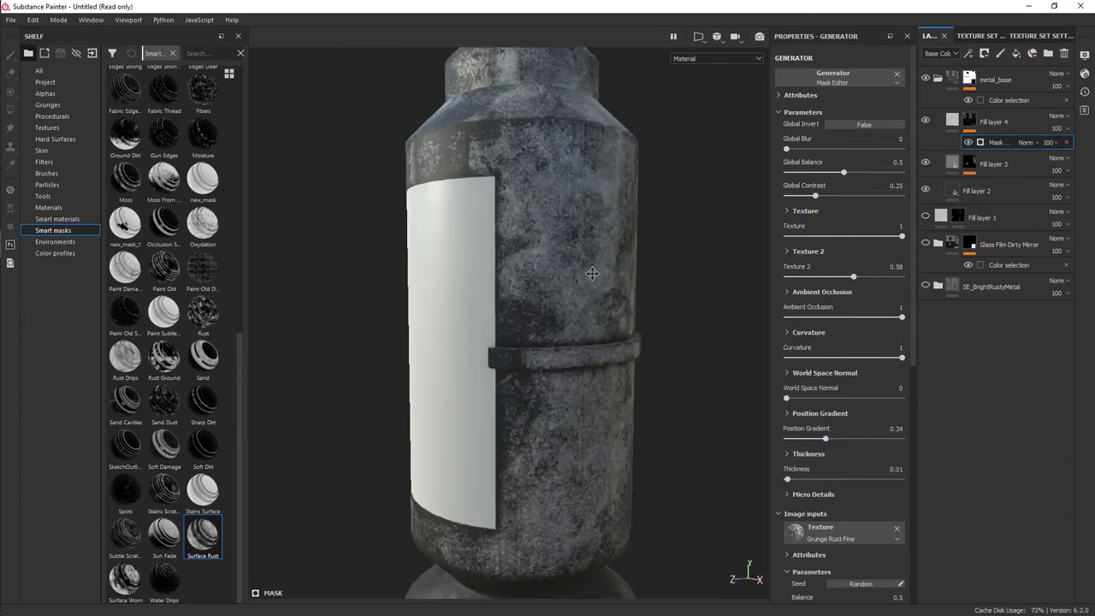
left_click_drag(648, 115, 752, 154, "alt")
- Restrict Fill layer 4 to the base colour channel and open its resource list
left_click(954, 122)
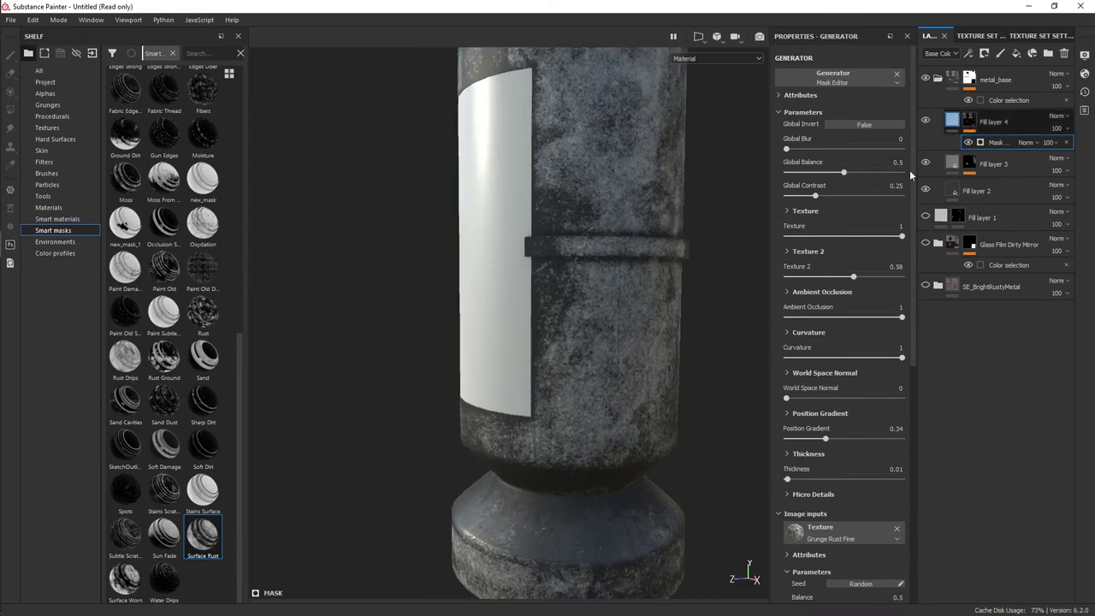
left_click(791, 241)
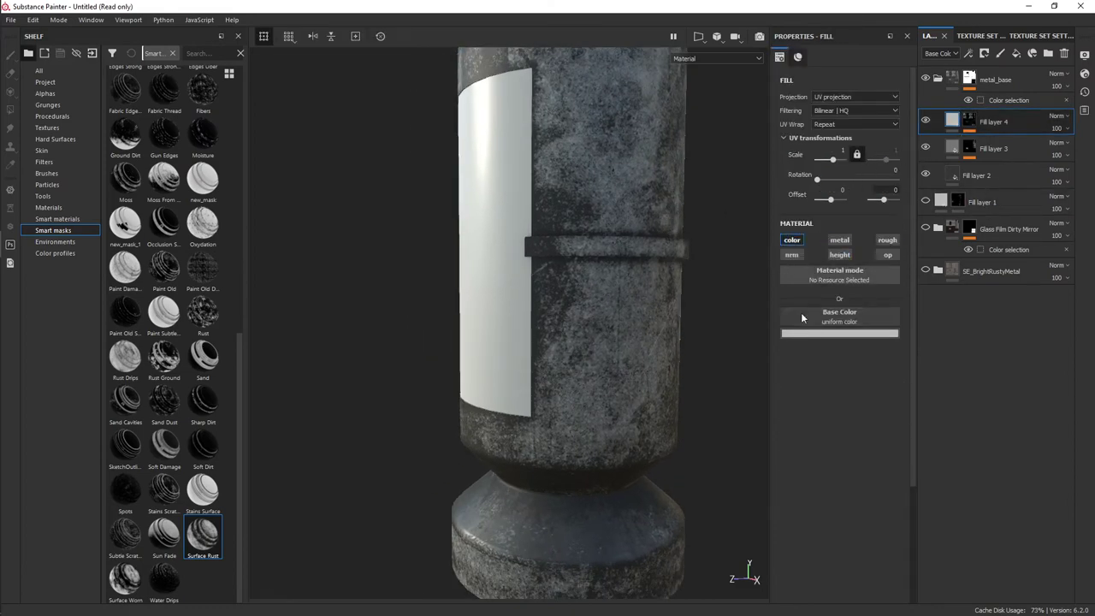
left_click(828, 321)
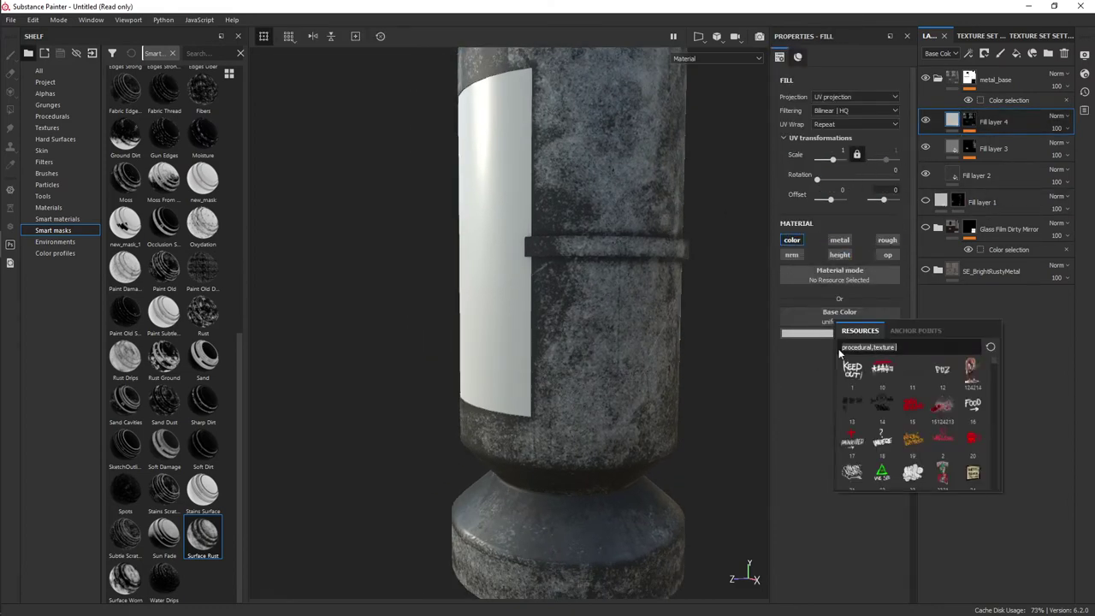
- Search 'rust' and use Rust Fine as Fill layer 4's base colour
type("rust")
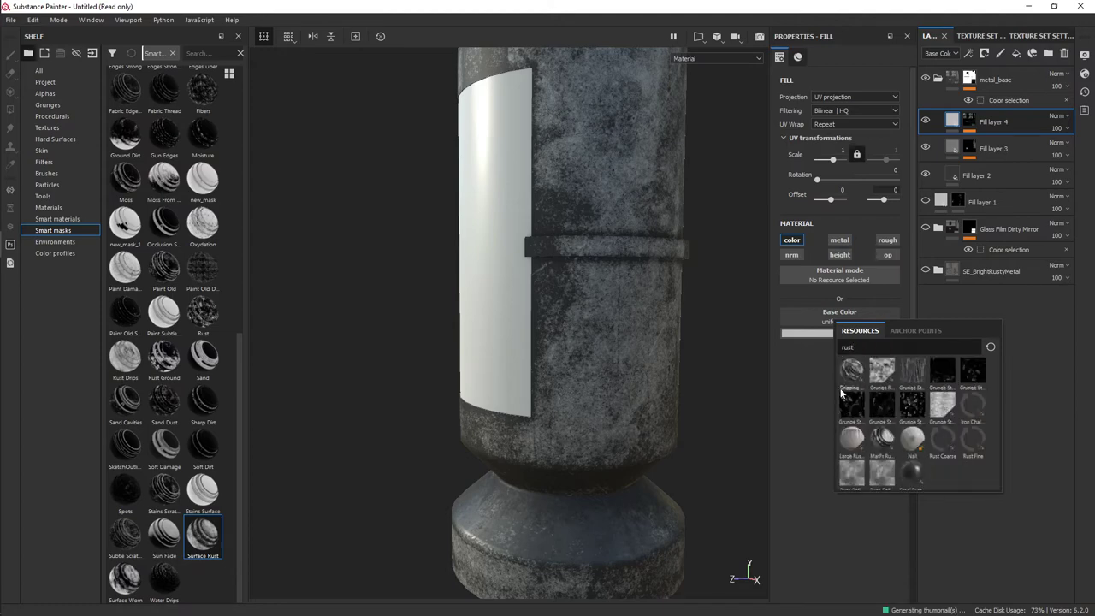
left_click(969, 442)
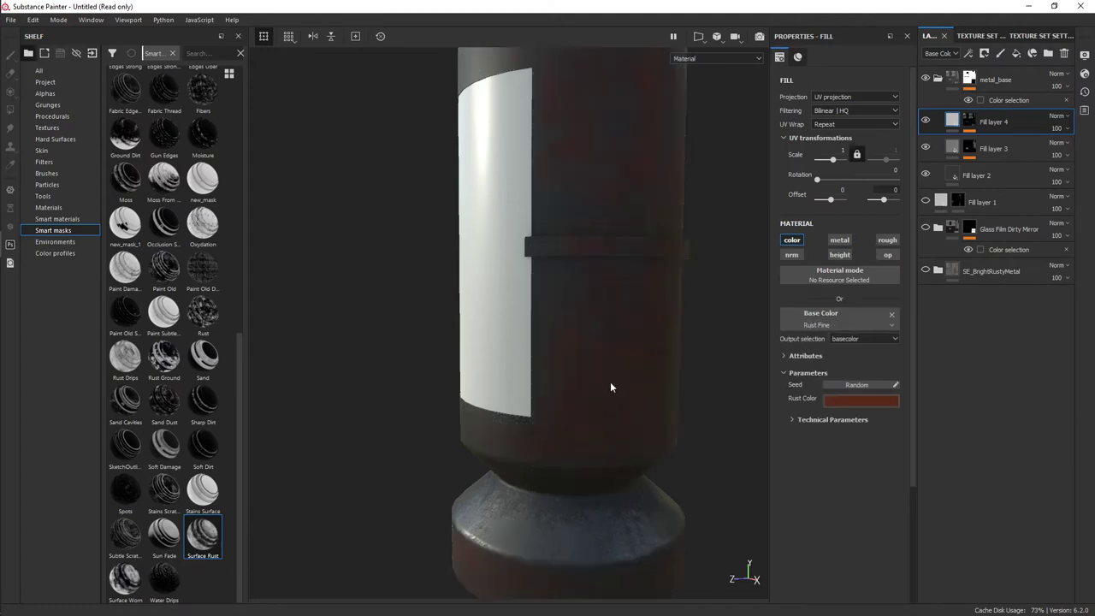
mouse_move(610, 381)
left_mouse_down("alt")
mouse_move(482, 368)
mouse_move(569, 374)
mouse_move(538, 306)
mouse_move(448, 331)
mouse_move(582, 396)
mouse_move(502, 379)
mouse_move(638, 387)
left_mouse_up("alt")
scroll(608, 406, "up", 5)
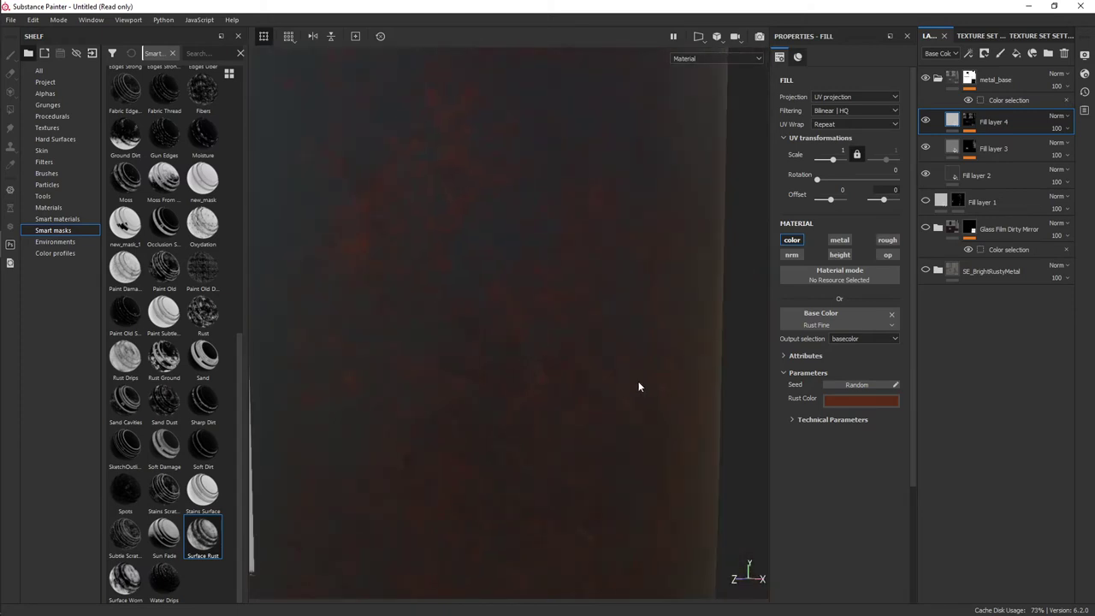
mouse_move(637, 268)
left_mouse_down("alt")
mouse_move(614, 335)
mouse_move(586, 355)
left_mouse_up("alt")
scroll(614, 334, "down", 2)
- Add metallic and roughness channels, with roughness raised to 1
left_click(839, 239)
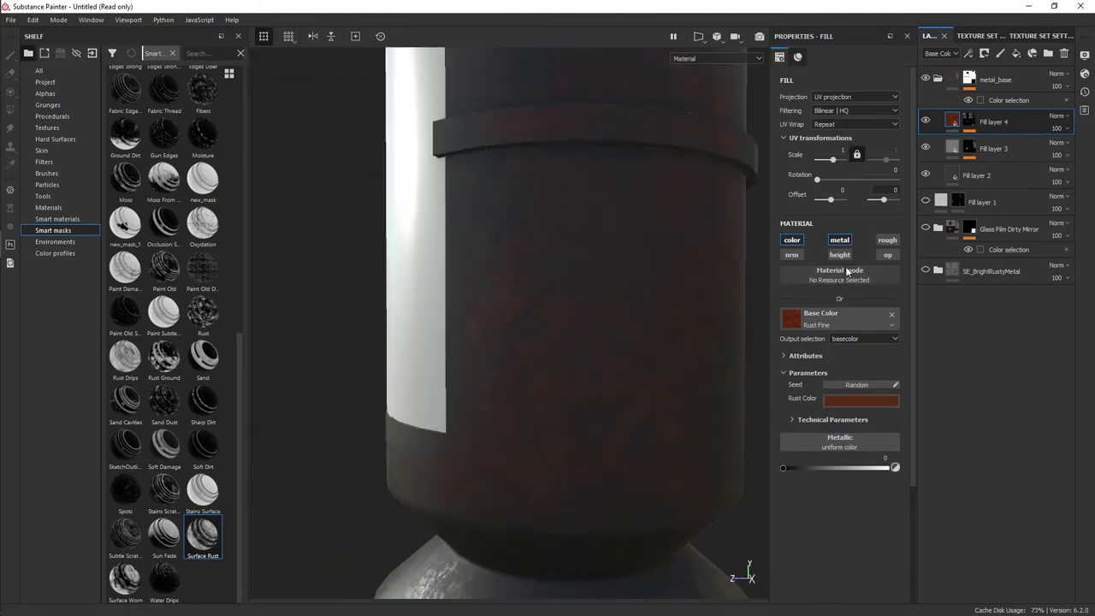
left_click(886, 239)
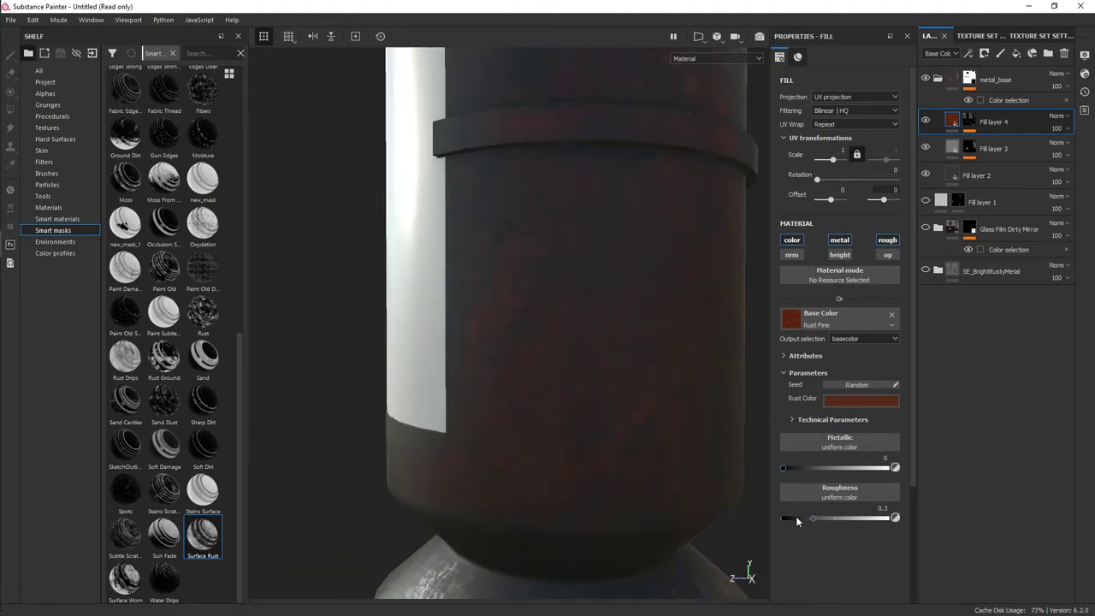
left_click_drag(796, 519, 895, 518)
scroll(531, 378, "up", 3)
left_click_drag(531, 378, 738, 366, "alt")
- Darken the rust colour and add a height channel set to -0.0688
left_click(841, 400)
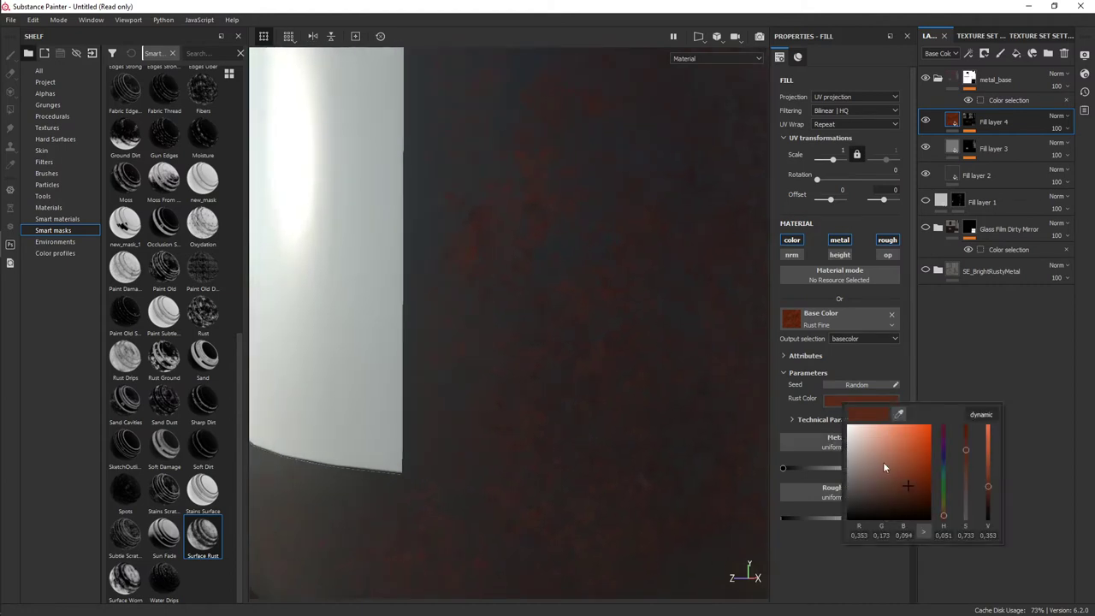
left_click(906, 478)
left_click(818, 410)
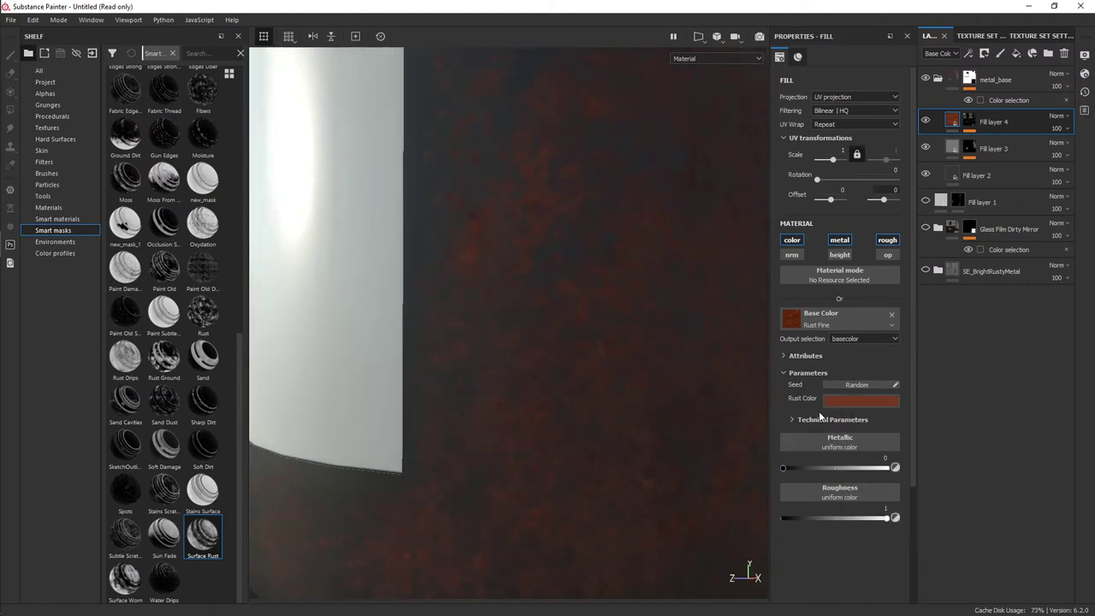
left_click(840, 255)
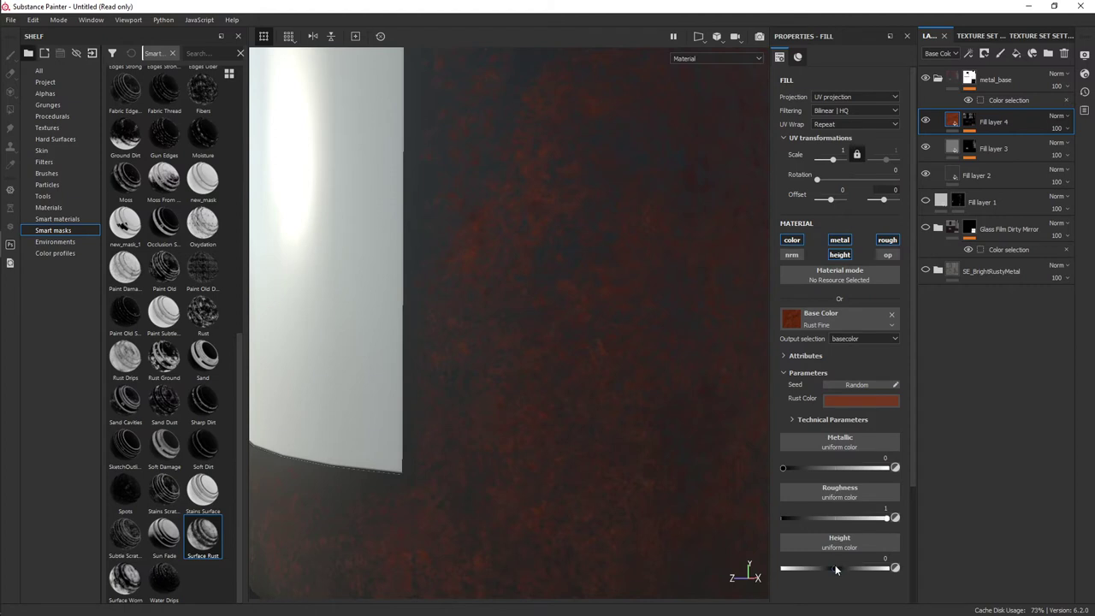
left_click_drag(836, 569, 831, 569)
mouse_move(463, 400)
right_mouse_down("alt")
mouse_move(498, 387)
mouse_move(547, 393)
right_mouse_up("alt")
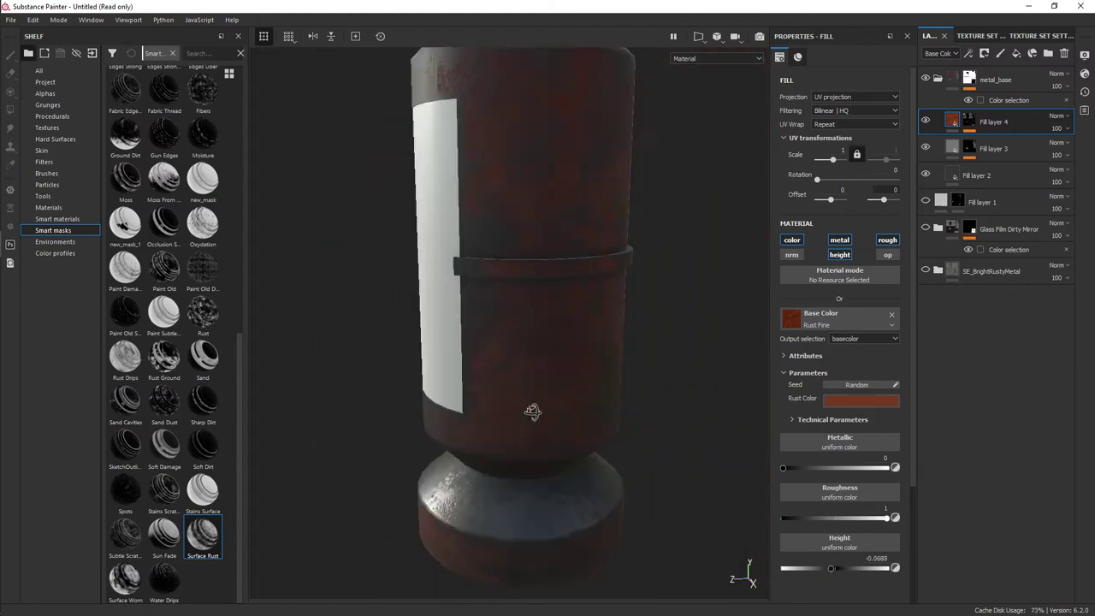
- Review the whole rusted canister and select Fill layer 4's mask
mouse_move(548, 394)
left_mouse_down("alt")
mouse_move(655, 225)
mouse_move(472, 366)
left_mouse_up("alt")
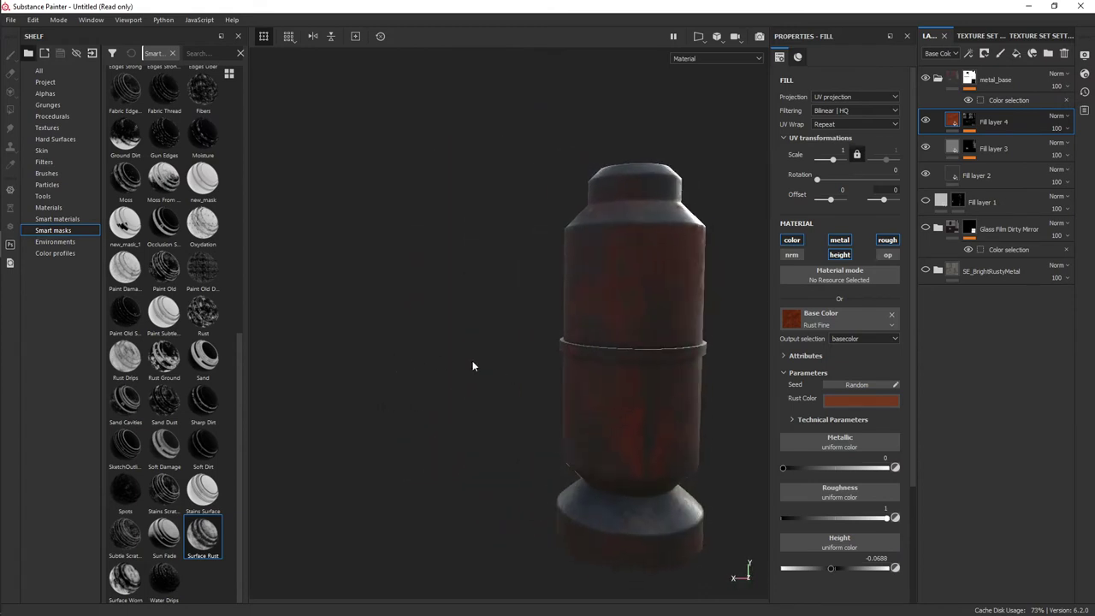
right_click_drag(472, 360, 491, 329, "alt")
mouse_move(491, 329)
middle_mouse_down("alt")
mouse_move(604, 367)
mouse_move(528, 352)
middle_mouse_up("alt")
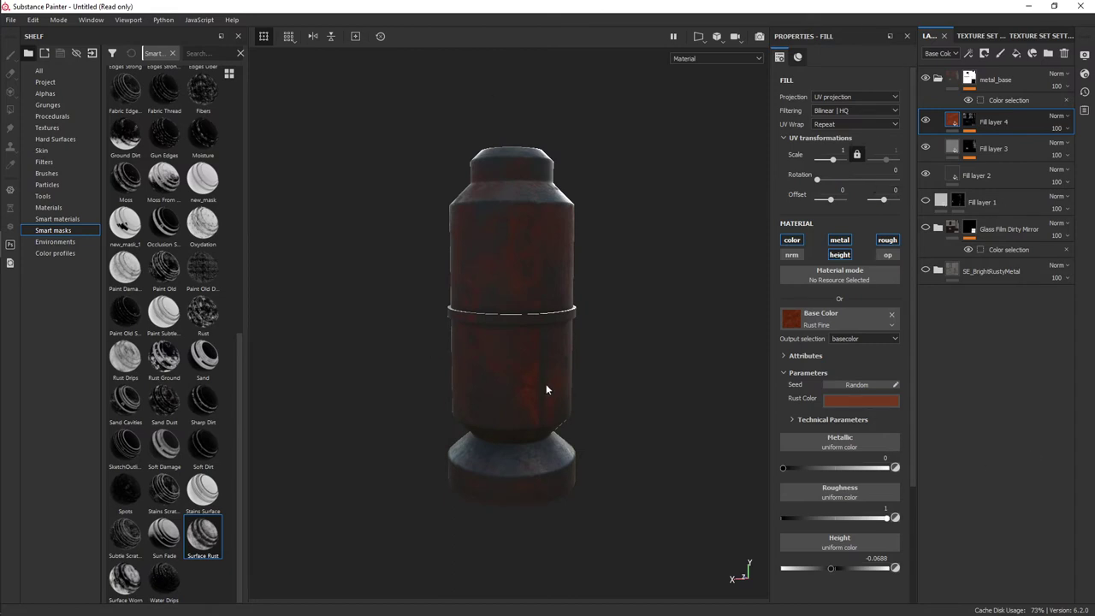
left_click_drag(547, 390, 507, 383, "alt")
left_click_drag(471, 441, 577, 457, "alt")
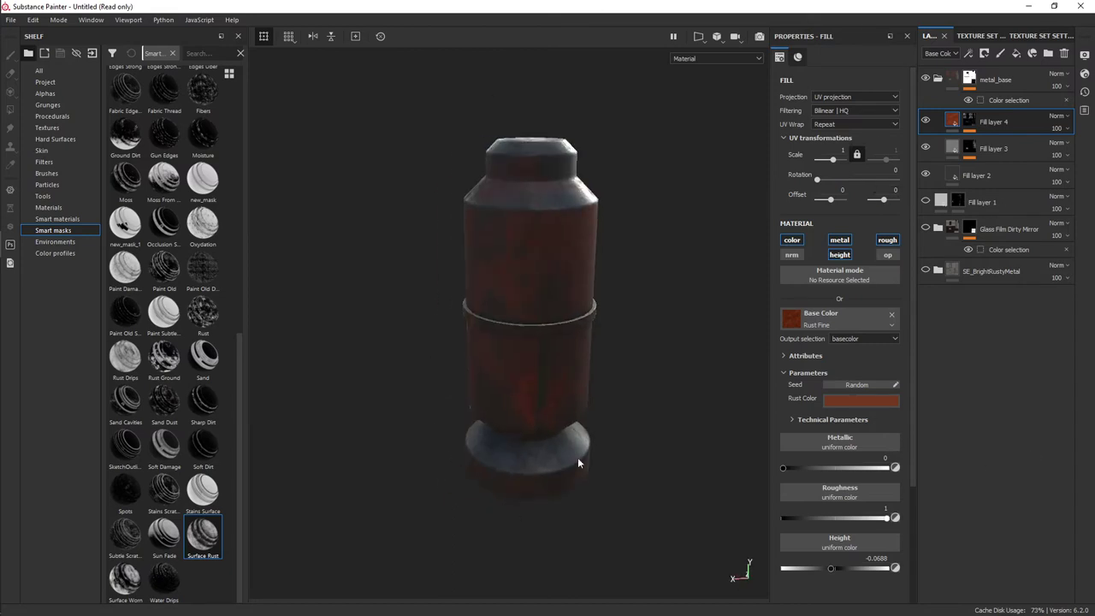
mouse_move(577, 457)
right_mouse_down("alt")
mouse_move(501, 384)
mouse_move(557, 475)
right_mouse_up("alt")
middle_click_drag(558, 475, 654, 382, "alt")
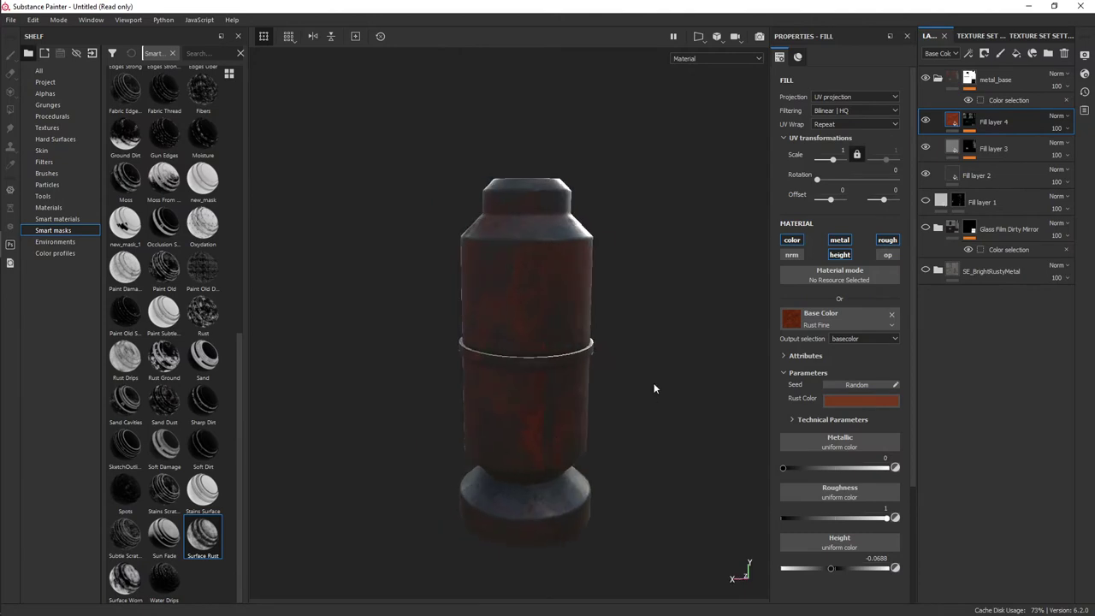
left_click(1016, 147)
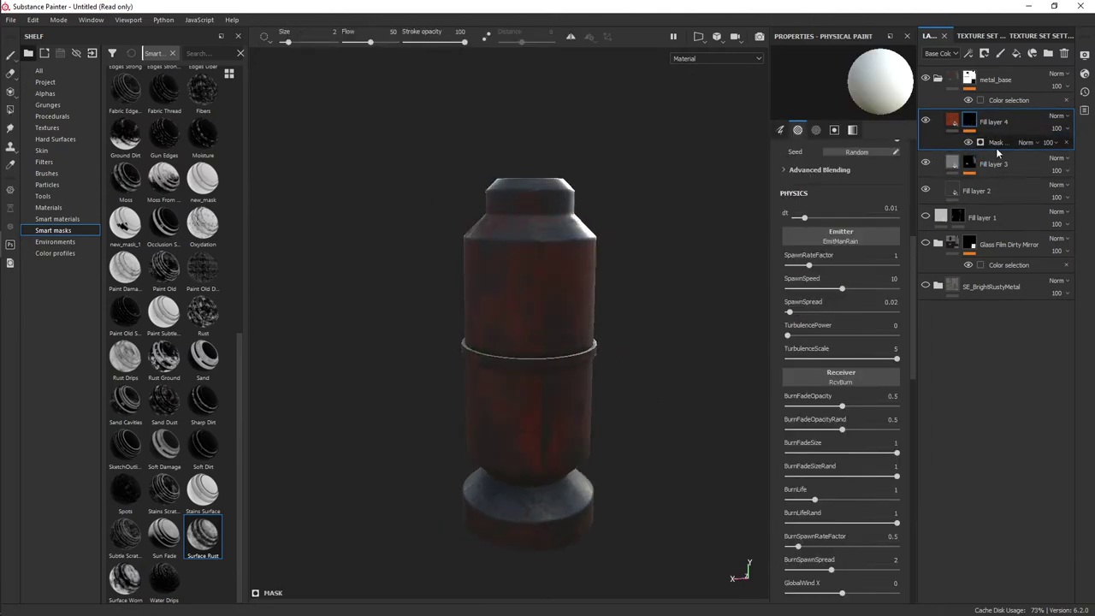
- Add a Paint effect to Fill layer 4's mask and show the brush presets
right_click(969, 122)
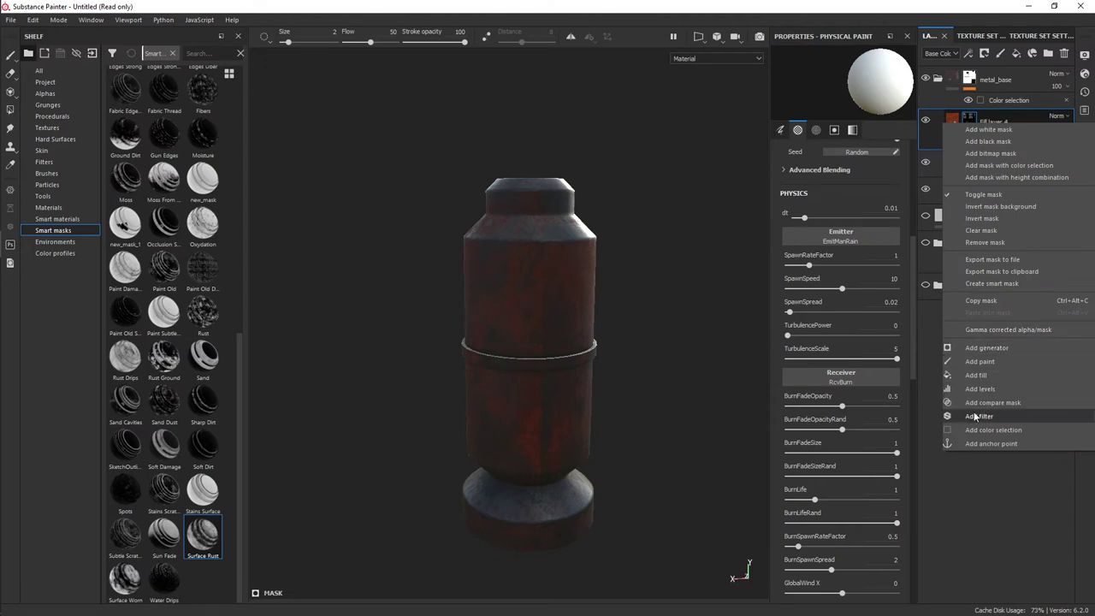
key("Escape")
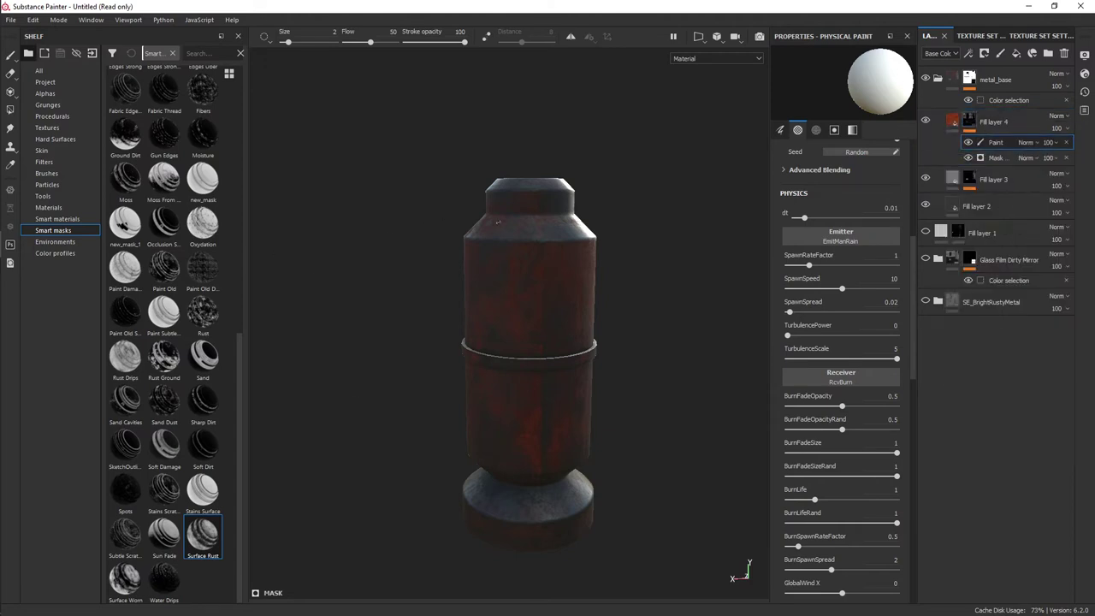
left_click(13, 54)
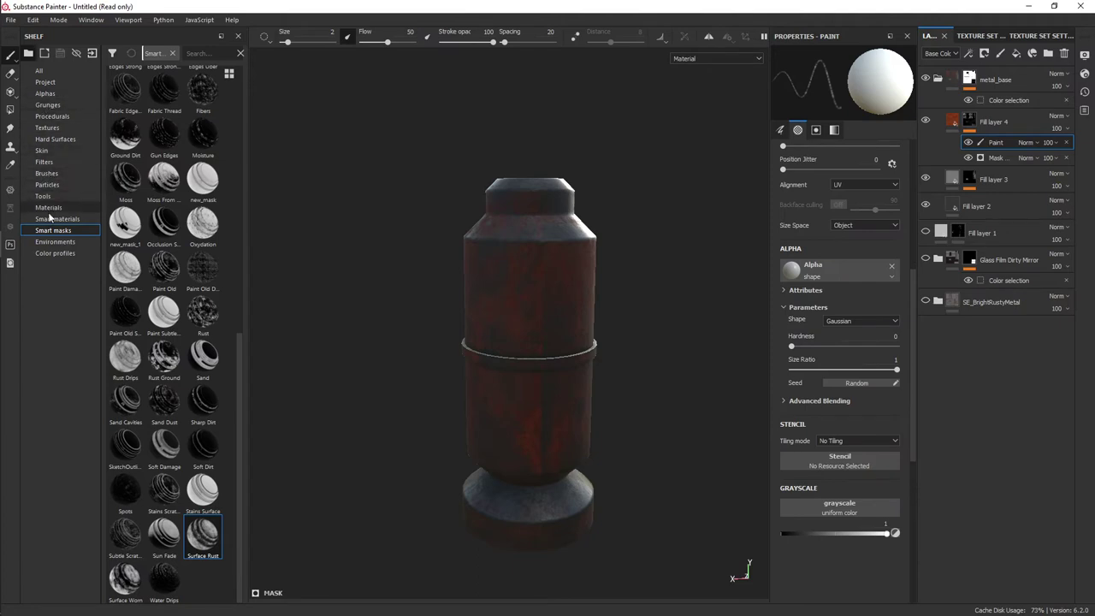
left_click(56, 175)
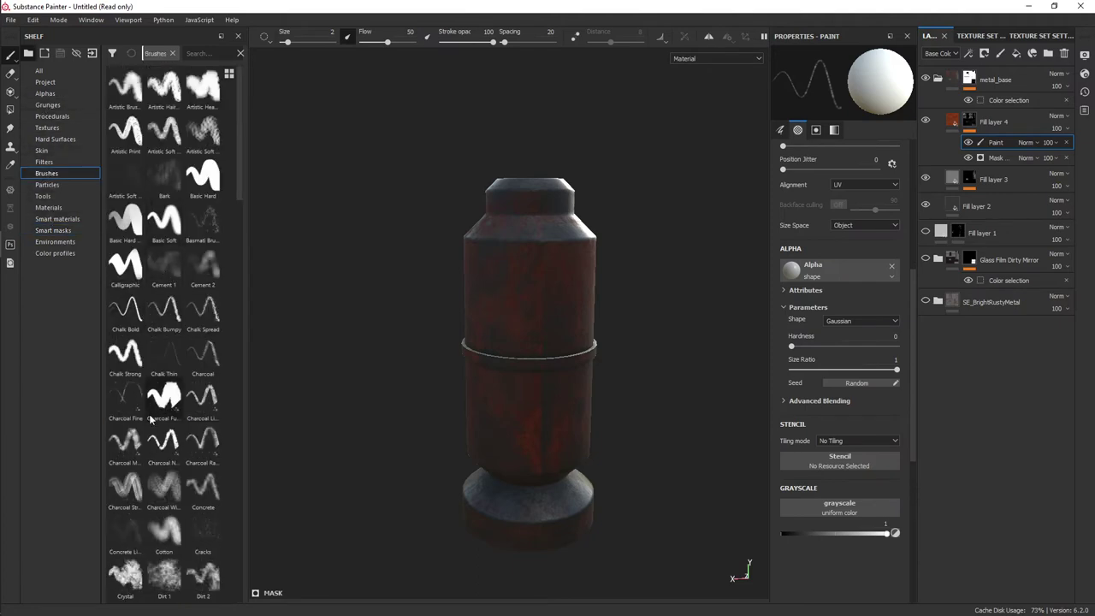
scroll(119, 484, "down", 5)
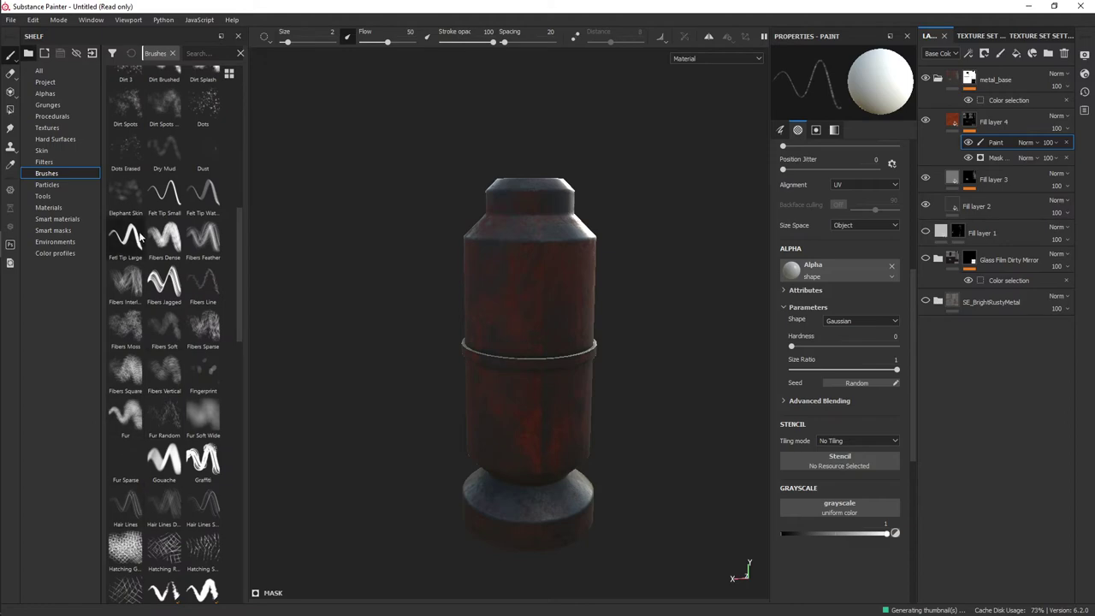
scroll(141, 238, "up", 3)
scroll(145, 283, "up", 2)
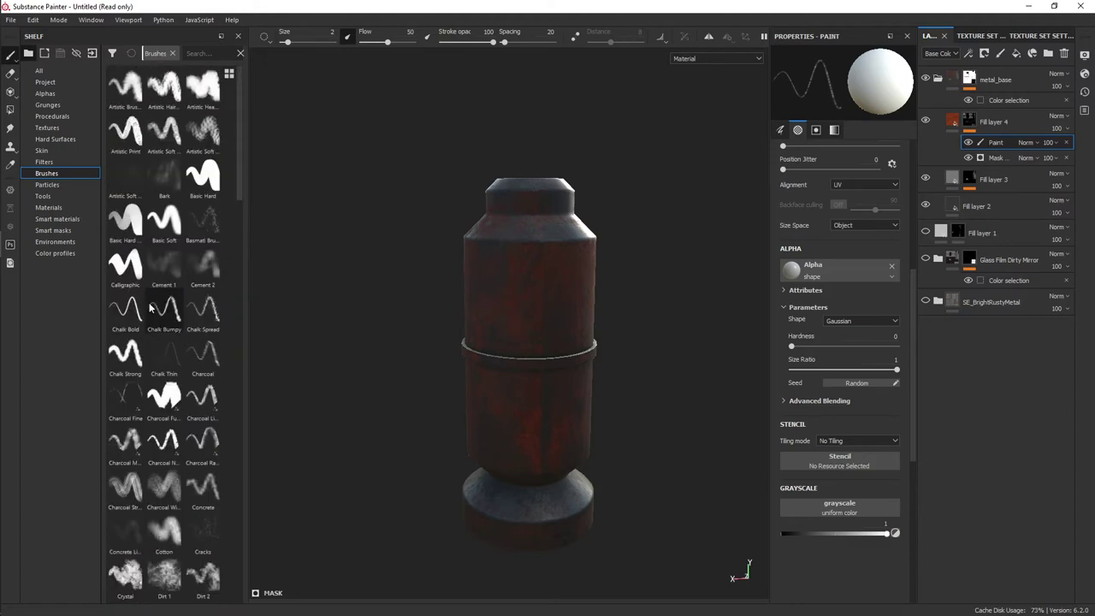
scroll(141, 307, "down", 3)
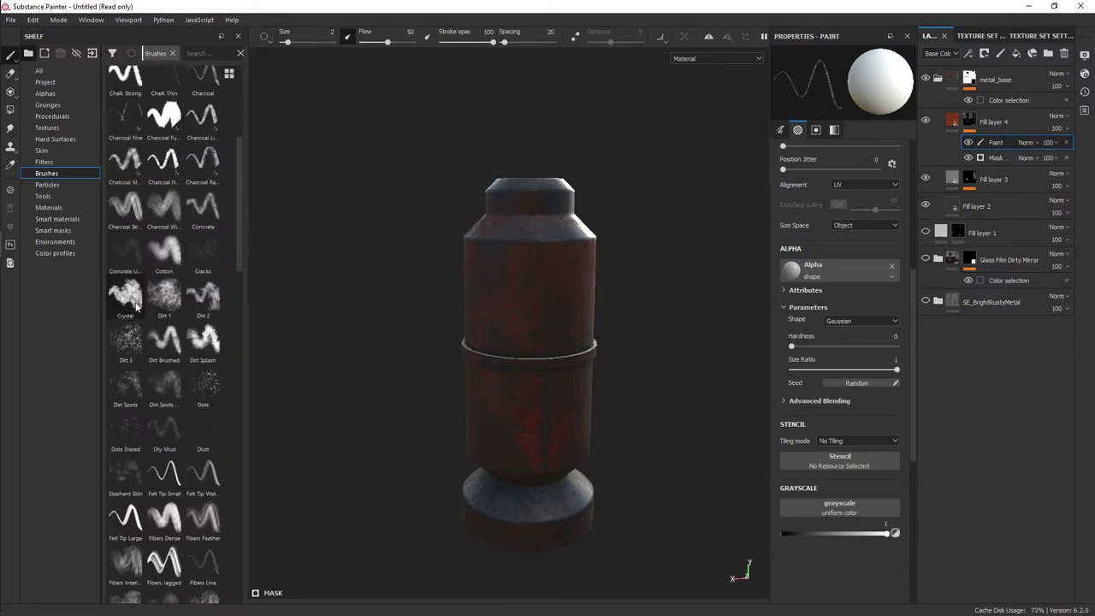
mouse_move(126, 341)
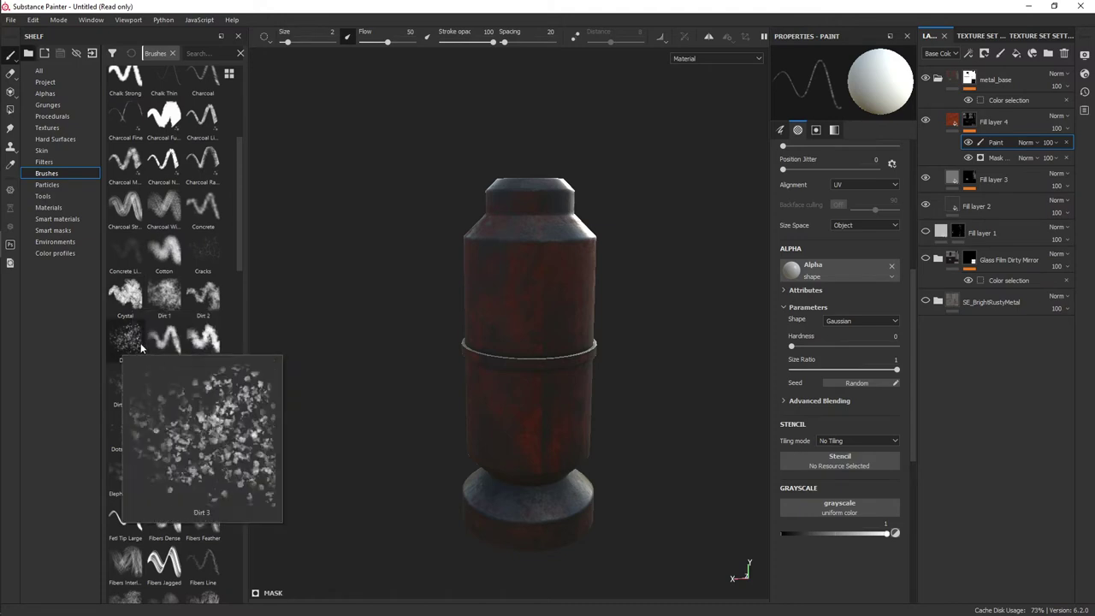
- Choose the Dirt 2 brush, switch to black, and dab dirt onto the canister
left_click(193, 296)
scroll(539, 300, "up", 3)
scroll(514, 299, "up", 2)
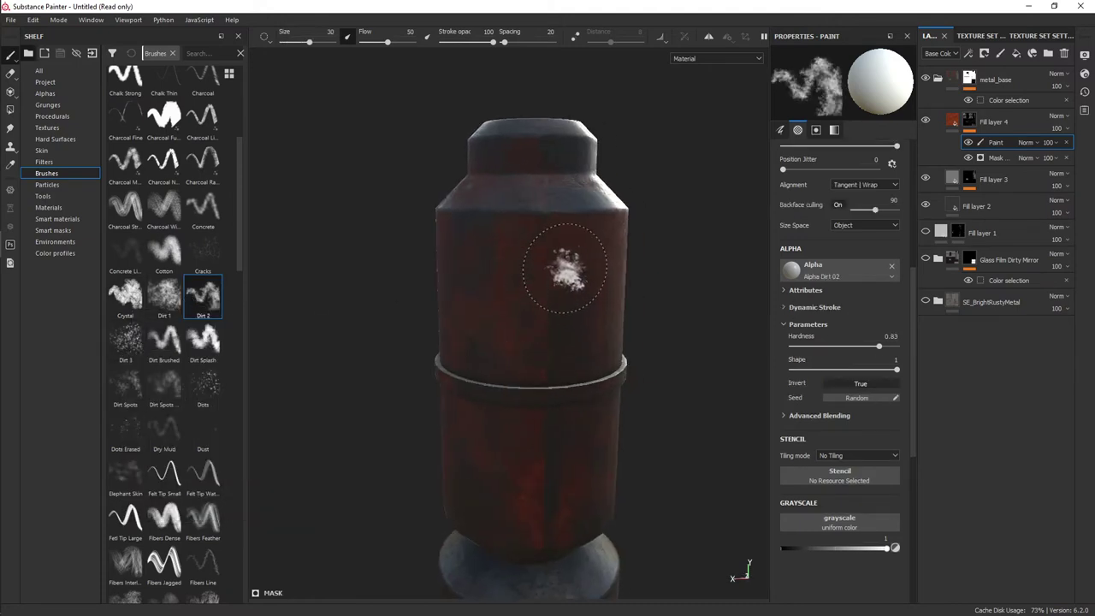
key("x")
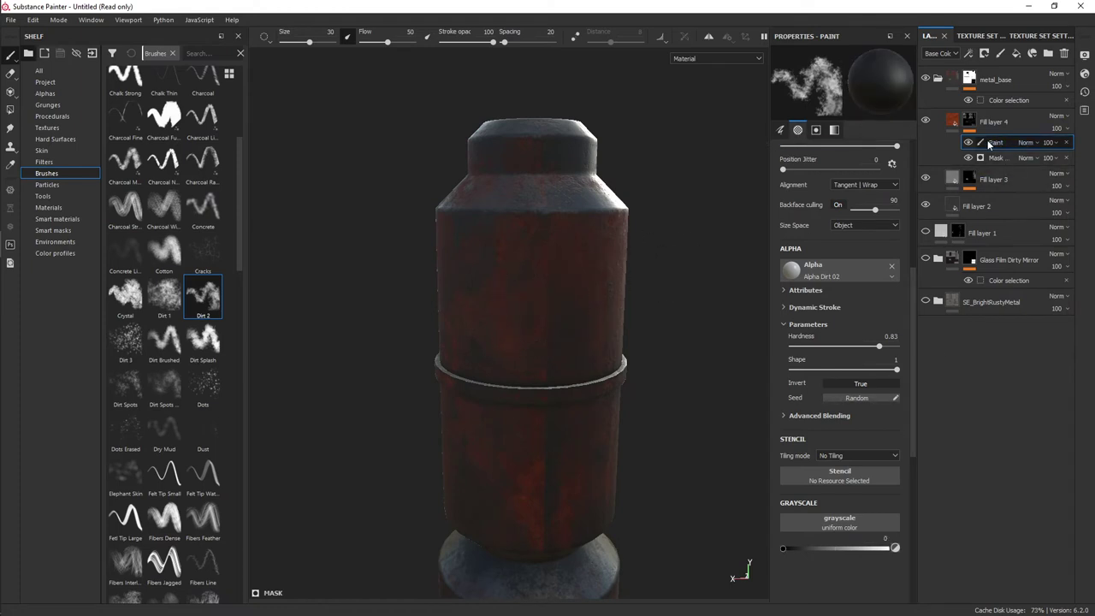
left_click(558, 237)
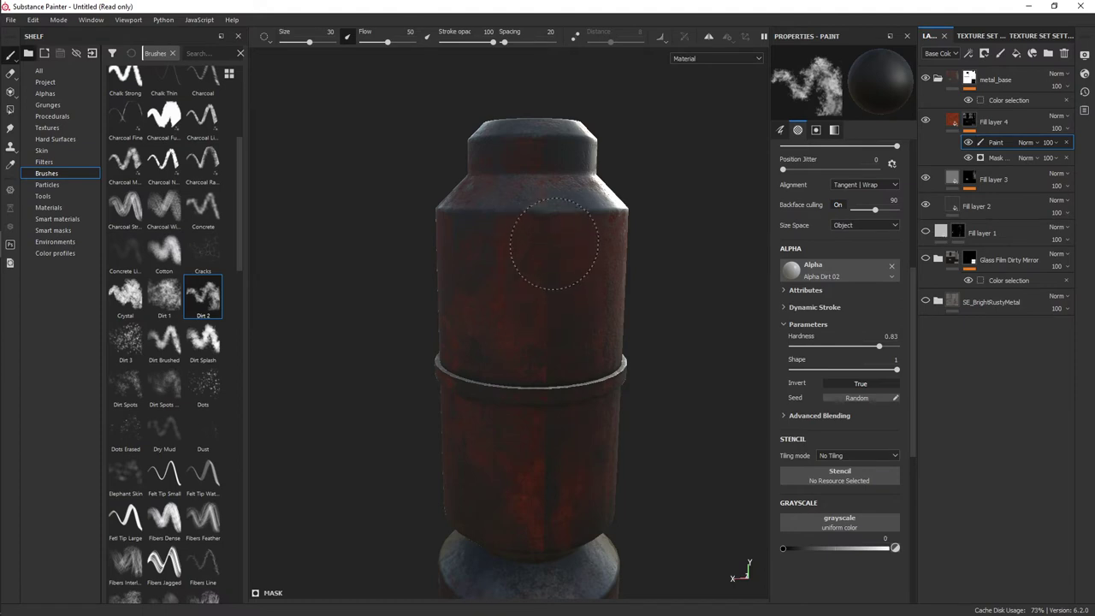
middle_click_drag(543, 453, 557, 250, "alt")
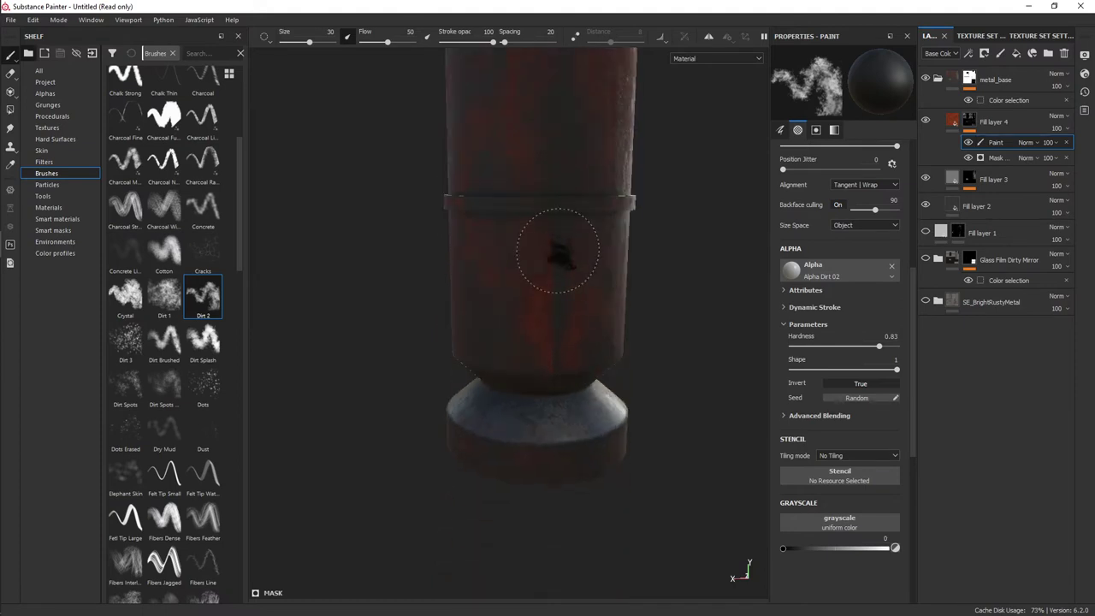
left_click_drag(549, 333, 579, 271, "alt")
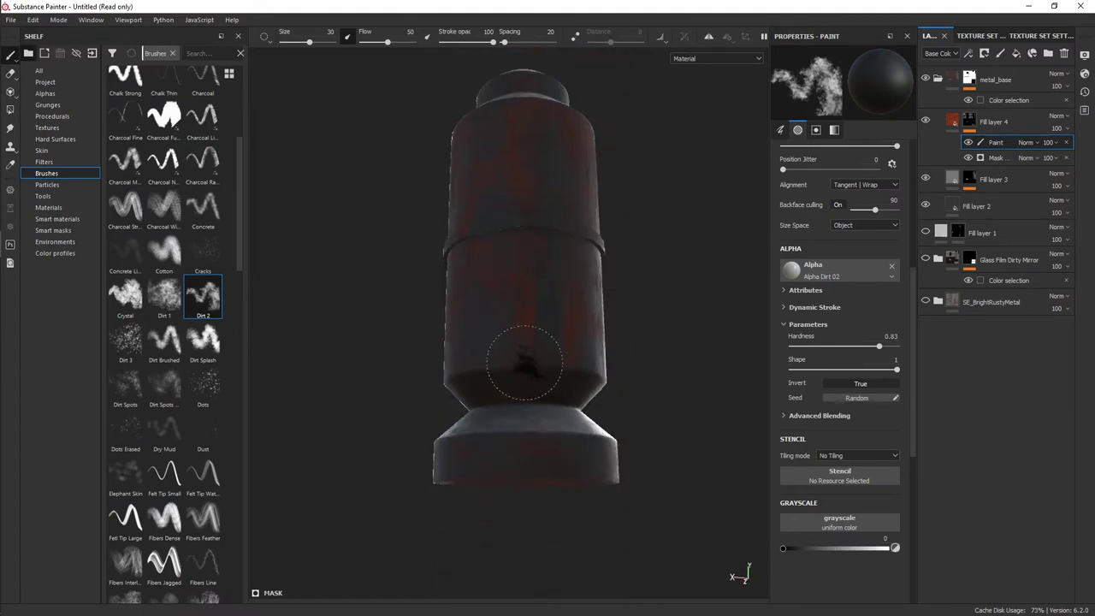
key("f")
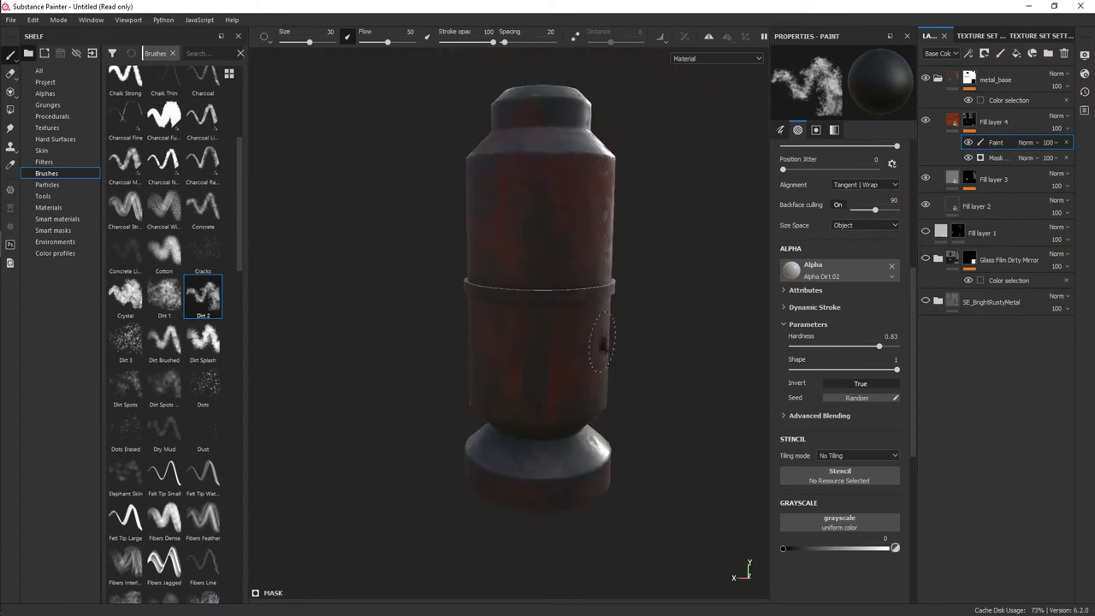
- Set brush size 46.05 and flow 17, then stamp a dark dirt dab
right_click(700, 340)
left_click_drag(746, 407, 761, 403)
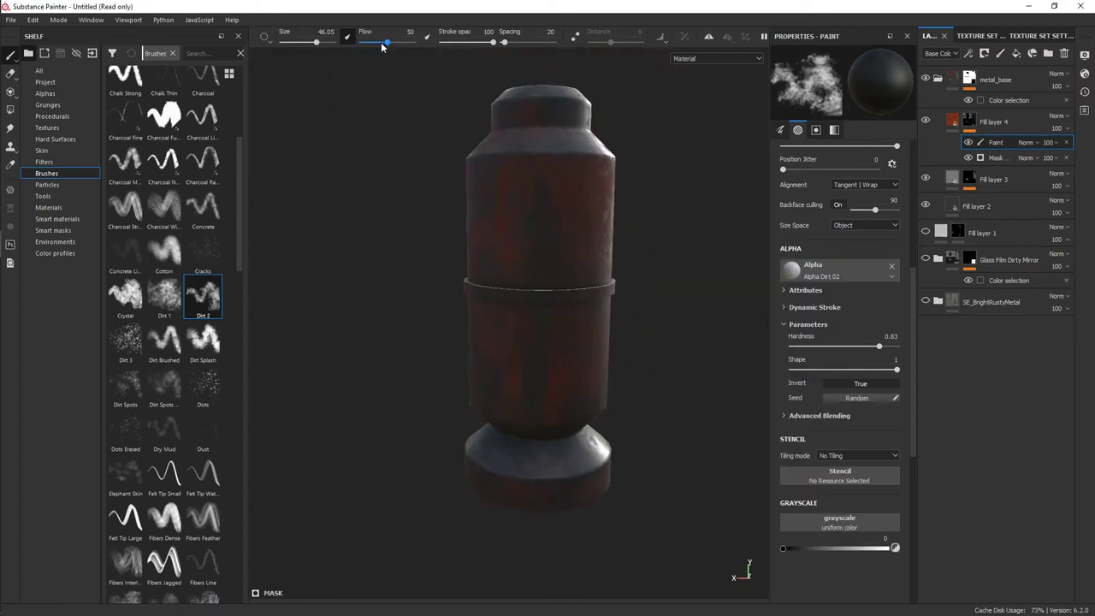
left_click_drag(368, 45, 370, 42)
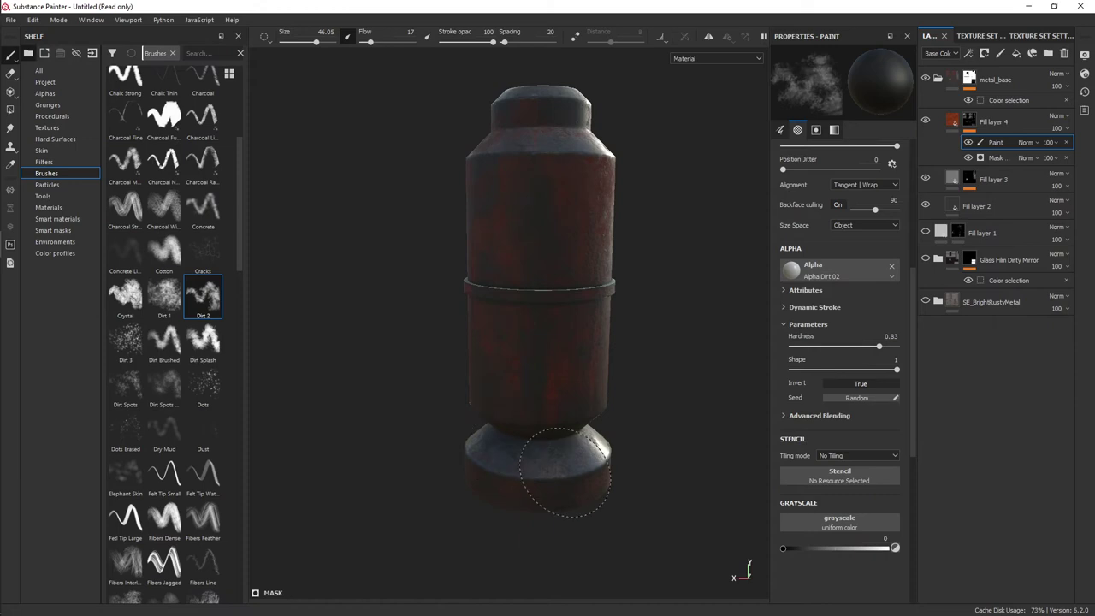
scroll(546, 351, "up", 5)
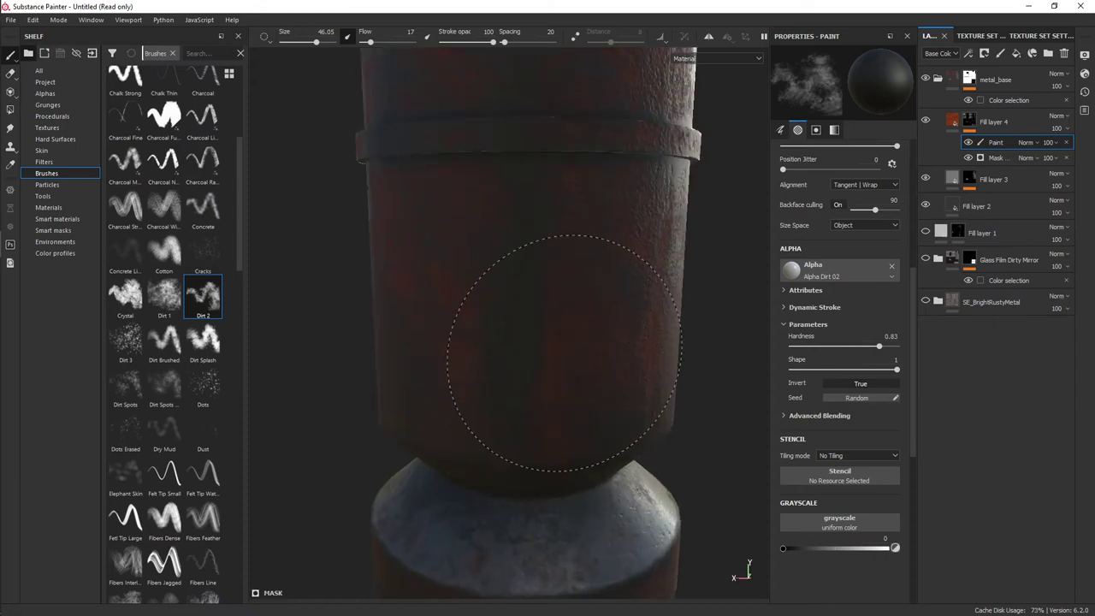
scroll(488, 351, "down", 3)
left_click(492, 329)
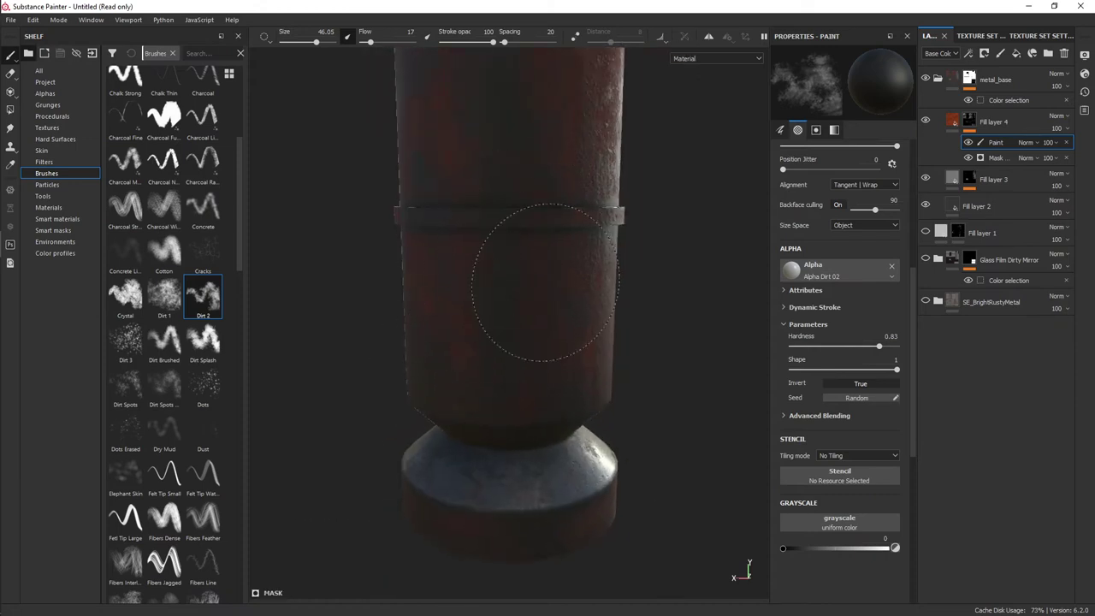
scroll(535, 364, "down", 3)
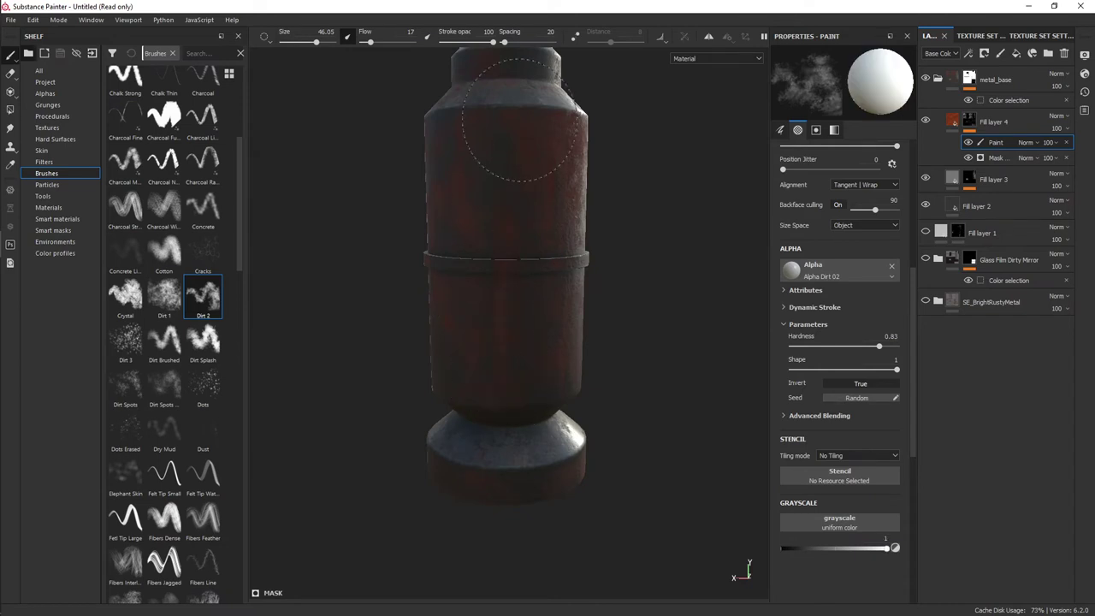
scroll(550, 402, "up", 2)
scroll(551, 366, "up", 3)
scroll(513, 390, "up", 1)
key("x")
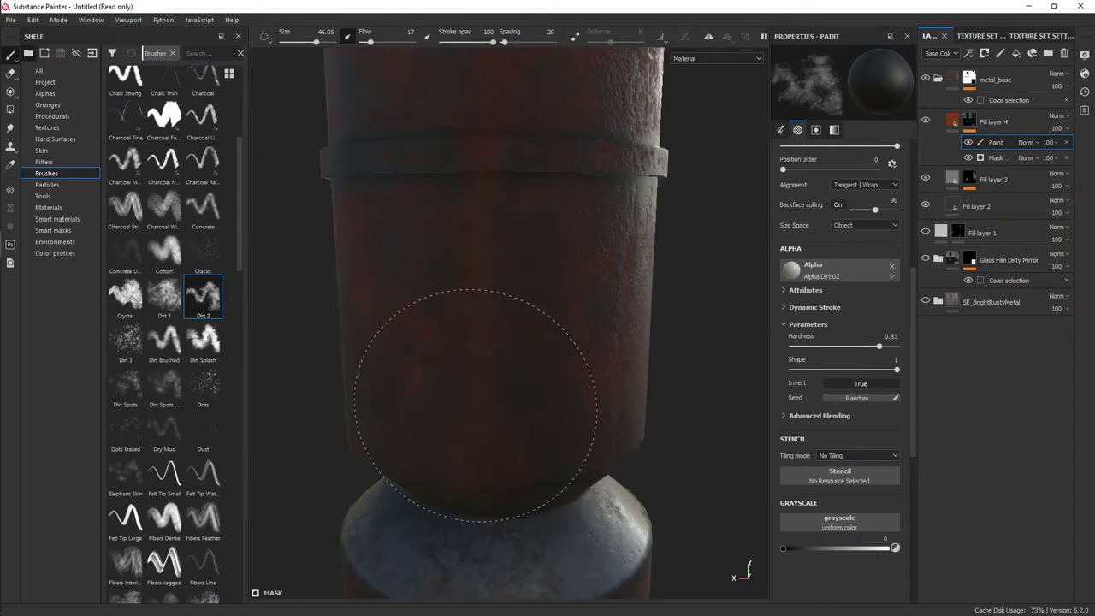
scroll(550, 332, "down", 3)
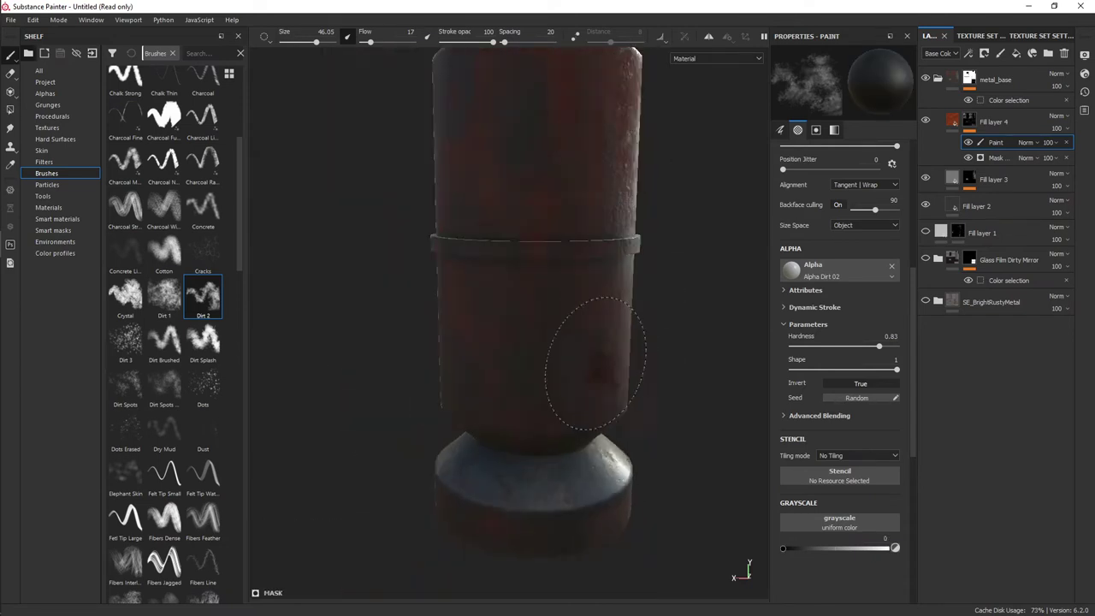
- Switch the paint back to white and set the brush flow to 59
mouse_move(587, 343)
left_mouse_down("alt")
mouse_move(659, 379)
mouse_move(513, 331)
mouse_move(506, 341)
mouse_move(557, 410)
mouse_move(504, 276)
mouse_move(542, 261)
mouse_move(524, 353)
left_mouse_up("alt")
scroll(535, 295, "up", 2)
key("x")
key("x")
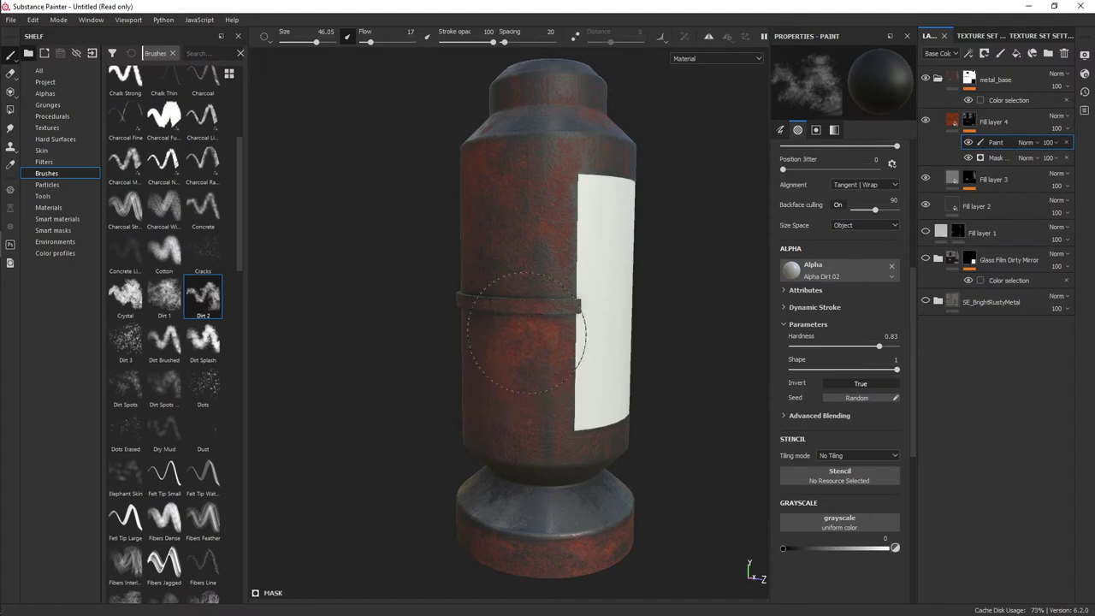
mouse_move(544, 360)
left_mouse_down("alt")
mouse_move(728, 252)
mouse_move(523, 354)
mouse_move(436, 447)
mouse_move(474, 442)
mouse_move(496, 420)
mouse_move(423, 432)
mouse_move(479, 427)
left_mouse_up("alt")
mouse_move(556, 325)
left_mouse_down("alt")
mouse_move(516, 325)
mouse_move(428, 374)
mouse_move(514, 335)
mouse_move(524, 308)
mouse_move(481, 405)
mouse_move(540, 431)
mouse_move(484, 459)
mouse_move(501, 340)
mouse_move(654, 325)
left_mouse_up("alt")
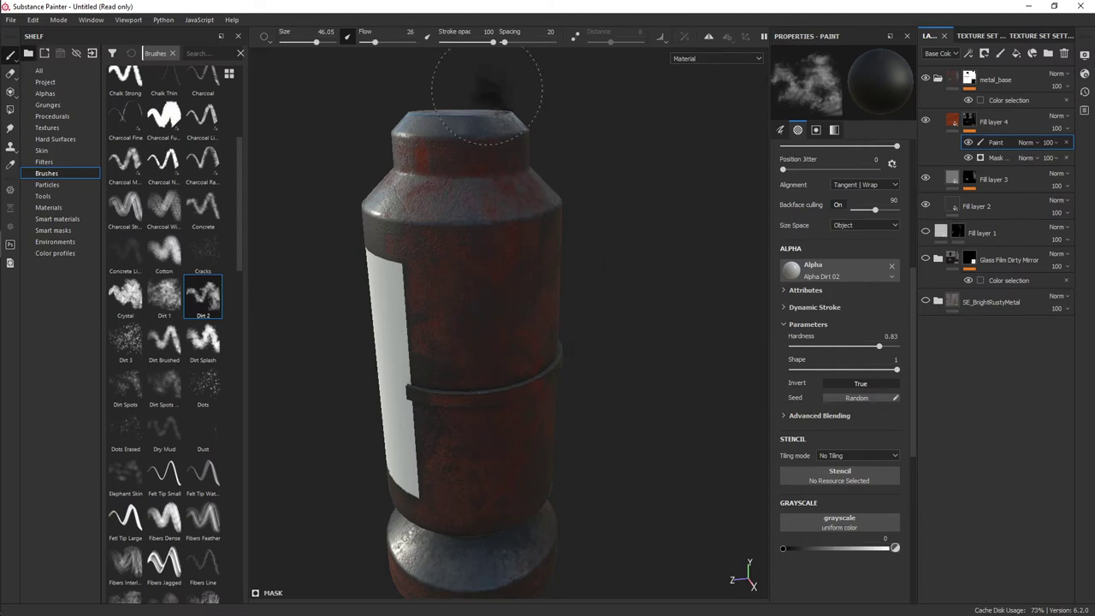
left_click_drag(377, 40, 373, 40)
mouse_move(321, 124)
left_mouse_down("ctrl")
mouse_move(300, 124)
mouse_move(309, 122)
left_mouse_up("ctrl")
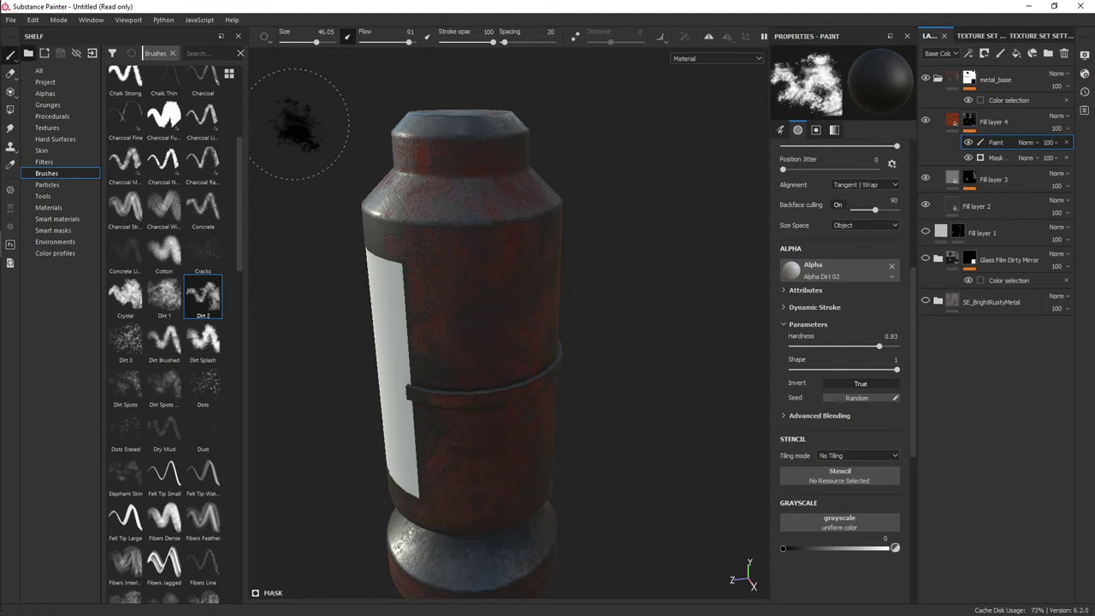
left_click_drag(505, 451, 577, 340, "alt")
- Soften the brush to hardness about 0.57 and shrink it from size 100
right_click(668, 345)
key("bracketright")
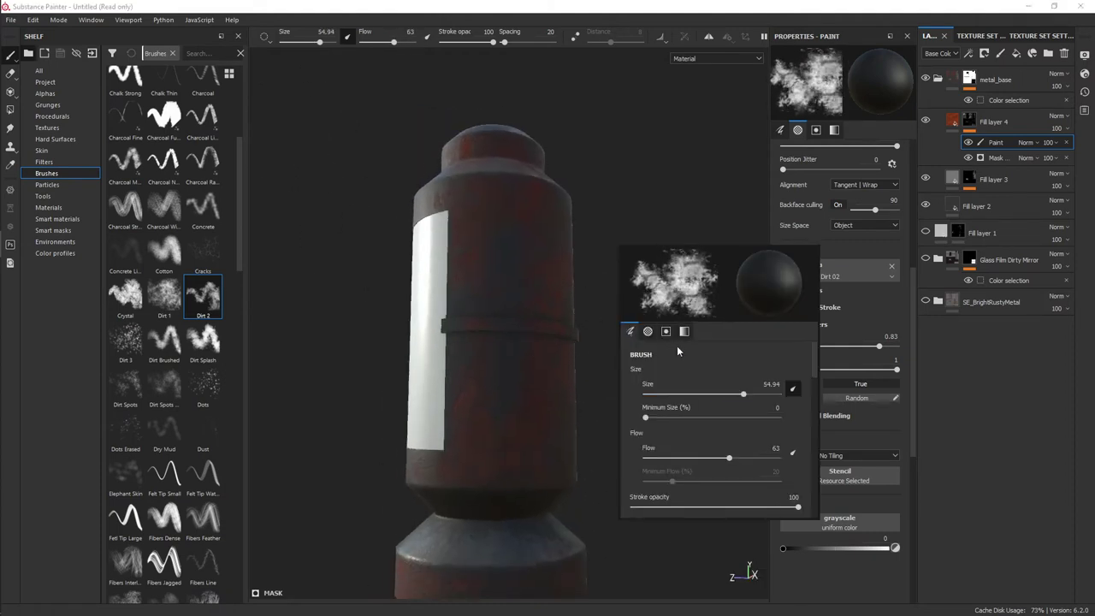
right_click_drag(648, 356, 660, 379, "ctrl")
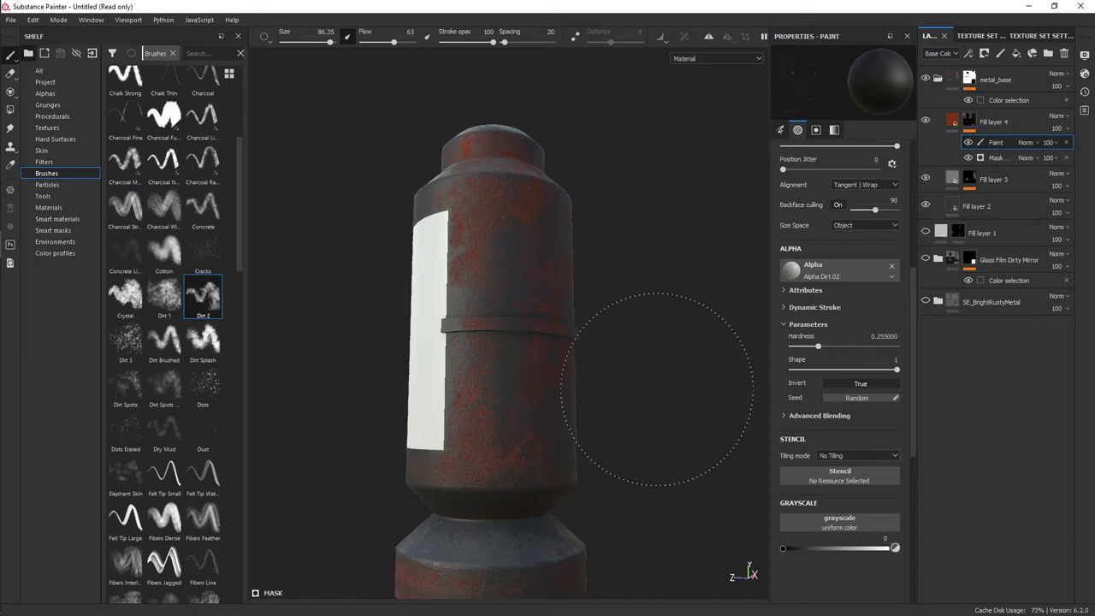
right_click_drag(652, 384, 655, 403, "ctrl")
mouse_move(669, 433)
right_mouse_down("ctrl")
mouse_move(669, 410)
mouse_move(669, 431)
mouse_move(567, 400)
right_mouse_up("ctrl")
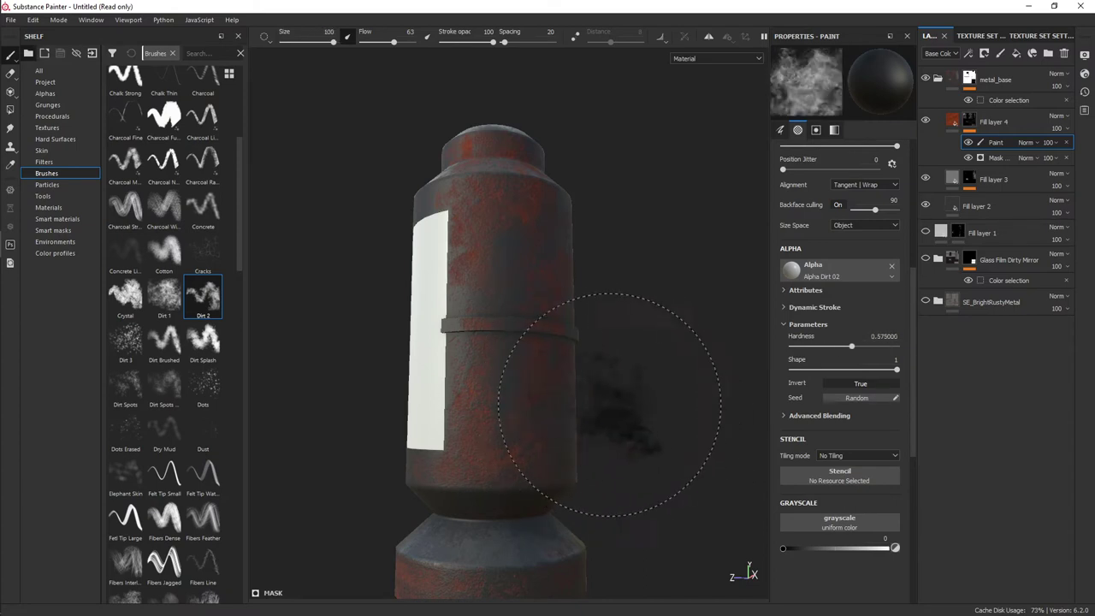
mouse_move(634, 394)
right_mouse_down("ctrl")
mouse_move(604, 395)
mouse_move(668, 398)
mouse_move(612, 400)
right_mouse_up("ctrl")
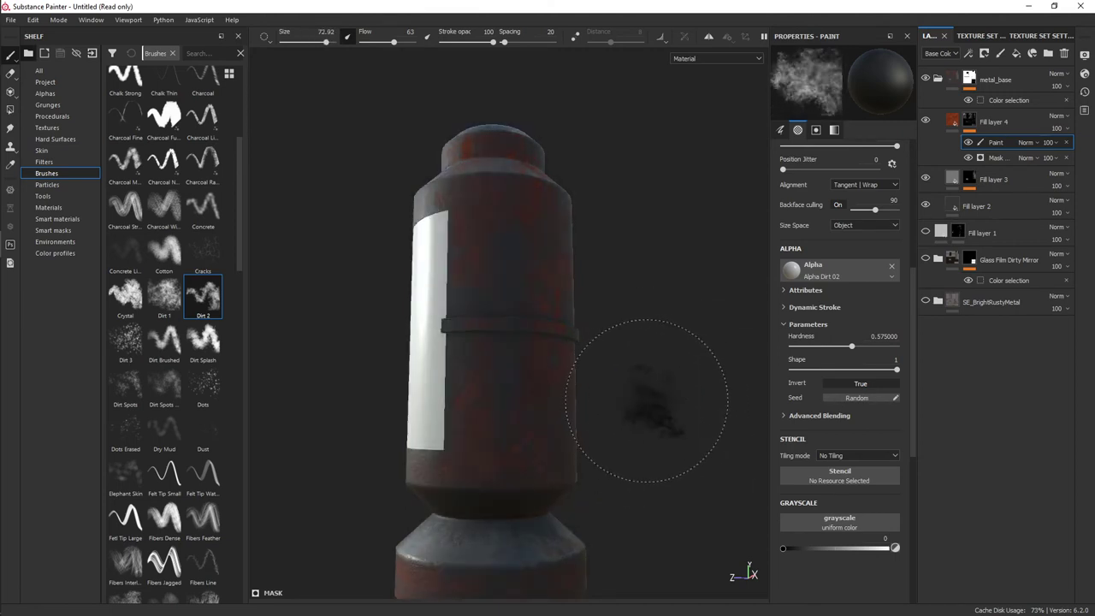
- Set brush size to 55.04 and lower the flow to 38
mouse_move(646, 401)
left_mouse_down("alt")
mouse_move(640, 410)
mouse_move(618, 397)
mouse_move(489, 429)
mouse_move(665, 442)
mouse_move(542, 248)
left_mouse_up("alt")
mouse_move(359, 377)
left_mouse_down("alt")
mouse_move(587, 366)
mouse_move(360, 245)
mouse_move(568, 238)
left_mouse_up("alt")
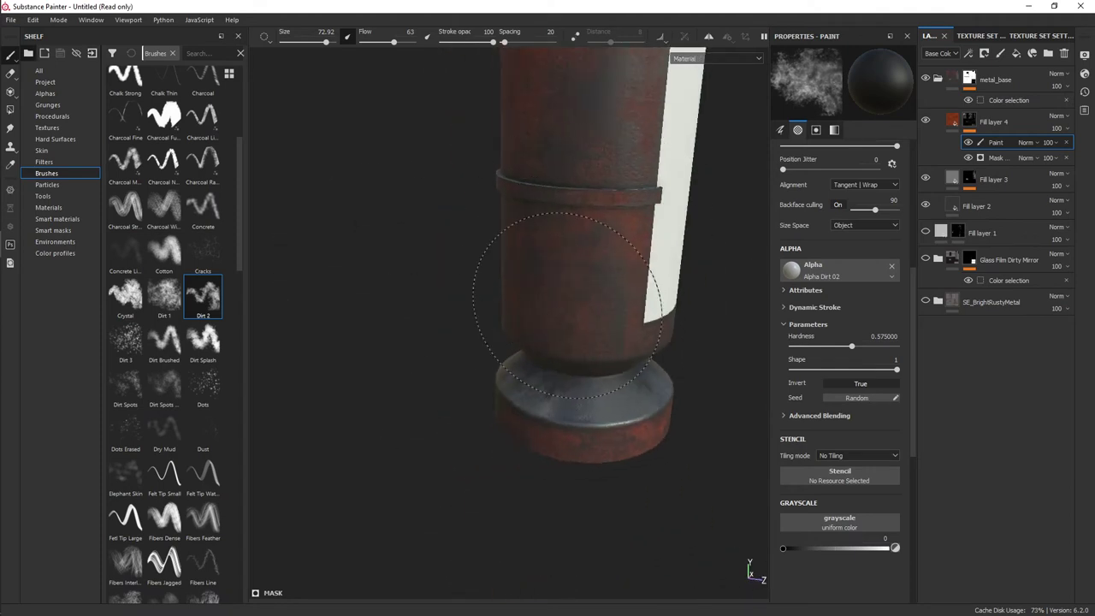
mouse_move(610, 322)
left_mouse_down("alt")
mouse_move(550, 453)
mouse_move(274, 442)
left_mouse_up("alt")
left_click_drag(579, 500, 456, 458, "alt")
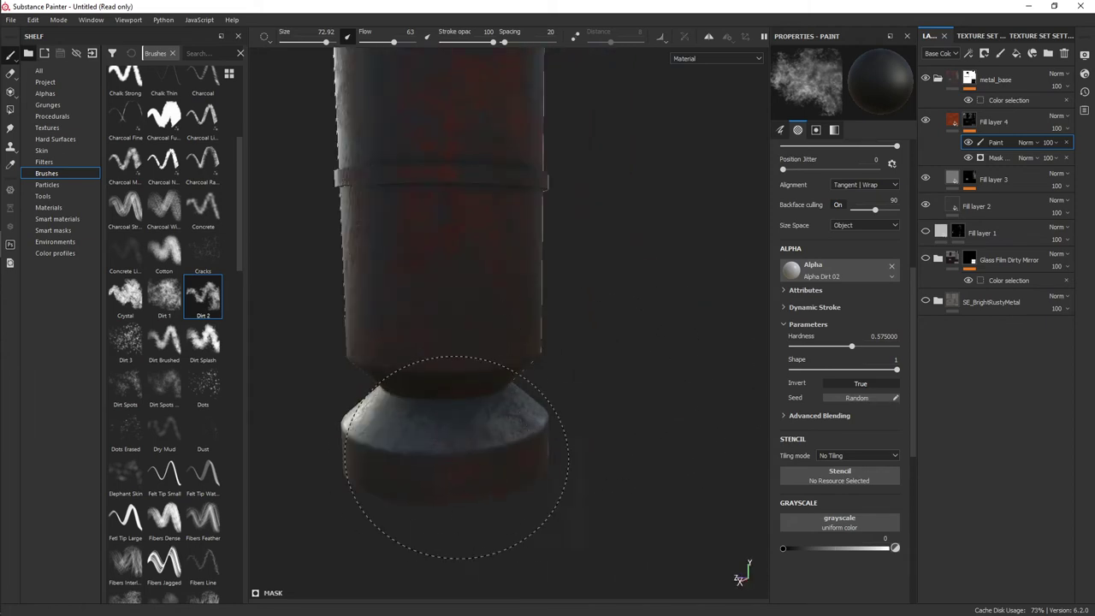
left_click_drag(483, 162, 704, 330, "alt")
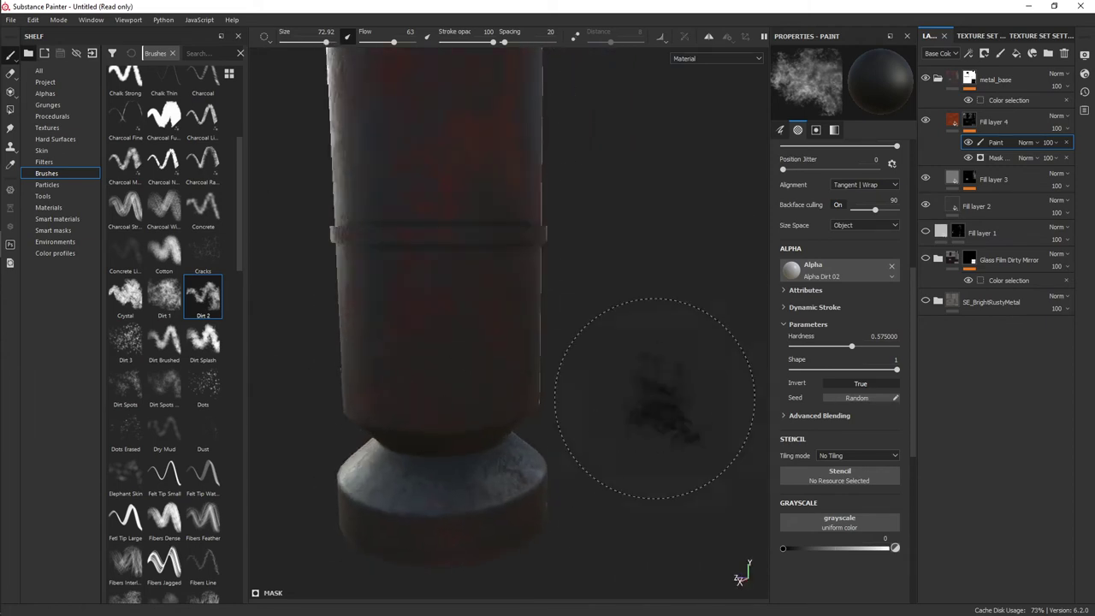
scroll(672, 296, "down", 2)
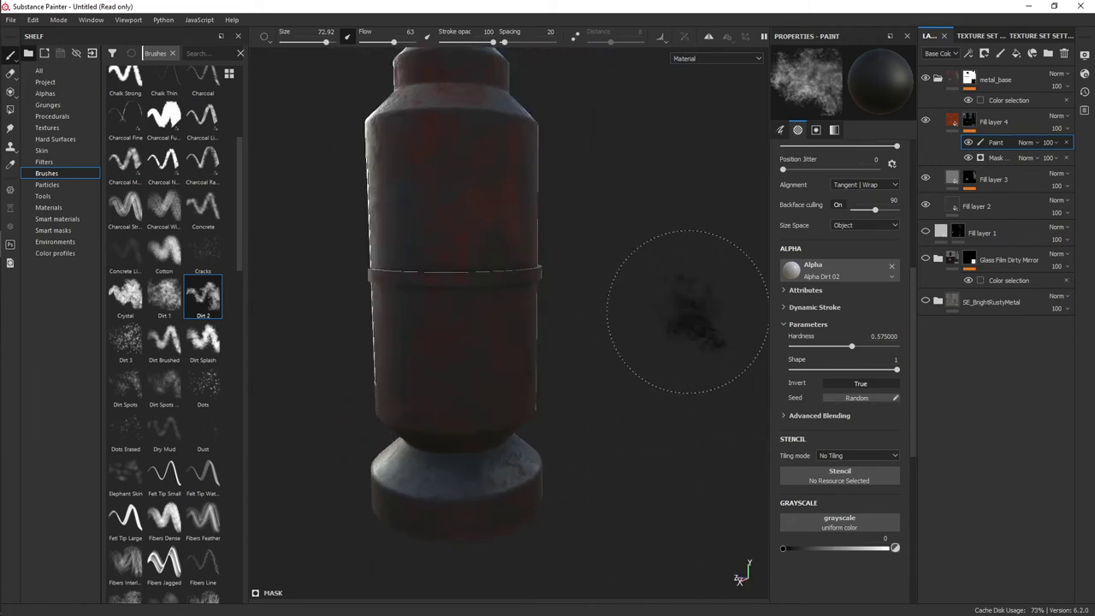
right_click_drag(676, 308, 686, 312, "ctrl")
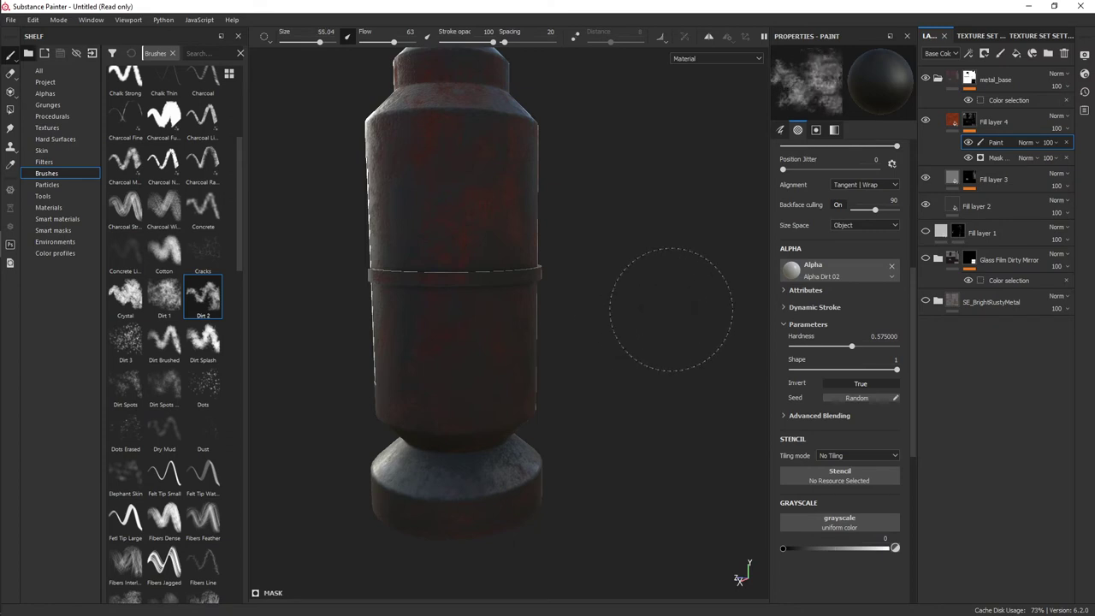
mouse_move(676, 306)
left_mouse_down("alt")
mouse_move(655, 314)
mouse_move(689, 308)
mouse_move(616, 371)
left_mouse_up("alt")
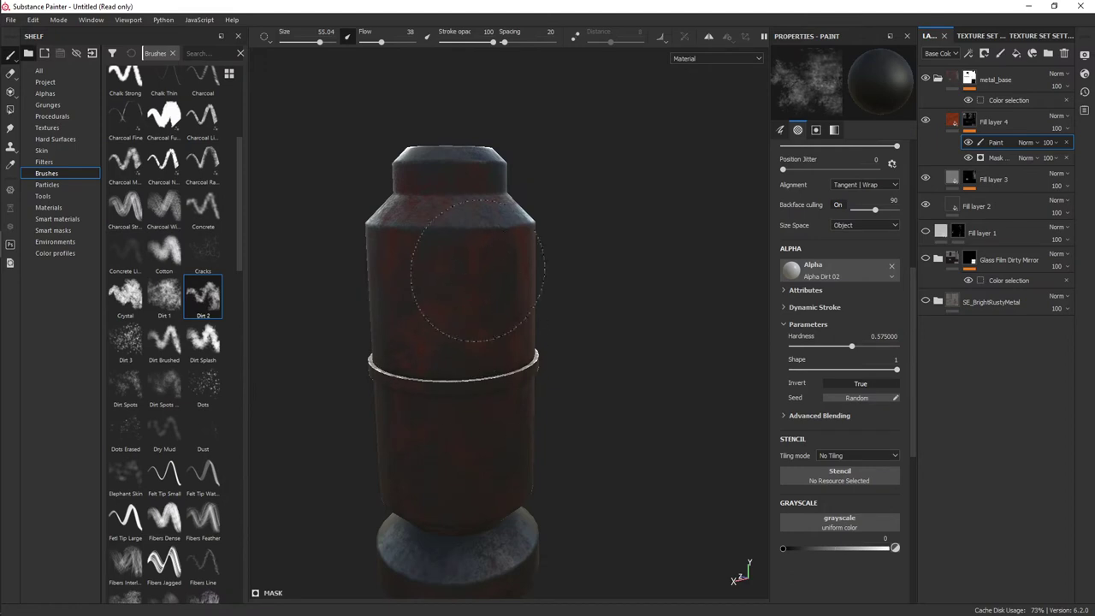
- Inspect the bottle from several angles and select Fill layer 1
mouse_move(466, 188)
left_mouse_down("alt")
mouse_move(640, 257)
mouse_move(531, 291)
left_mouse_up("alt")
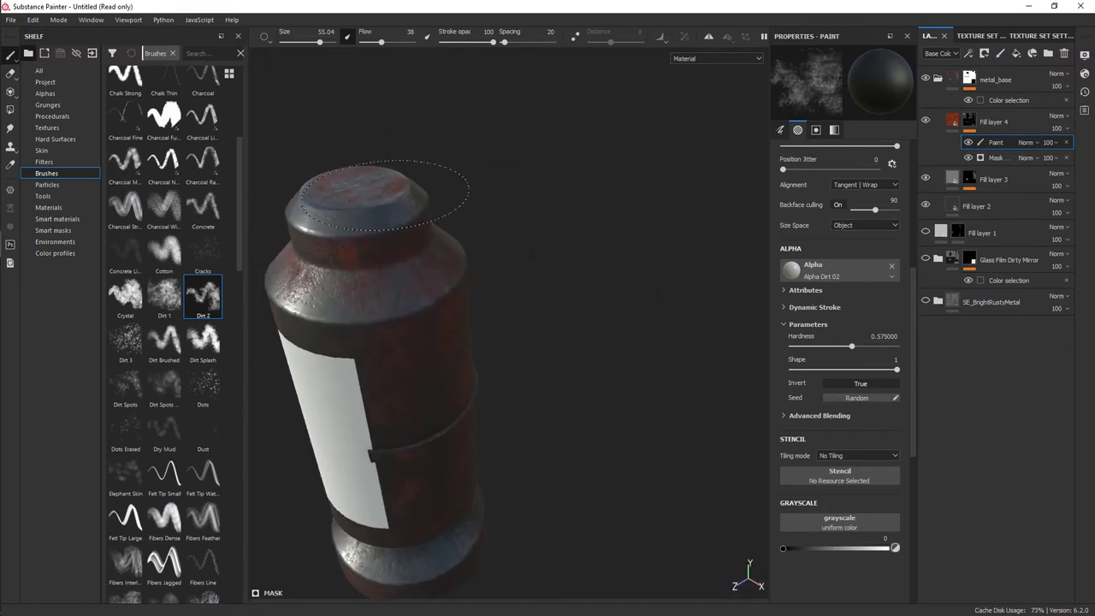
left_click_drag(385, 195, 346, 261, "alt")
left_click_drag(554, 329, 648, 227, "alt")
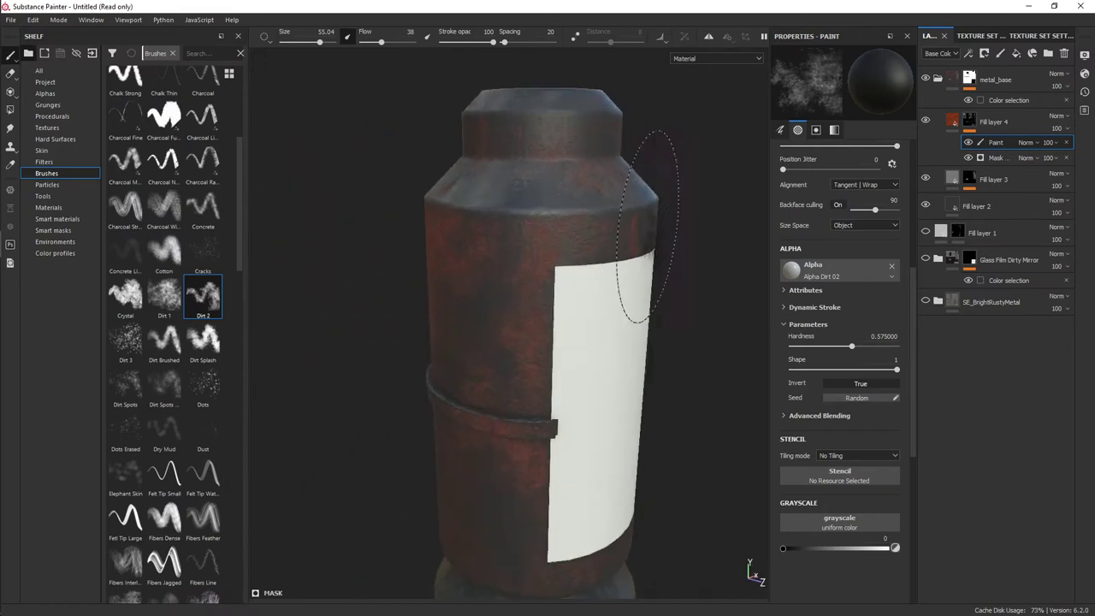
mouse_move(540, 404)
left_mouse_down("alt")
mouse_move(513, 325)
mouse_move(545, 388)
left_mouse_up("alt")
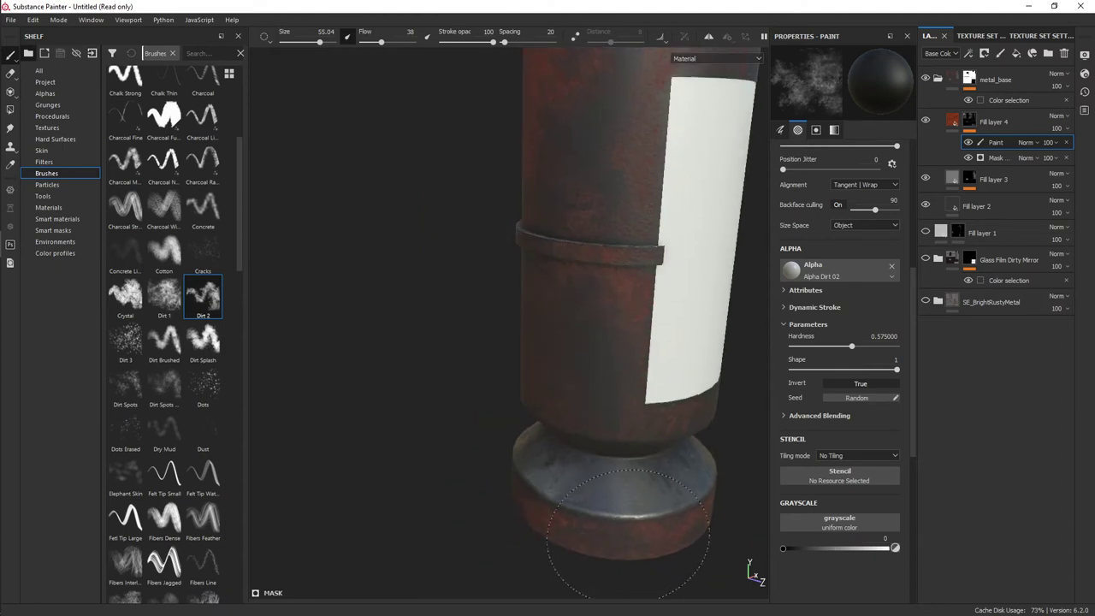
left_click_drag(629, 533, 367, 391, "alt")
scroll(347, 386, "down", 3)
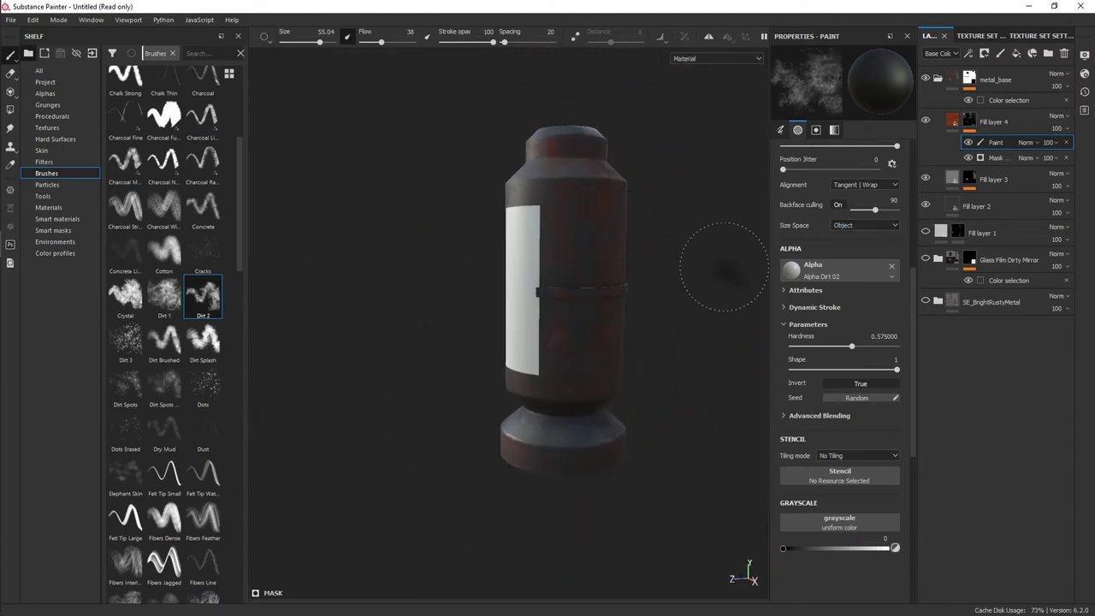
mouse_move(678, 248)
left_mouse_down("alt")
mouse_move(570, 252)
mouse_move(692, 232)
left_mouse_up("alt")
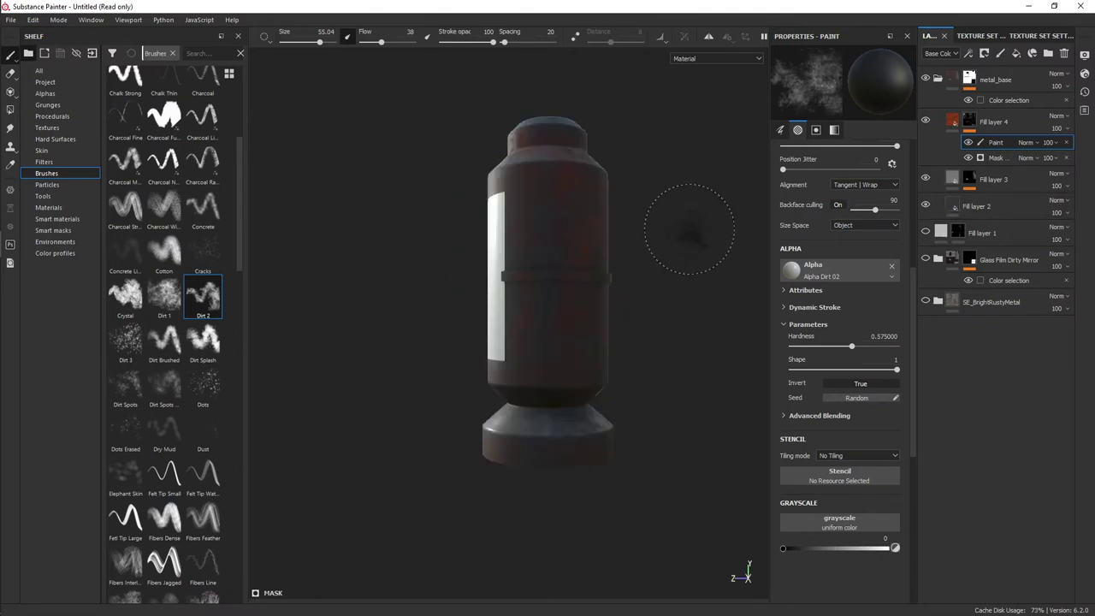
left_click(974, 236)
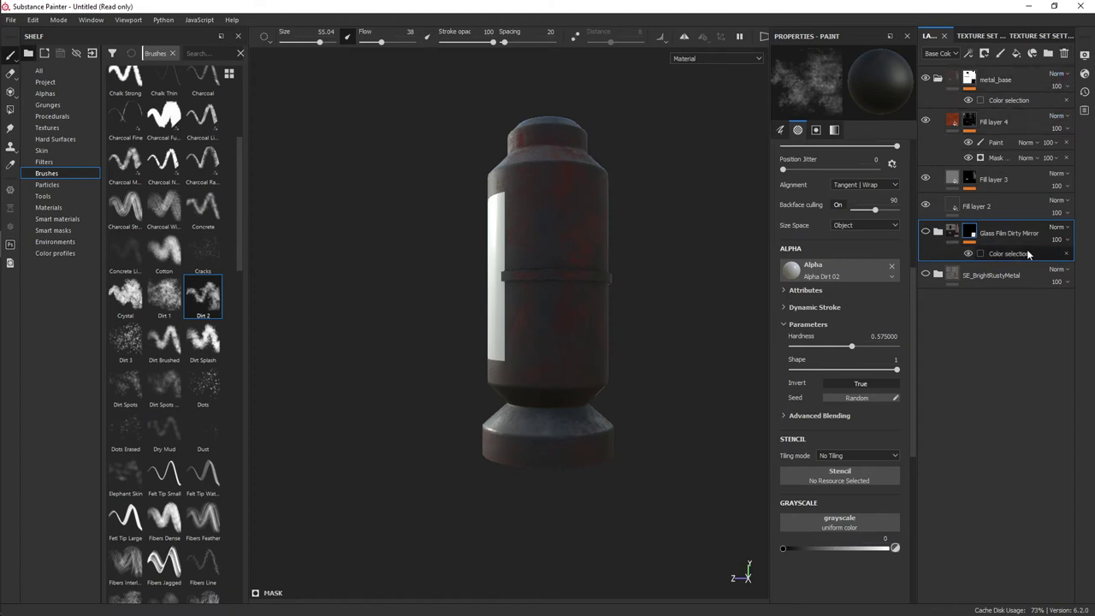
- Delete Fill layer 1 and the SE_BrightRustyMetal layer from the stack
left_click(1065, 55)
left_click(1065, 55)
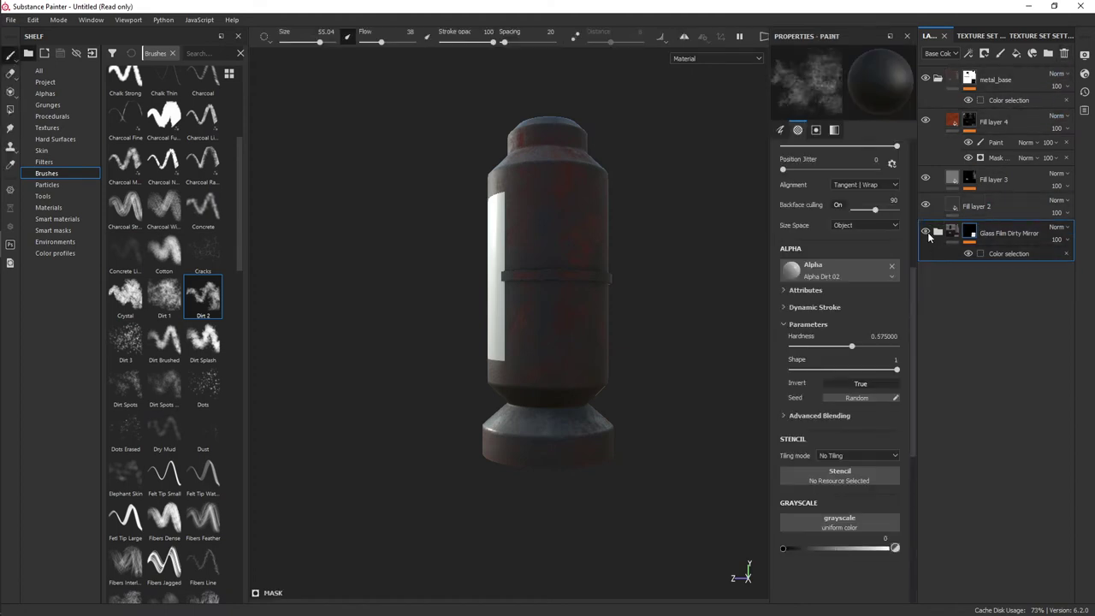
mouse_move(701, 245)
left_mouse_down("alt")
mouse_move(608, 277)
mouse_move(587, 219)
left_mouse_up("alt")
right_click_drag(587, 220, 498, 116, "alt")
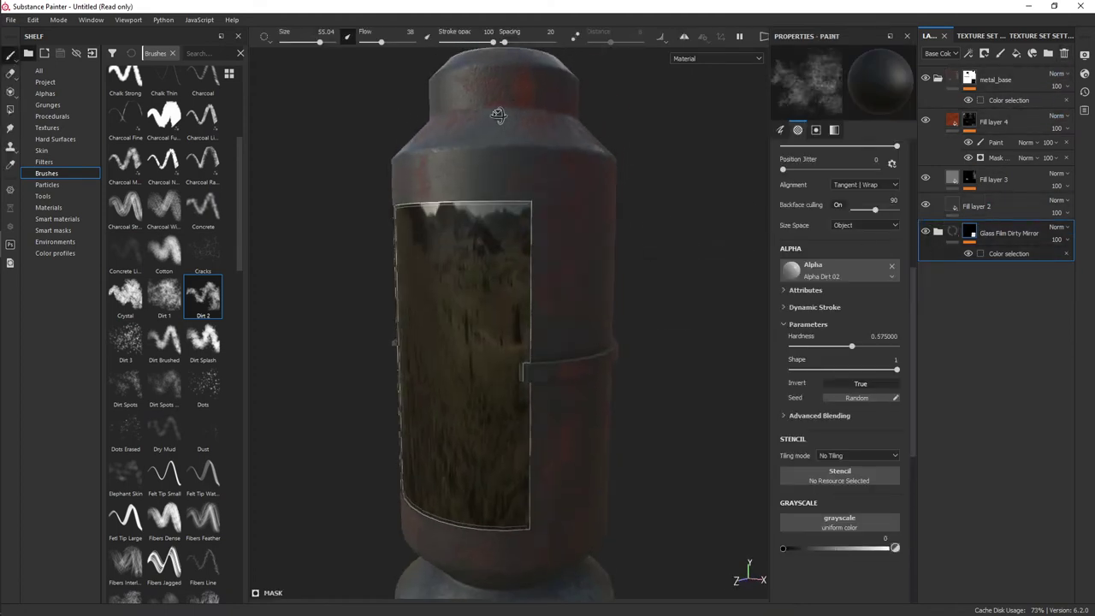
mouse_move(497, 115)
left_mouse_down("alt")
mouse_move(655, 151)
mouse_move(625, 108)
left_mouse_up("alt")
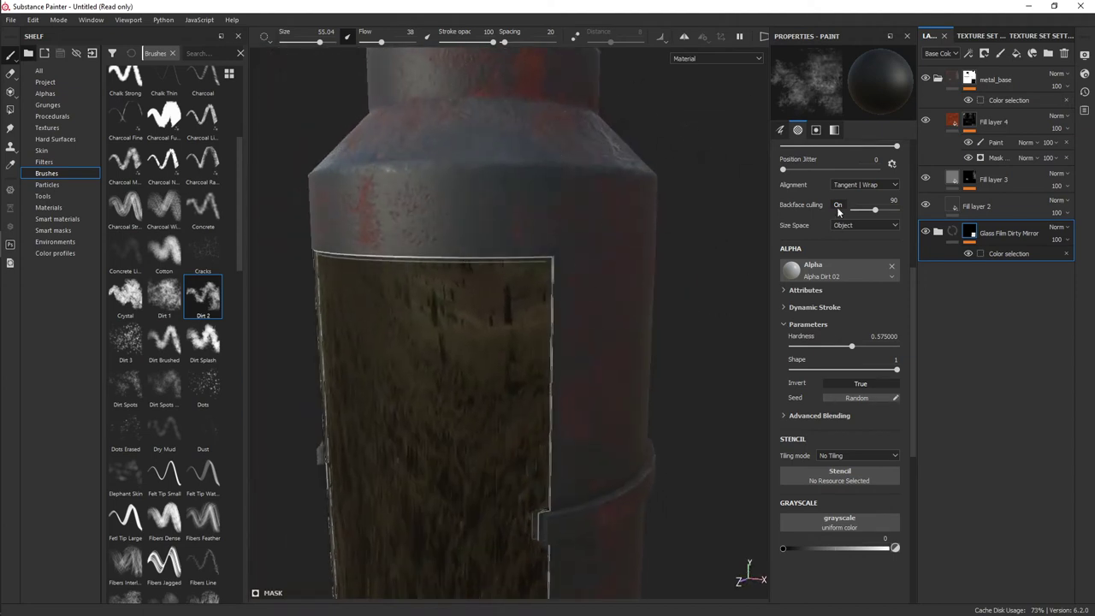
- Remove the Glass Film Dirty Mirror layer and add a new Fill layer 5 above Fill layer 4
left_click(924, 231)
right_click_drag(530, 257, 562, 245, "alt")
left_click_drag(562, 245, 807, 240, "alt")
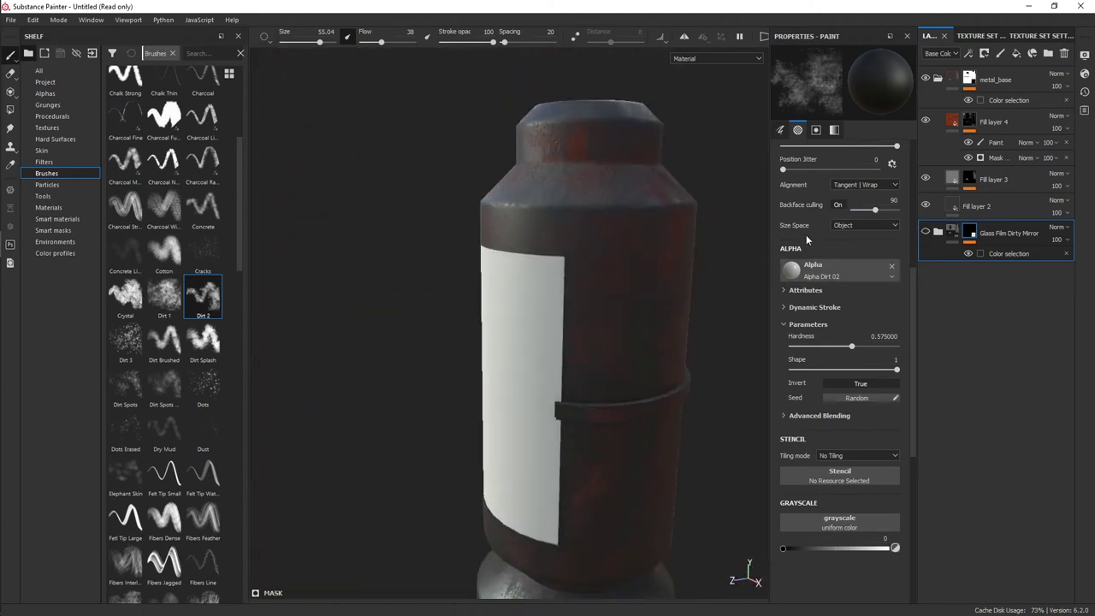
left_click(1064, 53)
mouse_move(599, 256)
left_mouse_down("alt")
mouse_move(550, 245)
mouse_move(853, 168)
left_mouse_up("alt")
left_click(937, 79)
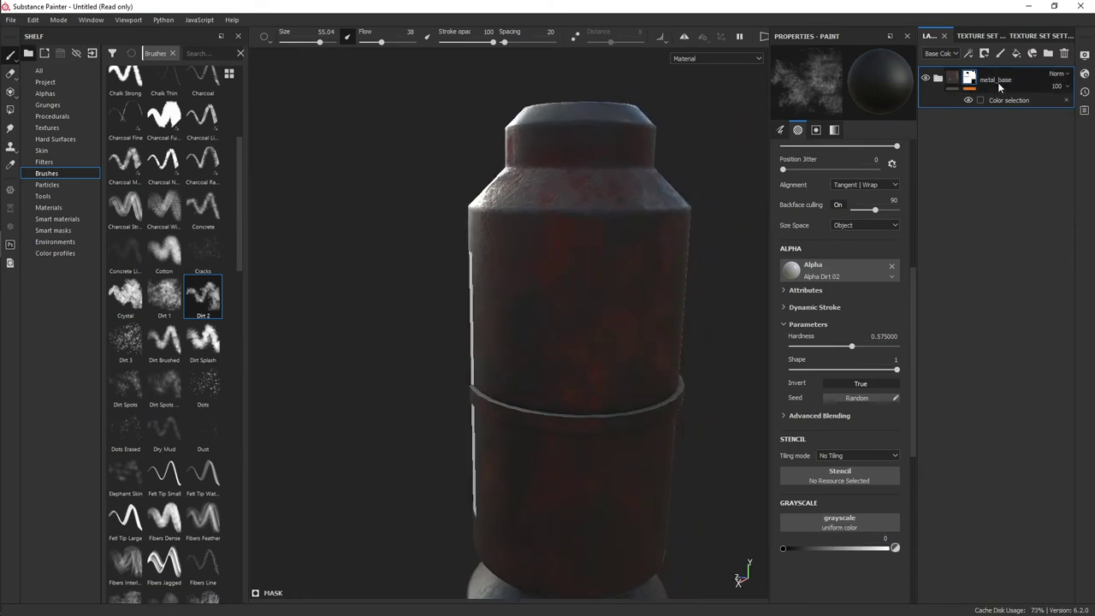
left_click(937, 79)
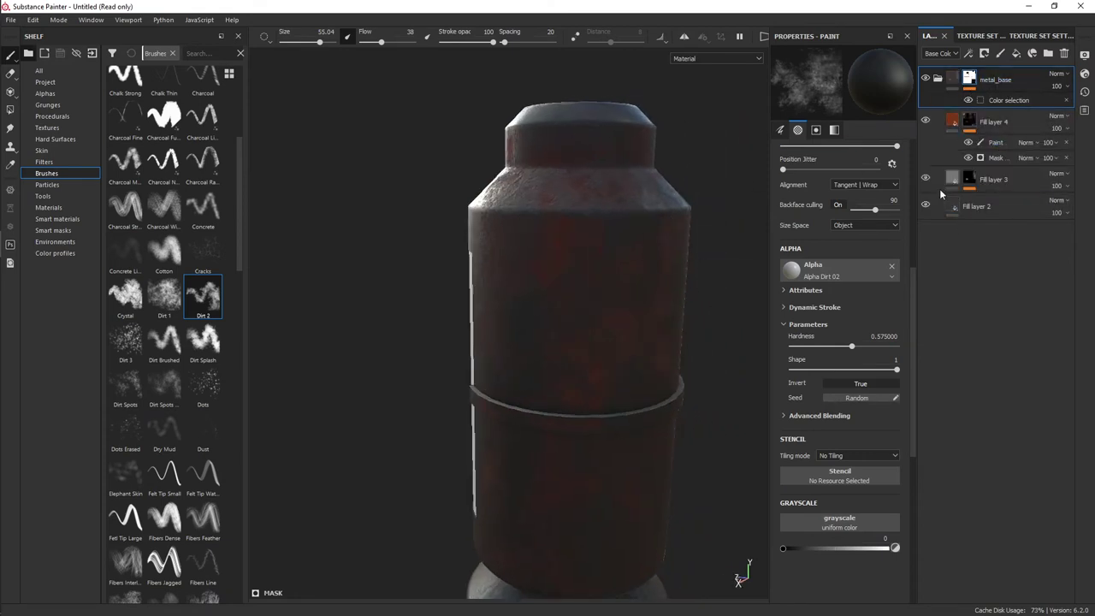
left_click(1017, 53)
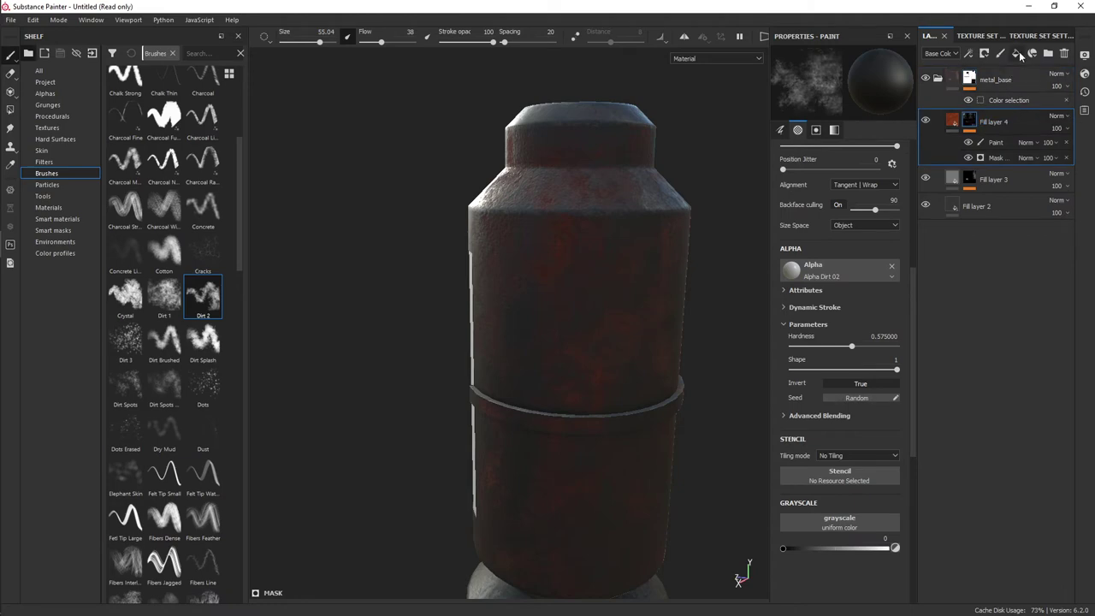
- Give Fill layer 5 a black mask driven by a Metal Edge Wear generator
left_click(57, 220)
scroll(171, 385, "down", 10)
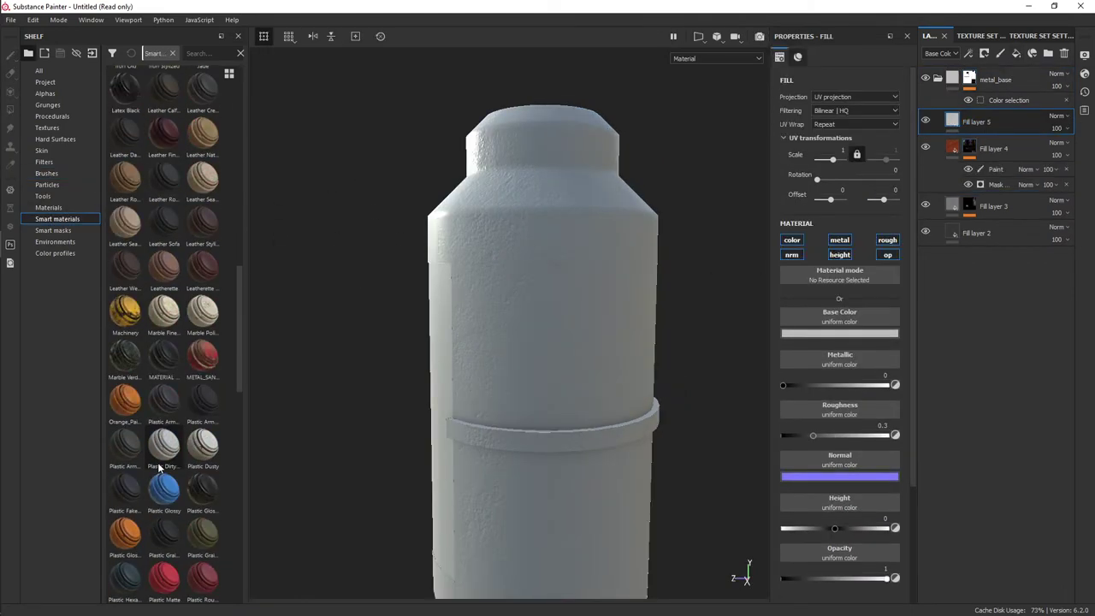
left_click(985, 53)
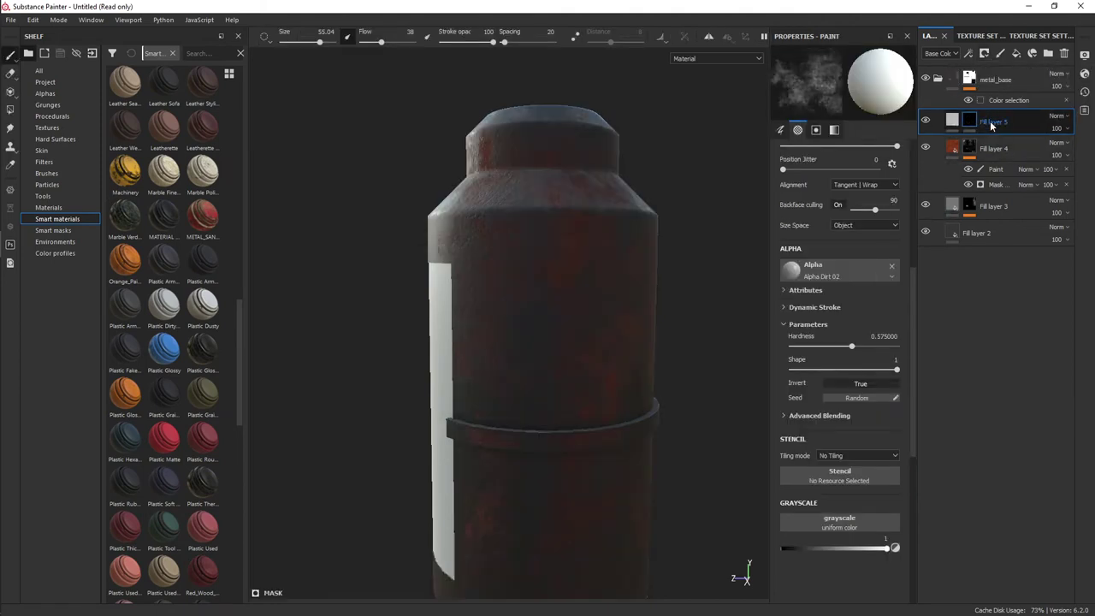
right_click(970, 118)
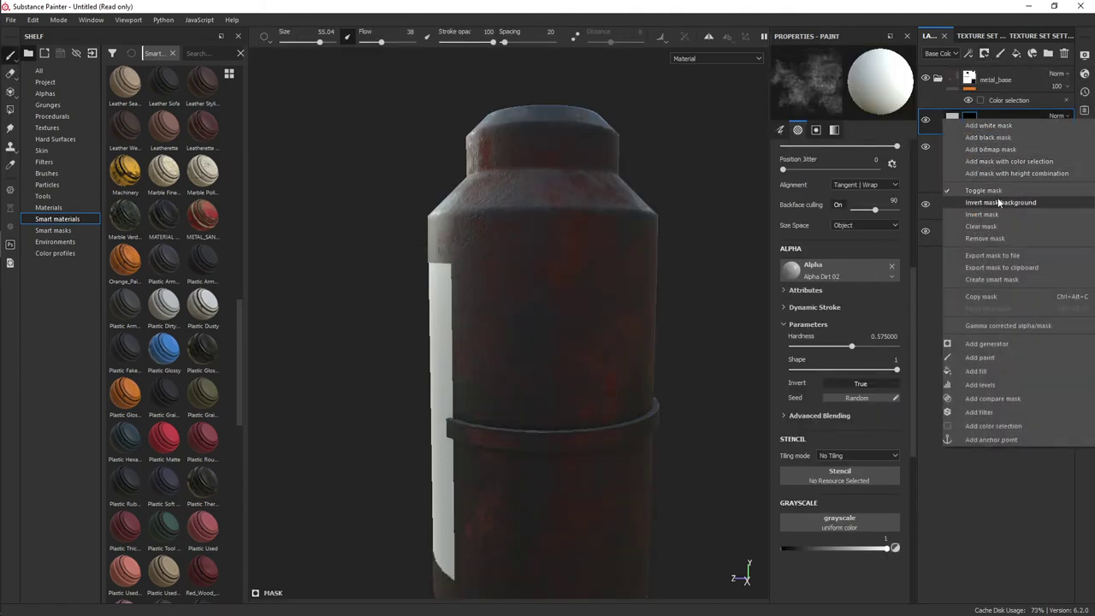
left_click(980, 344)
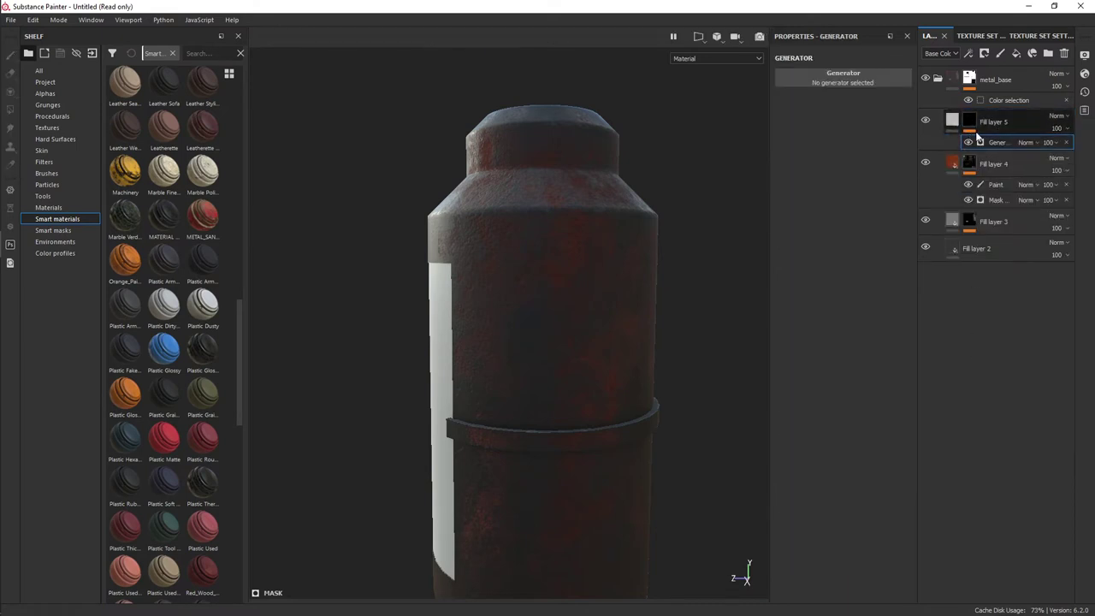
left_click(861, 83)
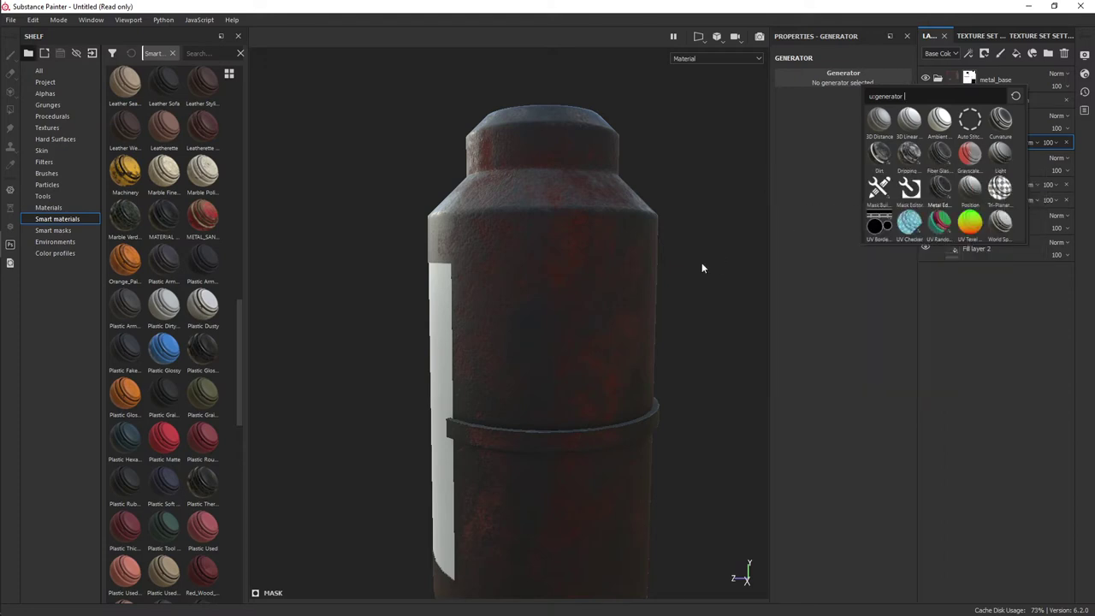
left_click(939, 187)
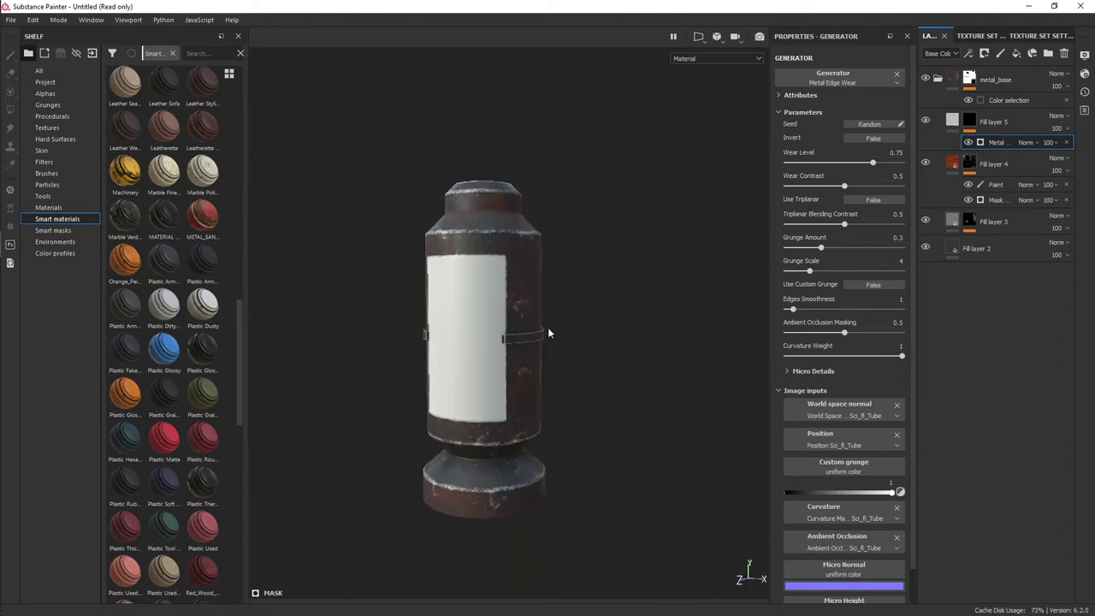
- Lower the wear level, raise grunge, adjust edge smoothness and set Curvature Weight to 1
scroll(513, 330, "up", 3)
mouse_move(482, 325)
left_mouse_down("alt")
mouse_move(499, 435)
mouse_move(591, 372)
mouse_move(600, 330)
mouse_move(562, 288)
mouse_move(556, 230)
mouse_move(654, 317)
left_mouse_up("alt")
scroll(599, 331, "up", 3)
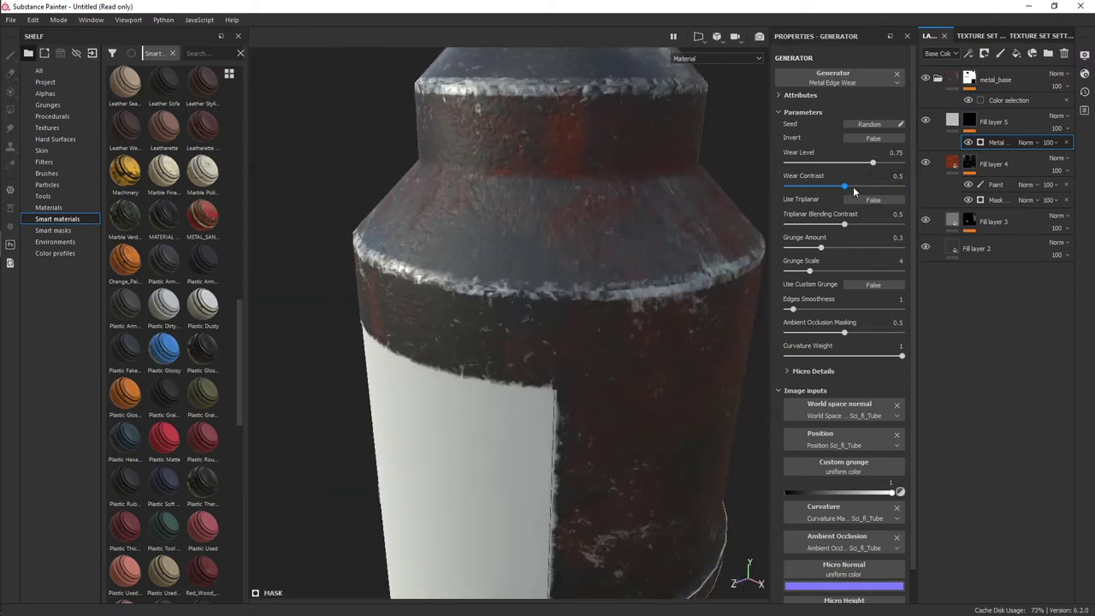
mouse_move(869, 165)
left_mouse_down()
mouse_move(819, 175)
mouse_move(868, 175)
mouse_move(809, 193)
mouse_move(869, 196)
left_mouse_up()
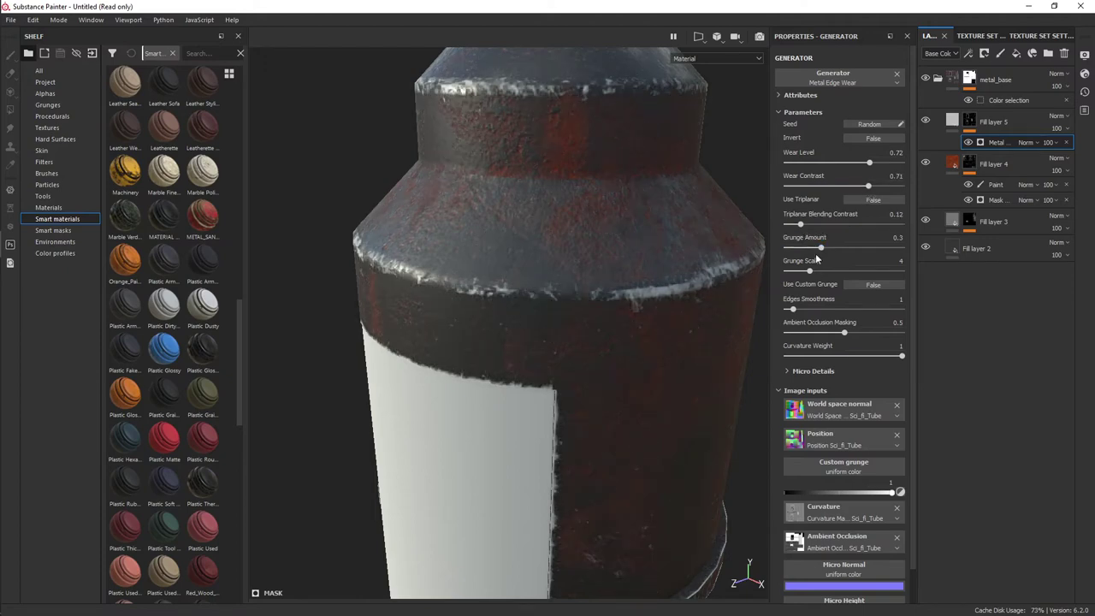
mouse_move(844, 249)
left_mouse_down()
mouse_move(856, 248)
mouse_move(794, 270)
mouse_move(838, 274)
left_mouse_up()
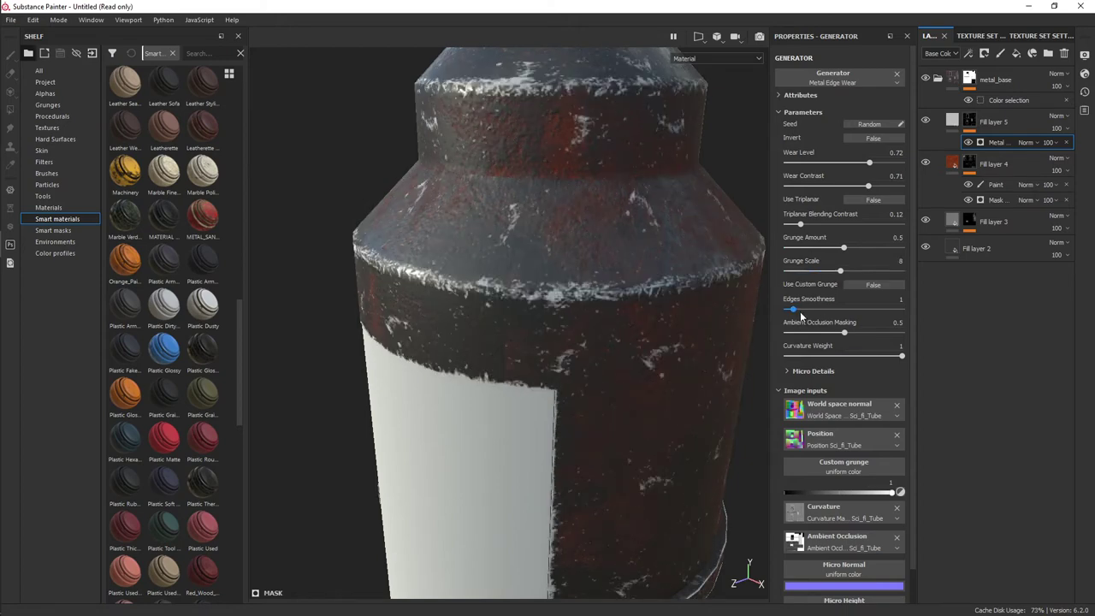
mouse_move(801, 315)
left_mouse_down()
mouse_move(846, 311)
mouse_move(773, 316)
mouse_move(785, 334)
left_mouse_up()
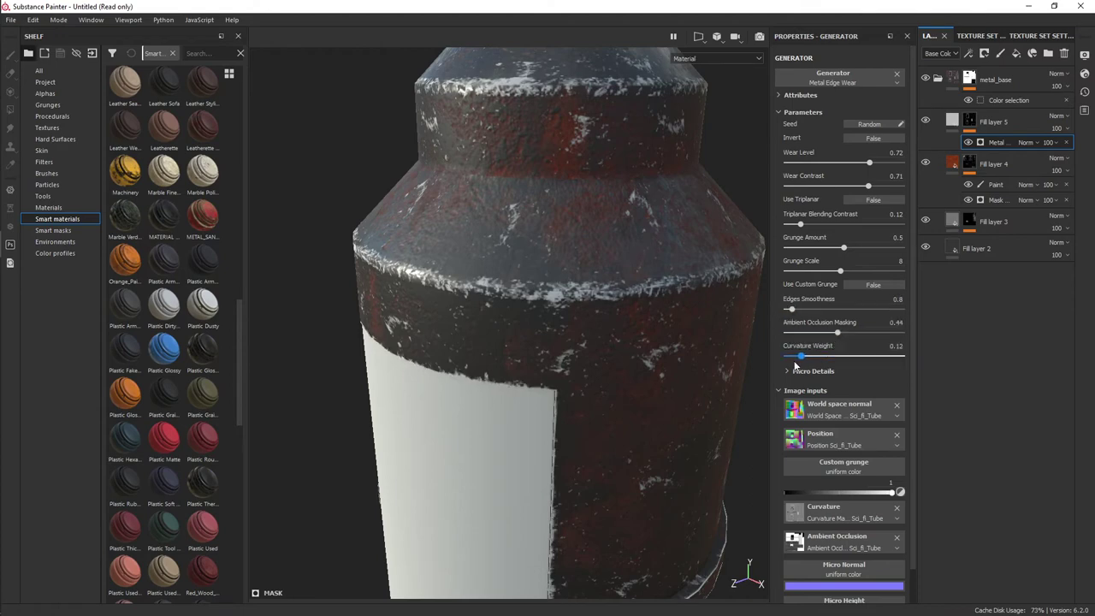
left_click_drag(795, 365, 834, 363)
left_click_drag(908, 350, 1000, 350)
- Raise Wear Level to 0.84, set Wear Contrast to 0.59 and reduce Grunge Amount to 0.21
left_click_drag(845, 163, 884, 175)
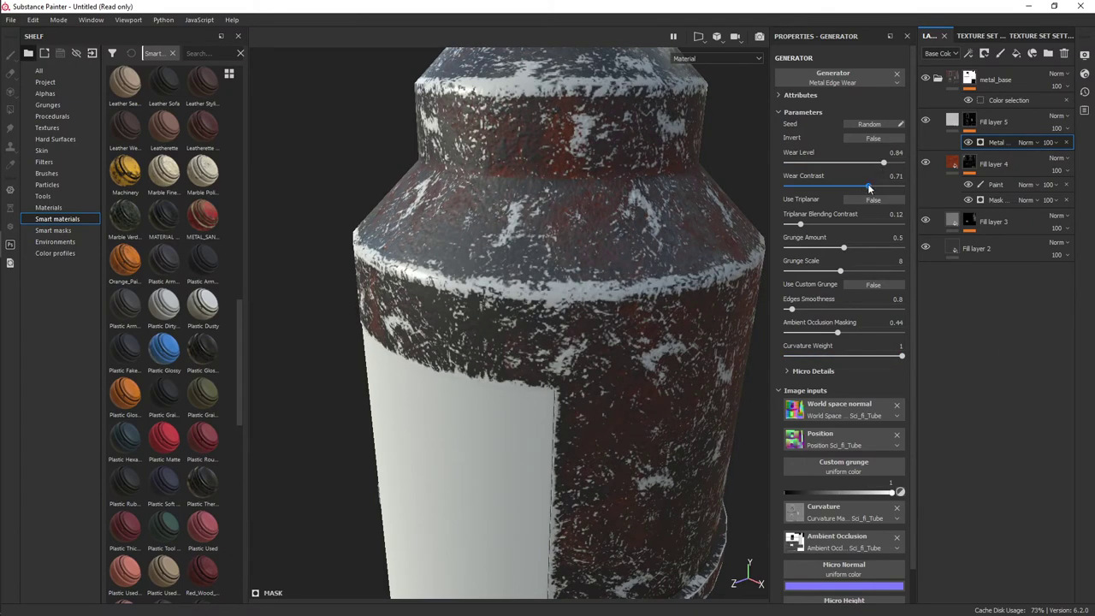
left_click_drag(826, 186, 856, 186)
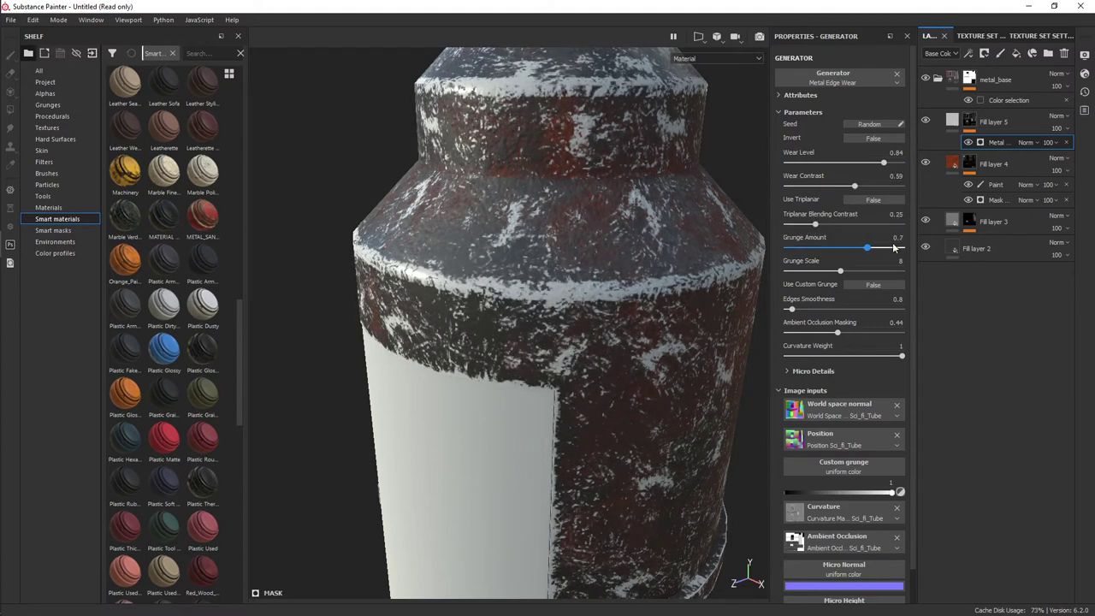
left_click_drag(894, 247, 811, 249)
scroll(616, 289, "down", 6)
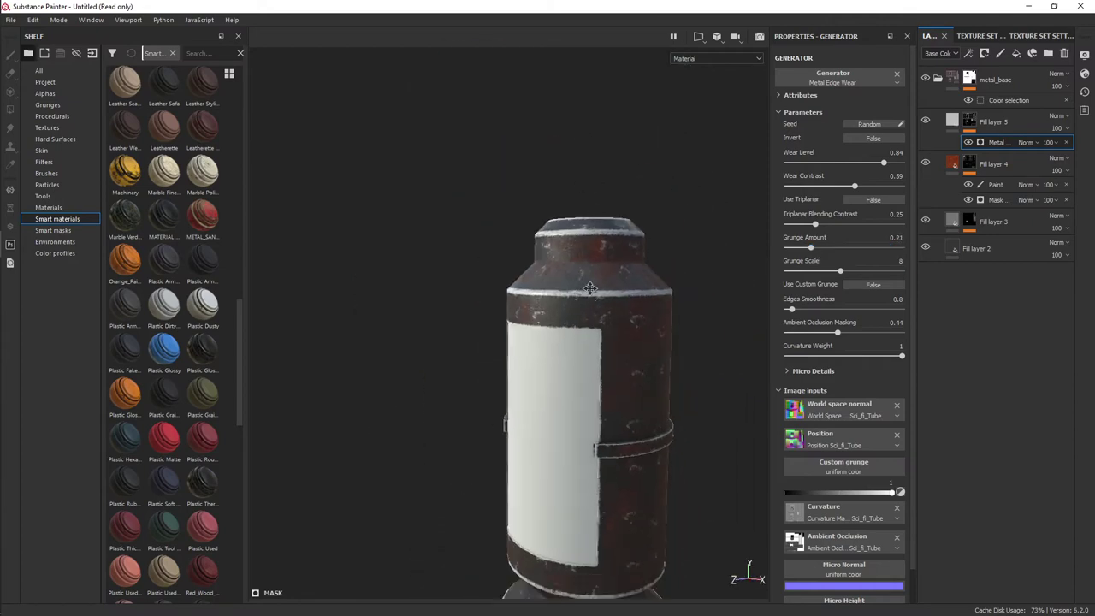
left_click_drag(590, 288, 631, 251, "alt")
scroll(575, 318, "up", 5)
scroll(662, 258, "up", 3)
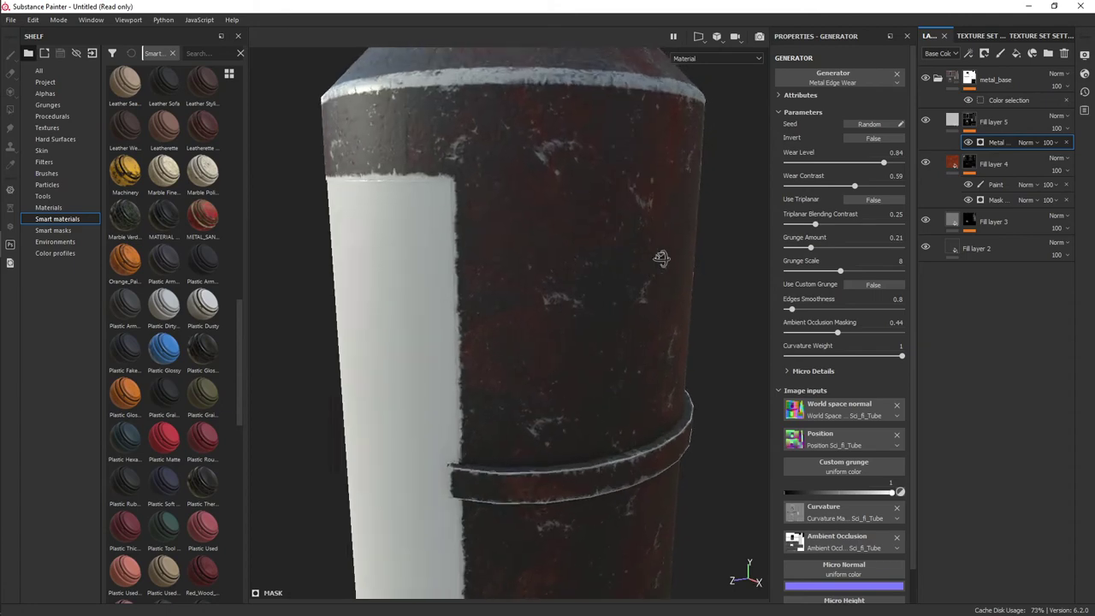
scroll(650, 253, "down", 3)
scroll(598, 274, "down", 3)
scroll(590, 282, "down", 3)
scroll(672, 245, "up", 1)
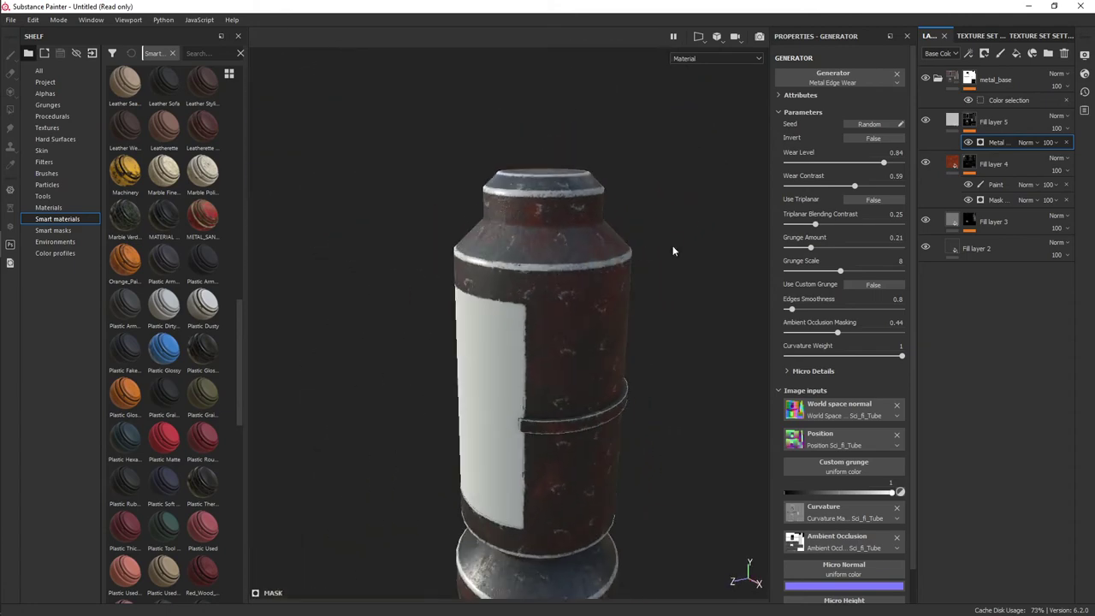
- Make Fill layer 5 dark grey, tune metallic and roughness (about 0.49), and disable its opacity and normal channels
left_click(992, 122)
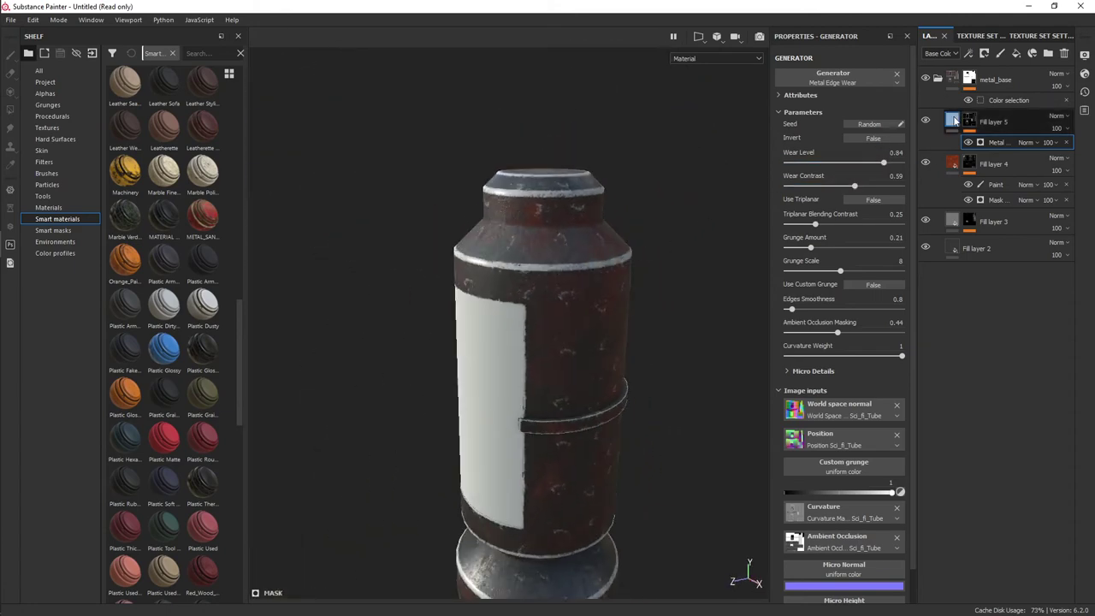
left_click(800, 332)
left_click_drag(812, 379, 807, 414)
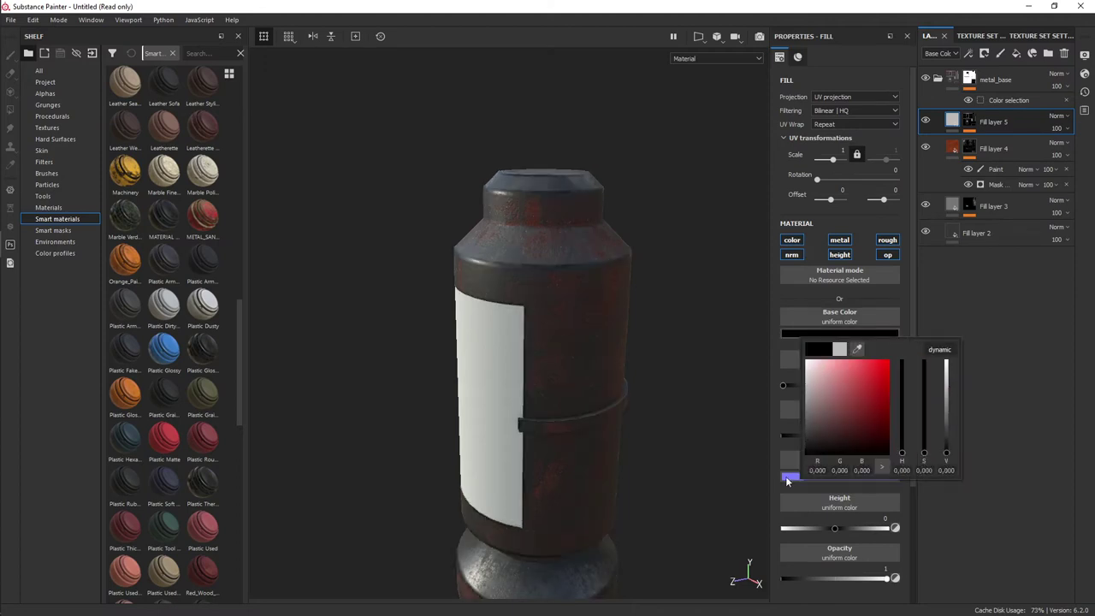
left_click_drag(718, 422, 712, 426)
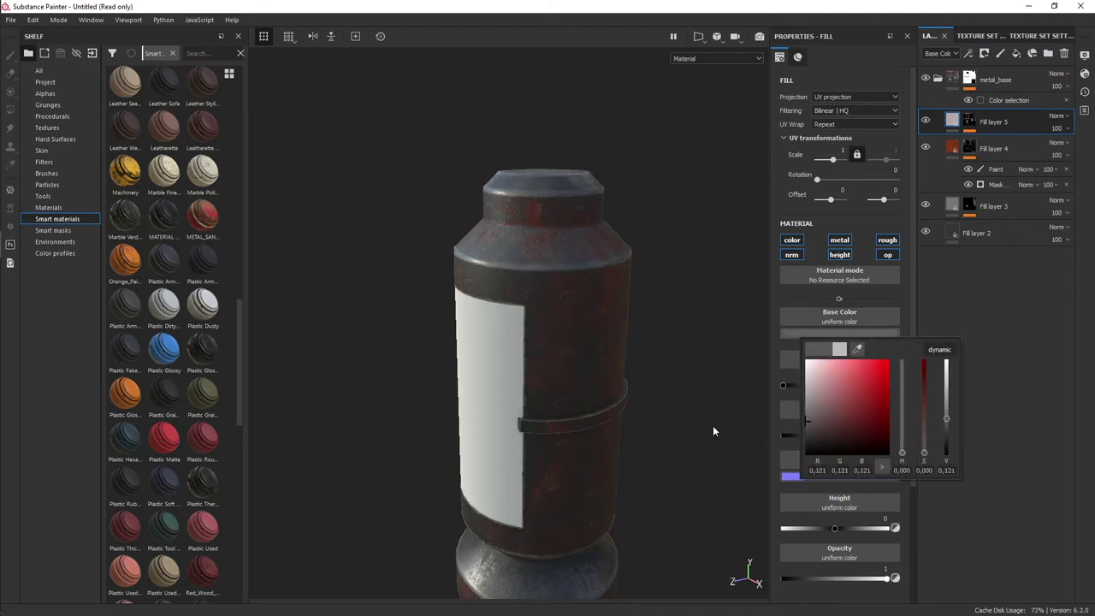
left_click(710, 429)
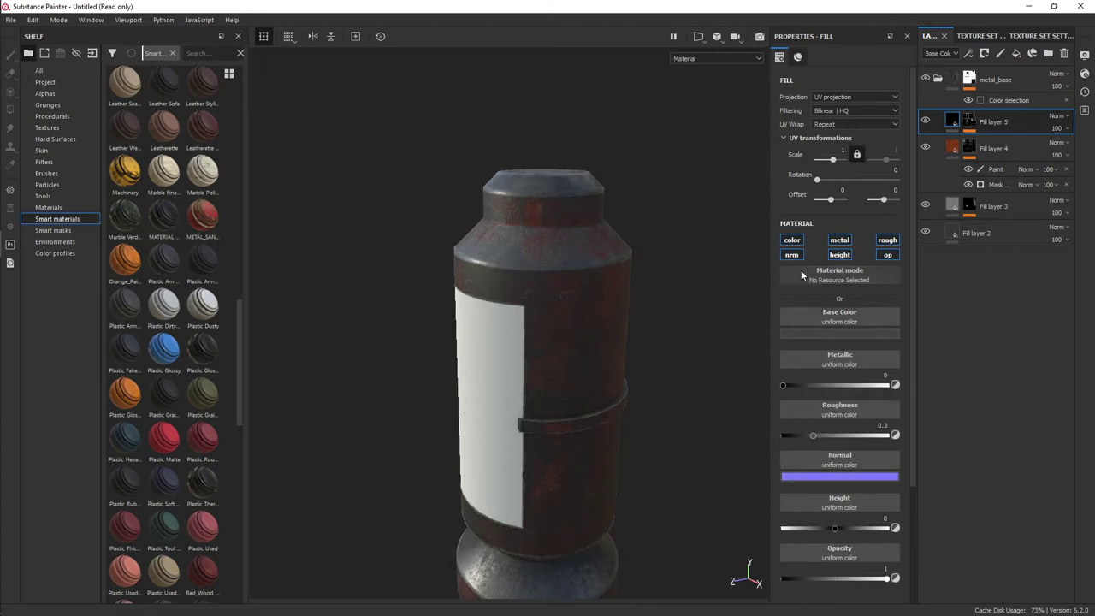
left_click_drag(788, 386, 926, 415)
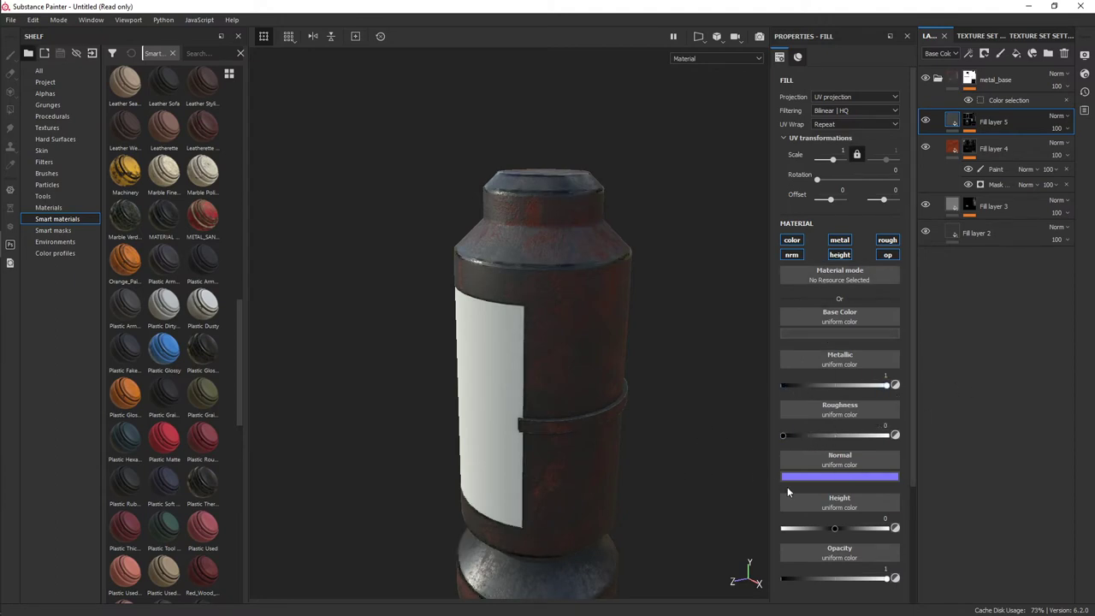
left_click(830, 437)
left_click(836, 385)
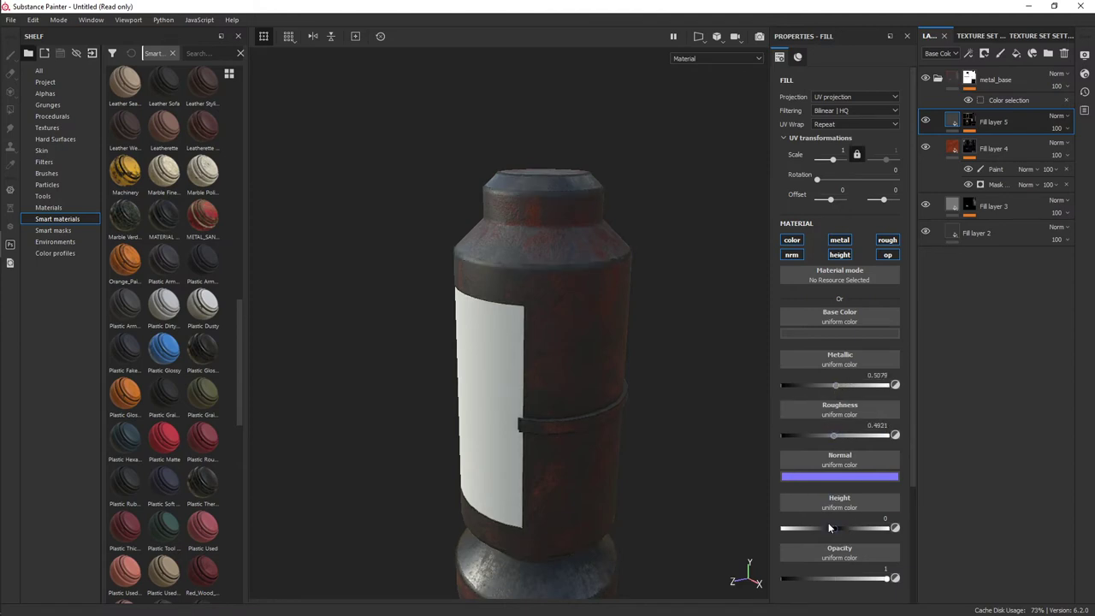
left_click(885, 258)
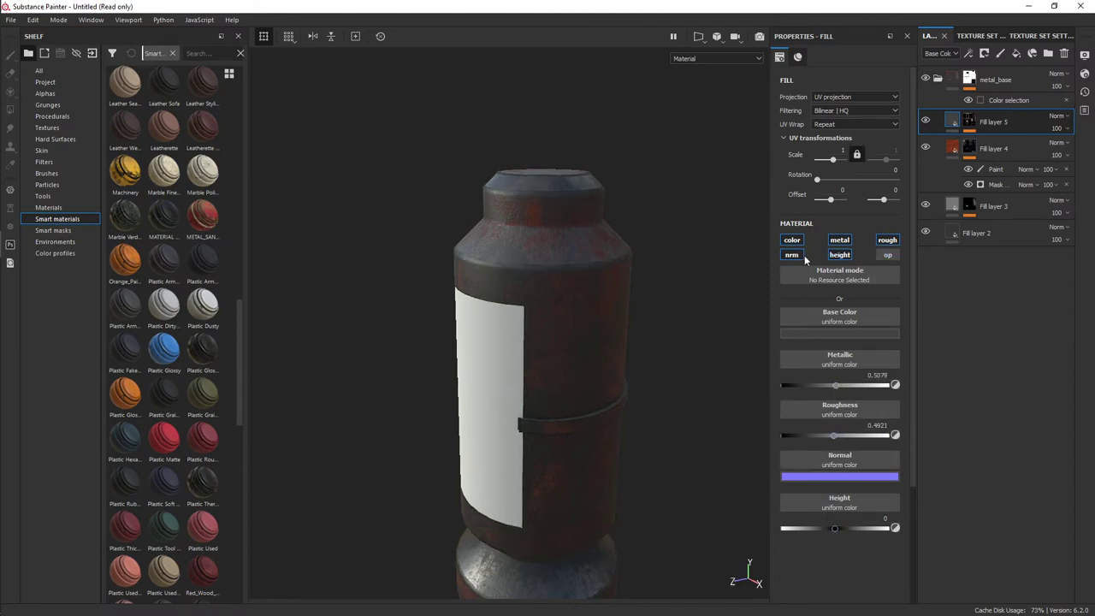
left_click(794, 256)
- Raise Fill layer 5's height for slight surface relief on the canister
scroll(577, 270, "up", 5)
left_click_drag(537, 295, 740, 351, "alt")
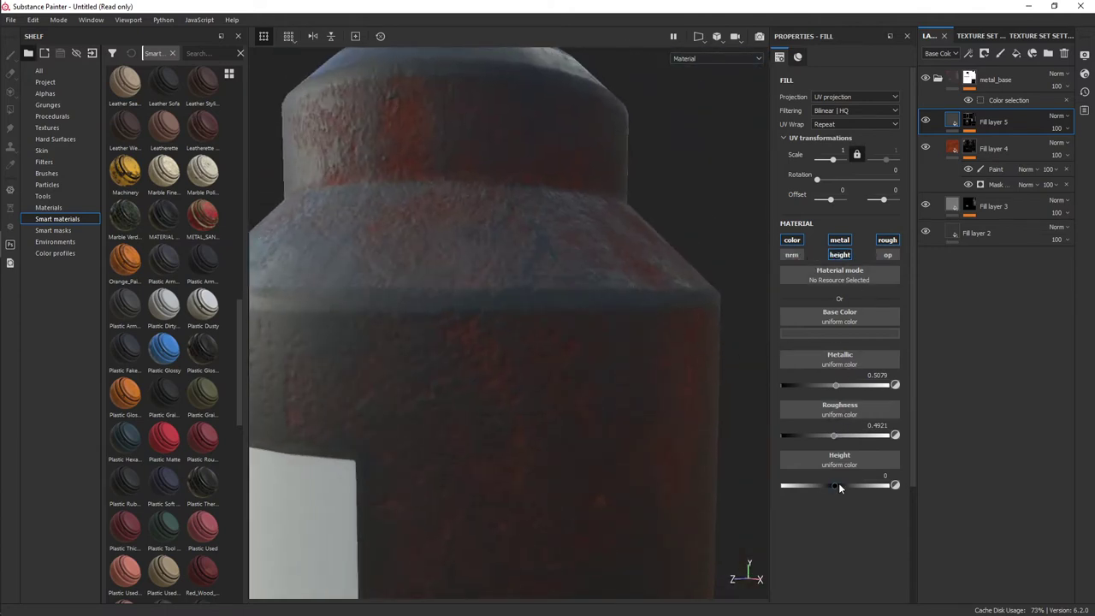
left_click_drag(839, 486, 839, 486)
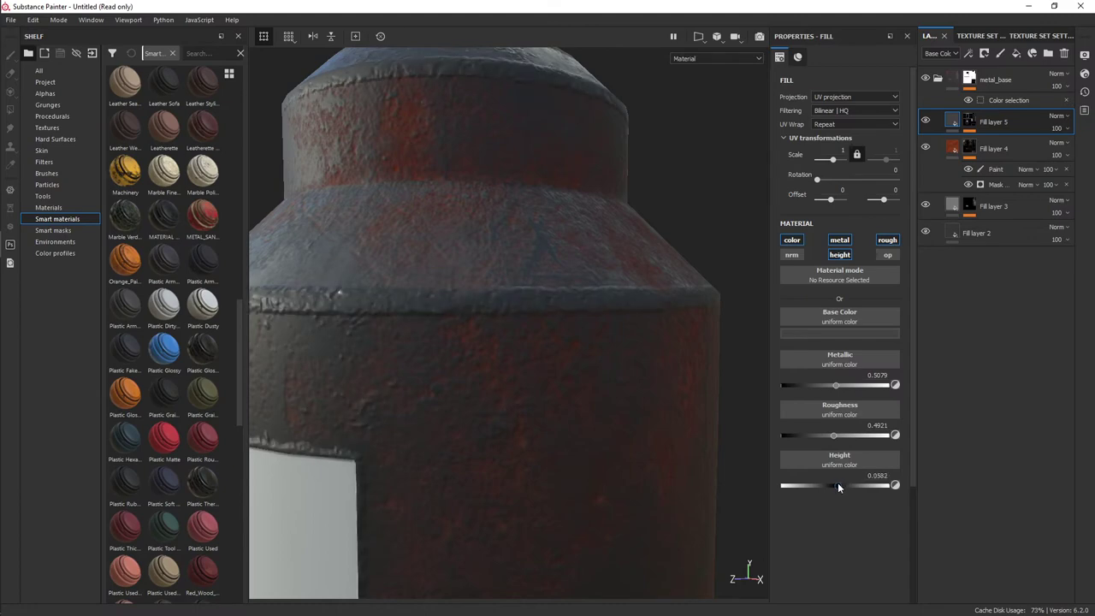
left_click(837, 482)
scroll(533, 362, "down", 3)
mouse_move(533, 363)
left_mouse_down("alt")
mouse_move(598, 367)
mouse_move(505, 343)
mouse_move(409, 402)
mouse_move(503, 292)
left_mouse_up("alt")
scroll(503, 291, "up", 3)
middle_click_drag(503, 292, 450, 251, "alt")
scroll(583, 301, "down", 2)
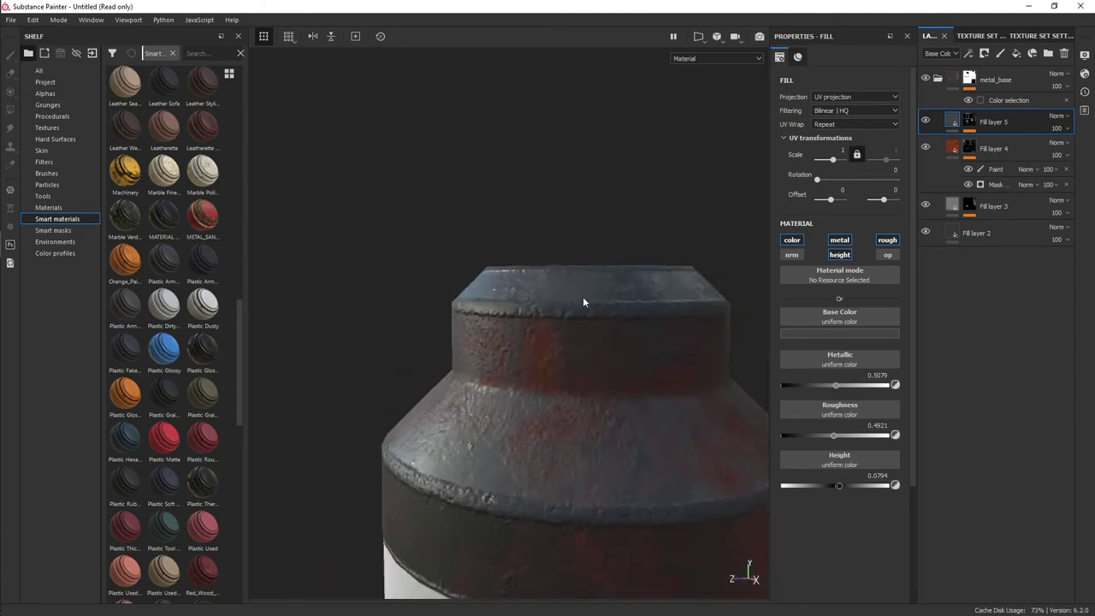
scroll(583, 301, "down", 3)
scroll(565, 356, "down", 2)
left_click_drag(565, 356, 630, 365, "alt")
middle_click_drag(629, 365, 593, 291, "alt")
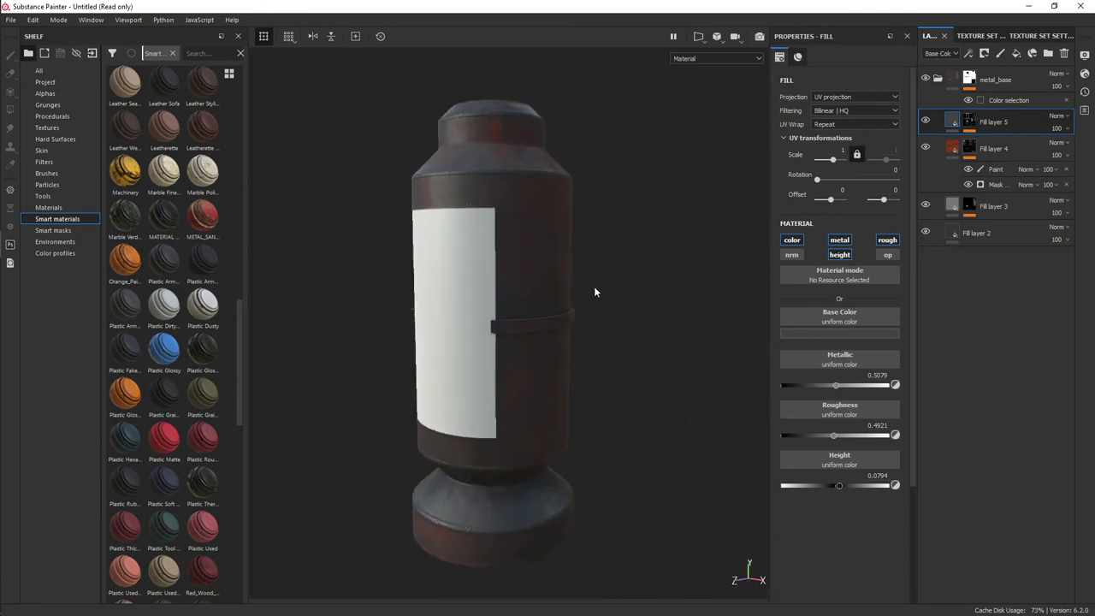
scroll(594, 292, "up", 2)
scroll(604, 258, "up", 2)
scroll(557, 481, "up", 2)
scroll(640, 417, "up", 2)
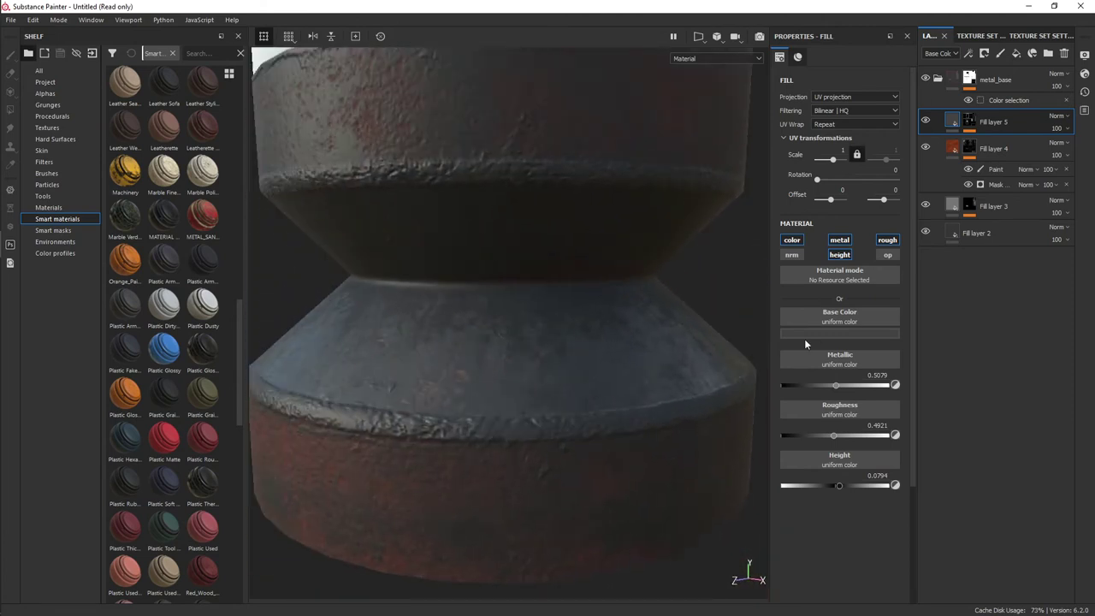
- Lighten the base colour slightly and soften the height to about 0.037
left_click(805, 336)
left_click_drag(837, 424, 786, 425)
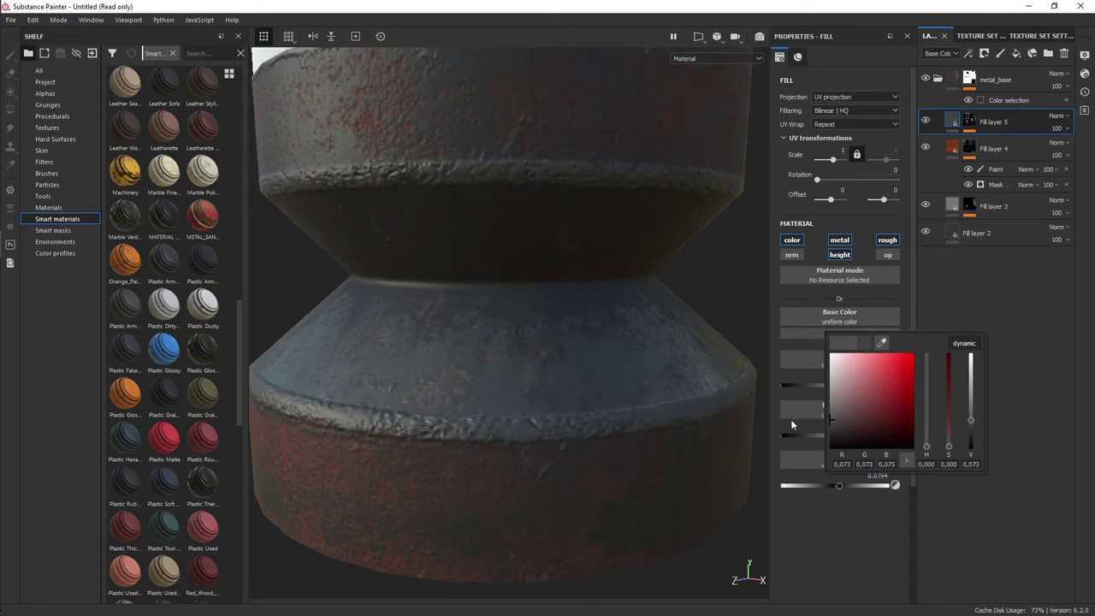
left_click(816, 516)
left_click_drag(839, 485, 836, 486)
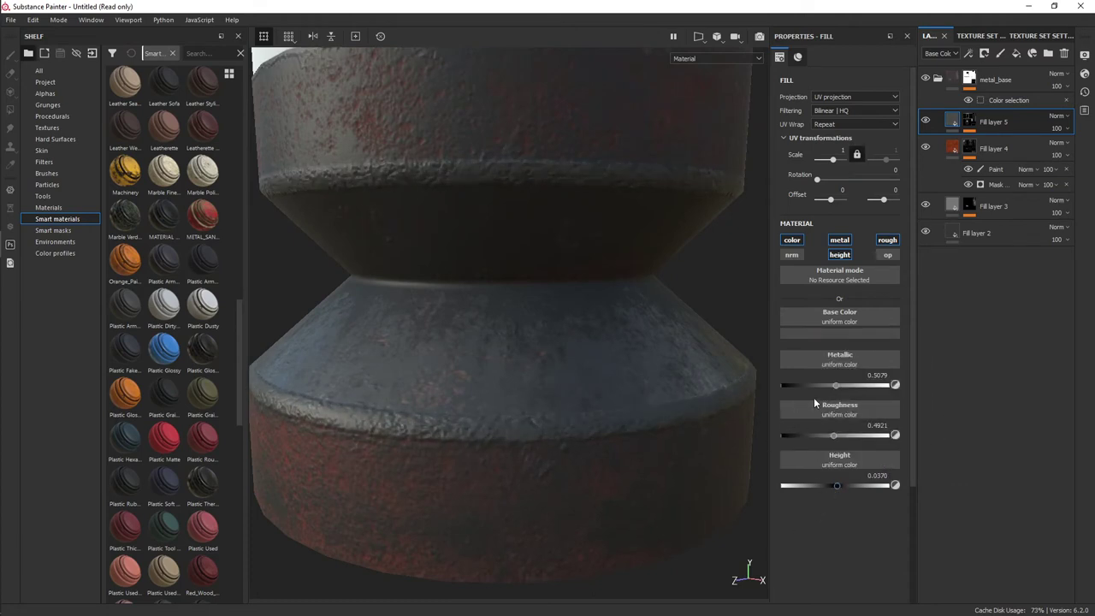
scroll(580, 198, "down", 3)
middle_click_drag(580, 198, 616, 225, "alt")
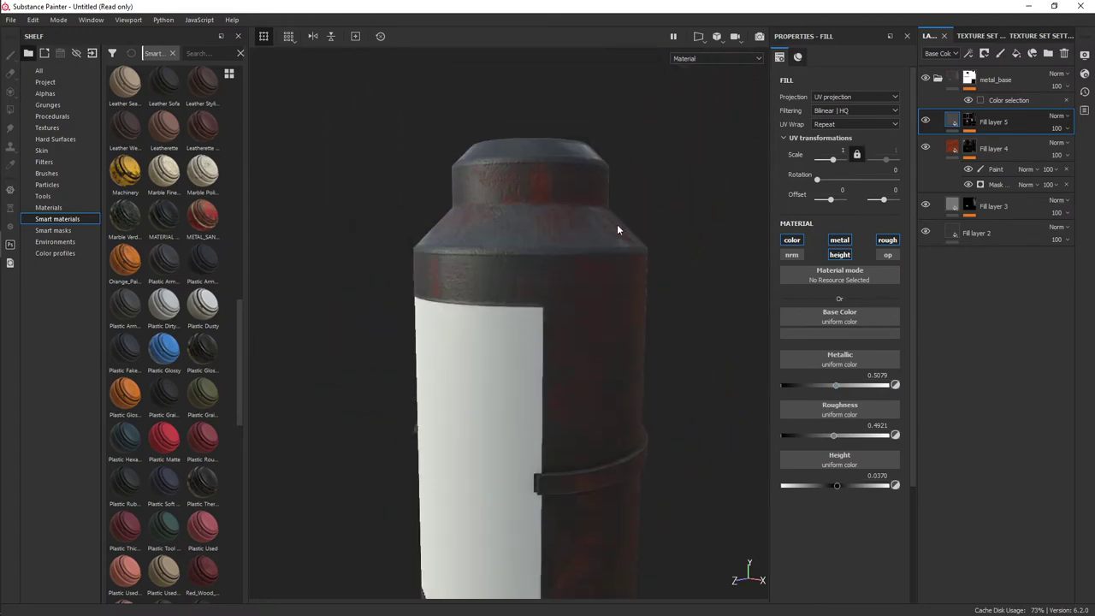
scroll(590, 244, "up", 3)
mouse_move(590, 244)
left_mouse_down("alt")
mouse_move(403, 247)
mouse_move(603, 235)
mouse_move(624, 256)
left_mouse_up("alt")
- Brighten the base colour a touch, then add Fill layer 6 and drag it down the stack
left_click(840, 333)
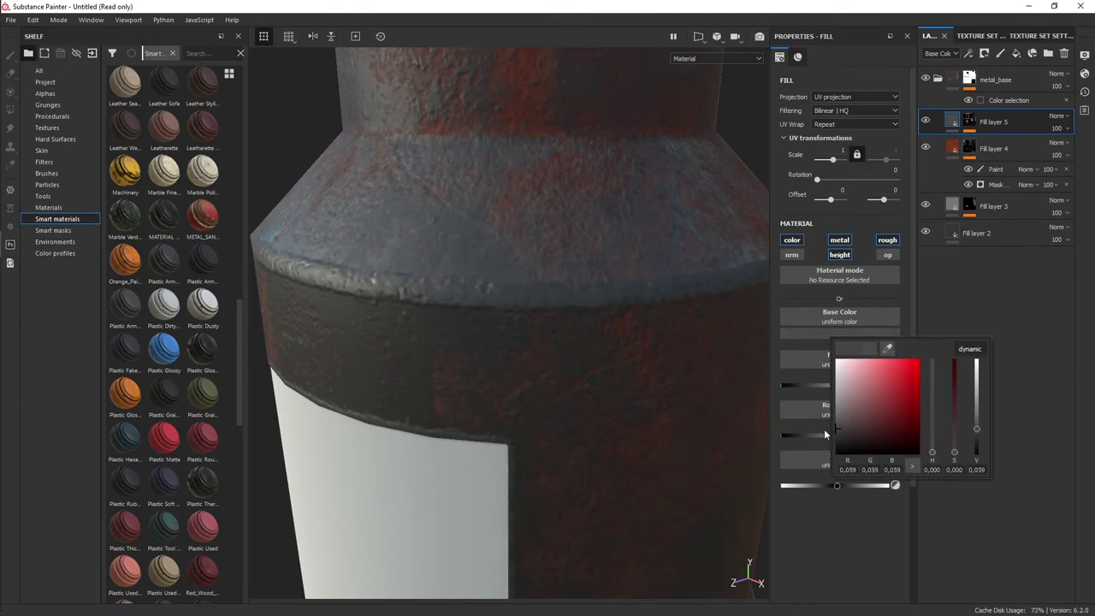
mouse_move(830, 428)
left_mouse_down()
mouse_move(819, 438)
mouse_move(817, 429)
left_mouse_up()
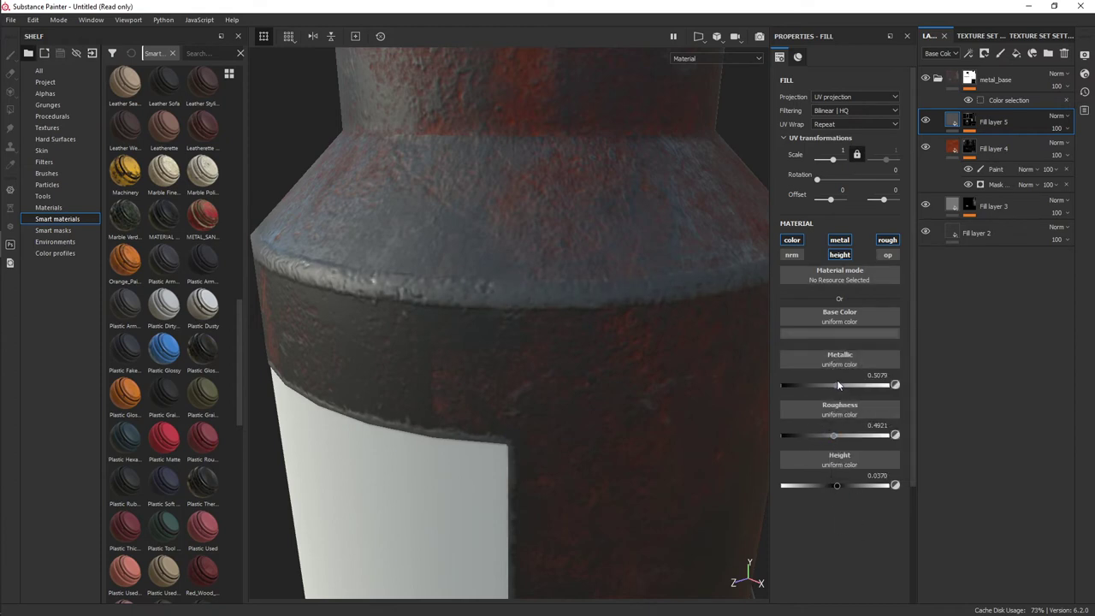
scroll(507, 395, "down", 4)
scroll(536, 396, "down", 3)
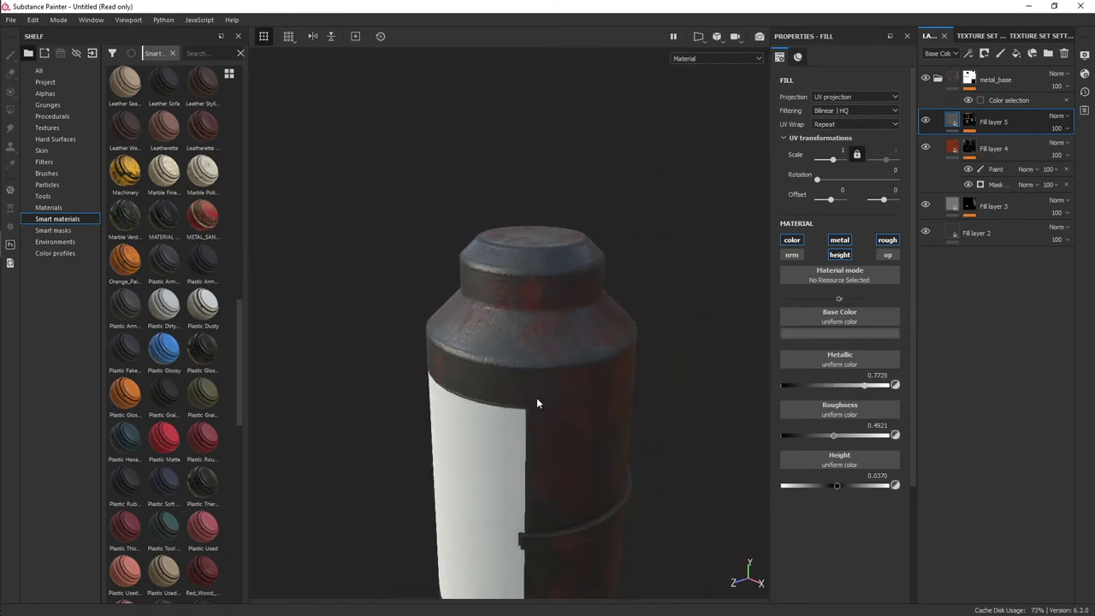
scroll(536, 397, "down", 2)
mouse_move(364, 252)
left_mouse_down("alt")
mouse_move(472, 283)
mouse_move(642, 274)
mouse_move(618, 283)
mouse_move(682, 264)
mouse_move(637, 280)
left_mouse_up("alt")
scroll(581, 304, "down", 5)
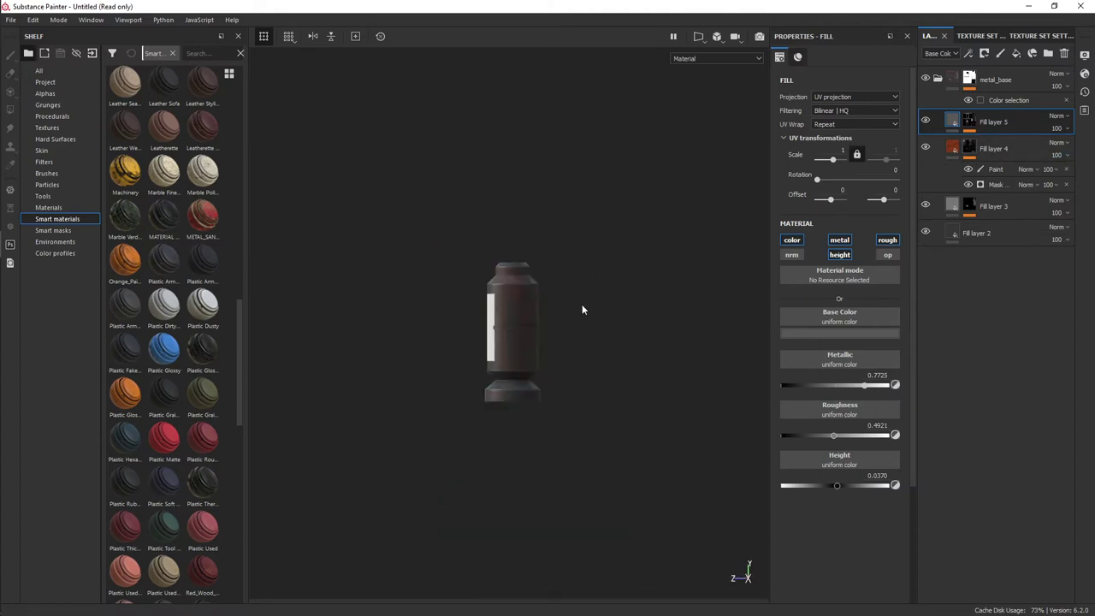
scroll(557, 304, "up", 7)
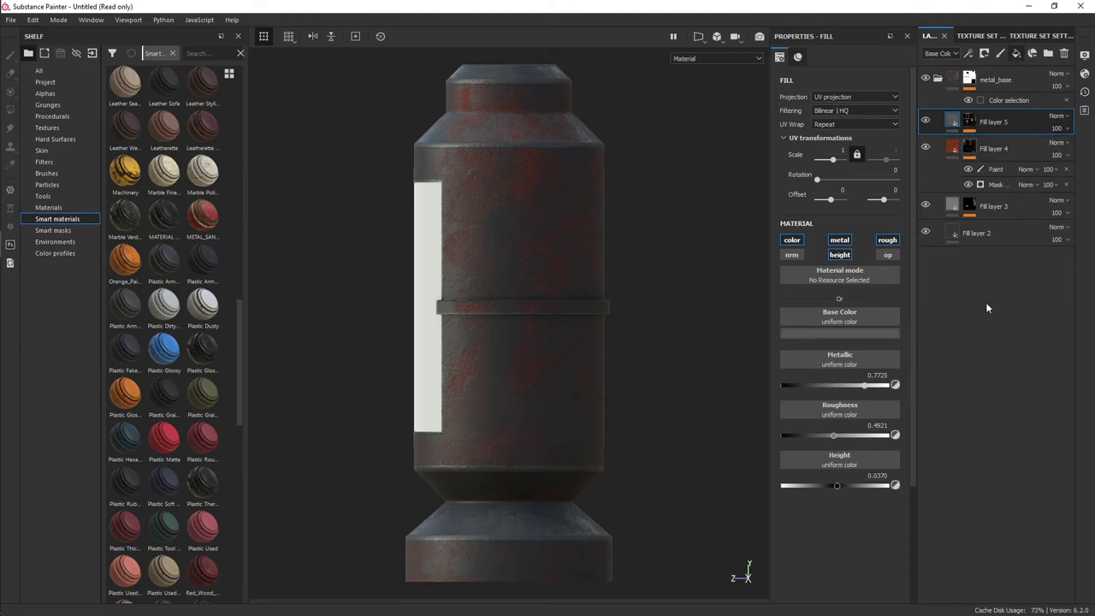
left_click(1015, 53)
mouse_move(964, 121)
left_mouse_down()
mouse_move(1007, 249)
mouse_move(1017, 216)
mouse_move(944, 217)
mouse_move(992, 215)
mouse_move(992, 205)
left_mouse_up()
- Place Fill layer 6 below Fill layer 3 and give it a black mask
scroll(607, 269, "up", 2)
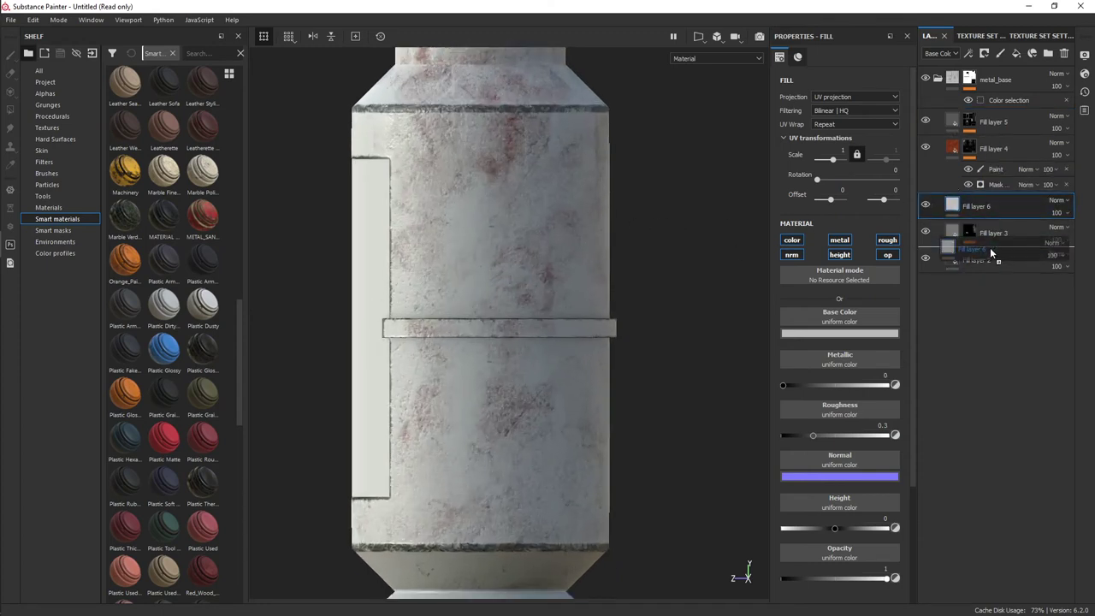
right_click(998, 239)
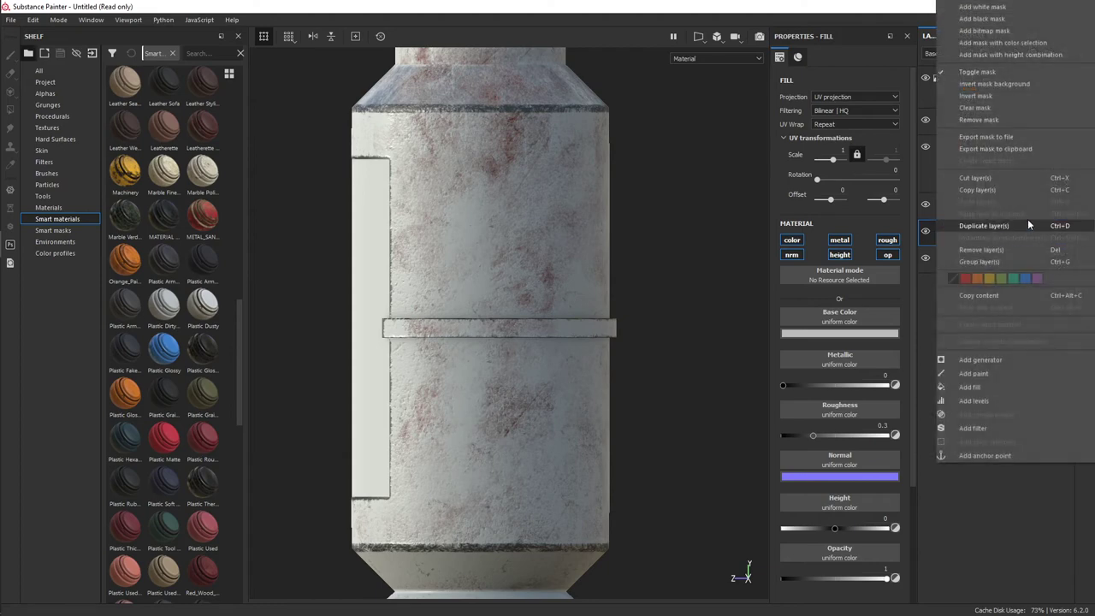
left_click(984, 19)
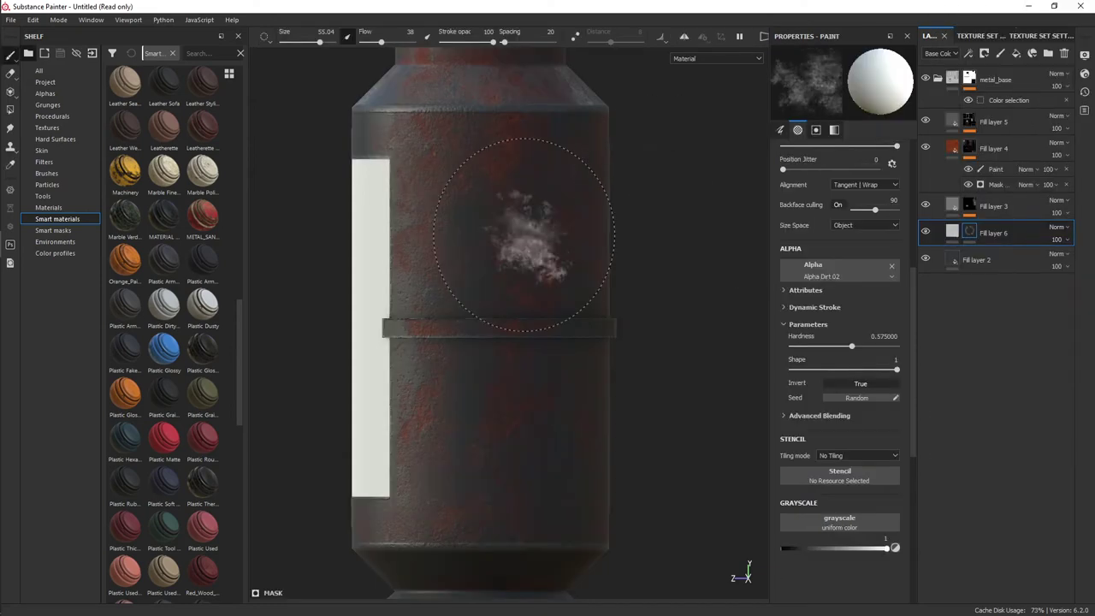
- Browse the Alphas shelf down to the hand-drawn warning-sign decals
left_click(45, 94)
scroll(181, 288, "down", 3)
scroll(181, 288, "down", 2)
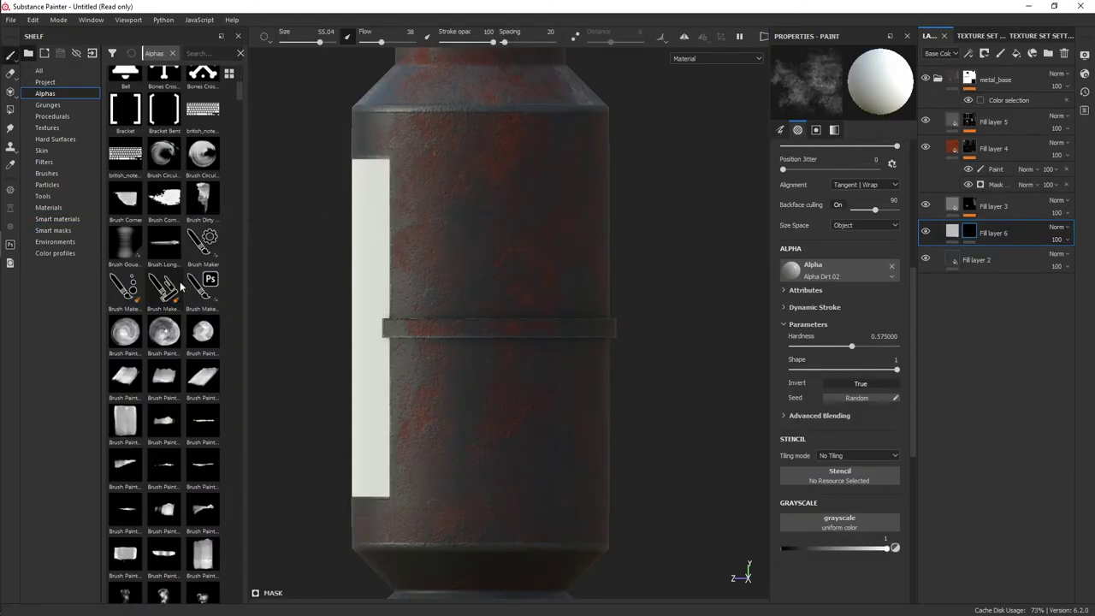
scroll(186, 348, "up", 5)
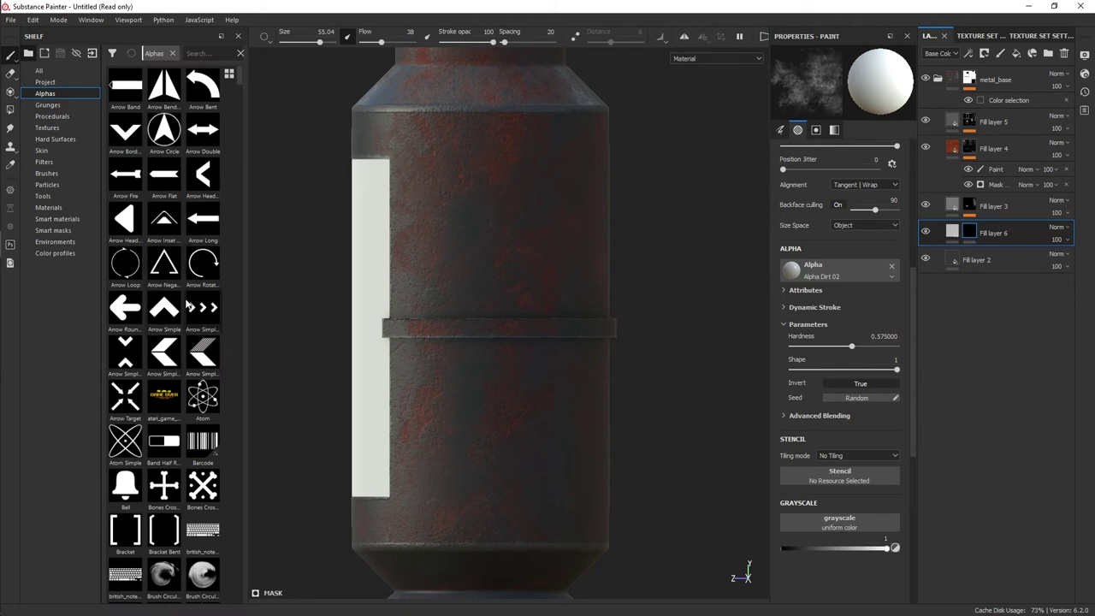
scroll(188, 305, "down", 5)
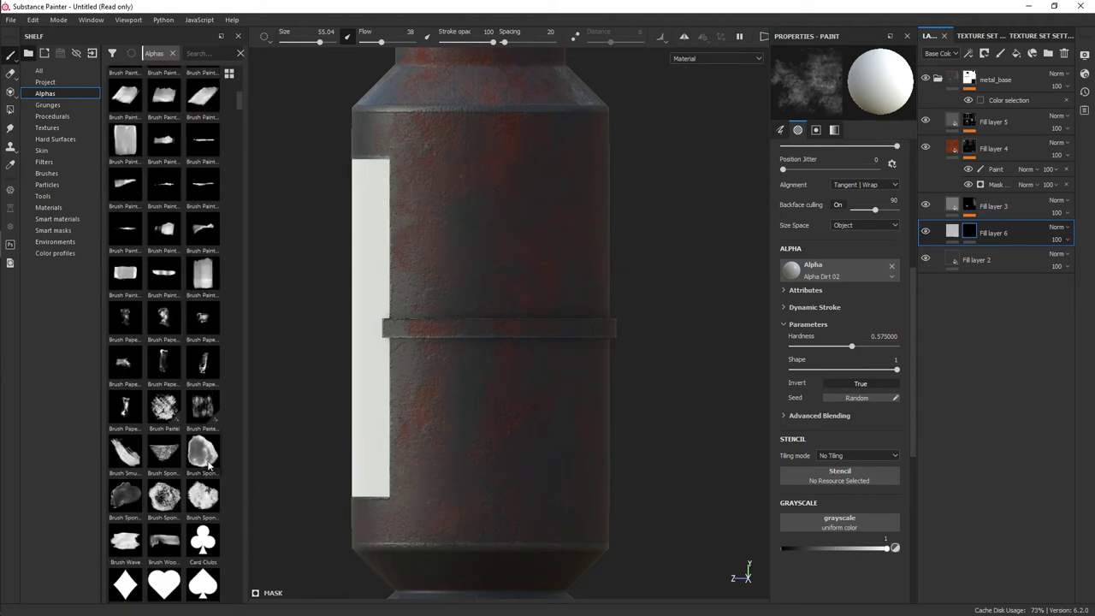
scroll(196, 385, "down", 5)
scroll(171, 257, "down", 5)
scroll(151, 177, "down", 2)
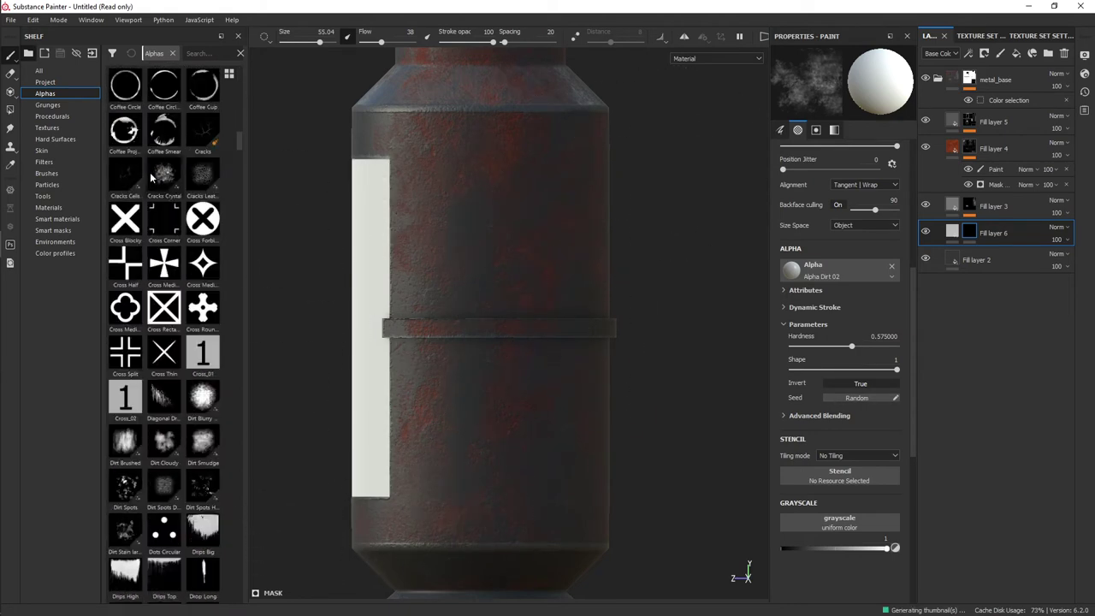
scroll(150, 178, "down", 5)
scroll(149, 171, "down", 5)
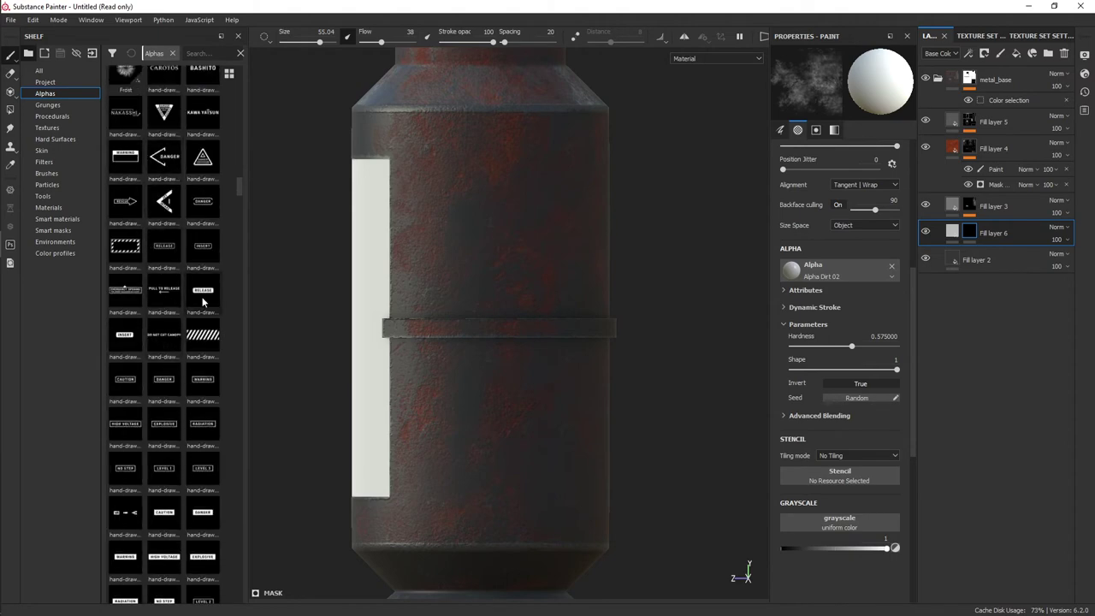
- Load the DANGER triangle alpha and test a stamp, undoing the faint result
left_click(199, 156)
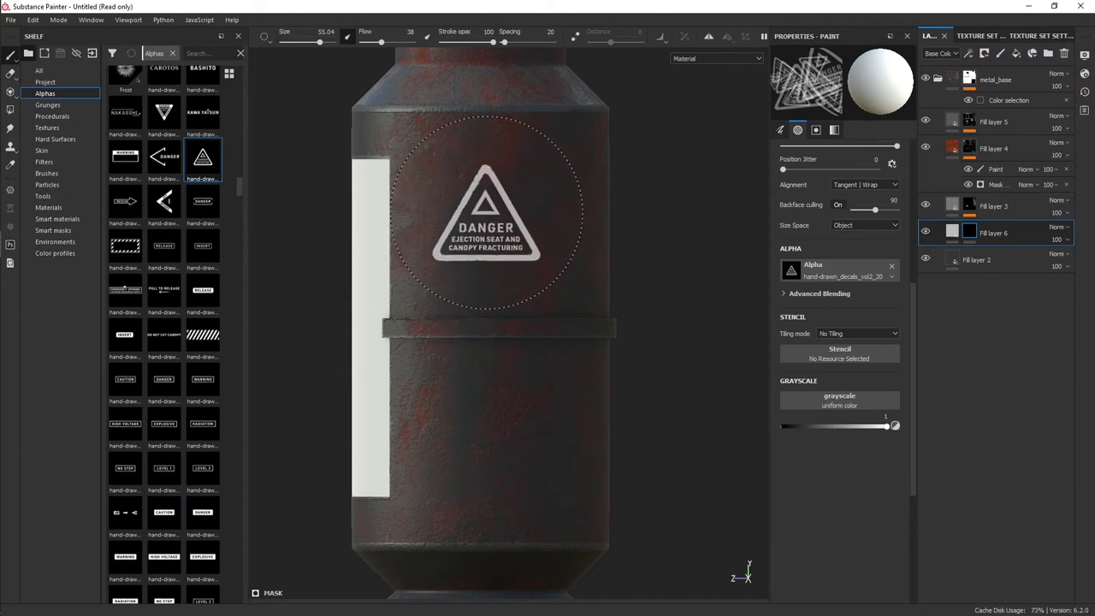
left_click(482, 212)
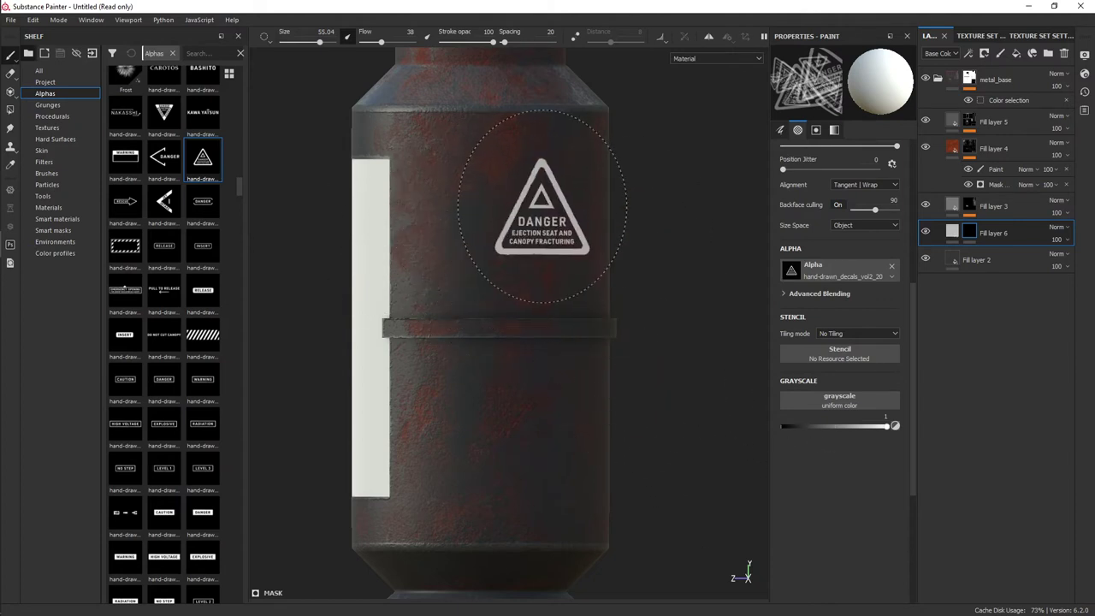
key("ctrl+z")
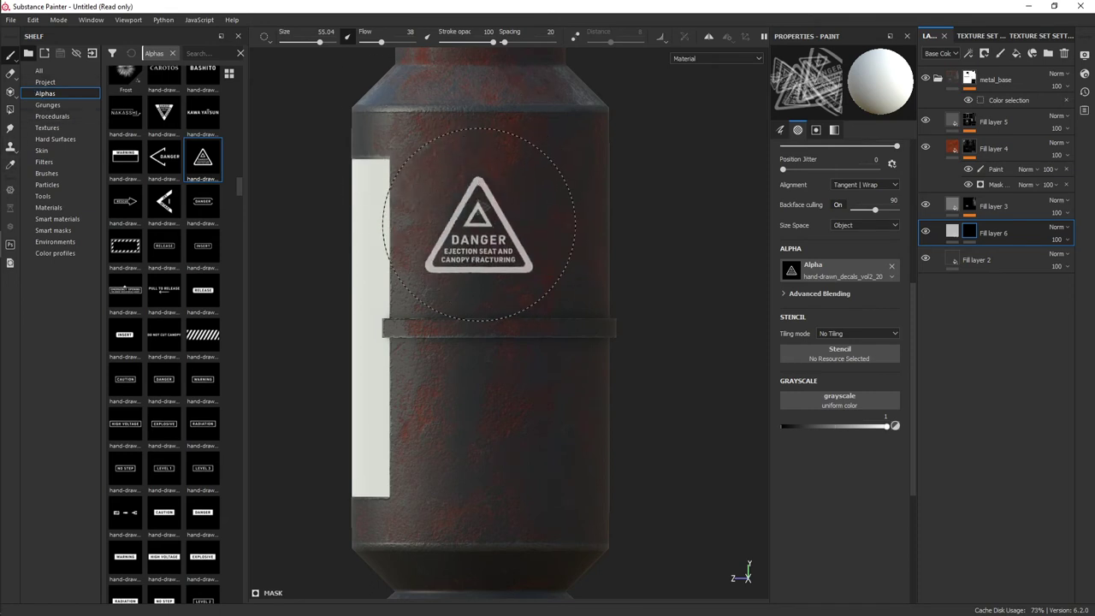
- Turn off size and angle jitter, set flow to 100, and stamp the DANGER decal on the canister front
scroll(802, 355, "up", 3)
scroll(803, 355, "up", 2)
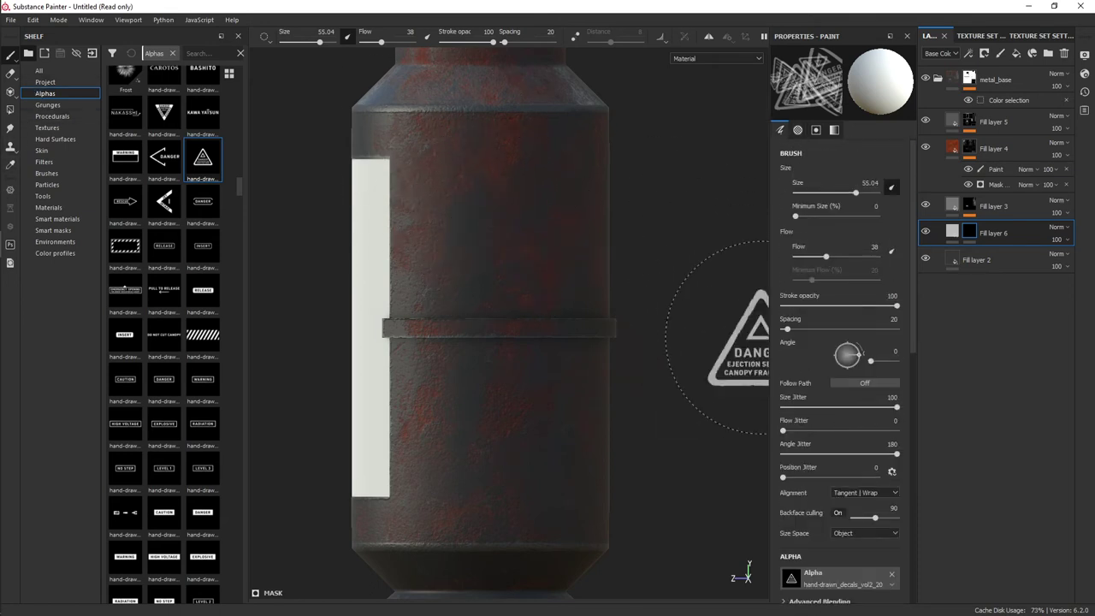
left_click_drag(855, 372, 780, 393)
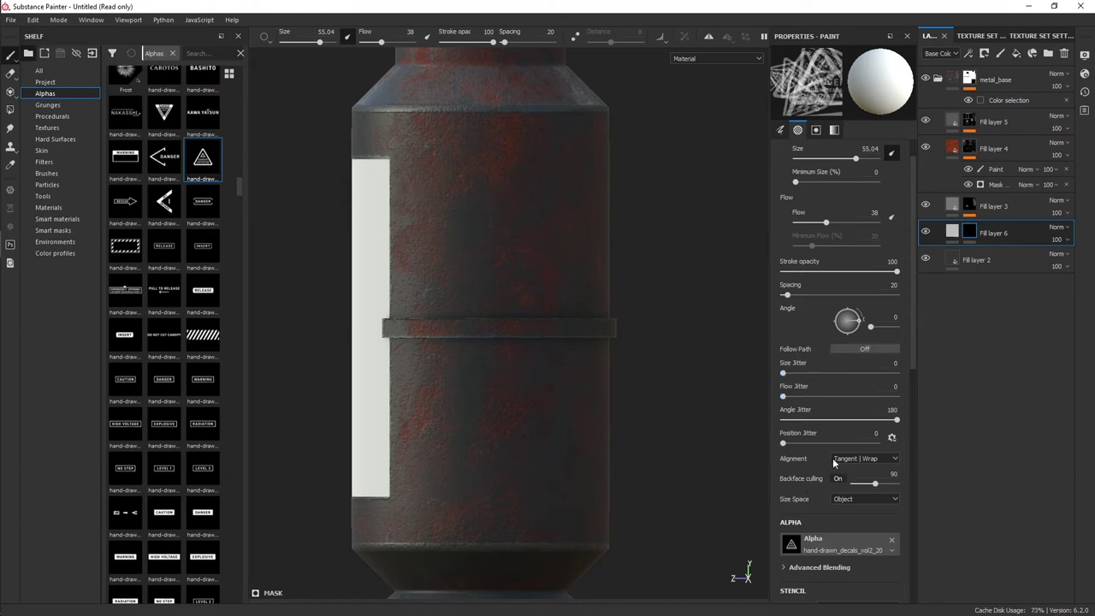
left_click_drag(834, 420, 778, 421)
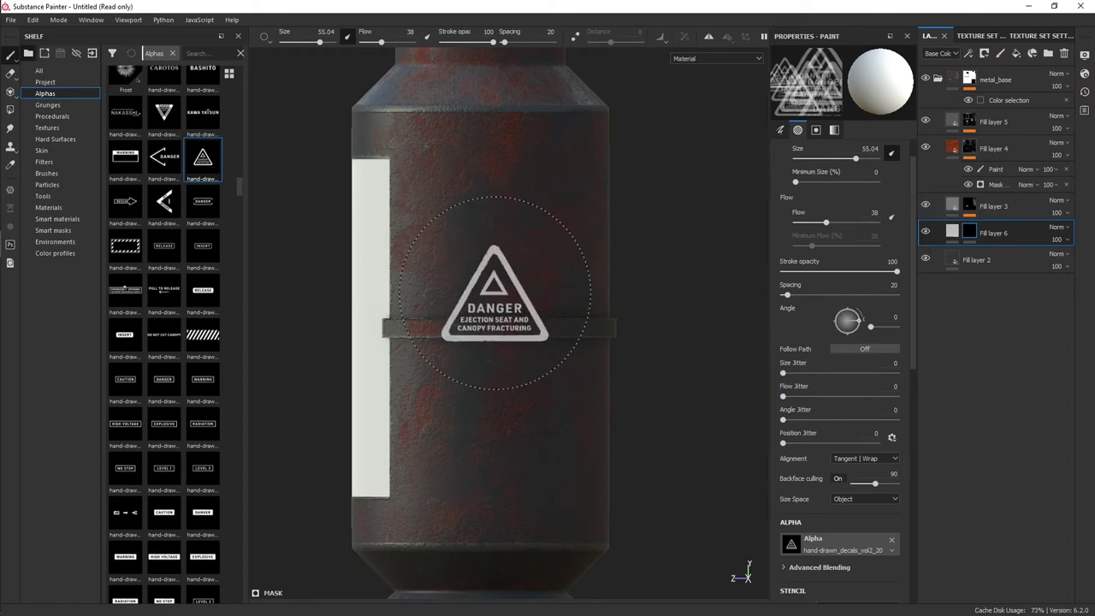
left_click_drag(462, 257, 492, 252, "ctrl")
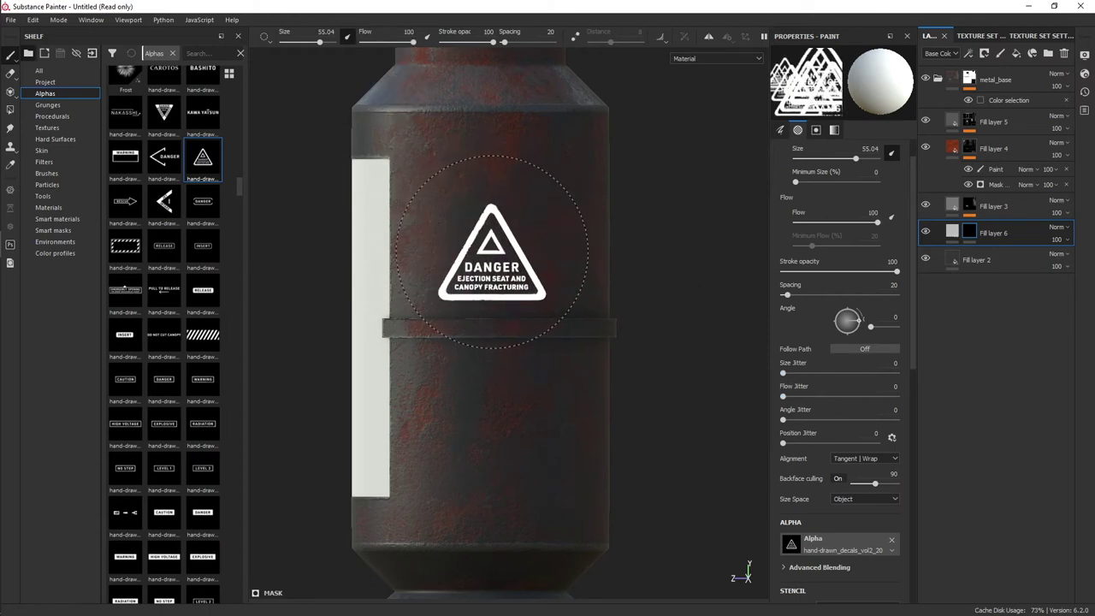
left_click(483, 236)
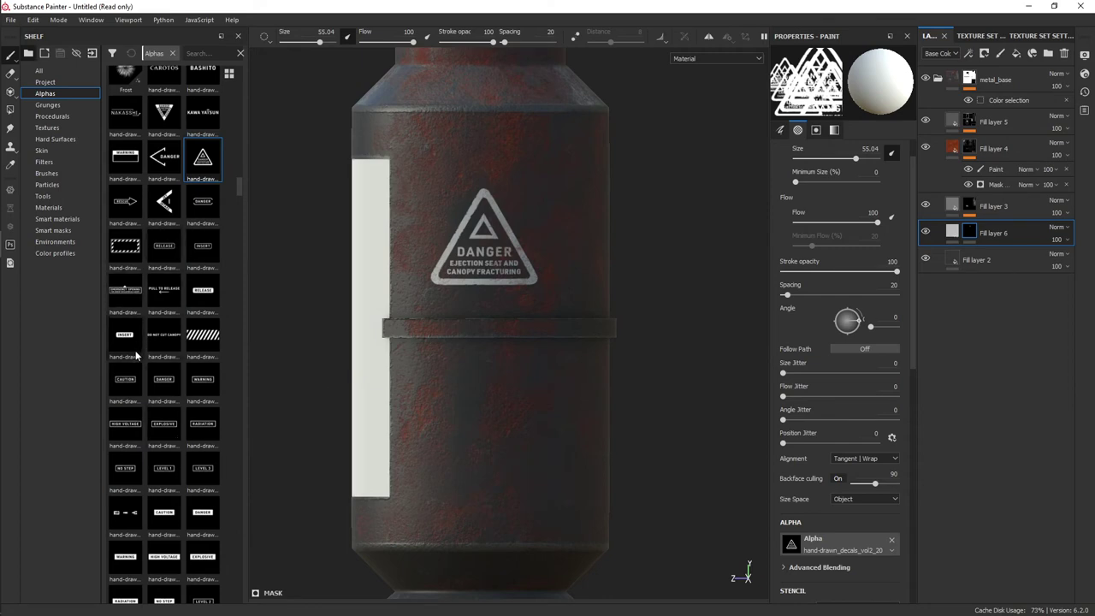
scroll(116, 544, "down", 5)
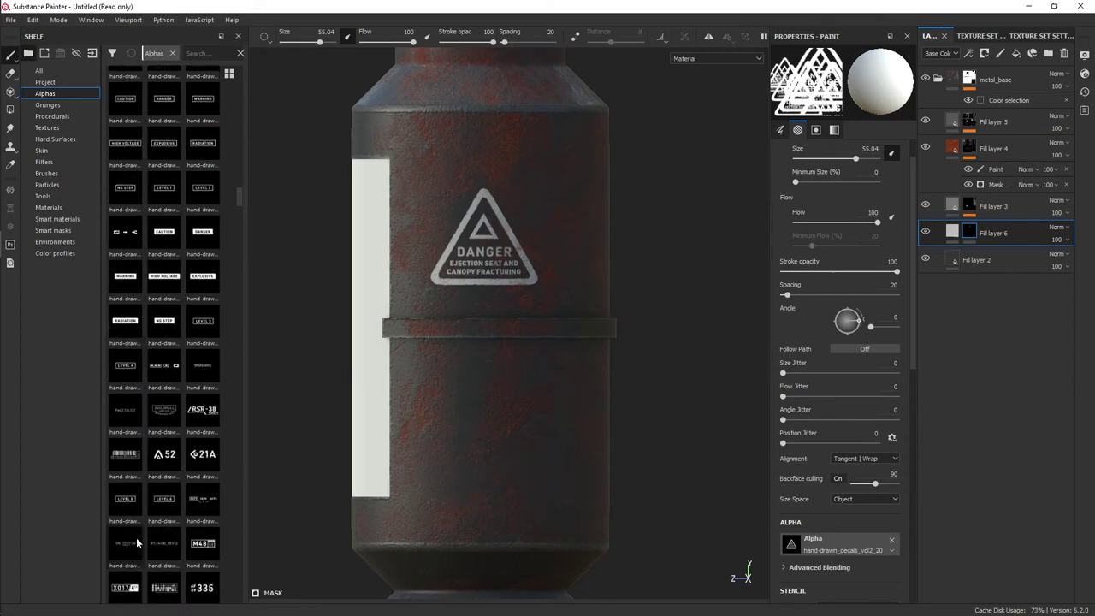
scroll(136, 537, "down", 5)
scroll(136, 530, "down", 5)
- Stamp a Hexagon Split decal at brush size 34.32 on the lower body and a Hexagon Triple above
left_click(164, 419)
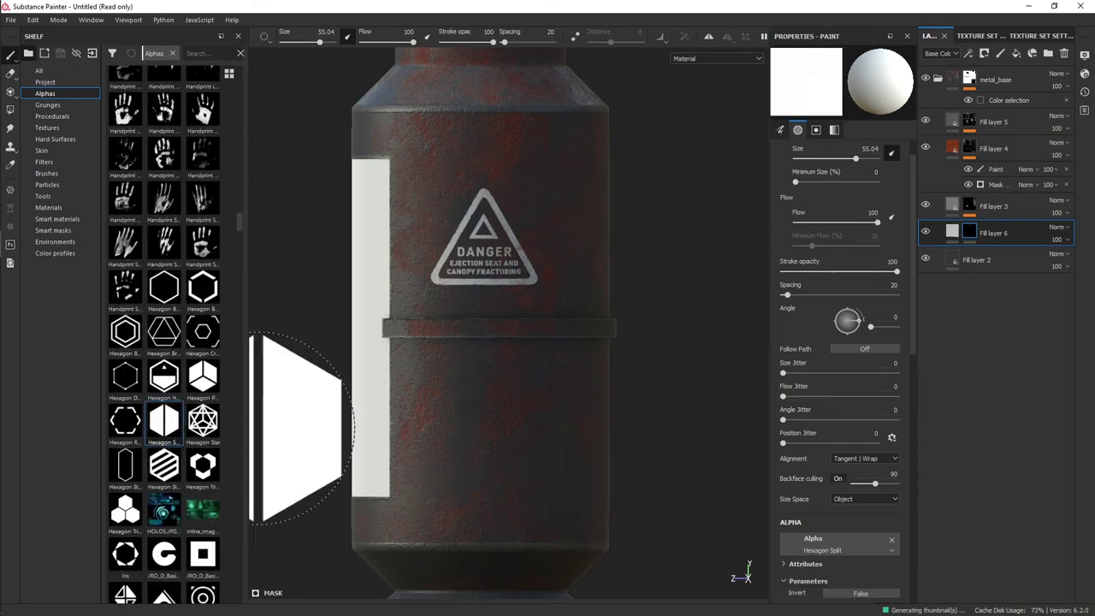
right_click_drag(492, 432, 454, 432, "ctrl")
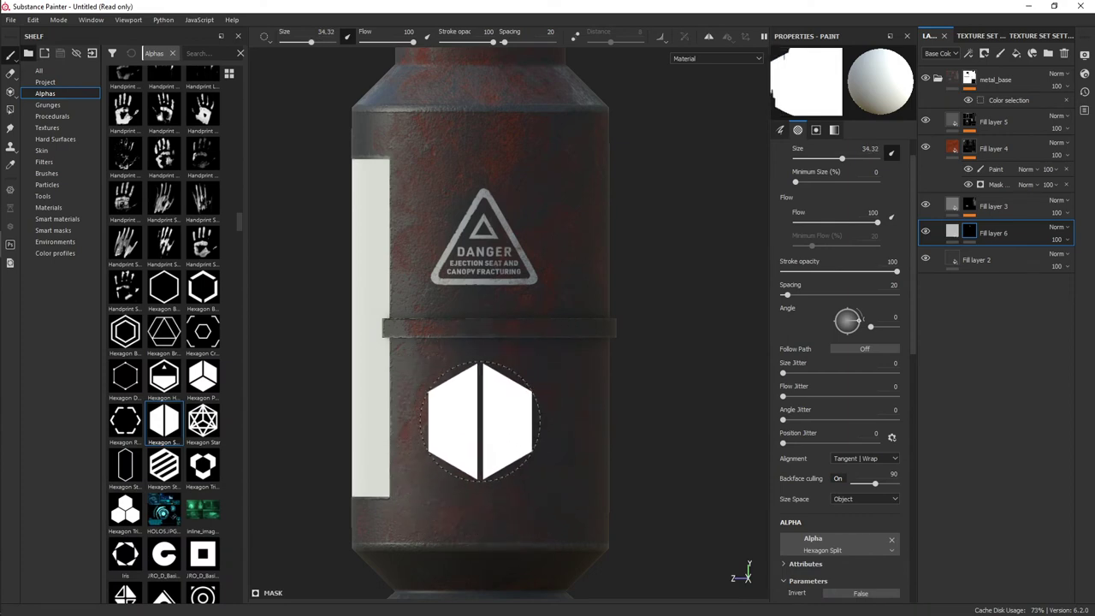
left_click(482, 420)
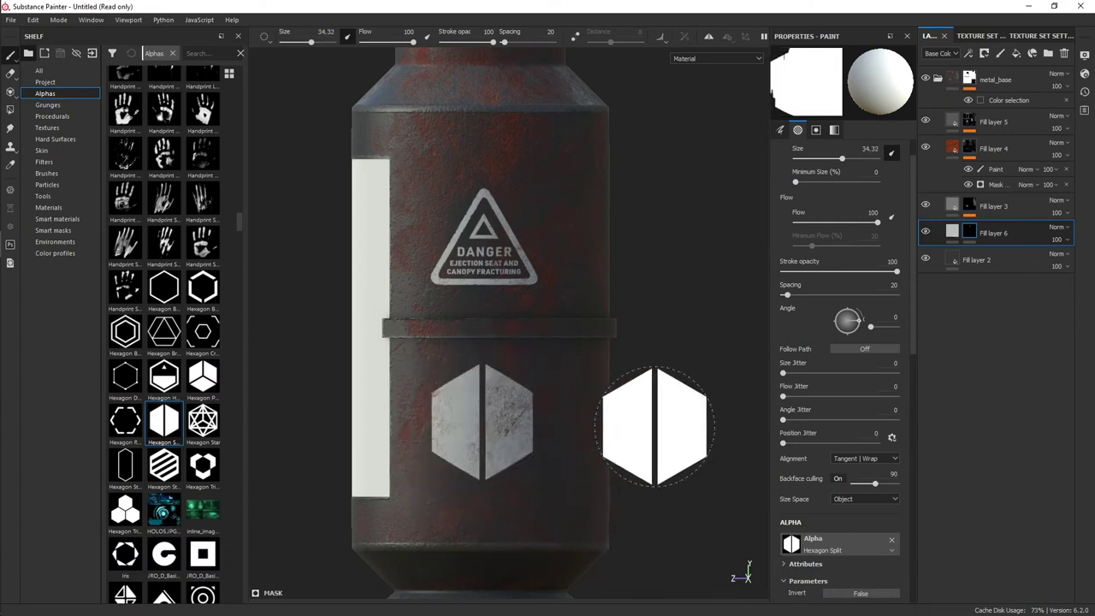
mouse_move(647, 420)
left_mouse_down("alt")
mouse_move(695, 424)
mouse_move(291, 451)
left_mouse_up("alt")
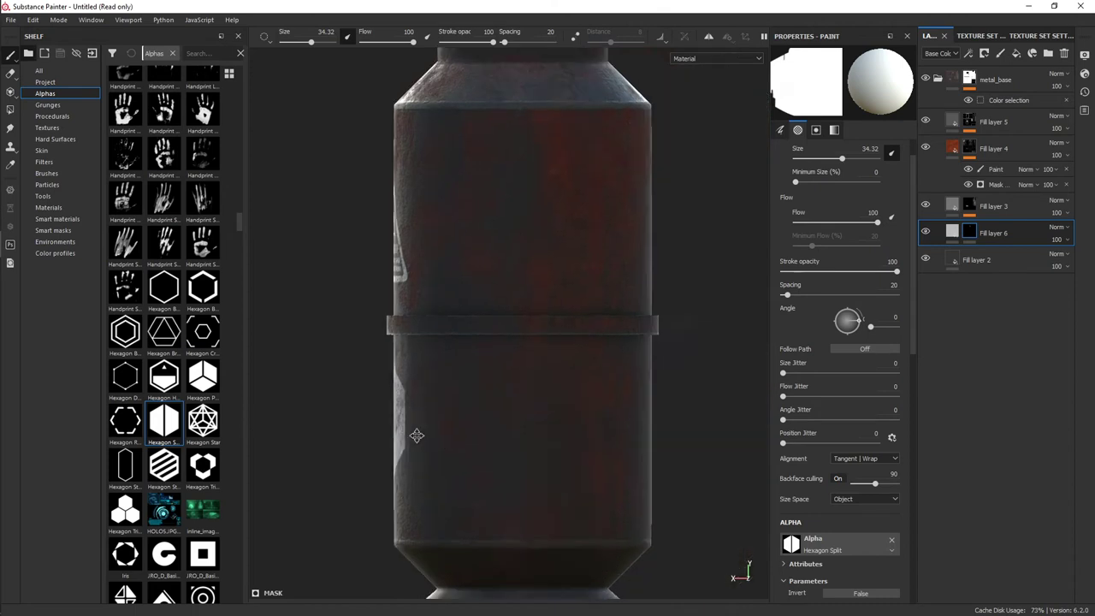
scroll(186, 495, "down", 3)
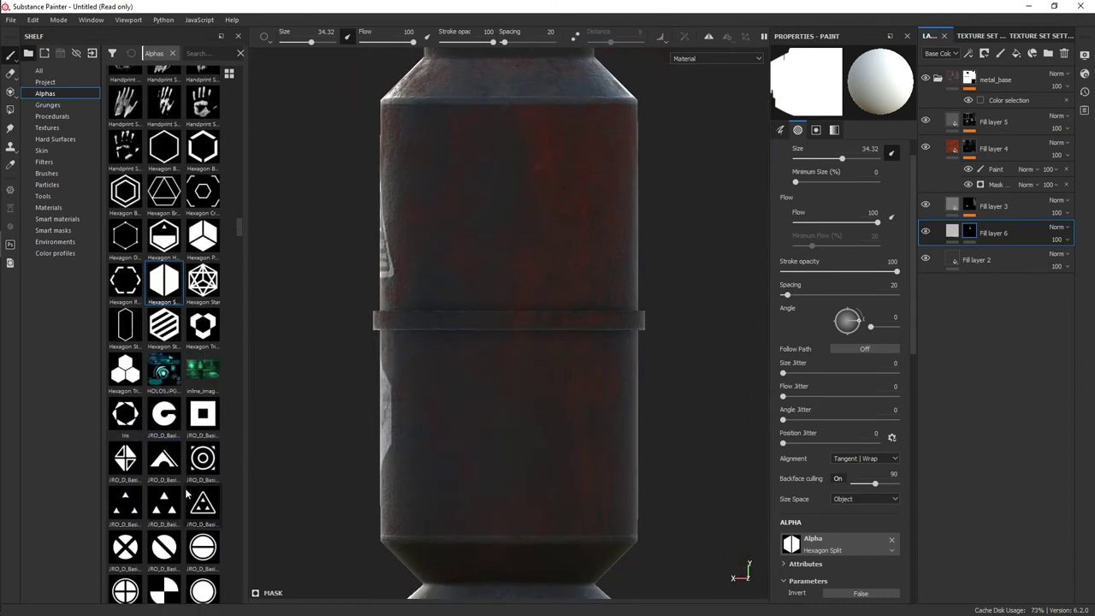
left_click(125, 370)
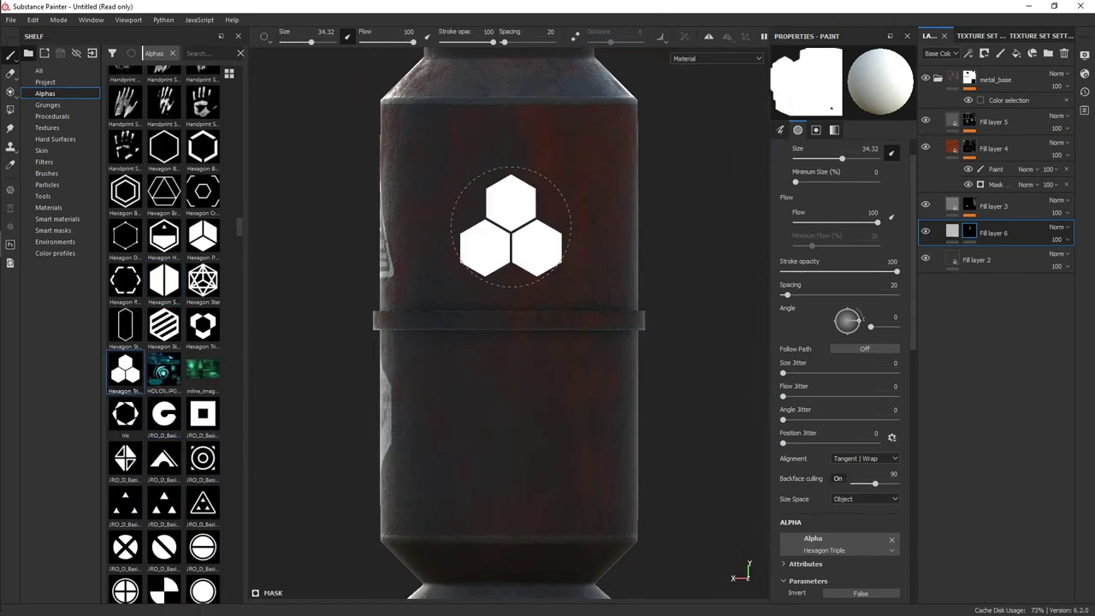
left_click(511, 225)
- Stamp the square JRO_D_Basic_121 decal below the hexagons
scroll(204, 511, "down", 4)
scroll(141, 443, "down", 2)
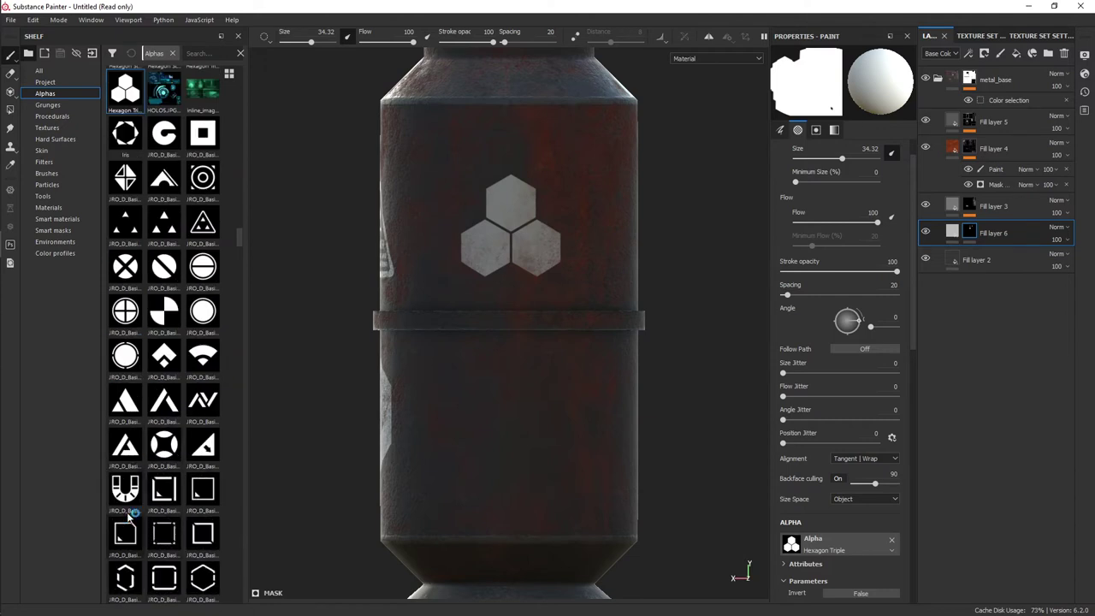
scroll(158, 543, "down", 3)
left_click(202, 357)
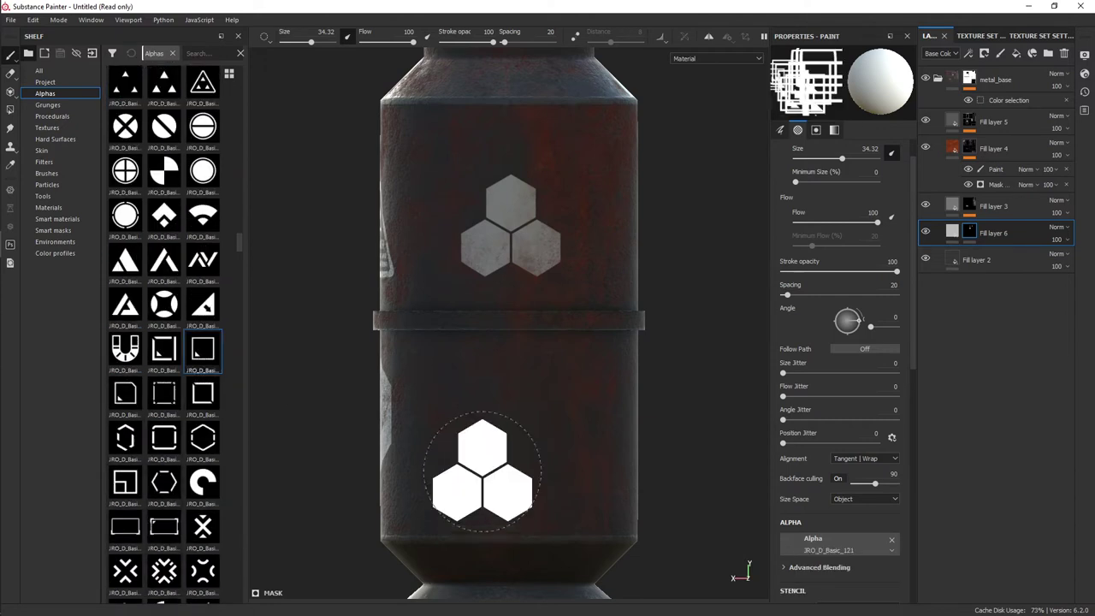
left_click(502, 422)
left_click_drag(590, 477, 493, 495, "alt")
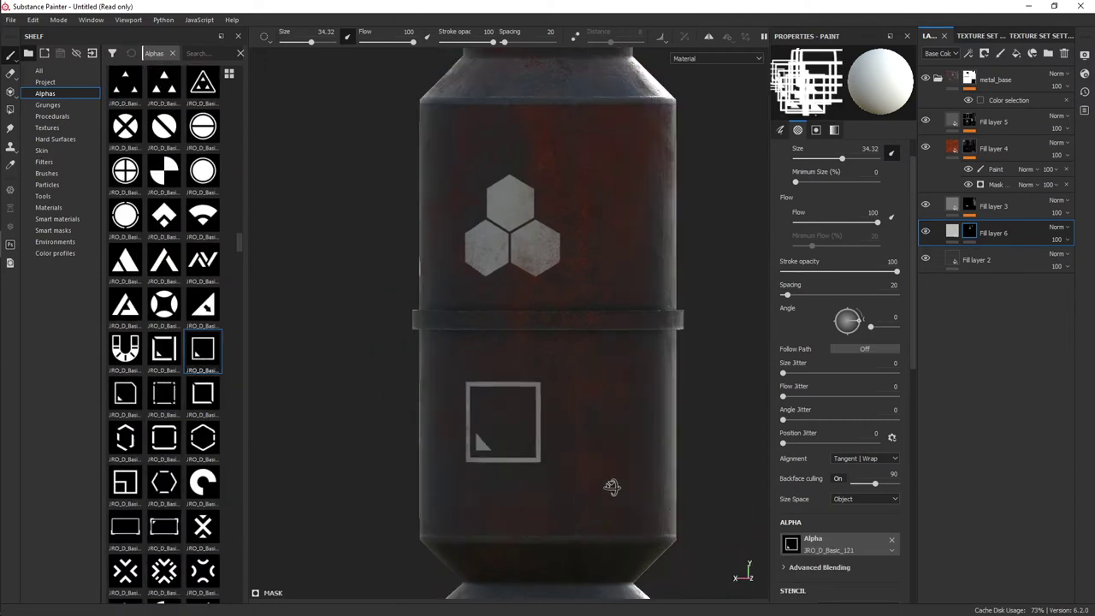
- Stamp JRO_D_Basic_183 and JRO_D_Basic_184 squares on the upper and lower body of another side
scroll(221, 422, "down", 5)
scroll(171, 446, "down", 5)
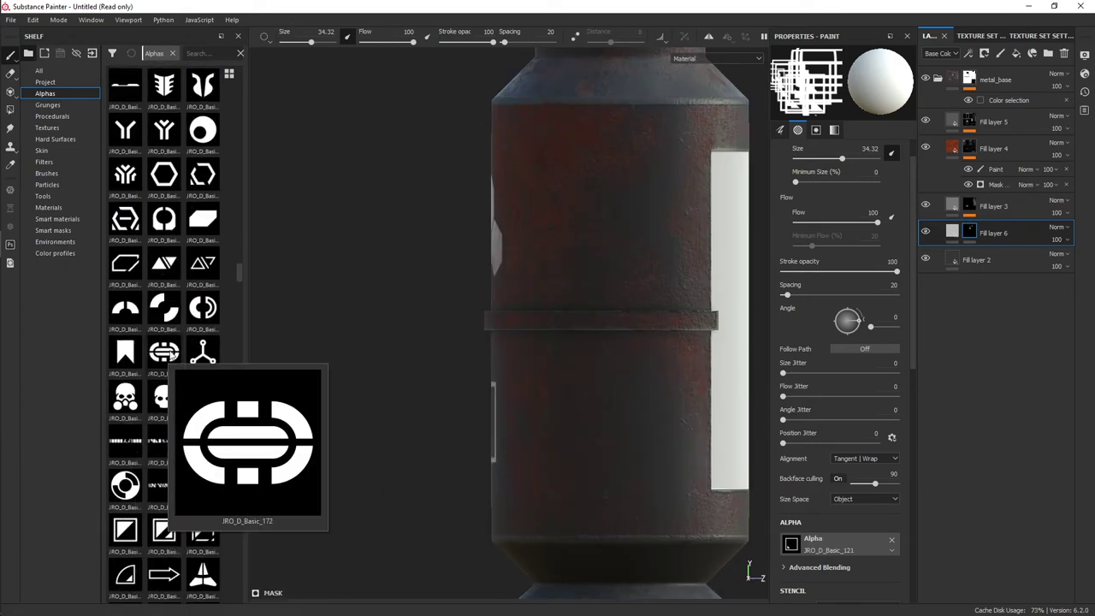
left_click(167, 530)
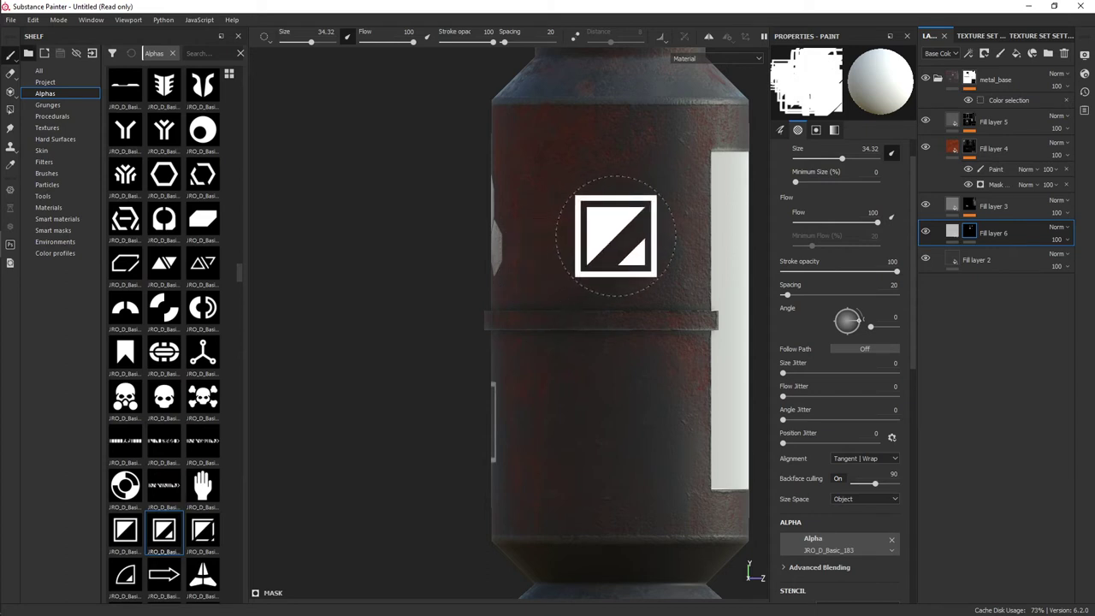
left_click(609, 233)
left_click(202, 531)
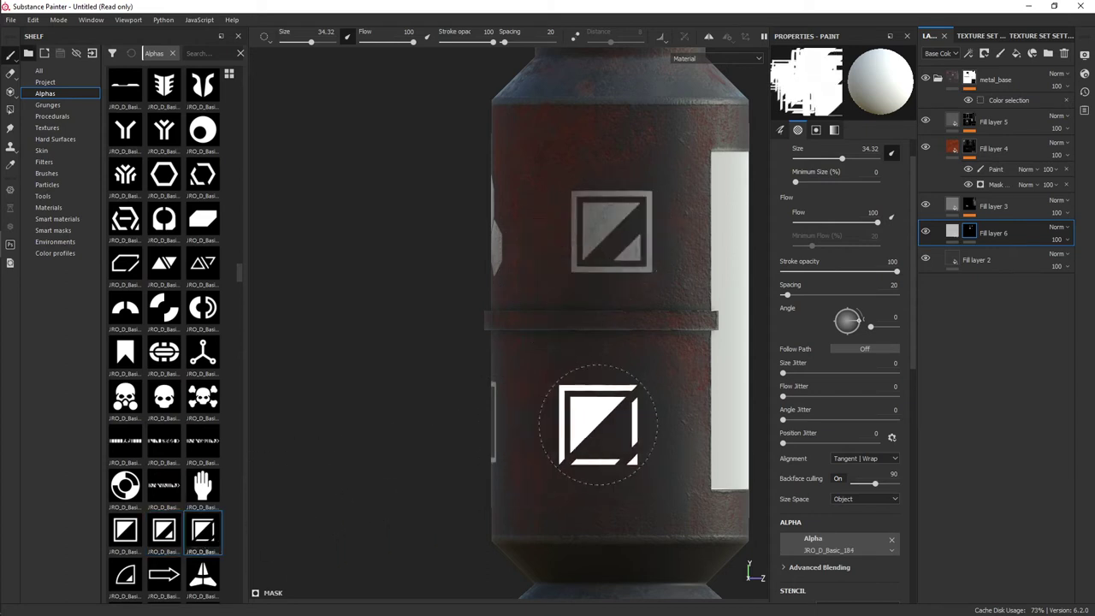
left_click(603, 419)
scroll(387, 412, "down", 2)
mouse_move(387, 412)
left_mouse_down("alt")
mouse_move(676, 430)
mouse_move(626, 415)
mouse_move(460, 420)
mouse_move(501, 408)
mouse_move(427, 402)
mouse_move(456, 408)
left_mouse_up("alt")
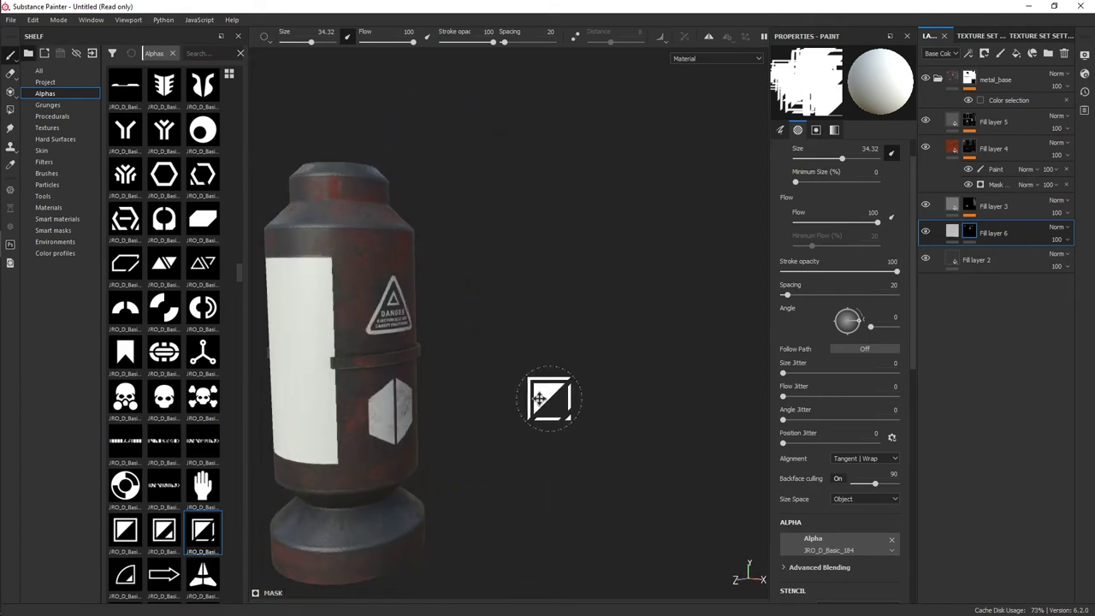
middle_click_drag(548, 399, 567, 384, "alt")
scroll(567, 384, "up", 3)
middle_click_drag(665, 398, 711, 396, "alt")
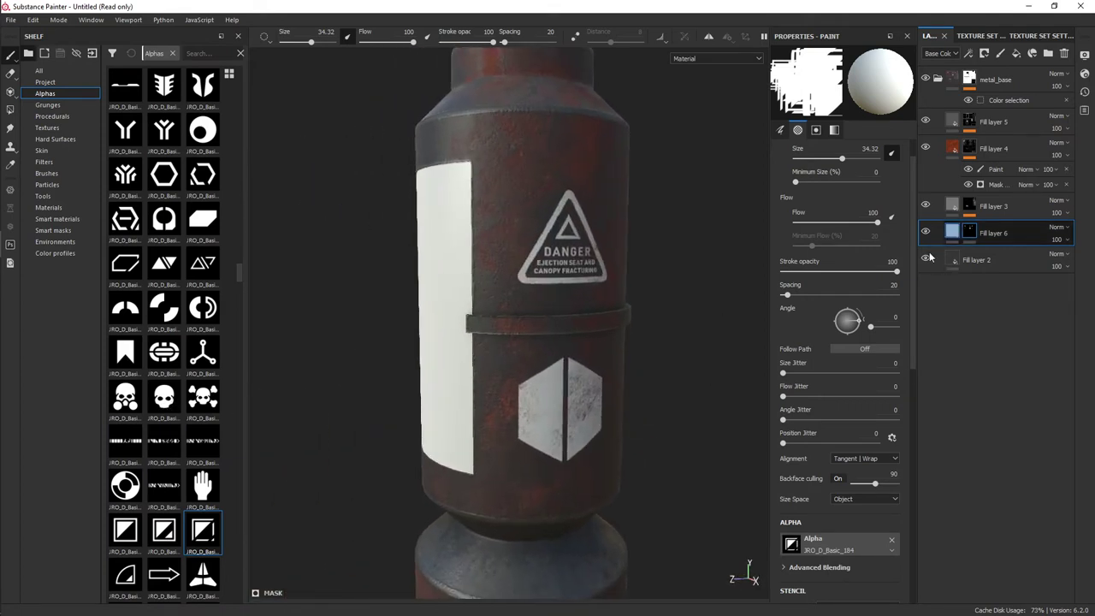
- Restrict Fill layer 6 to the height channel and lower its height to -0.0794 to engrave the decals
left_click(949, 232)
left_click(840, 255)
scroll(654, 345, "up", 3)
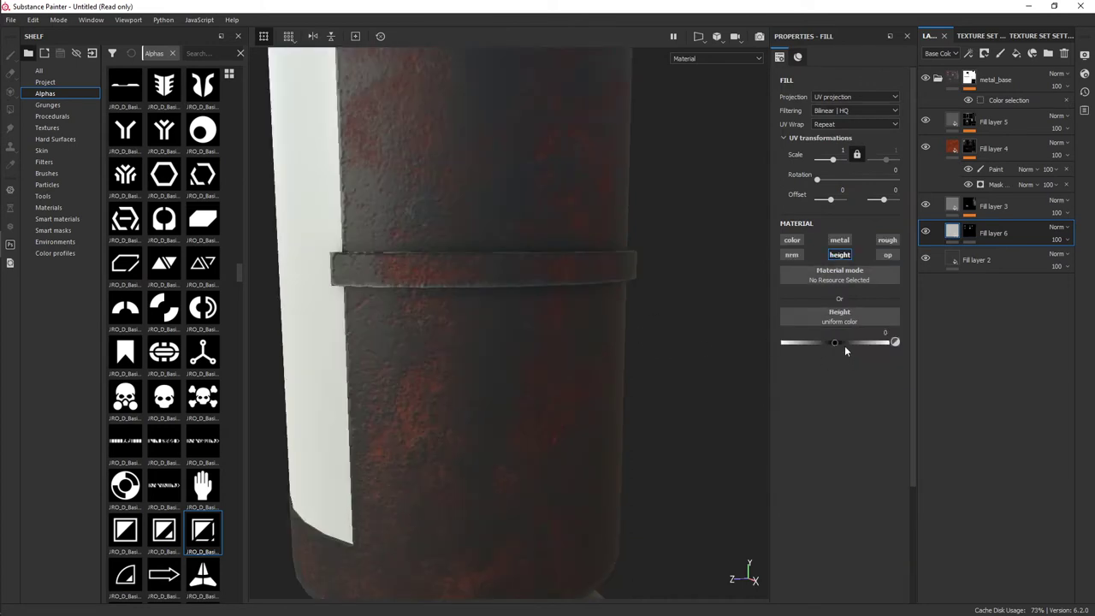
left_click_drag(834, 342, 829, 344)
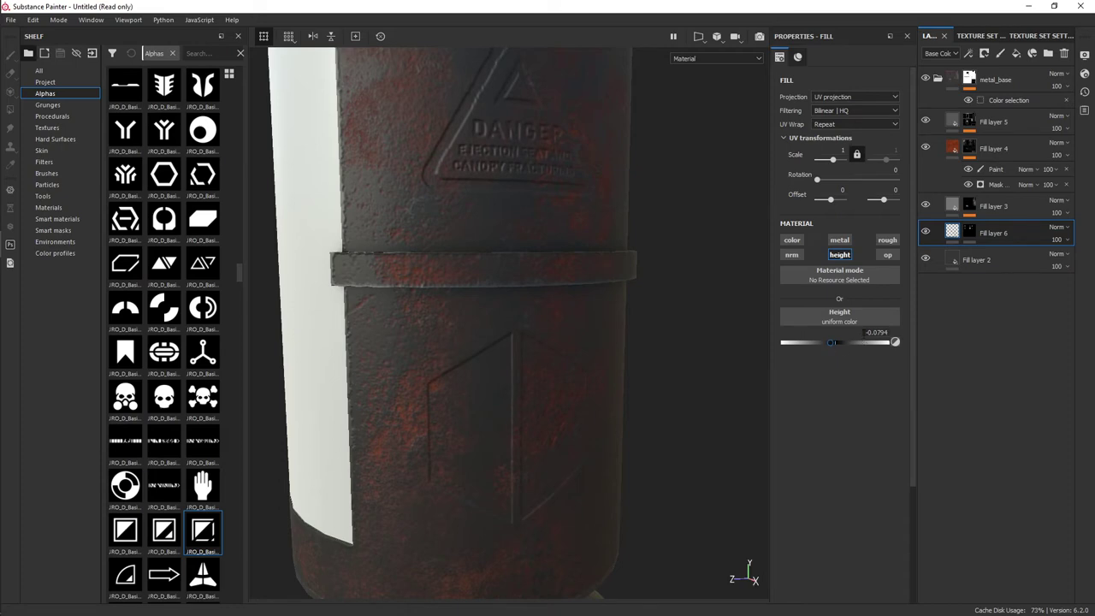
mouse_move(644, 382)
left_mouse_down("alt")
mouse_move(636, 326)
mouse_move(491, 416)
mouse_move(759, 381)
mouse_move(701, 442)
left_mouse_up("alt")
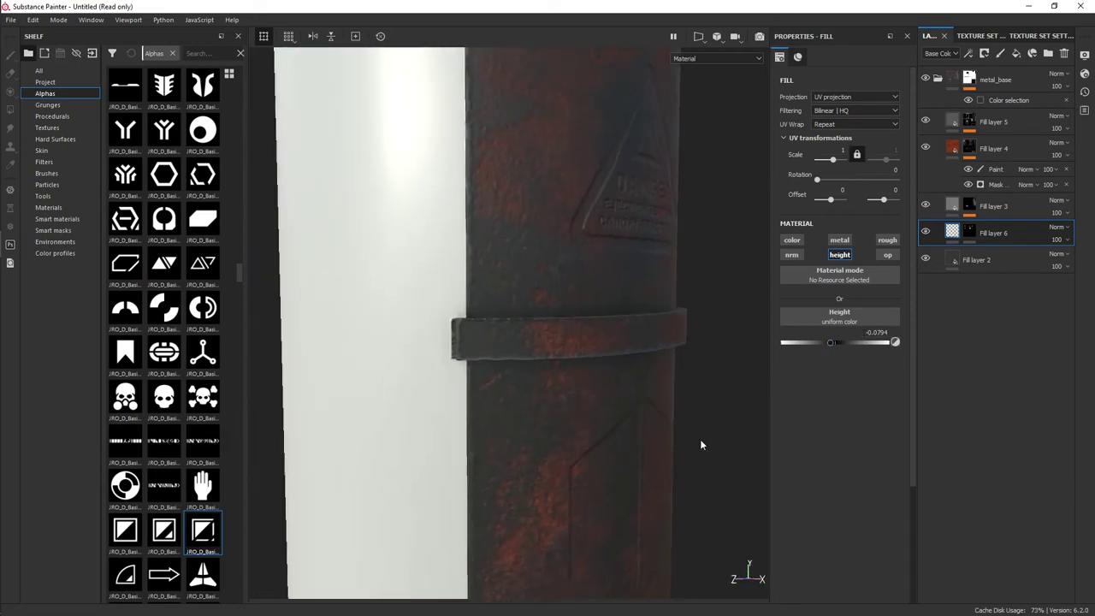
- Enable the colour channel and make the decals' base colour yellow
left_click(793, 240)
left_click_drag(744, 282, 689, 313, "alt")
left_click(817, 335)
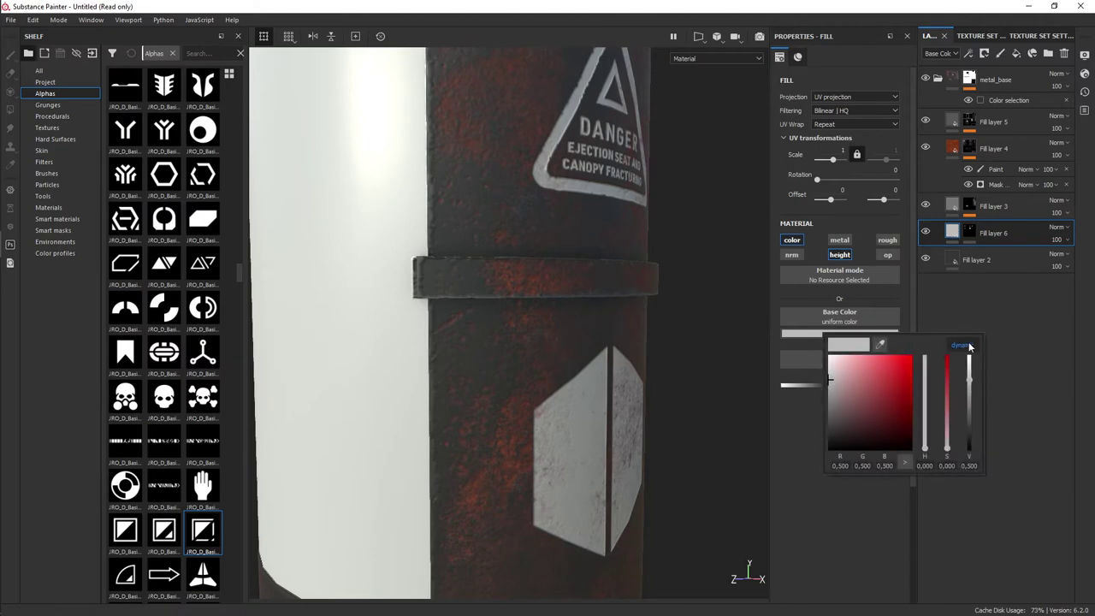
left_click_drag(925, 446, 928, 442)
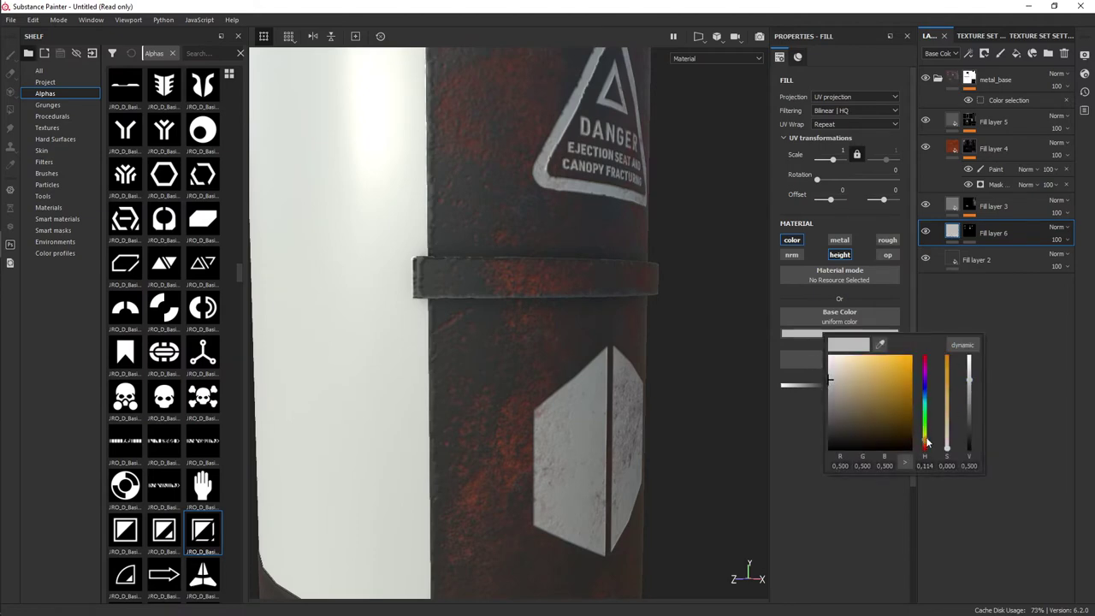
left_click(910, 360)
scroll(640, 342, "down", 5)
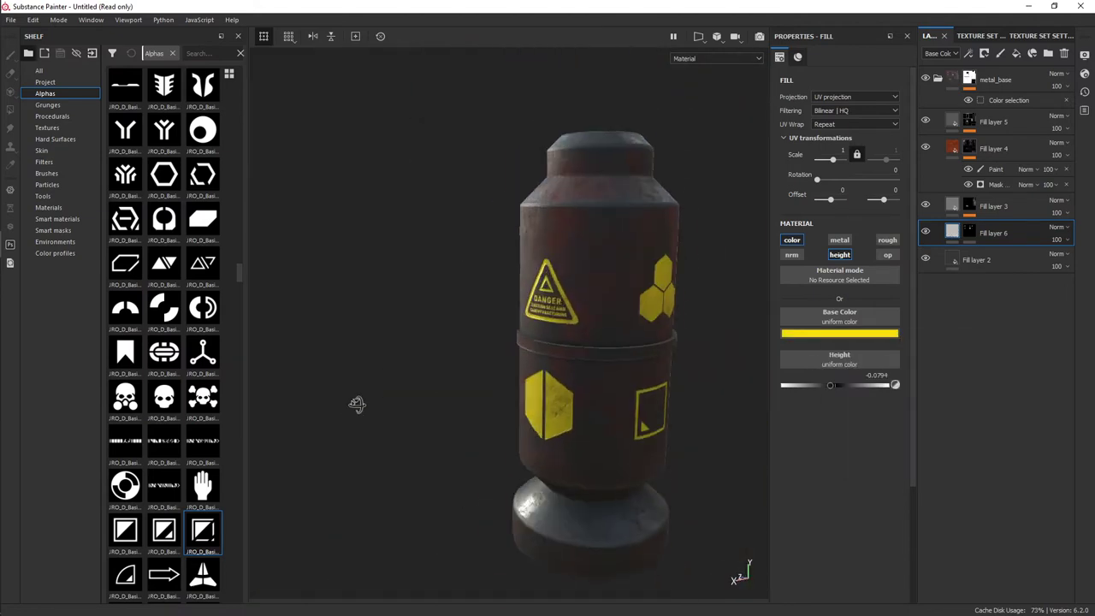
left_click_drag(360, 391, 578, 394, "alt")
scroll(578, 394, "up", 2)
scroll(545, 391, "up", 2)
scroll(599, 368, "up", 2)
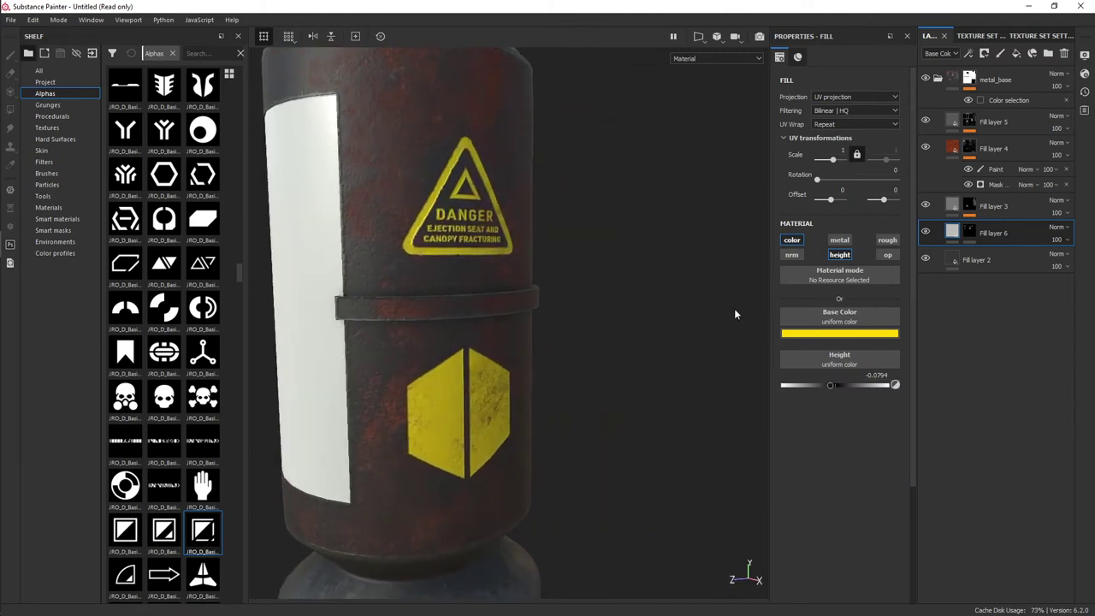
left_click(968, 233)
- Add an anchor point named 'Fill layer 6 mask' to Fill layer 6's mask
right_click(967, 236)
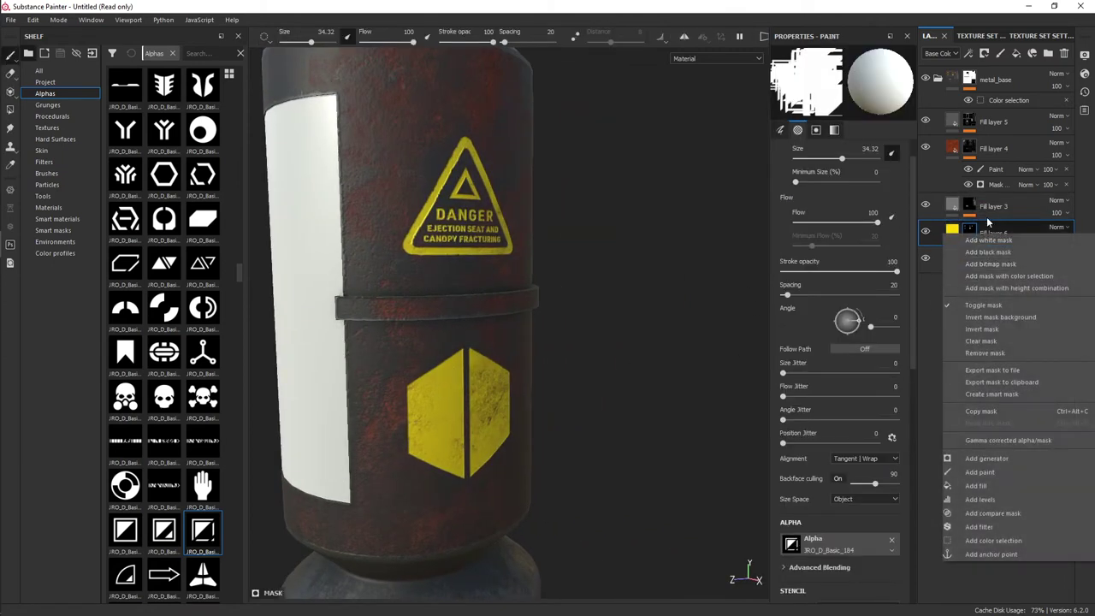
key("Escape")
right_click(969, 234)
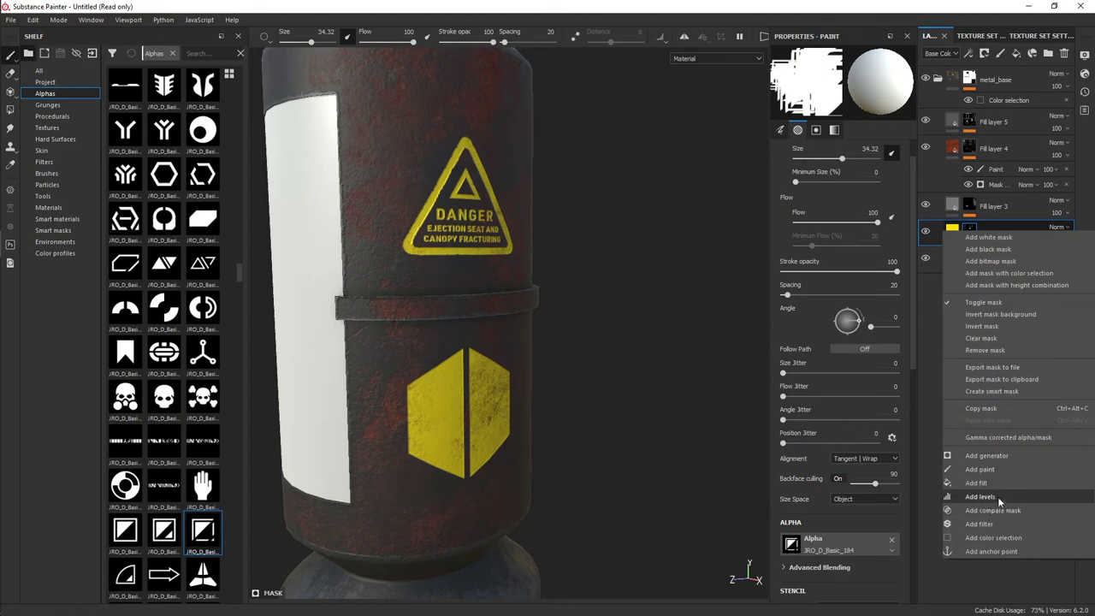
left_click(990, 551)
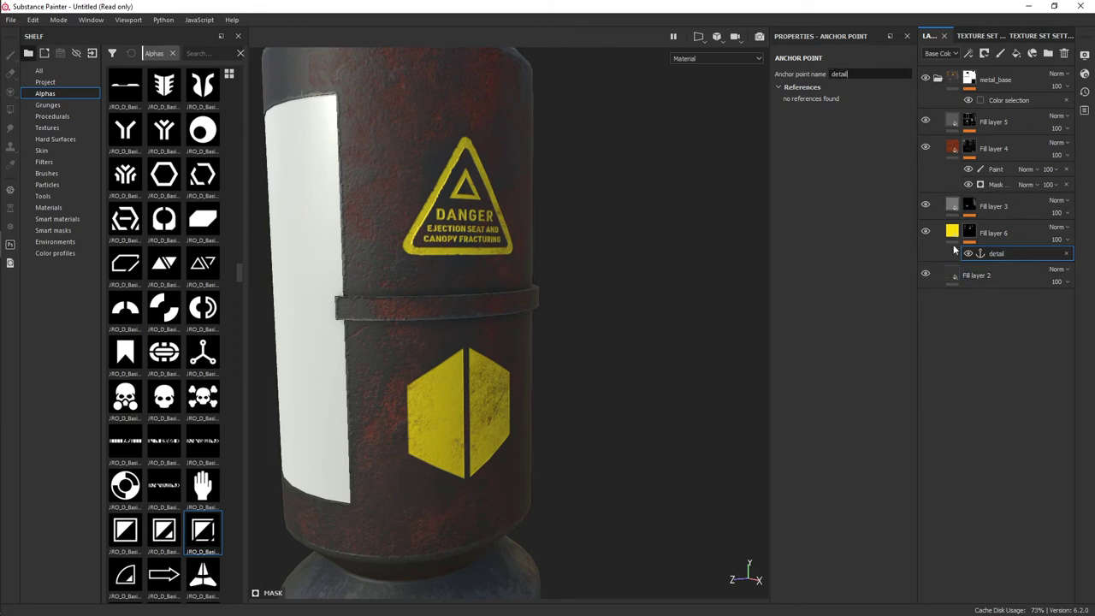
- Rename the yellow fill layer to 'detail' and inspect its anchor point
double_click(995, 233)
type("detail")
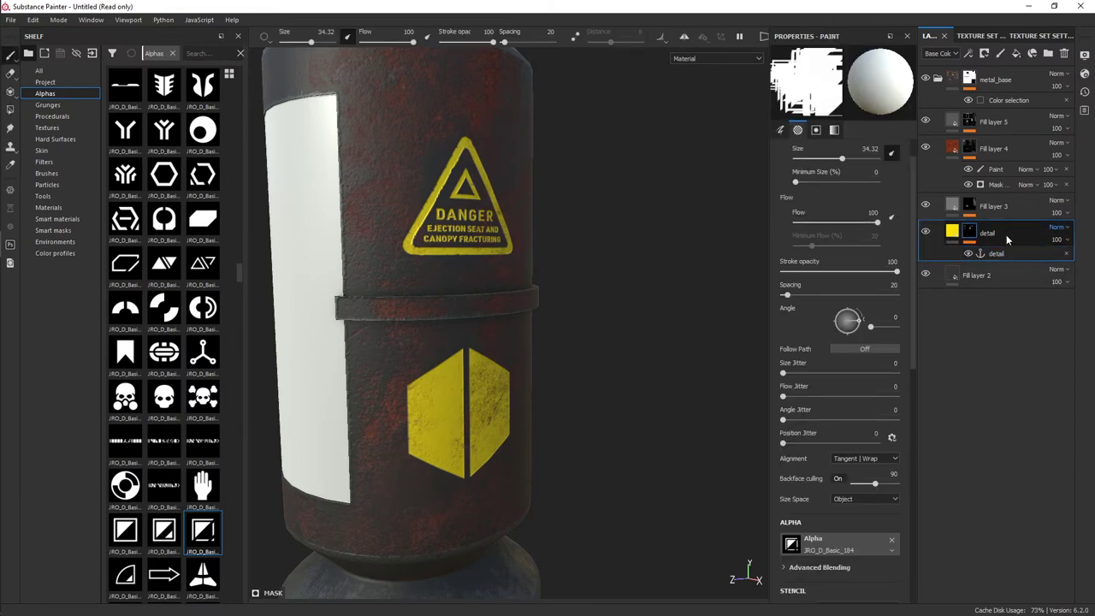
left_click(984, 253)
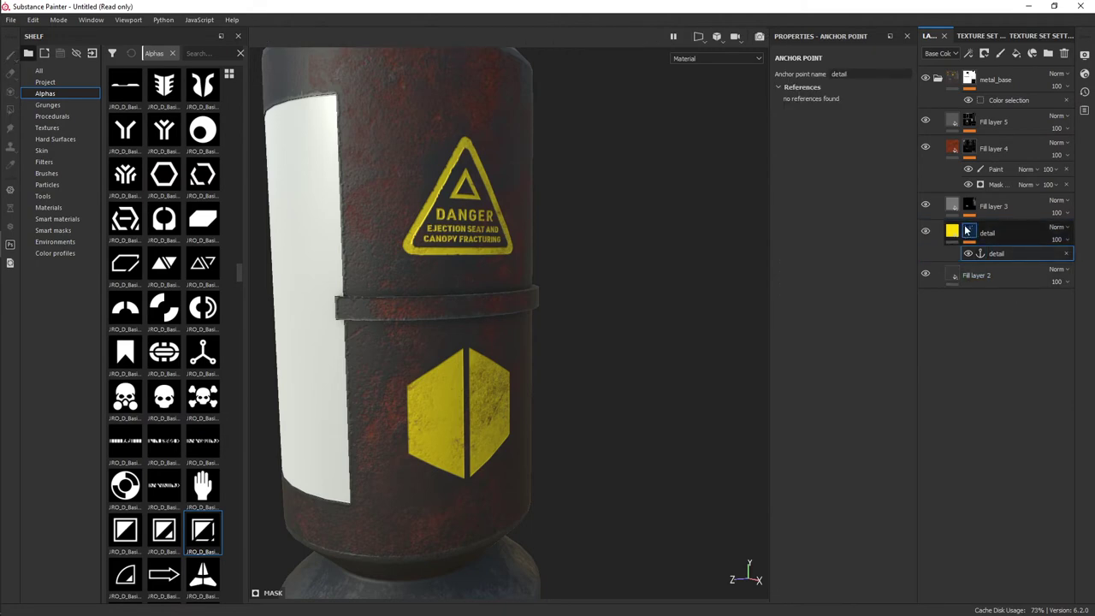
left_click_drag(966, 230, 993, 210)
scroll(880, 392, "down", 1)
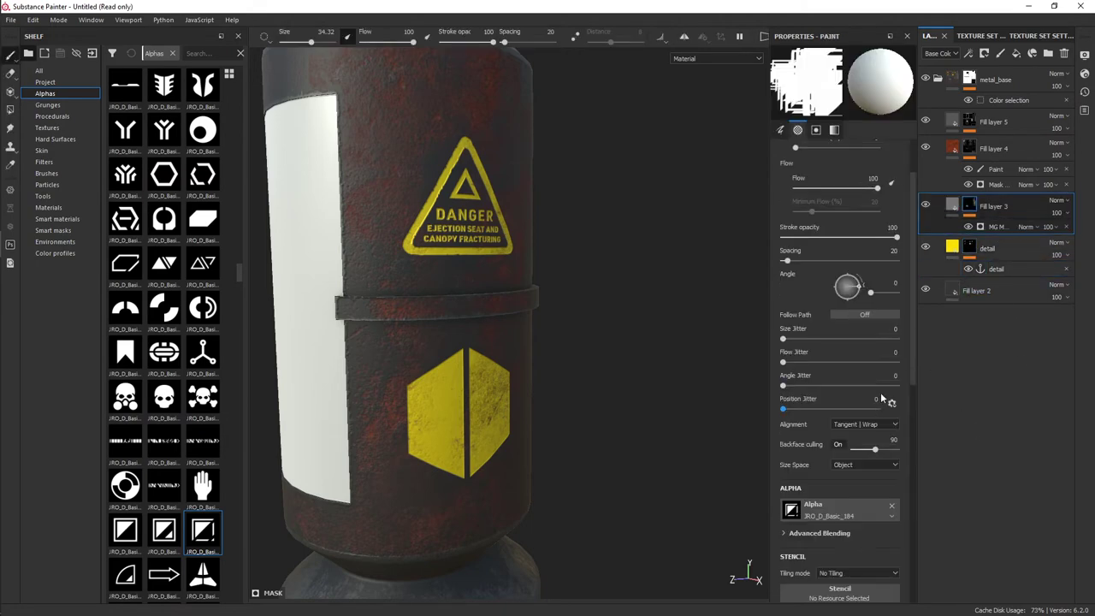
- Review Fill layer 3's MG Mask Editor generator properties (Grunge Concrete Old, BnW Spots 1)
left_click(997, 226)
scroll(869, 312, "down", 3)
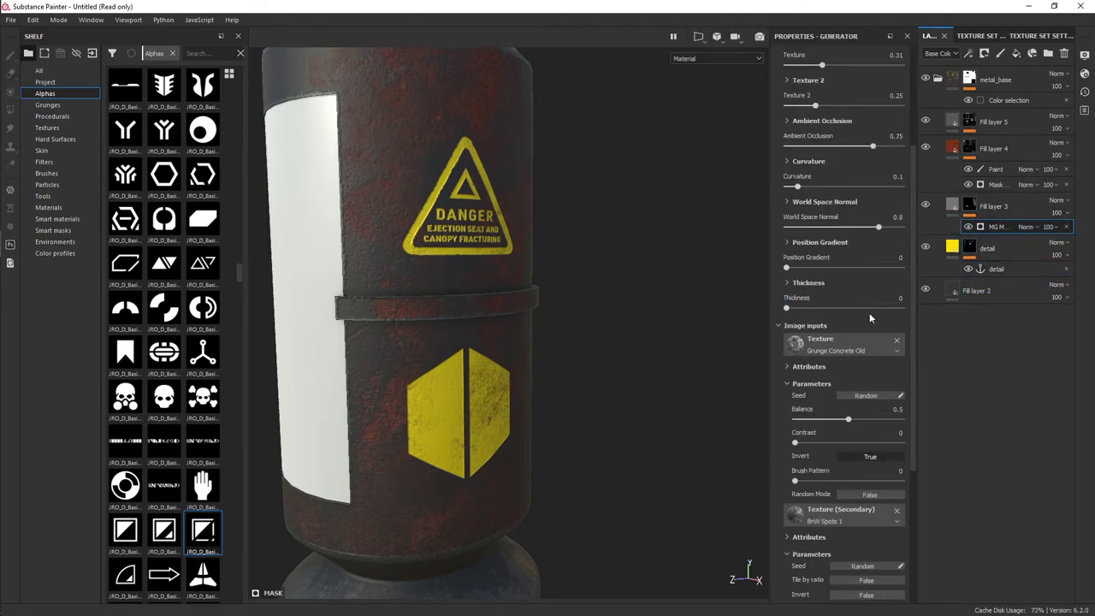
scroll(869, 312, "down", 2)
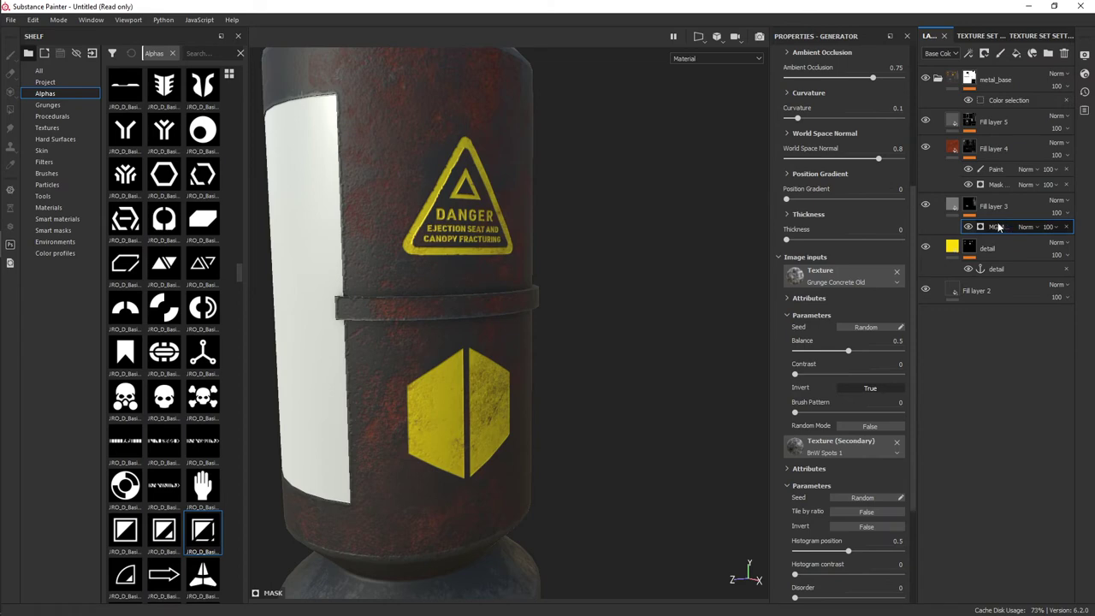
scroll(816, 389, "down", 2)
scroll(823, 422, "down", 1)
scroll(830, 402, "up", 3)
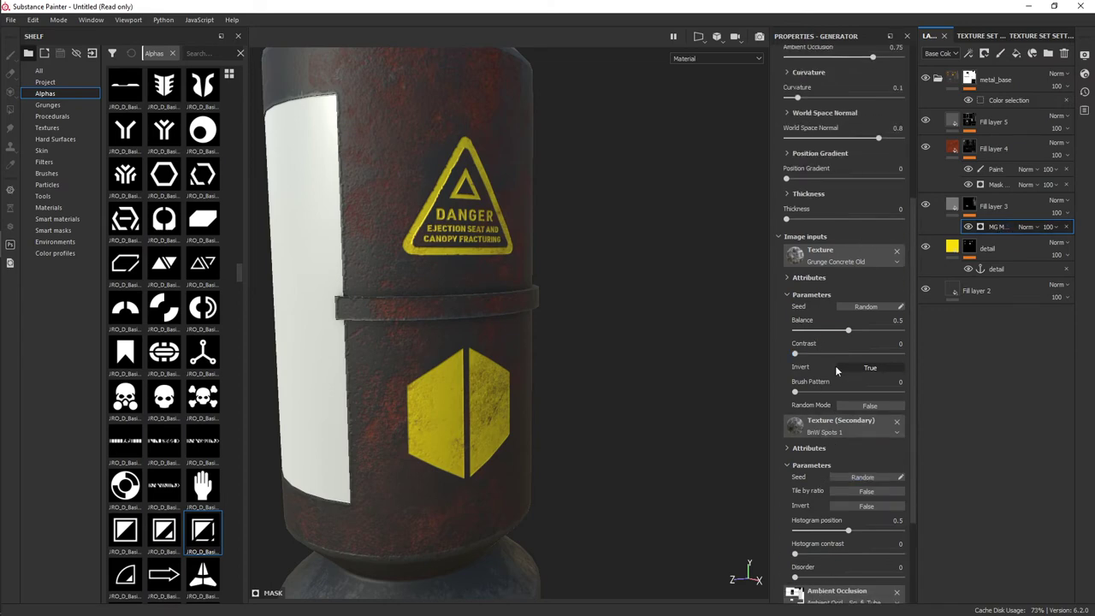
scroll(854, 294, "up", 5)
scroll(862, 290, "up", 1)
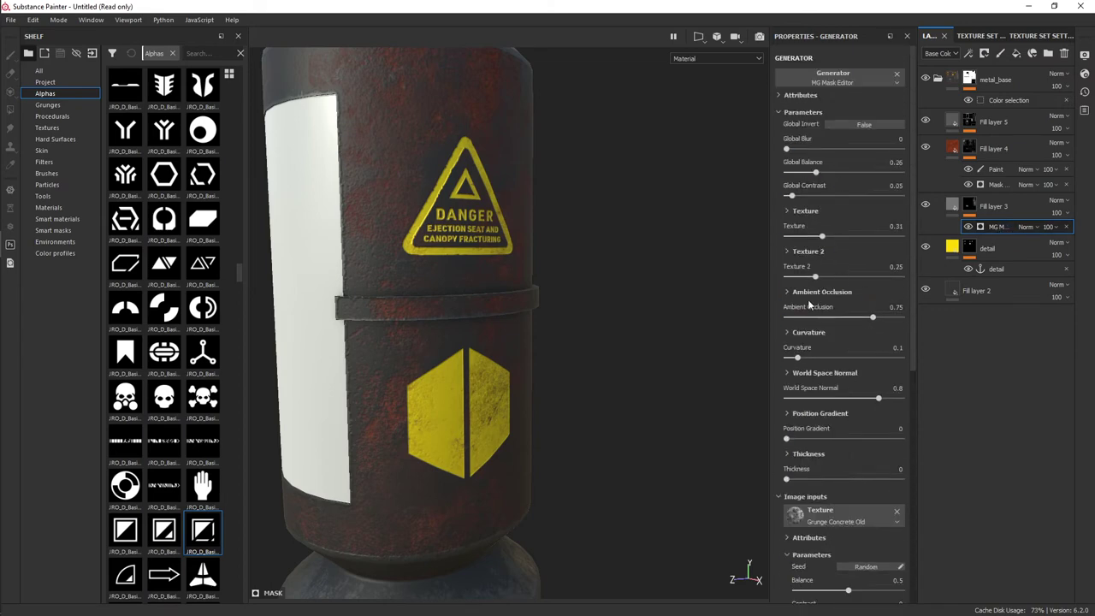
scroll(818, 436, "down", 1)
scroll(819, 436, "down", 2)
scroll(818, 437, "down", 1)
scroll(818, 436, "down", 1)
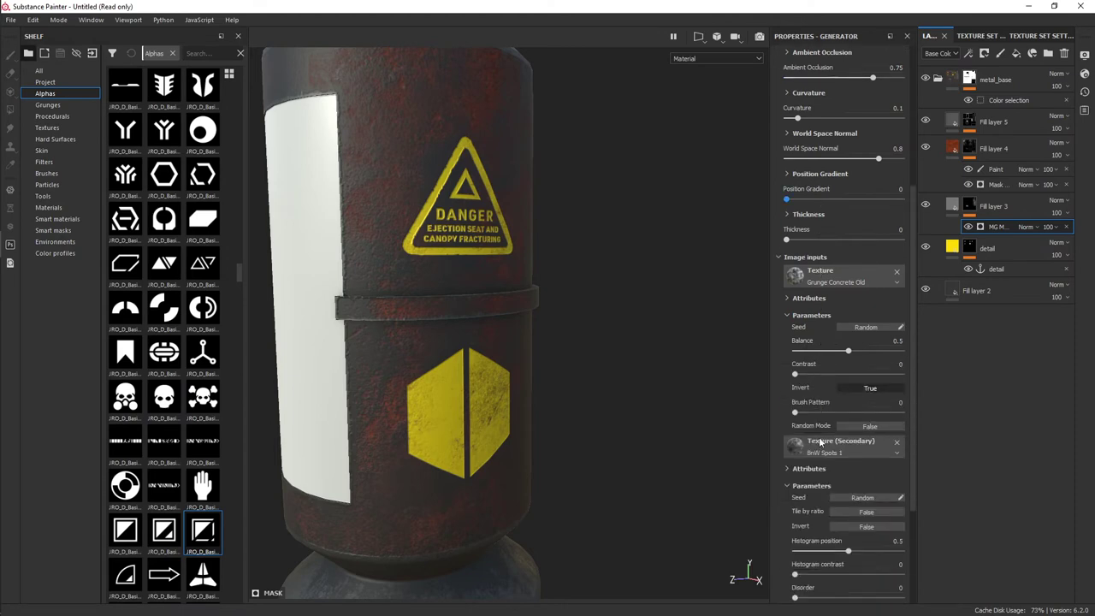
scroll(818, 440, "down", 1)
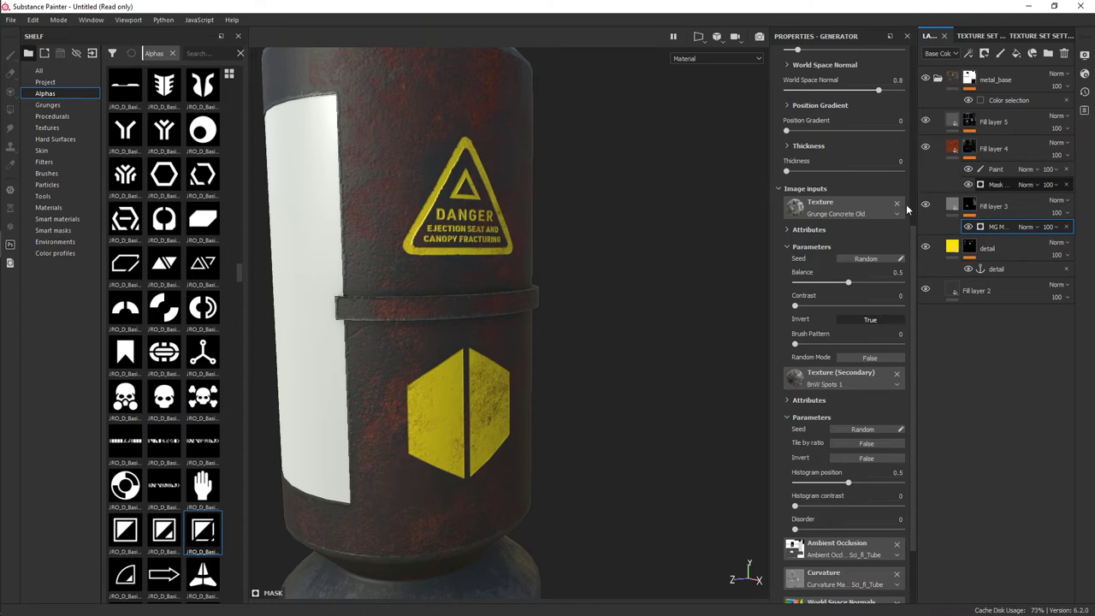
- On Fill layer 4's mask generator, expand Micro Details and set Micro Normal to True
left_click(991, 185)
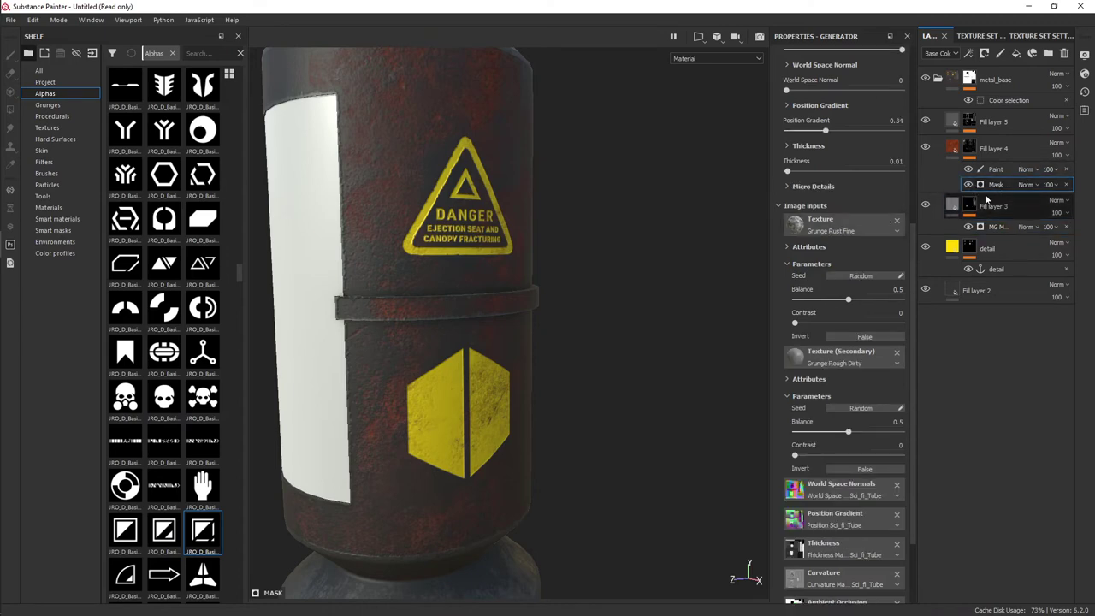
left_click(808, 188)
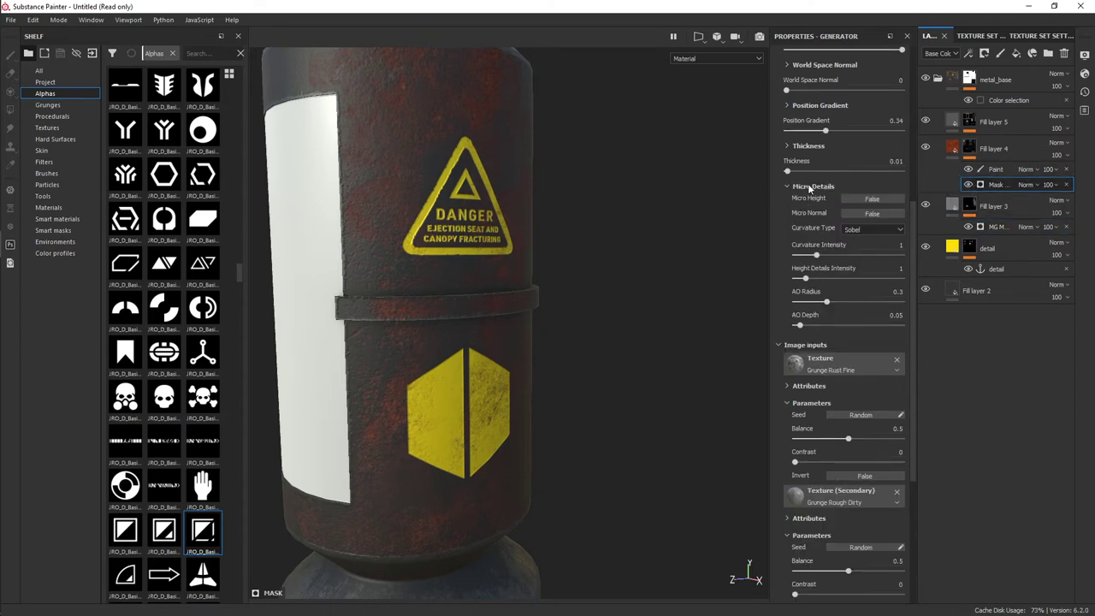
left_click(876, 215)
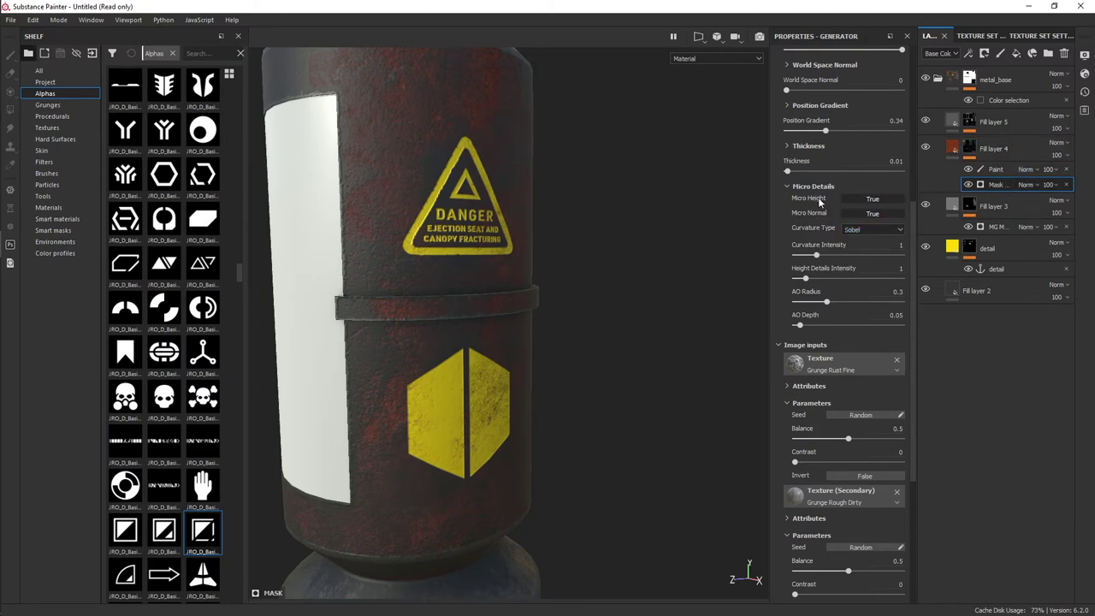
scroll(834, 411, "down", 4)
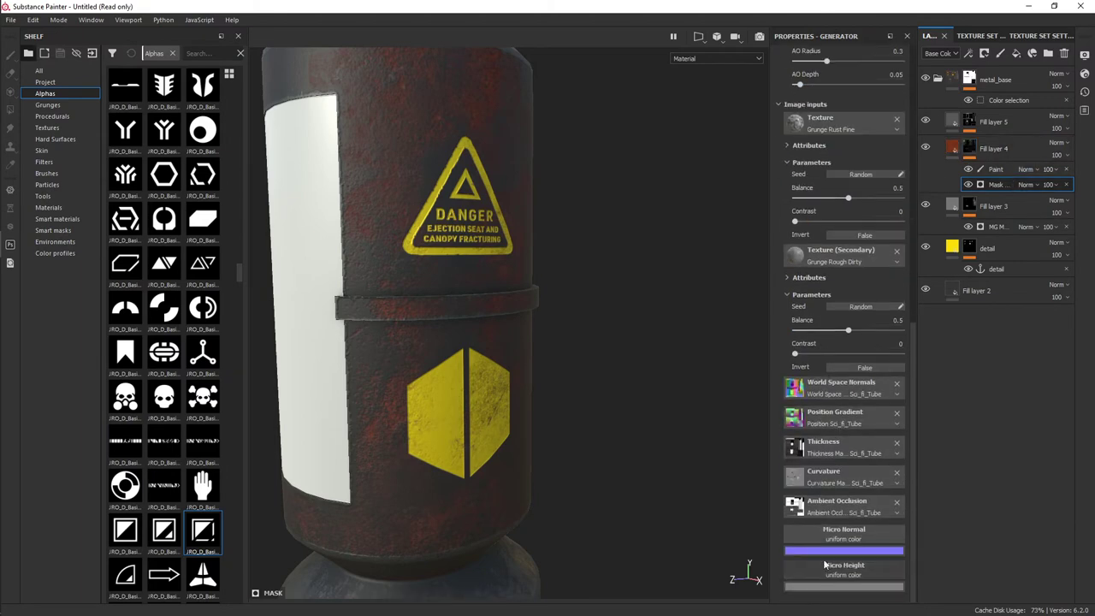
- Feed the detail anchor into both the Micro Normal and Micro Height inputs
left_click(842, 534)
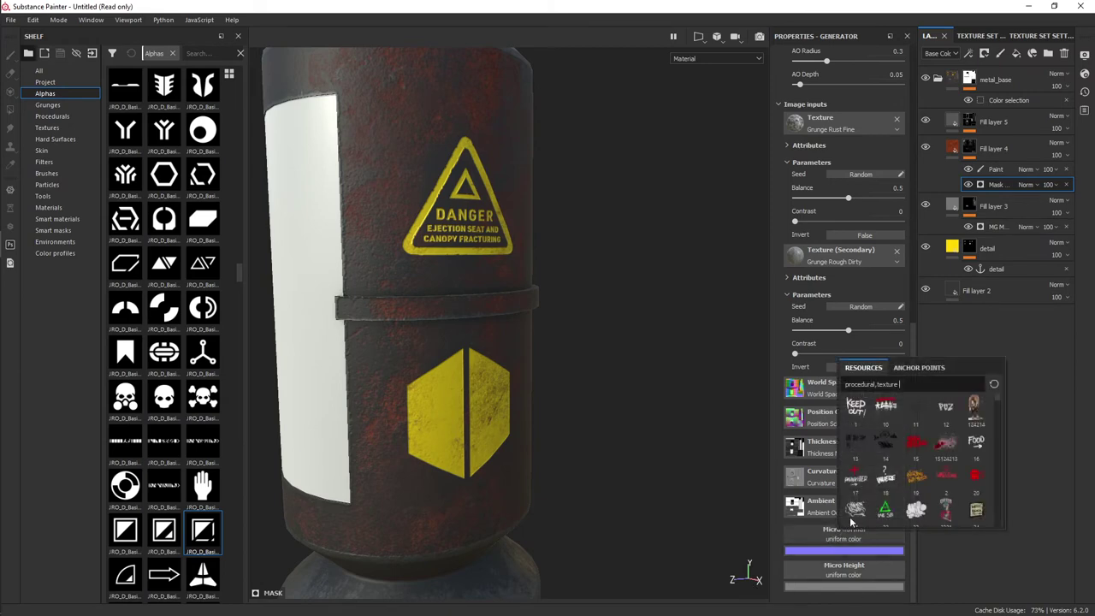
left_click(918, 368)
left_click(868, 385)
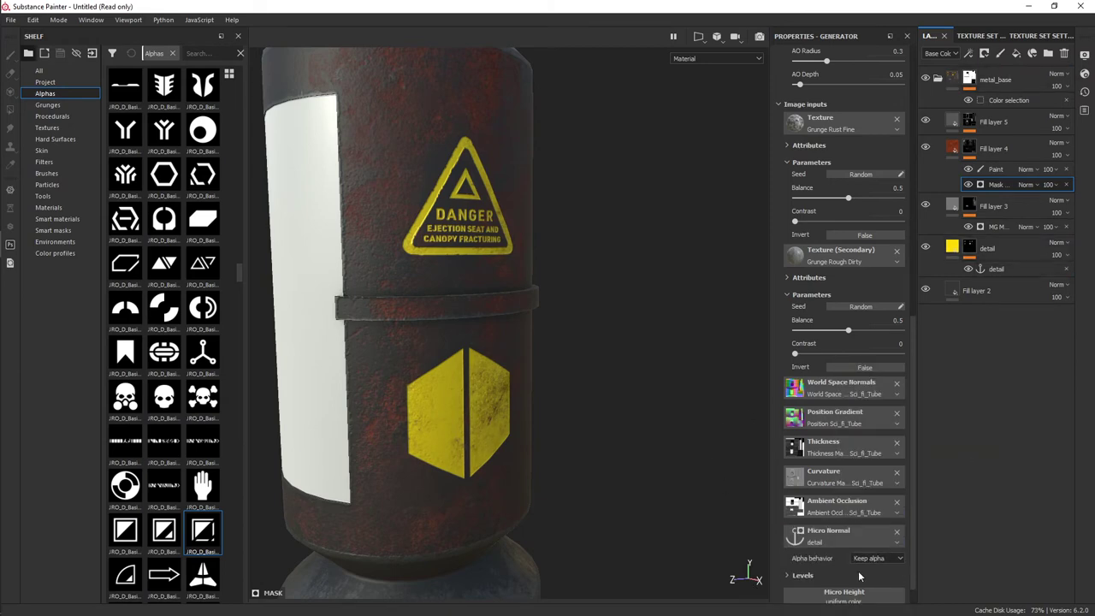
left_click(836, 567)
left_click(919, 407)
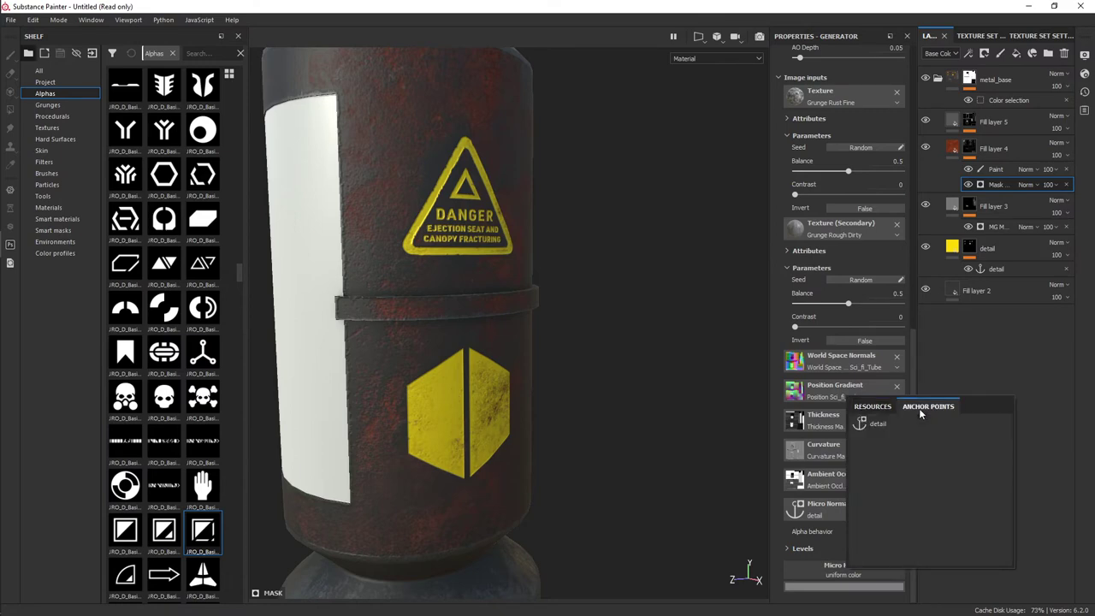
left_click(875, 423)
mouse_move(664, 365)
left_mouse_down("alt")
mouse_move(513, 345)
mouse_move(646, 214)
left_mouse_up("alt")
scroll(582, 304, "up", 3)
mouse_move(583, 304)
left_mouse_down("alt")
mouse_move(655, 313)
mouse_move(467, 308)
mouse_move(638, 293)
mouse_move(513, 227)
mouse_move(594, 248)
mouse_move(633, 277)
mouse_move(629, 306)
mouse_move(506, 296)
mouse_move(579, 306)
mouse_move(548, 279)
mouse_move(616, 283)
left_mouse_up("alt")
- In Fill layer 5's Metal Edge Wear generator, expand Micro Details and enable Micro Normal
left_click(976, 126)
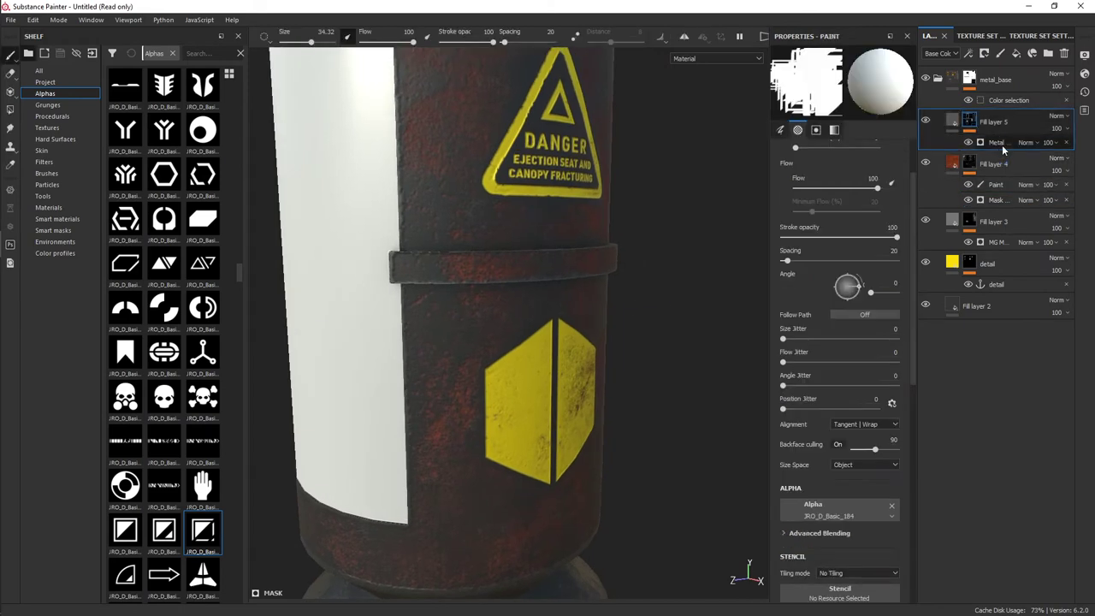
left_click(999, 142)
left_click_drag(588, 226, 604, 231, "alt")
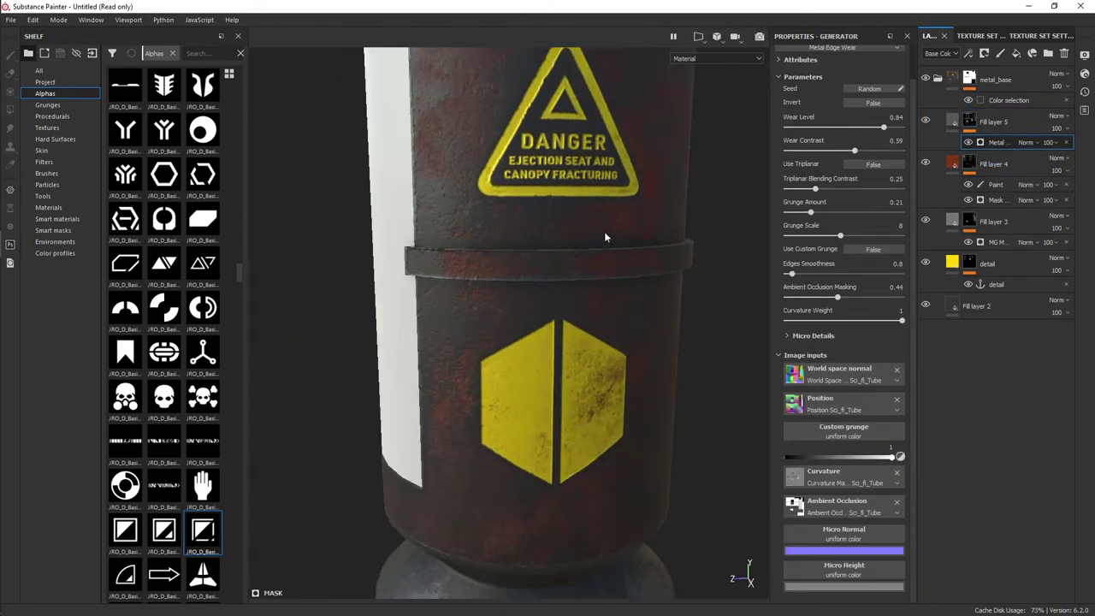
scroll(838, 262, "up", 2)
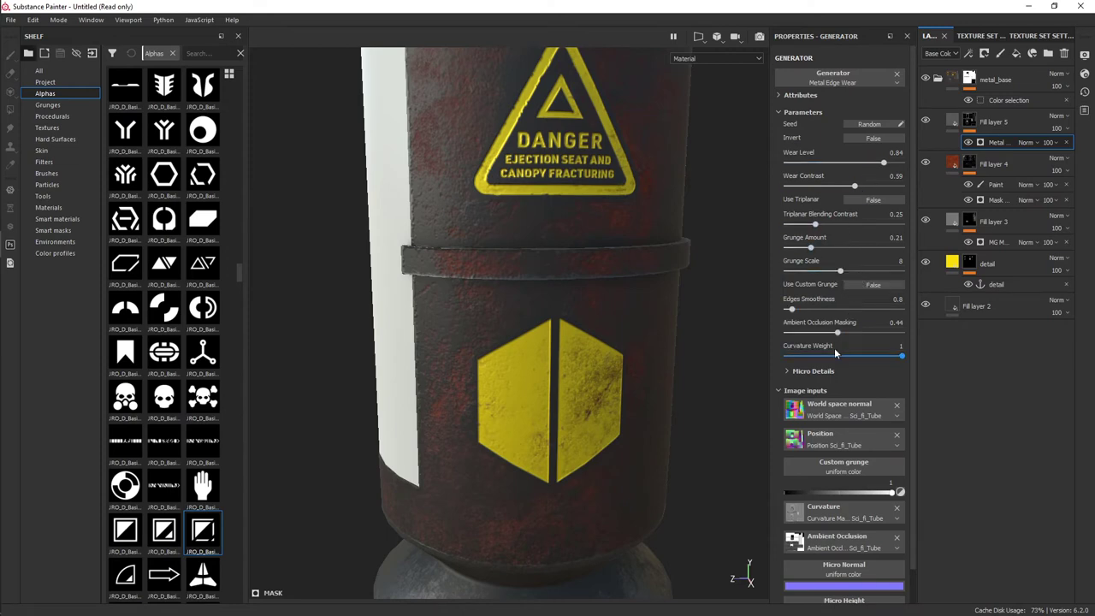
left_click(807, 371)
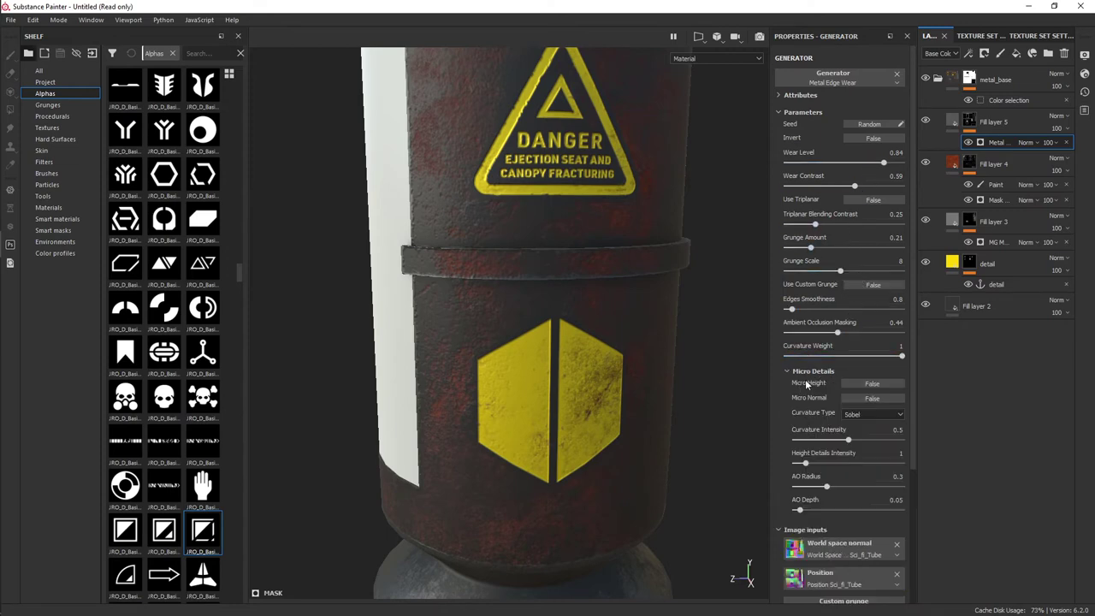
left_click(857, 398)
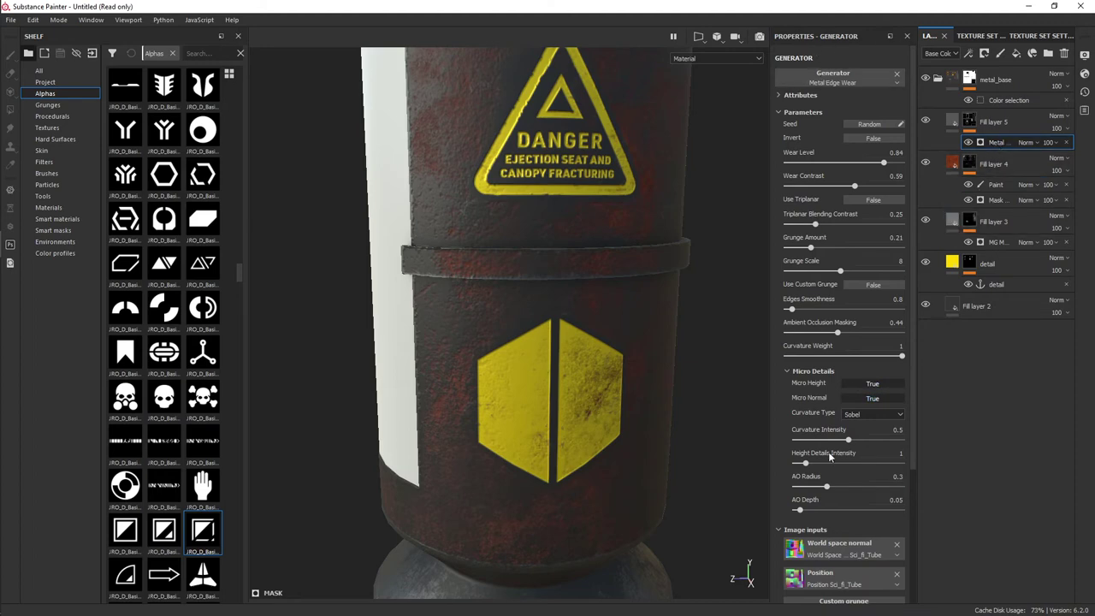
- Feed the detail anchor into Micro Height, removing it from Micro Normal
scroll(843, 256, "down", 3)
scroll(843, 428, "down", 1)
left_click(855, 536)
left_click(936, 373)
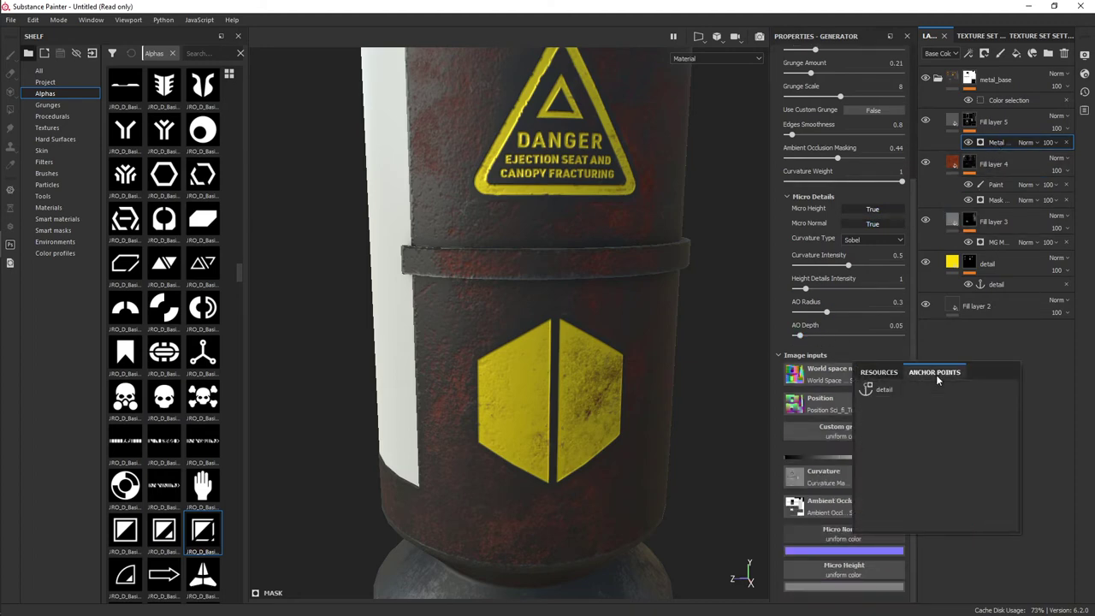
left_click(883, 390)
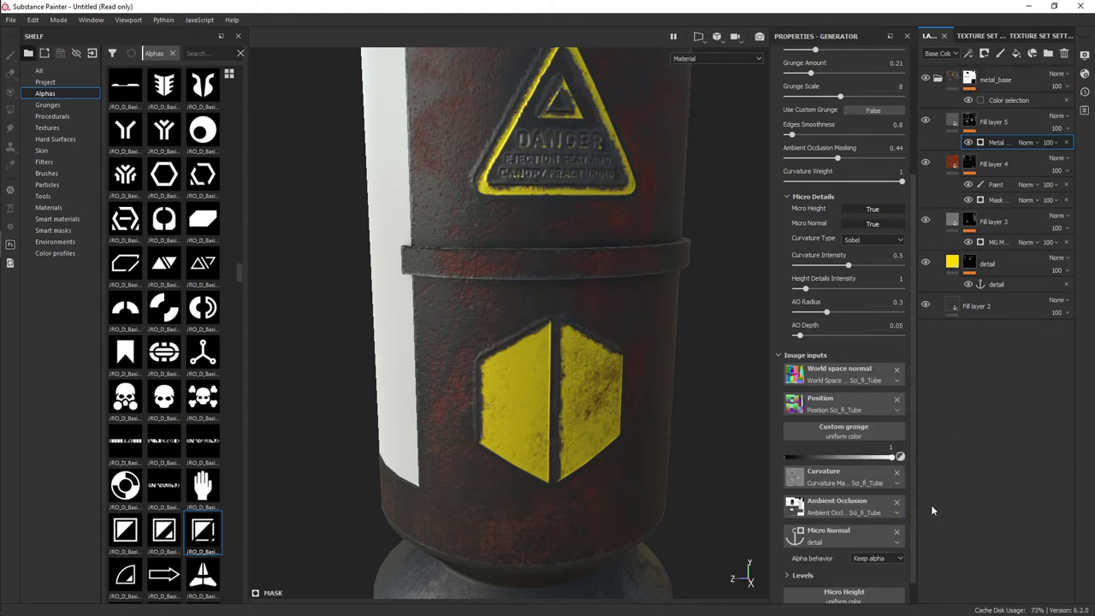
left_click(823, 592)
left_click(915, 427)
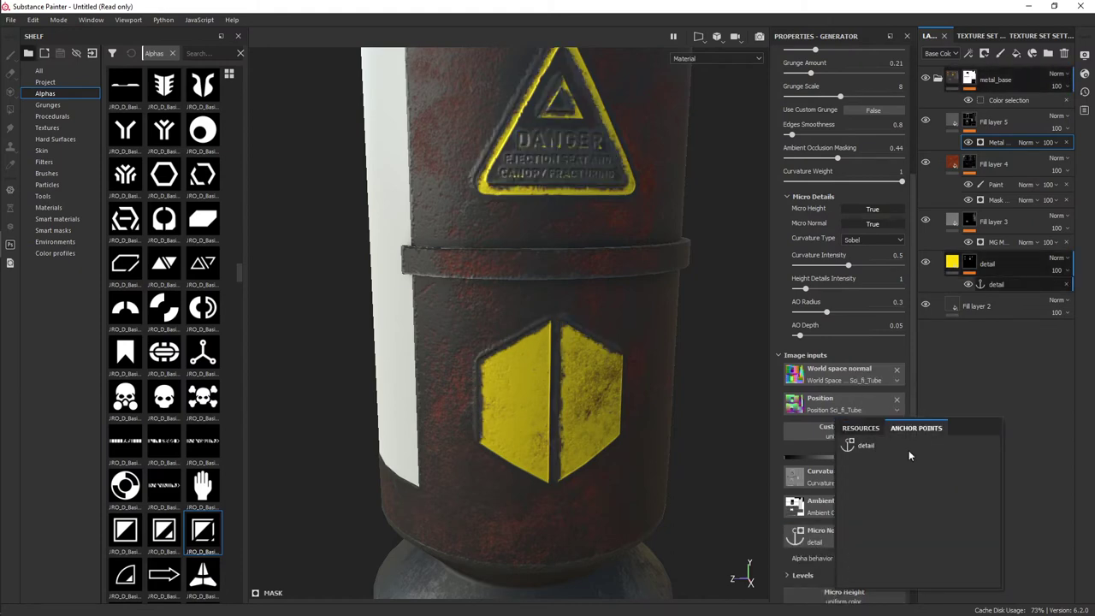
left_click(864, 446)
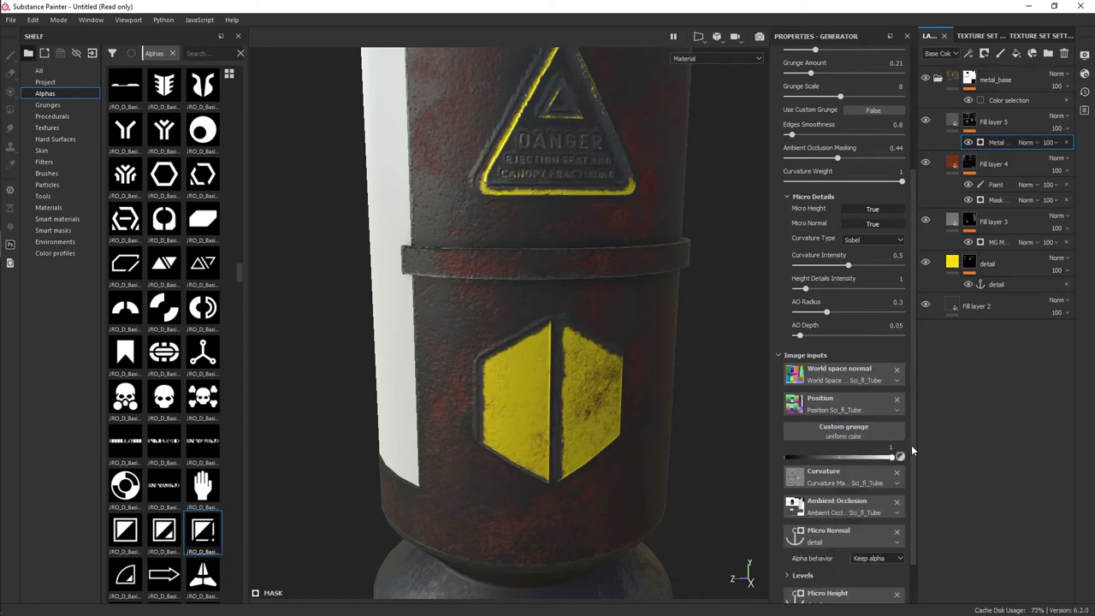
left_click(897, 533)
- Try Extract alpha and background colour for Micro Height alpha behaviour, then return to Keep alpha
mouse_move(755, 425)
left_mouse_down("alt")
mouse_move(562, 341)
mouse_move(462, 364)
mouse_move(627, 384)
mouse_move(565, 374)
left_mouse_up("alt")
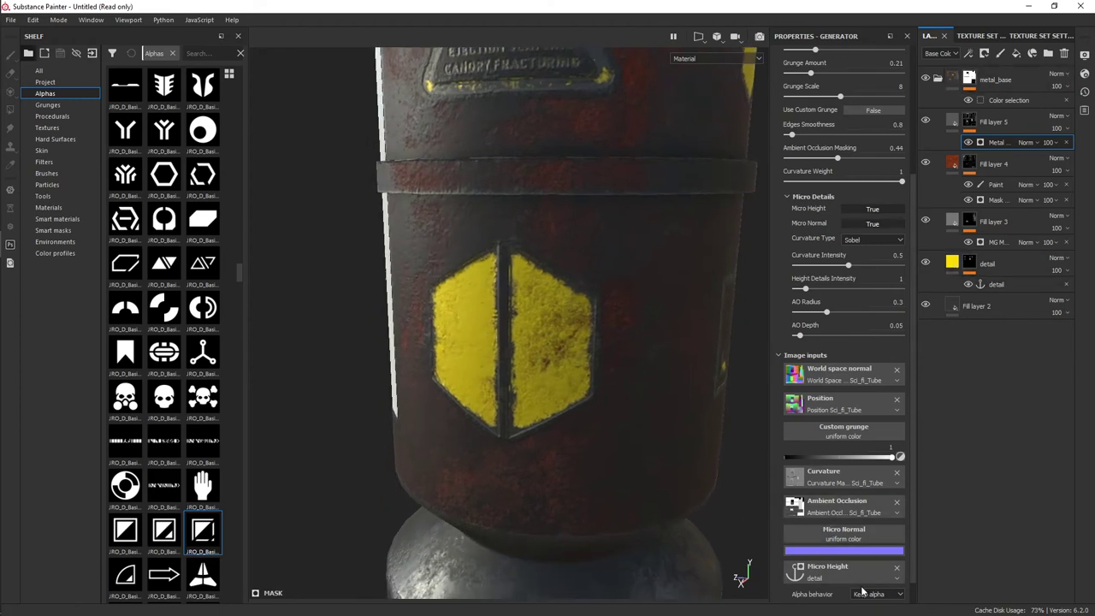
left_click(868, 593)
left_click(876, 543)
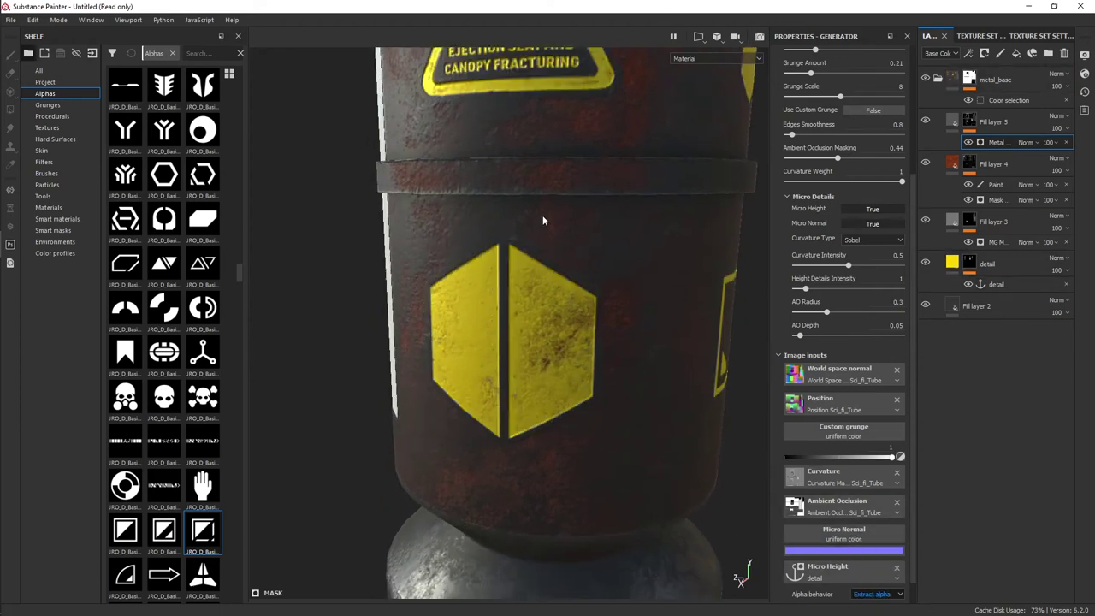
middle_click_drag(603, 135, 680, 173, "alt")
scroll(653, 157, "up", 4)
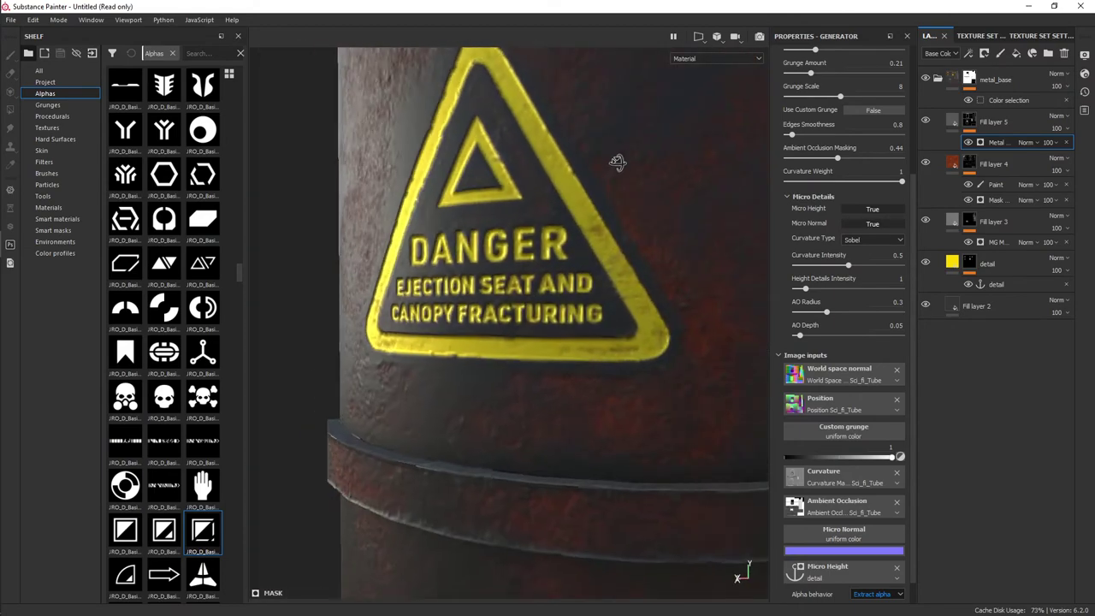
mouse_move(618, 162)
left_mouse_down("alt")
mouse_move(630, 372)
mouse_move(621, 411)
mouse_move(536, 311)
mouse_move(524, 318)
mouse_move(610, 276)
mouse_move(579, 334)
mouse_move(604, 342)
mouse_move(588, 391)
mouse_move(507, 378)
mouse_move(562, 369)
left_mouse_up("alt")
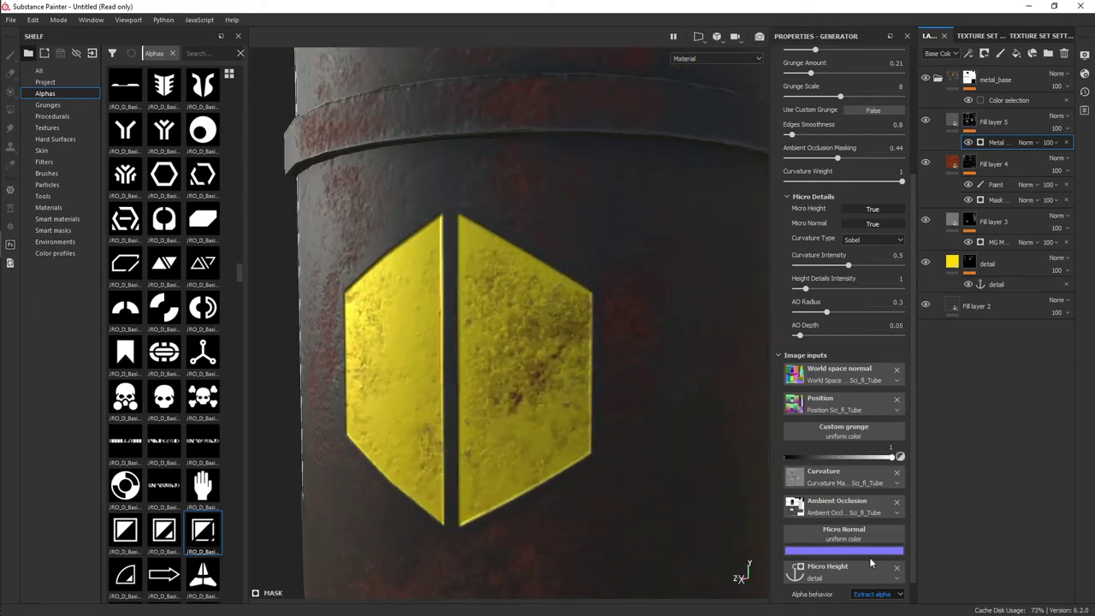
left_click(874, 594)
left_click(872, 549)
left_click(872, 594)
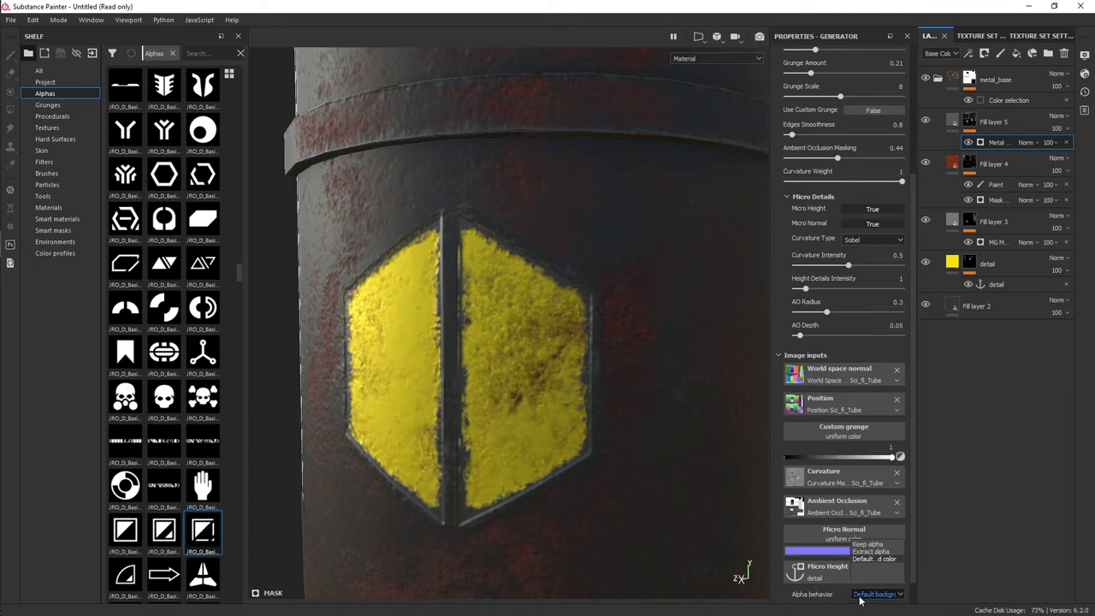
left_click(873, 538)
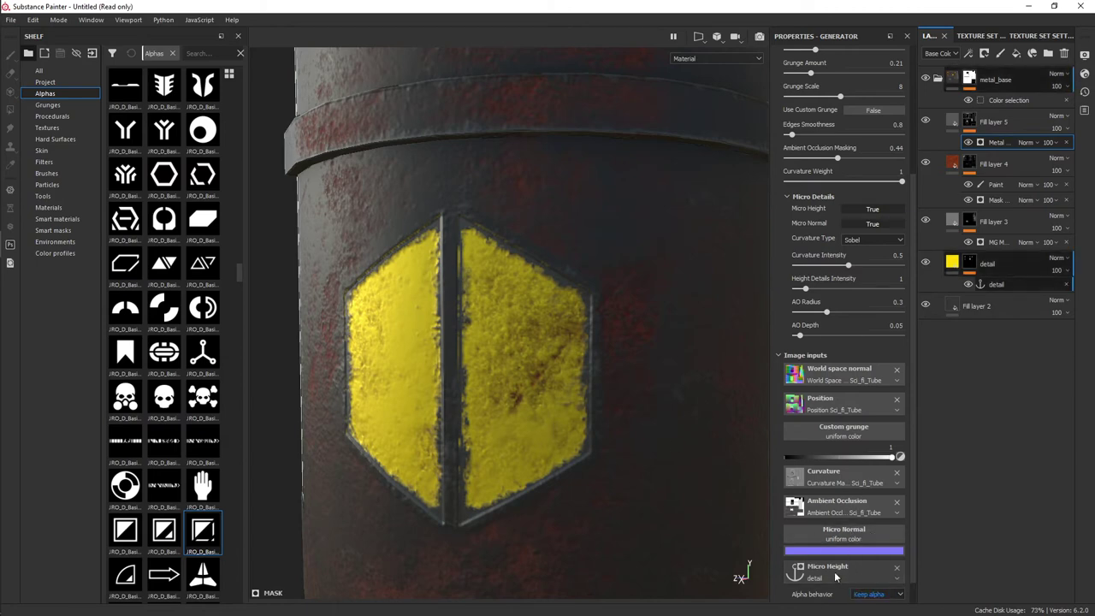
- Compare Extract alpha on the hexagon decal again, then revert Micro Height to Keep alpha
left_click_drag(672, 445, 623, 313, "alt")
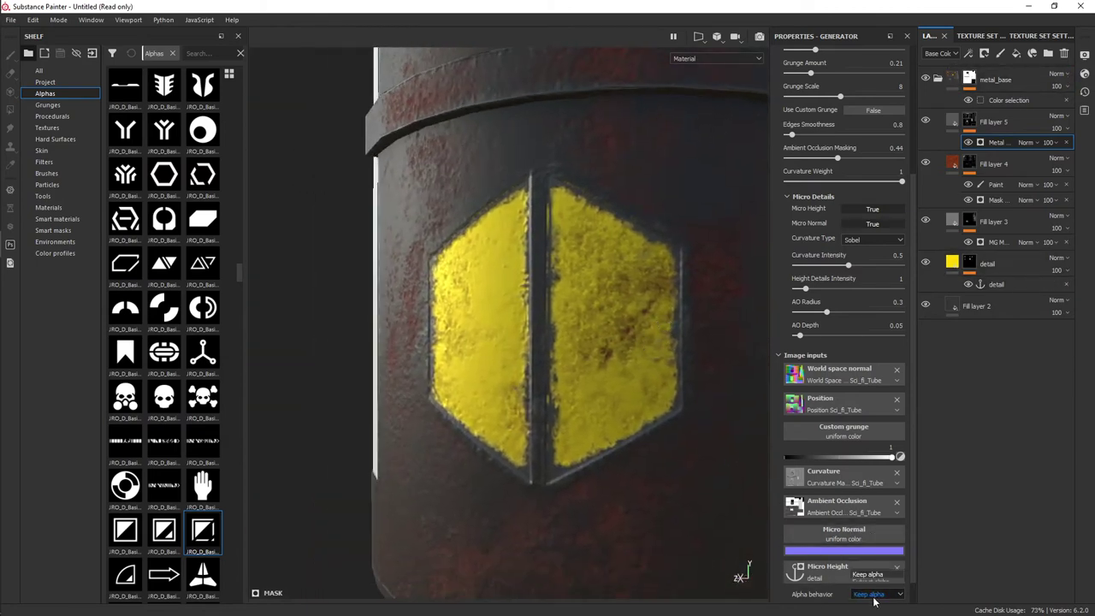
left_click(869, 594)
left_click(867, 595)
left_click(872, 594)
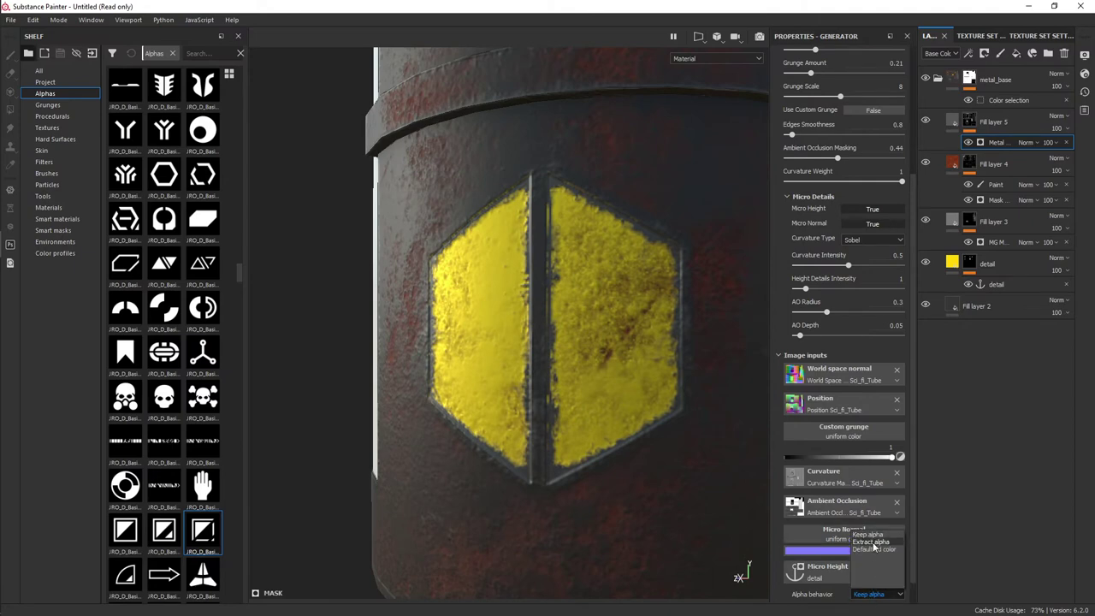
left_click(872, 552)
left_click(873, 594)
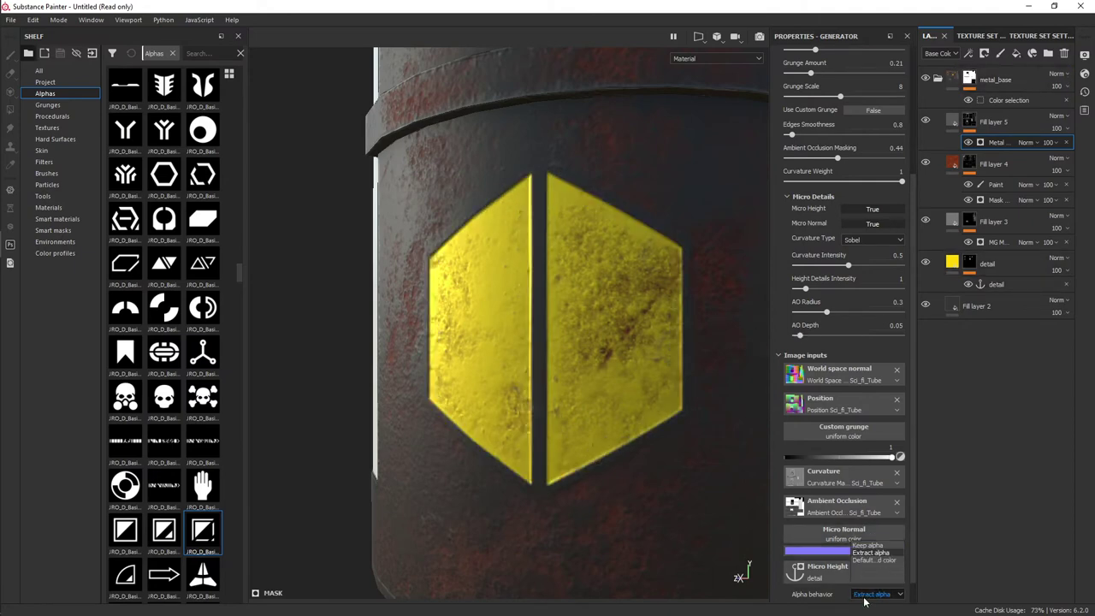
left_click(872, 538)
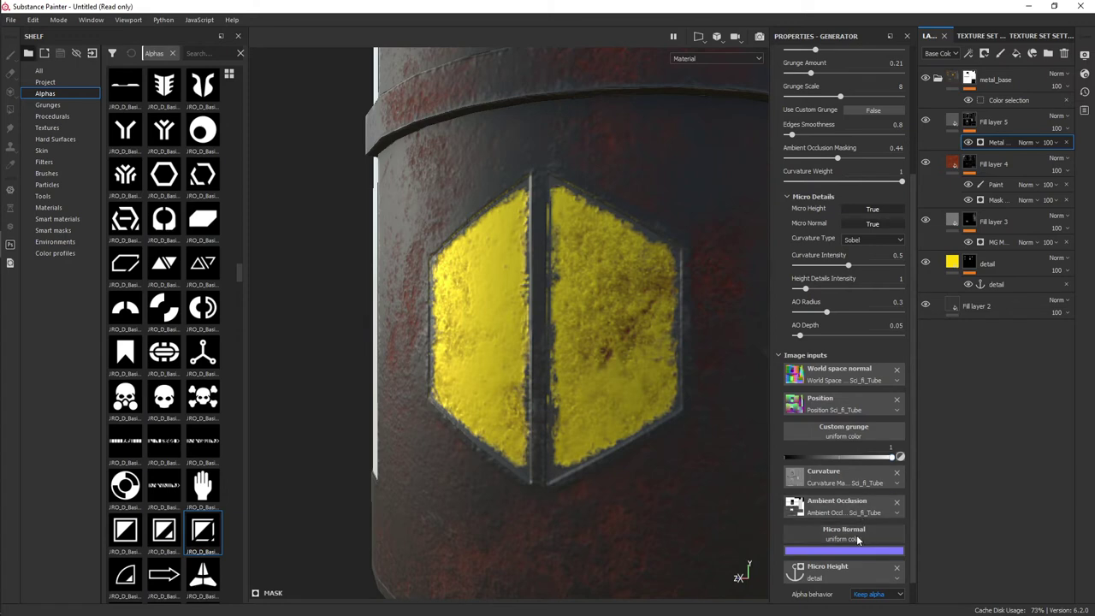
left_click(856, 537)
key("Escape")
- Lower the Metal Edge Wear curvature intensity, AO radius and AO depth
scroll(820, 263, "up", 4)
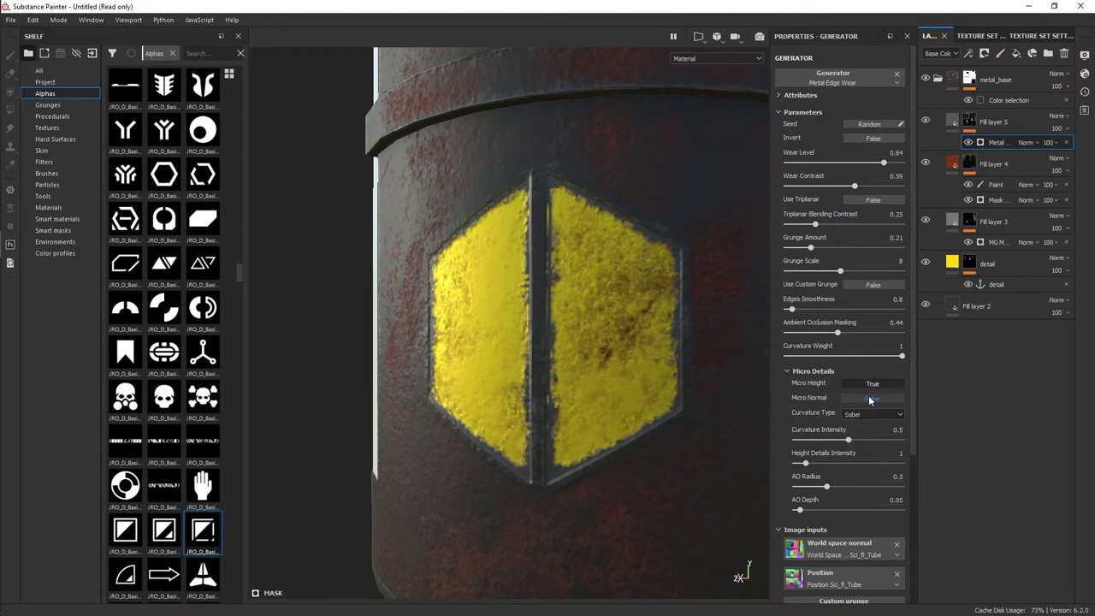
mouse_move(834, 434)
left_mouse_down()
mouse_move(879, 464)
mouse_move(750, 454)
mouse_move(826, 456)
left_mouse_up()
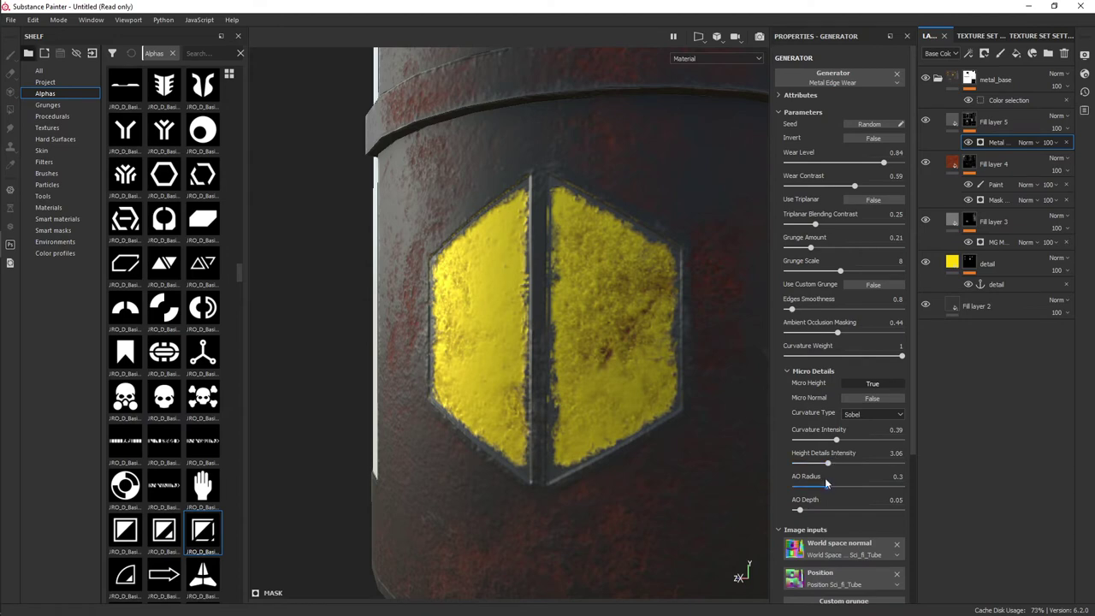
mouse_move(871, 484)
left_mouse_down()
mouse_move(792, 484)
mouse_move(863, 485)
left_mouse_up()
left_click_drag(911, 506, 792, 510)
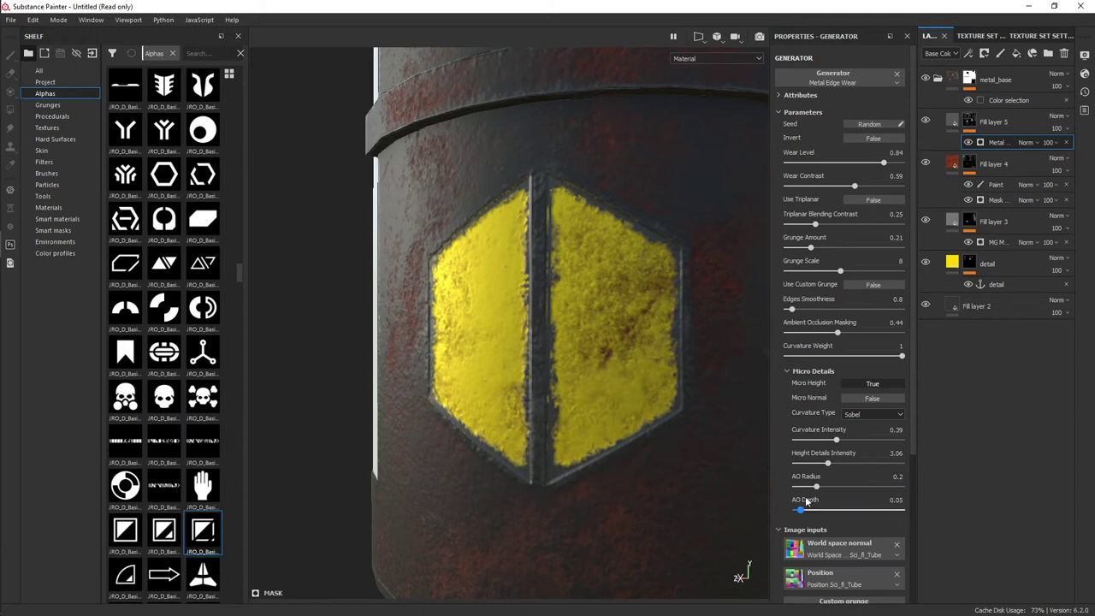
right_click_drag(614, 411, 682, 430, "alt")
mouse_move(682, 431)
left_mouse_down("alt")
mouse_move(562, 435)
mouse_move(707, 435)
mouse_move(622, 336)
mouse_move(628, 359)
mouse_move(576, 391)
mouse_move(406, 408)
mouse_move(482, 391)
mouse_move(444, 369)
mouse_move(501, 374)
mouse_move(302, 379)
mouse_move(416, 403)
mouse_move(509, 277)
mouse_move(535, 329)
mouse_move(607, 386)
mouse_move(576, 390)
left_mouse_up("alt")
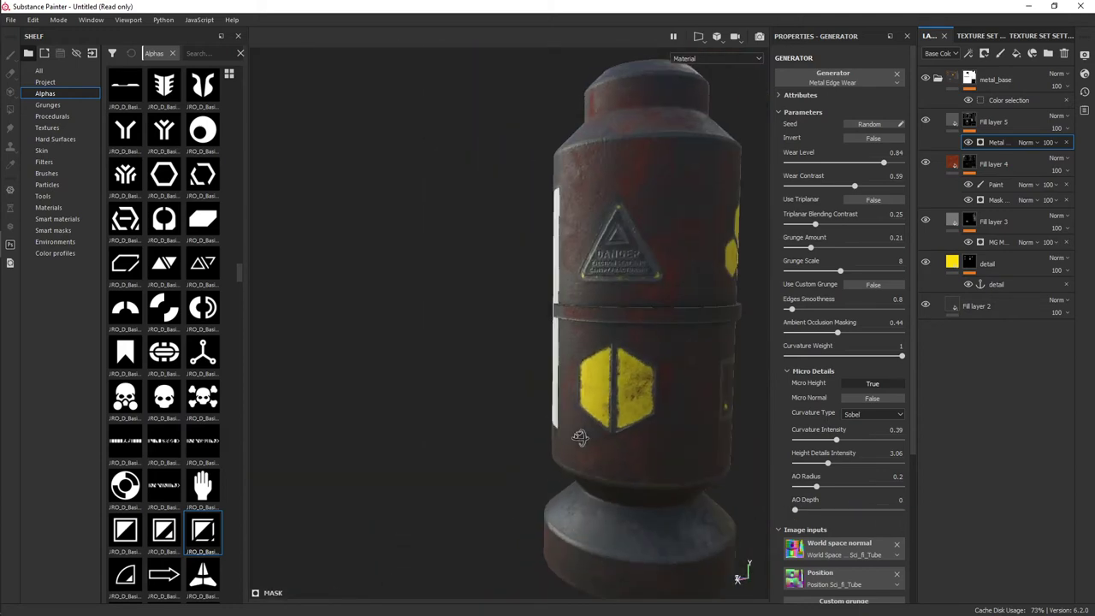
- Reduce curvature further and height details to about 1.24, then collapse metal_base
scroll(576, 390, "up", 3)
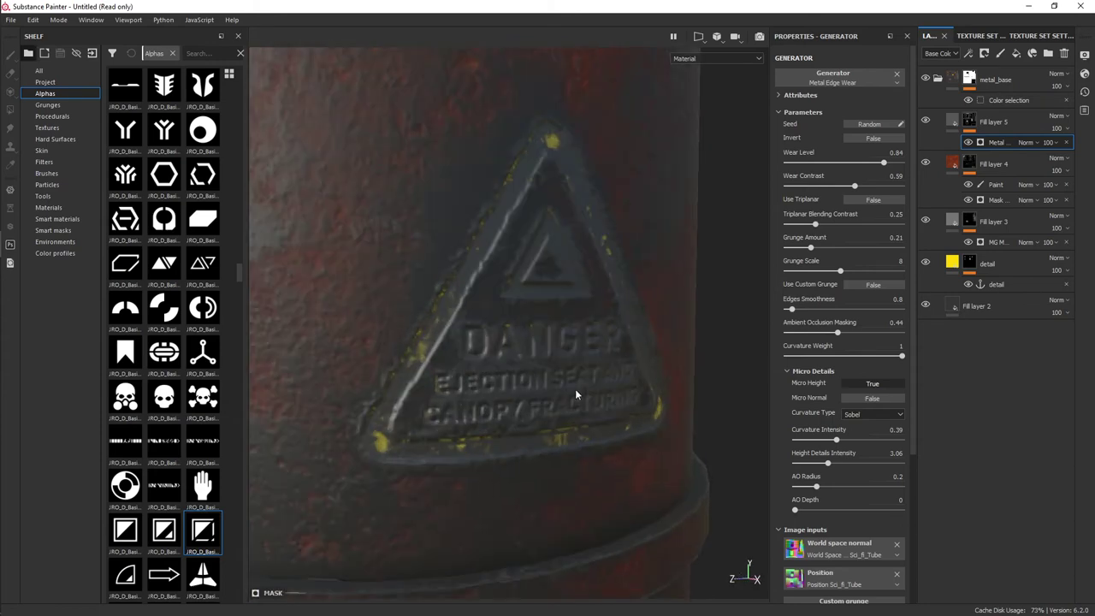
mouse_move(834, 439)
left_mouse_down()
mouse_move(794, 440)
mouse_move(798, 449)
left_mouse_up()
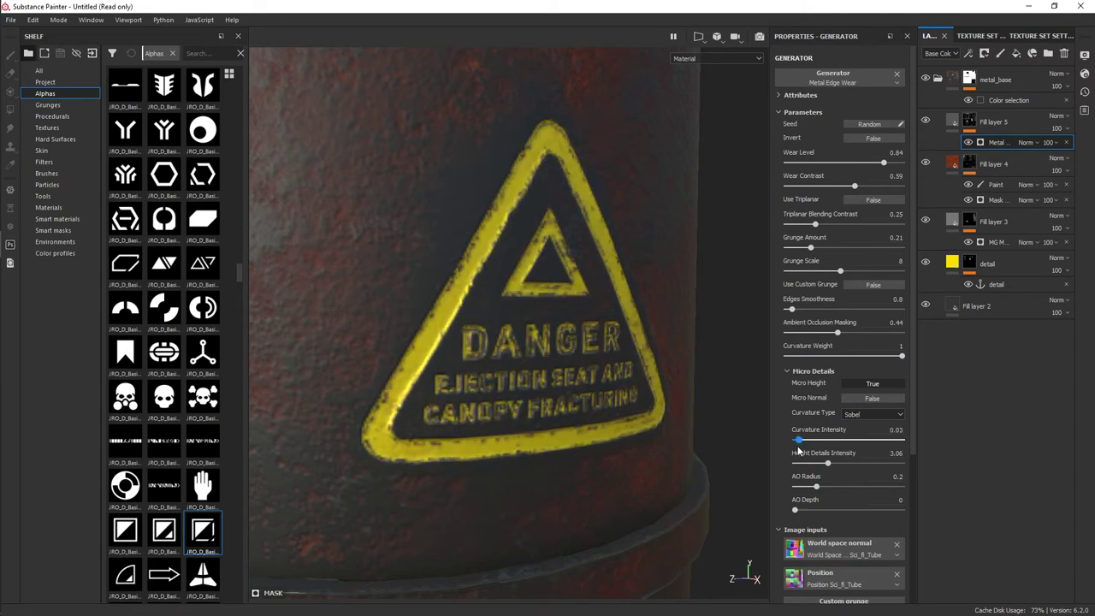
left_click_drag(798, 450, 799, 452)
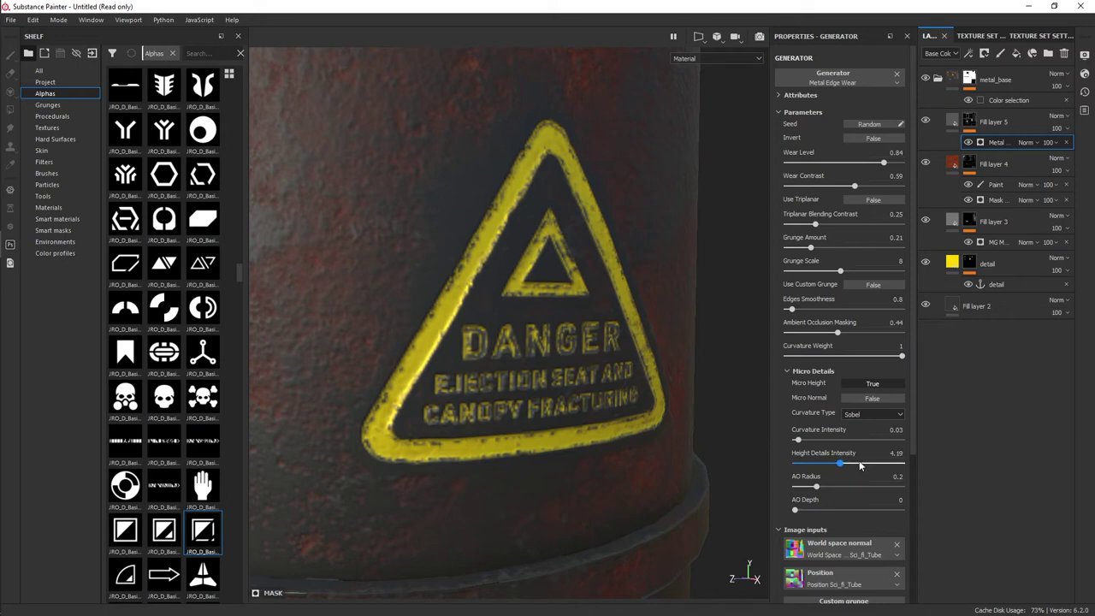
mouse_move(881, 463)
left_mouse_down()
mouse_move(784, 452)
mouse_move(799, 451)
left_mouse_up()
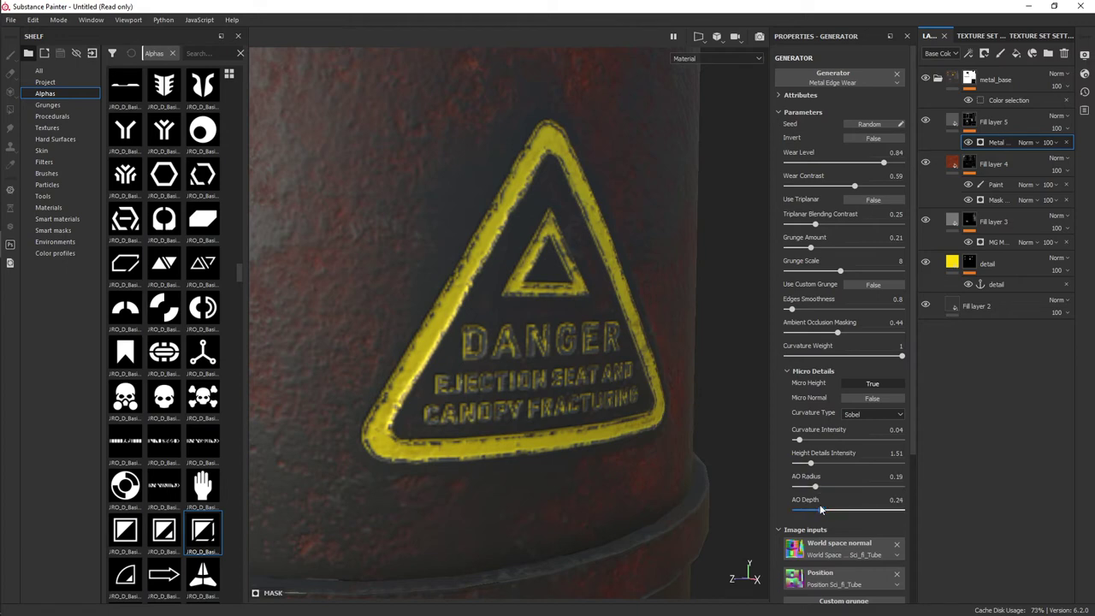
scroll(622, 408, "down", 3)
mouse_move(621, 408)
left_mouse_down("alt")
mouse_move(652, 412)
mouse_move(630, 325)
mouse_move(601, 370)
mouse_move(618, 379)
mouse_move(519, 396)
mouse_move(631, 371)
mouse_move(657, 185)
mouse_move(632, 417)
left_mouse_up("alt")
mouse_move(632, 416)
right_mouse_down("alt")
mouse_move(661, 393)
mouse_move(629, 315)
right_mouse_up("alt")
mouse_move(629, 316)
left_mouse_down("alt")
mouse_move(660, 347)
mouse_move(710, 316)
left_mouse_up("alt")
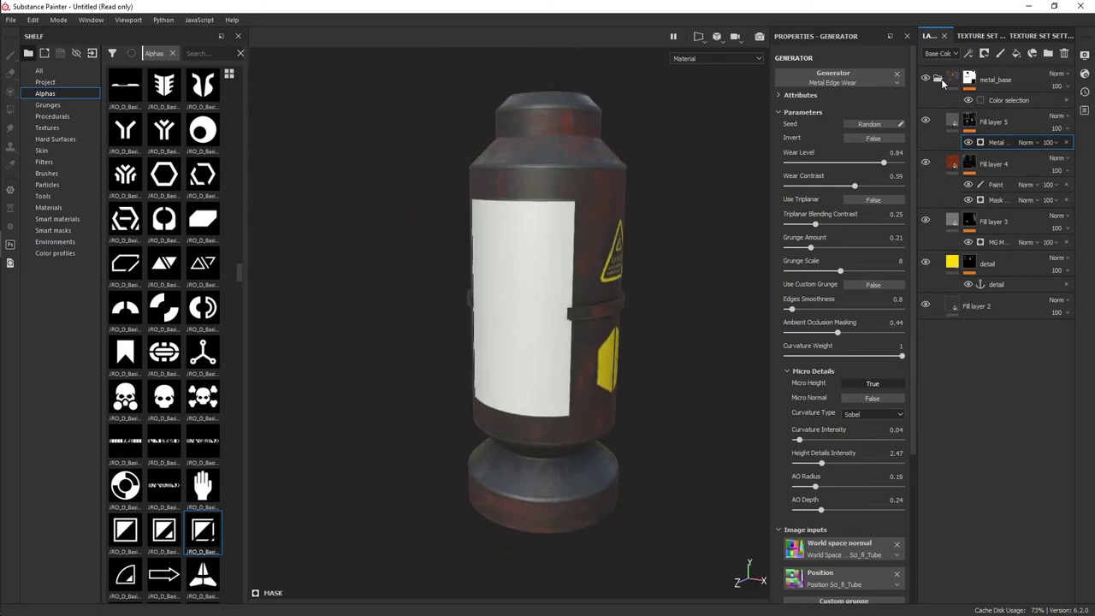
left_click(1034, 53)
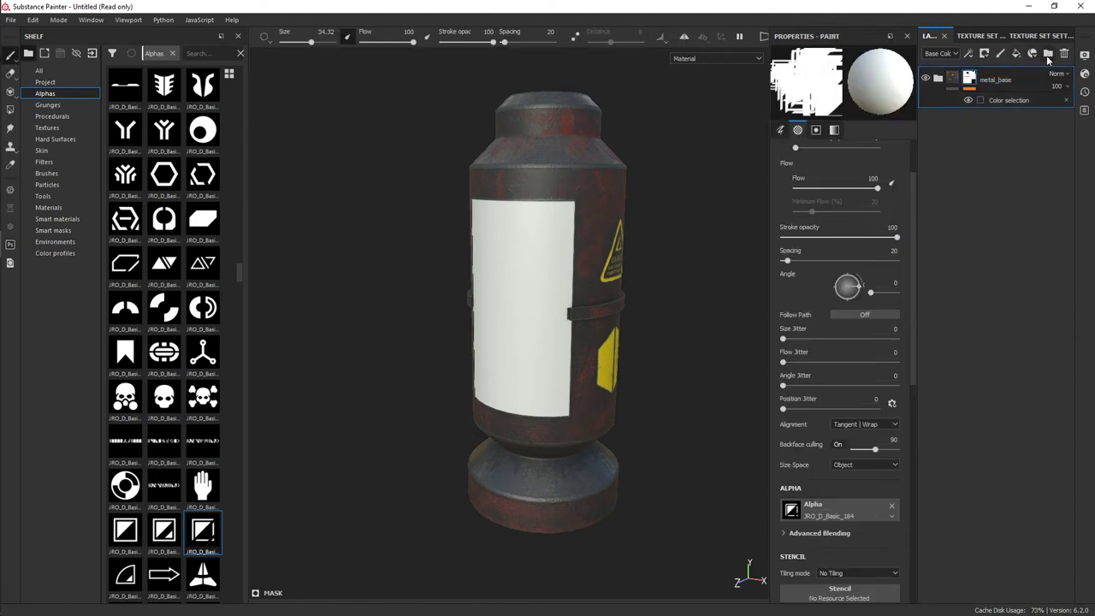
- Create a 'glass' folder masked to the blue window ID colour below metal_base, and add a fill layer
left_click(1045, 54)
type("glass")
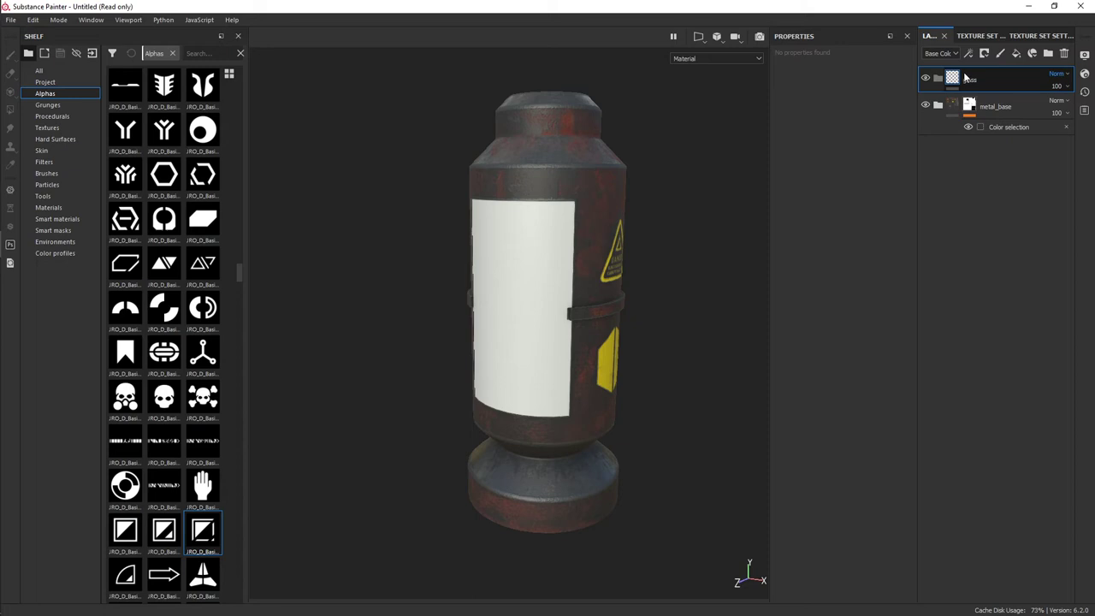
key("Return")
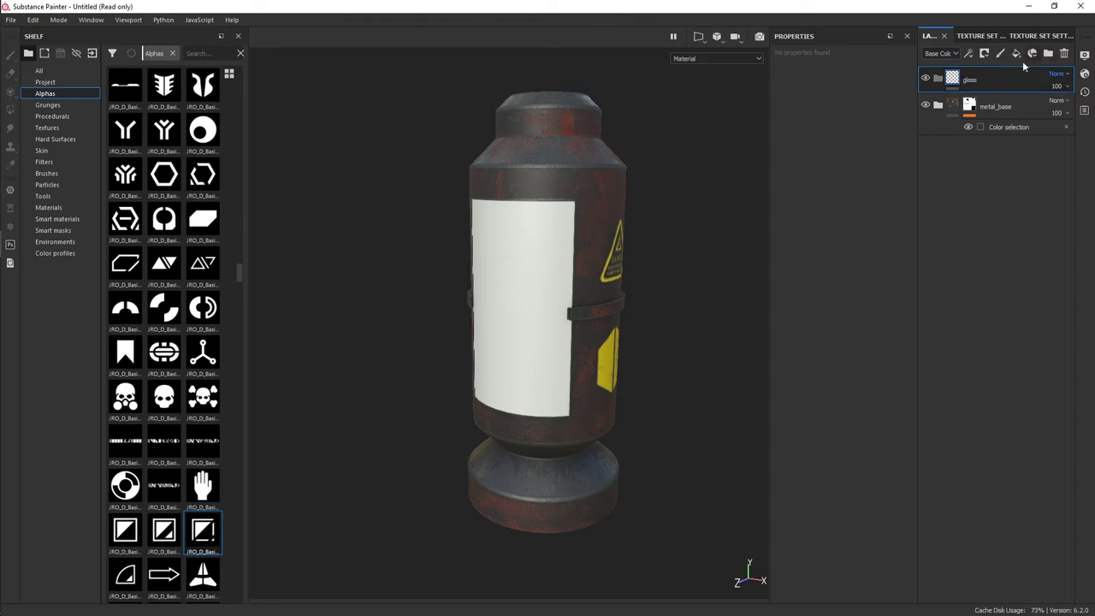
left_click(1016, 54)
left_click(1028, 101)
left_click(897, 170)
left_click(560, 250)
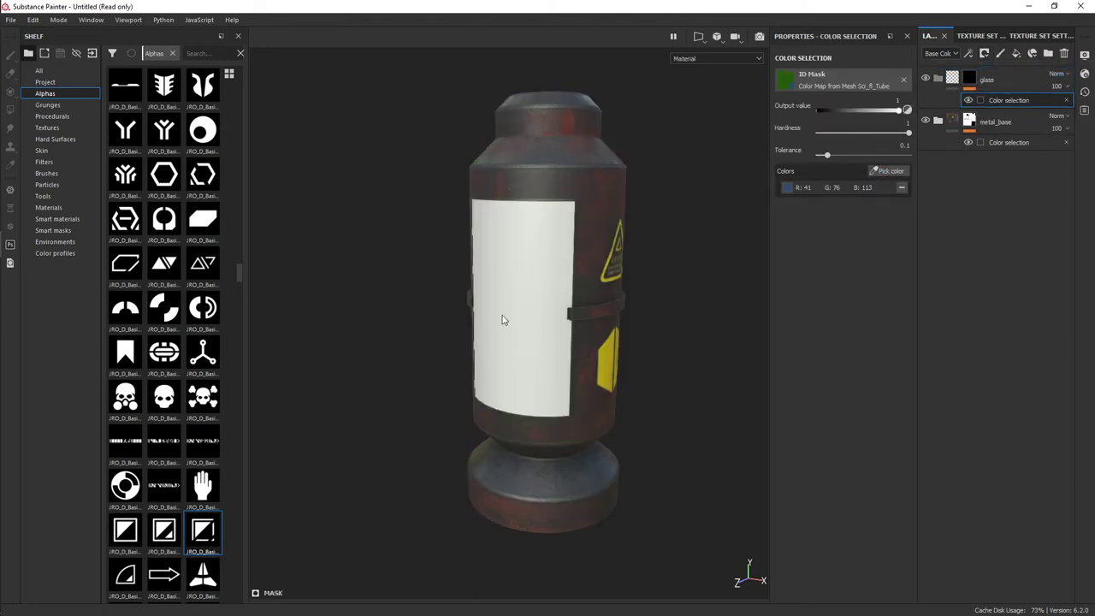
left_click(988, 81)
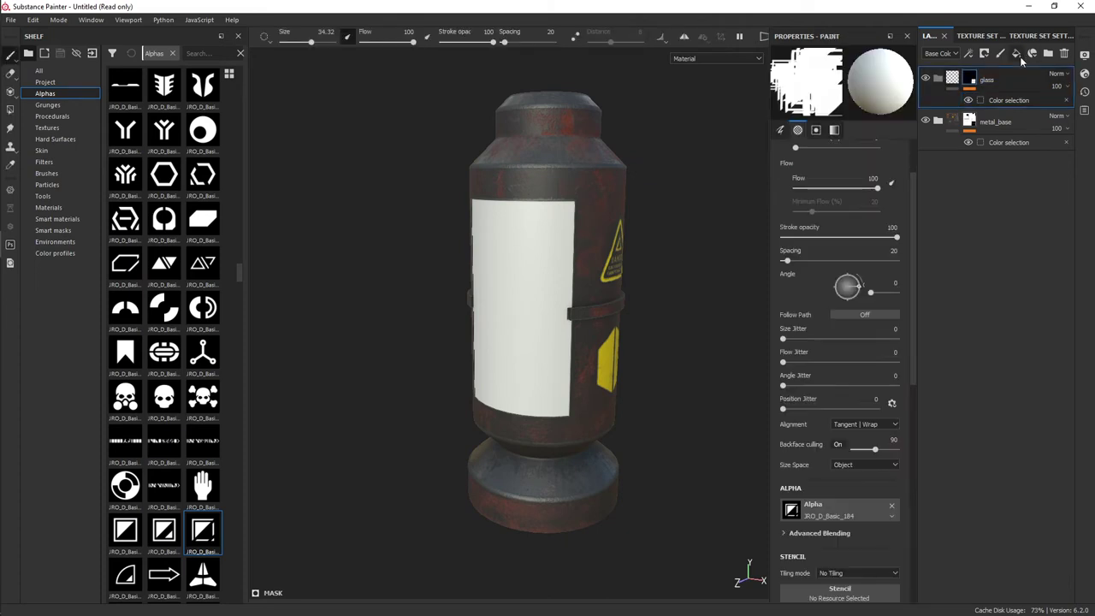
left_click_drag(1004, 78, 998, 133)
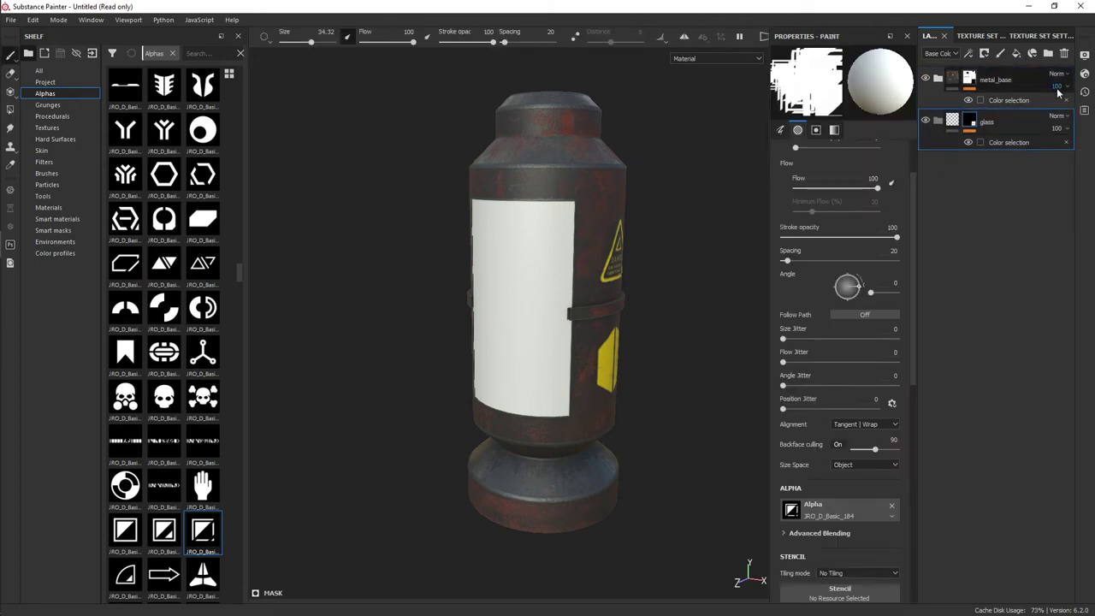
left_click(1016, 53)
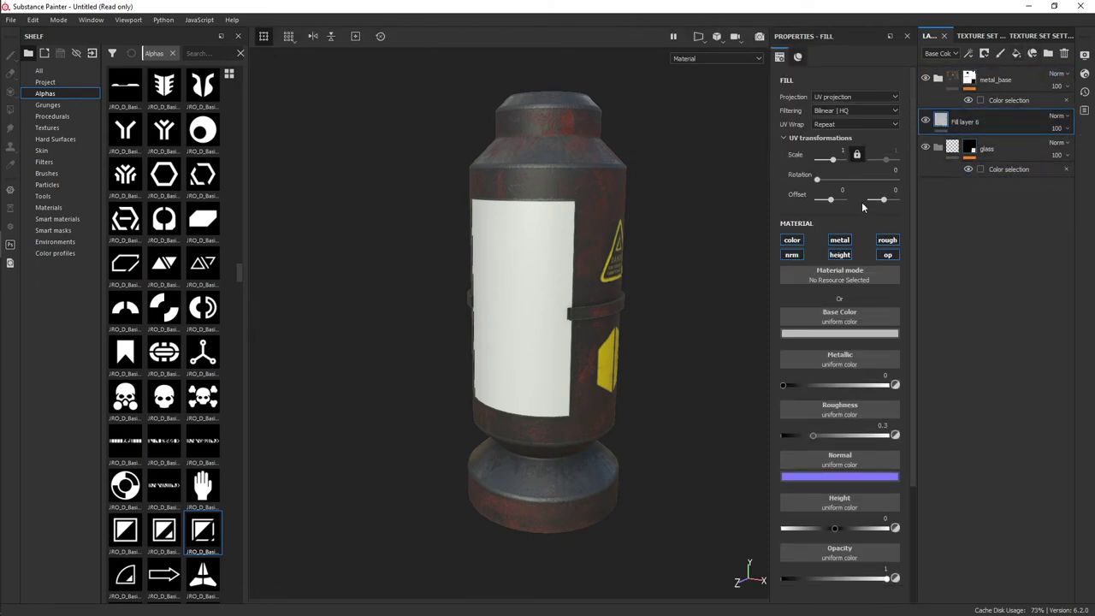
- Move Fill layer 6 below glass and set its opacity channel to 0
left_click_drag(965, 202, 971, 195)
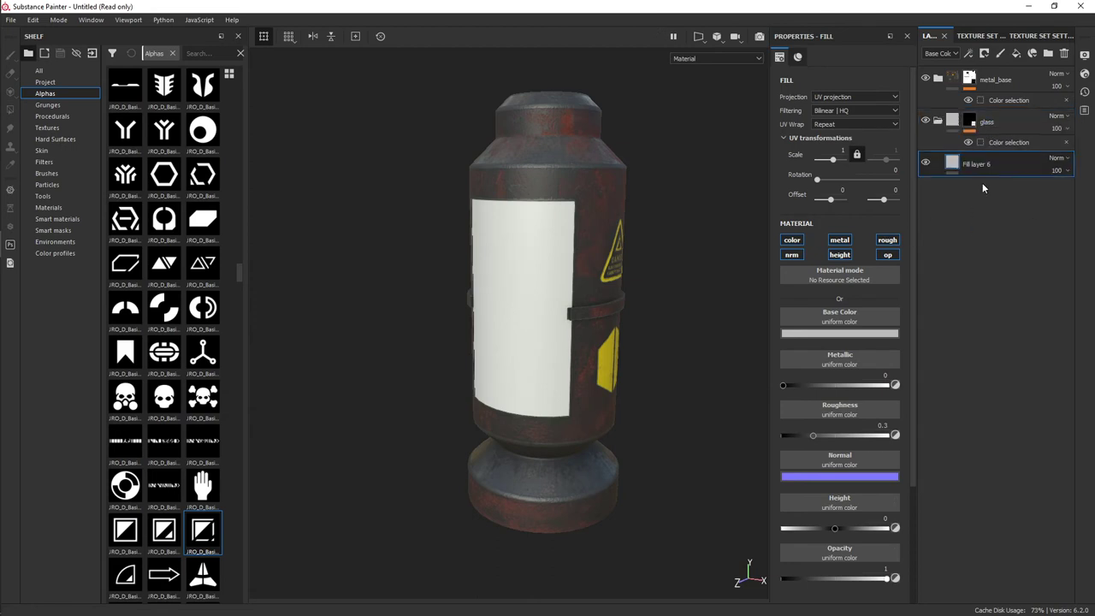
left_click(884, 257)
left_click_drag(886, 579, 855, 586)
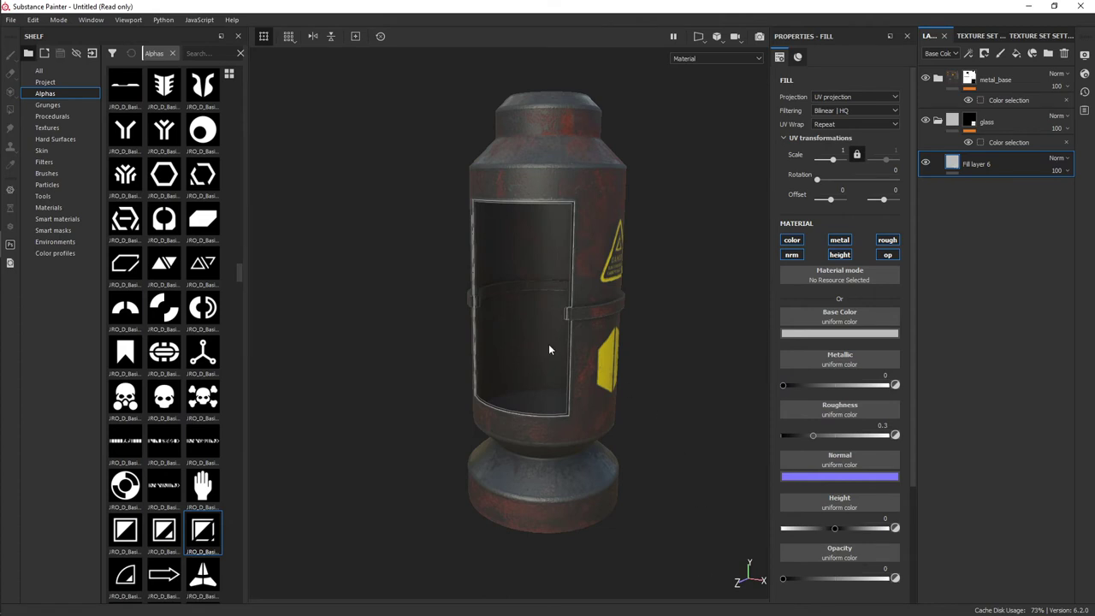
mouse_move(550, 349)
left_mouse_down("alt")
mouse_move(624, 320)
mouse_move(530, 349)
left_mouse_up("alt")
- Give Fill layer 6 a colour selection mask picking the blue window ID (R 41, G 76, B 113)
right_click(981, 169)
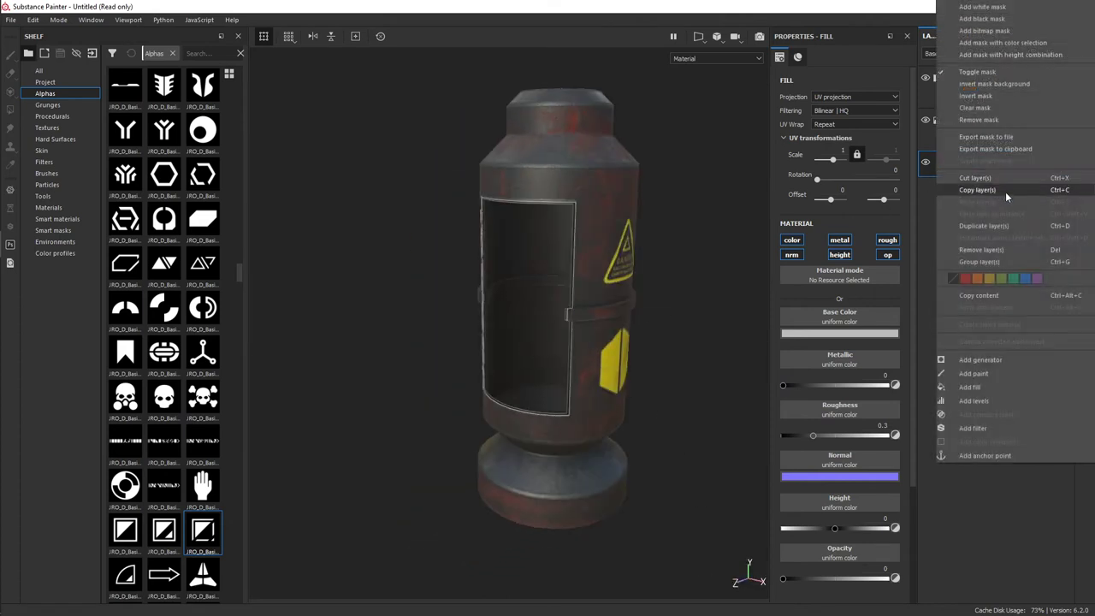
left_click(1012, 43)
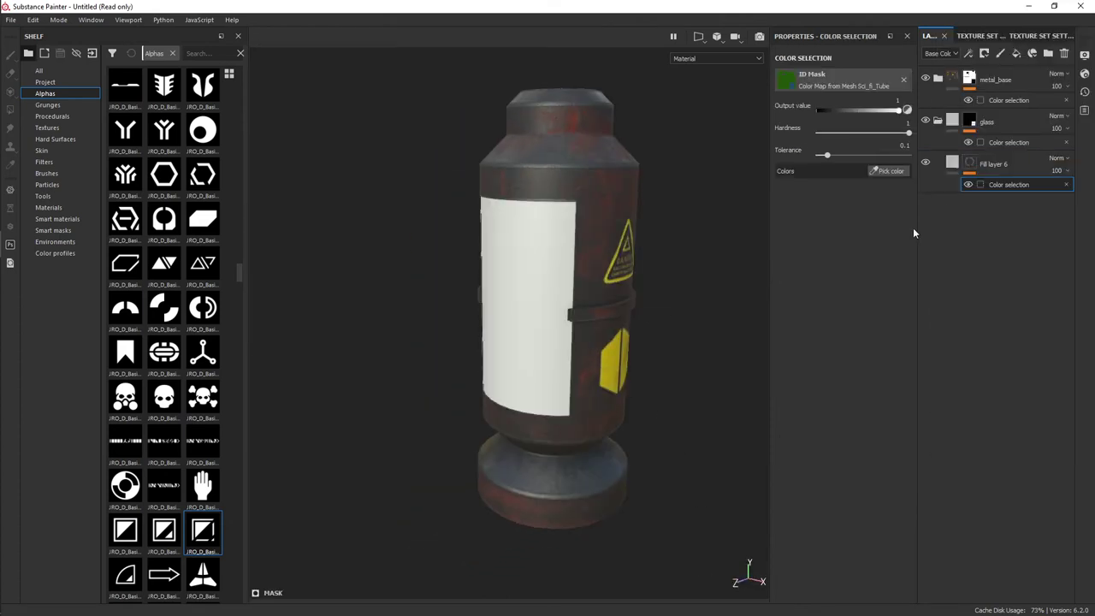
left_click(890, 170)
left_click(515, 279)
left_click_drag(379, 335, 609, 296, "alt")
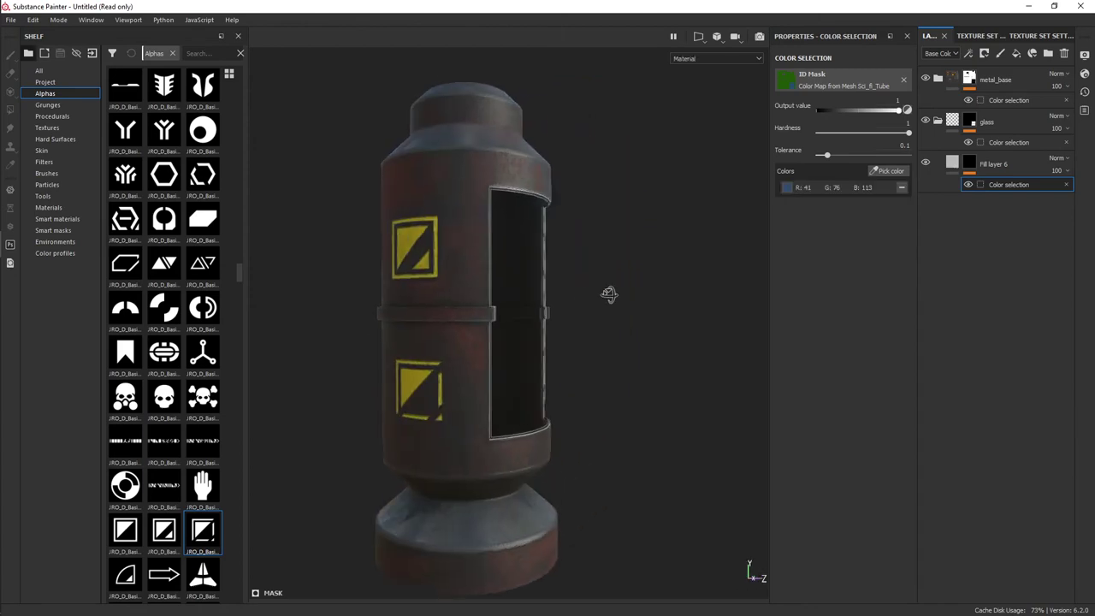
scroll(497, 303, "up", 3)
mouse_move(497, 303)
left_mouse_down("alt")
mouse_move(359, 328)
mouse_move(347, 396)
mouse_move(515, 317)
mouse_move(496, 288)
mouse_move(671, 247)
mouse_move(416, 337)
left_mouse_up("alt")
scroll(504, 349, "up", 3)
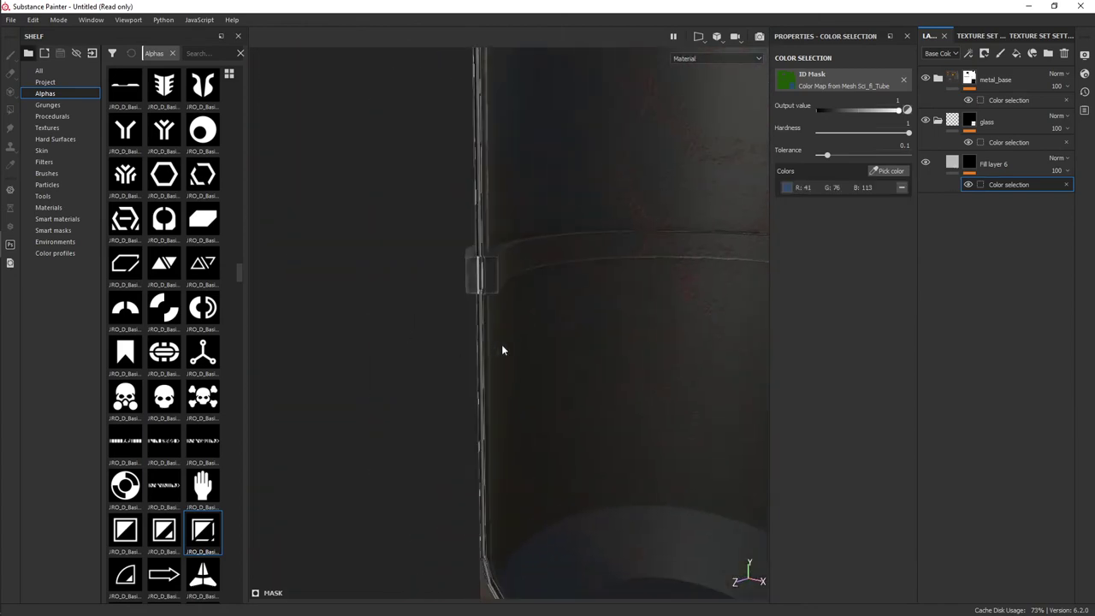
mouse_move(504, 350)
left_mouse_down("alt")
mouse_move(669, 345)
mouse_move(494, 372)
left_mouse_up("alt")
scroll(494, 372, "down", 3)
mouse_move(435, 323)
left_mouse_down("alt")
mouse_move(454, 342)
mouse_move(414, 416)
mouse_move(430, 399)
mouse_move(559, 391)
left_mouse_up("alt")
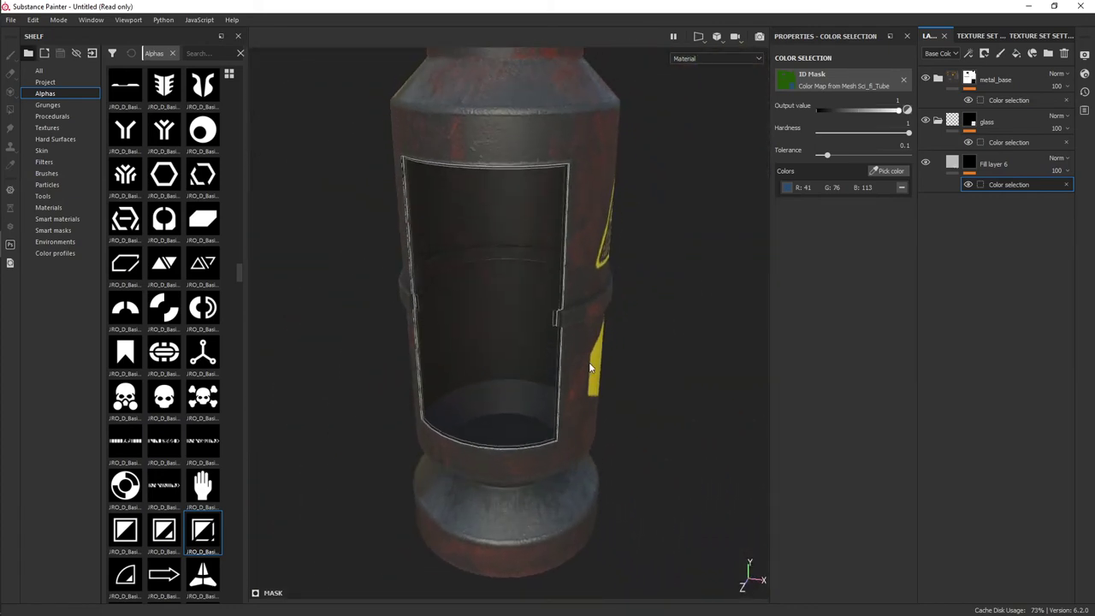
- Toggle Fill layer 6's visibility to compare the see-through window
left_click(999, 167)
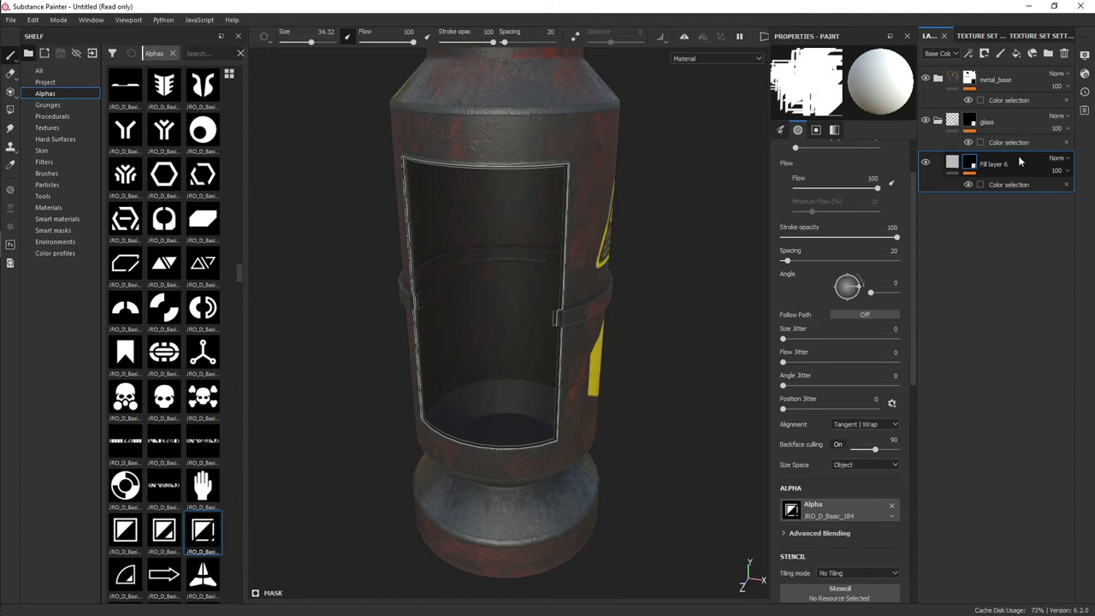
left_click(925, 162)
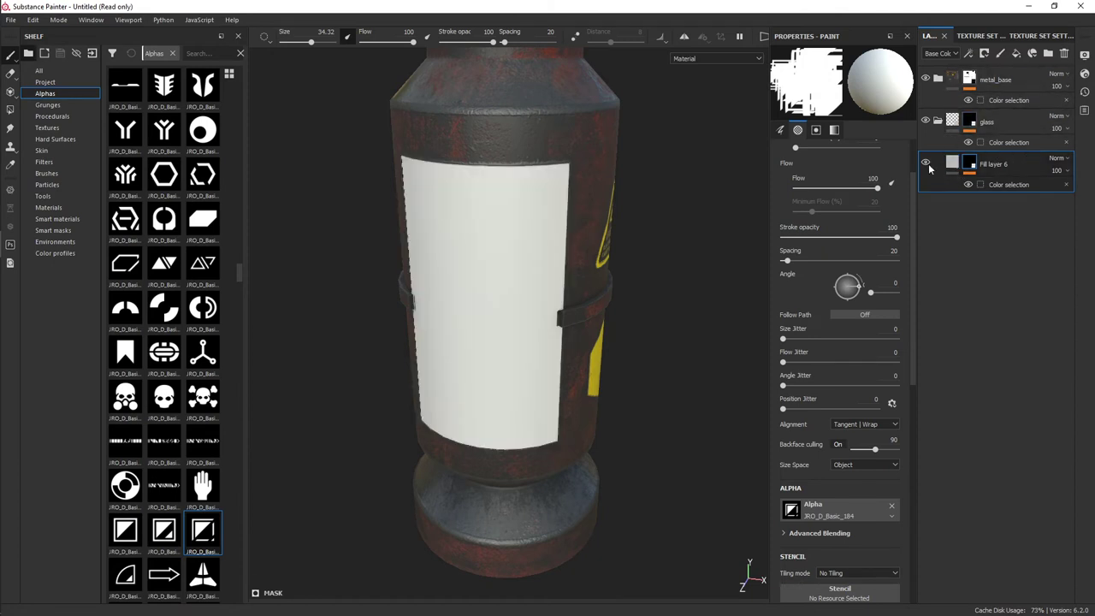
left_click(926, 162)
left_click(926, 163)
left_click(925, 162)
mouse_move(562, 313)
left_mouse_down("alt")
mouse_move(557, 280)
mouse_move(727, 287)
left_mouse_up("alt")
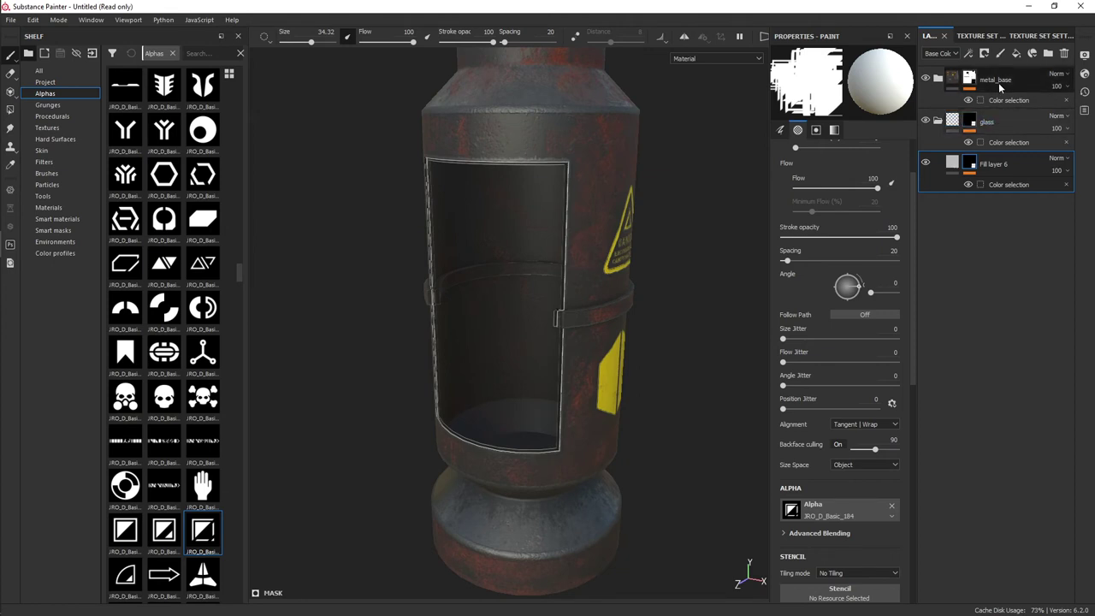
left_click(939, 79)
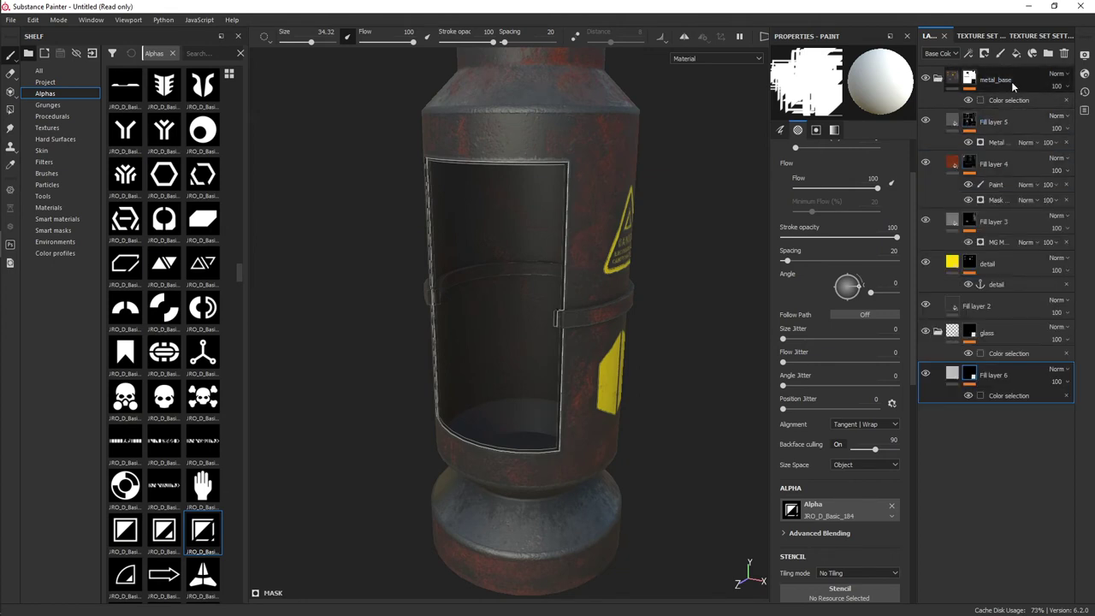
- Add a new fill layer and move it above the glass folder
left_click(997, 122)
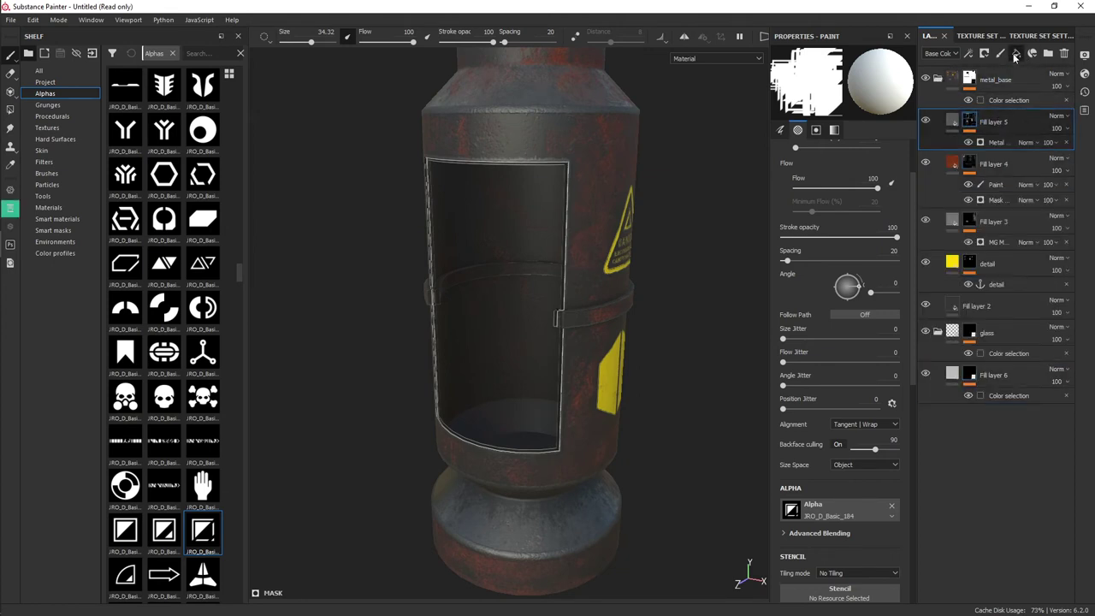
left_click(1015, 56)
left_click_drag(975, 121, 975, 334)
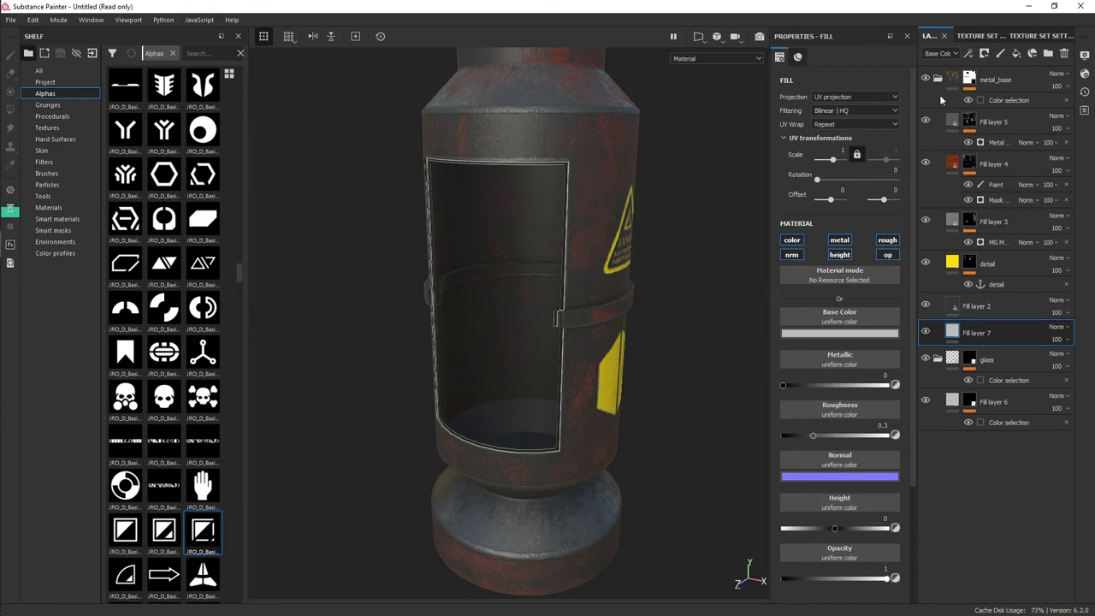
- Toggle metal_base visibility to compare the glass, then save the project
left_click(937, 79)
left_click(926, 79)
left_click(926, 79)
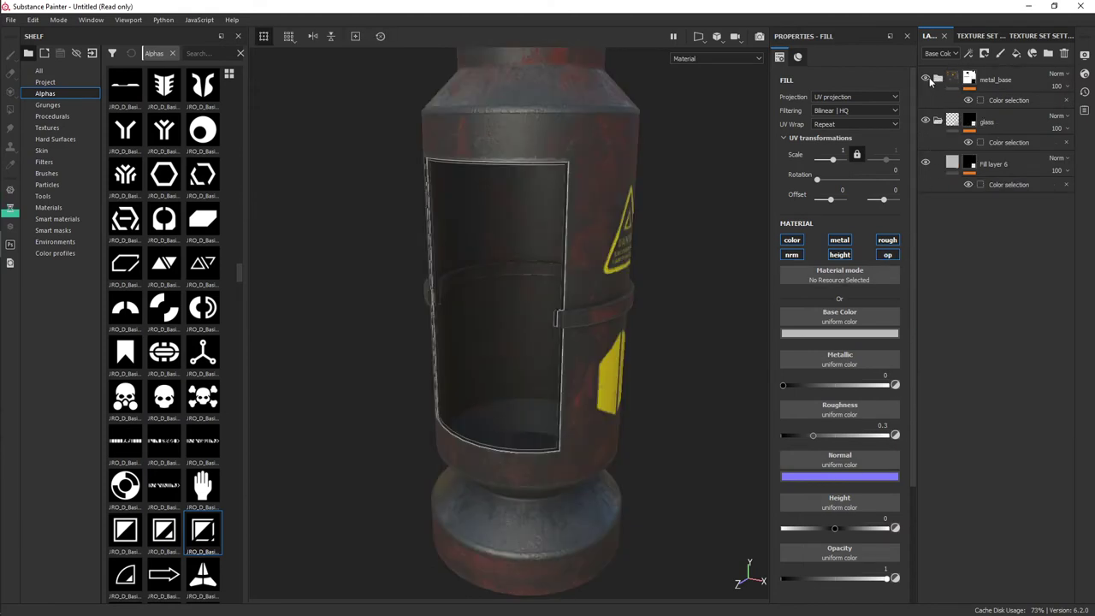
left_click(927, 79)
left_click(926, 78)
left_click_drag(597, 379, 650, 376, "alt")
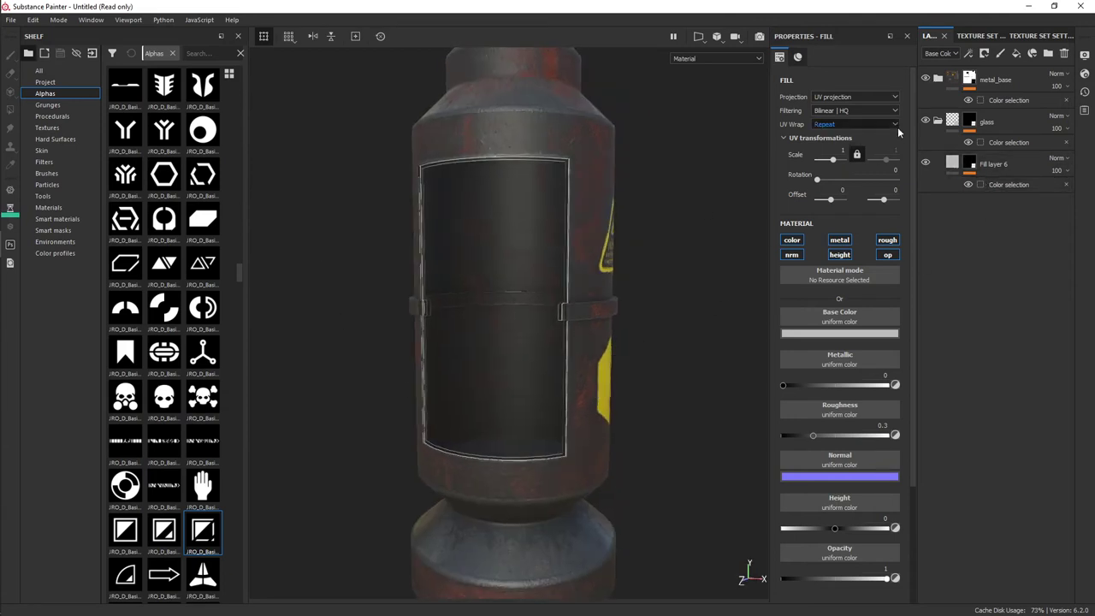
left_click(938, 78)
type("opacity")
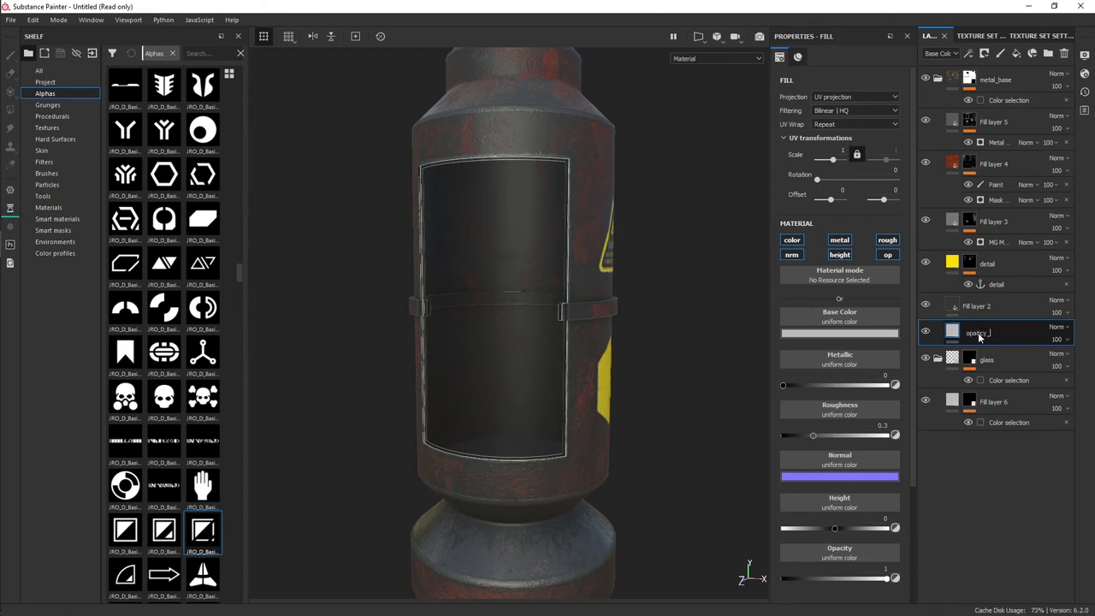
key("ctrl+s")
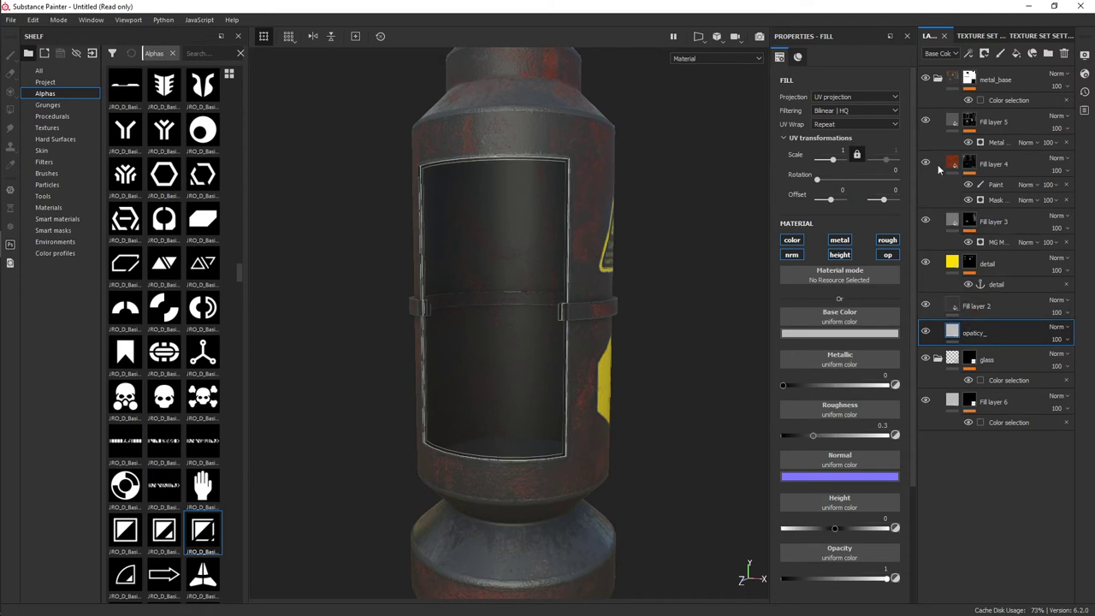
left_click(937, 78)
- Rename the bottom glass fill layer to 'glass_basse' and add a new Fill layer 6 above it
left_click(950, 166)
type("glass_basse")
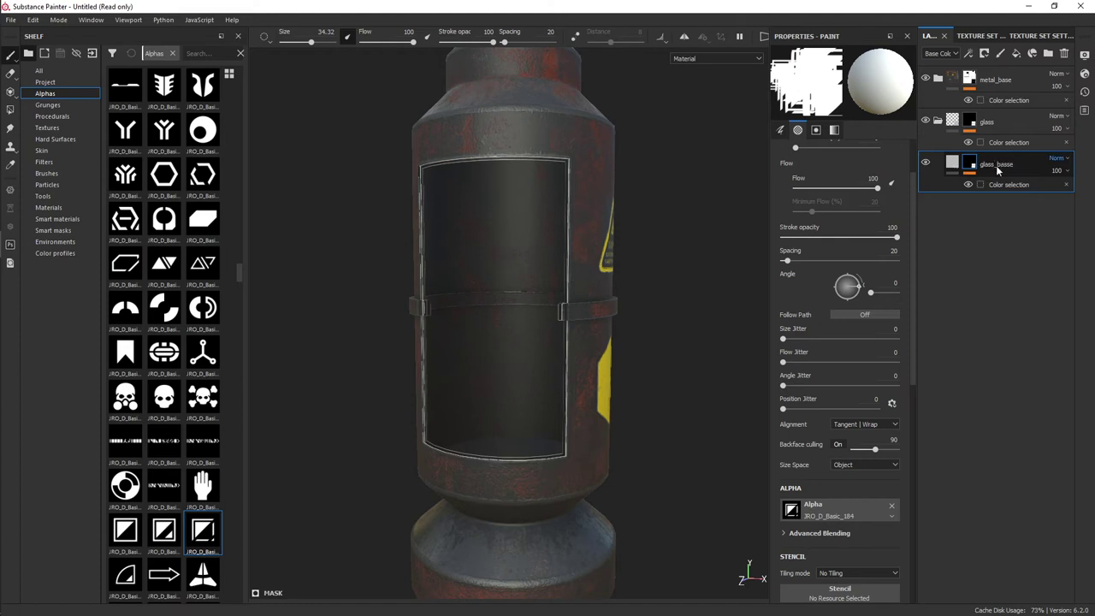
key("Return")
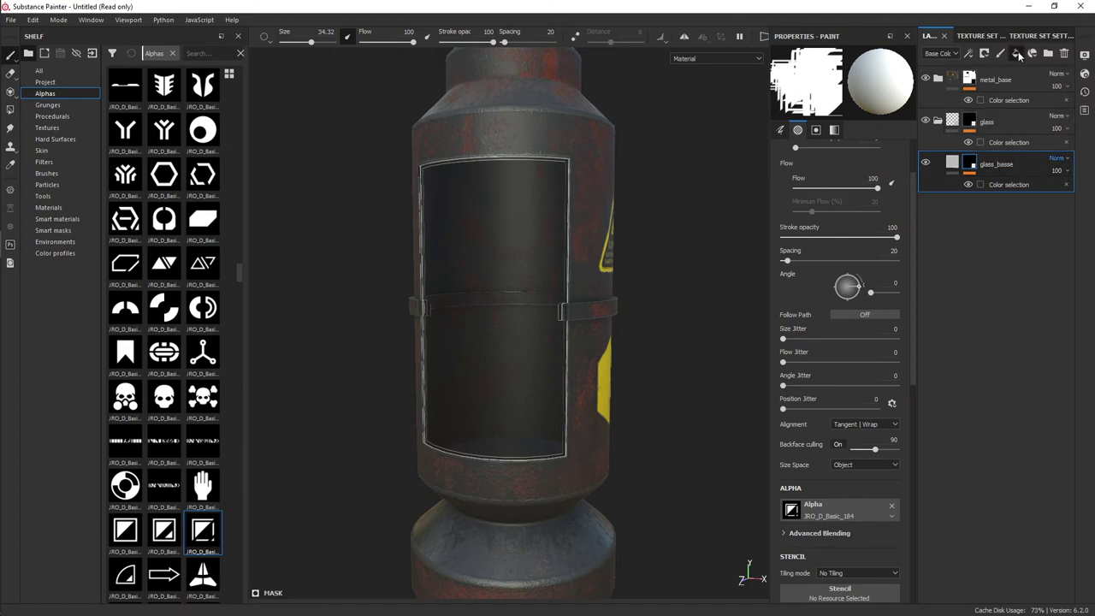
left_click(1017, 54)
left_click_drag(594, 377, 672, 384, "alt")
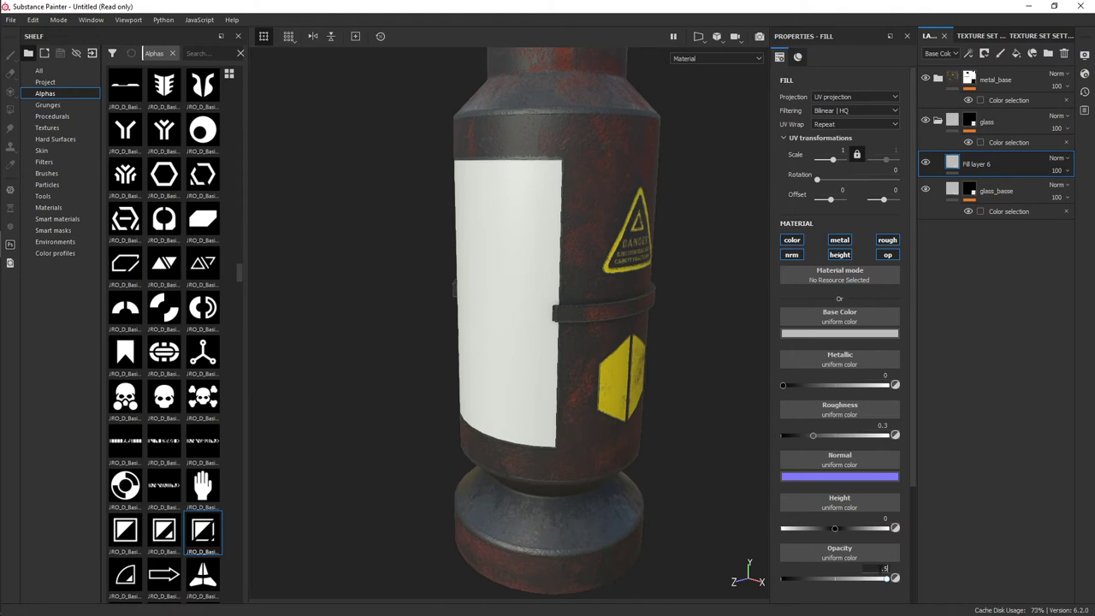
- Lower the glass fill's opacity to 0.3122 and set its base colour to near-black
key("Return")
left_click_drag(334, 191, 340, 228, "alt")
right_click_drag(340, 227, 456, 277, "alt")
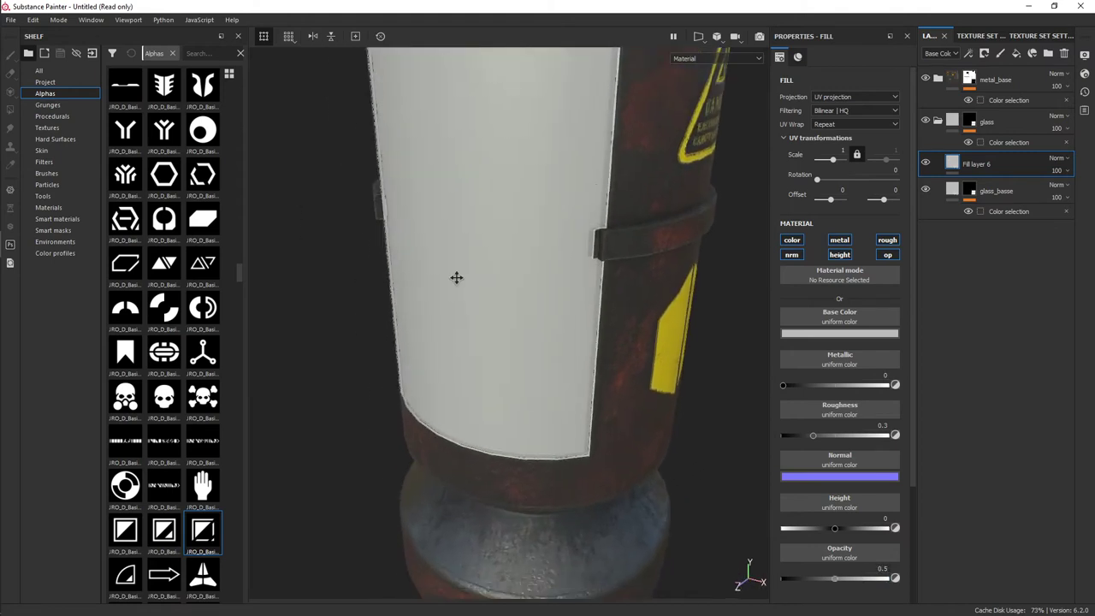
mouse_move(456, 277)
left_mouse_down("alt")
mouse_move(593, 300)
mouse_move(459, 313)
left_mouse_up("alt")
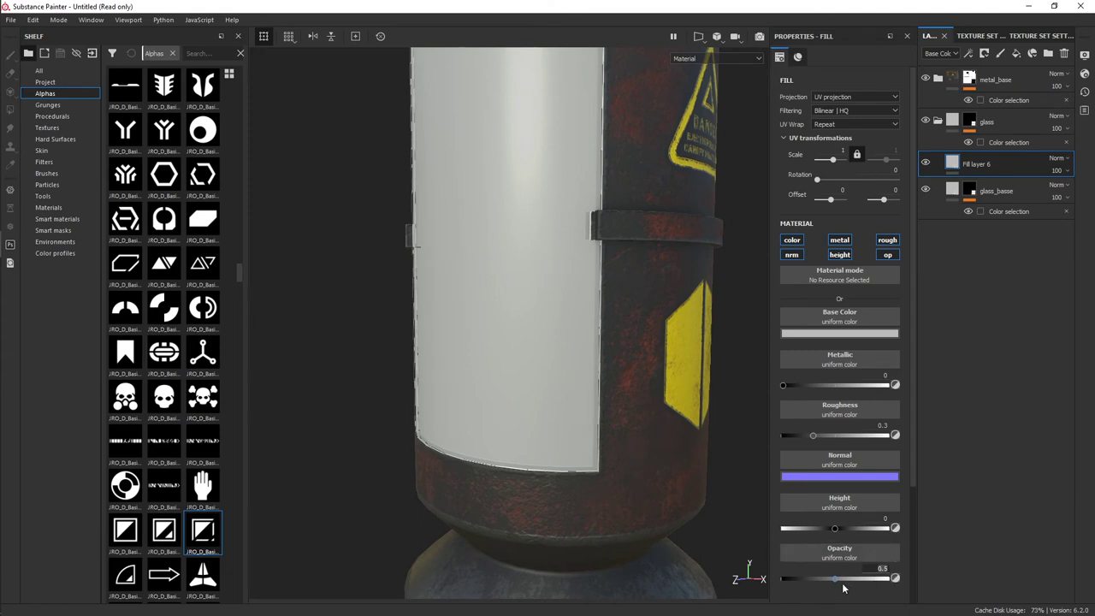
left_click_drag(834, 578, 814, 578)
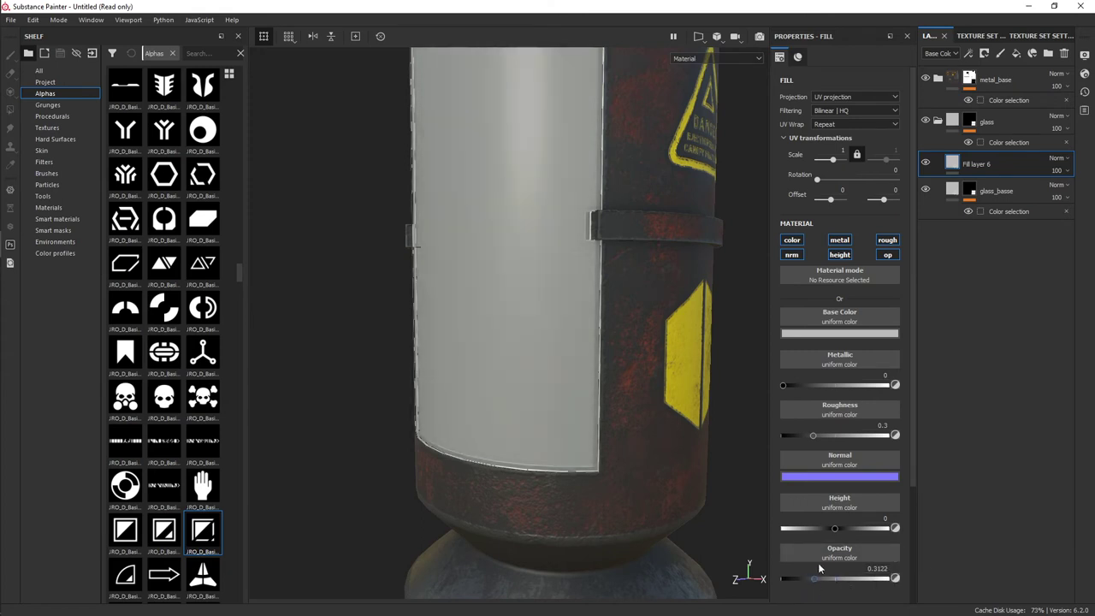
left_click(851, 332)
left_click_drag(870, 362, 855, 483)
mouse_move(685, 325)
left_mouse_down("alt")
mouse_move(619, 317)
mouse_move(609, 384)
mouse_move(754, 332)
left_mouse_up("alt")
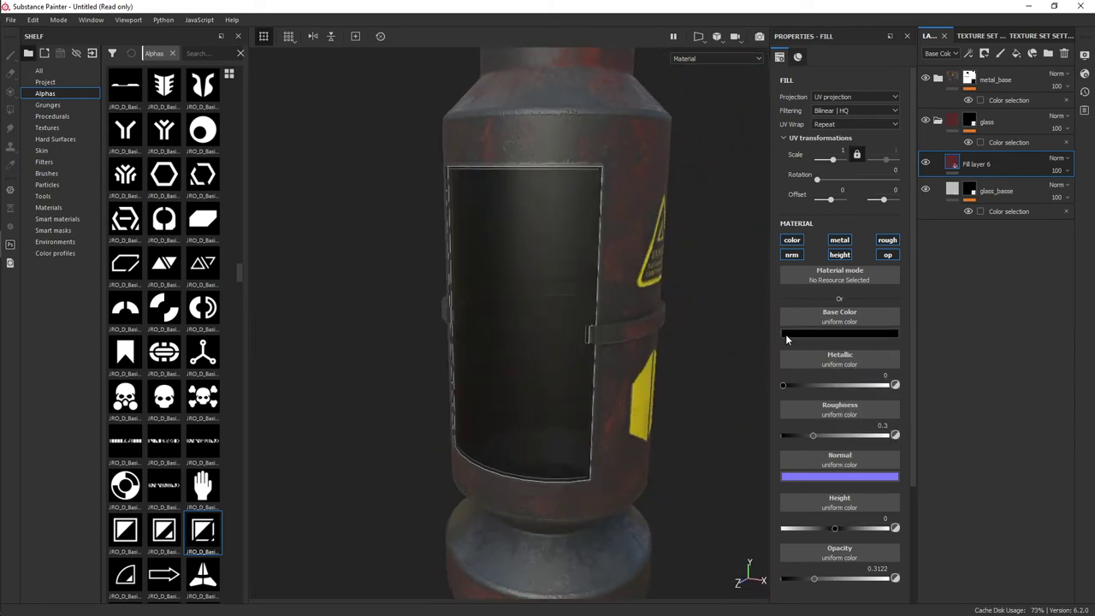
left_click(785, 334)
mouse_move(815, 435)
left_mouse_down()
mouse_move(754, 436)
mouse_move(681, 329)
mouse_move(737, 348)
left_mouse_up()
left_click(738, 438)
- Make the glass fill fully metallic (1) with roughness 0
left_click_drag(782, 386, 886, 386)
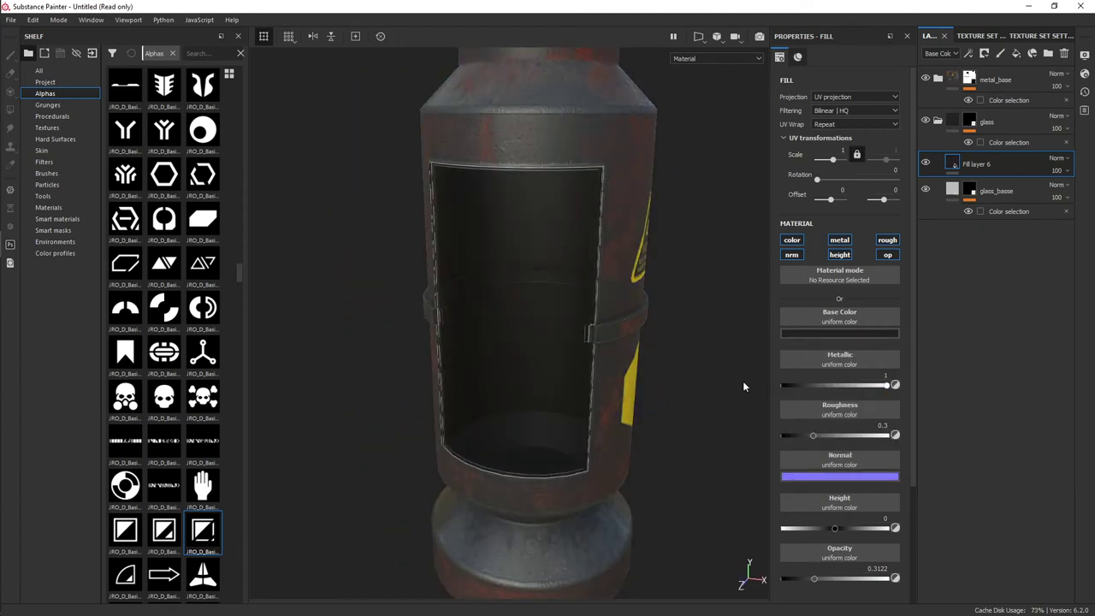
left_click_drag(743, 386, 640, 329, "alt")
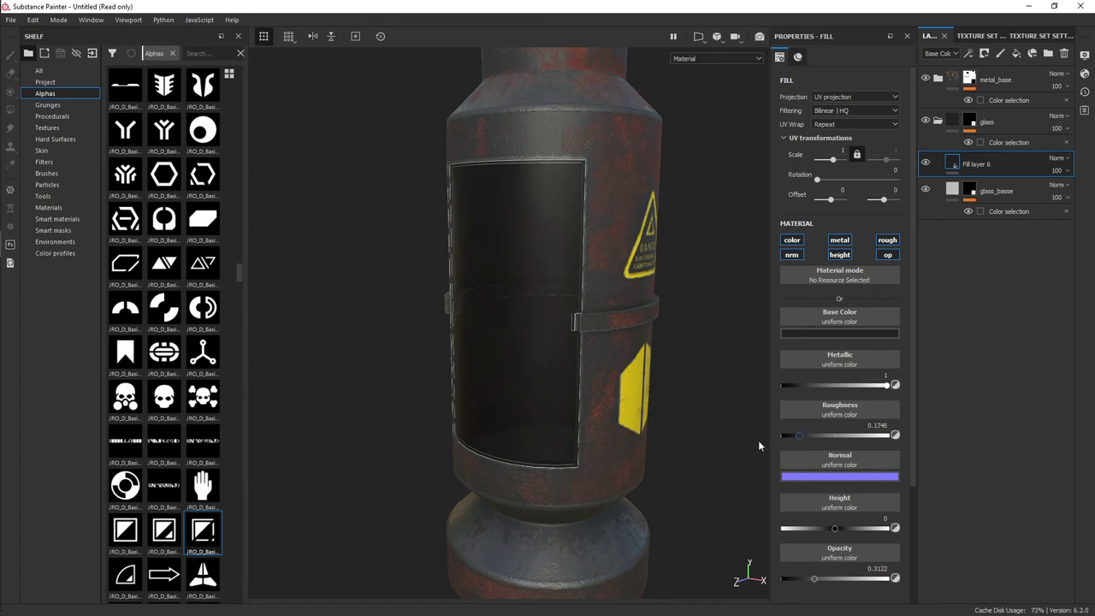
left_click_drag(759, 446, 752, 445)
mouse_move(752, 446)
left_mouse_down("alt")
mouse_move(576, 358)
mouse_move(551, 379)
mouse_move(574, 349)
left_mouse_up("alt")
scroll(610, 286, "up", 3)
scroll(633, 405, "up", 3)
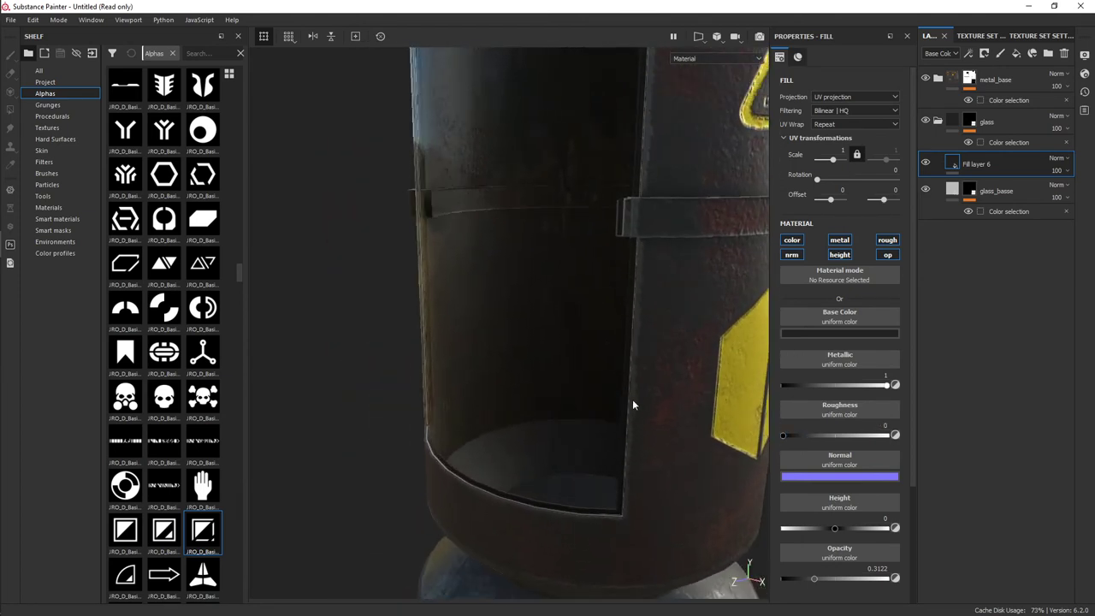
- Disable the height and normal channels on Fill layer 6, then add Fill layer 7 above it
left_click(839, 254)
left_click(792, 254)
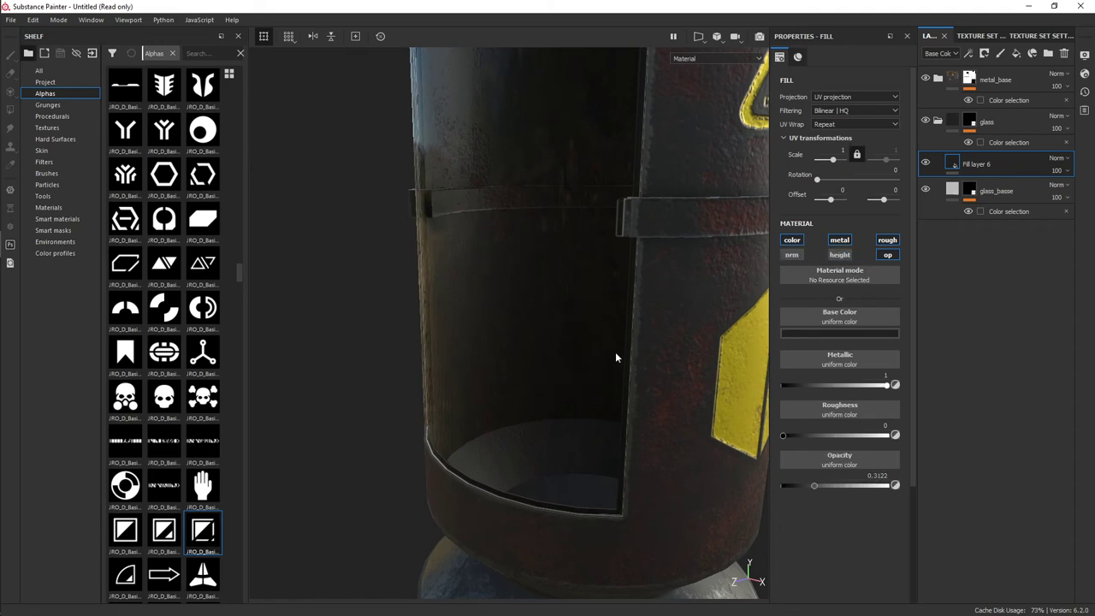
mouse_move(616, 357)
left_mouse_down("alt")
mouse_move(669, 352)
mouse_move(583, 367)
left_mouse_up("alt")
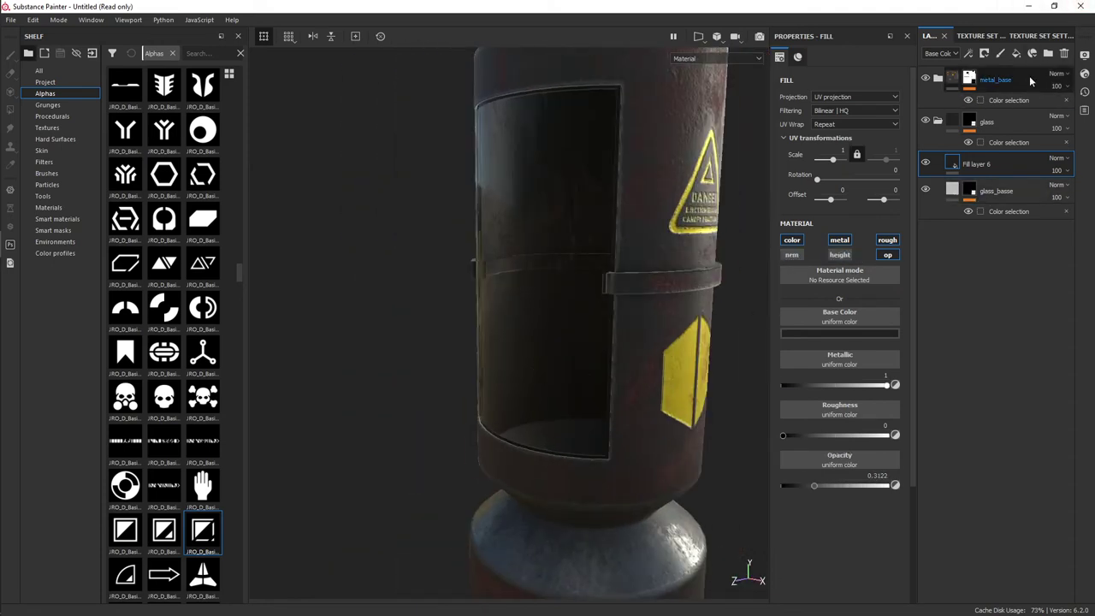
left_click(1016, 53)
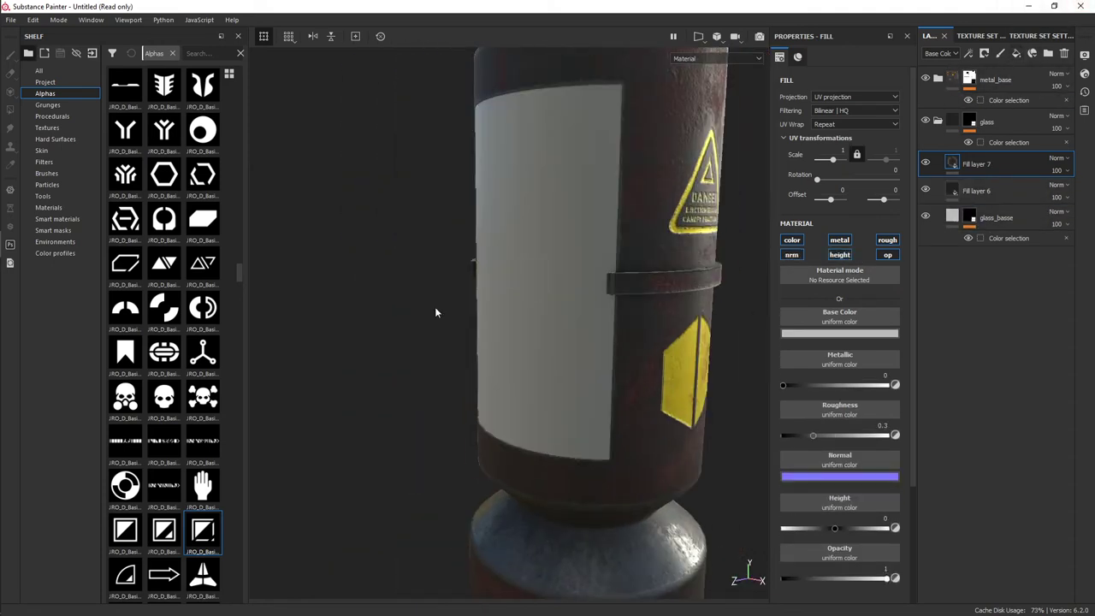
- Apply the Dirt Leak Dry smart mask to Fill layer 7 and frame the glass panel
left_click(64, 230)
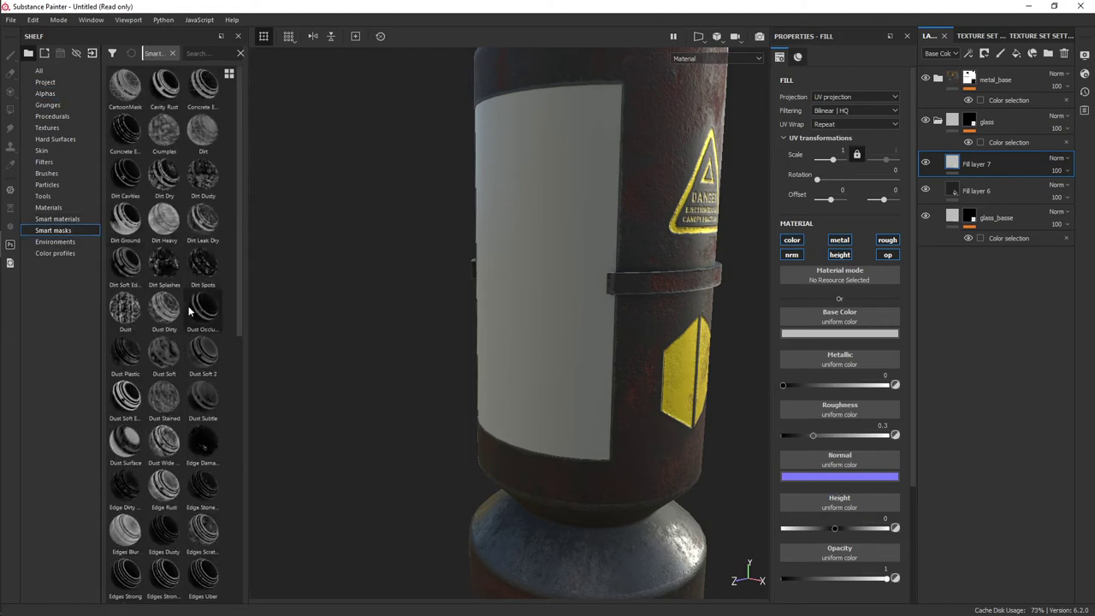
left_click_drag(202, 220, 984, 164)
key("1")
key("f")
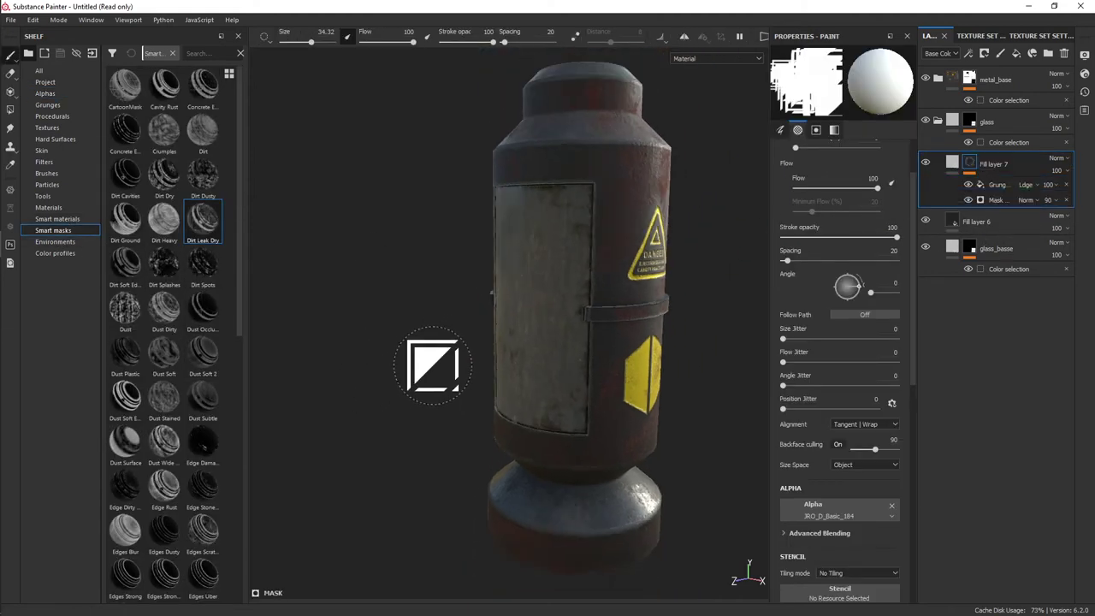
mouse_move(403, 366)
left_mouse_down("alt")
mouse_move(620, 477)
mouse_move(581, 448)
mouse_move(447, 501)
mouse_move(548, 479)
left_mouse_up("alt")
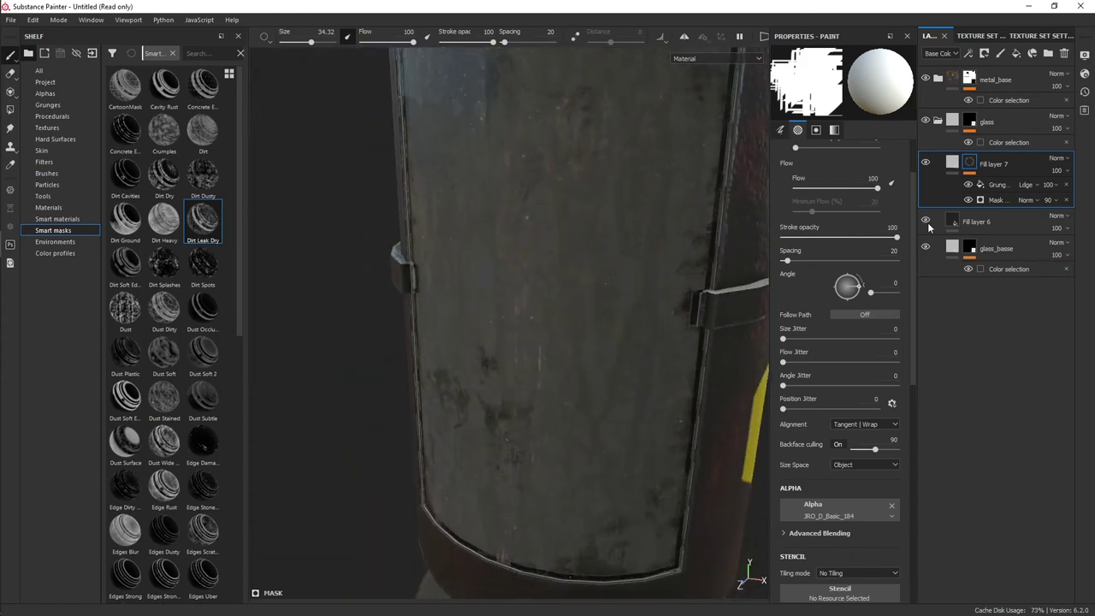
- Adjust the dirt fill's opacity and give it a dark grey base colour
left_click(969, 164)
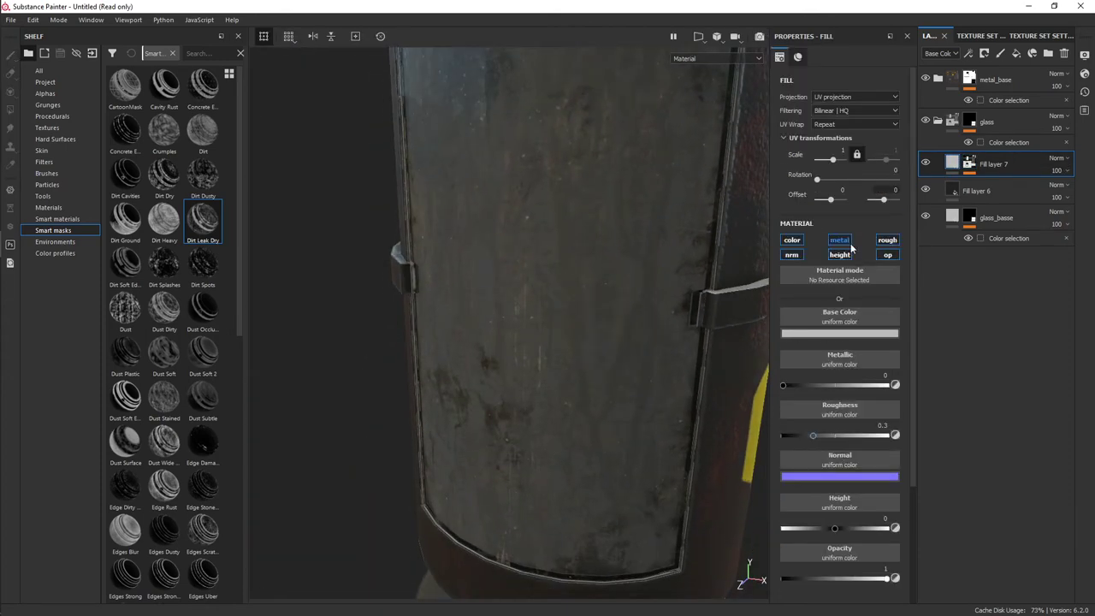
mouse_move(655, 265)
left_mouse_down("alt")
mouse_move(542, 225)
mouse_move(633, 261)
left_mouse_up("alt")
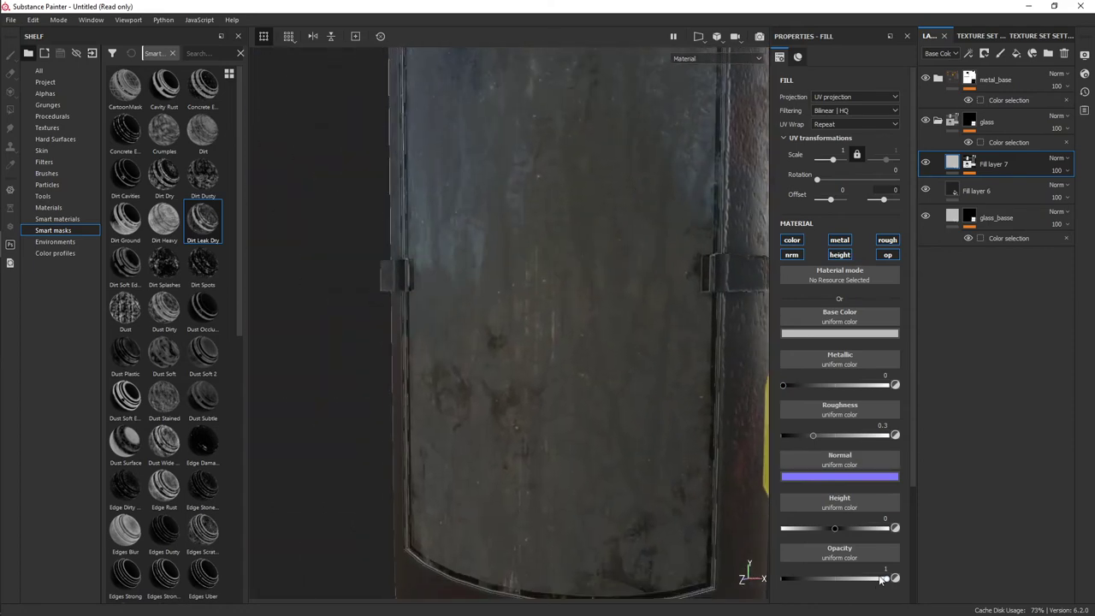
left_click_drag(884, 578, 814, 580)
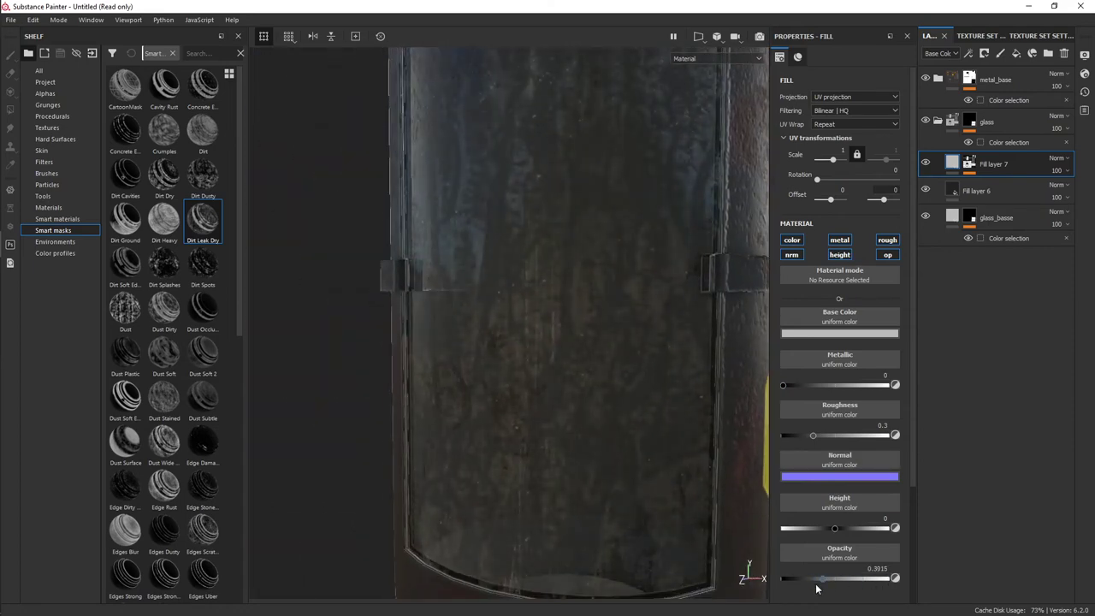
mouse_move(817, 587)
left_mouse_down()
mouse_move(880, 585)
mouse_move(852, 589)
left_mouse_up()
left_click_drag(543, 363, 614, 421, "alt")
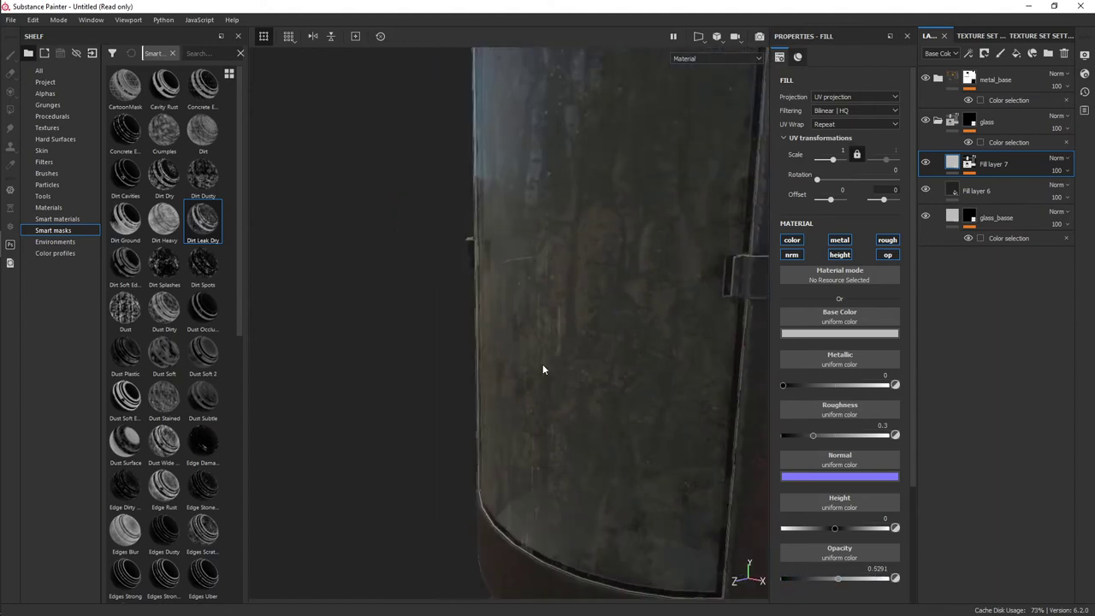
left_click(797, 332)
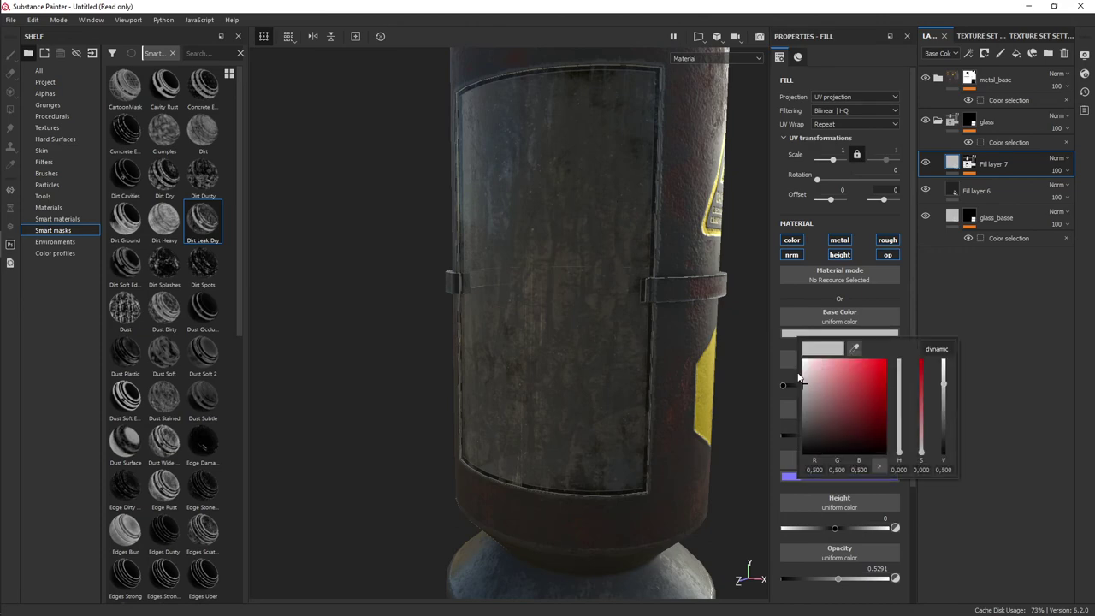
mouse_move(804, 376)
left_mouse_down()
mouse_move(769, 410)
mouse_move(596, 351)
mouse_move(558, 182)
mouse_move(533, 294)
mouse_move(597, 274)
mouse_move(616, 283)
left_mouse_up()
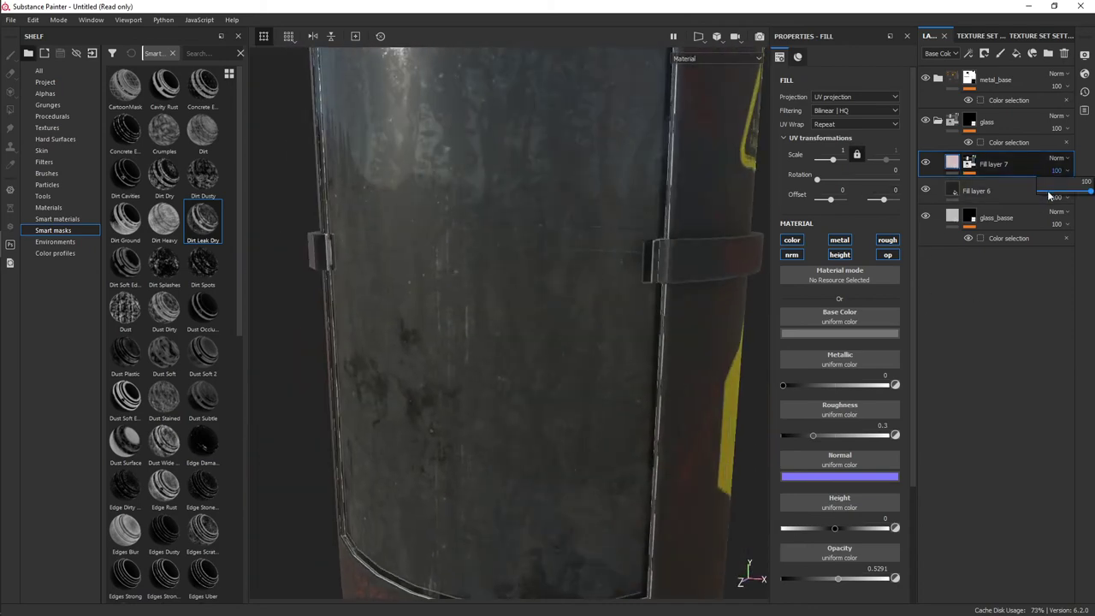
- Set Fill layer 7's layer opacity to 39 and roughness to 0.4974, then add Fill layer 8
left_click_drag(1049, 196, 1042, 197)
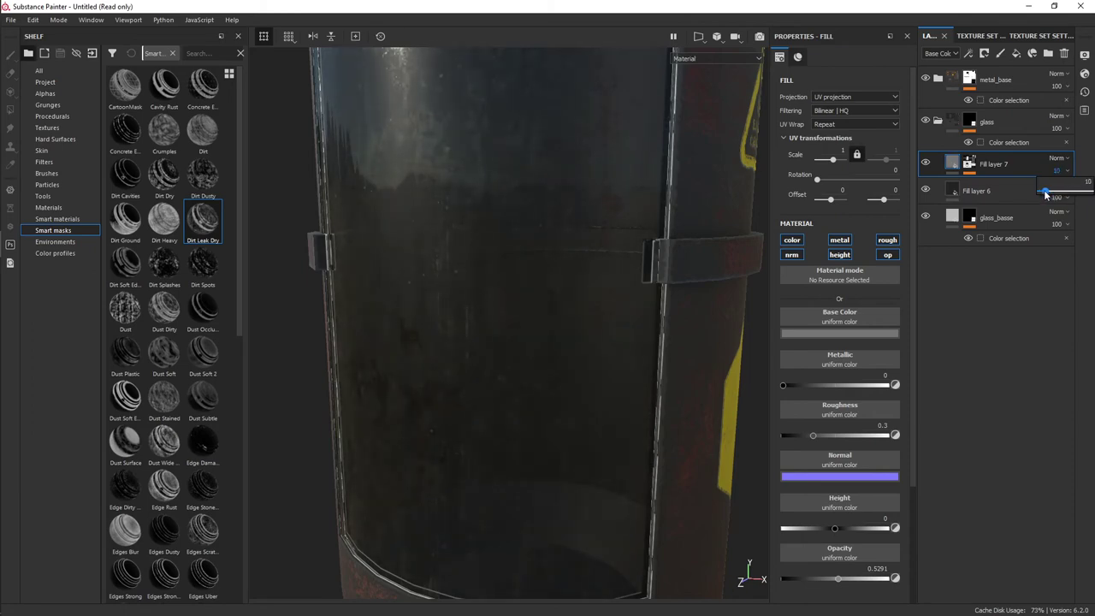
mouse_move(533, 298)
left_mouse_down("alt")
mouse_move(587, 325)
mouse_move(457, 419)
mouse_move(548, 381)
left_mouse_up("alt")
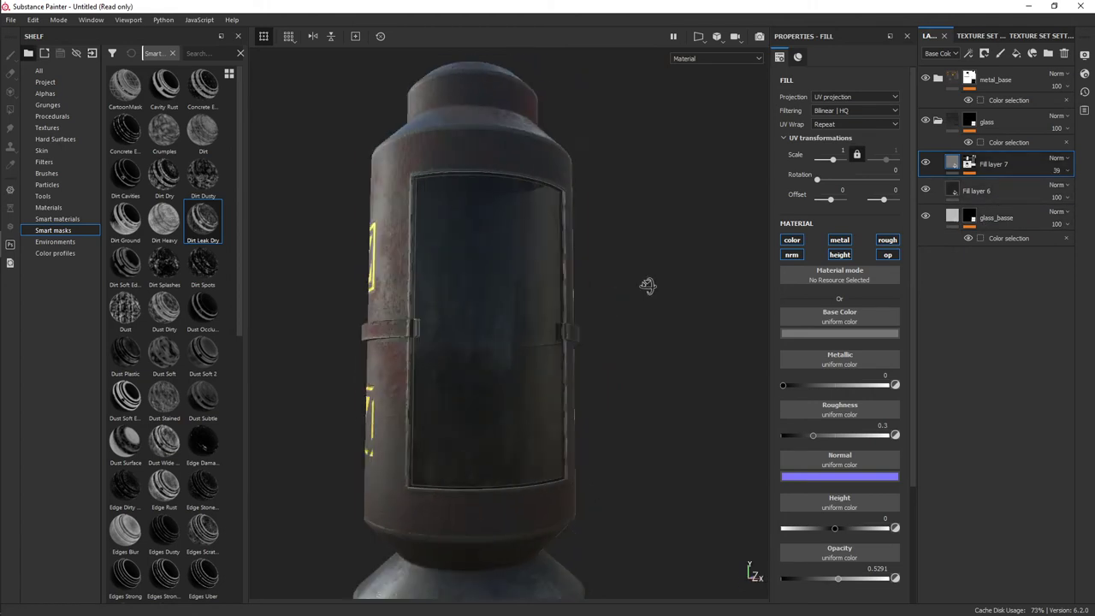
mouse_move(647, 285)
left_mouse_down("alt")
mouse_move(531, 350)
mouse_move(594, 342)
mouse_move(516, 342)
mouse_move(450, 391)
mouse_move(552, 329)
left_mouse_up("alt")
scroll(470, 363, "up", 3)
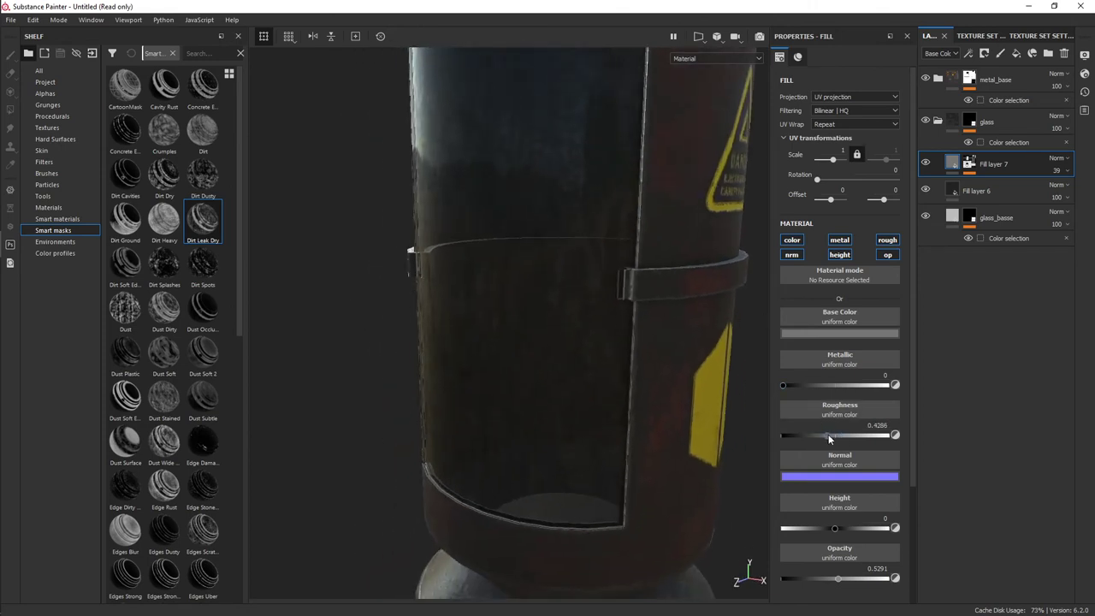
left_click_drag(683, 450, 655, 435, "alt")
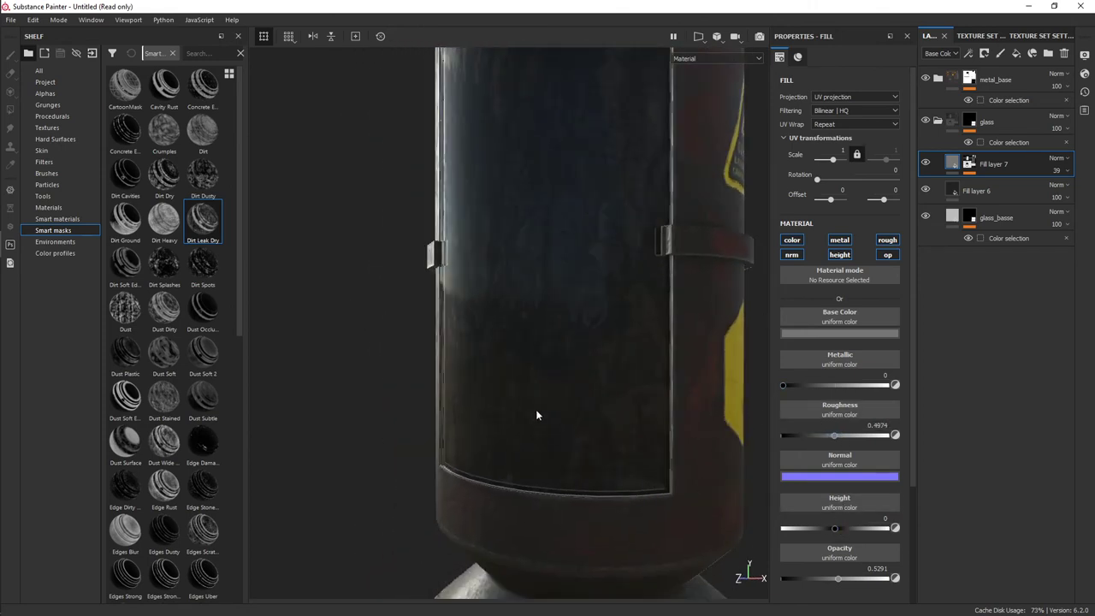
left_click(1016, 53)
- Apply the Edge Dirty Cracks smart mask to Fill layer 8 and remove its scratch texture
scroll(141, 256, "down", 5)
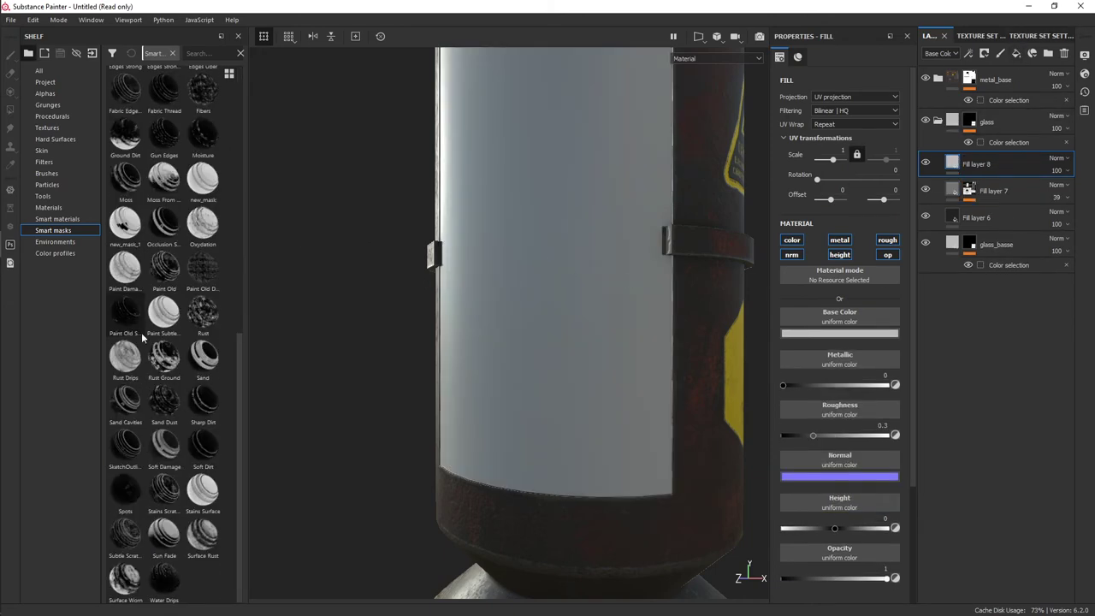
scroll(165, 532, "up", 3)
scroll(175, 412, "up", 2)
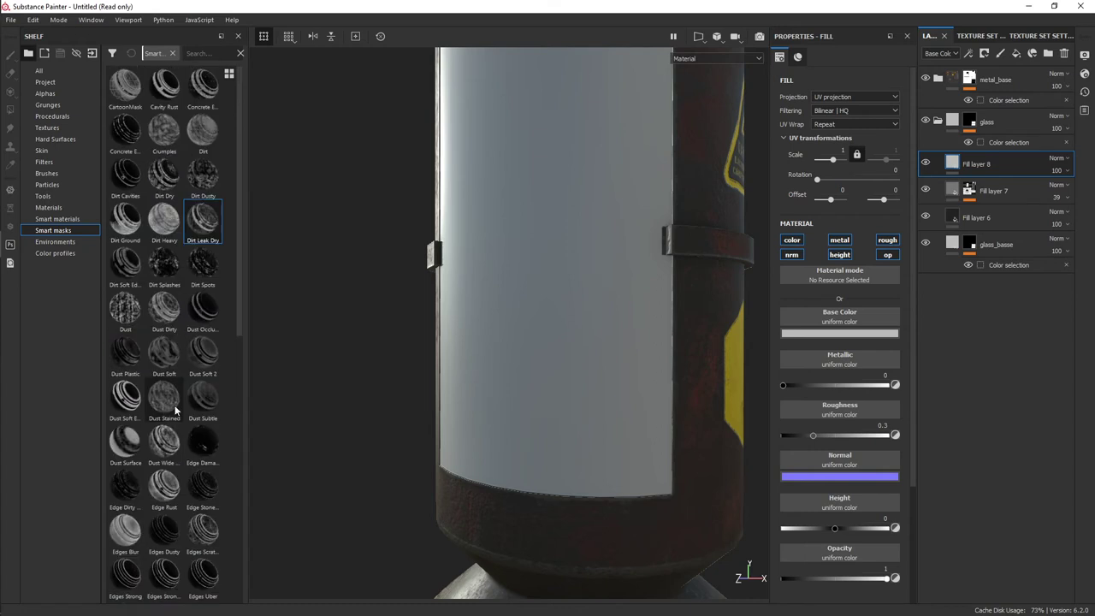
mouse_move(125, 488)
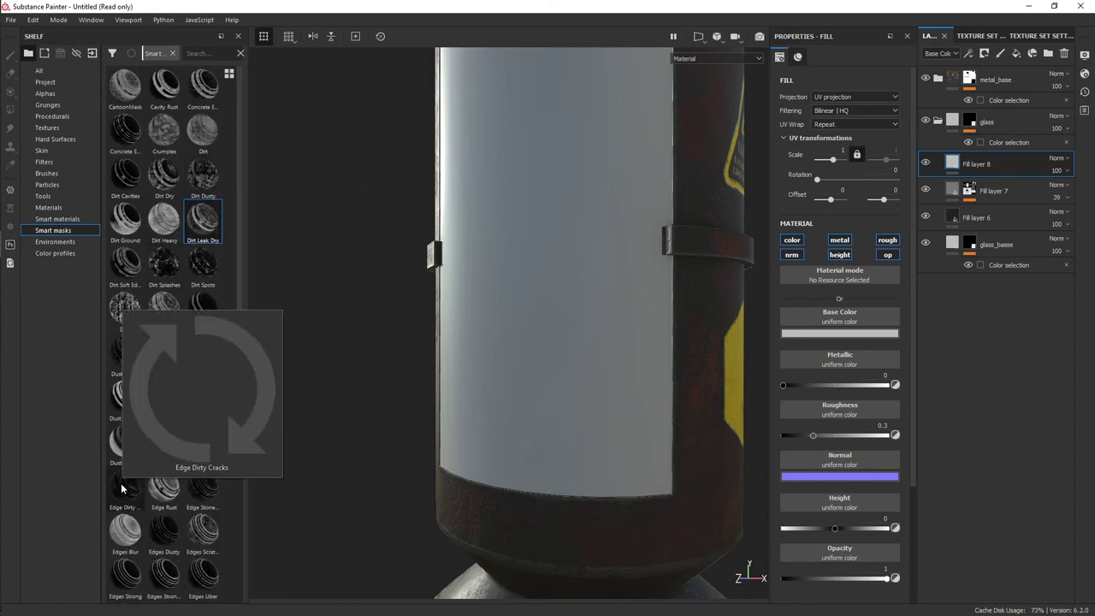
left_click_drag(120, 490, 990, 156)
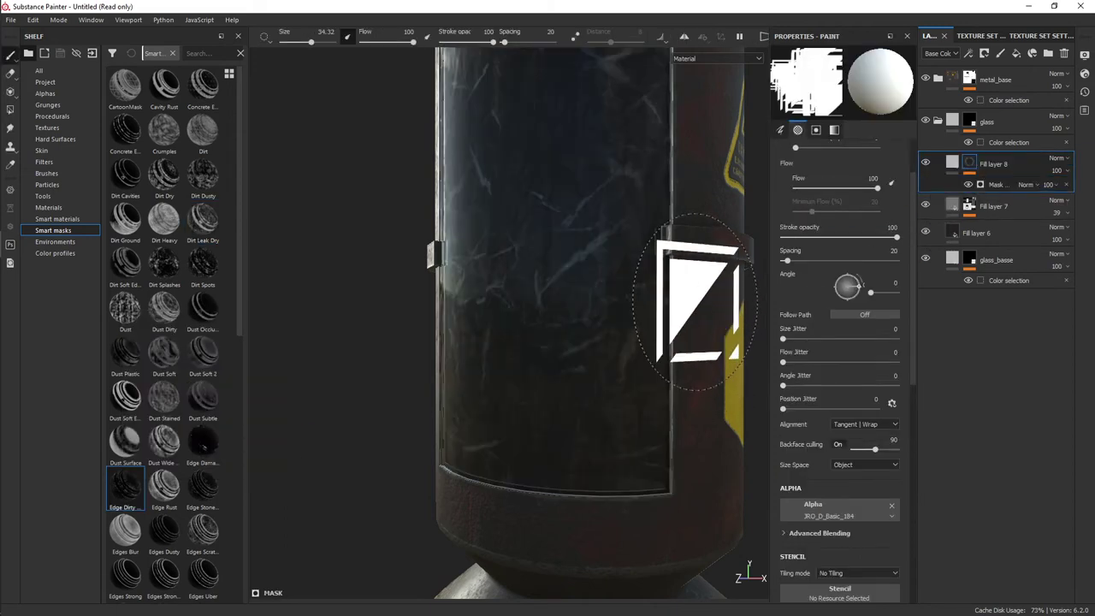
key("f")
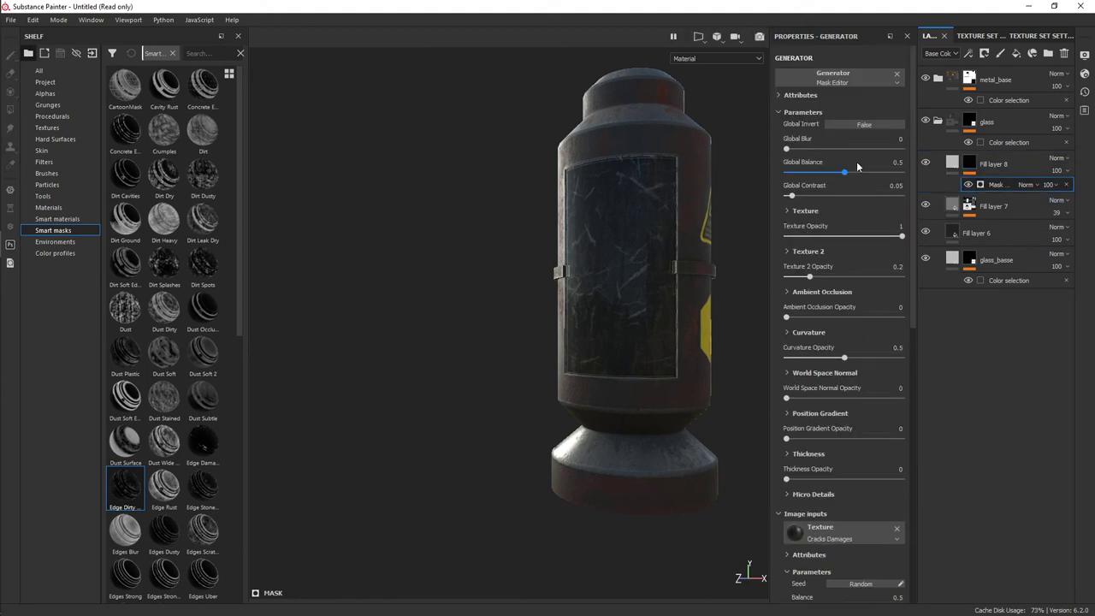
left_click(805, 98)
left_click(805, 99)
left_click_drag(787, 245, 786, 245)
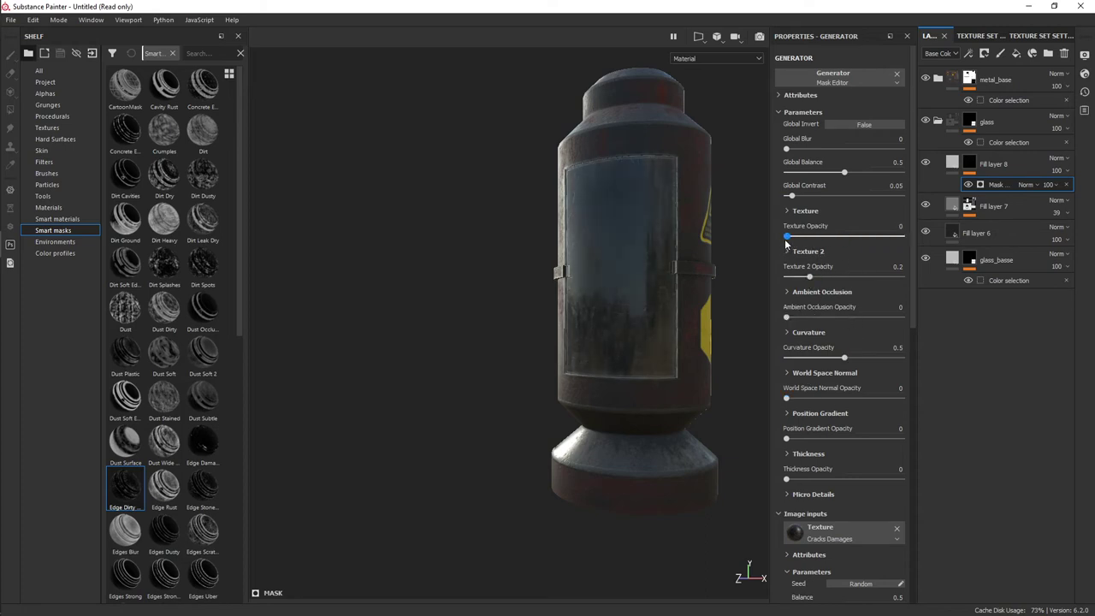
- Set the crack mask's Global Balance to 0.64 and bring its contrast down to 0.13
scroll(640, 225, "up", 3)
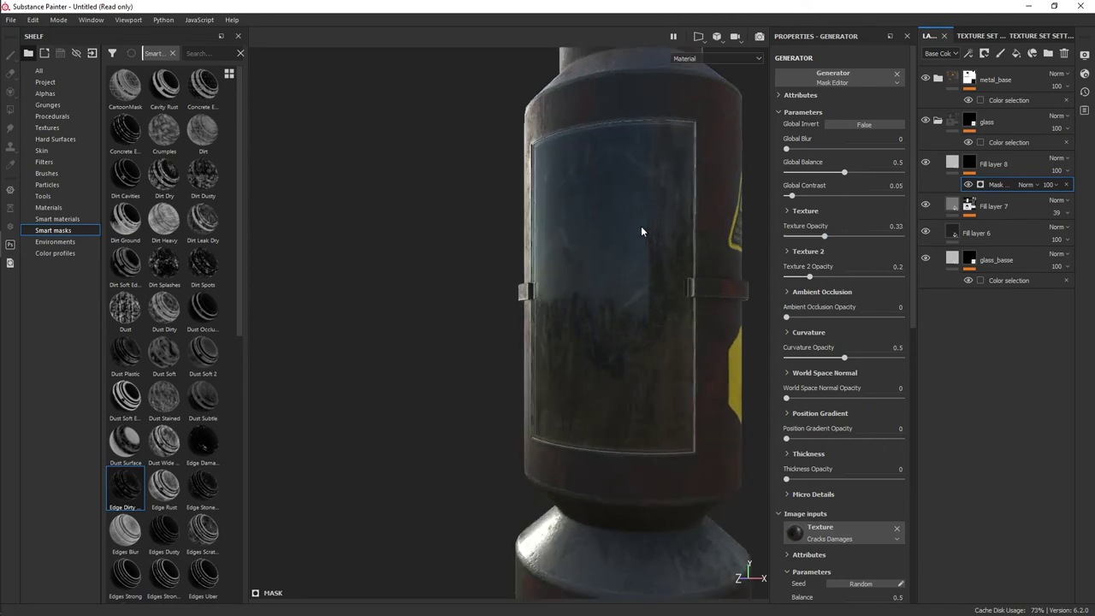
scroll(655, 249, "up", 2)
scroll(723, 234, "up", 2)
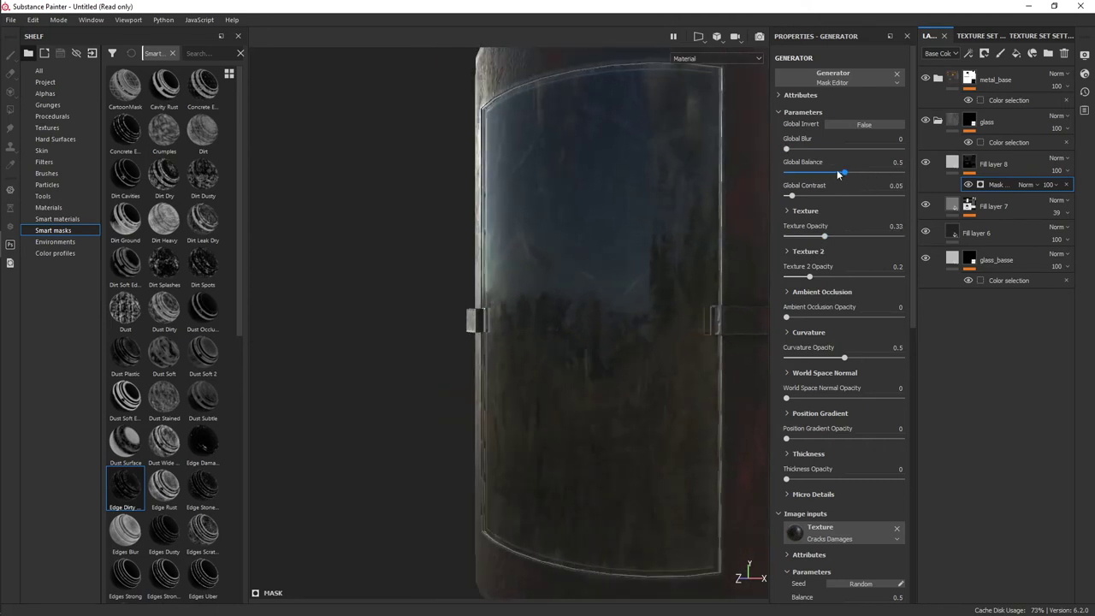
mouse_move(838, 173)
left_mouse_down()
mouse_move(822, 174)
mouse_move(879, 179)
mouse_move(860, 179)
left_mouse_up()
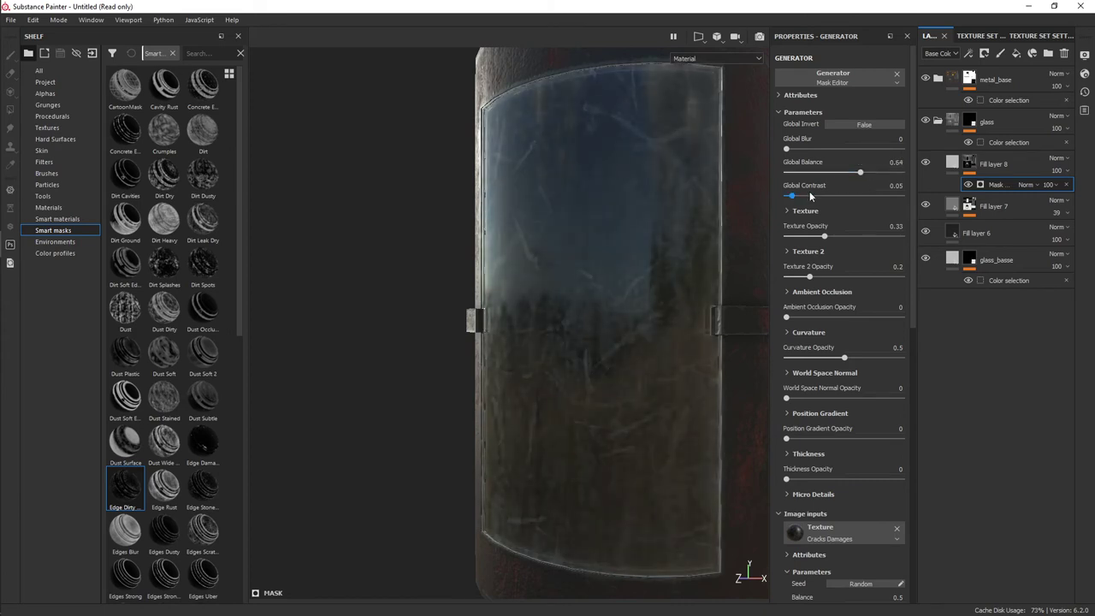
left_click(866, 198)
left_click(802, 196)
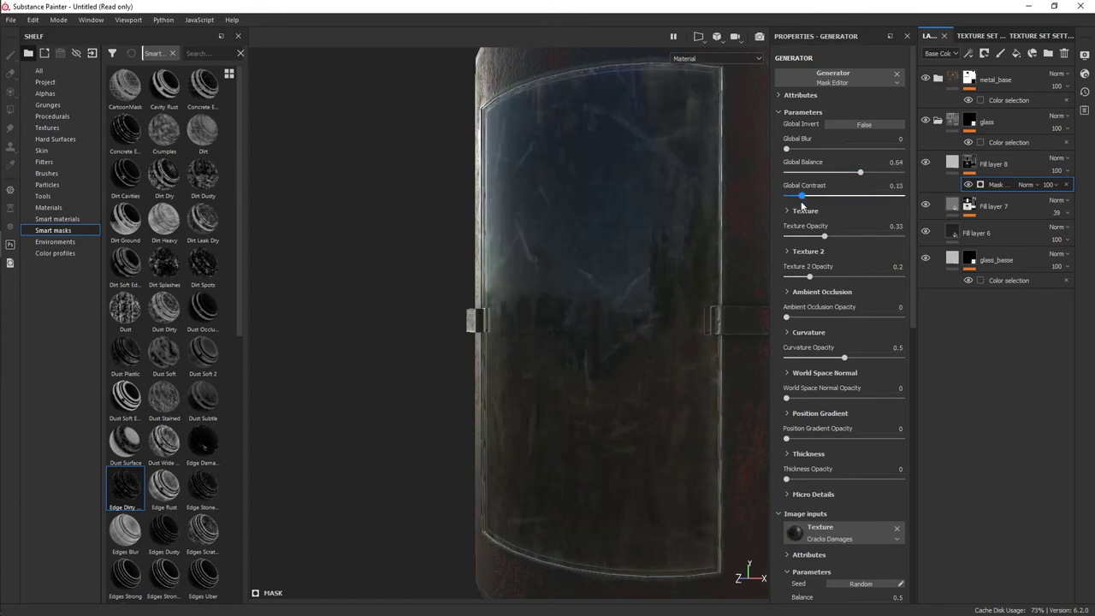
mouse_move(823, 236)
left_mouse_down()
mouse_move(791, 236)
mouse_move(878, 237)
left_mouse_up()
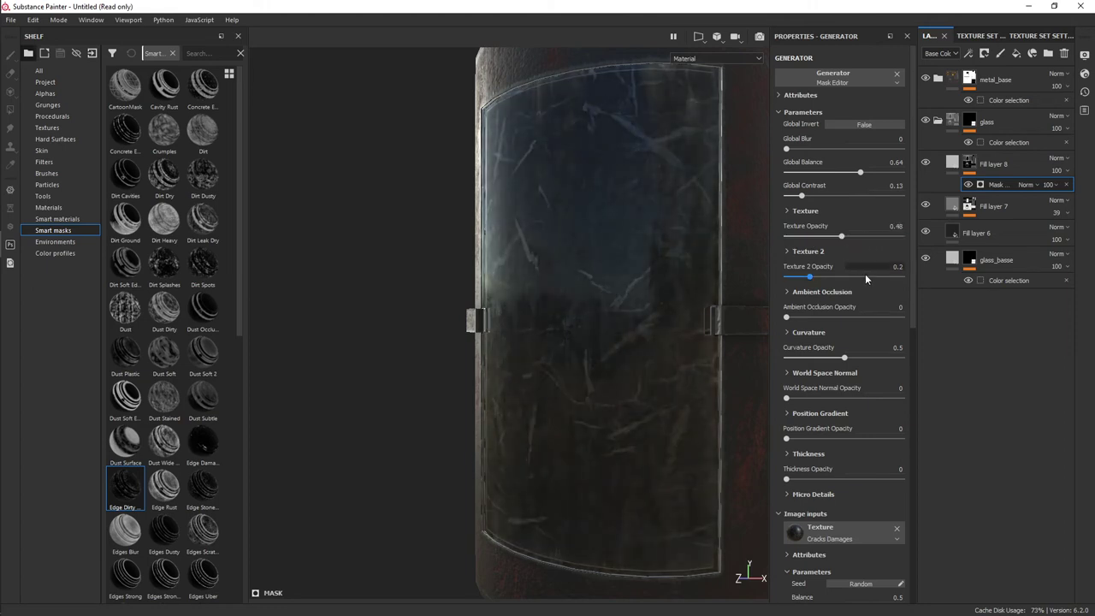
- Tune the cracks: Big Scale adjusted, Big Cracks 0.85, Small Scale raised to 0.76
scroll(815, 346, "down", 3)
scroll(814, 346, "down", 3)
scroll(814, 346, "down", 2)
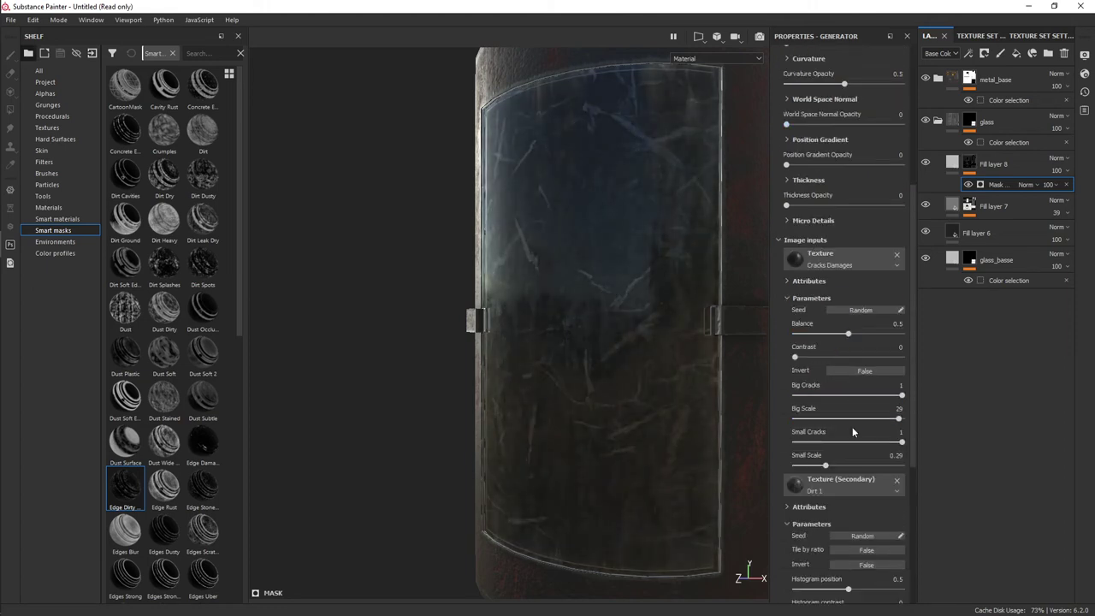
mouse_move(869, 421)
left_mouse_down()
mouse_move(828, 430)
mouse_move(910, 430)
left_mouse_up()
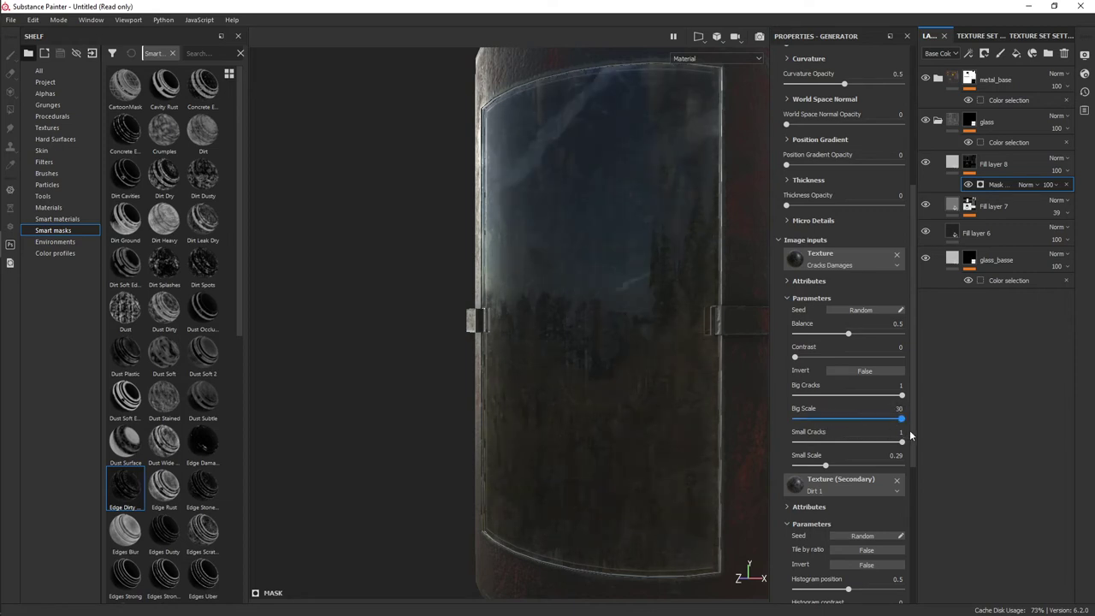
left_click_drag(849, 399, 812, 401)
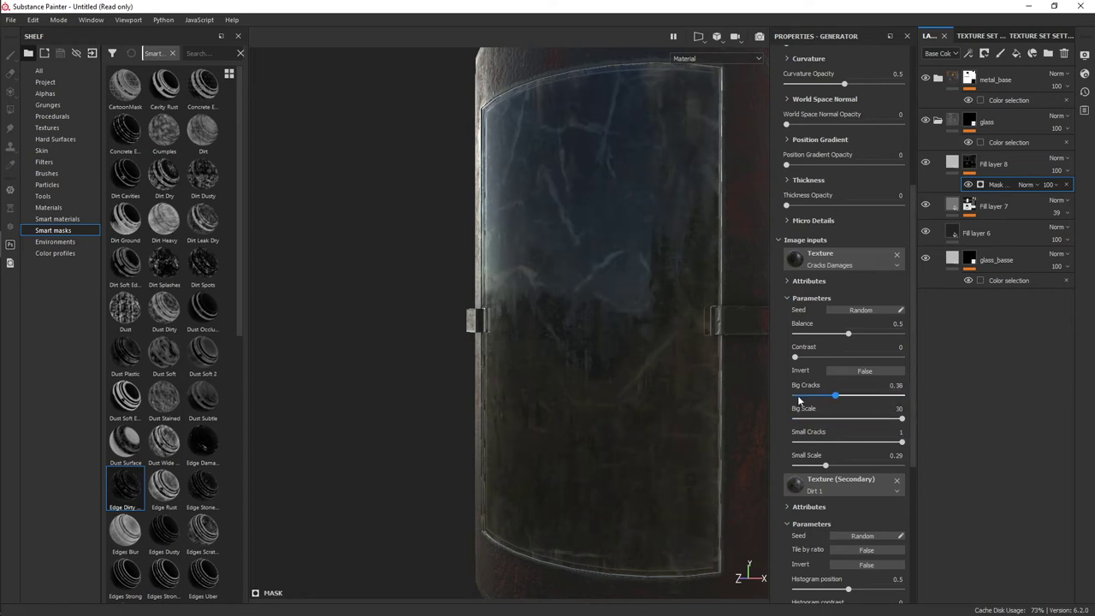
left_click_drag(882, 405, 886, 403)
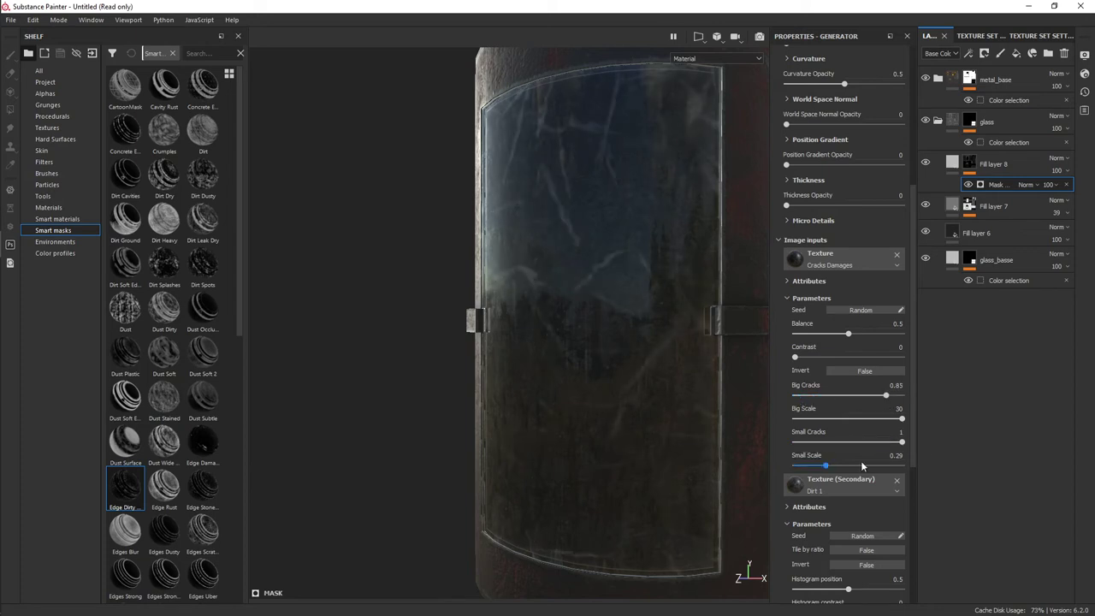
left_click_drag(801, 467, 875, 466)
scroll(591, 290, "down", 3)
left_click_drag(591, 290, 586, 318, "alt")
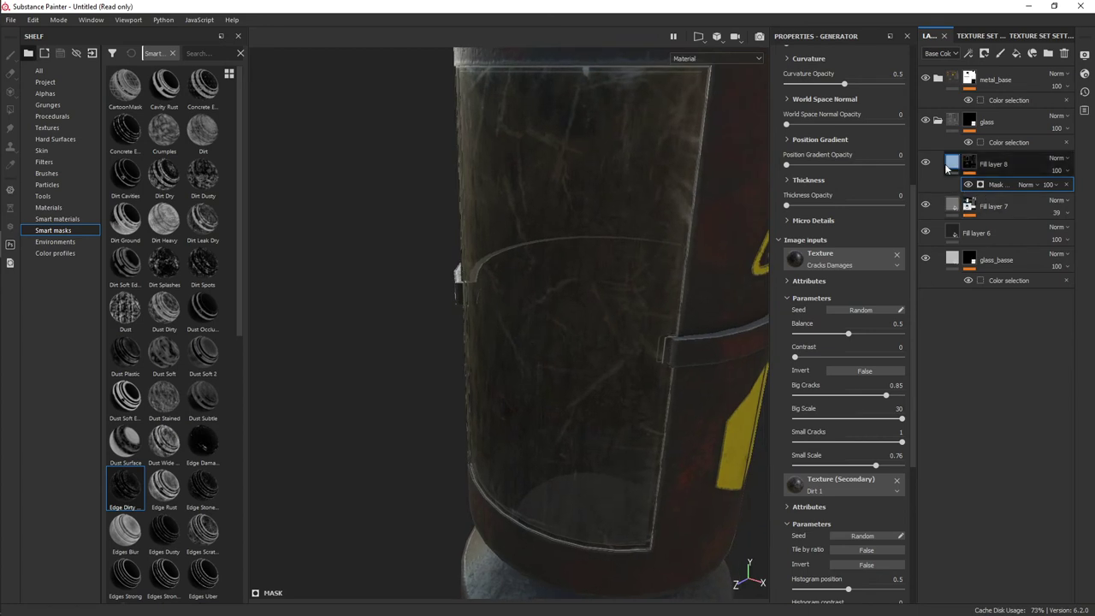
- Limit Fill layer 8 to the color and opacity channels with opacity about 0.2963
left_click(958, 170)
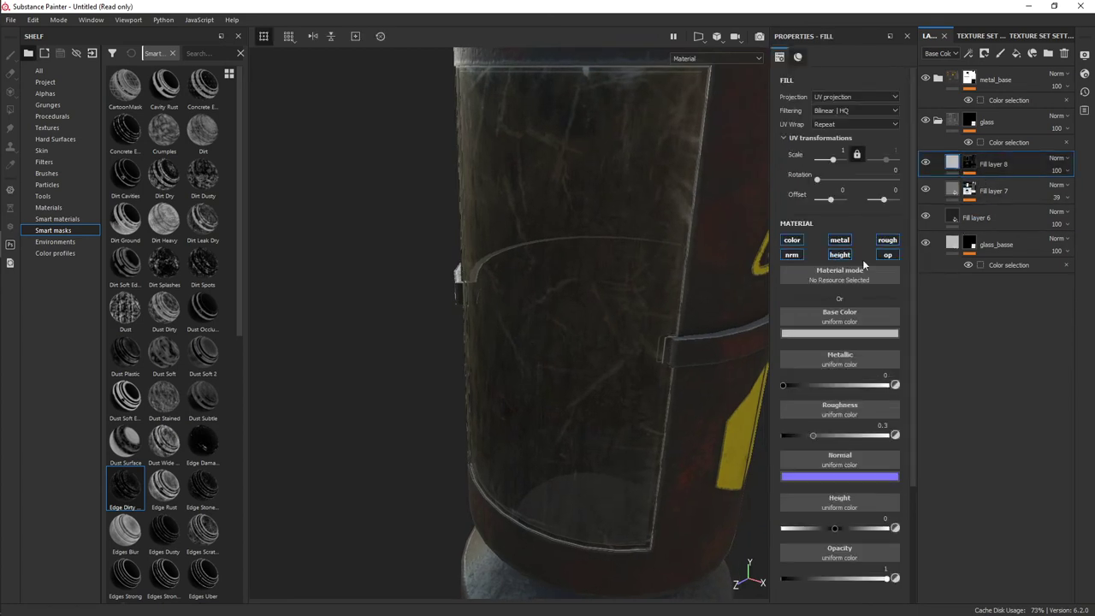
left_click(885, 256)
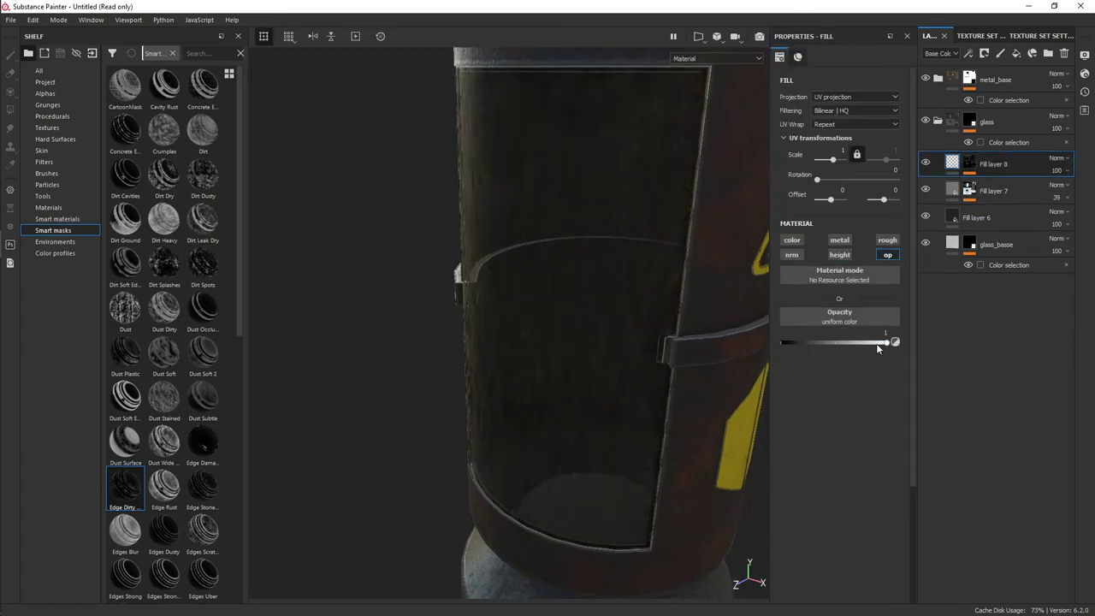
left_click_drag(827, 359, 820, 360)
left_click(792, 240)
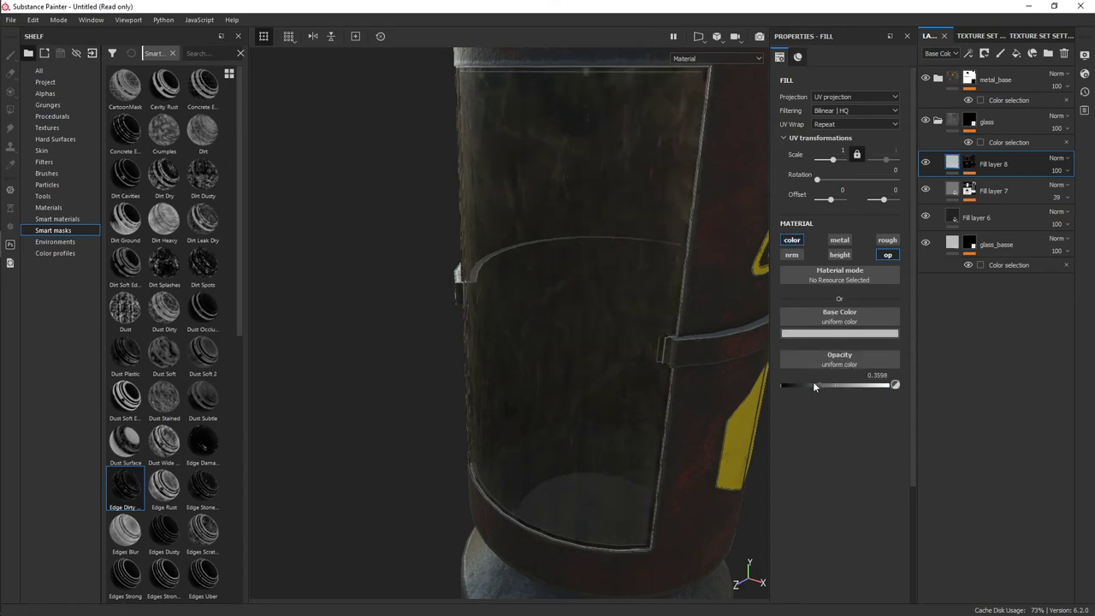
mouse_move(817, 386)
left_mouse_down()
mouse_move(557, 371)
mouse_move(579, 312)
mouse_move(642, 303)
left_mouse_up()
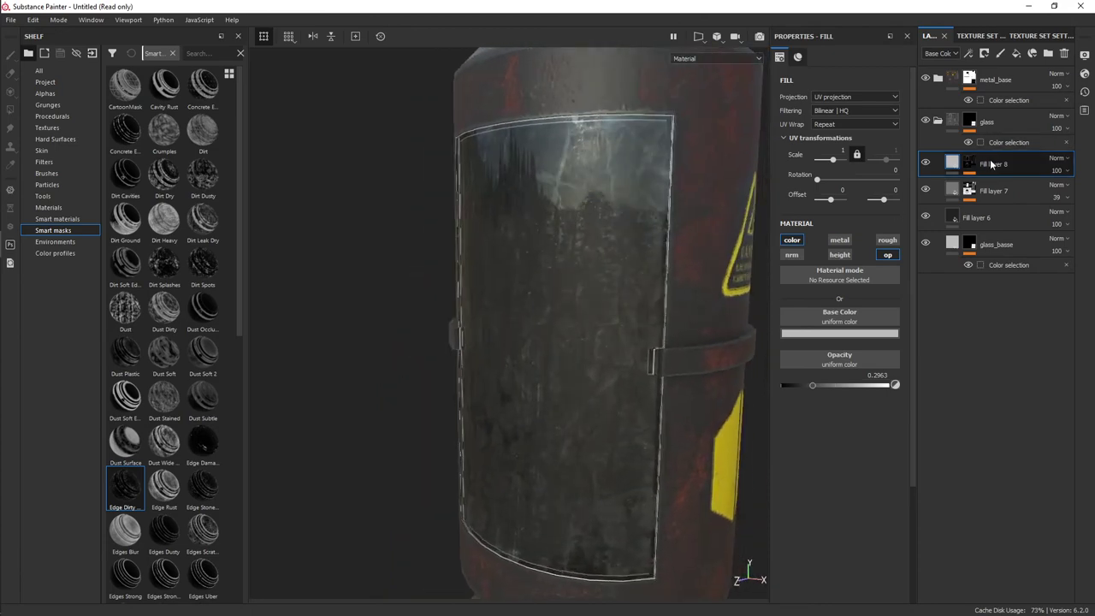
- Add Fill layer 9 with a black mask and test the Broken Glass particle brush on the glass
left_click(1017, 53)
right_click(1005, 157)
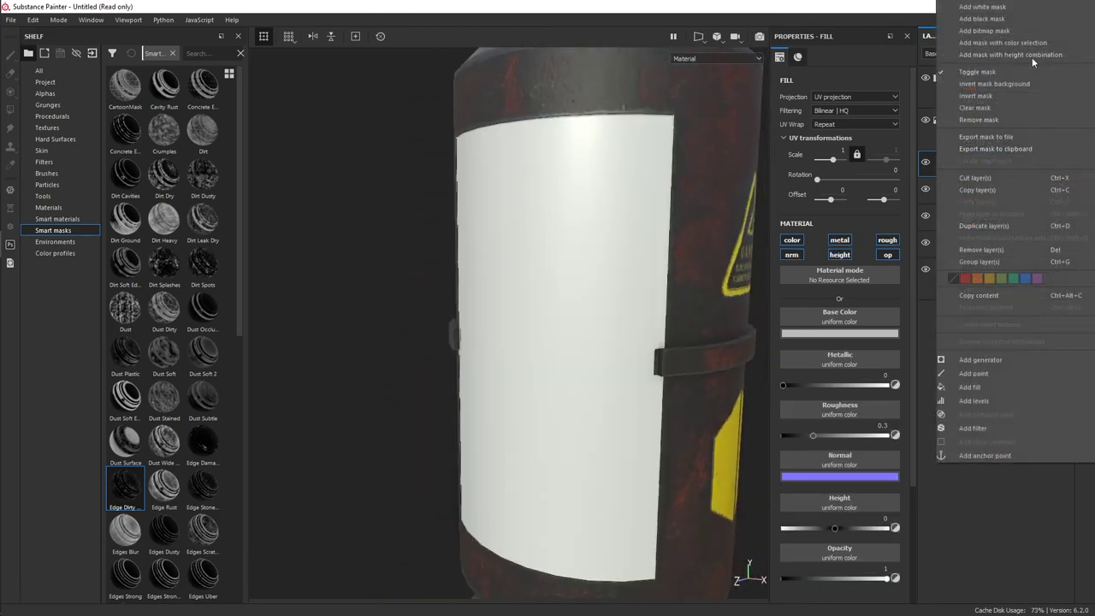
left_click(983, 18)
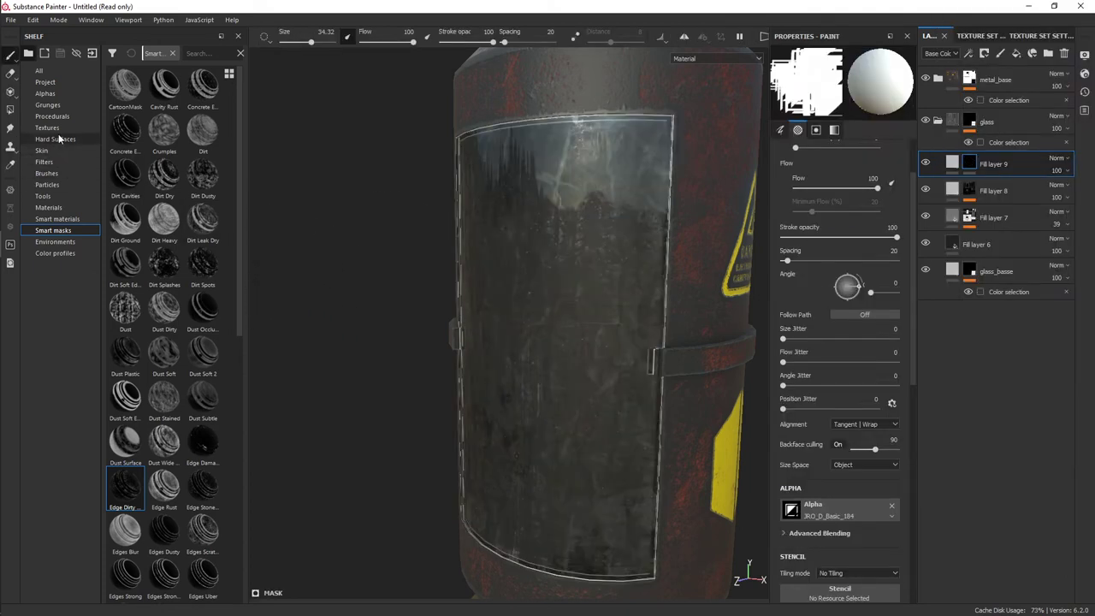
left_click(51, 185)
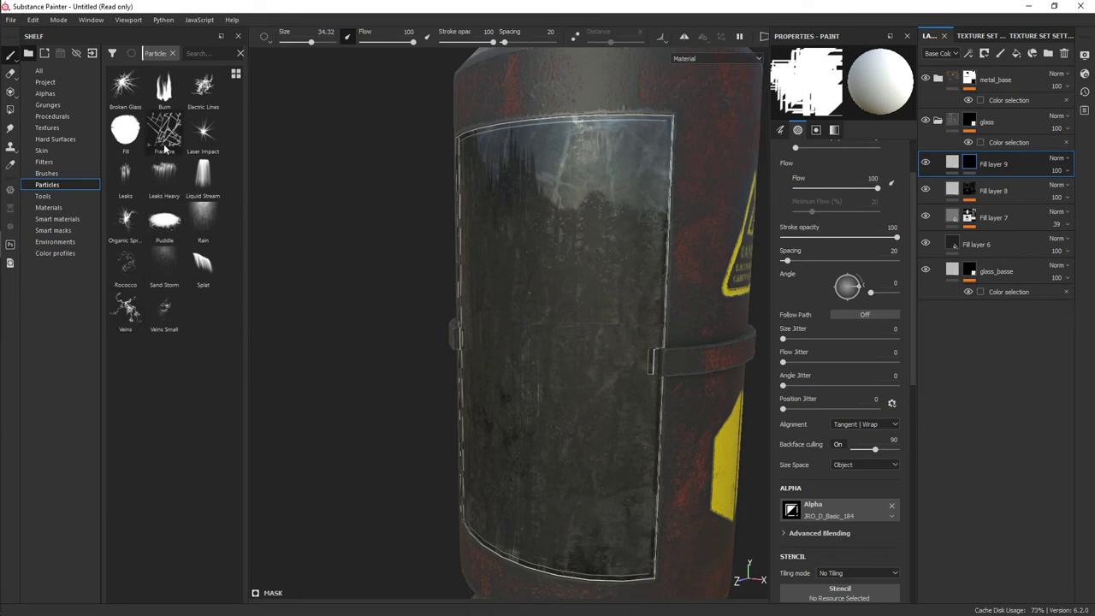
left_click(125, 86)
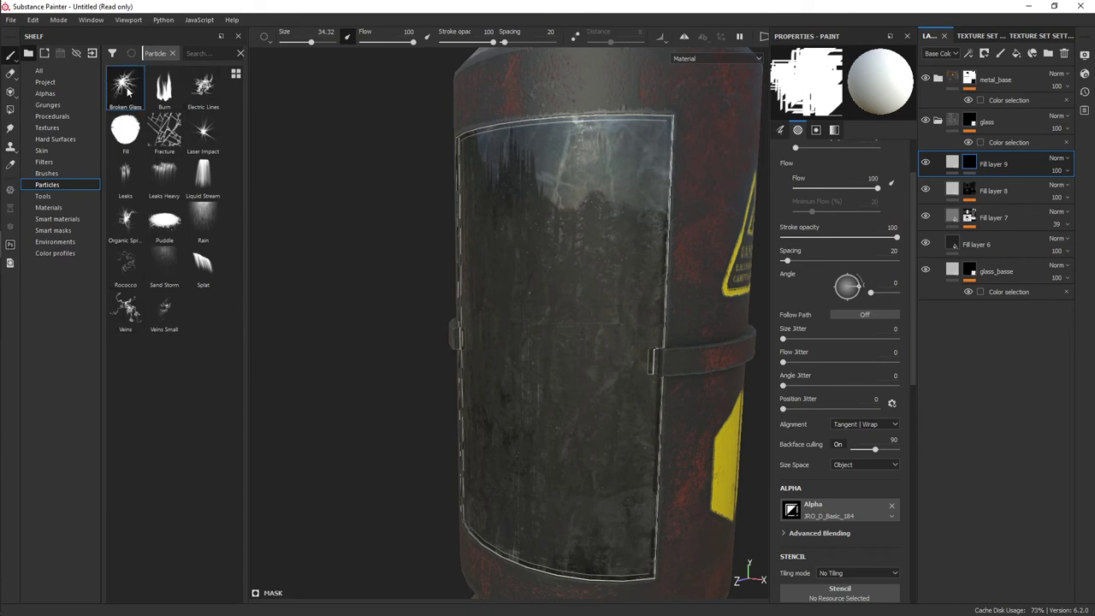
left_click(618, 168)
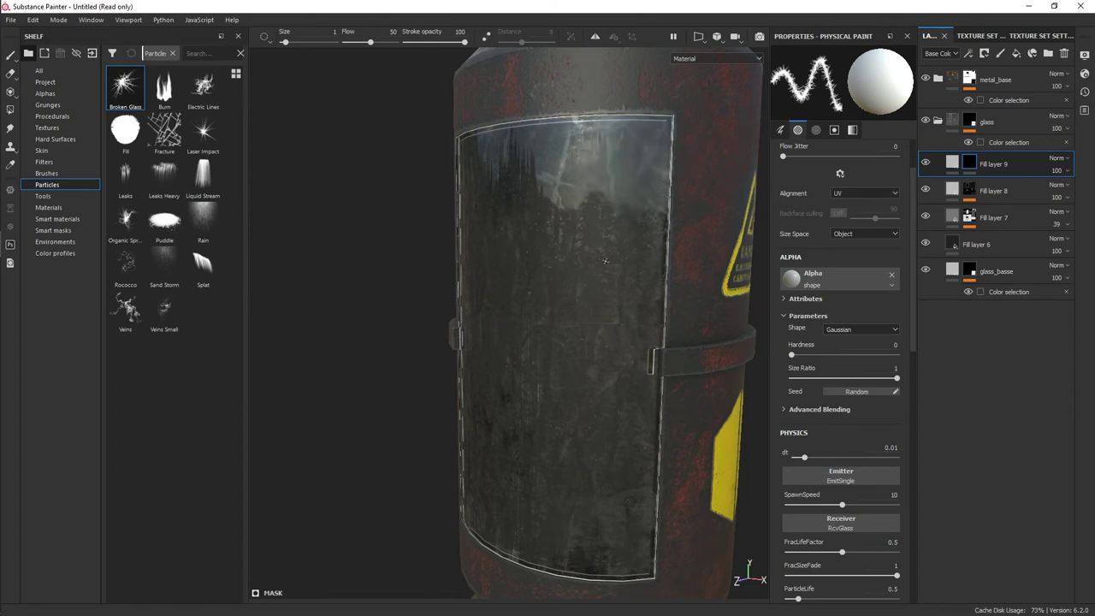
- Tune Broken Glass: fracture life factor 0.99, lower size fade, life about 3.8, faster speed, wider spawn radius
mouse_move(646, 223)
left_mouse_down("alt")
mouse_move(579, 251)
mouse_move(637, 157)
left_mouse_up("alt")
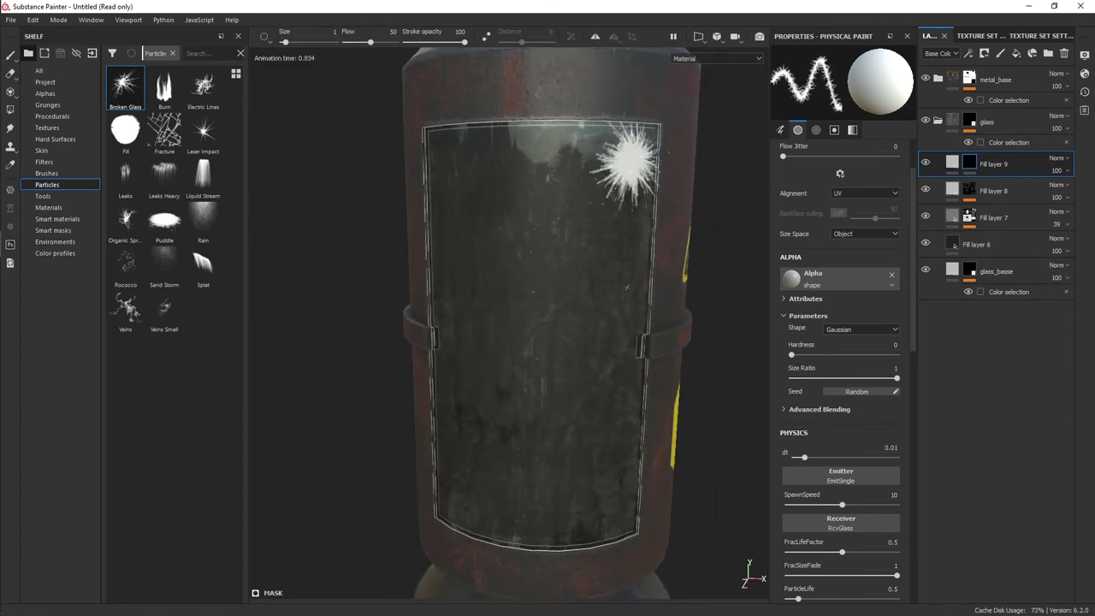
scroll(823, 432, "down", 3)
scroll(825, 420, "down", 2)
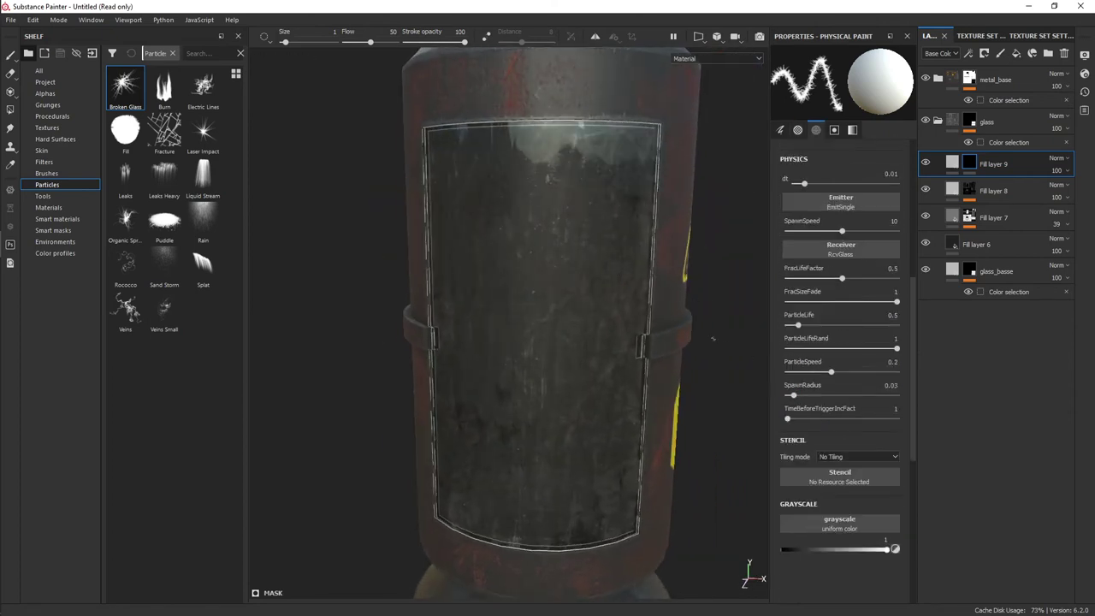
mouse_move(709, 337)
left_mouse_down("alt")
mouse_move(643, 350)
mouse_move(655, 321)
left_mouse_up("alt")
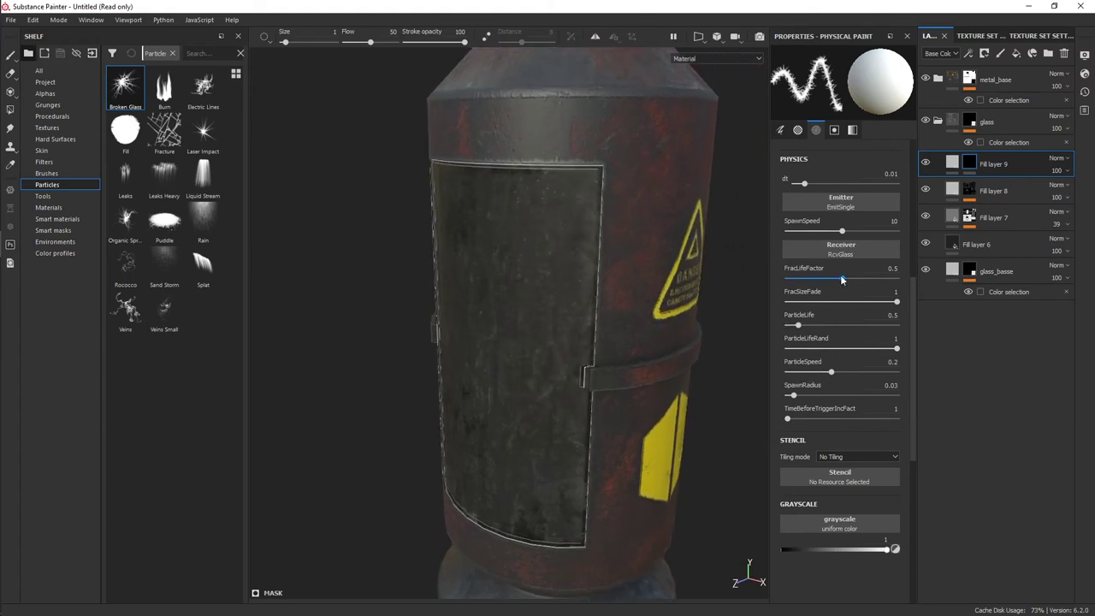
left_click_drag(840, 278, 894, 276)
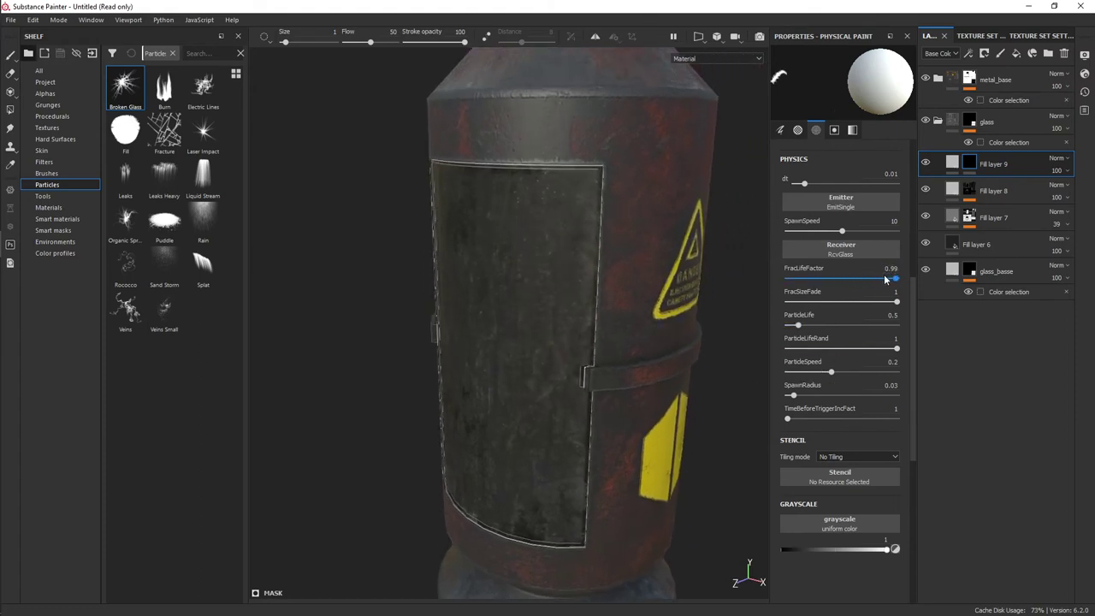
left_click_drag(820, 303, 789, 304)
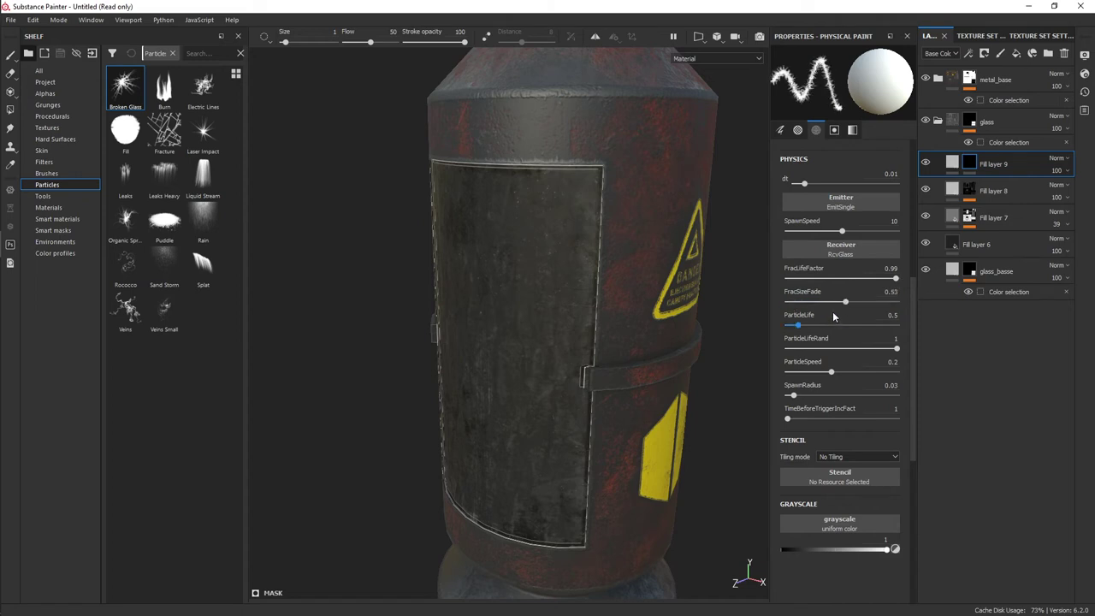
left_click_drag(798, 326, 871, 326)
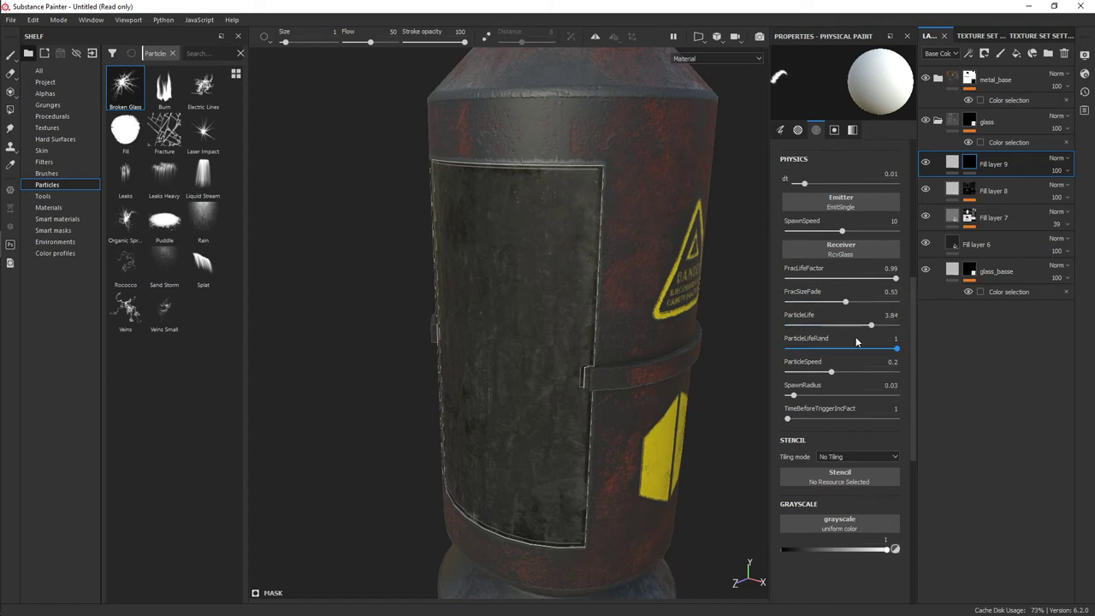
left_click_drag(832, 372, 845, 372)
left_click_drag(793, 394, 827, 395)
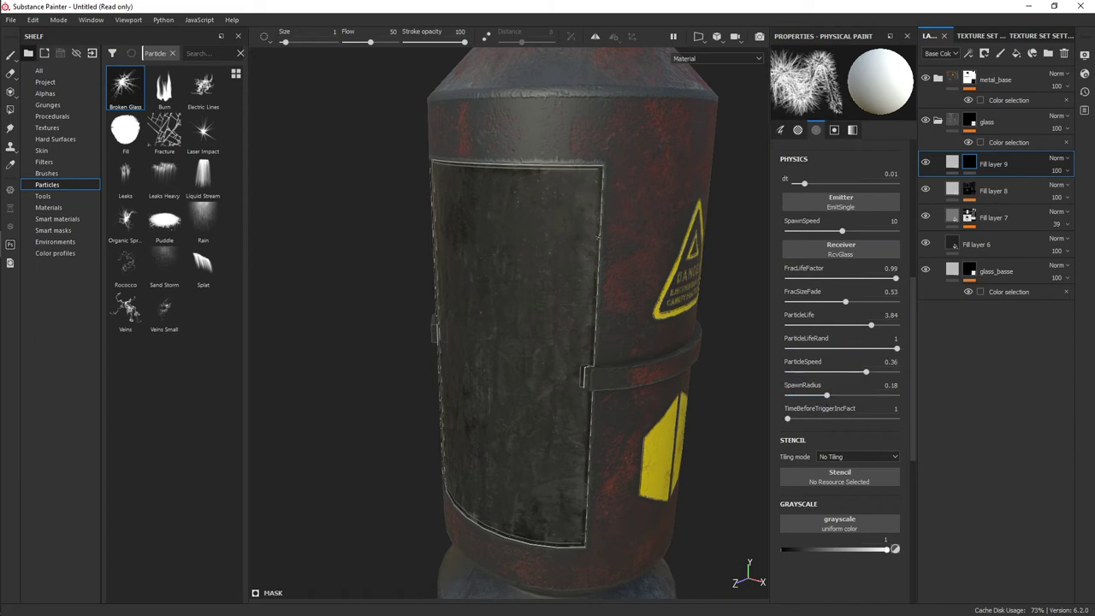
- Paint a broken-glass crack burst on the glass, settling on a spawn radius of 0
left_click(554, 206)
key("ctrl+z")
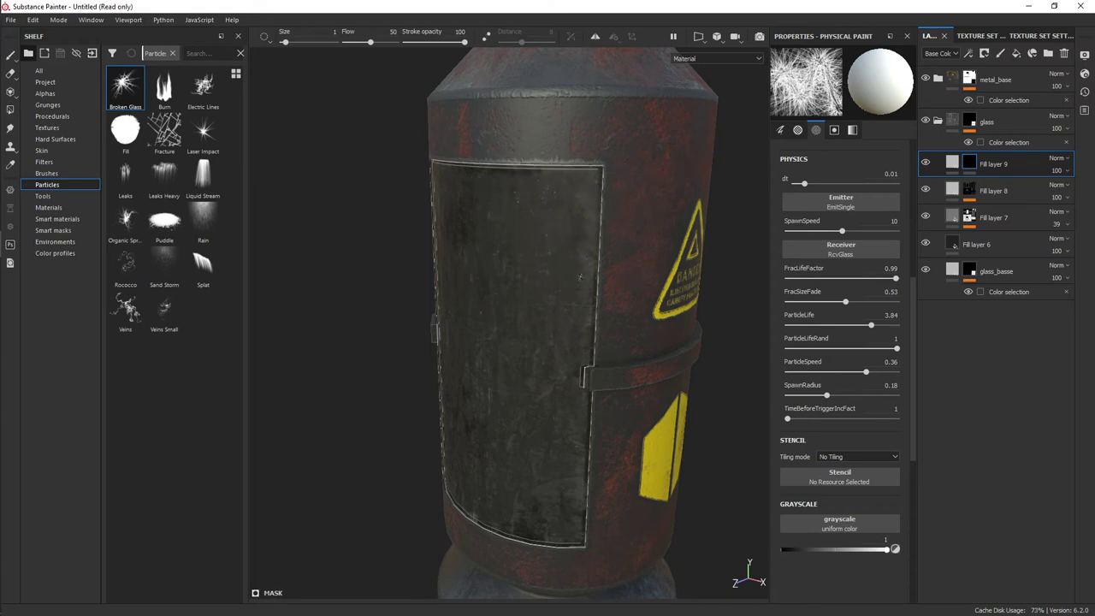
key("ctrl+z")
left_click_drag(830, 395, 797, 399)
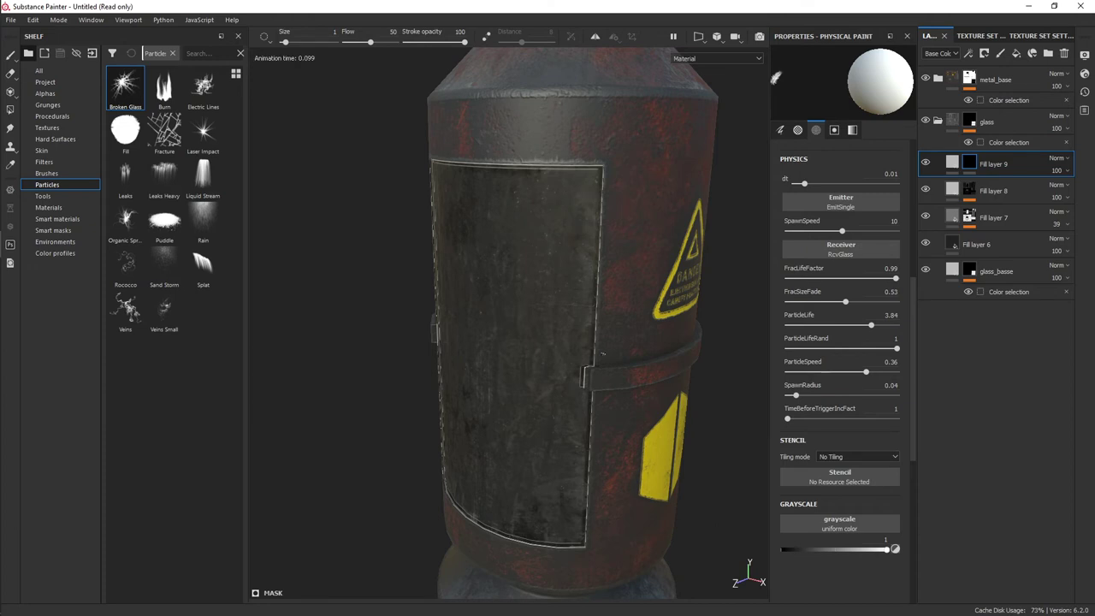
key("ctrl+z")
left_click_drag(796, 395, 788, 395)
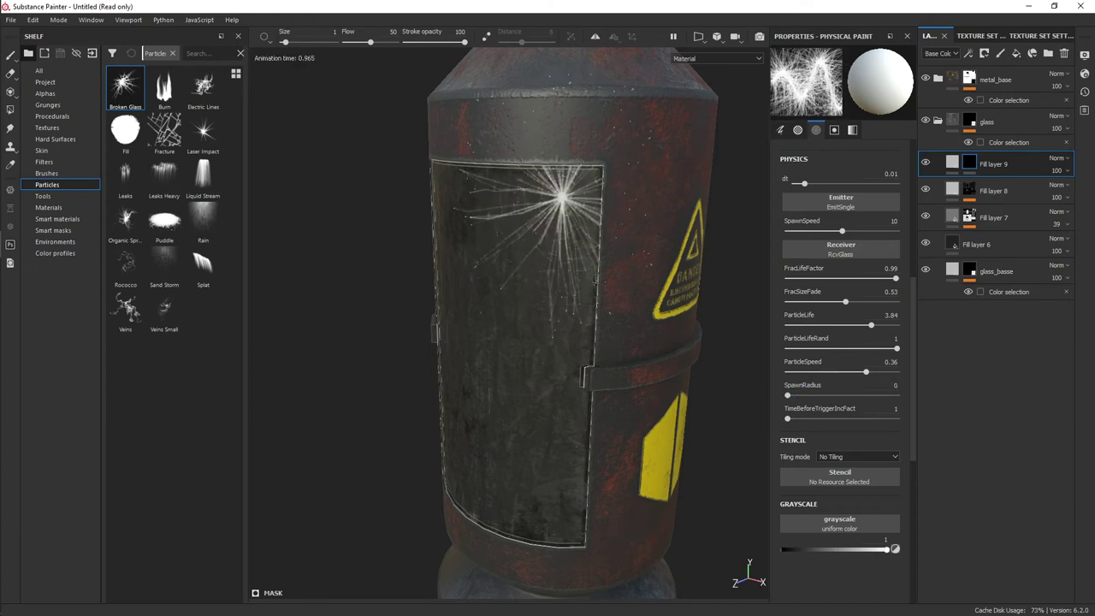
- Orbit around the tube to inspect the cracked glass door
left_click_drag(538, 268, 569, 277, "alt")
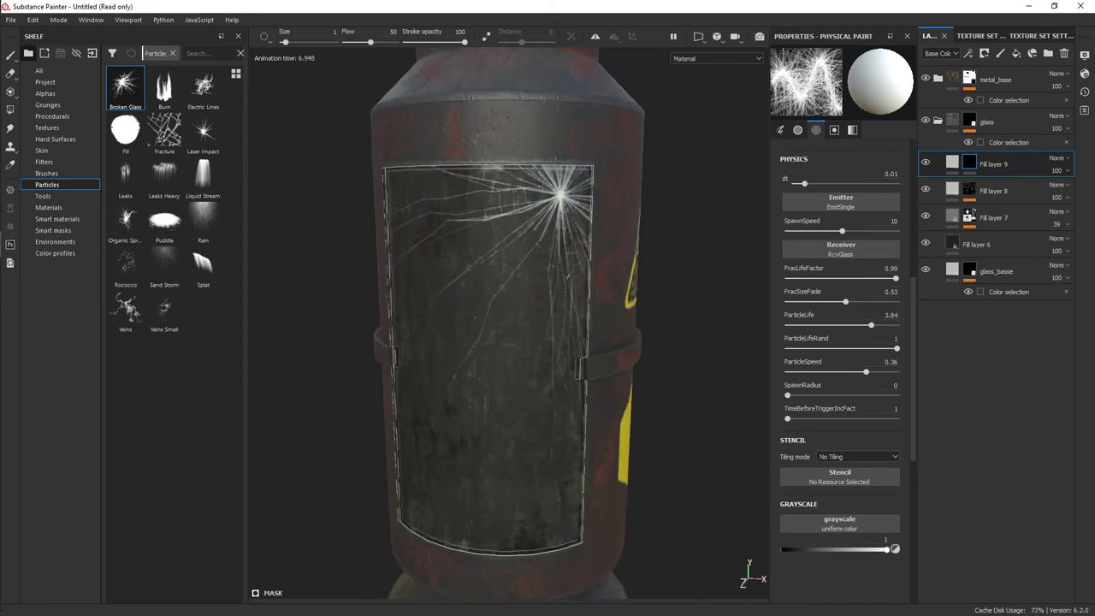
left_click_drag(560, 197, 599, 201, "alt")
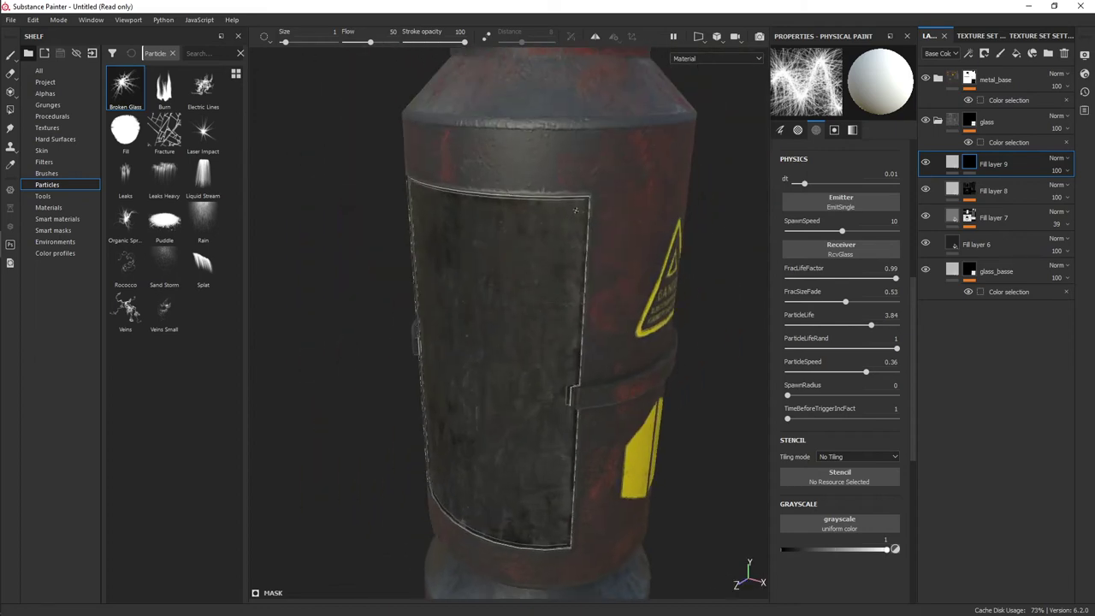
mouse_move(544, 273)
left_mouse_down("alt")
mouse_move(509, 322)
mouse_move(357, 356)
mouse_move(410, 318)
left_mouse_up("alt")
scroll(411, 318, "up", 5)
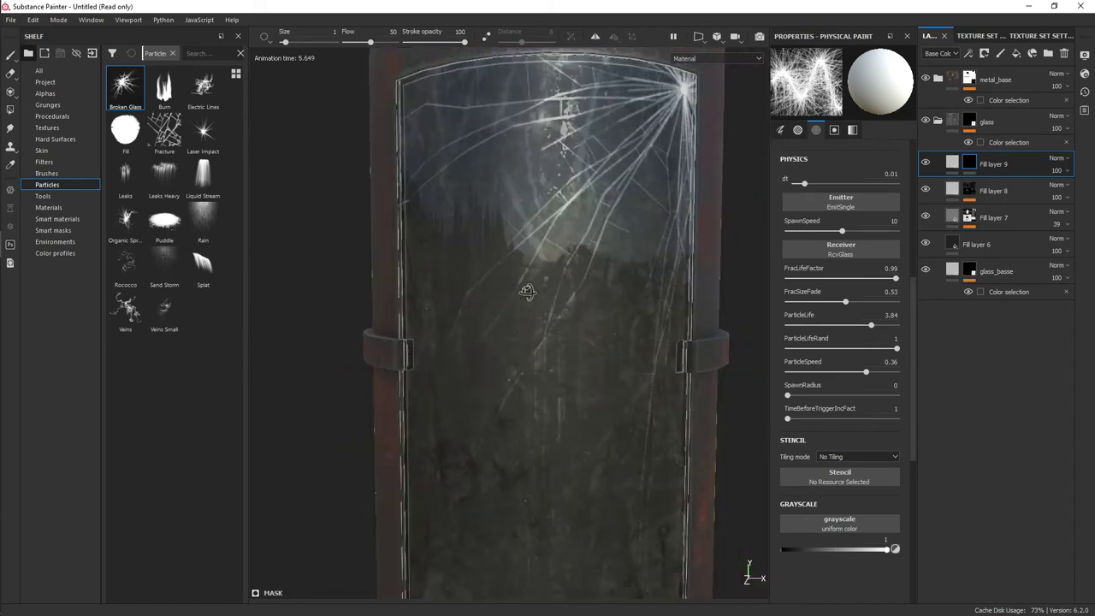
left_click_drag(414, 387, 547, 325, "alt")
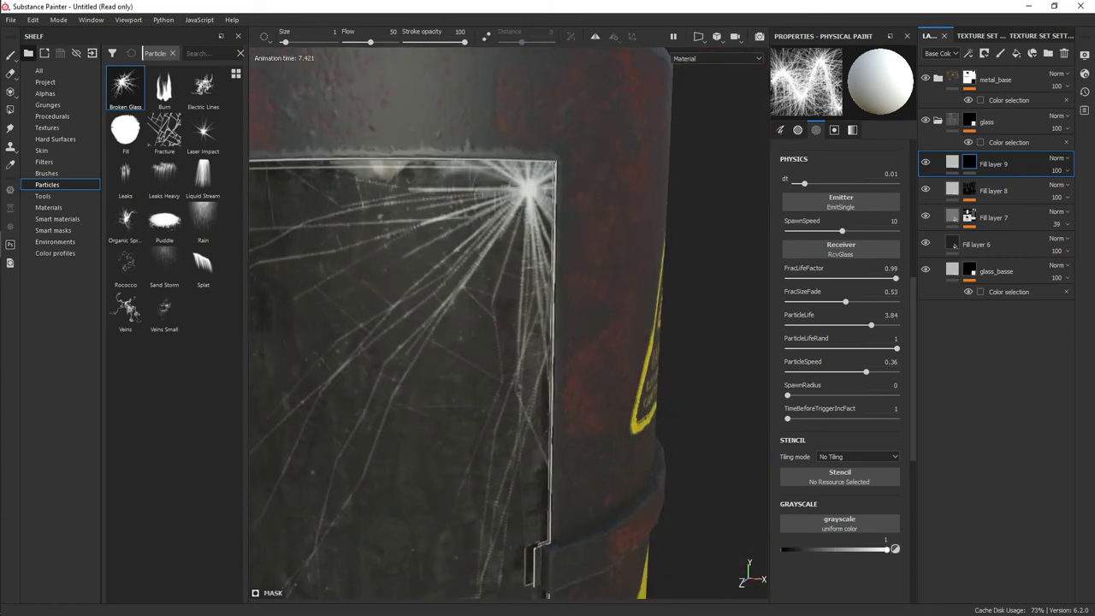
- Enable color, opacity and metal on Fill layer 9, with opacity 1 and metallic 0
left_click(951, 164)
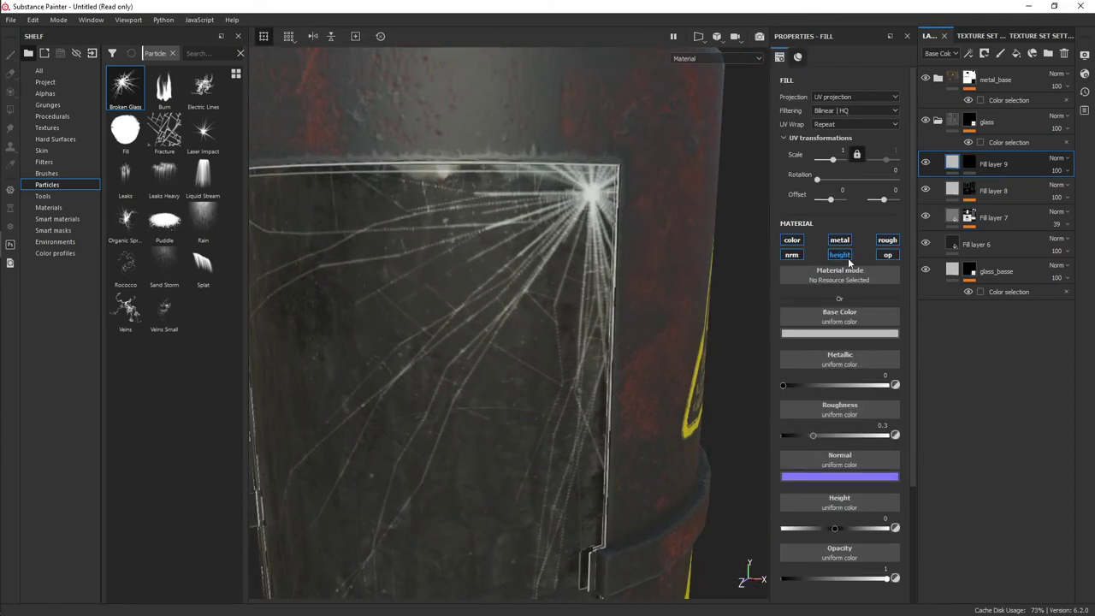
left_click(887, 254, "ctrl")
left_click(792, 244)
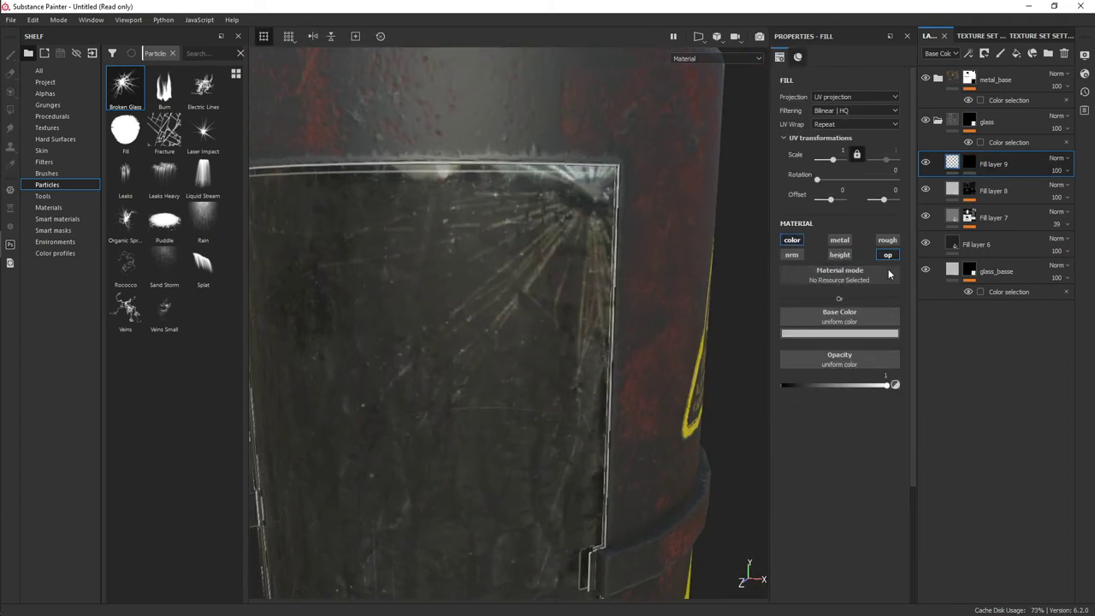
left_click_drag(822, 392, 931, 364)
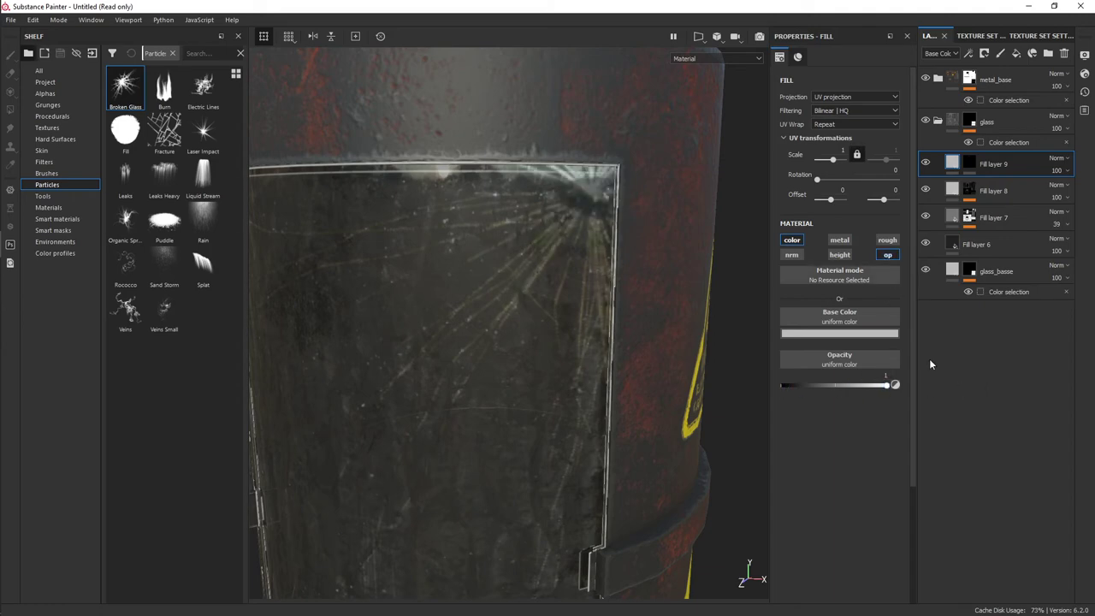
mouse_move(746, 307)
left_mouse_down("alt")
mouse_move(621, 288)
mouse_move(655, 328)
mouse_move(776, 312)
left_mouse_up("alt")
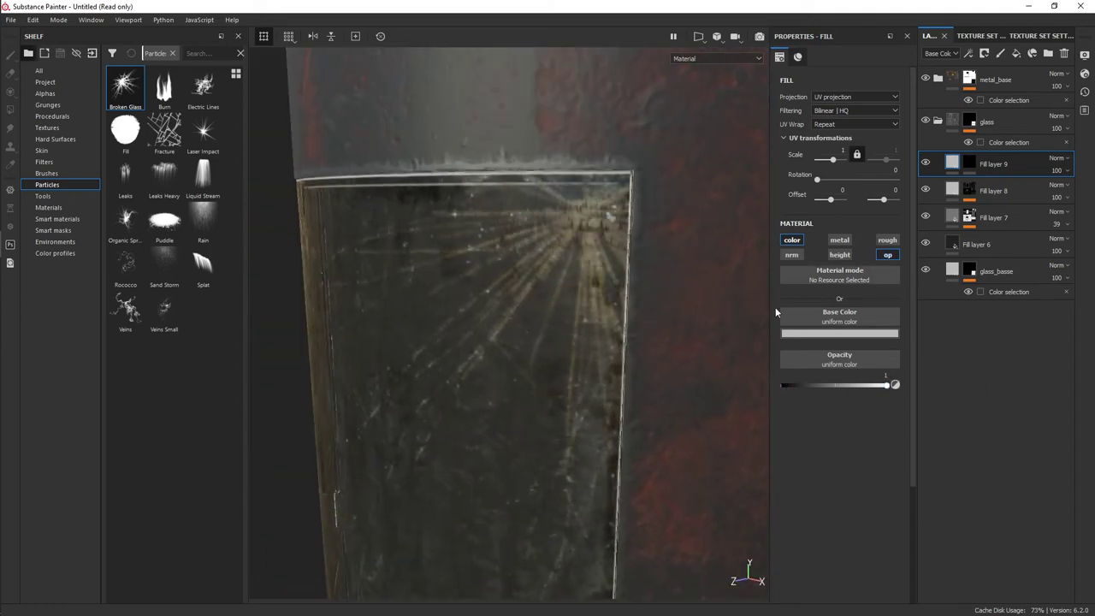
left_click(845, 241)
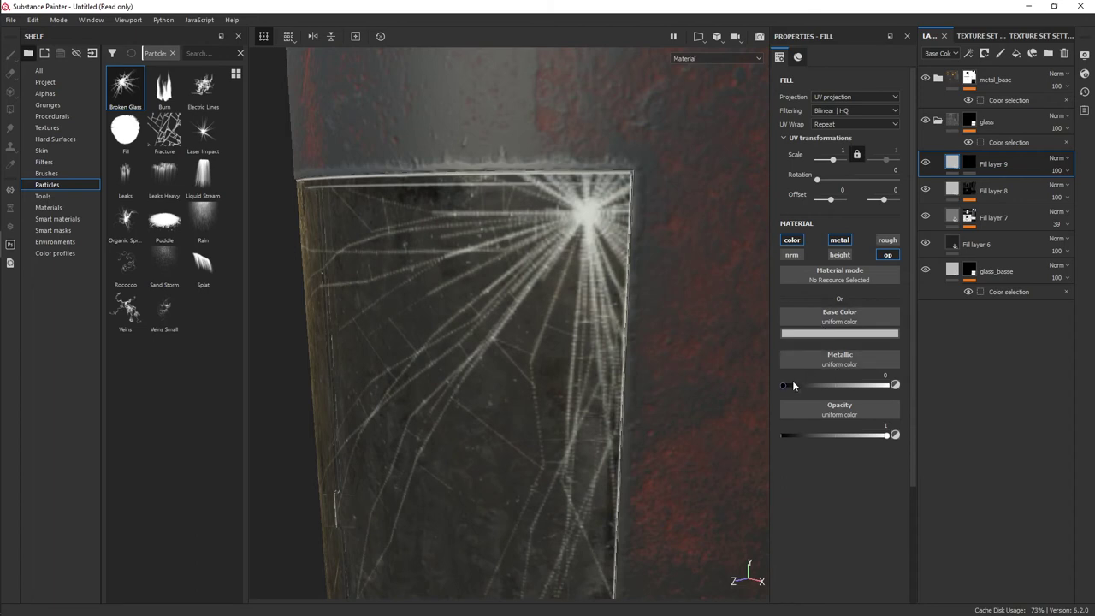
mouse_move(792, 383)
left_mouse_down()
mouse_move(889, 387)
mouse_move(780, 384)
left_mouse_up()
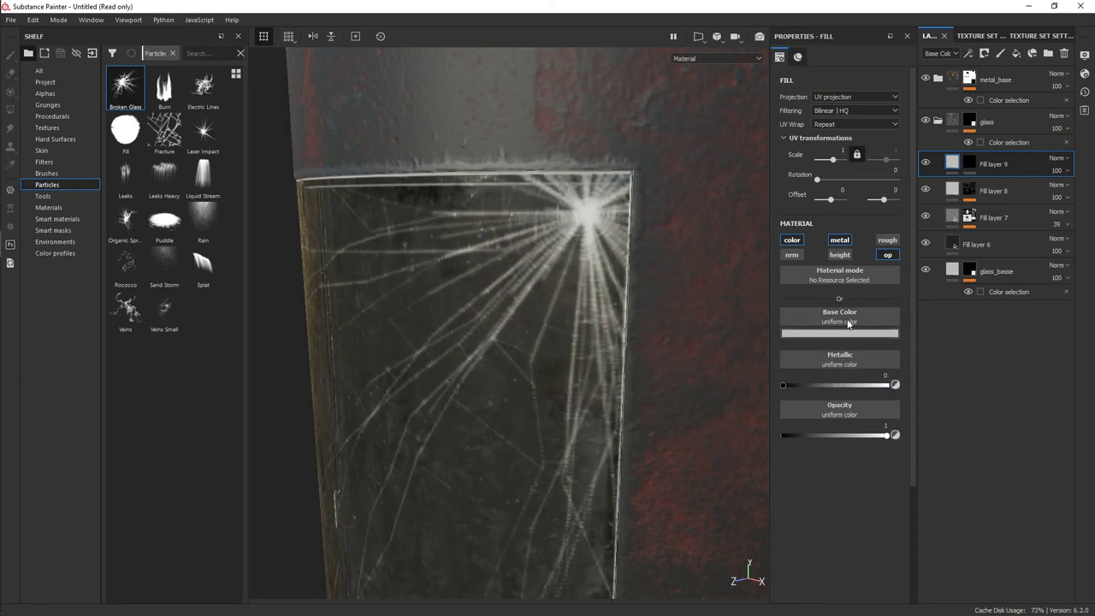
- Set the cracks' roughness to 0.9471, darken their base colour, and set height to -0.0265
left_click(886, 241)
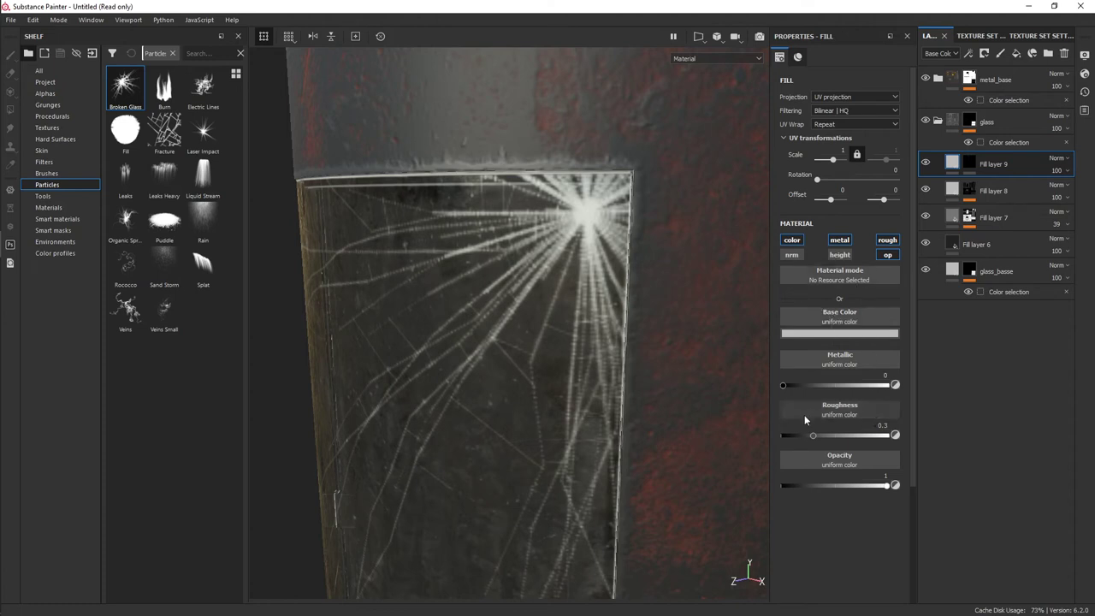
left_click_drag(830, 436, 871, 437)
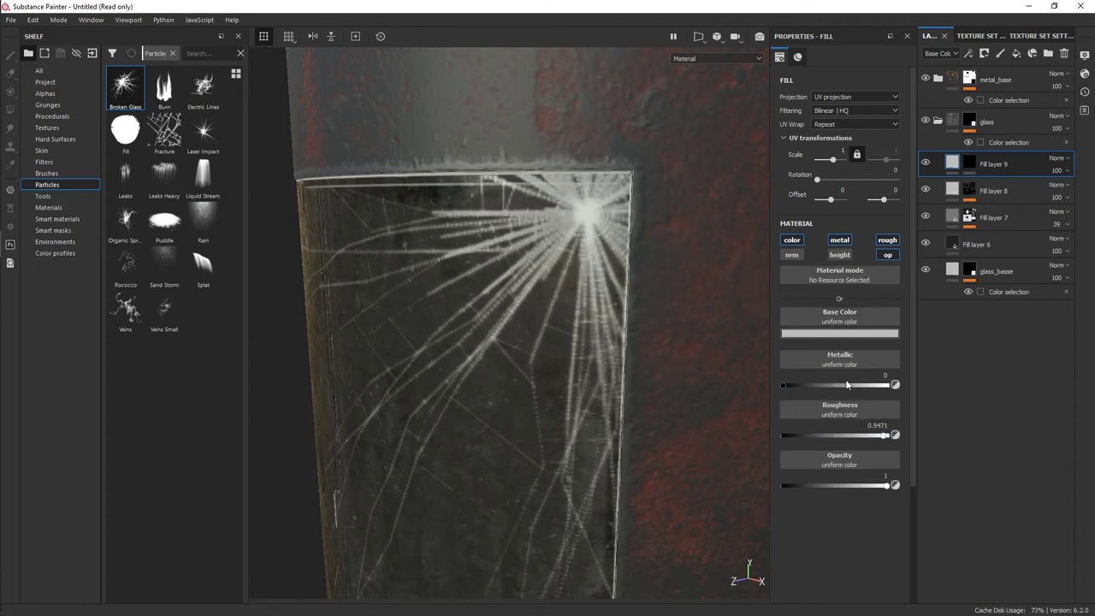
left_click(836, 335)
left_click_drag(847, 384, 831, 390)
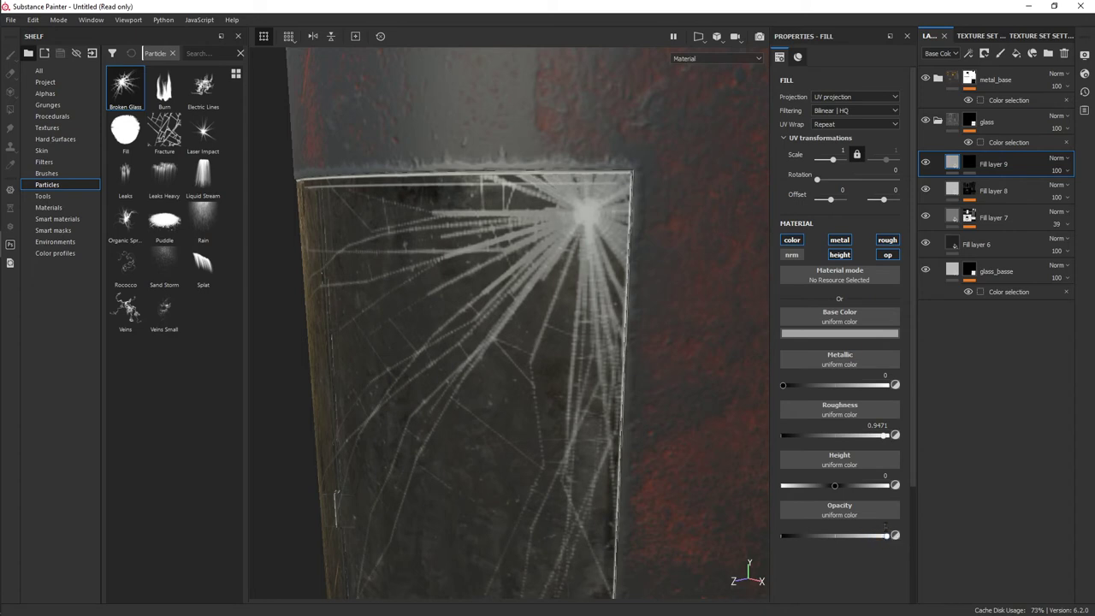
left_click_drag(836, 485, 832, 486)
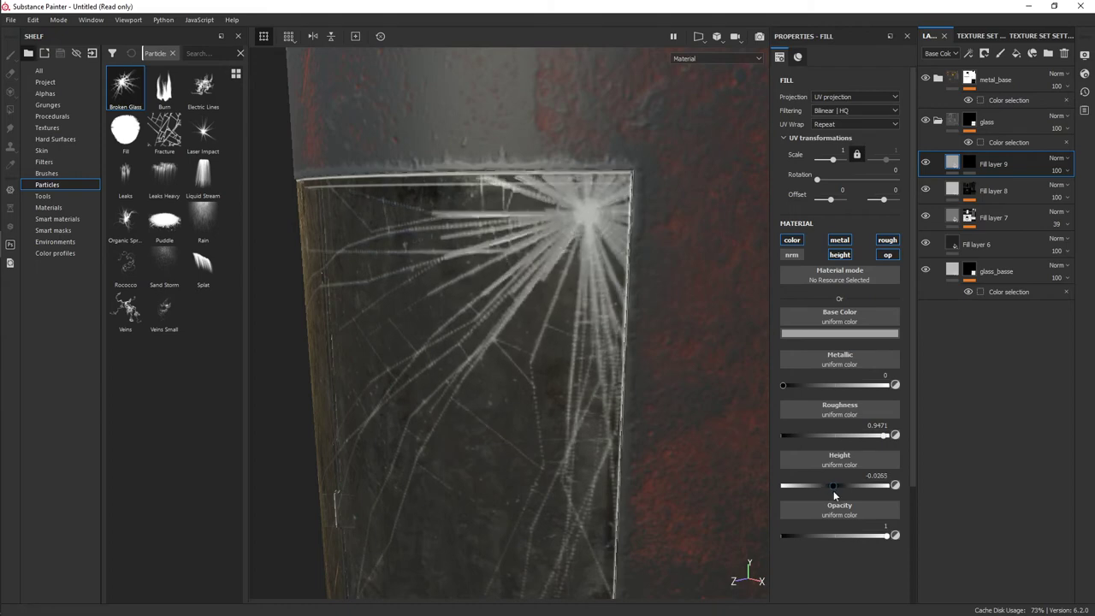
mouse_move(502, 388)
left_mouse_down("alt")
mouse_move(457, 379)
mouse_move(641, 180)
mouse_move(510, 251)
mouse_move(596, 236)
mouse_move(420, 301)
mouse_move(665, 264)
mouse_move(574, 183)
mouse_move(496, 237)
mouse_move(648, 201)
mouse_move(710, 221)
mouse_move(569, 137)
mouse_move(641, 156)
mouse_move(487, 108)
mouse_move(462, 149)
mouse_move(430, 44)
mouse_move(618, 294)
mouse_move(624, 264)
mouse_move(614, 323)
mouse_move(570, 379)
mouse_move(569, 293)
mouse_move(254, 272)
mouse_move(679, 262)
mouse_move(556, 219)
left_mouse_up("alt")
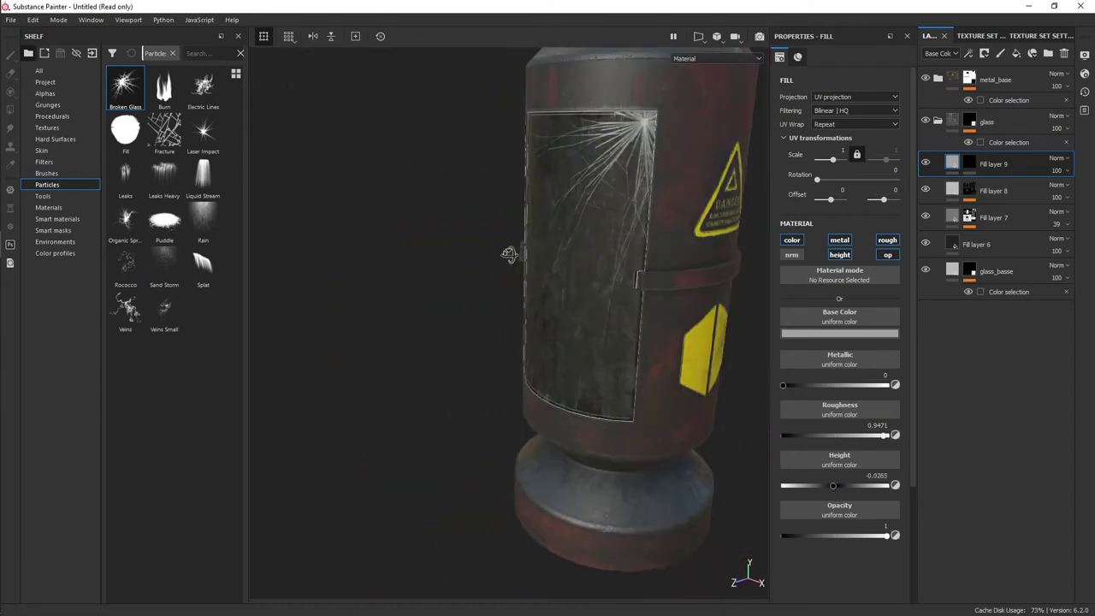
scroll(557, 219, "up", 3)
scroll(523, 381, "up", 3)
- In the metal_base folder, add Fill layer 10 above Fill layer 5 with a black mask
scroll(553, 339, "up", 3)
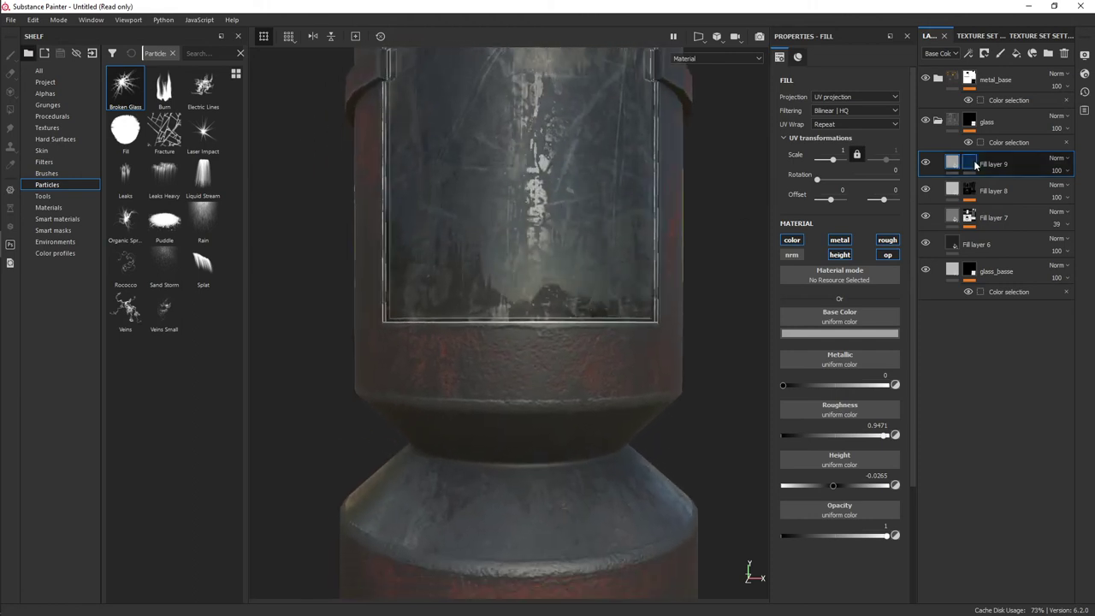
left_click(937, 122)
left_click(938, 80)
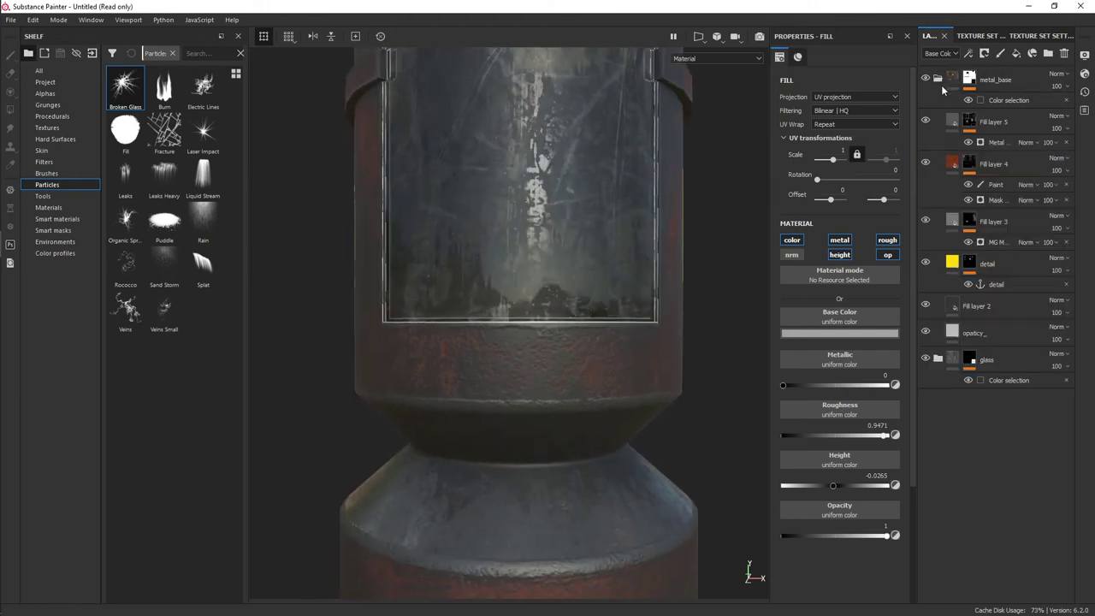
left_click(1001, 307)
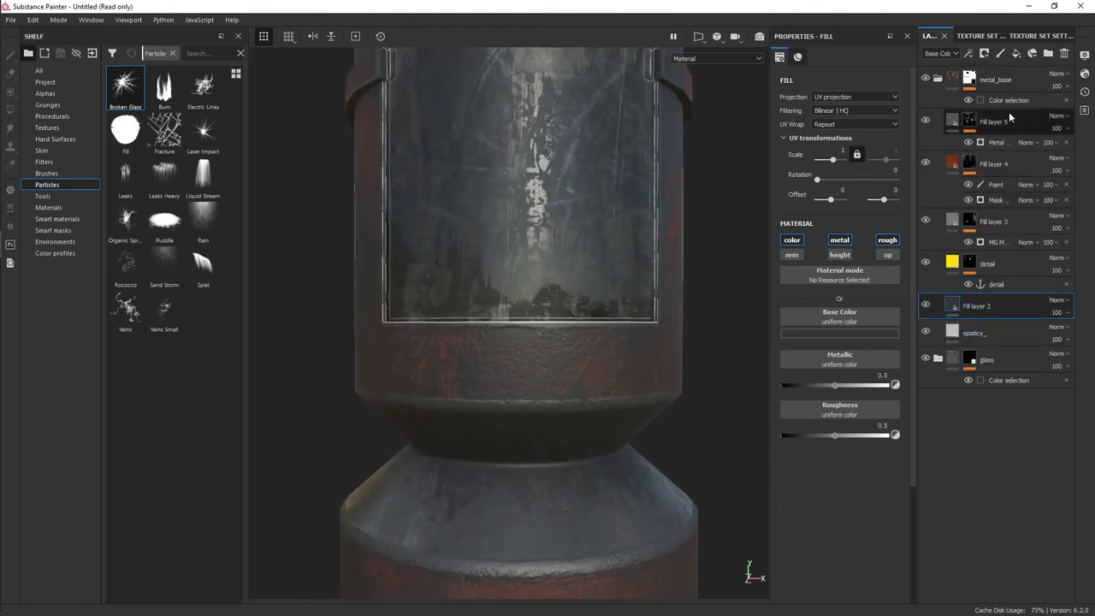
left_click(1022, 125)
left_click(1017, 53)
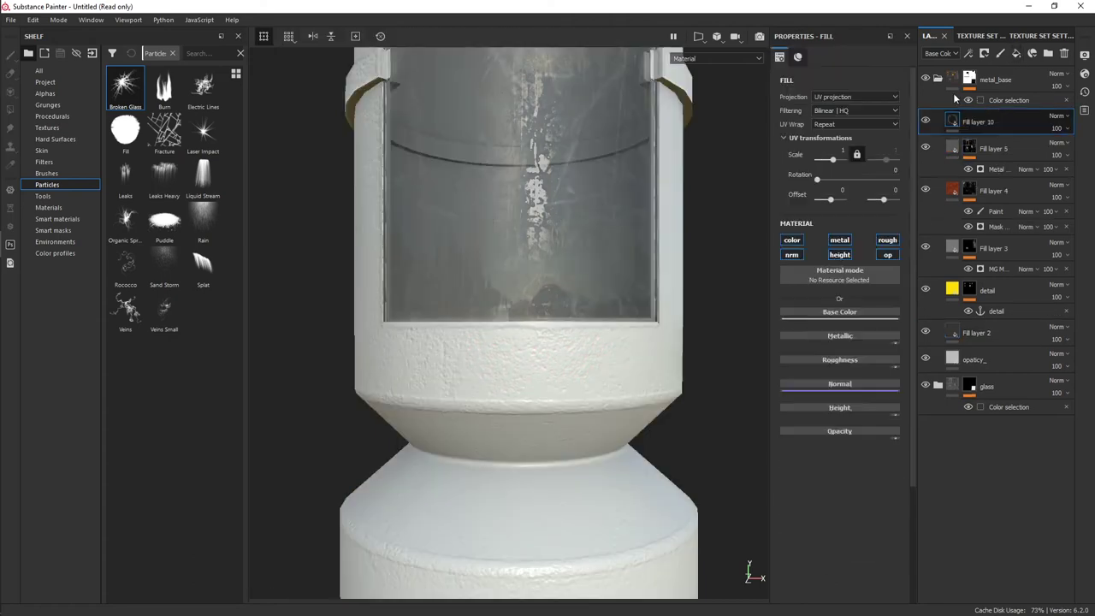
right_click(1010, 122)
left_click(834, 285)
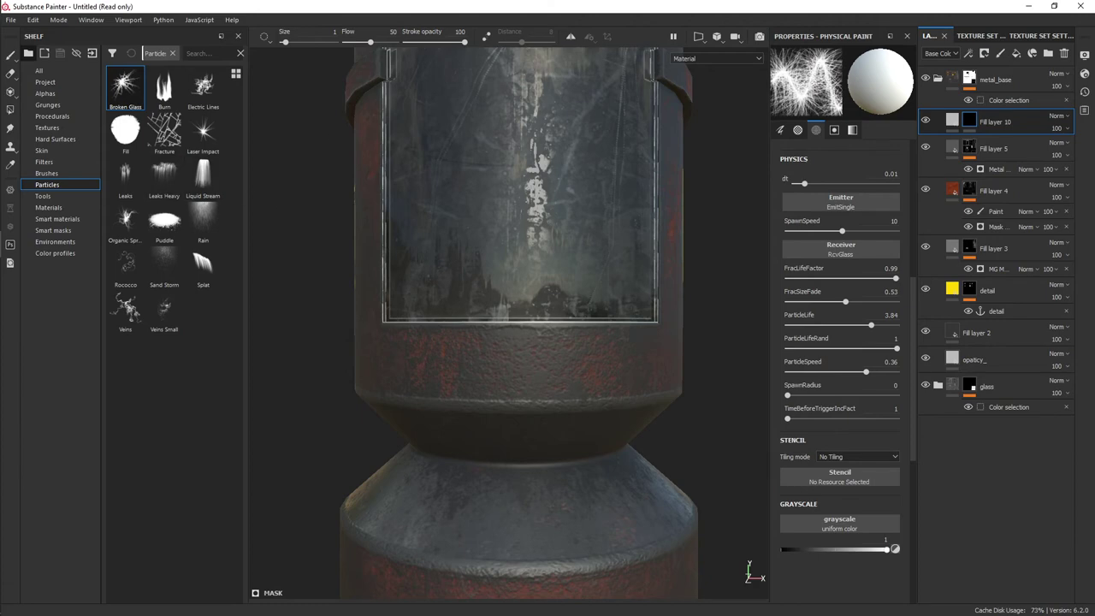
- Pick the circle-with-cross alpha JRO_D_Basic_109 from the Alphas shelf
left_click(45, 93)
scroll(145, 283, "down", 5)
scroll(144, 280, "down", 5)
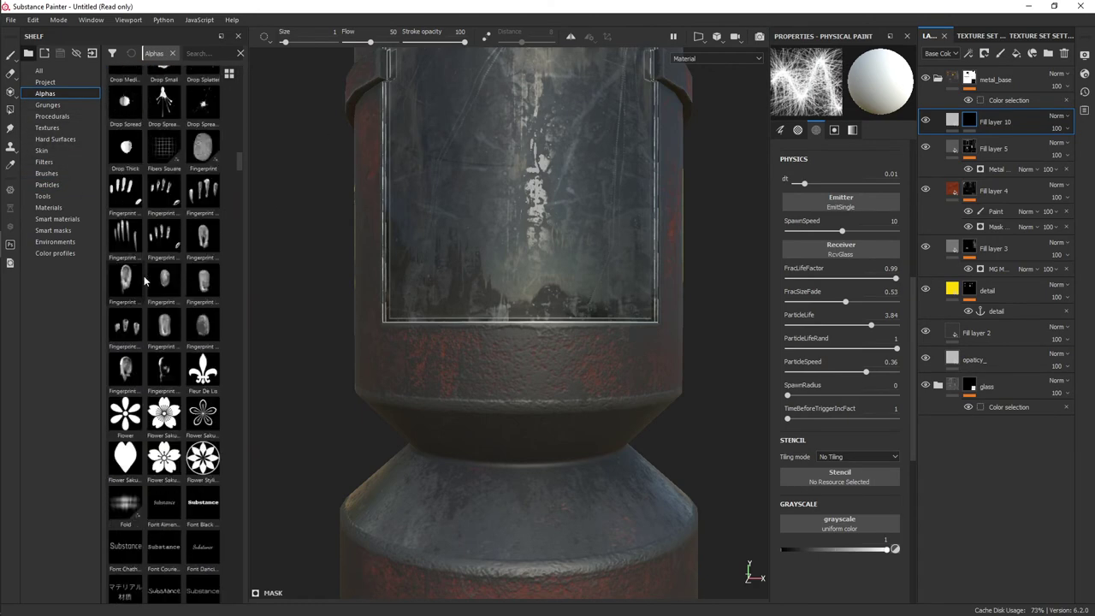
scroll(145, 278, "down", 5)
scroll(146, 274, "down", 5)
scroll(145, 268, "down", 5)
scroll(146, 268, "up", 5)
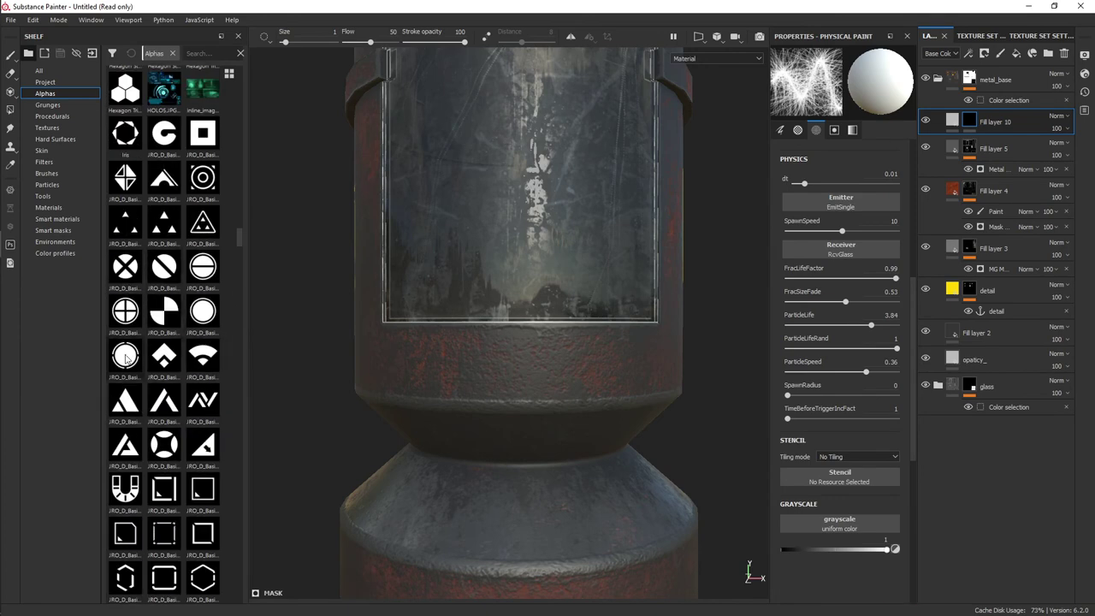
left_click(125, 319)
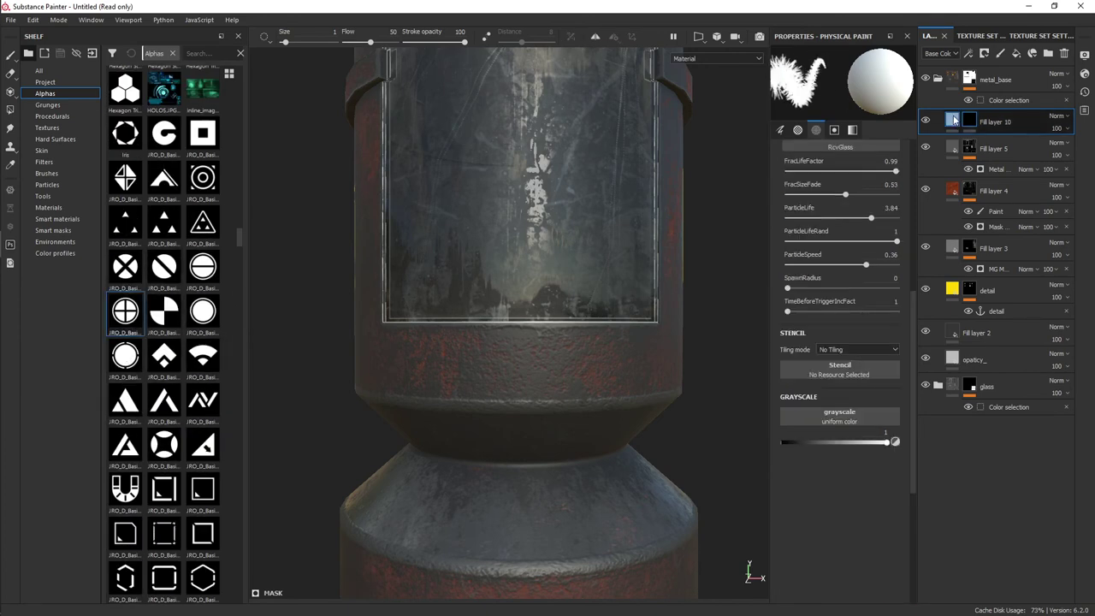
- Enlarge the brush and test-stamp the emblem, then undo the particle stroke
key("bracketright")
key("bracketright")
key("bracketright")
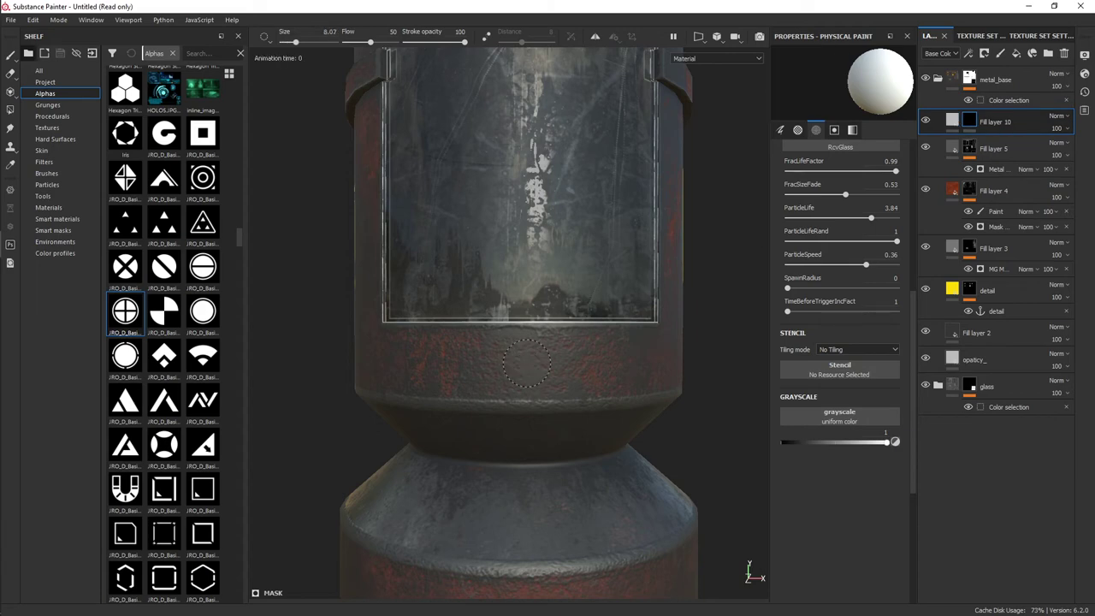
left_click(526, 363)
key("ctrl+z")
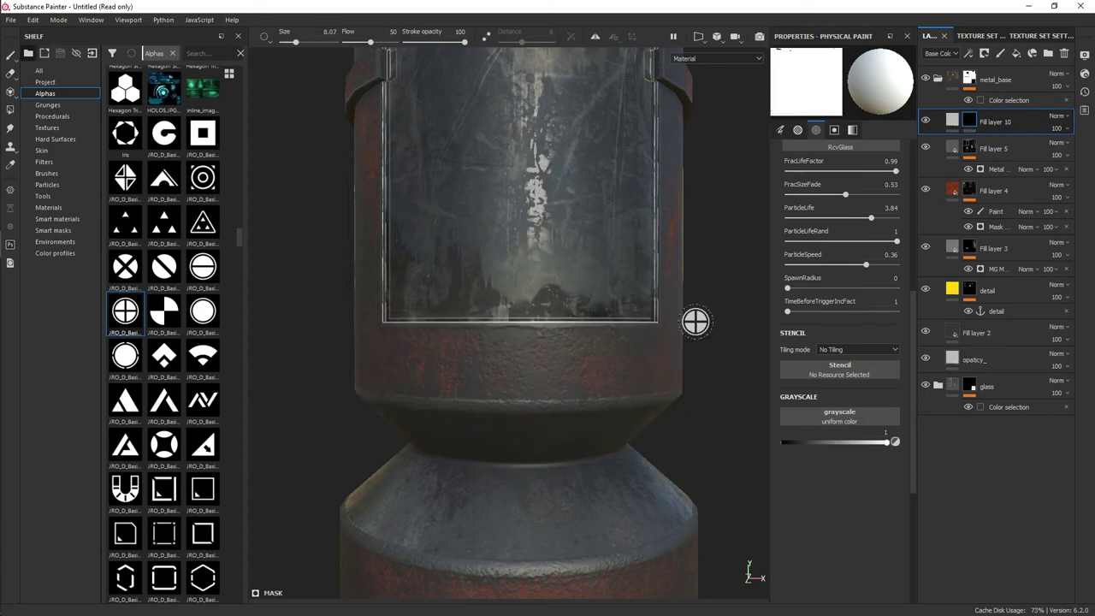
- Switch to the regular Paint brush and frame the band below the glass in 3D
left_click(16, 57)
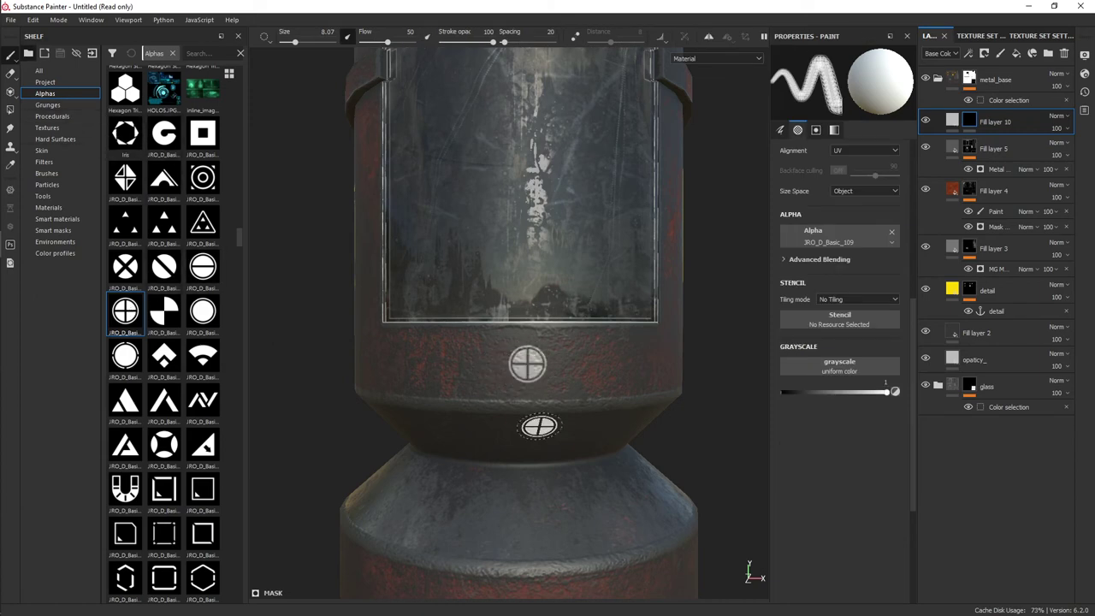
scroll(526, 382, "up", 2)
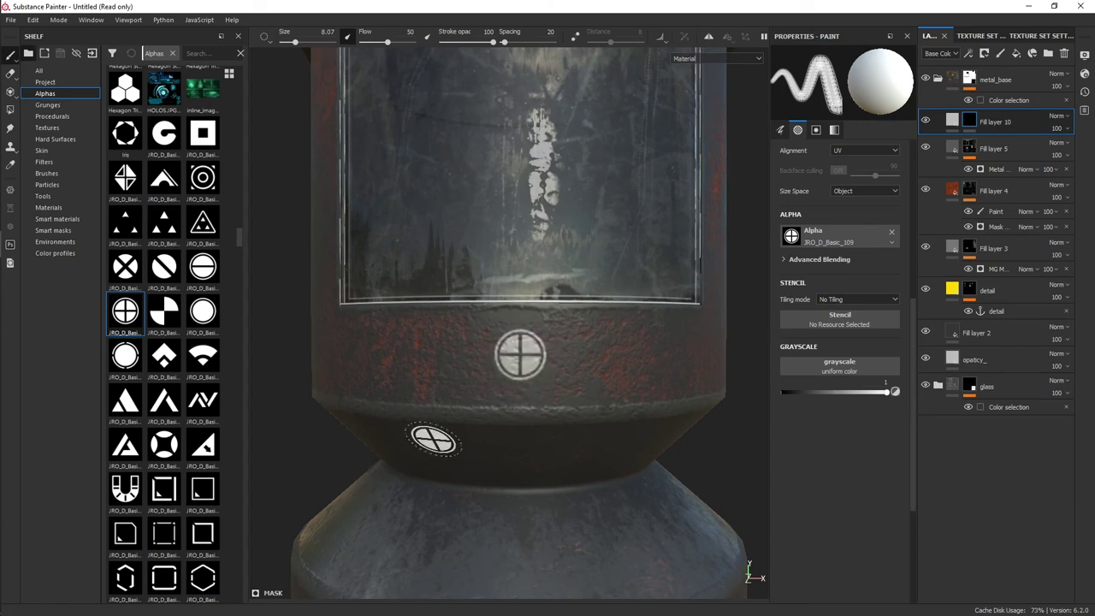
scroll(427, 445, "down", 3)
scroll(449, 433, "up", 3)
scroll(487, 442, "up", 2)
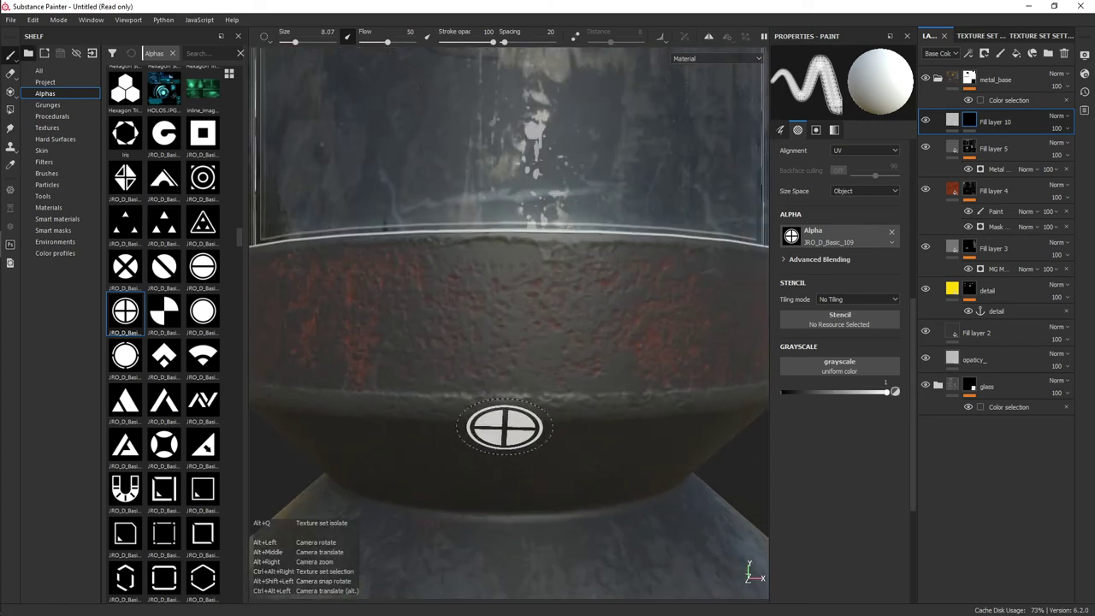
key("F2")
scroll(385, 424, "up", 2)
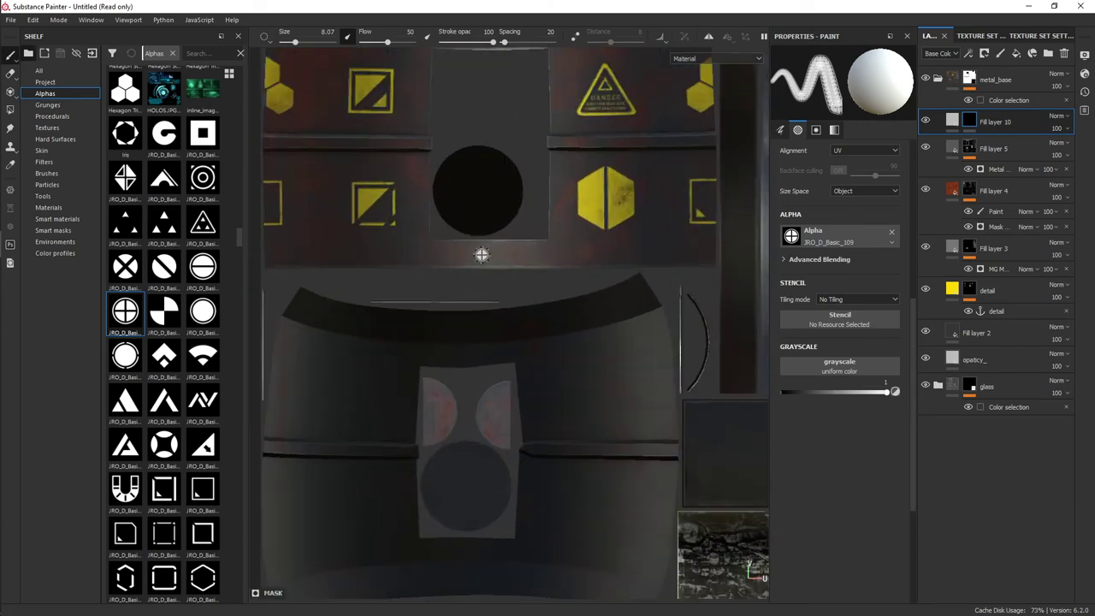
key("F2")
scroll(512, 415, "up", 2)
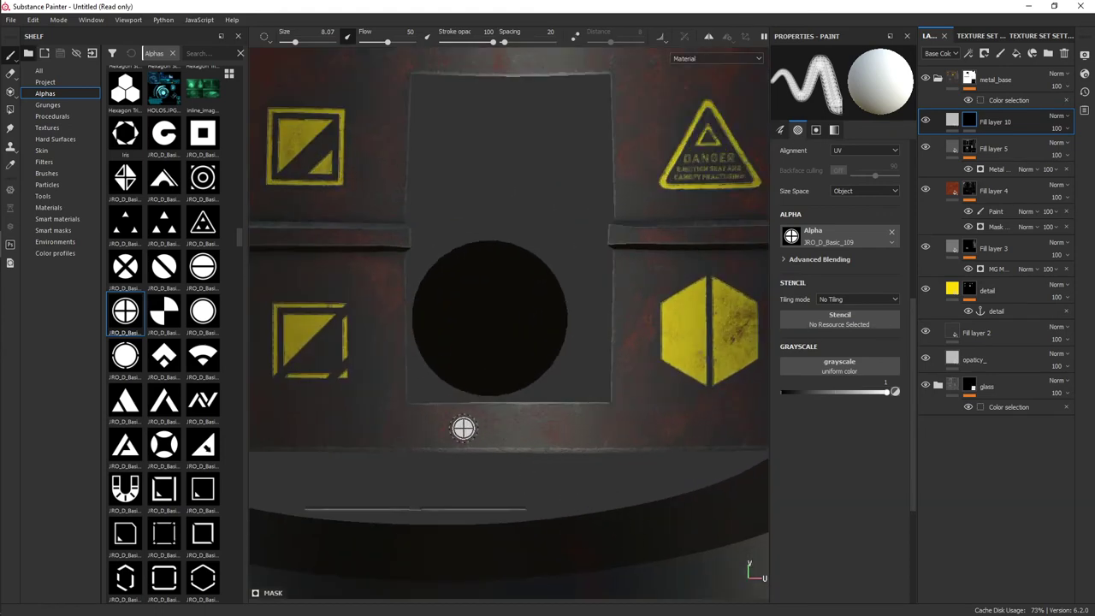
key("F2")
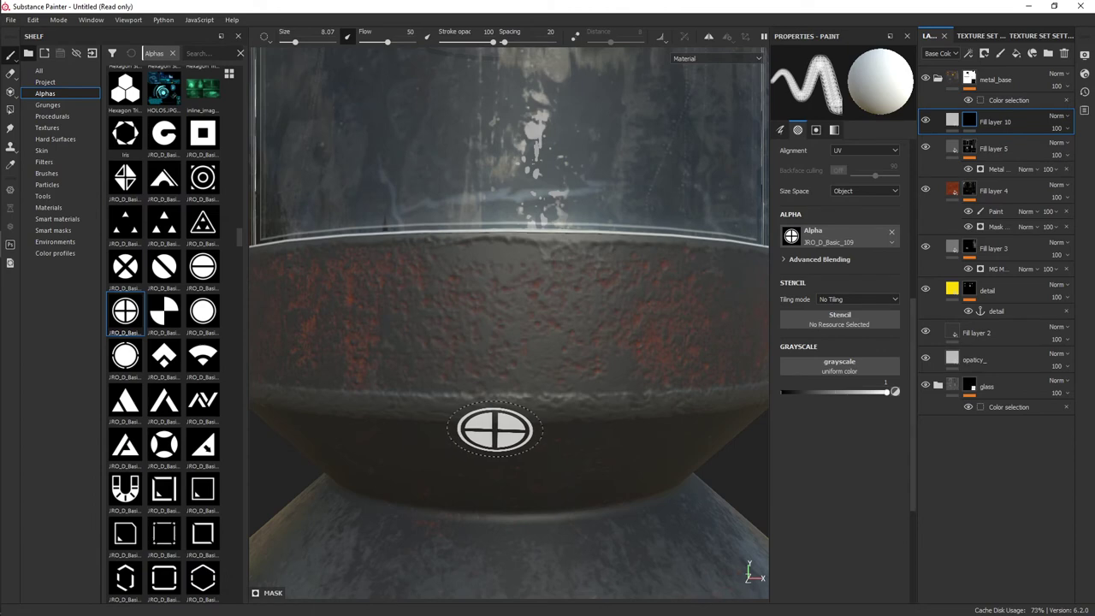
scroll(495, 428, "up", 2)
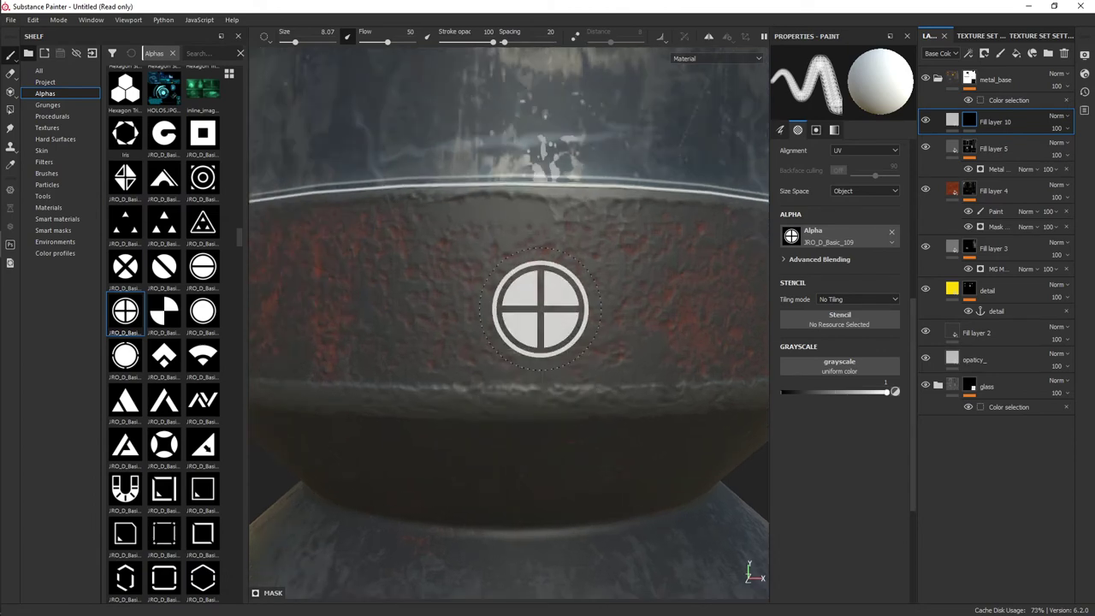
- Enlarge the brush and stamp the circle-cross emblem on the band below the glass
right_click_drag(525, 313, 531, 292, "ctrl")
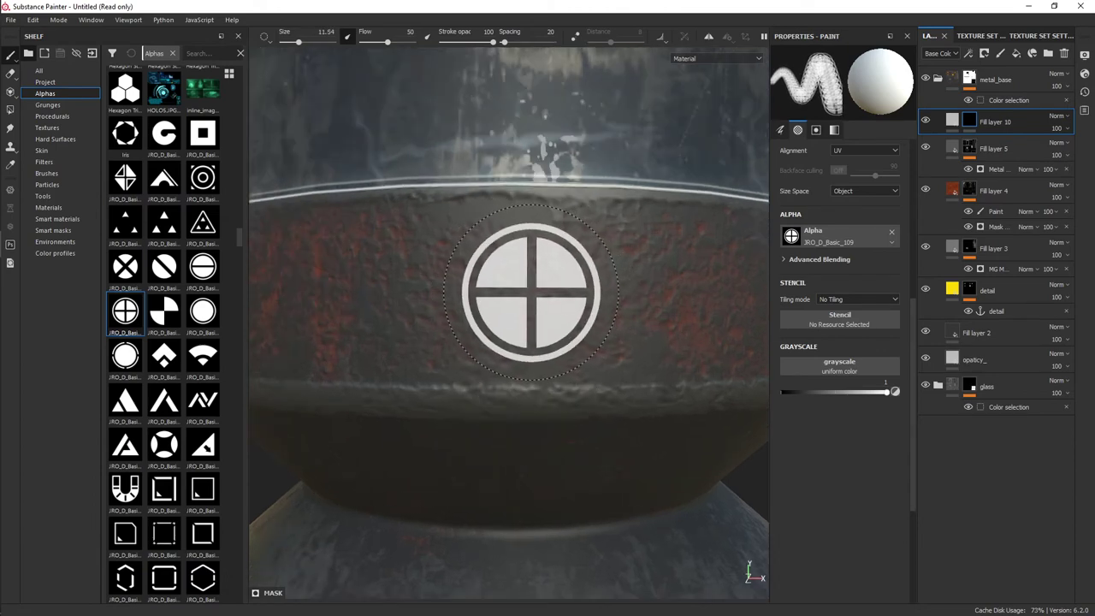
left_click(531, 292)
scroll(464, 439, "down", 3)
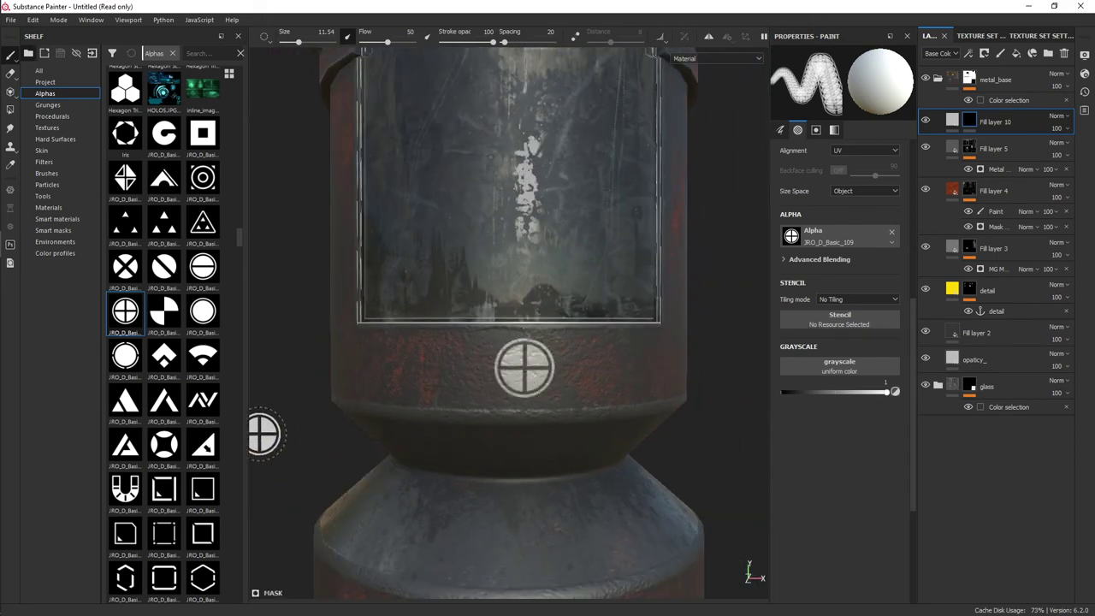
- Test-paint a white stripe with a diamond alpha, then undo it
left_click(173, 377)
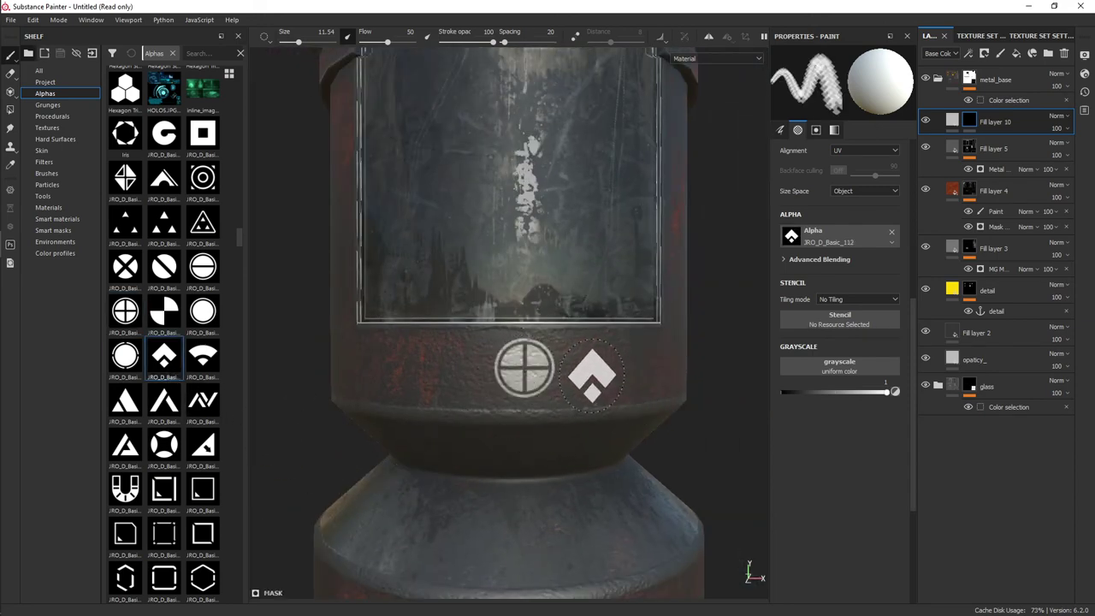
scroll(224, 386, "down", 3)
scroll(224, 386, "down", 3)
scroll(225, 386, "down", 3)
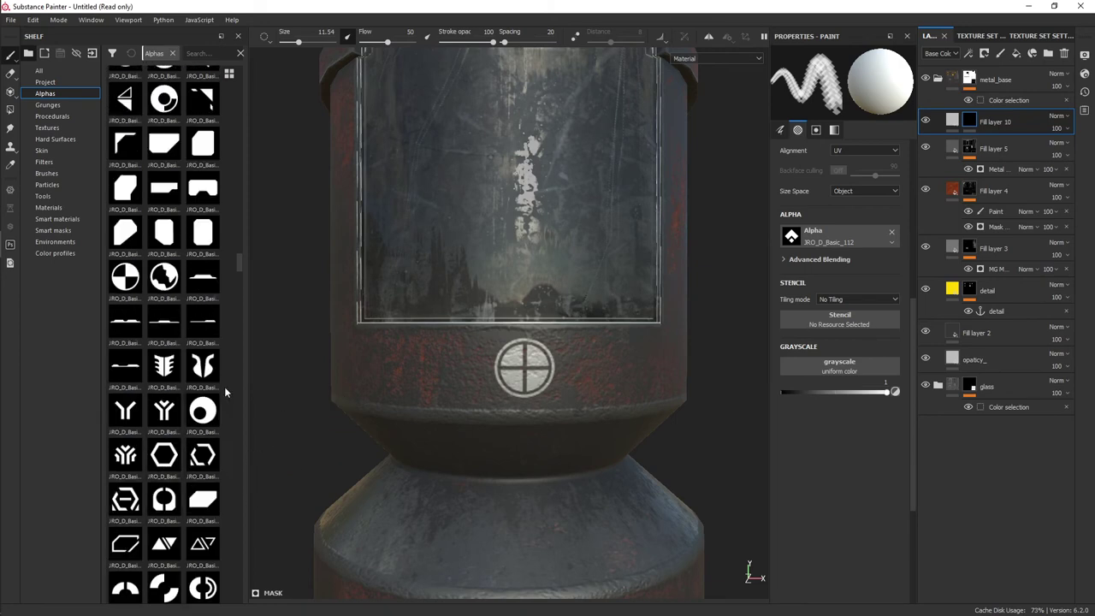
left_click_drag(616, 390, 625, 379)
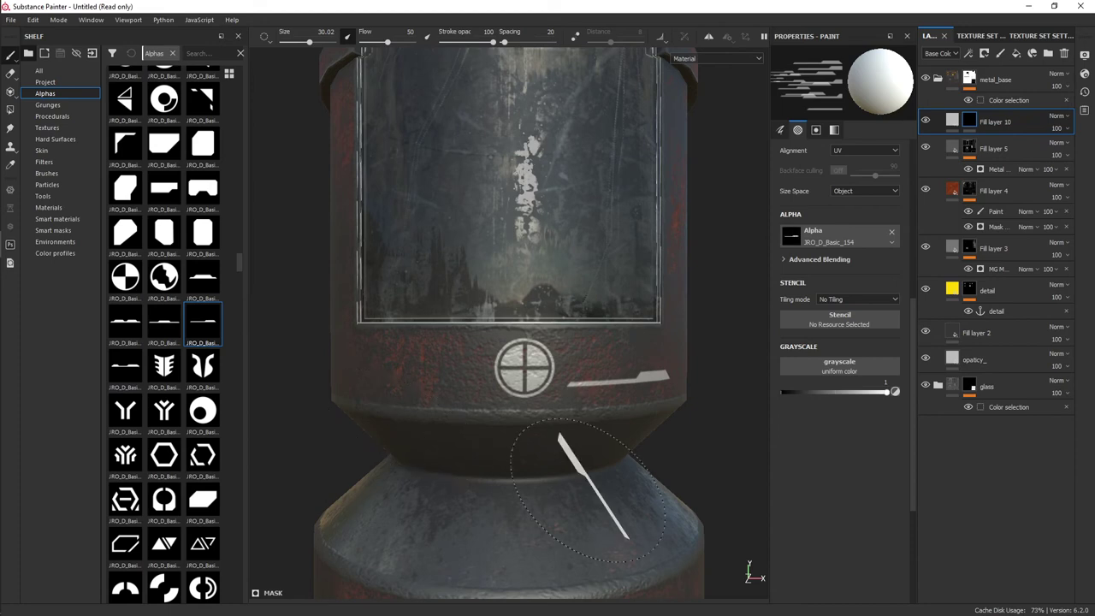
key("ctrl+z")
- In the 2D texture view, pick a stepped stripe alpha, keep UV alignment, set Size Space to Texture
key("F3")
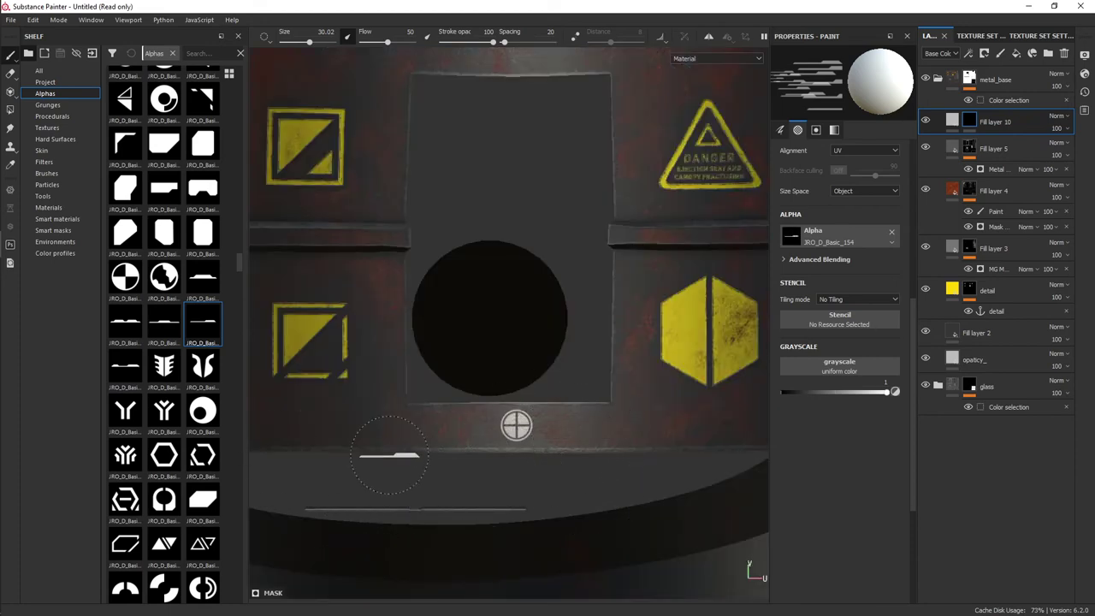
left_click_drag(389, 456, 511, 449, "alt")
left_click(163, 321)
scroll(587, 402, "up", 2)
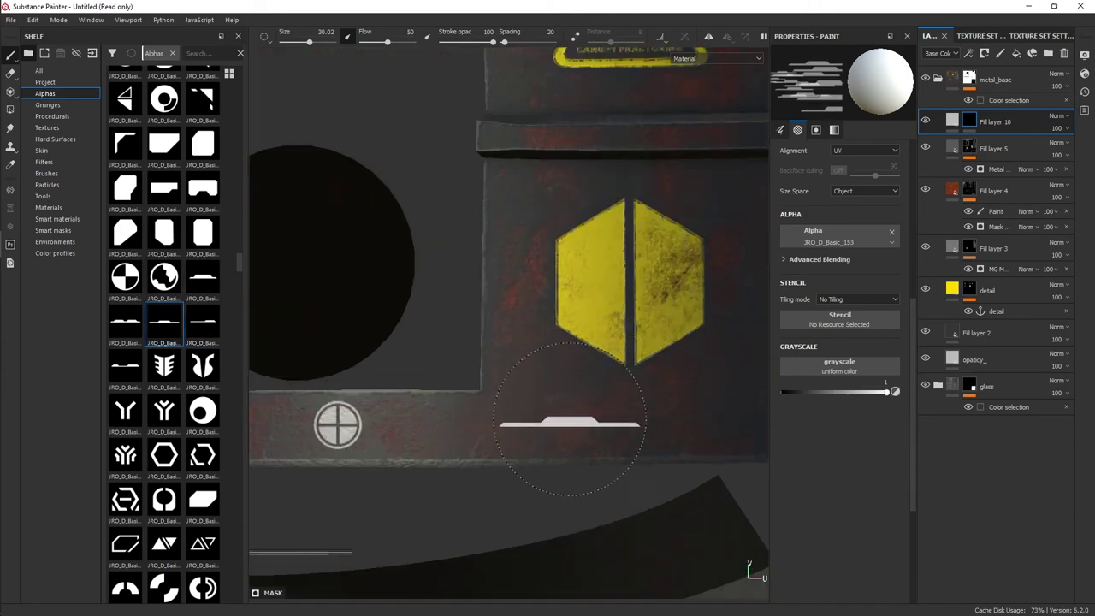
scroll(696, 379, "down", 3)
scroll(841, 252, "up", 2)
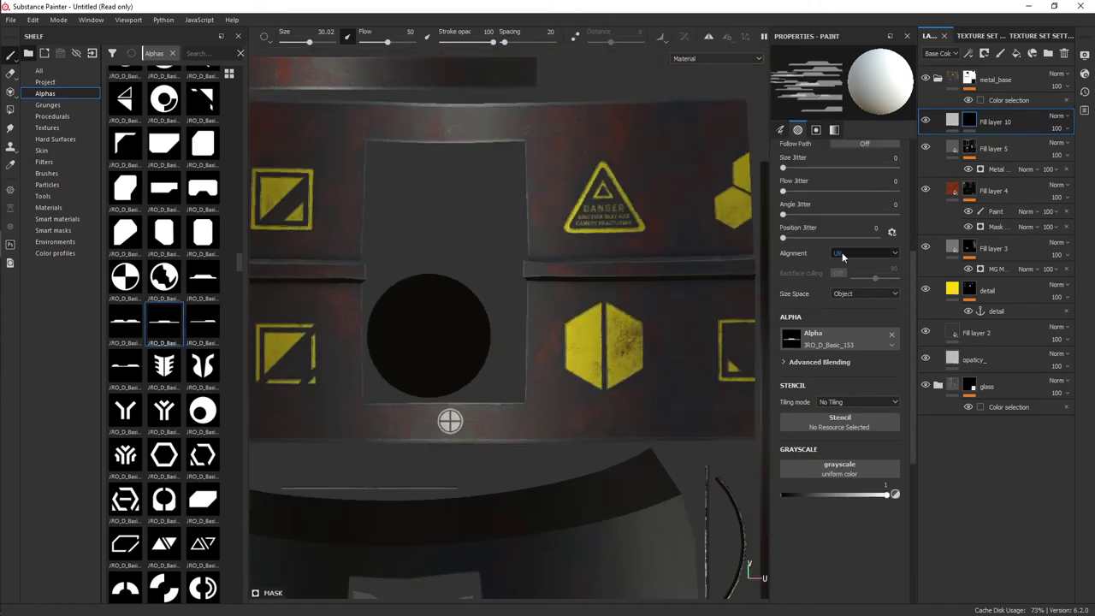
left_click(854, 282)
left_click(864, 253)
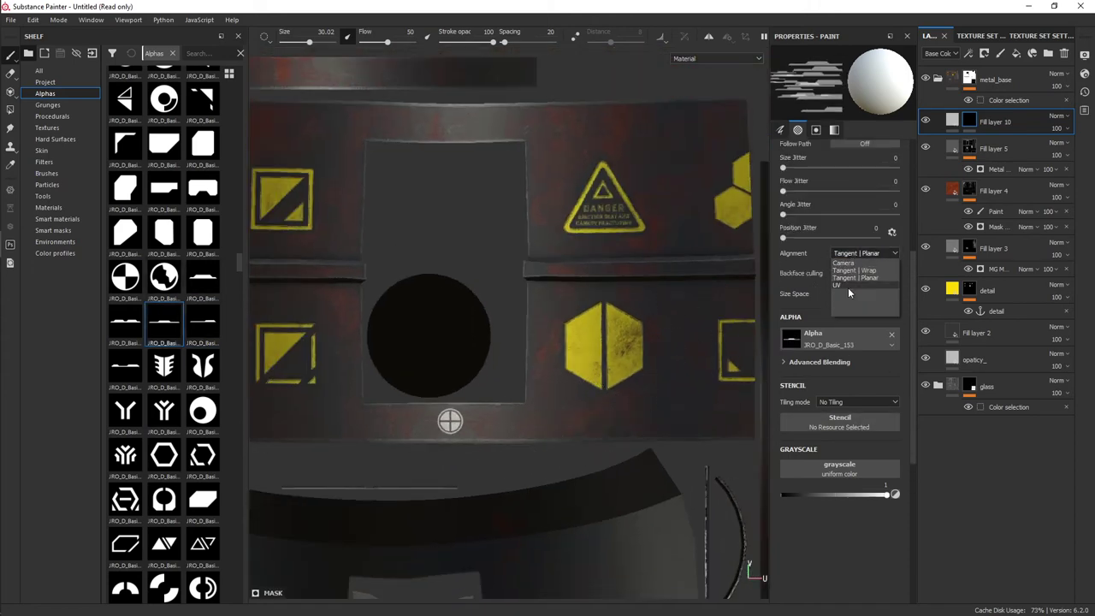
left_click(847, 286)
left_click(864, 293)
left_click(843, 307)
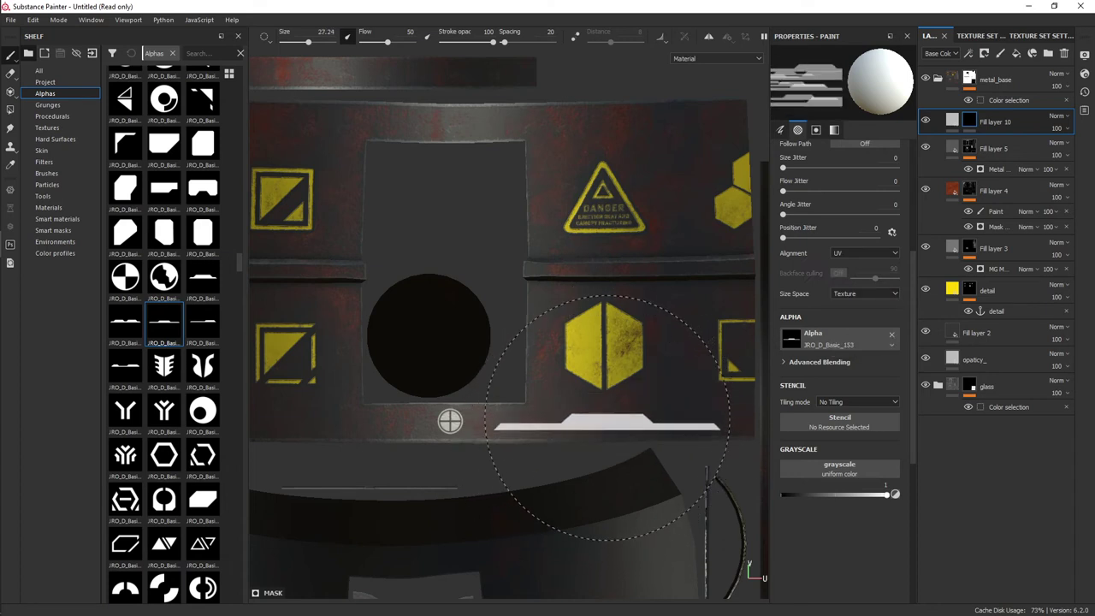
- Orbit and zoom around the cylinder to inspect its upper and lower bands
middle_click_drag(450, 421, 637, 395)
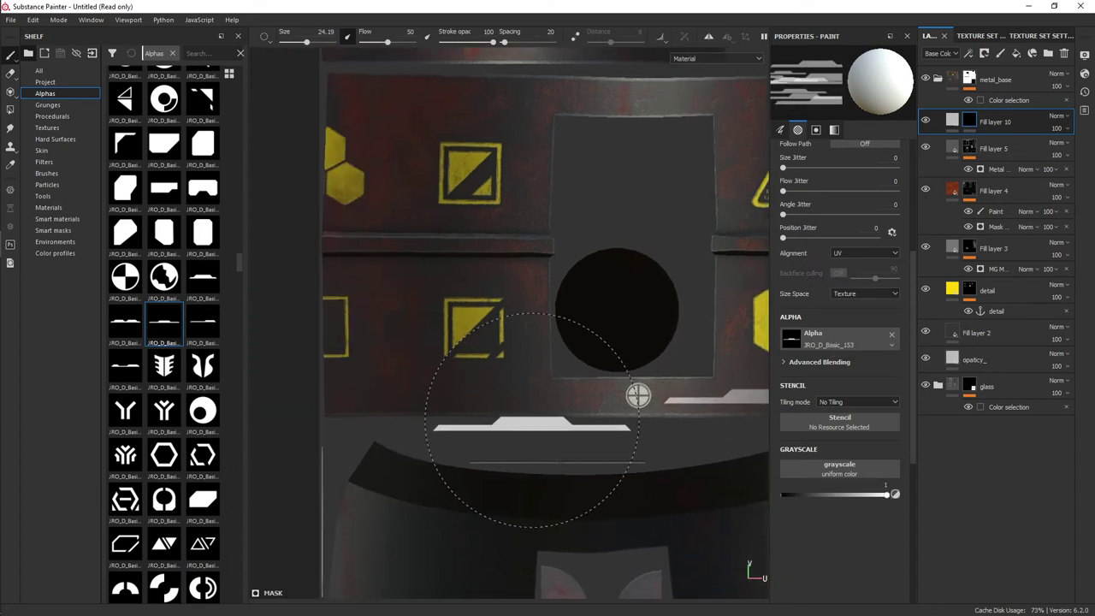
middle_click_drag(637, 395, 464, 410)
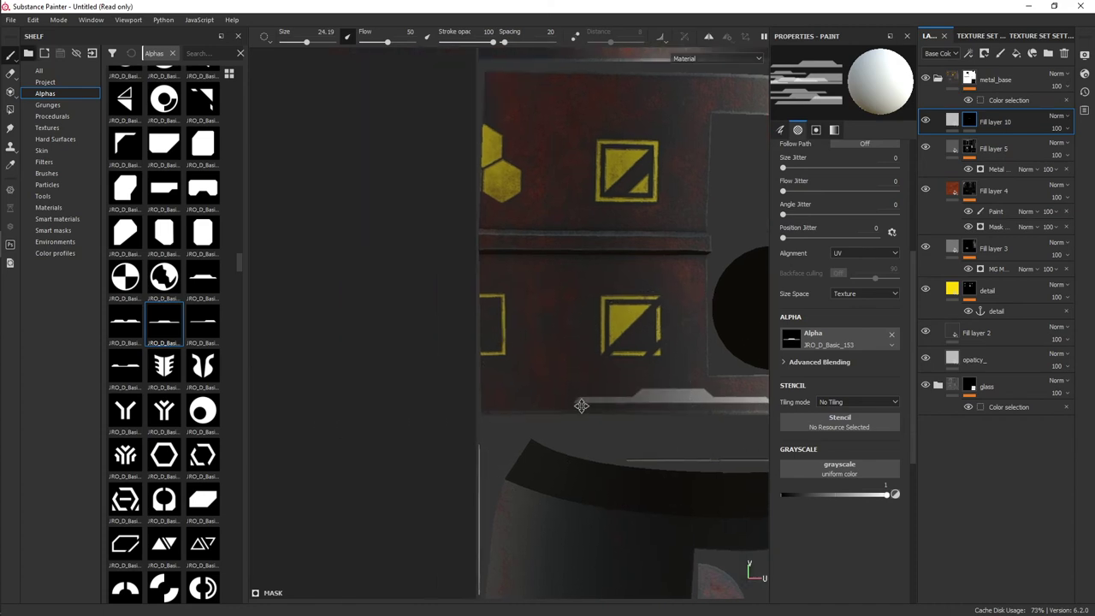
scroll(656, 399, "down", 3)
scroll(544, 419, "down", 2)
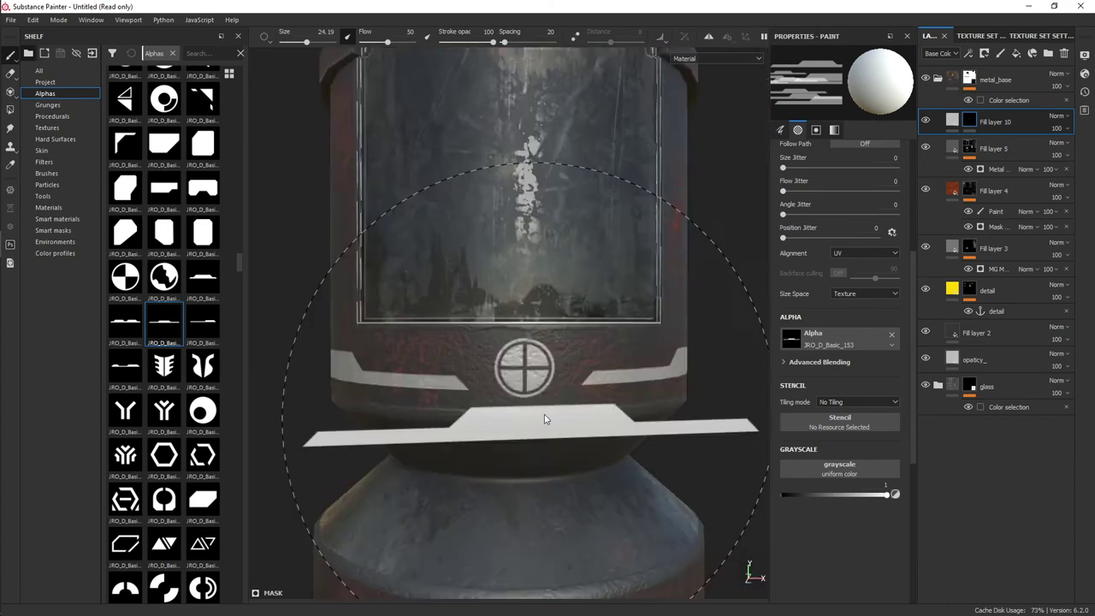
left_click_drag(544, 420, 391, 457, "alt")
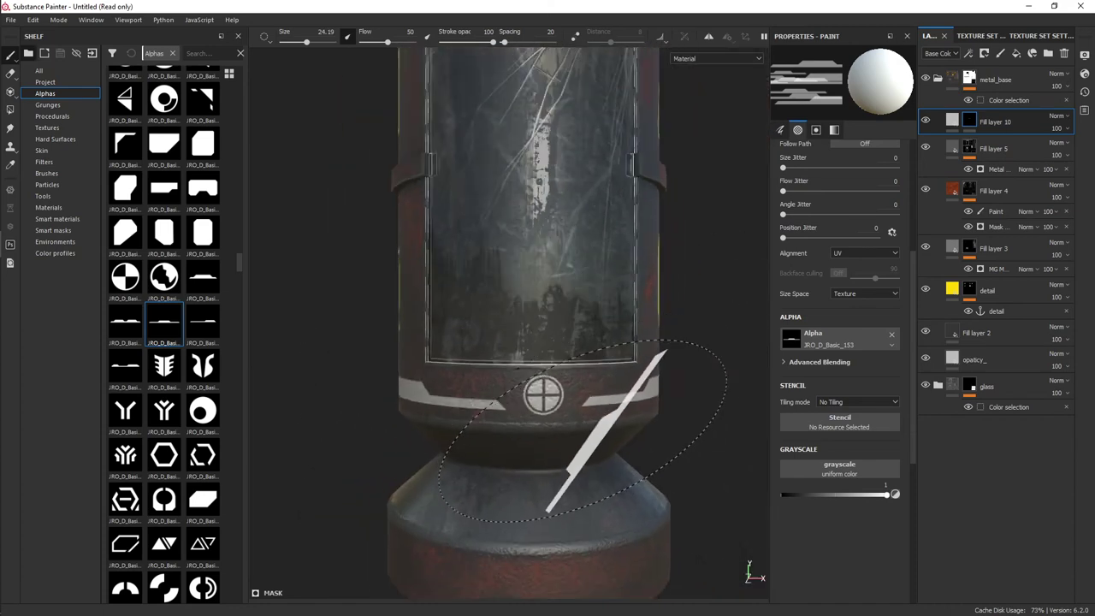
scroll(525, 440, "down", 3)
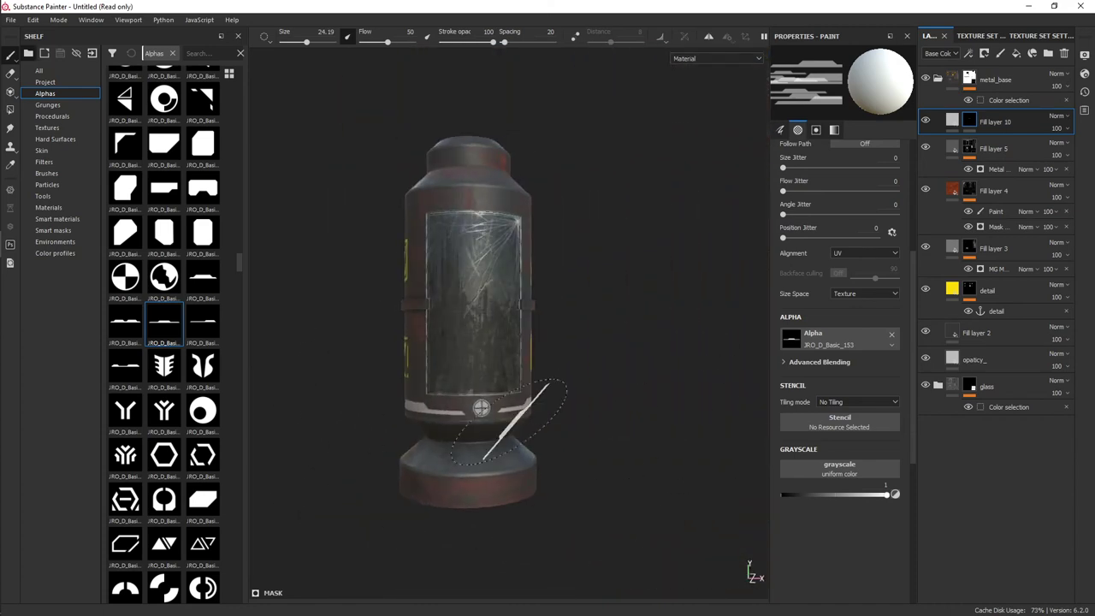
mouse_move(528, 437)
left_mouse_down("alt")
mouse_move(628, 420)
mouse_move(656, 399)
left_mouse_up("alt")
scroll(655, 399, "up", 5)
left_click_drag(514, 430, 572, 320, "alt")
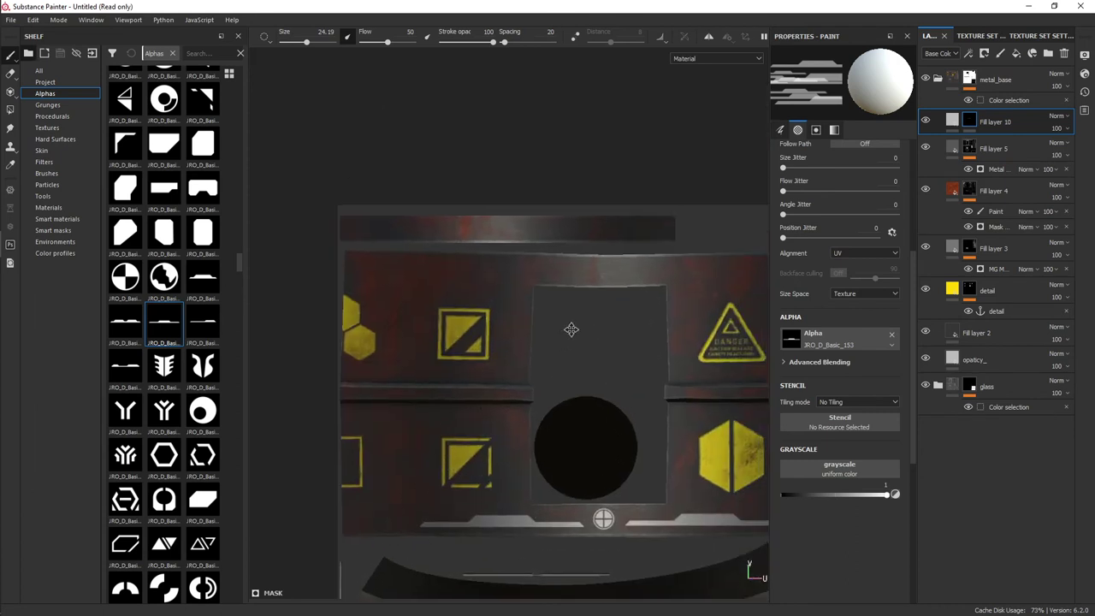
scroll(574, 293, "up", 2)
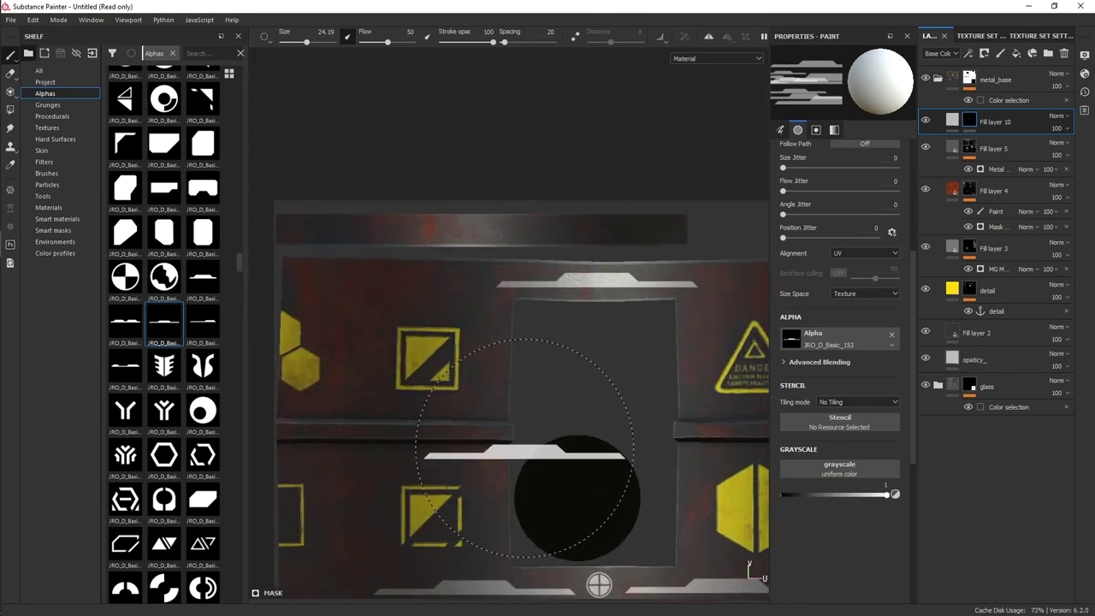
scroll(522, 446, "down", 5)
mouse_move(521, 447)
left_mouse_down("alt")
mouse_move(465, 361)
mouse_move(601, 360)
mouse_move(330, 369)
left_mouse_up("alt")
- Compare several stripe alphas and stamp the stepped stripe along the top band
key("F2")
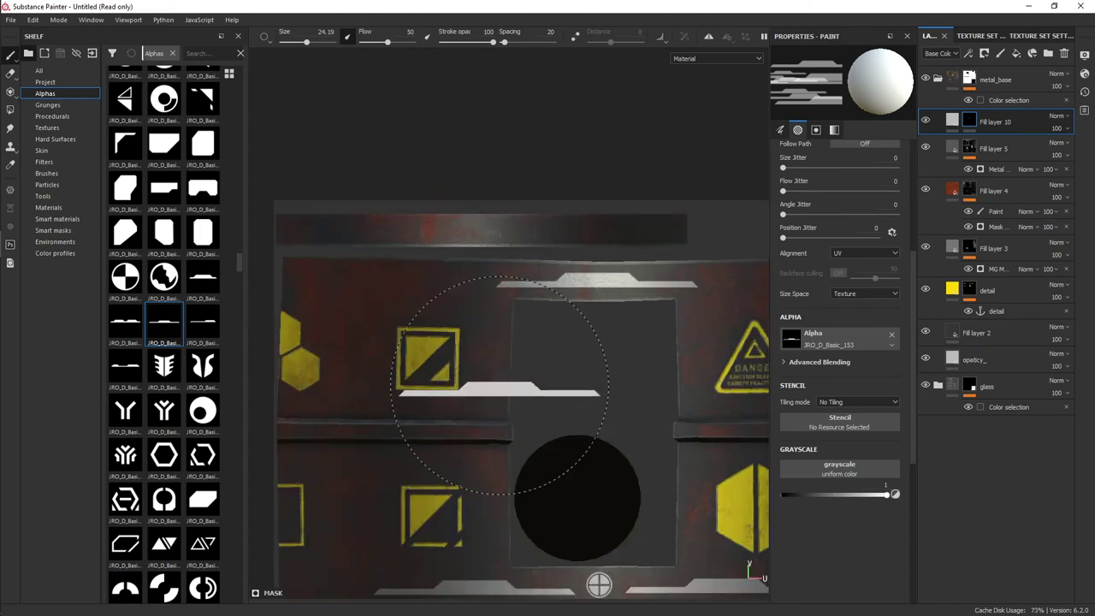
left_click(125, 323)
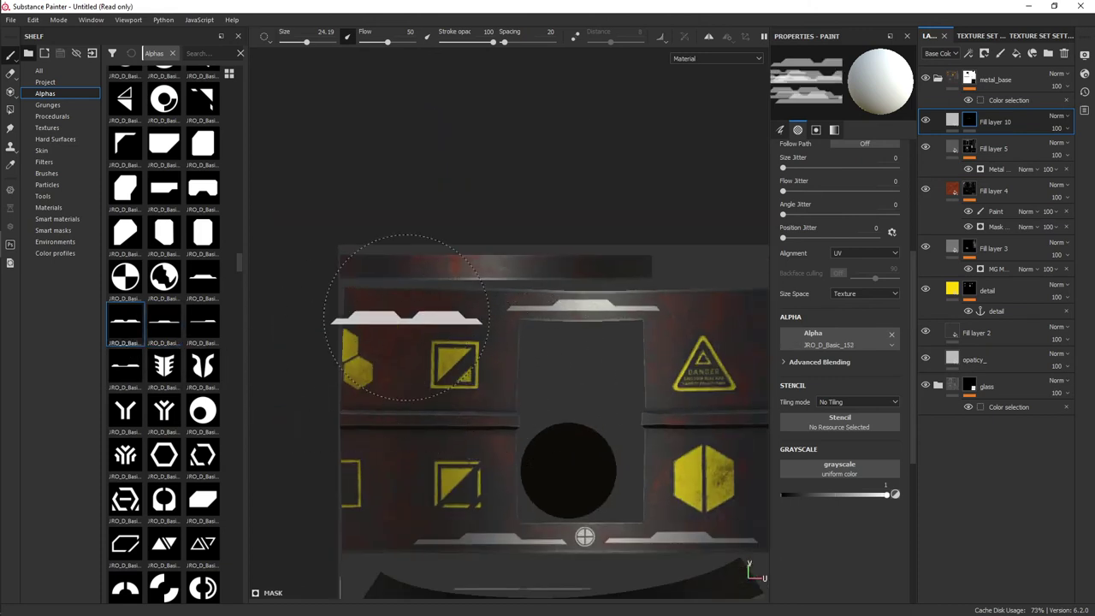
left_click(125, 367)
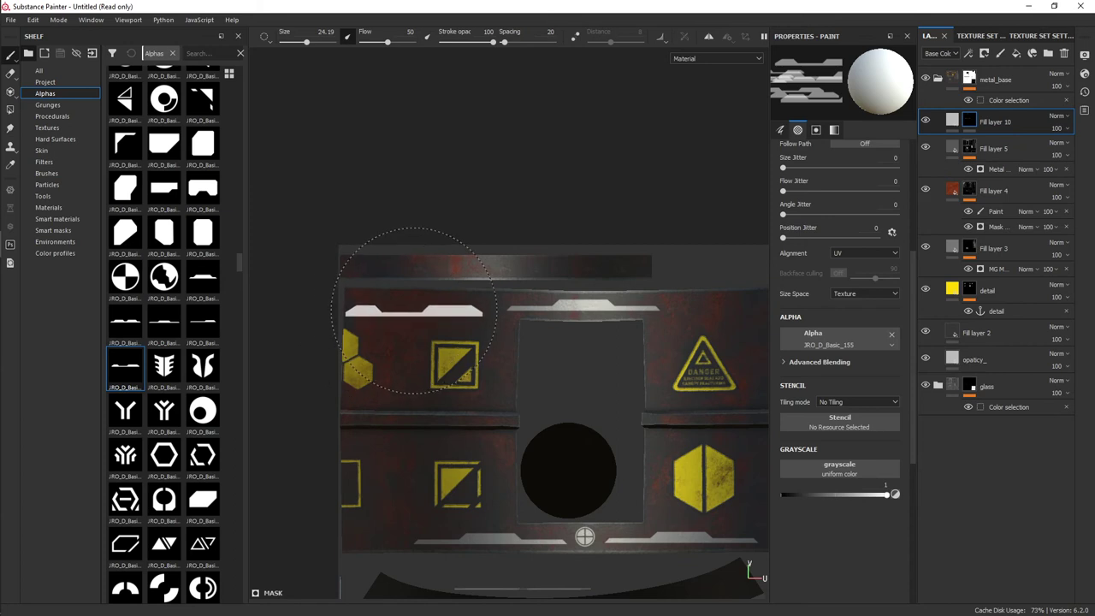
left_click(203, 324)
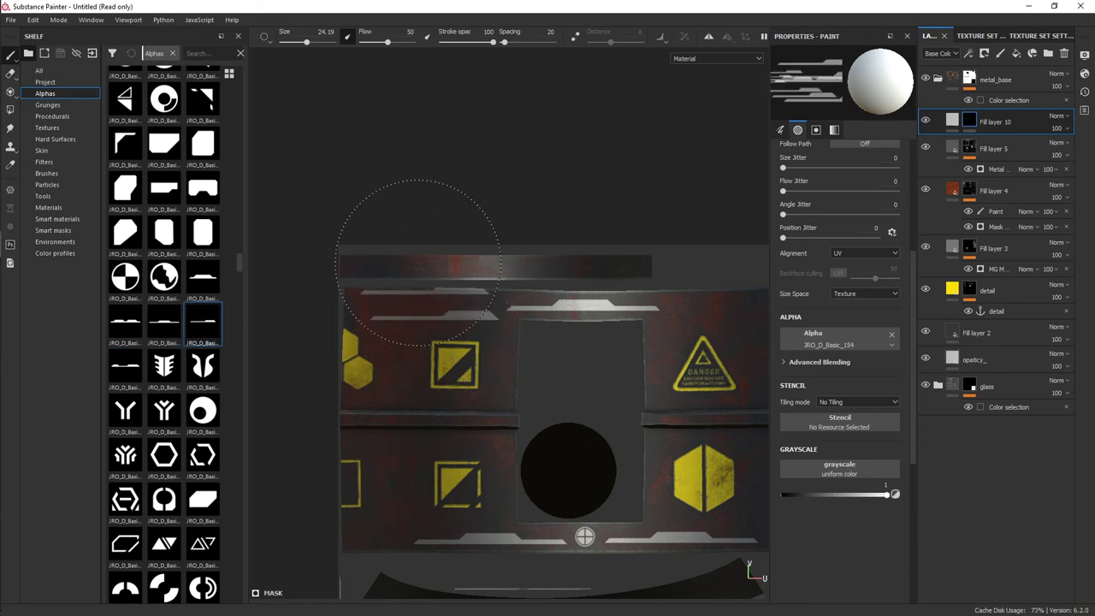
left_click(171, 325)
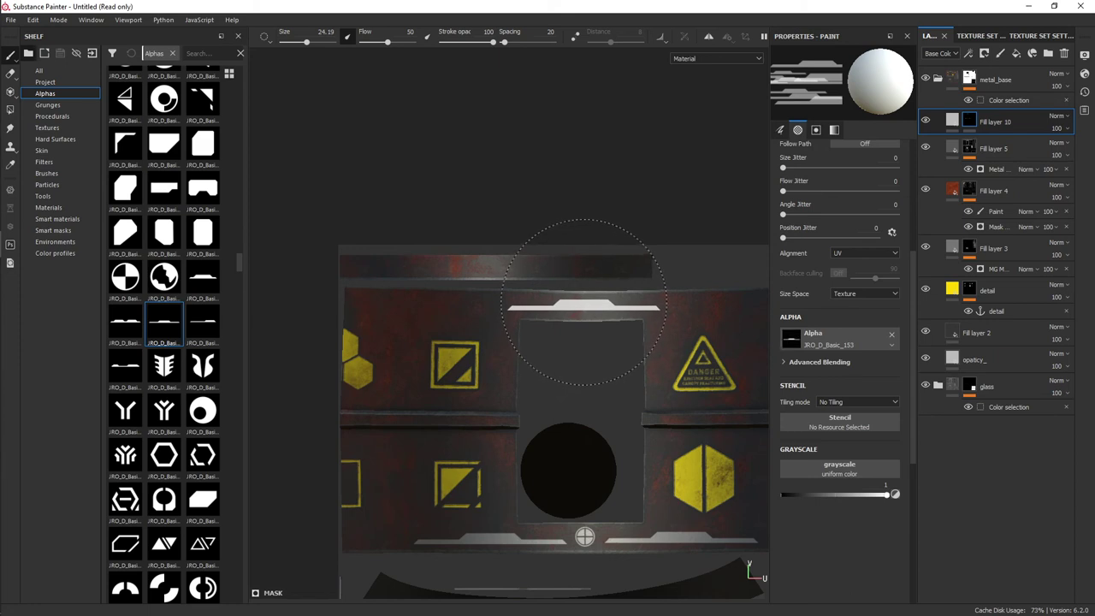
left_click(584, 302)
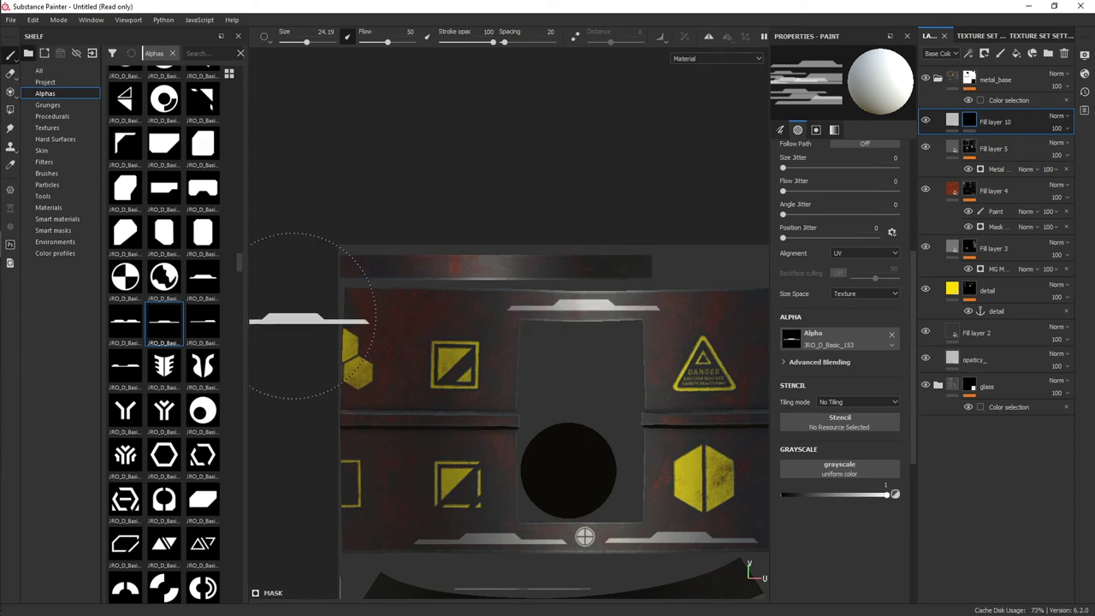
- Set the brush angle to 180 and stamp stripes along the horizontal bands
left_click(163, 320)
left_click_drag(505, 178, 556, 178, "ctrl")
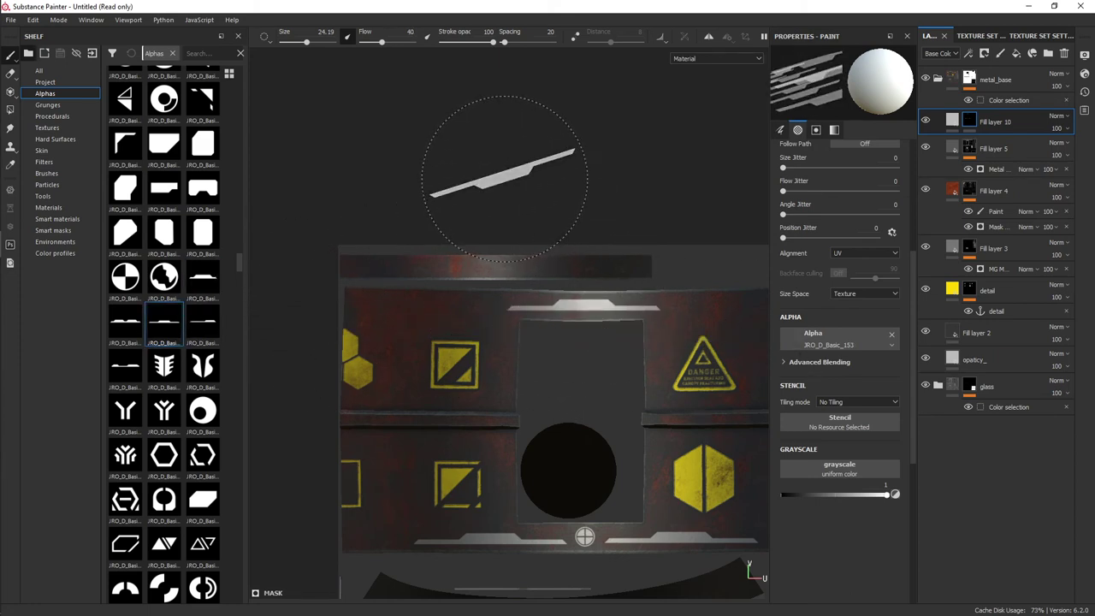
scroll(805, 243, "up", 3)
left_click(891, 249)
type("180")
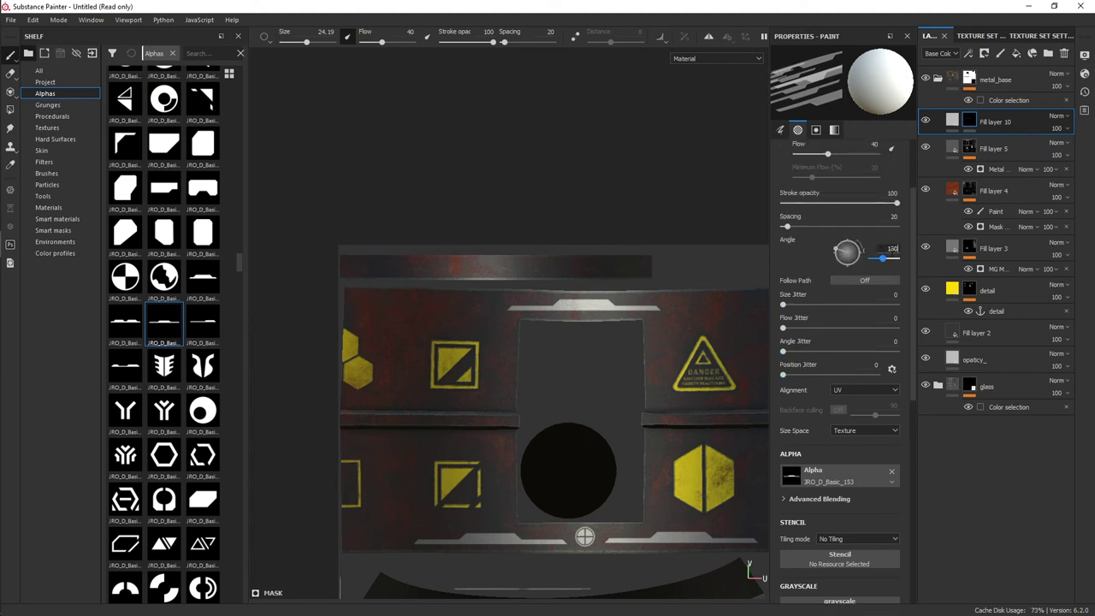
key("Return")
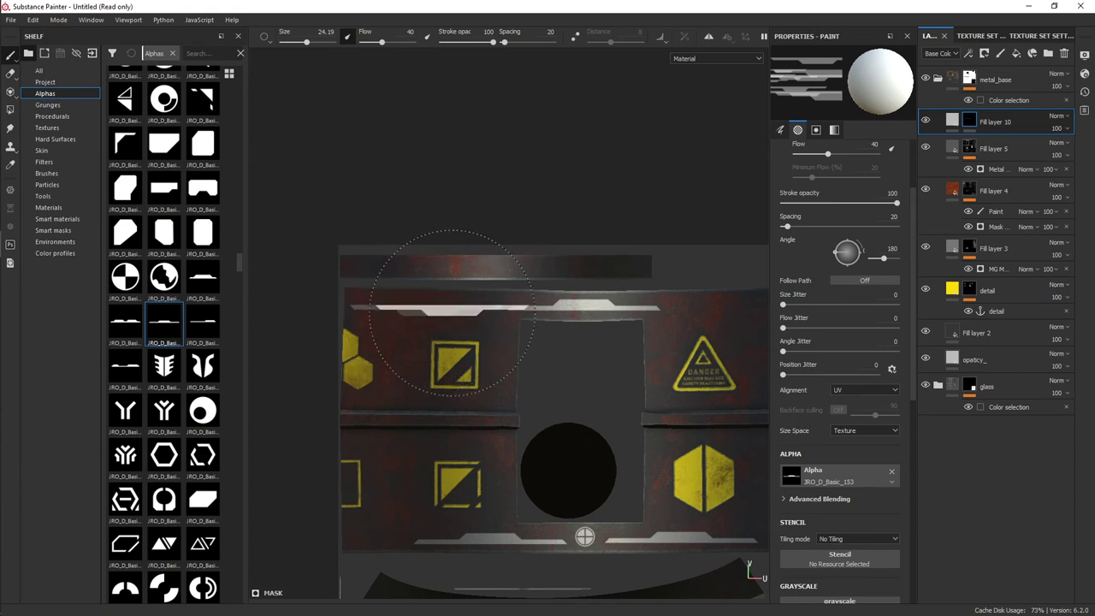
middle_click_drag(436, 313, 257, 305)
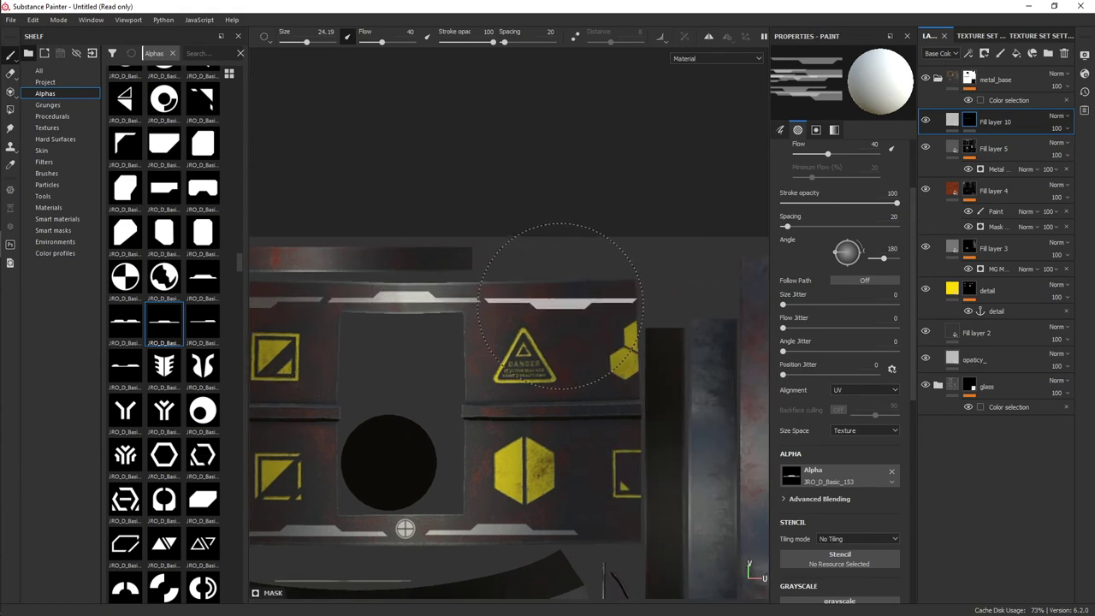
scroll(558, 305, "down", 2)
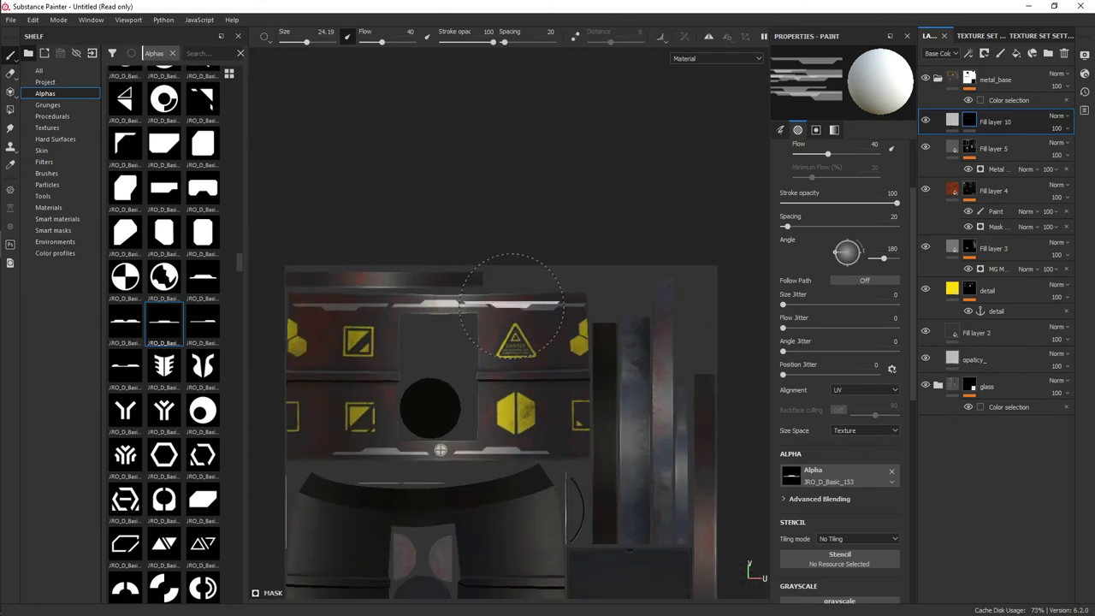
- Set the brush angle to 90 and slightly enlarge the brush for the vertical side strips
key("F2")
mouse_move(511, 306)
left_mouse_down("alt")
mouse_move(374, 269)
mouse_move(315, 227)
mouse_move(704, 249)
mouse_move(565, 265)
left_mouse_up("alt")
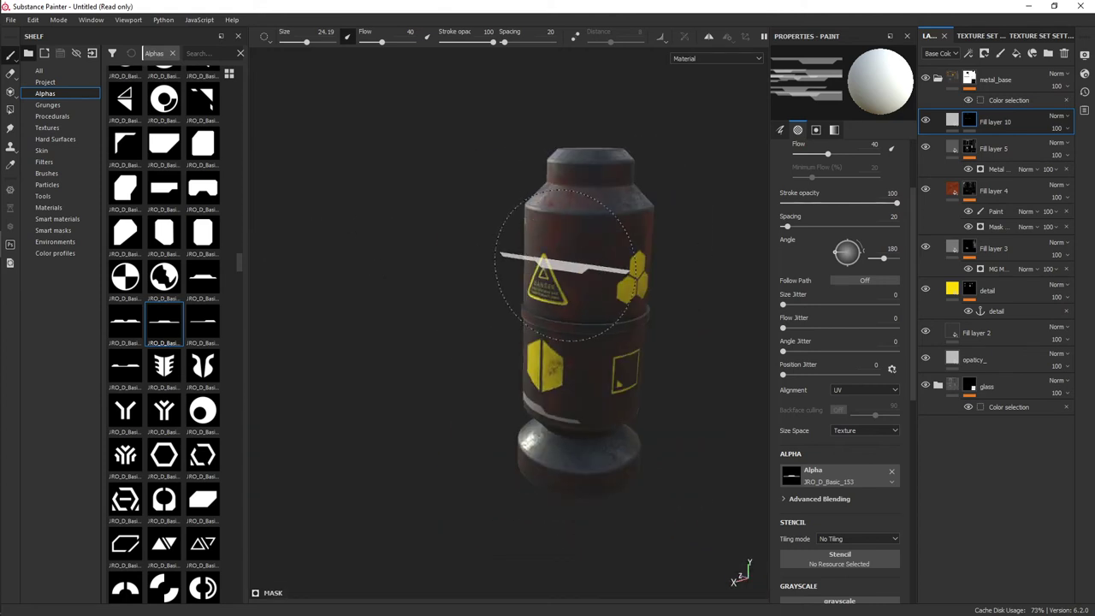
key("F3")
mouse_move(550, 244)
middle_mouse_down()
mouse_move(549, 255)
mouse_move(520, 184)
middle_mouse_up()
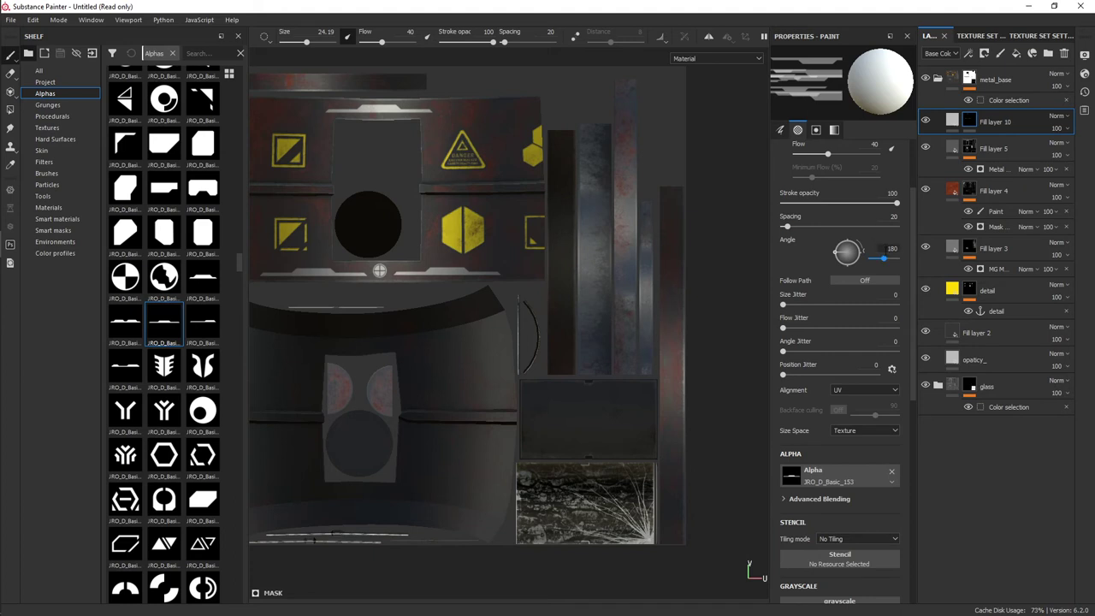
type("90")
key("Return")
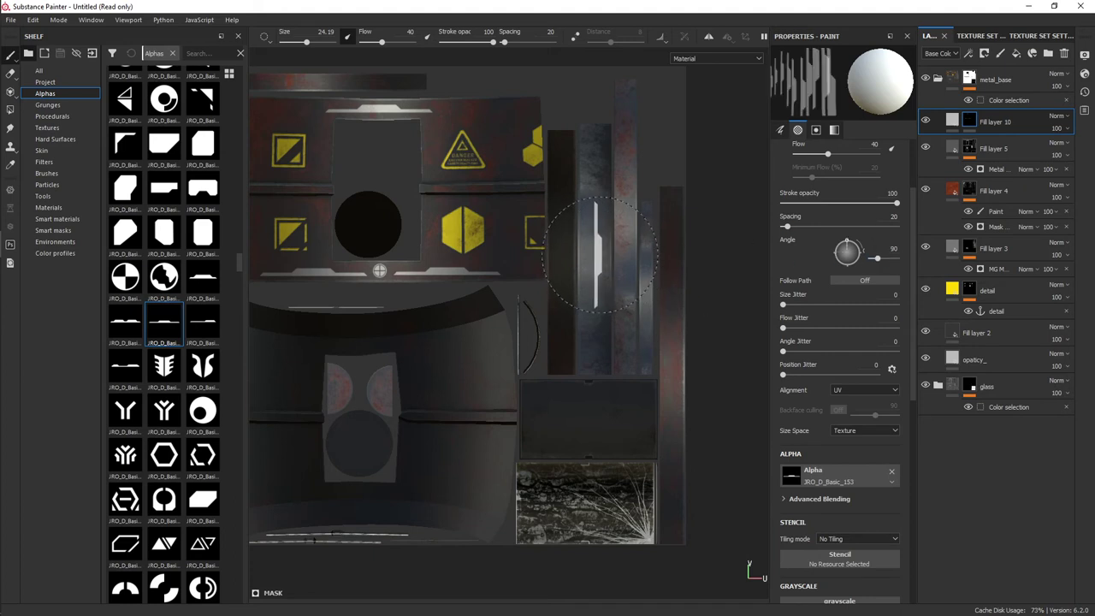
right_click_drag(599, 256, 600, 257, "ctrl")
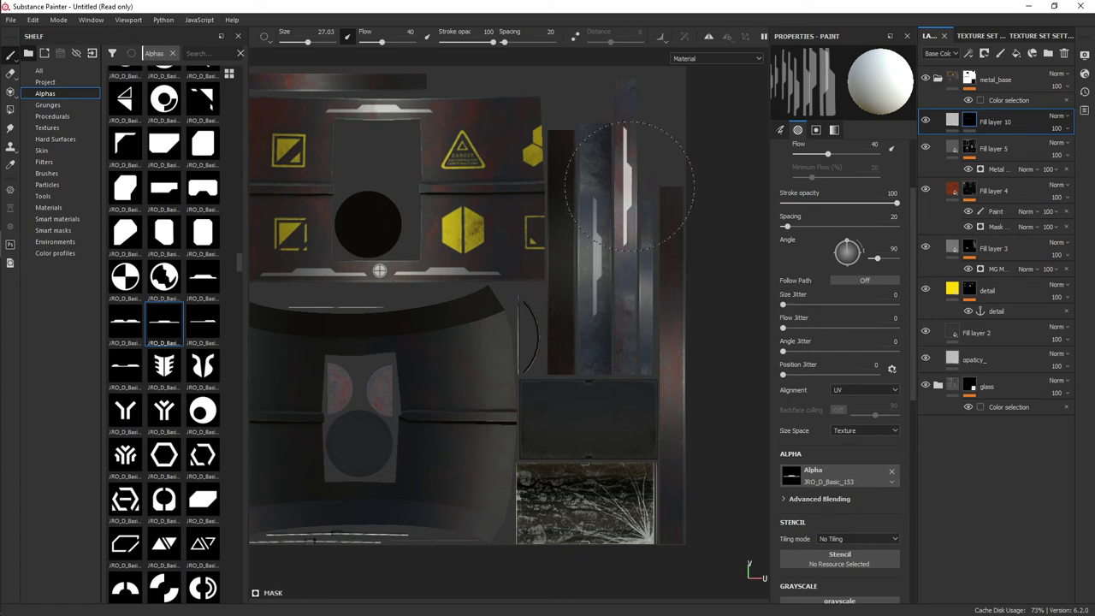
- Choose the wide stepped stripe alpha and inspect the side stripes in 3D
left_click(205, 317)
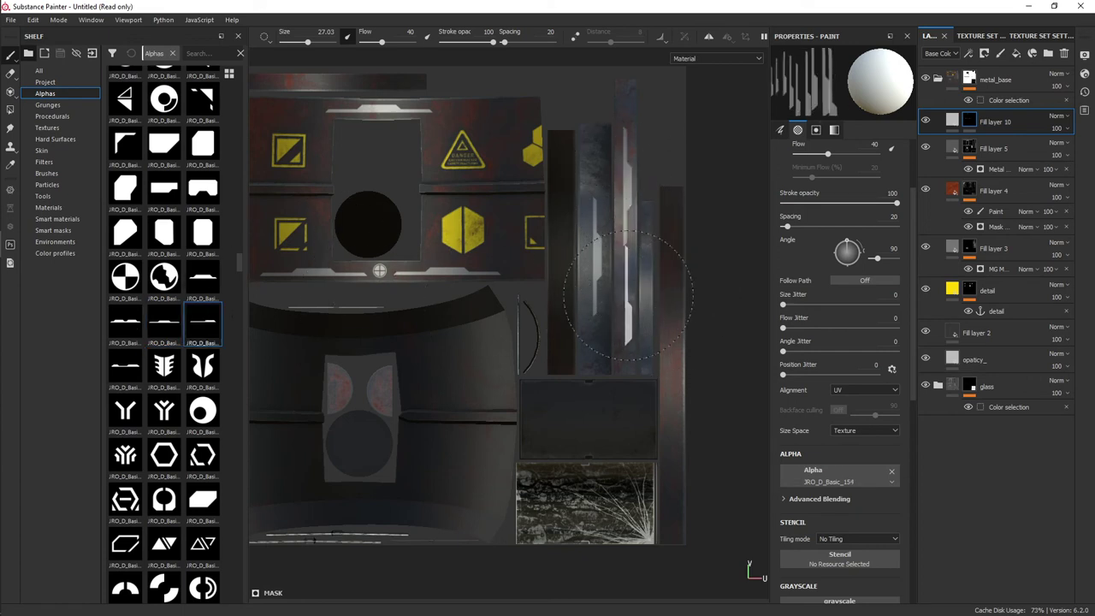
left_click(135, 368)
left_click(125, 321)
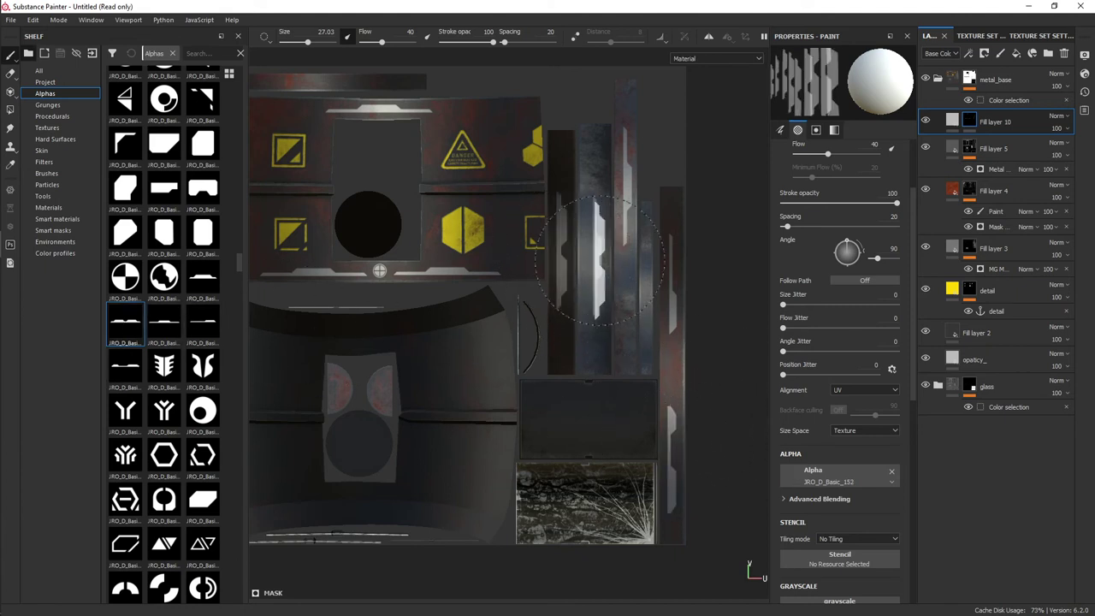
key("F2")
left_click_drag(598, 258, 697, 257, "alt")
middle_click_drag(447, 232, 492, 219, "alt")
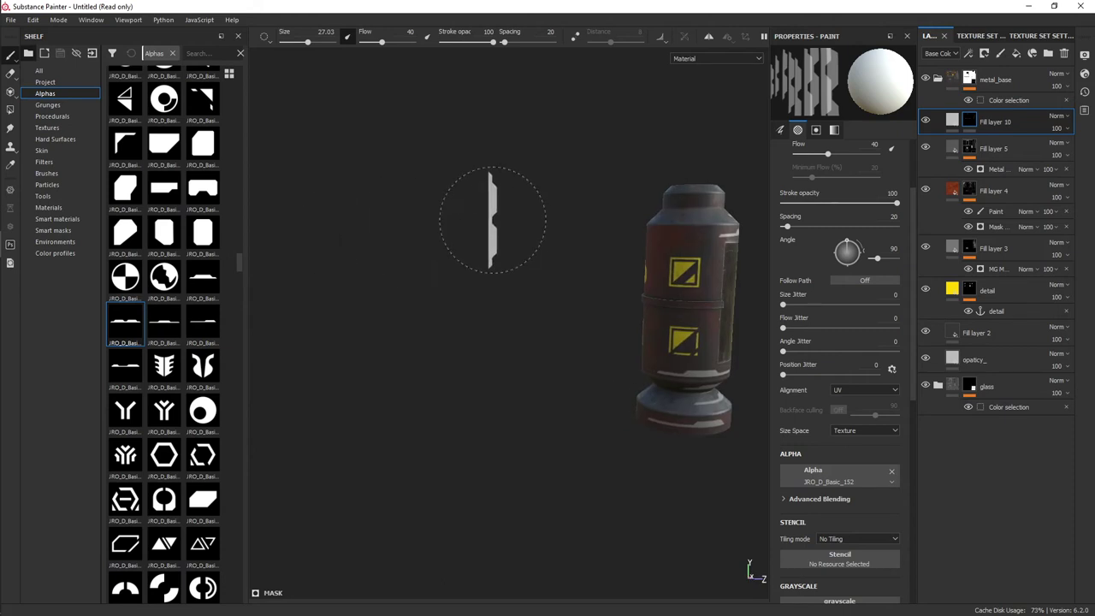
mouse_move(493, 220)
left_mouse_down("alt")
mouse_move(355, 196)
mouse_move(660, 135)
mouse_move(692, 147)
left_mouse_up("alt")
scroll(692, 146, "up", 2)
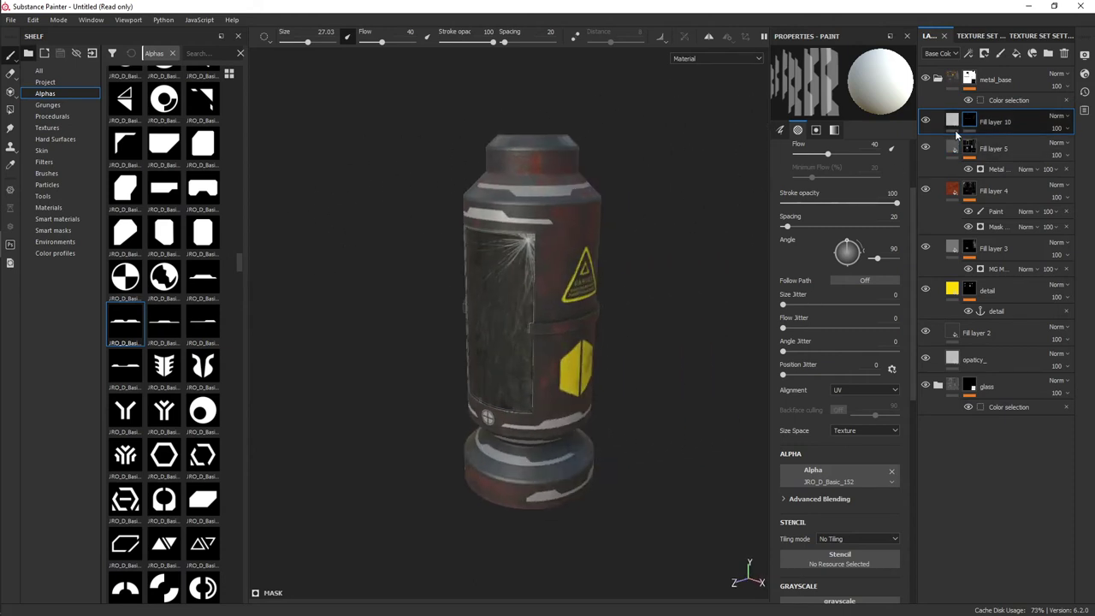
- Limit Fill layer 10 to colour and height, black base colour and height -1, then select its mask
left_click(958, 123)
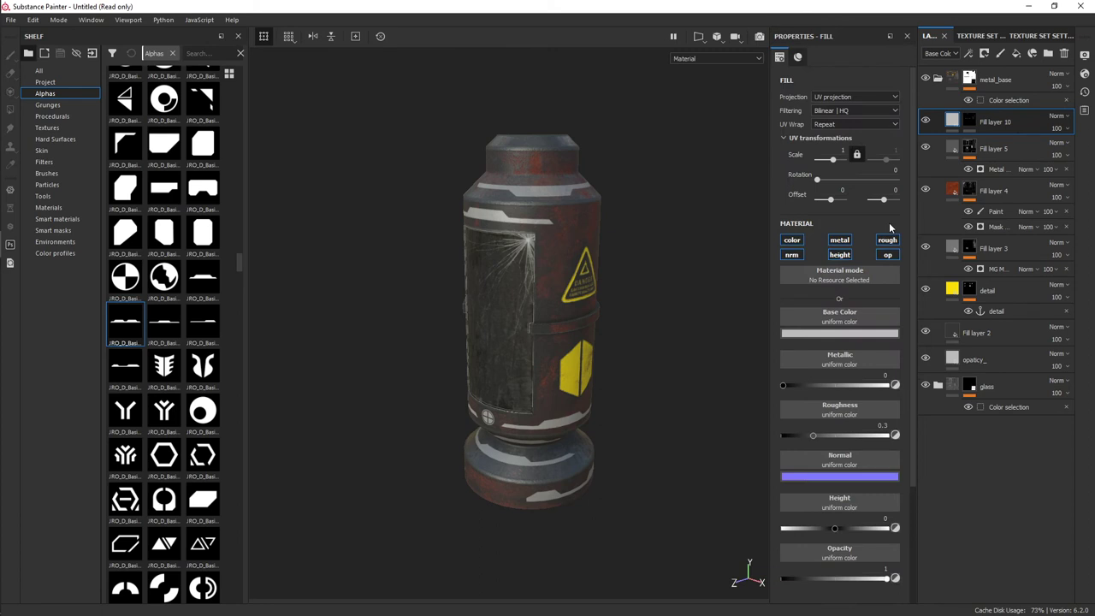
left_click(802, 242)
left_click(839, 333)
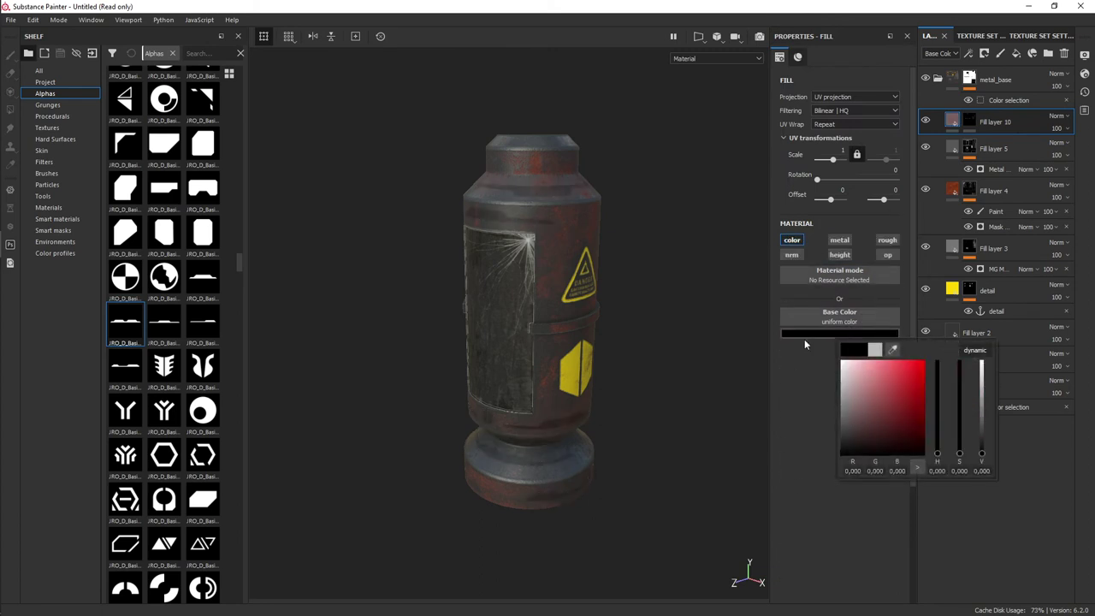
left_click(840, 256)
left_click_drag(664, 398, 653, 305, "alt")
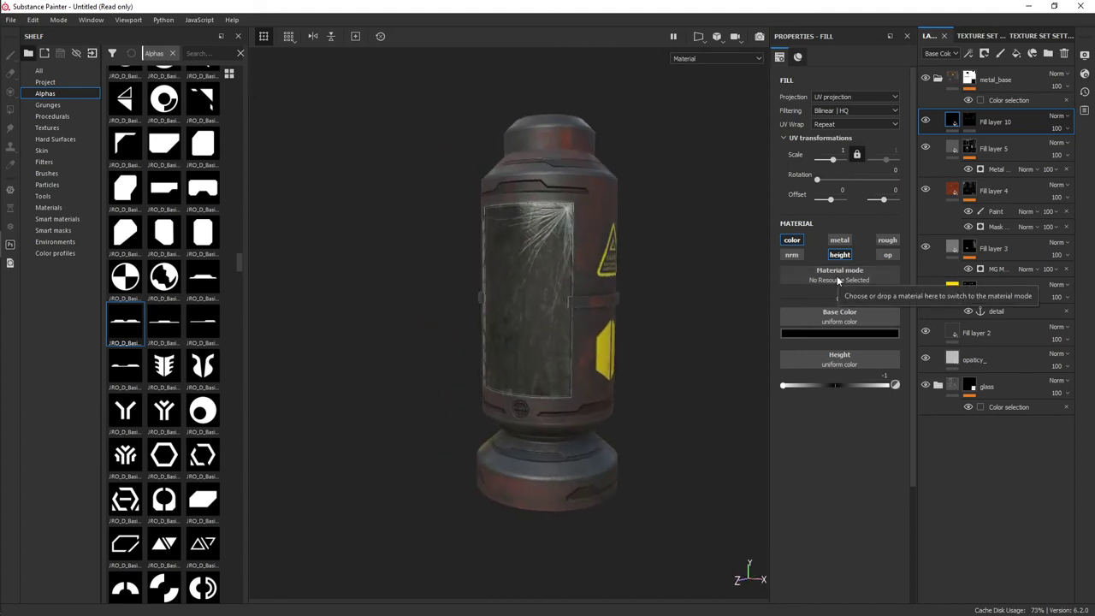
scroll(650, 238, "up", 3)
scroll(650, 238, "up", 2)
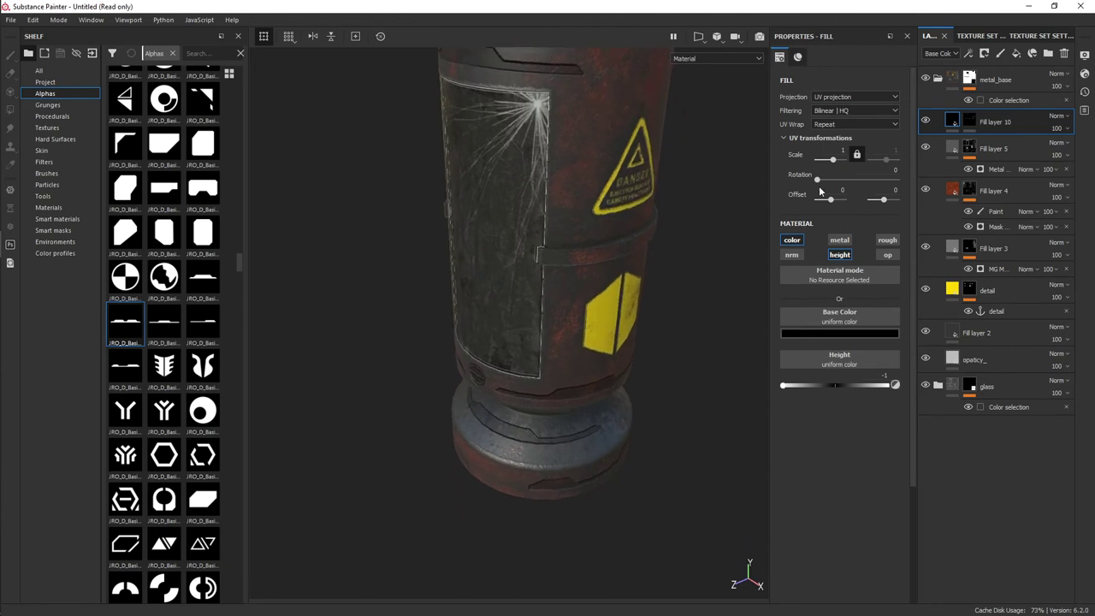
left_click(973, 123)
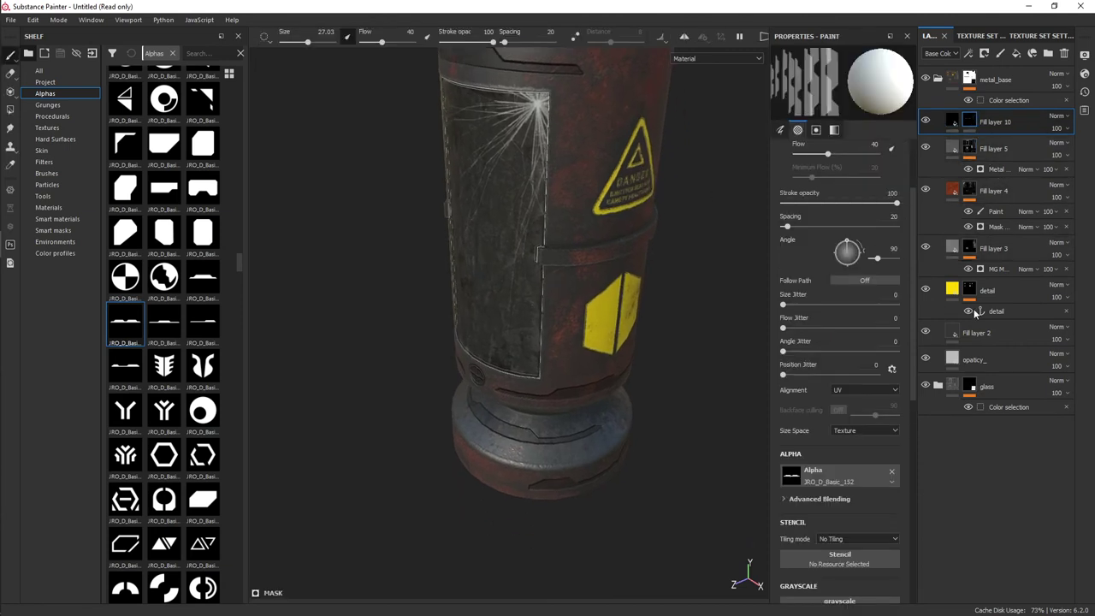
- Add an anchor point named 'detail' to Fill layer 10's mask
right_click(975, 123)
left_click(975, 423)
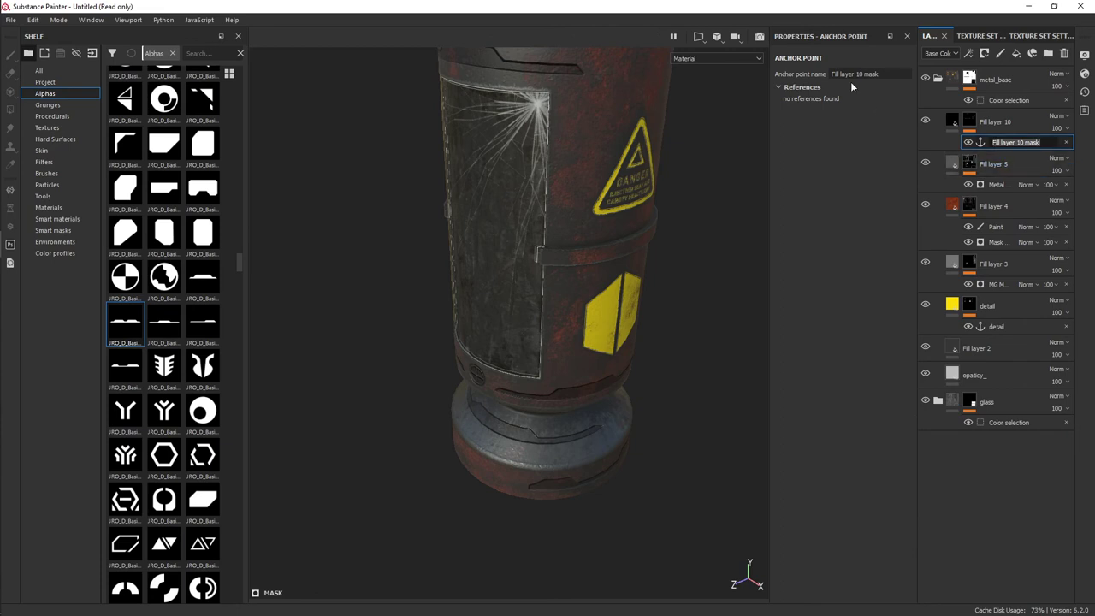
type("detail")
key("Return")
left_click(797, 87)
left_click(864, 74)
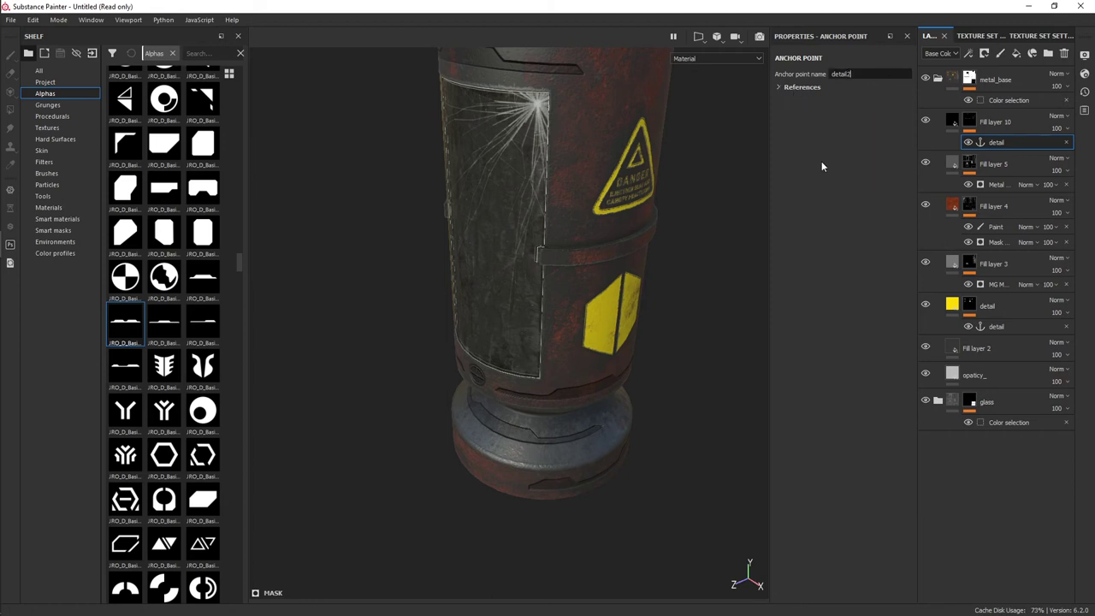
- Rename the detail2 anchor to 'detail' and move Fill layer 10 just above the detail layer
left_click(997, 184)
scroll(849, 349, "down", 3)
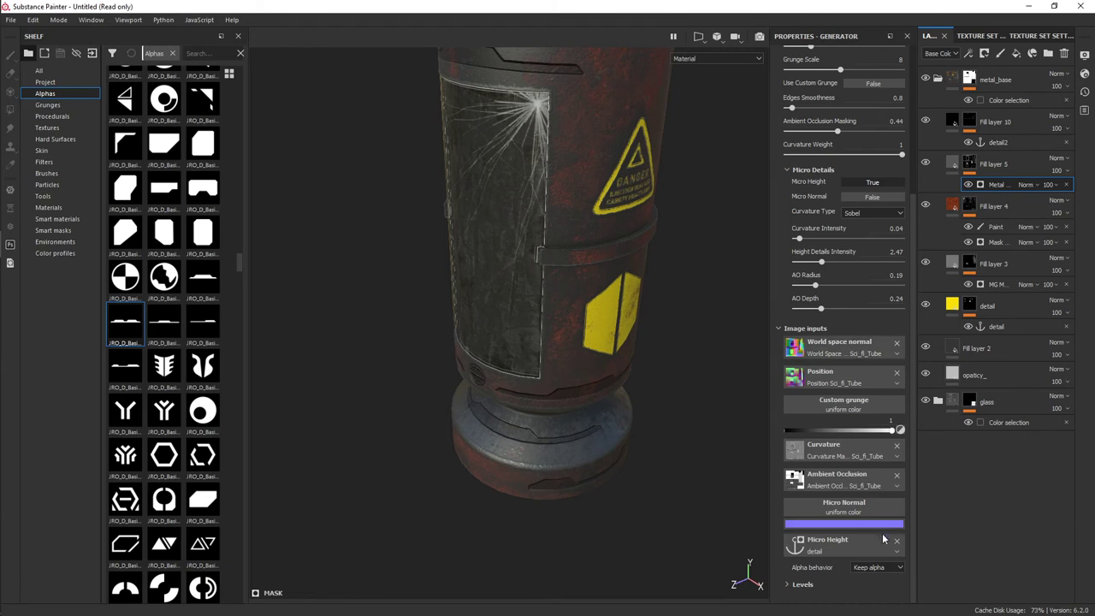
left_click(847, 541)
left_click(937, 338)
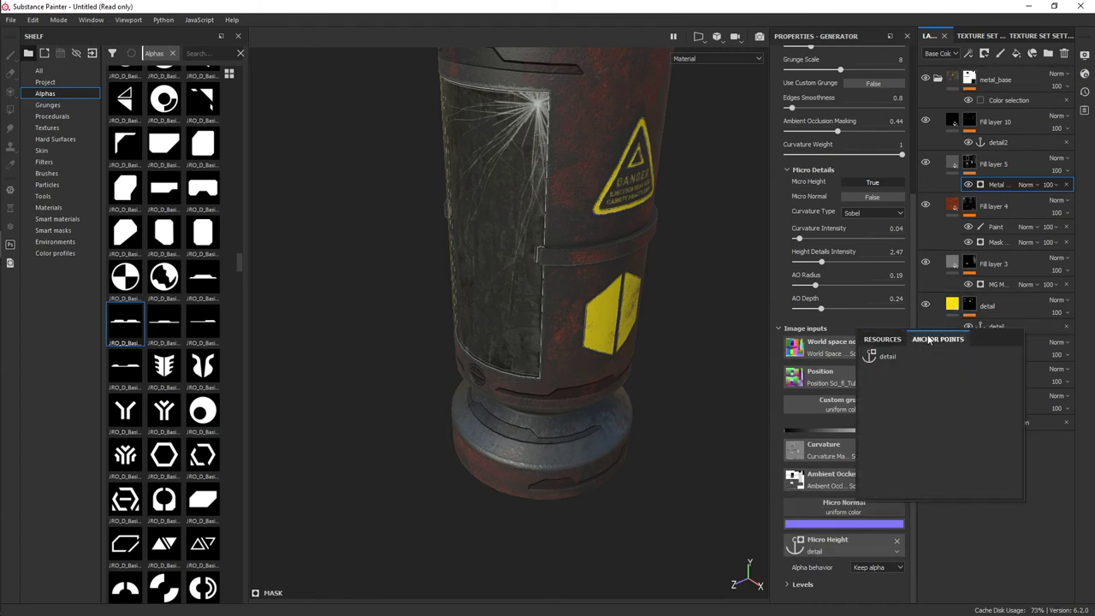
left_click(1001, 142)
double_click(1002, 142)
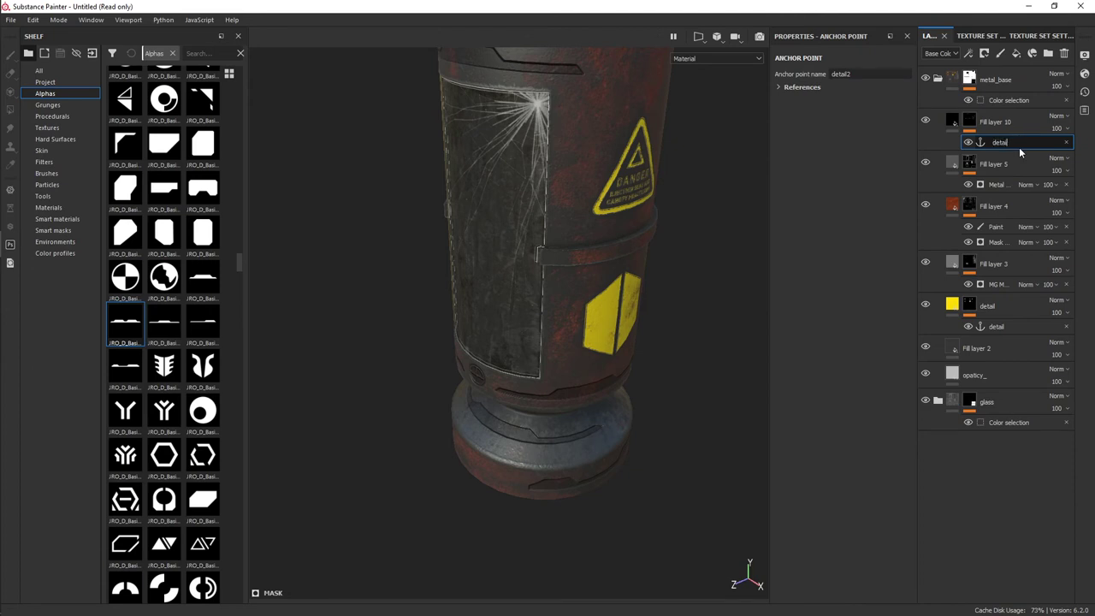
left_click(1005, 124)
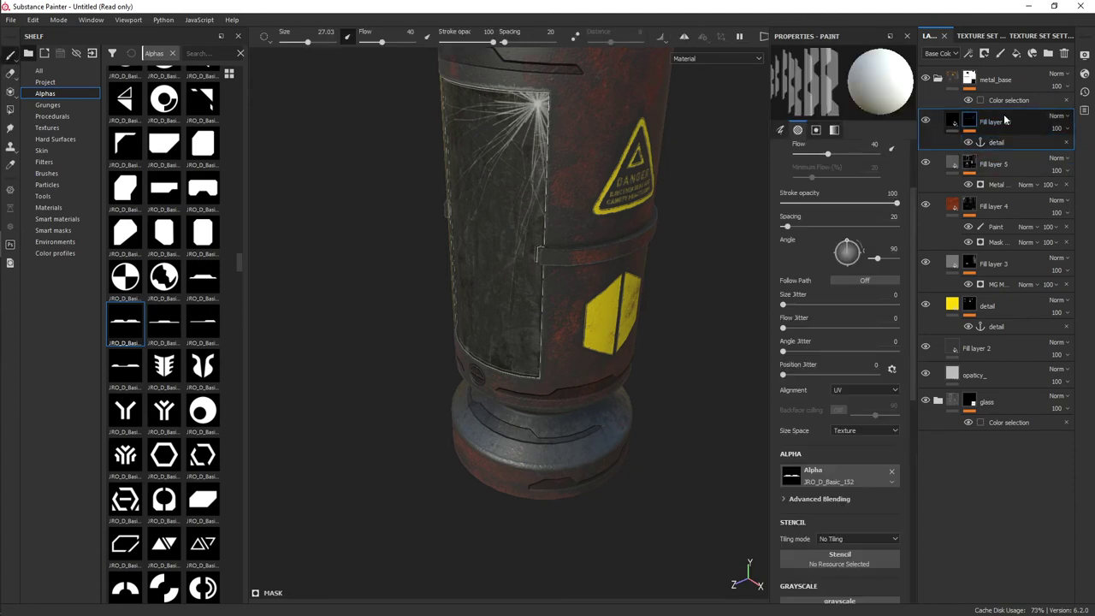
left_click_drag(1006, 121, 1022, 295)
mouse_move(675, 420)
left_mouse_down("alt")
mouse_move(659, 403)
mouse_move(680, 308)
mouse_move(679, 233)
left_mouse_up("alt")
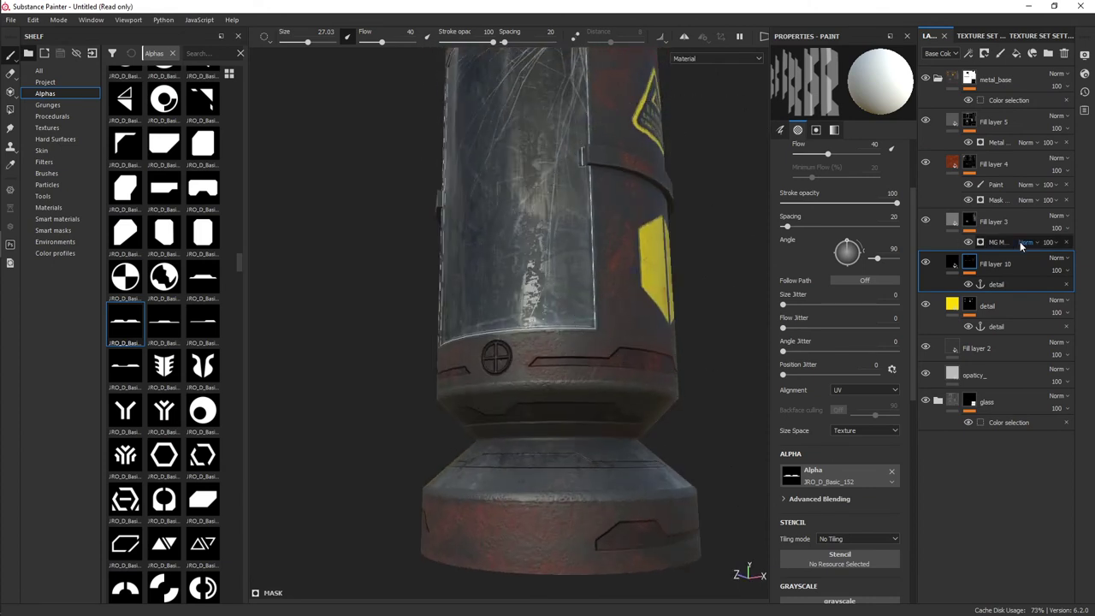
- Toggle Fill layer 10 and the yellow decals off and on to compare, then check Fill layer 3's generator
left_click(925, 265)
left_click(925, 265)
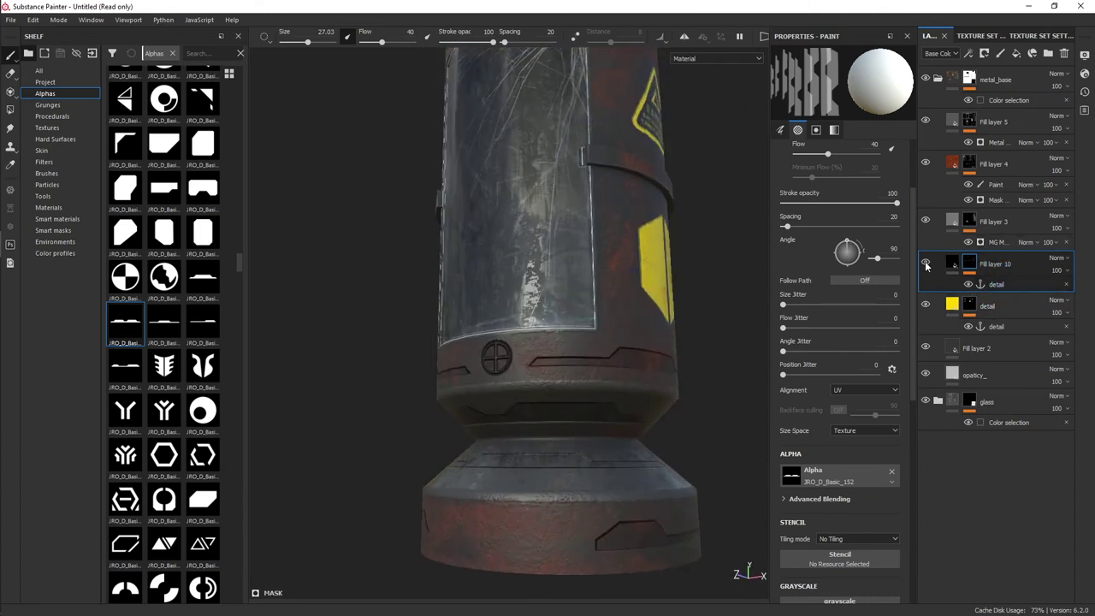
left_click(926, 306)
left_click(926, 307)
left_click_drag(651, 325, 531, 325, "alt")
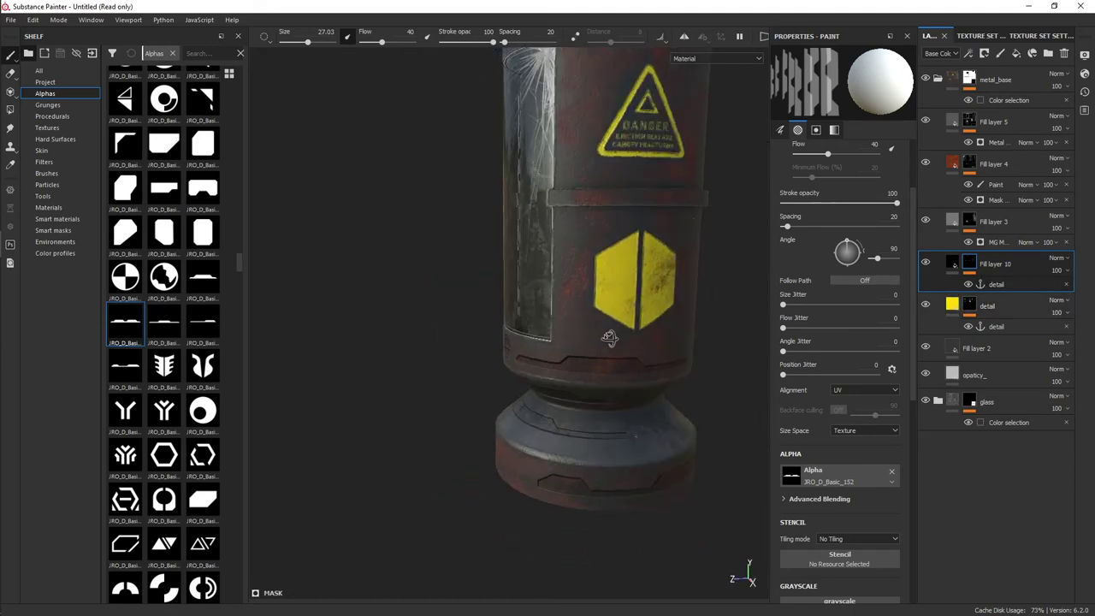
left_click(993, 245)
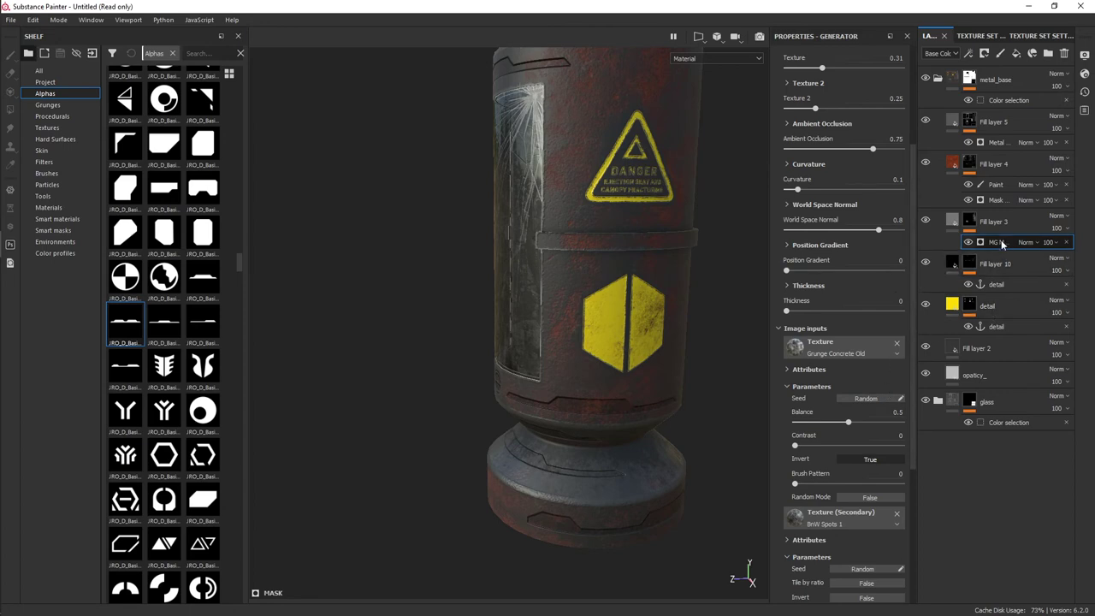
- Link Fill layer 4's mask generator Micro Normal to the 'detail' anchor point
left_click(994, 190)
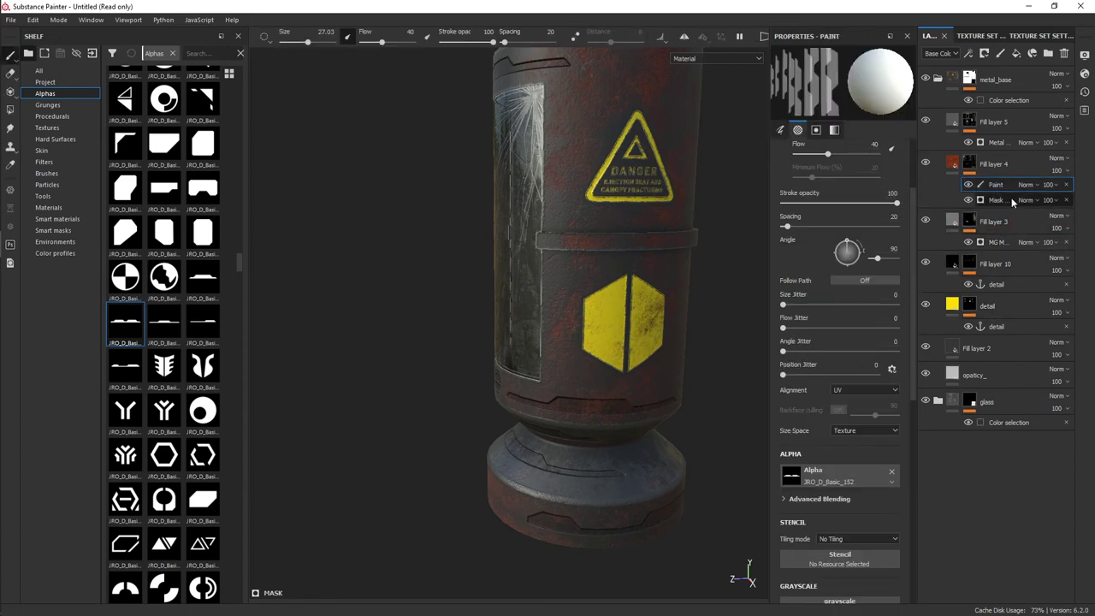
left_click(962, 202)
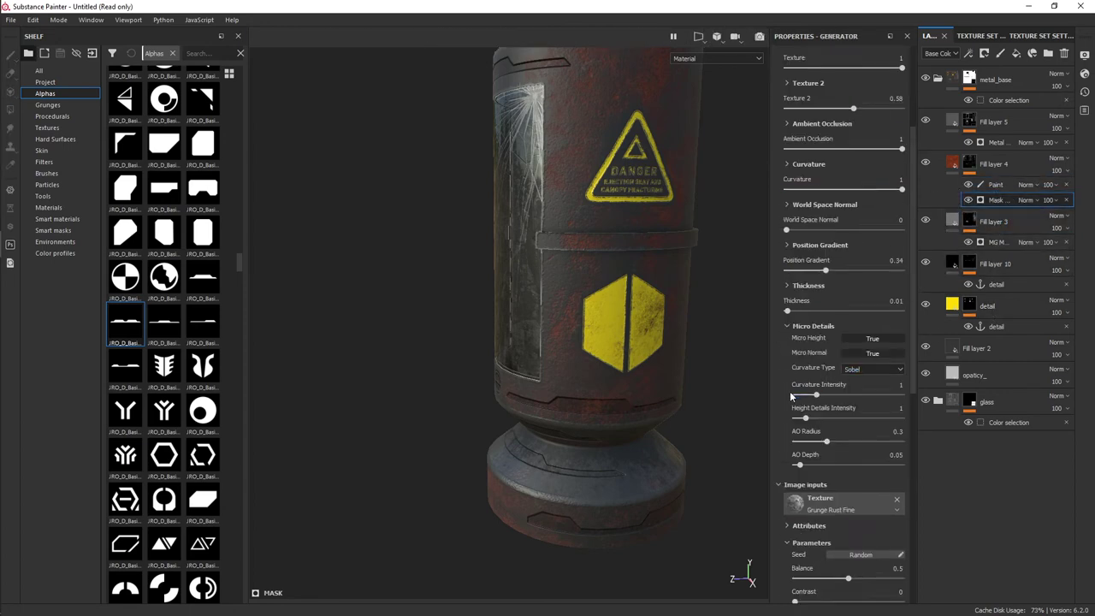
scroll(788, 369, "down", 1)
scroll(807, 346, "down", 6)
scroll(817, 376, "down", 4)
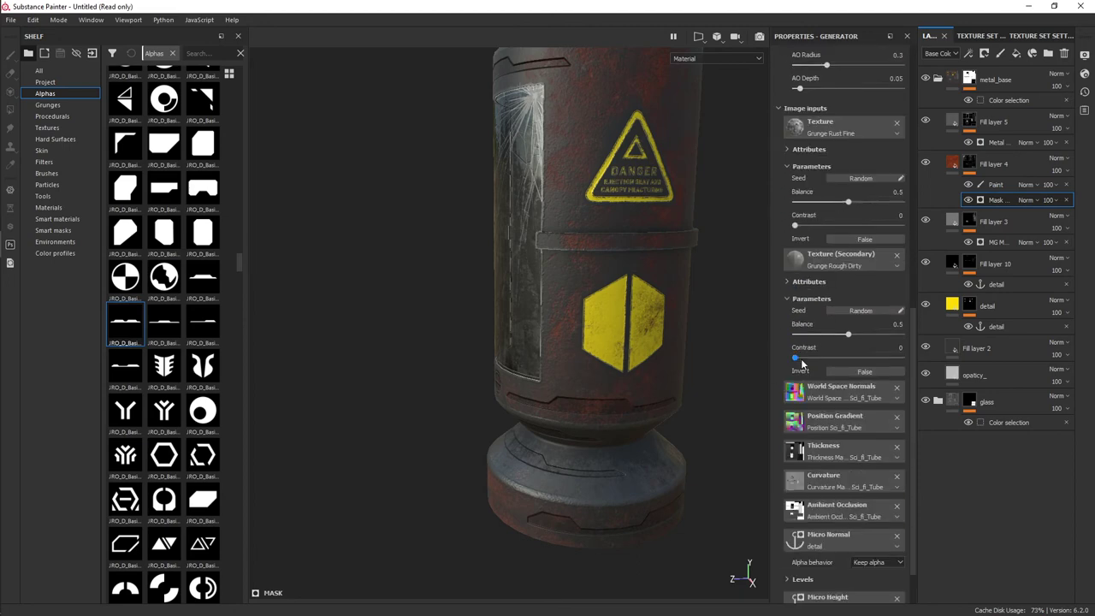
scroll(826, 413, "down", 2)
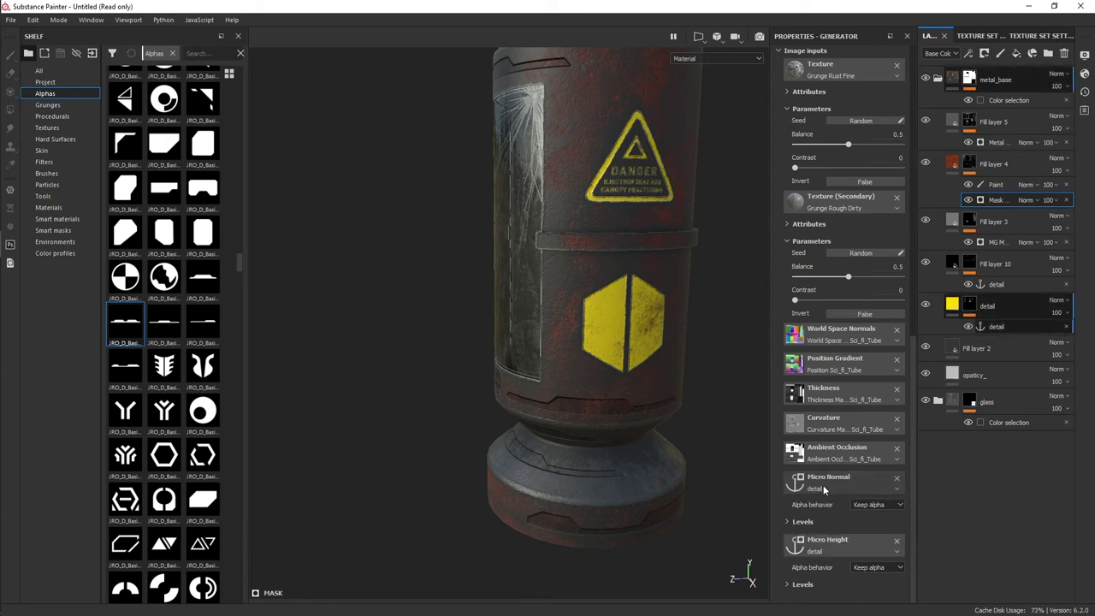
left_click(896, 480)
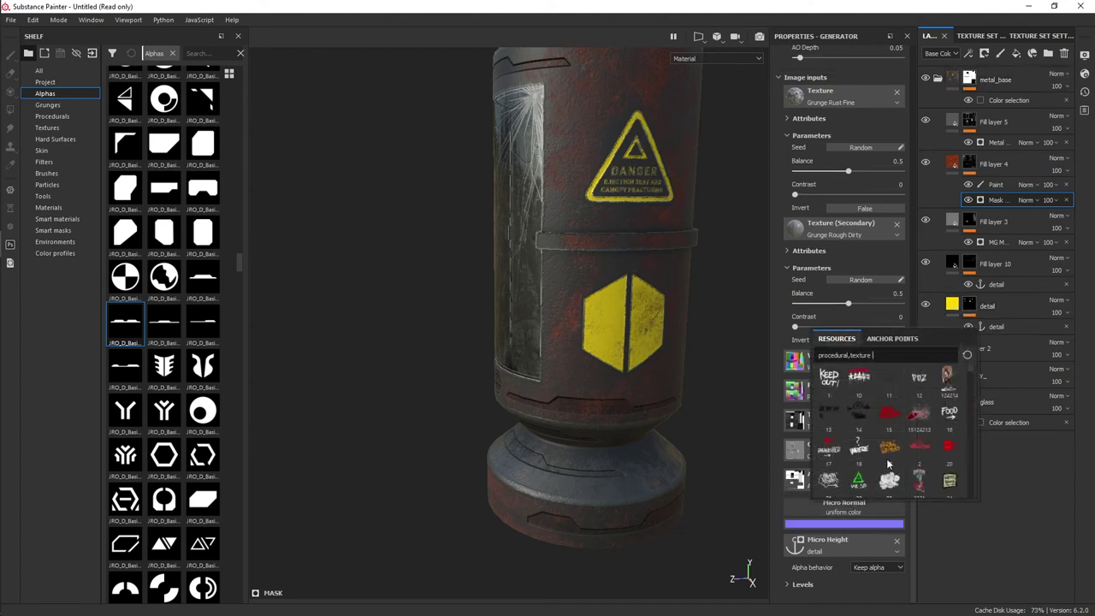
left_click(909, 339)
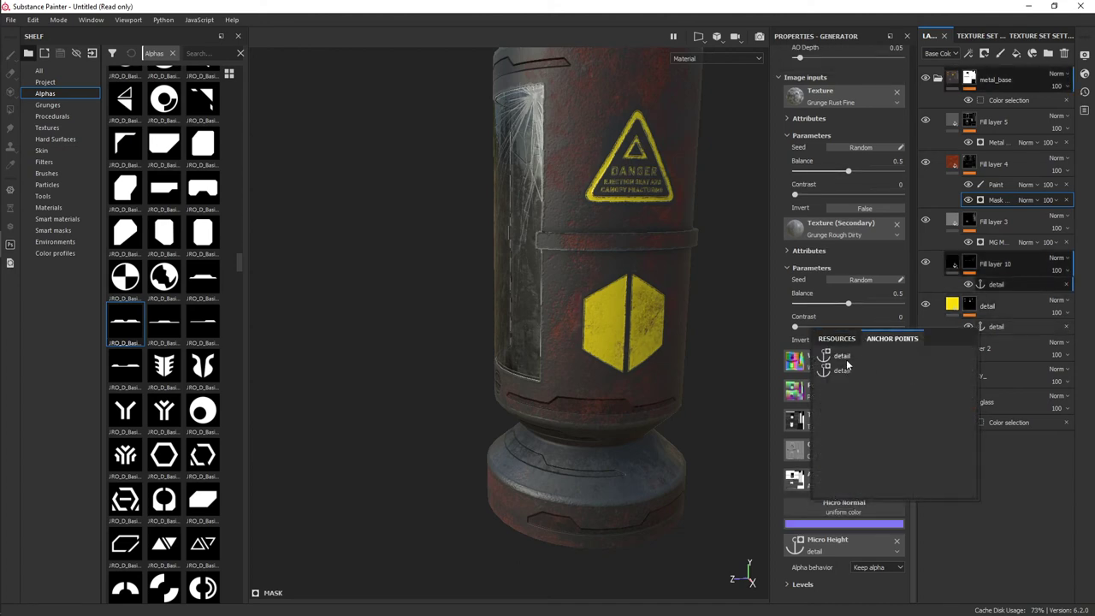
left_click(845, 357)
mouse_move(606, 341)
left_mouse_down("alt")
mouse_move(515, 398)
mouse_move(538, 299)
mouse_move(571, 314)
mouse_move(536, 323)
left_mouse_up("alt")
scroll(538, 299, "up", 3)
middle_click_drag(645, 366, 654, 295, "alt")
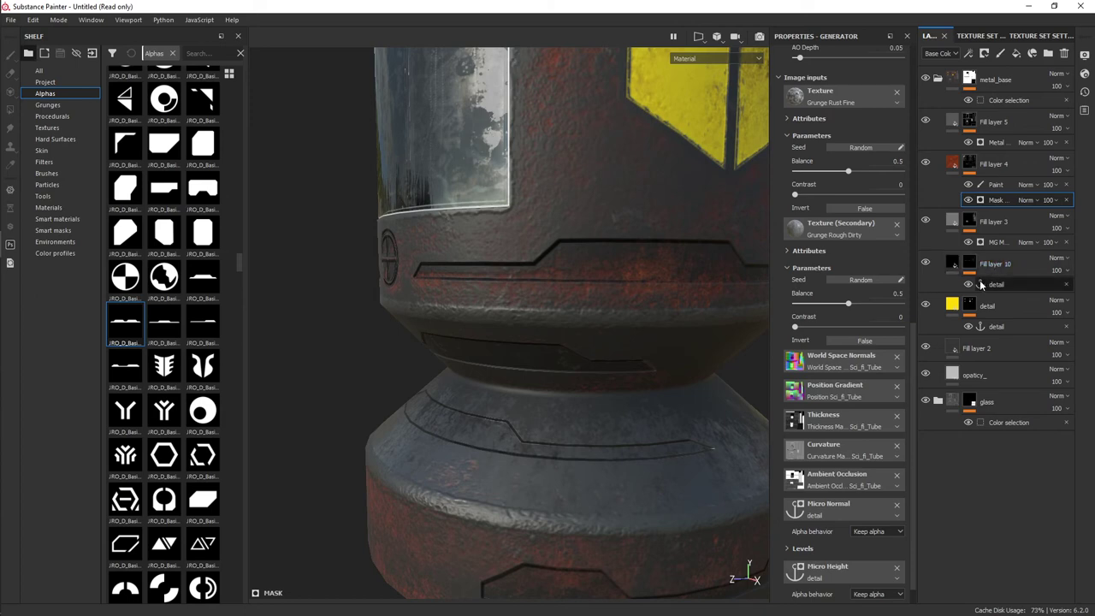
- Link Fill layer 5's Metal generator Micro Normal to the 'detail' anchor and inspect the engraved band
left_click(996, 142)
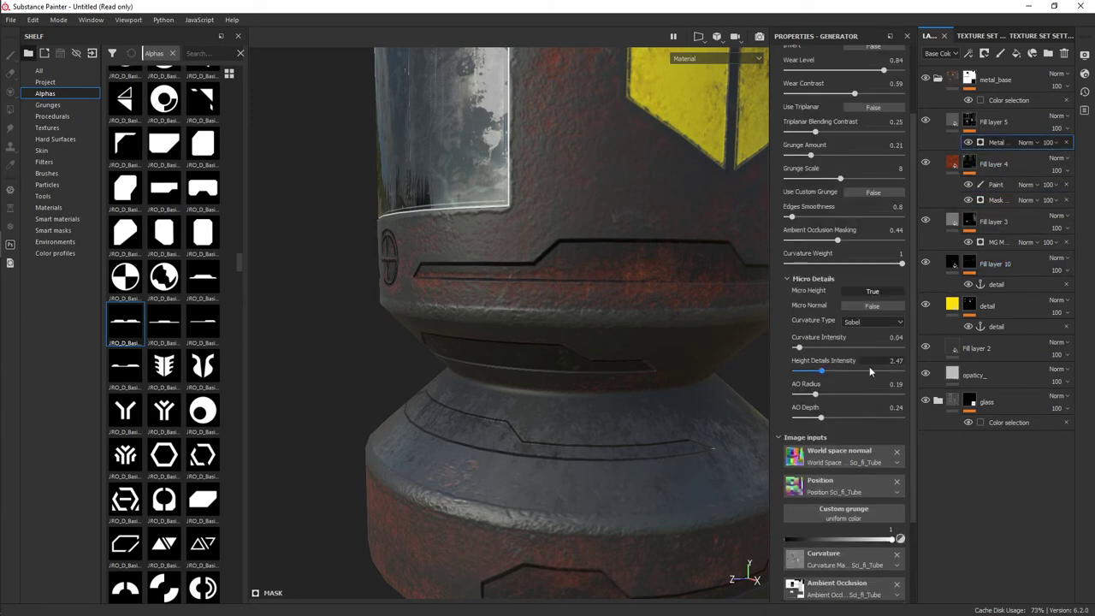
left_click(838, 516)
left_click(919, 351)
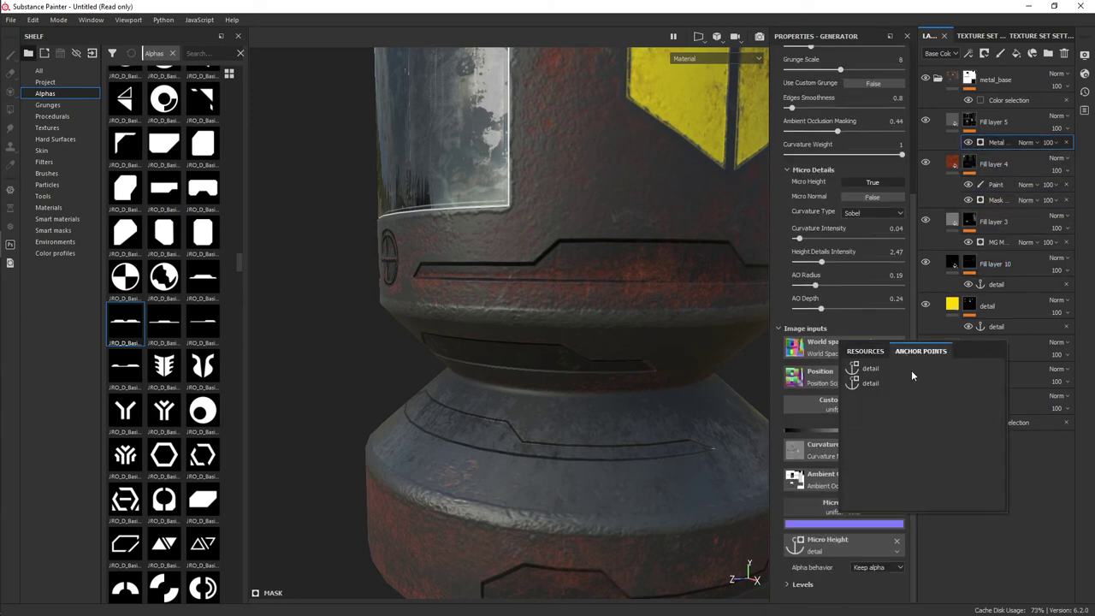
left_click(870, 369)
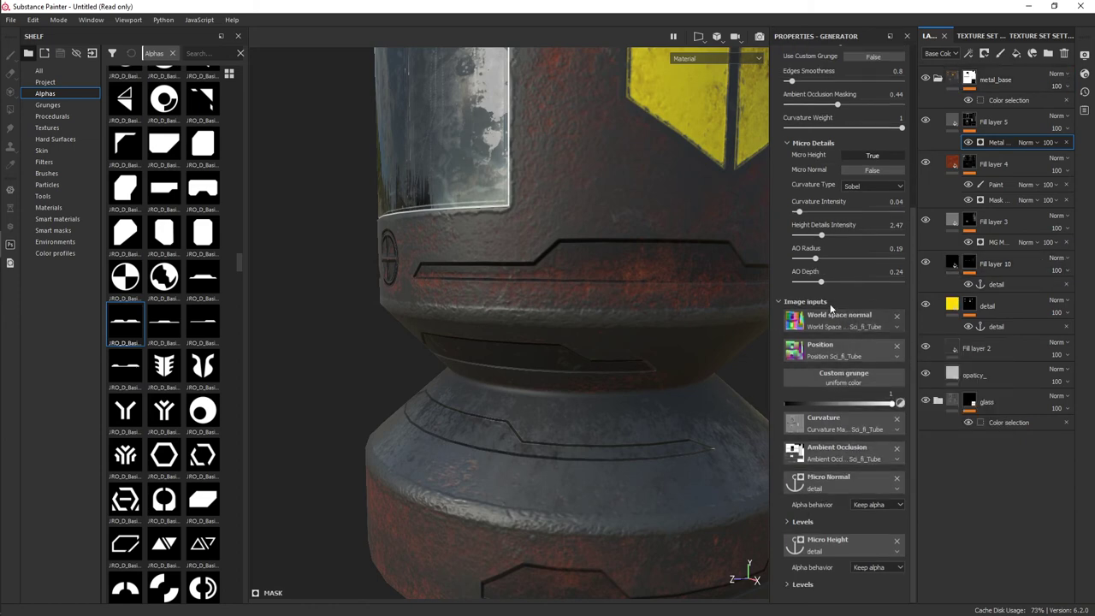
scroll(581, 285, "down", 4)
left_click_drag(637, 349, 616, 426, "alt")
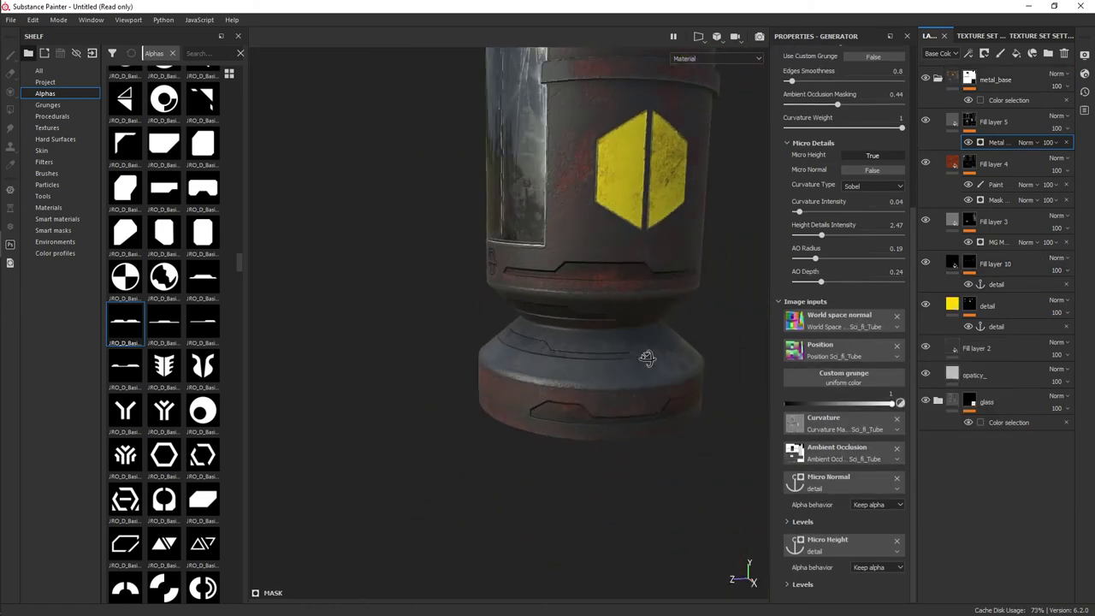
scroll(616, 426, "up", 4)
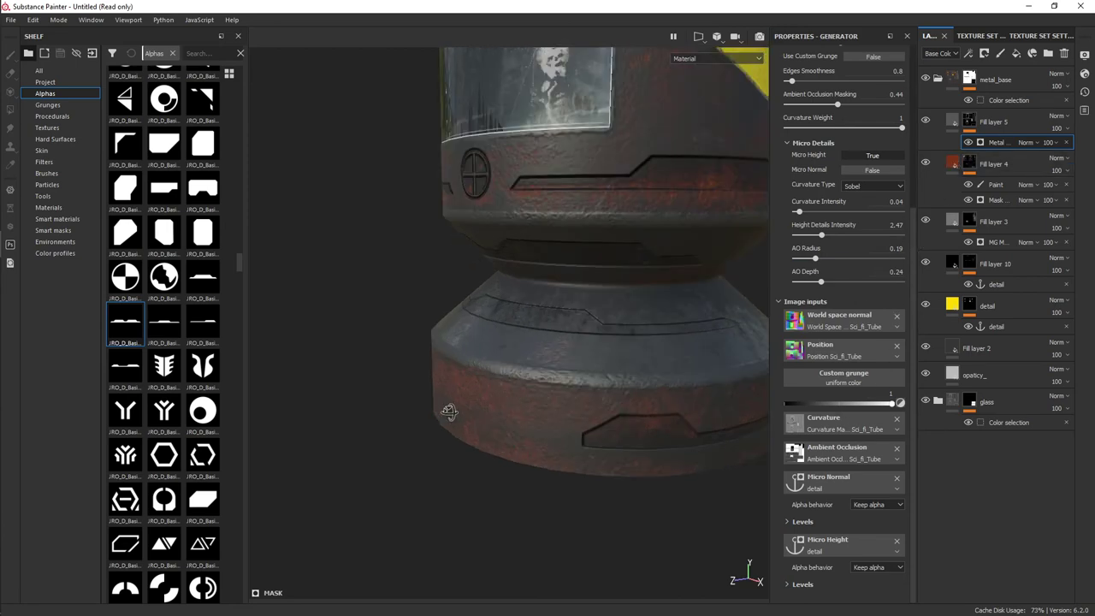
mouse_move(713, 416)
left_mouse_down("alt")
mouse_move(609, 448)
mouse_move(691, 374)
mouse_move(619, 342)
mouse_move(637, 418)
left_mouse_up("alt")
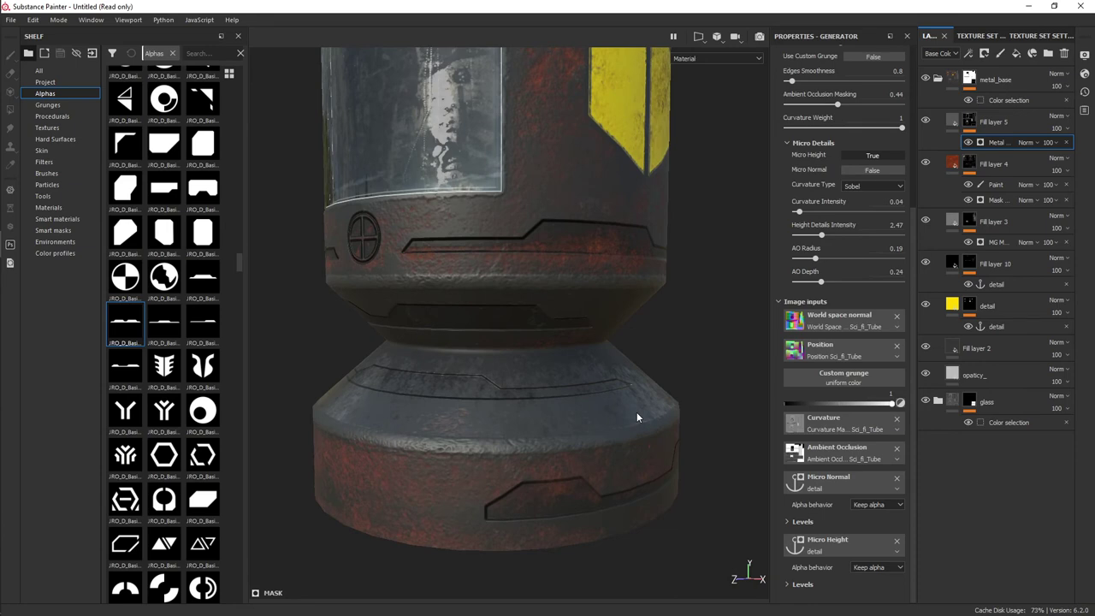
scroll(533, 408, "down", 3)
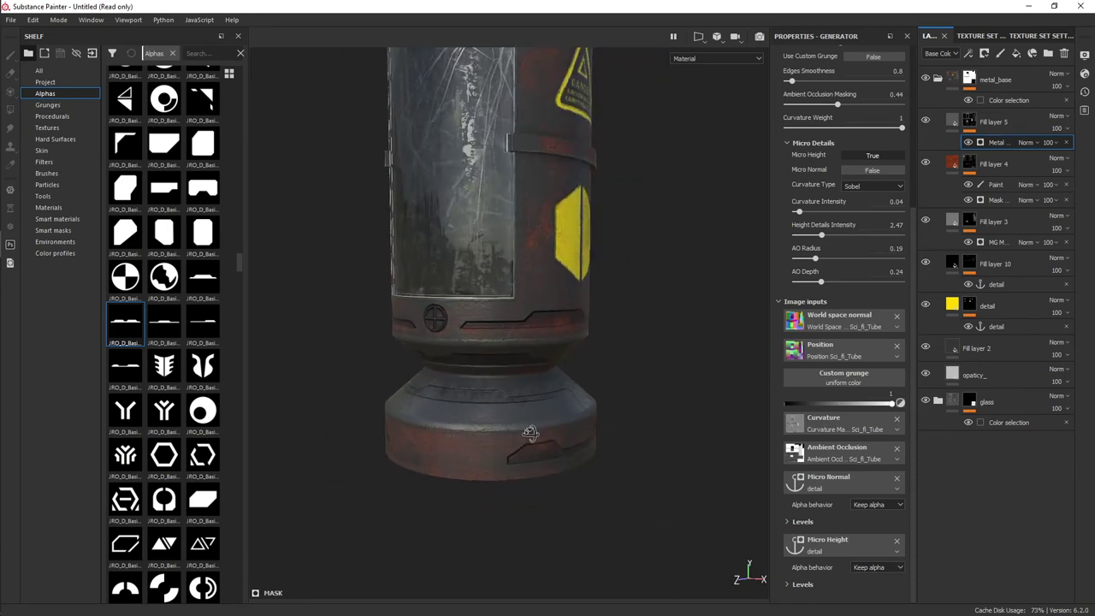
mouse_move(533, 407)
left_mouse_down("alt")
mouse_move(456, 425)
mouse_move(508, 420)
mouse_move(491, 452)
mouse_move(442, 420)
mouse_move(504, 370)
mouse_move(599, 342)
mouse_move(513, 434)
mouse_move(483, 394)
mouse_move(517, 396)
left_mouse_up("alt")
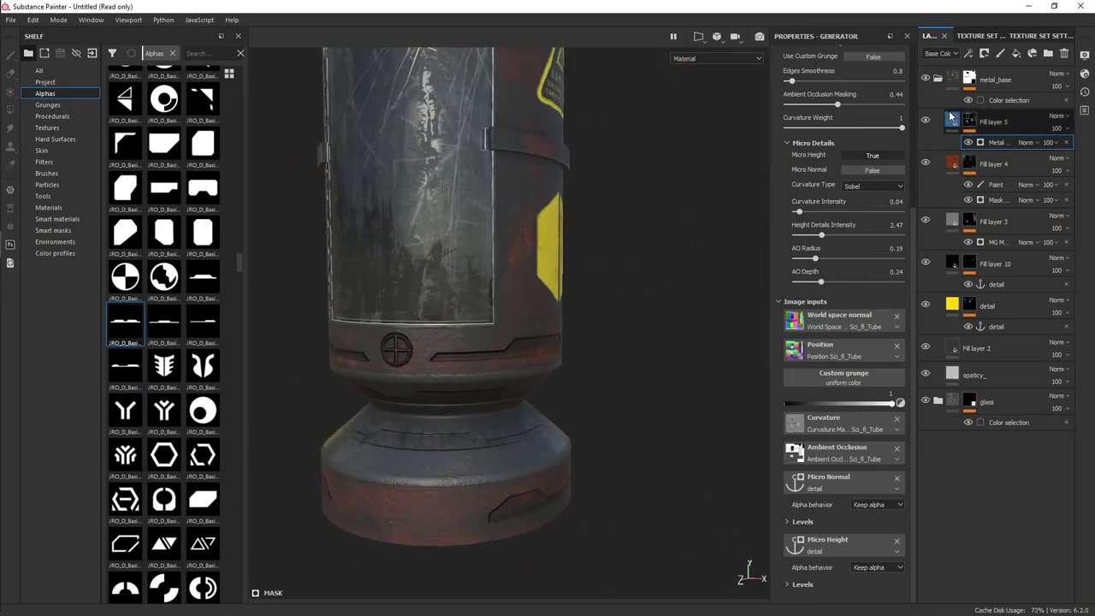
- Set Fill layer 10's base colour to black
left_click(951, 121)
left_click(951, 249)
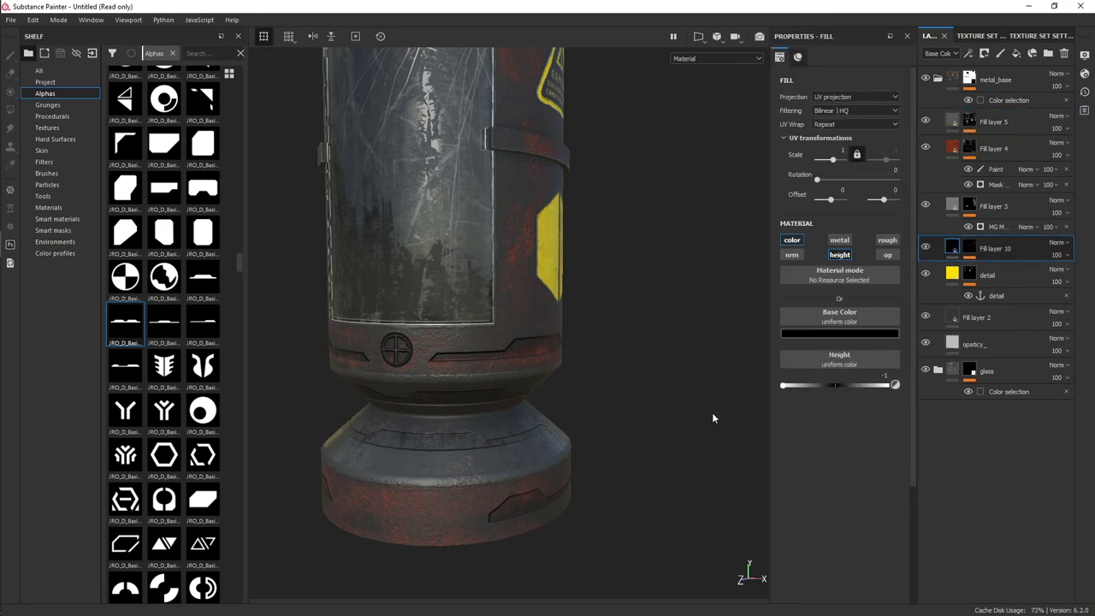
left_click(839, 332)
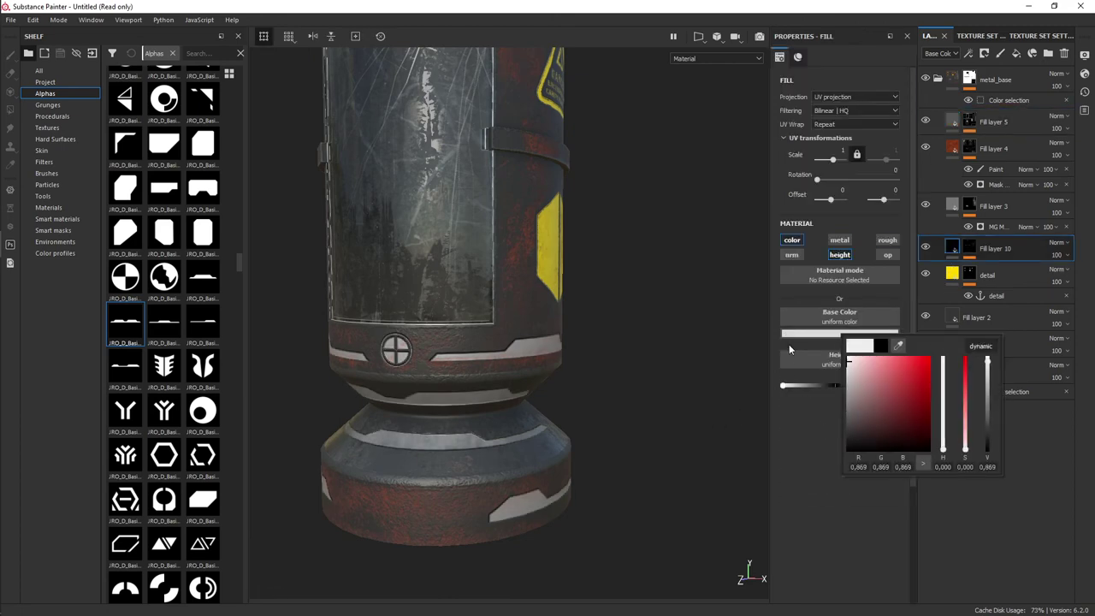
left_click_drag(832, 434, 691, 492)
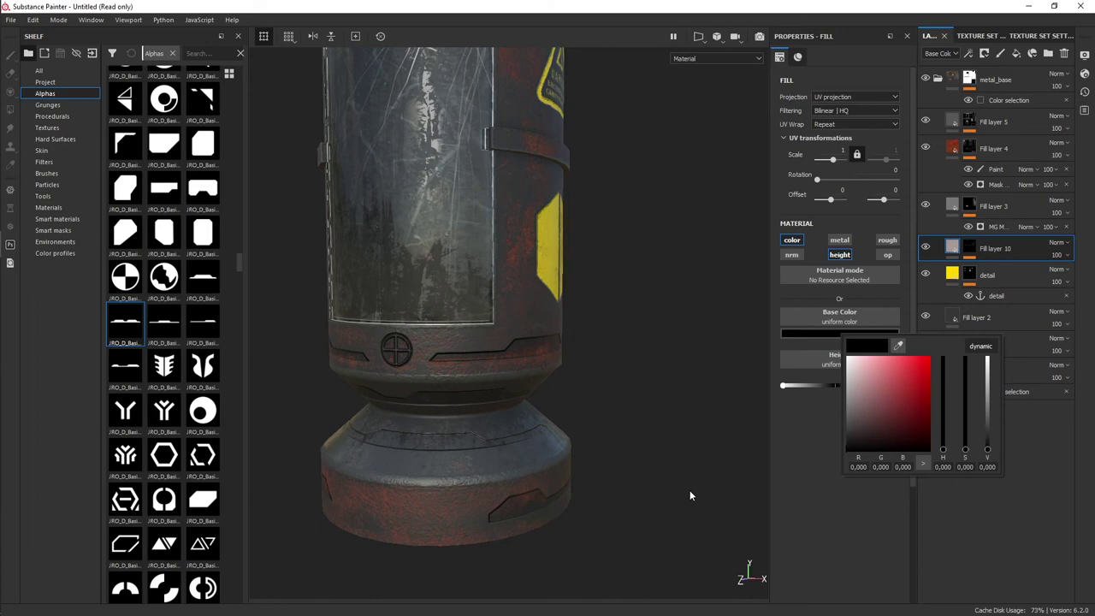
left_click(799, 489)
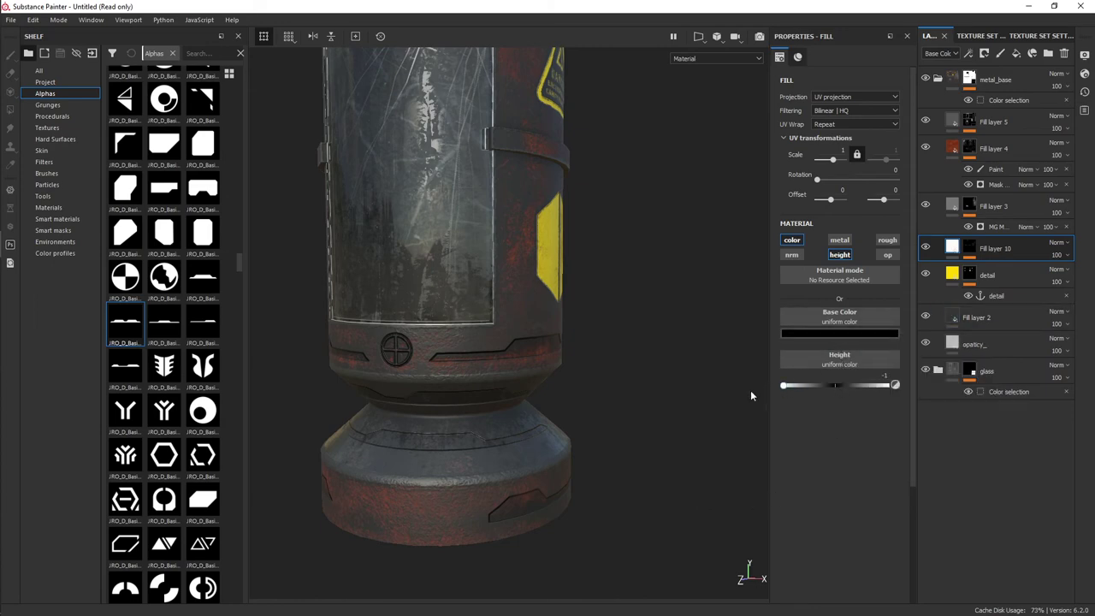
- Duplicate Fill layer 10 with Ctrl+D and place the copy just below metal_base
key("ctrl+d")
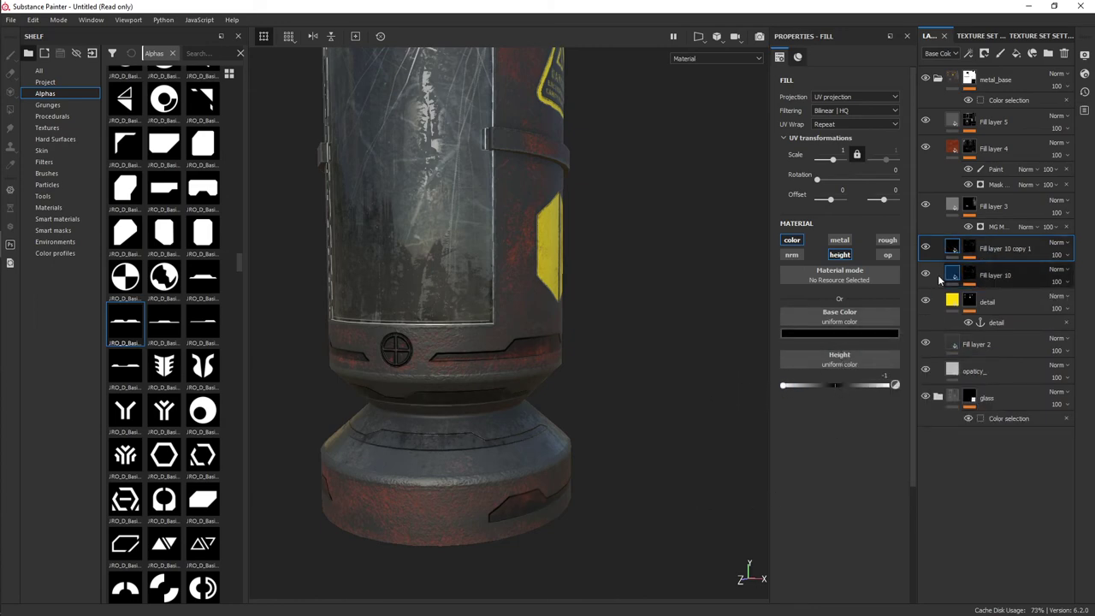
mouse_move(556, 317)
left_mouse_down("alt")
mouse_move(447, 314)
mouse_move(716, 339)
left_mouse_up("alt")
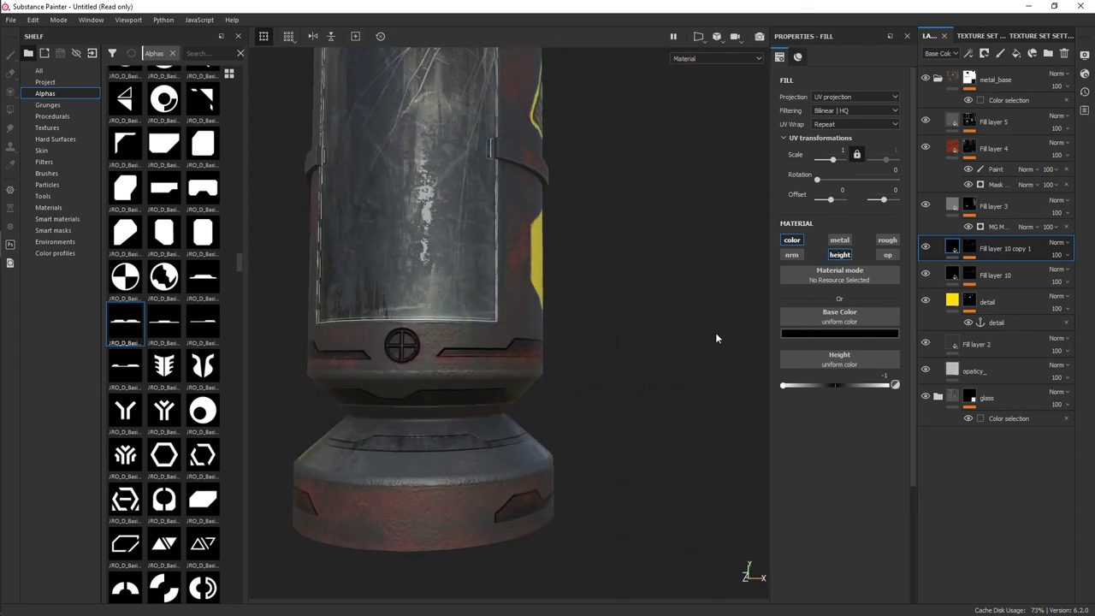
key("ctrl+z")
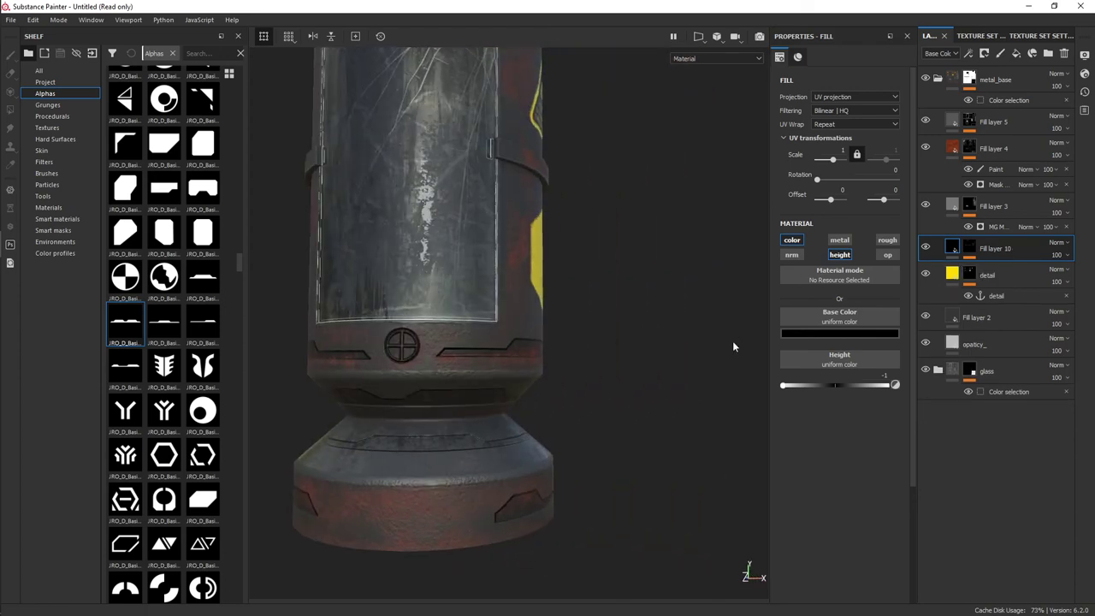
key("ctrl+d")
left_click_drag(1006, 251, 1022, 104)
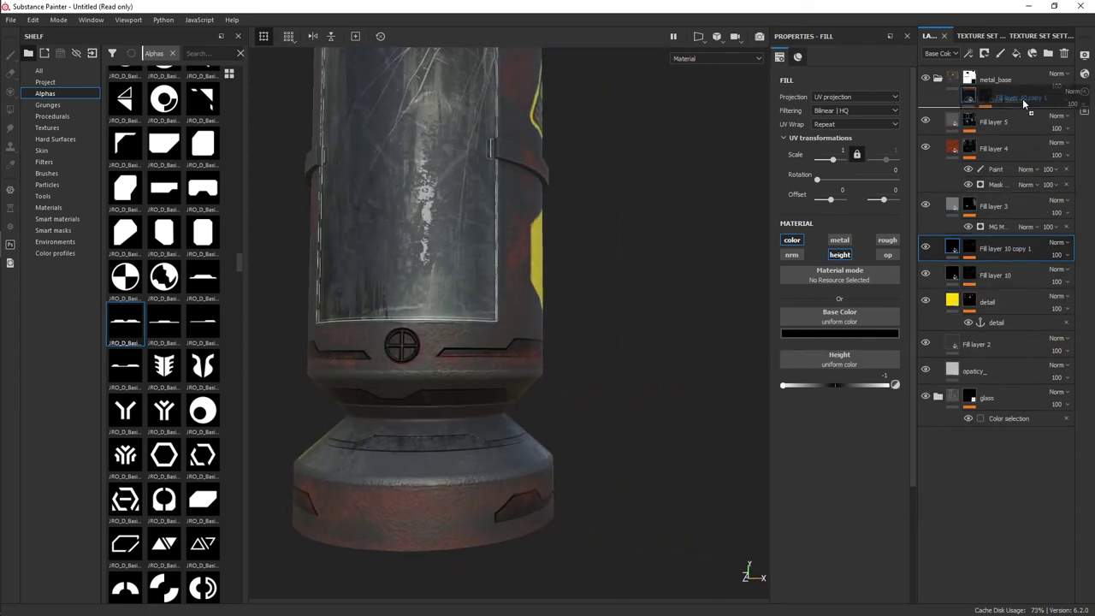
left_click_drag(733, 289, 542, 299, "alt")
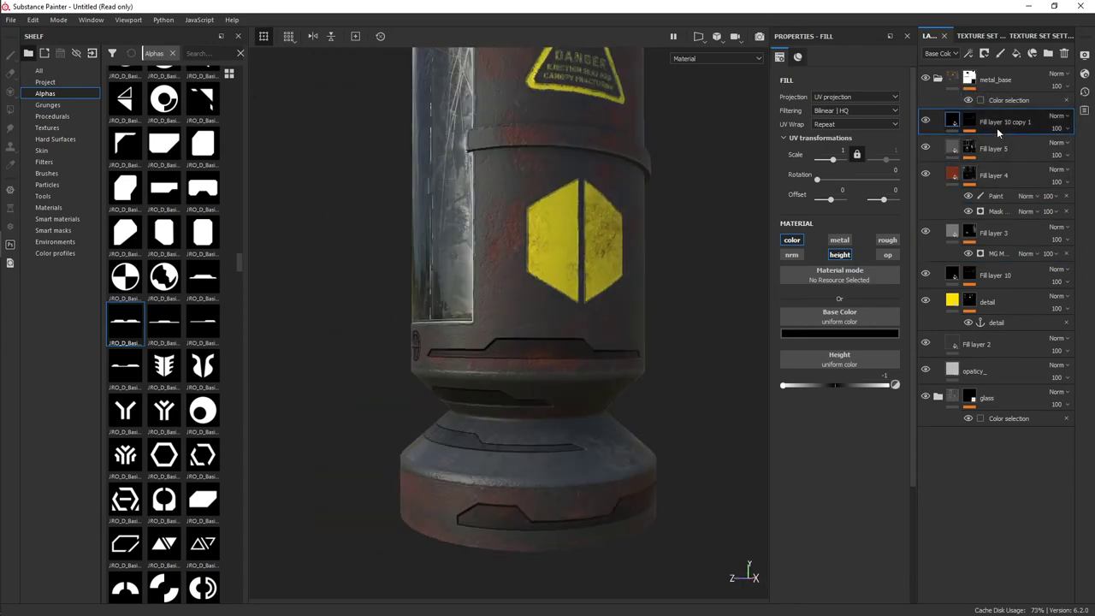
left_click_drag(996, 126, 1009, 120)
mouse_move(587, 318)
left_mouse_down("alt")
mouse_move(545, 390)
mouse_move(359, 445)
mouse_move(663, 430)
mouse_move(701, 342)
mouse_move(408, 442)
mouse_move(622, 416)
mouse_move(611, 403)
left_mouse_up("alt")
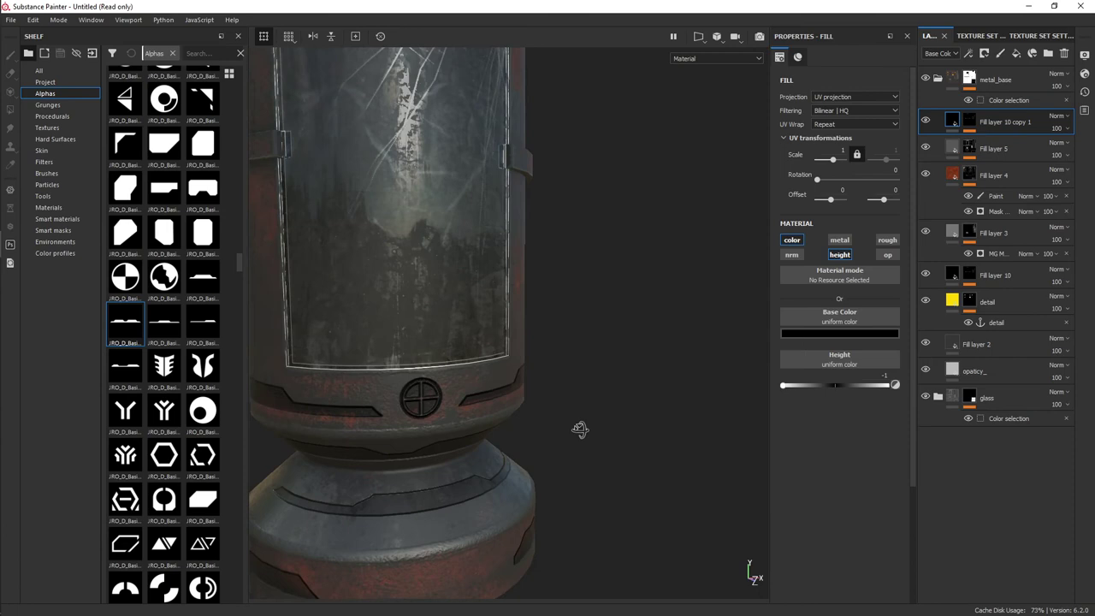
- Enable roughness on the copied layer at 1, leaving the metallic channel off
scroll(579, 431, "down", 5)
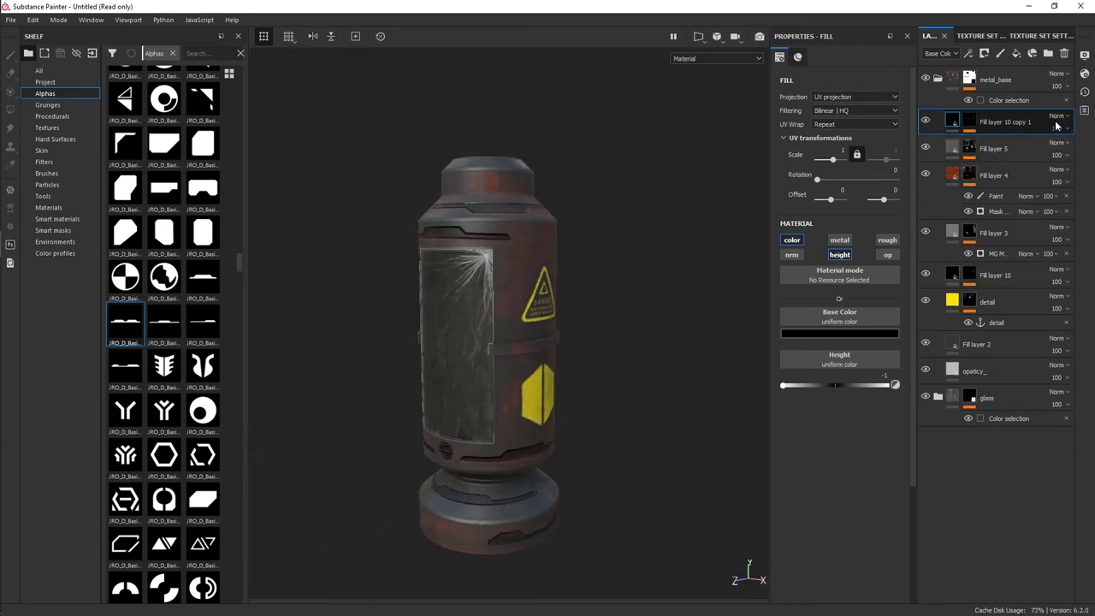
left_click(887, 239)
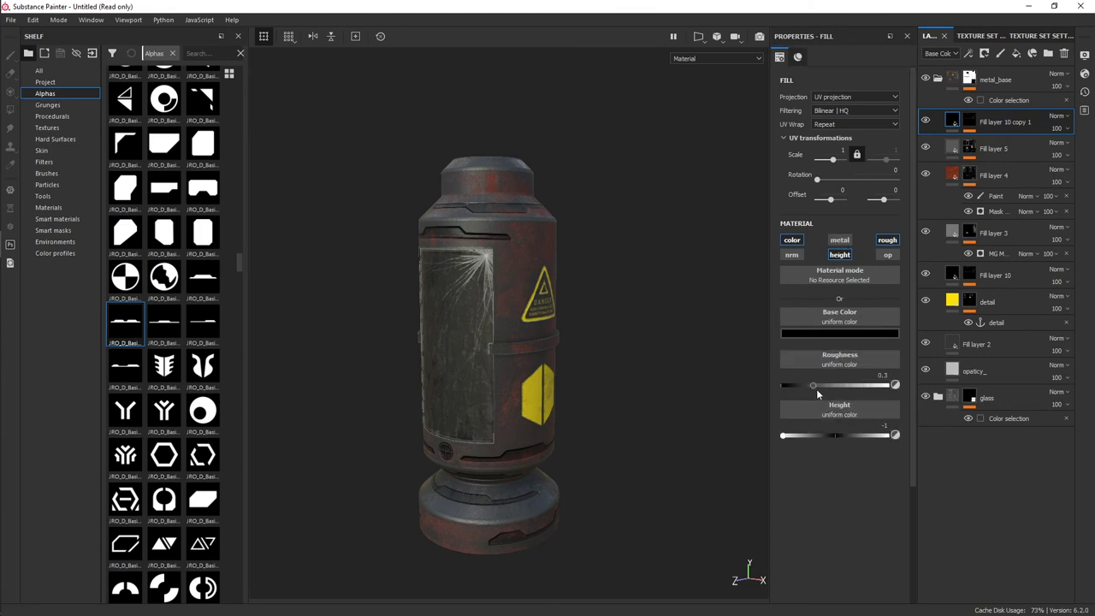
left_click_drag(813, 385, 890, 385)
left_click(837, 254)
left_click(838, 242)
scroll(594, 316, "up", 3)
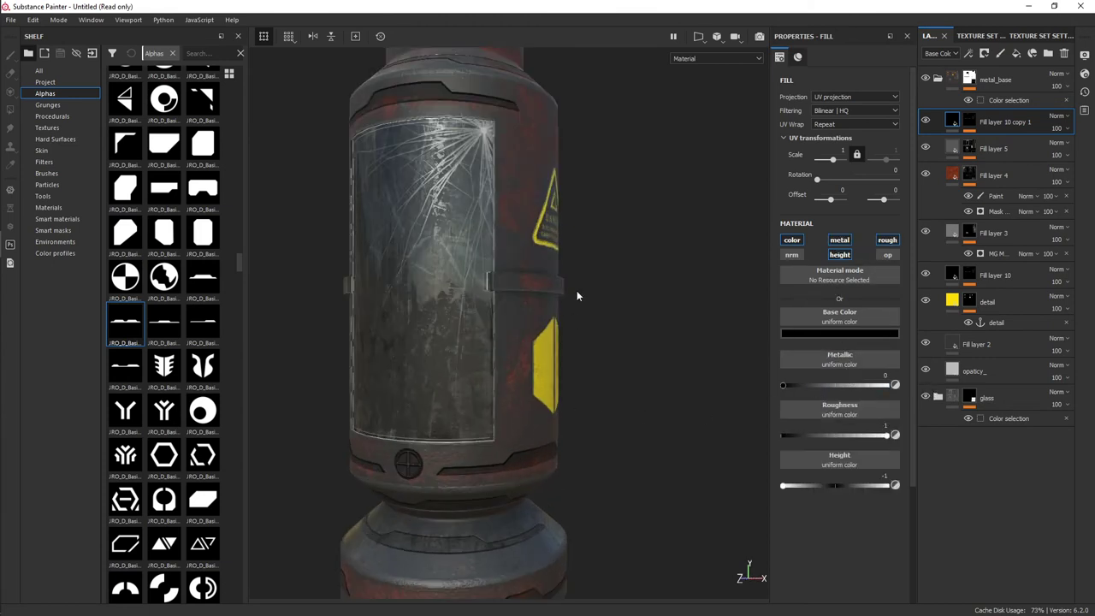
scroll(579, 299, "up", 2)
left_click_drag(537, 301, 769, 323, "alt")
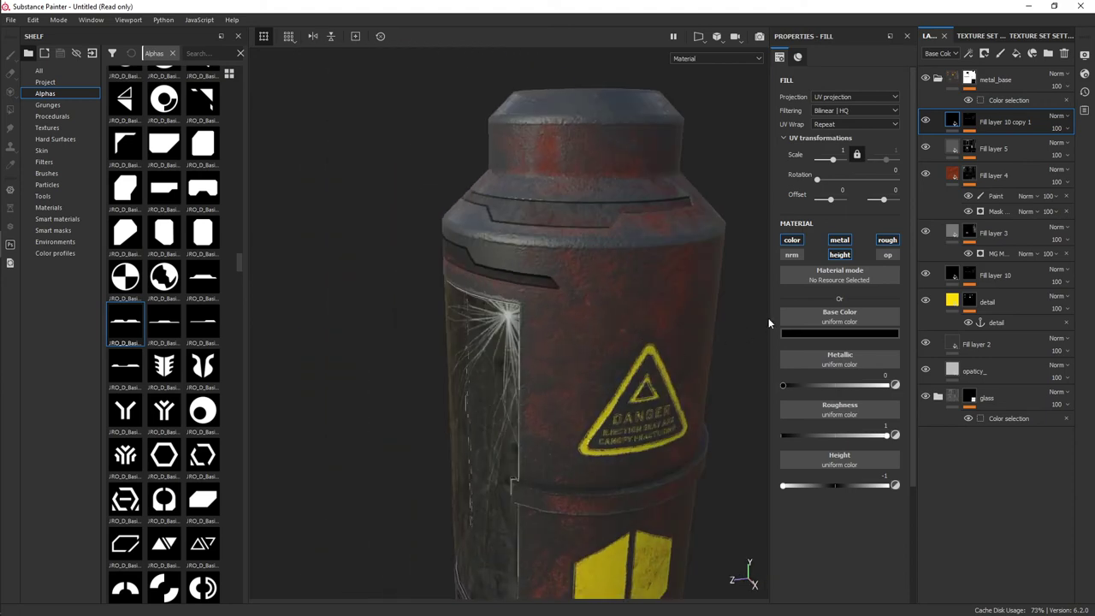
left_click(838, 242)
- Turn the cracked glass panel toward the view and select the copied layer's mask
mouse_move(765, 268)
left_mouse_down("alt")
mouse_move(482, 342)
mouse_move(600, 307)
mouse_move(616, 330)
left_mouse_up("alt")
mouse_move(615, 330)
middle_mouse_down("alt")
mouse_move(543, 218)
mouse_move(573, 244)
middle_mouse_up("alt")
scroll(573, 244, "down", 2)
left_click(970, 122)
- Add a fill to the copy's mask using Cells 2 in Multiply mode at scale 10
right_click(969, 122)
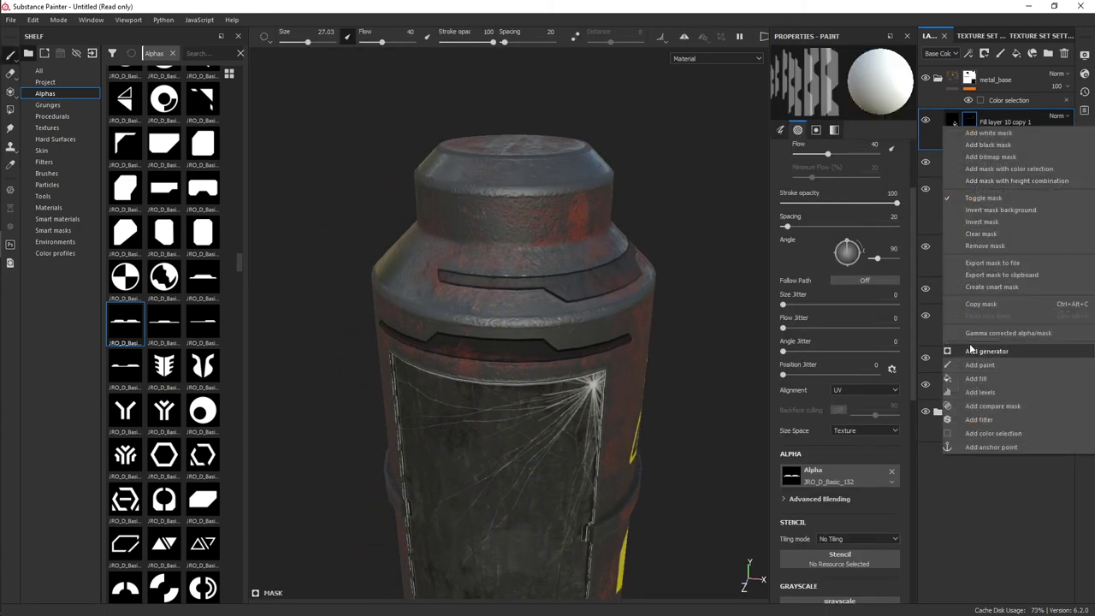
left_click(976, 378)
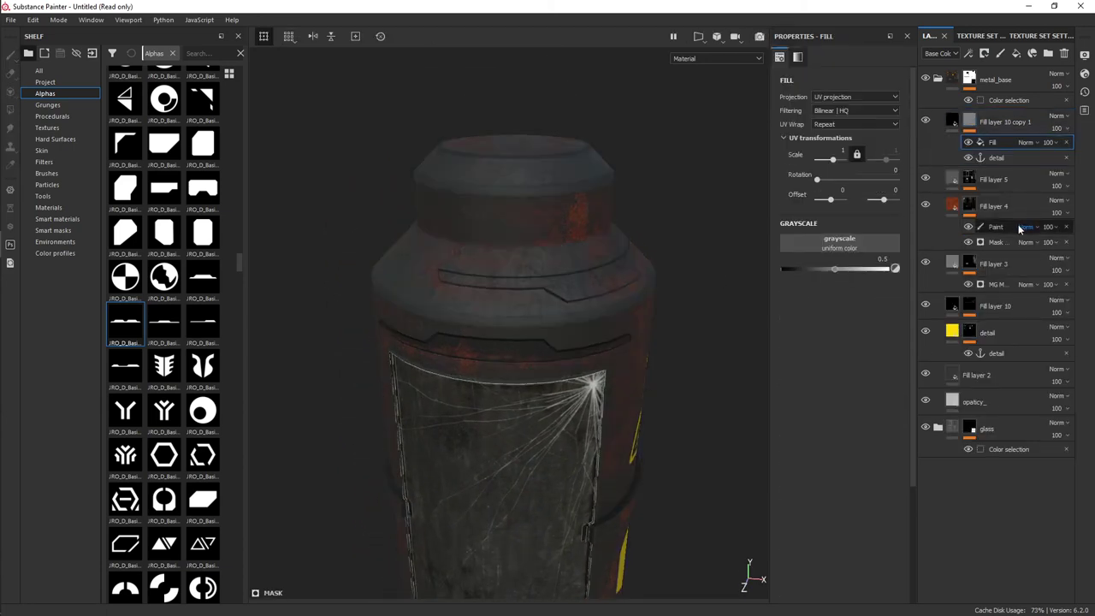
left_click(65, 129)
left_click(65, 117)
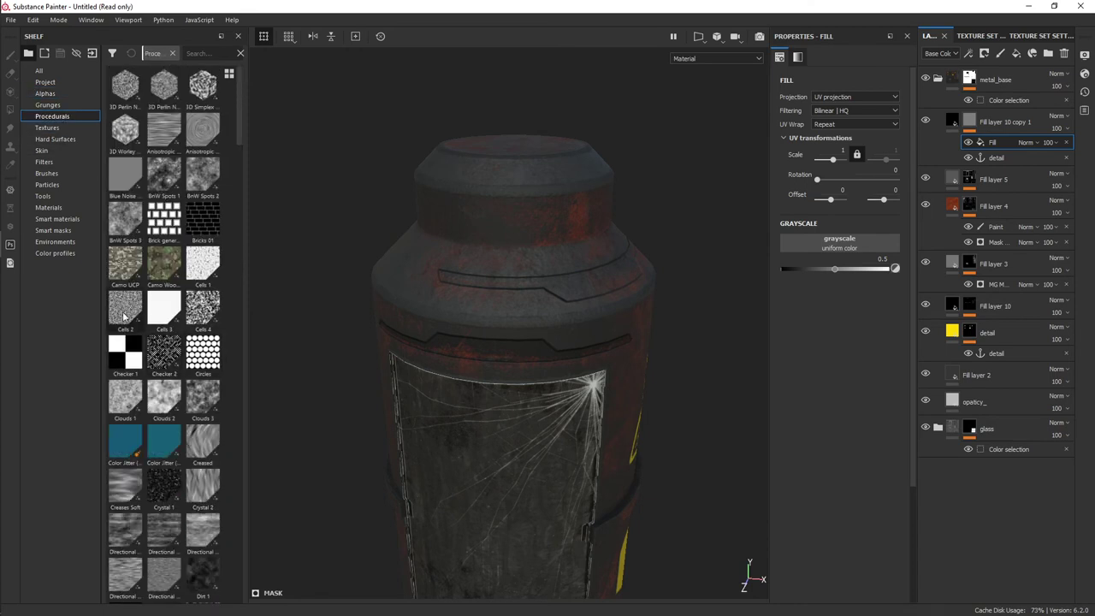
left_click_drag(128, 309, 834, 247)
left_click(1024, 143)
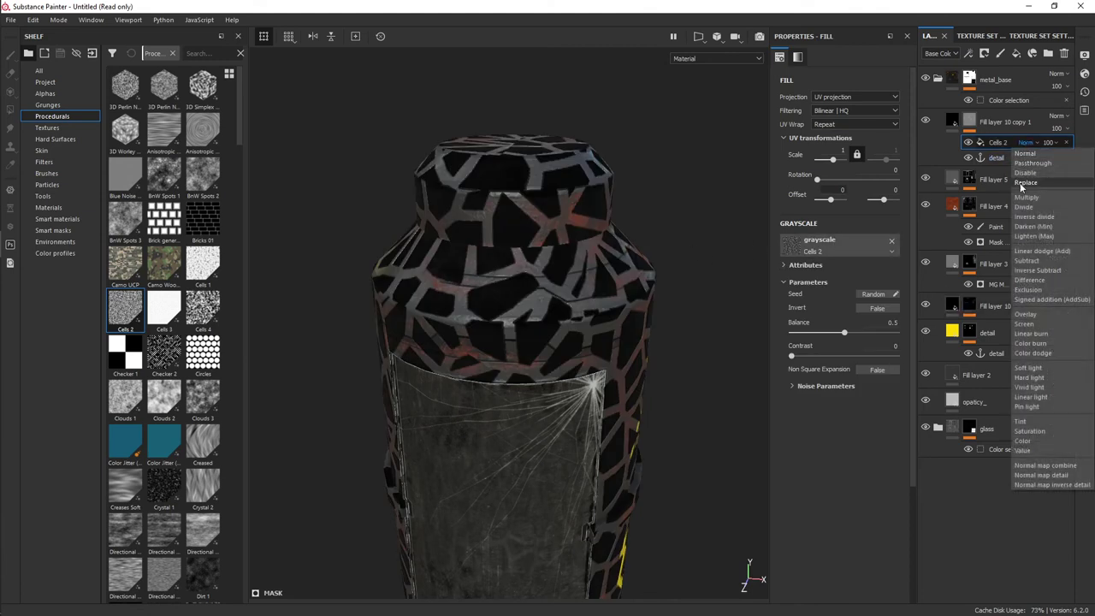
left_click(1025, 198)
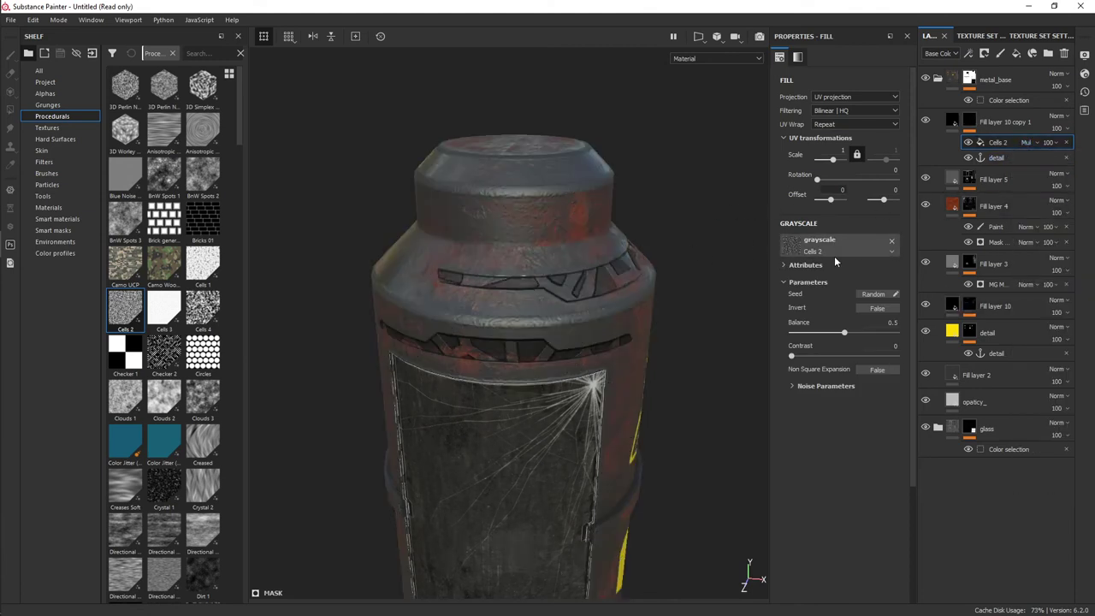
left_click(840, 151)
type("0")
key("Return")
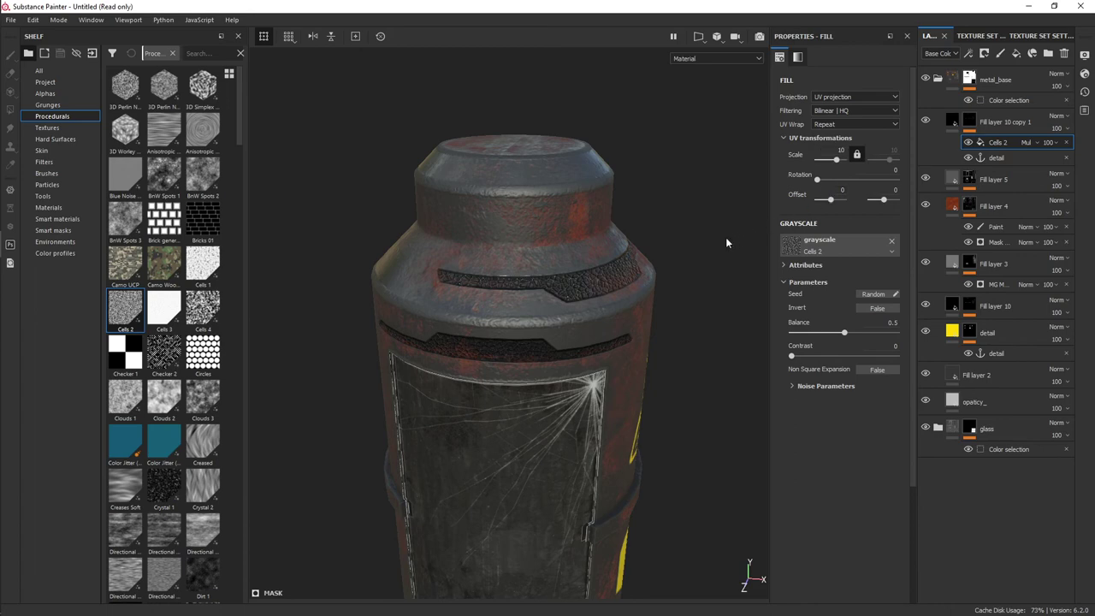
- Orbit past the yellow warning decals and centre the cracked glass panel
scroll(649, 214, "down", 5)
scroll(663, 257, "down", 3)
mouse_move(670, 289)
left_mouse_down("alt")
mouse_move(588, 291)
mouse_move(613, 411)
left_mouse_up("alt")
scroll(612, 410, "up", 3)
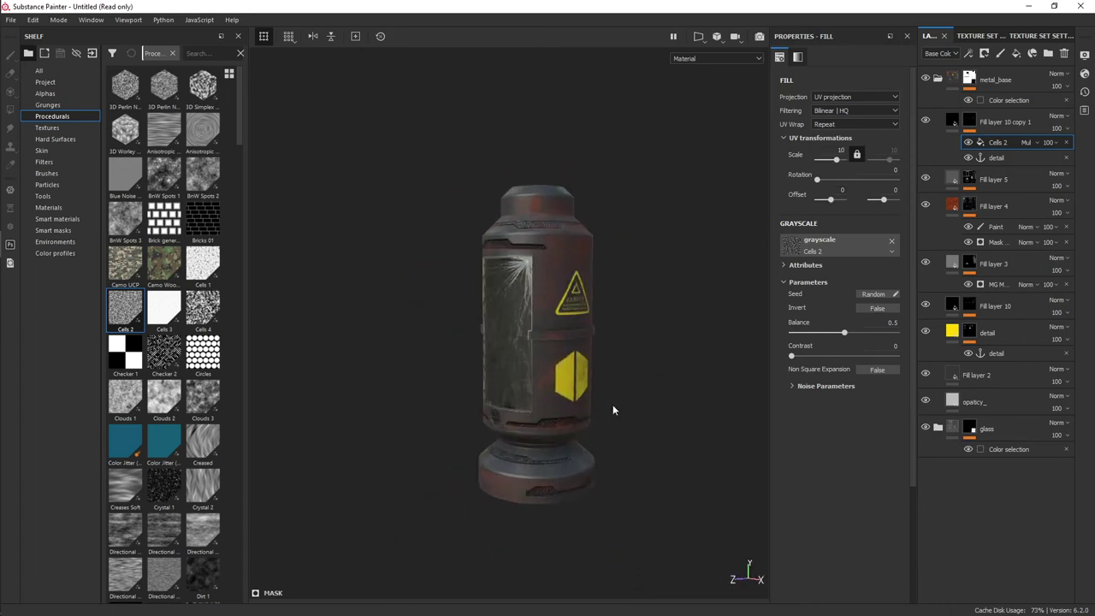
scroll(591, 412, "up", 3)
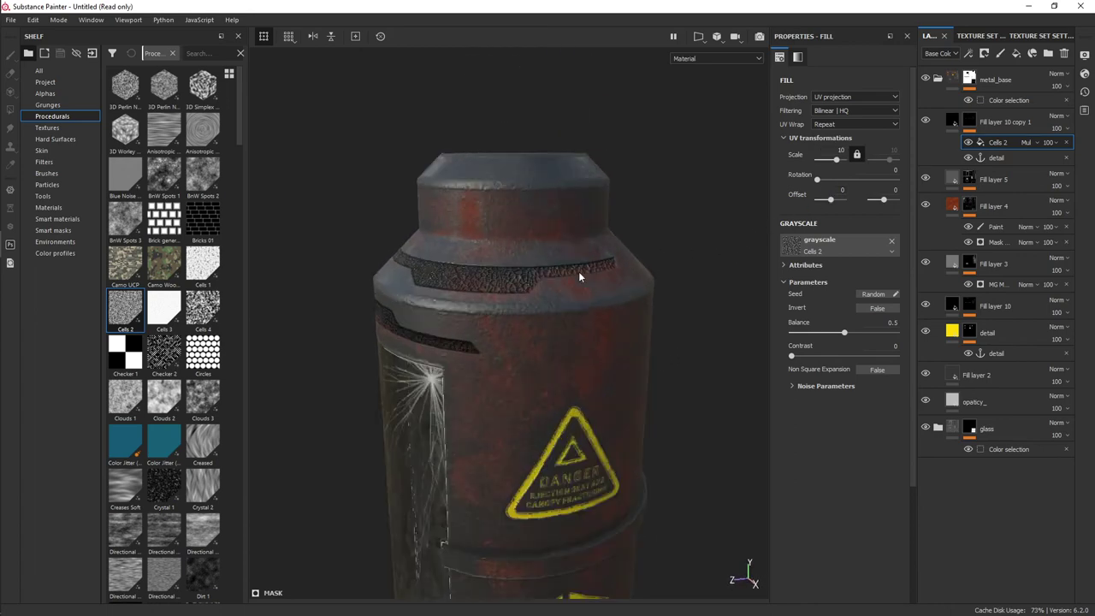
scroll(579, 272, "up", 3)
scroll(658, 282, "up", 2)
scroll(668, 288, "up", 2)
middle_click_drag(660, 294, 709, 178, "alt")
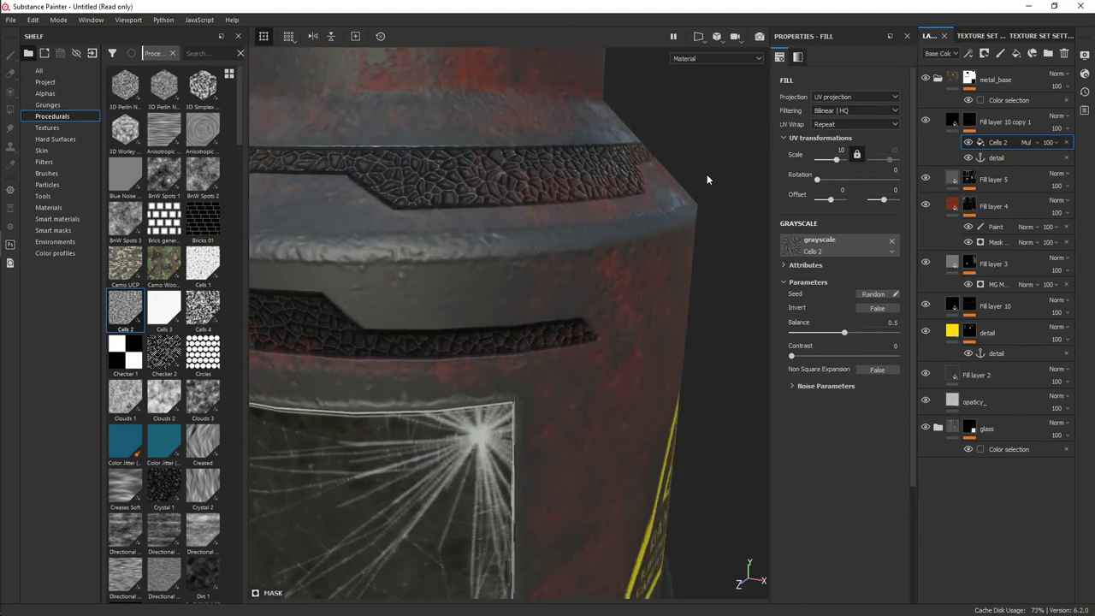
scroll(693, 219, "down", 1)
- Add an Emissive channel to the texture set in Texture Set Settings
left_click(1037, 36)
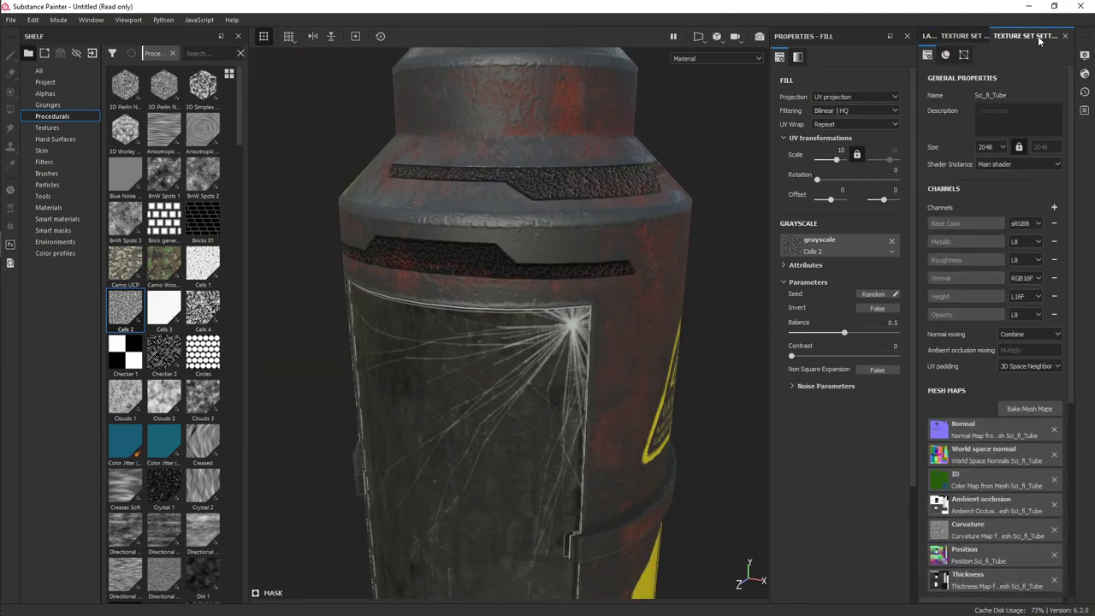
left_click(1054, 207)
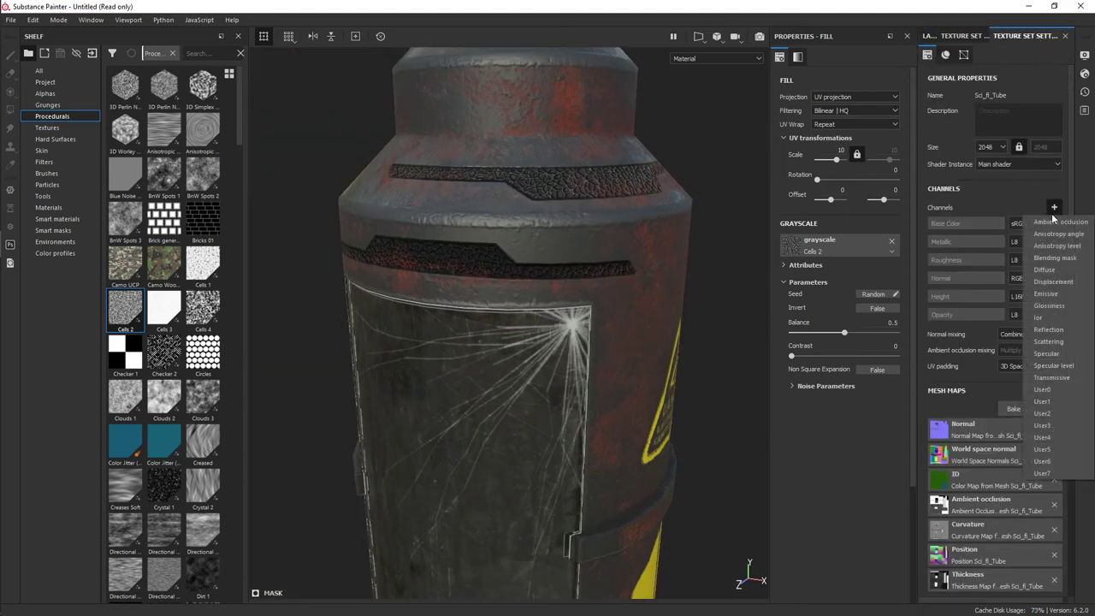
left_click(1056, 296)
left_click(929, 36)
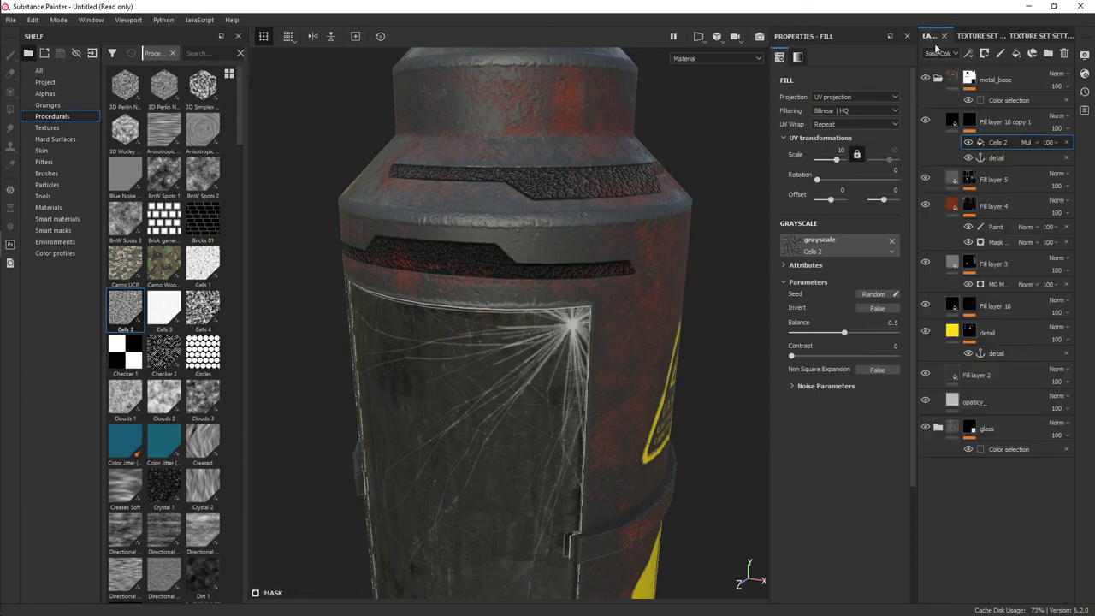
- Enable emissive on Fill layer 10 copy 1 and set its colour to cyan
left_click(956, 123)
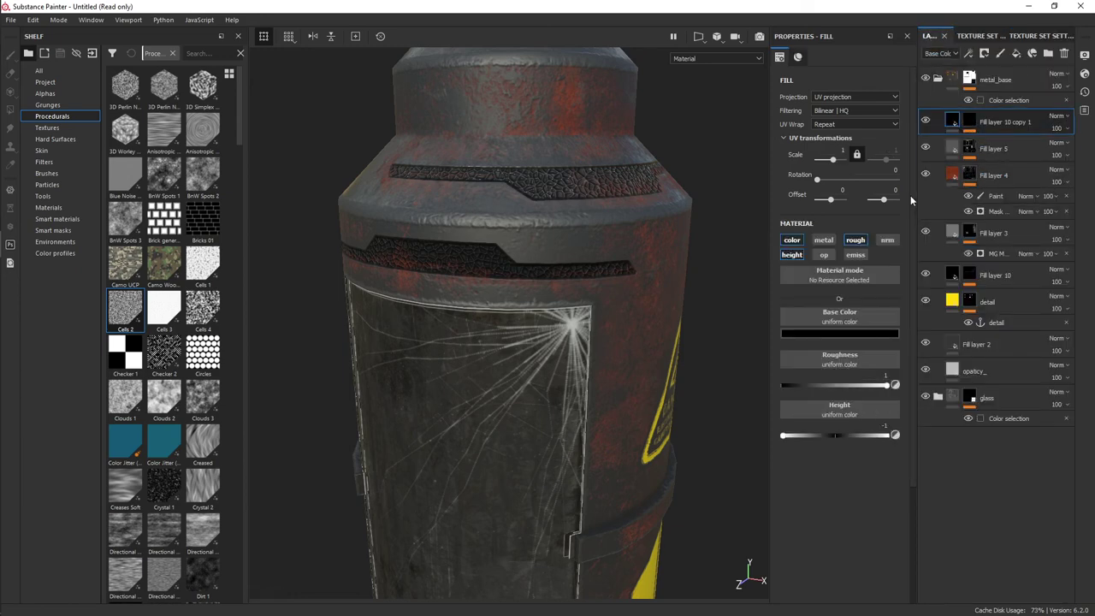
left_click(866, 255)
left_click(871, 470)
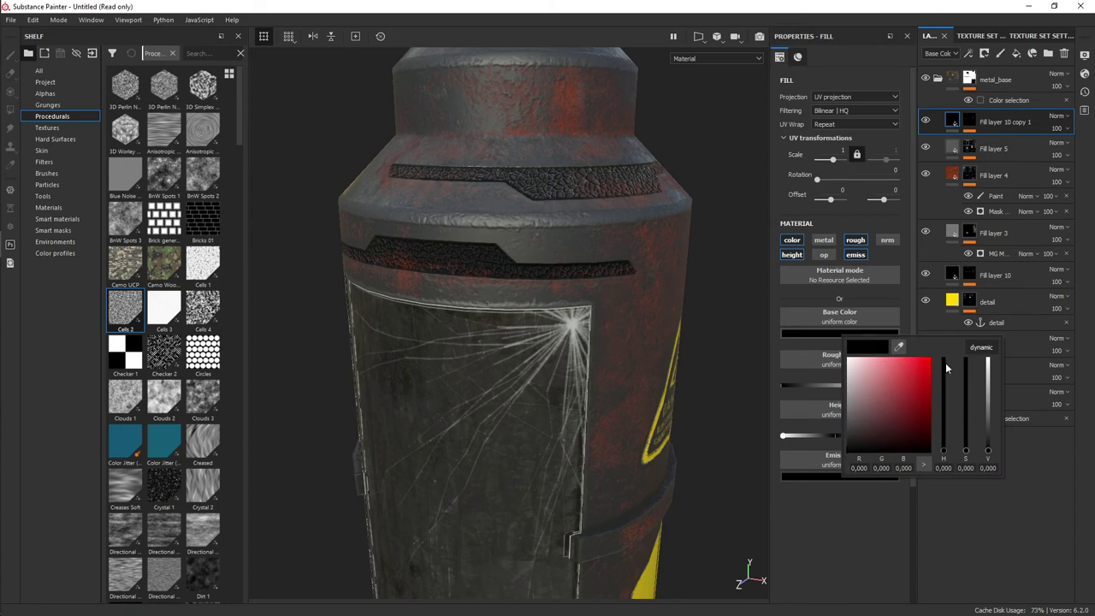
left_click_drag(945, 415, 943, 444)
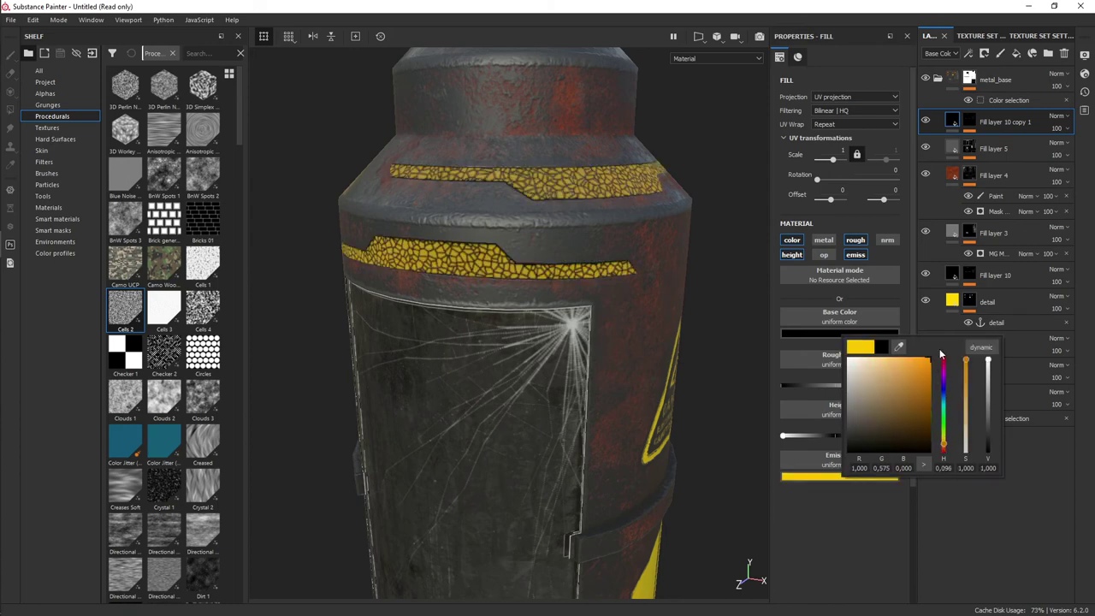
left_click_drag(942, 451, 966, 344)
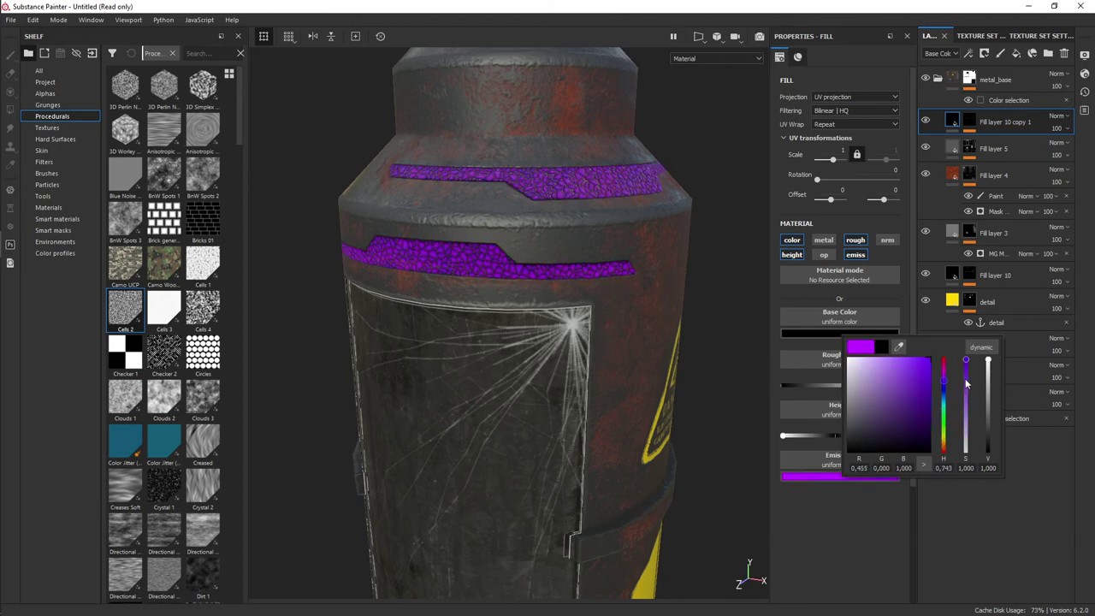
left_click_drag(958, 397, 962, 411)
mouse_move(681, 367)
left_mouse_down("alt")
mouse_move(633, 291)
mouse_move(511, 333)
left_mouse_up("alt")
- Zoom in on the cyan trim band and open the mask's Cells 2 settings
scroll(633, 290, "down", 5)
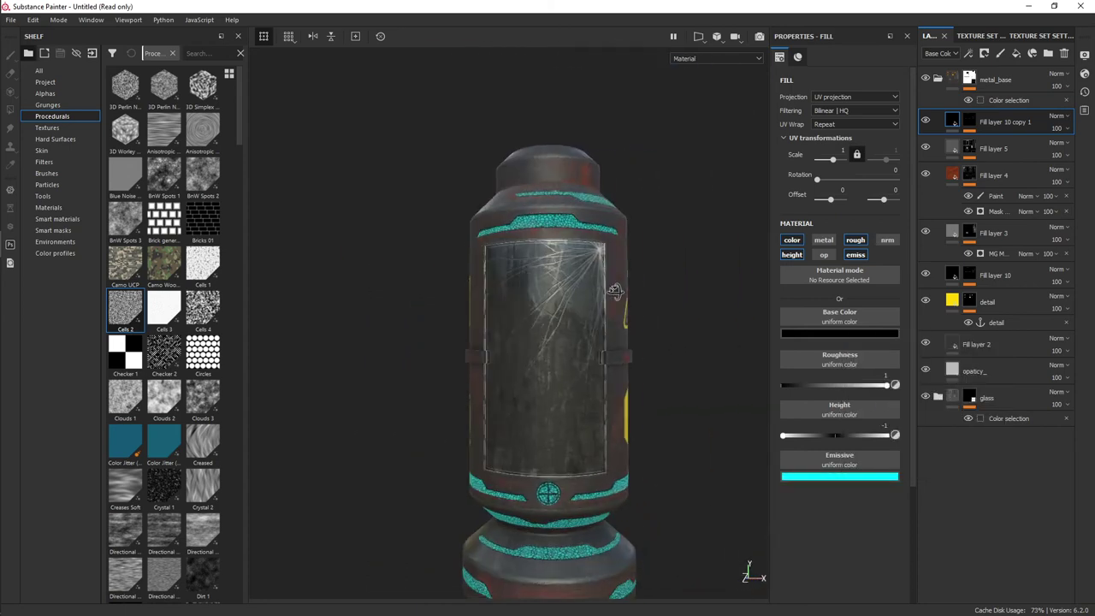
scroll(548, 351, "up", 2)
scroll(579, 362, "up", 2)
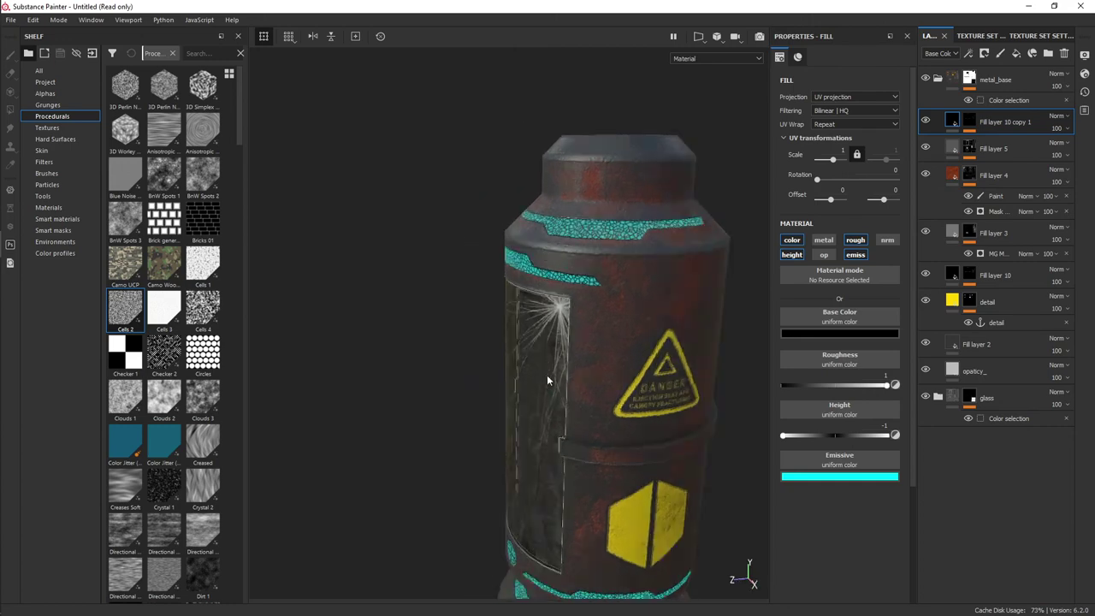
scroll(550, 379, "up", 2)
scroll(558, 325, "up", 3)
mouse_move(557, 260)
left_mouse_down("alt")
mouse_move(509, 320)
mouse_move(454, 327)
mouse_move(587, 303)
left_mouse_up("alt")
left_click(969, 122)
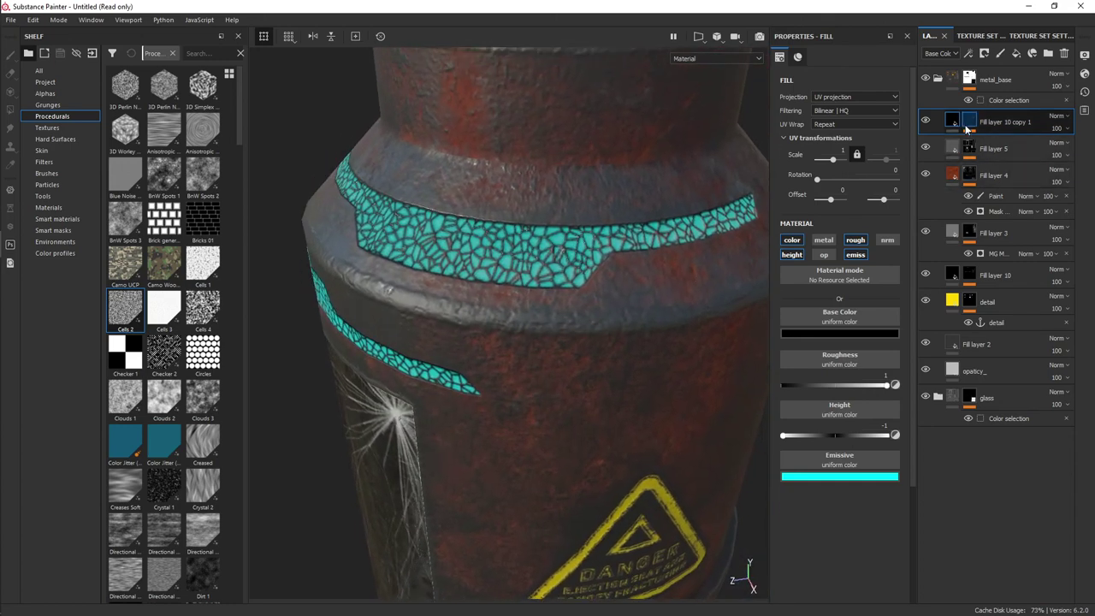
left_click(998, 144)
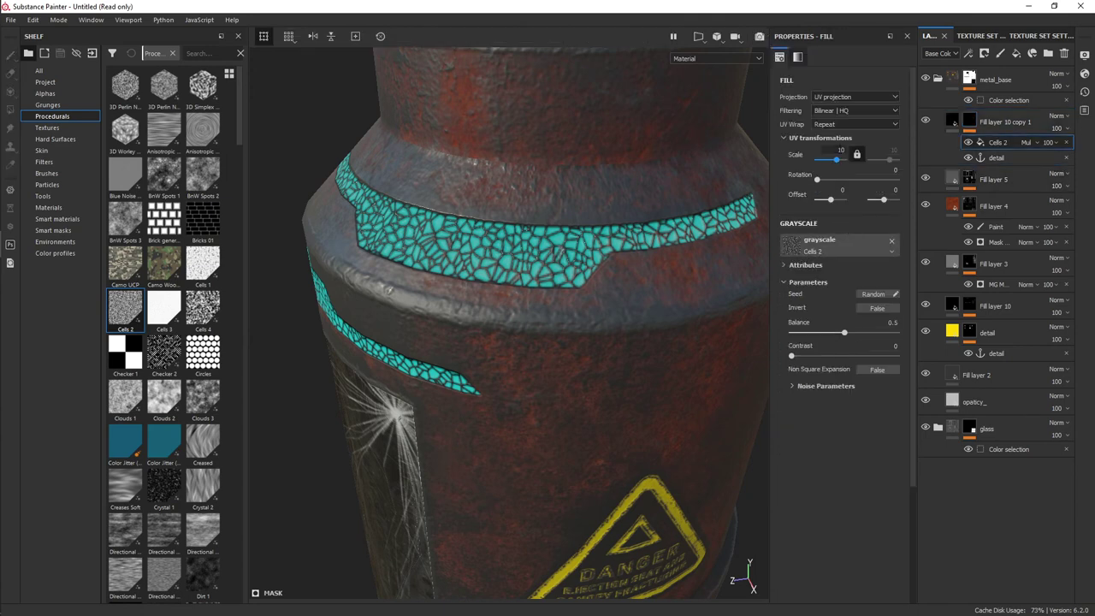
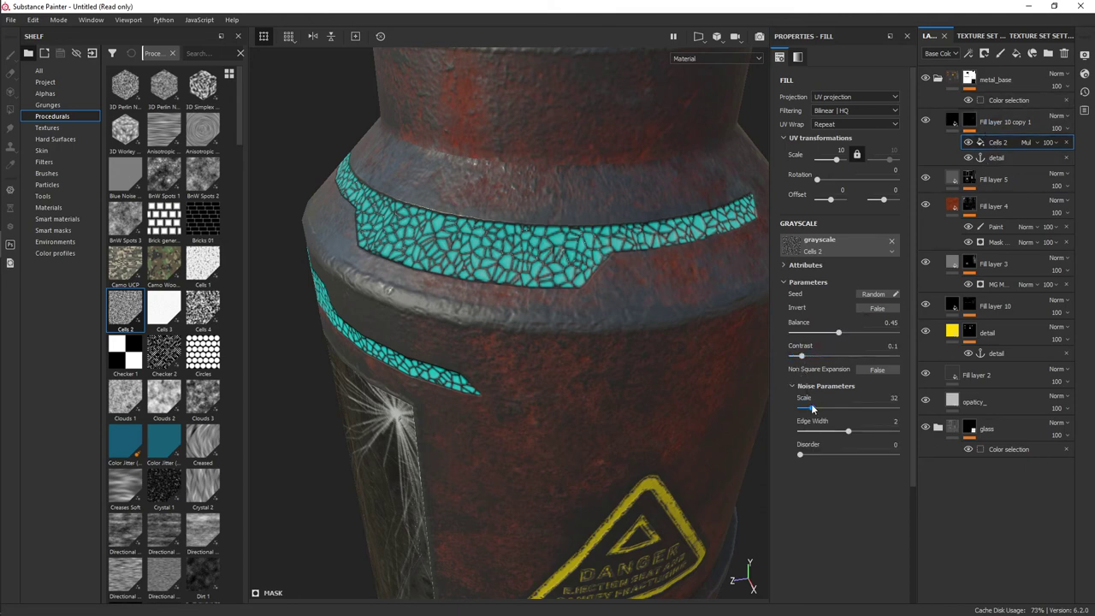
- Set the Cells 2 pattern to scale 33, edge width 2.76 and disorder 0.51, then review the bottle
left_click_drag(812, 409, 867, 432)
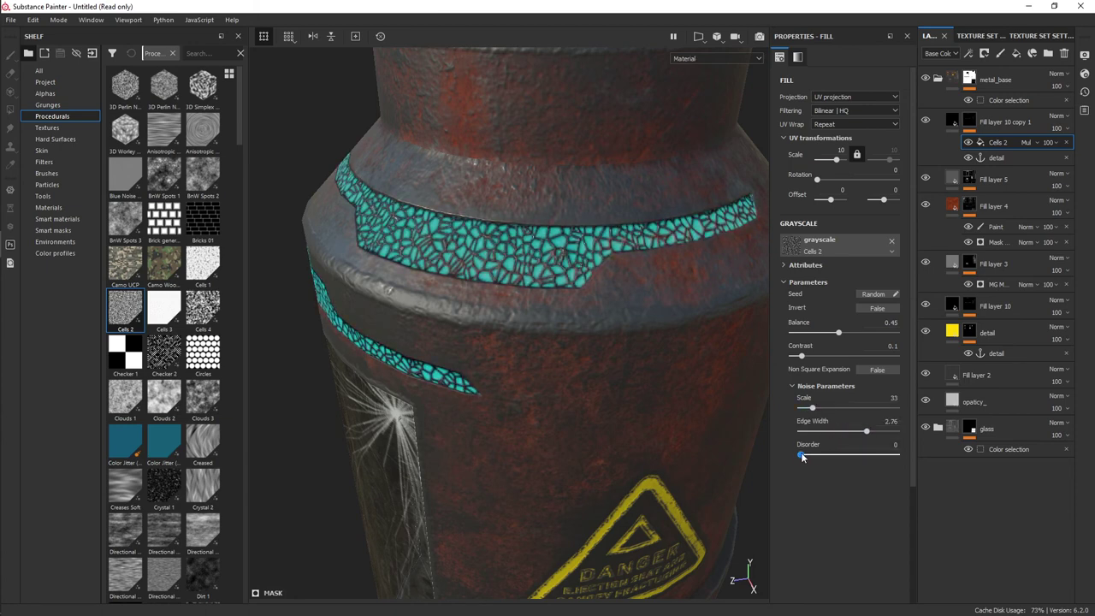
left_click_drag(802, 456, 847, 456)
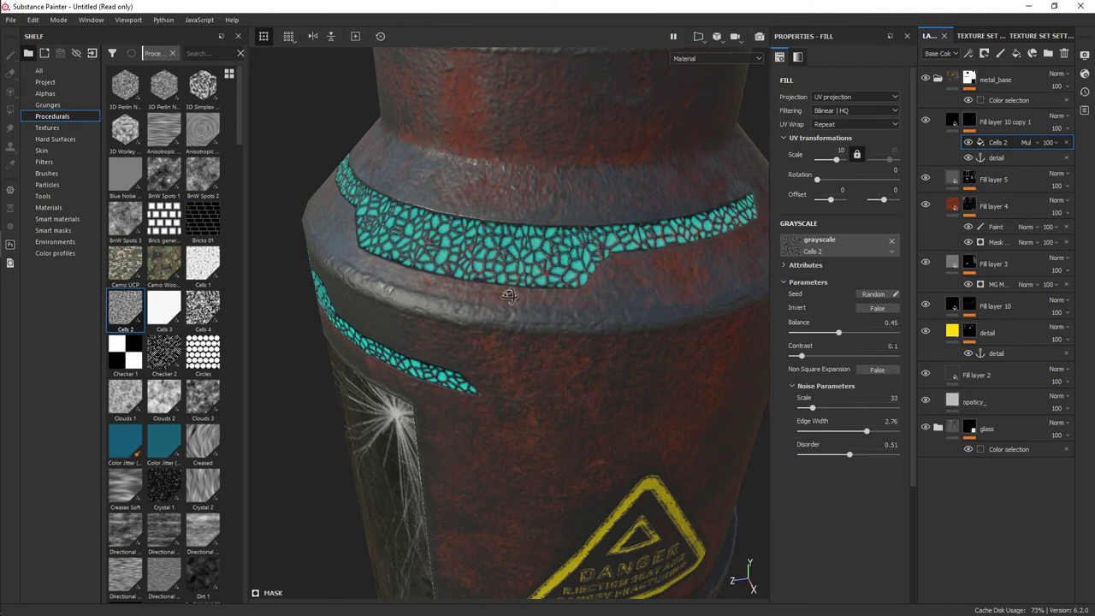
scroll(508, 296, "down", 5)
mouse_move(508, 296)
left_mouse_down("alt")
mouse_move(622, 331)
mouse_move(501, 237)
mouse_move(481, 242)
mouse_move(474, 156)
mouse_move(520, 152)
mouse_move(501, 311)
left_mouse_up("alt")
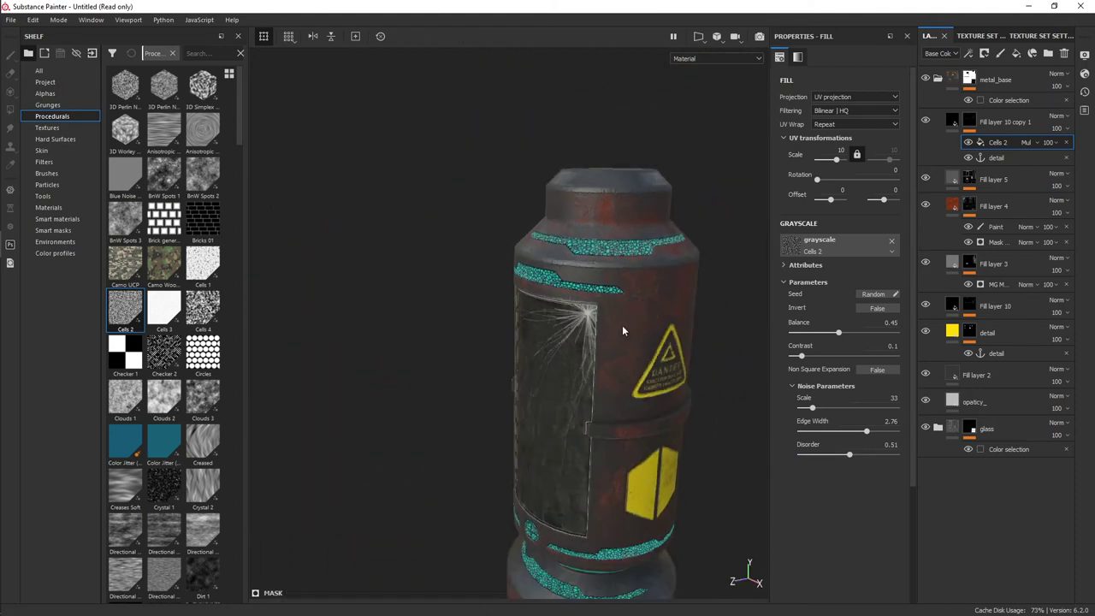
scroll(587, 330, "up", 3)
scroll(565, 256, "up", 2)
scroll(548, 242, "up", 2)
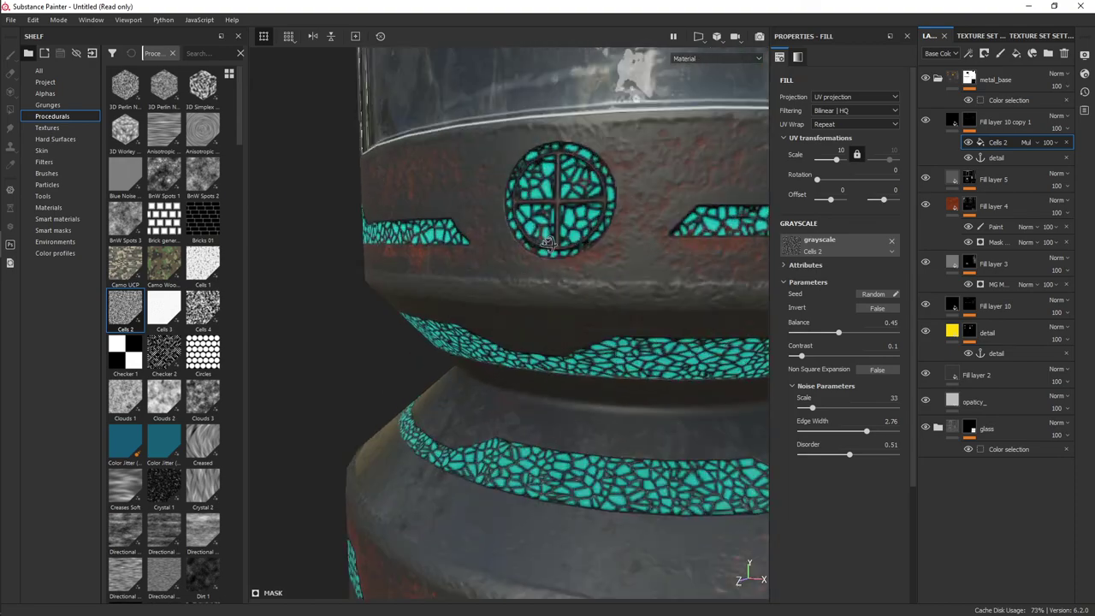
scroll(548, 242, "down", 3)
left_click_drag(547, 242, 750, 268, "alt")
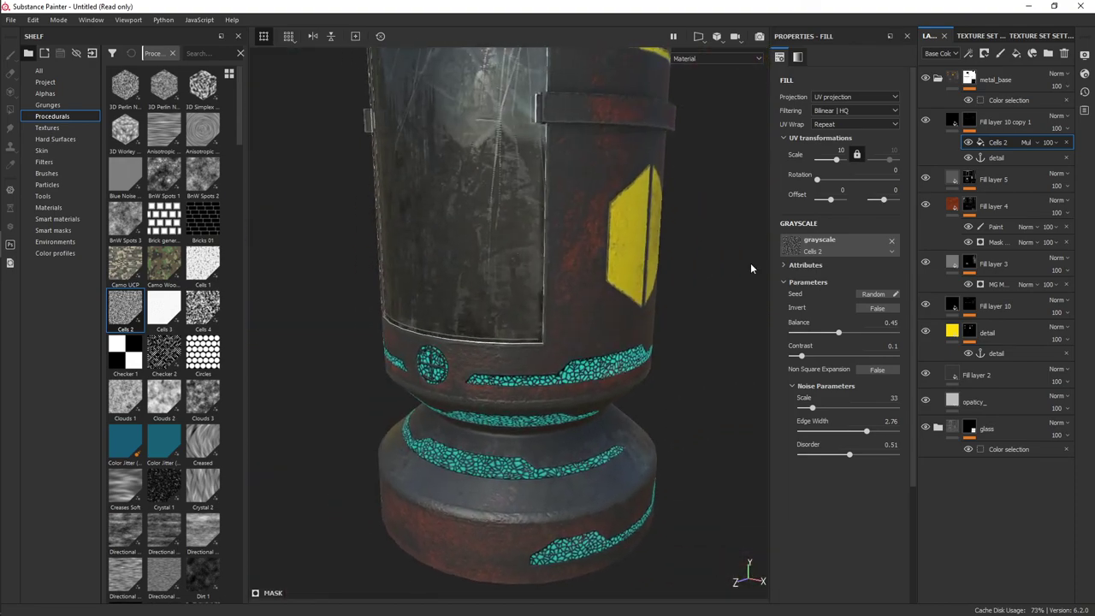
- On Fill layer 10 copy 1, raise roughness to 1 and enable the metallic channel
left_click(953, 121)
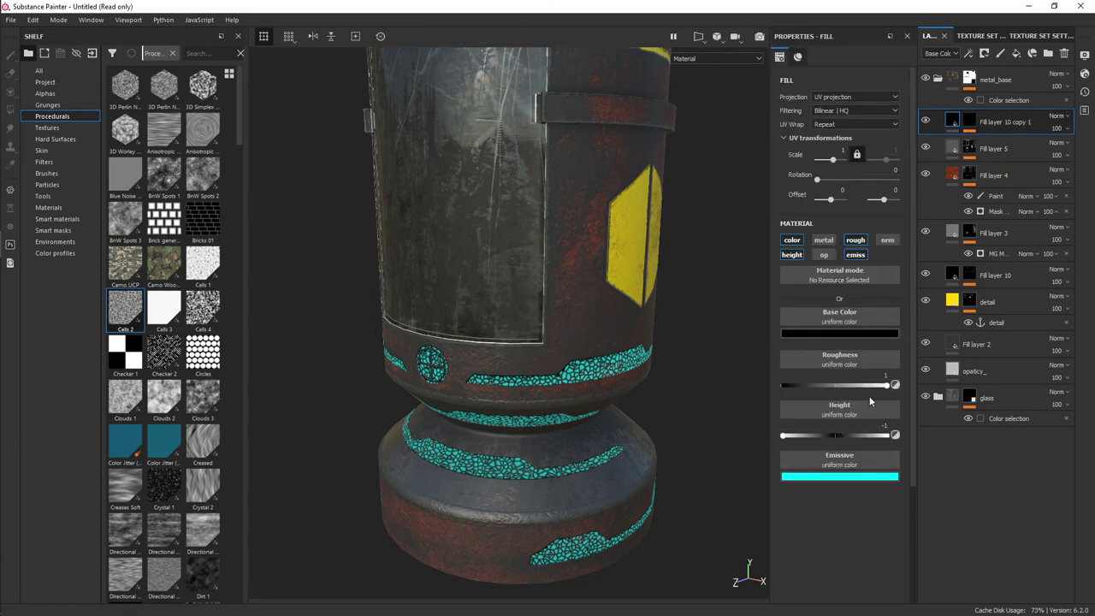
left_click_drag(708, 397, 649, 404, "alt")
mouse_move(648, 403)
right_mouse_down("alt")
mouse_move(648, 454)
mouse_move(650, 405)
right_mouse_up("alt")
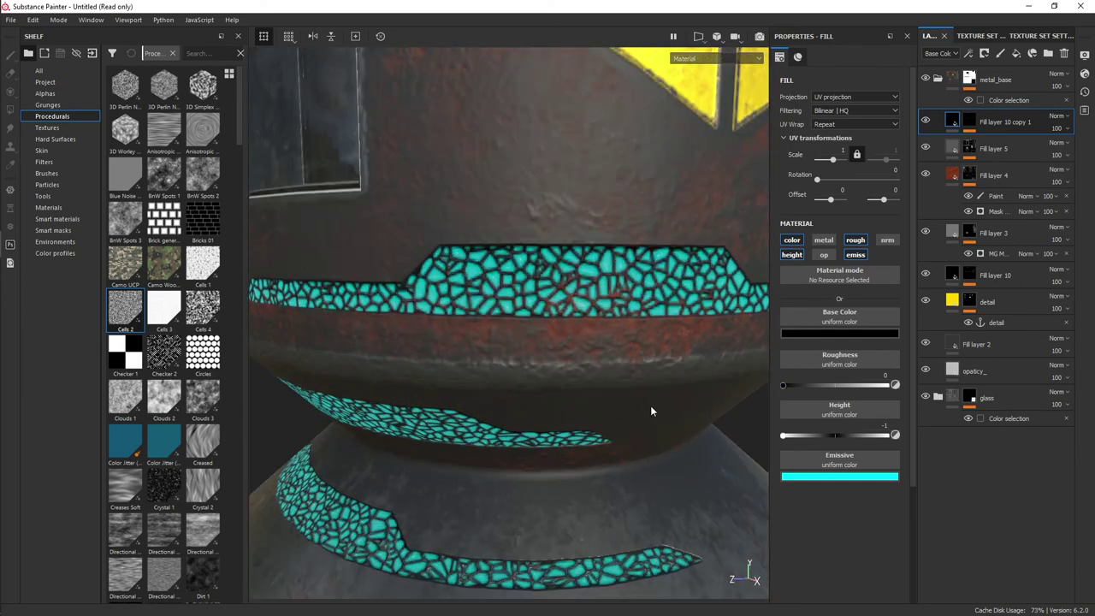
left_click_drag(650, 406, 621, 368, "alt")
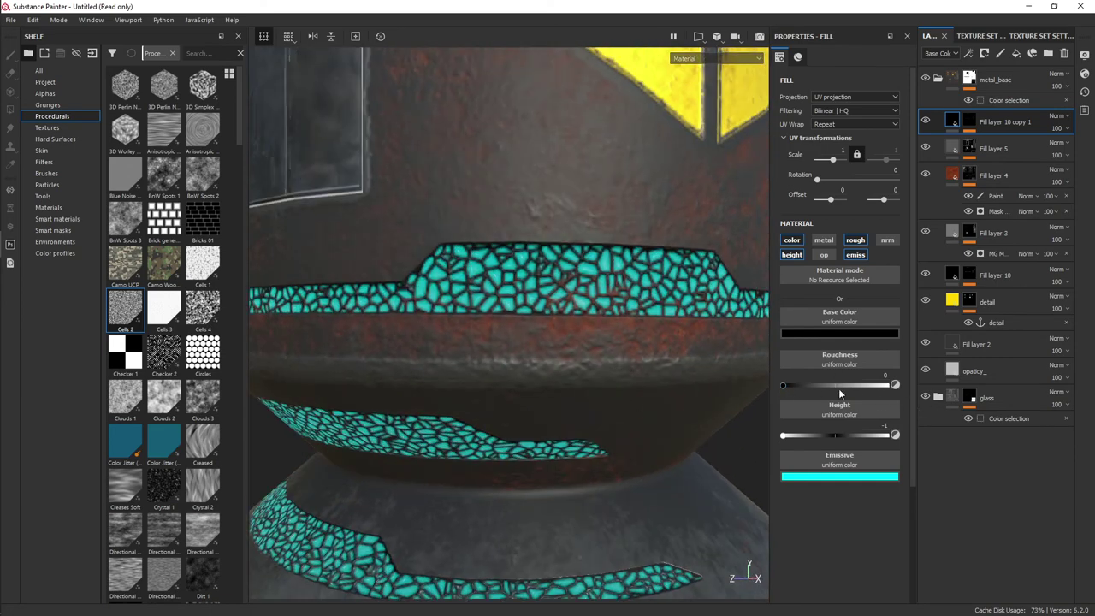
left_click_drag(881, 387, 906, 387)
left_click(833, 242)
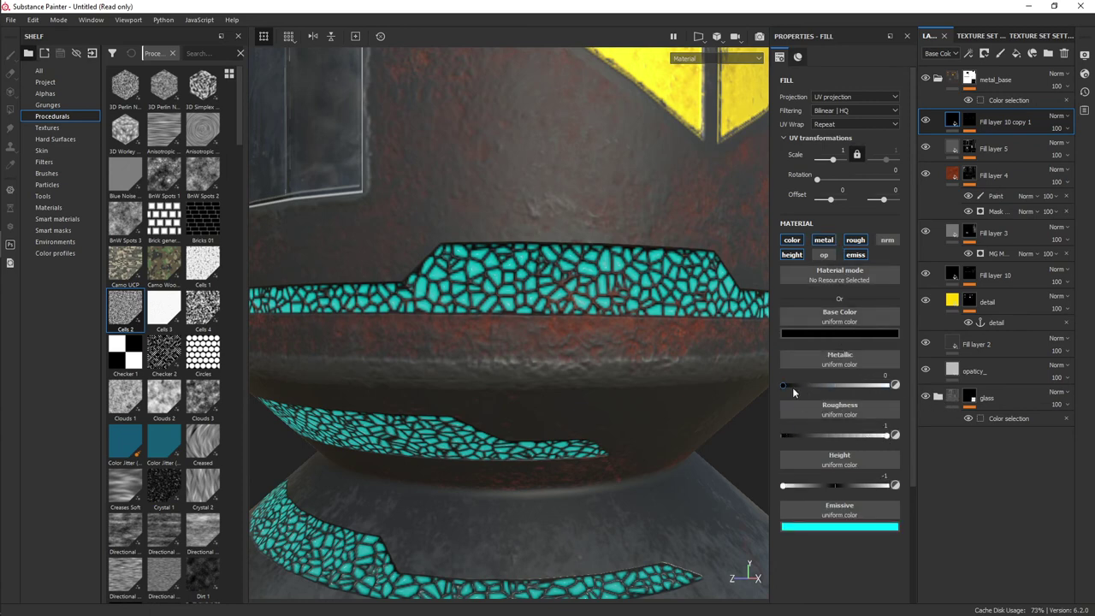
- Change the fill's base colour from black to bright cyan
scroll(564, 374, "down", 3)
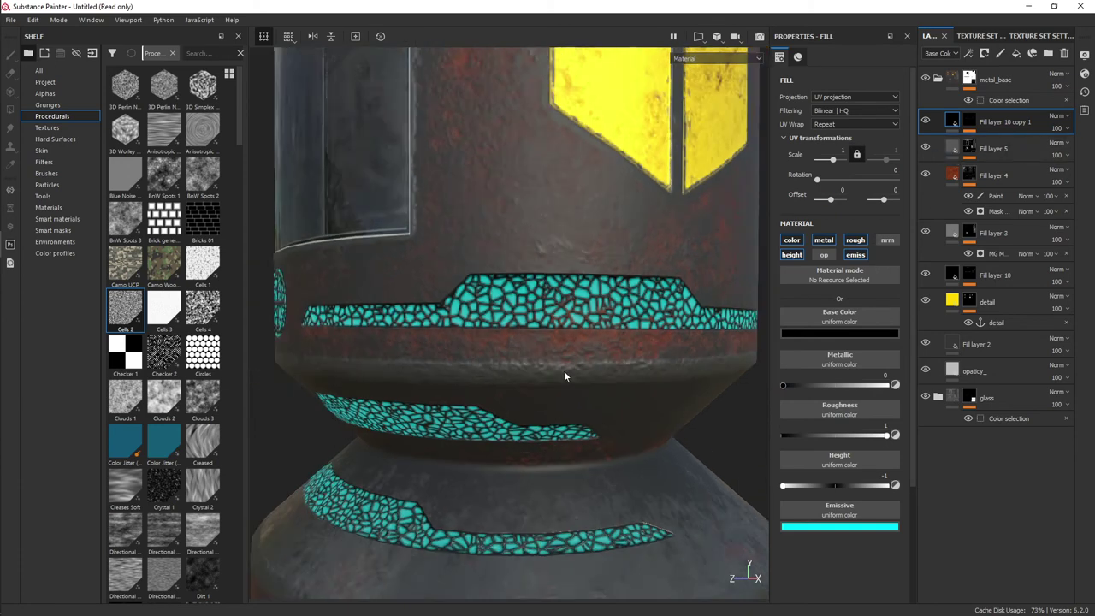
mouse_move(564, 373)
left_mouse_down("alt")
mouse_move(602, 435)
mouse_move(705, 318)
left_mouse_up("alt")
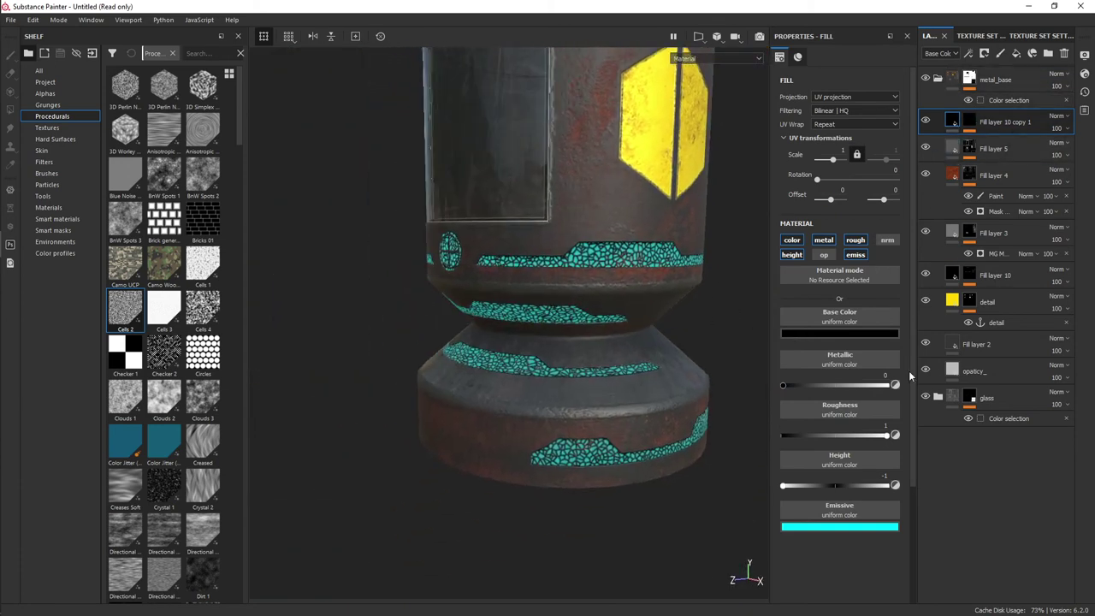
left_click(817, 334)
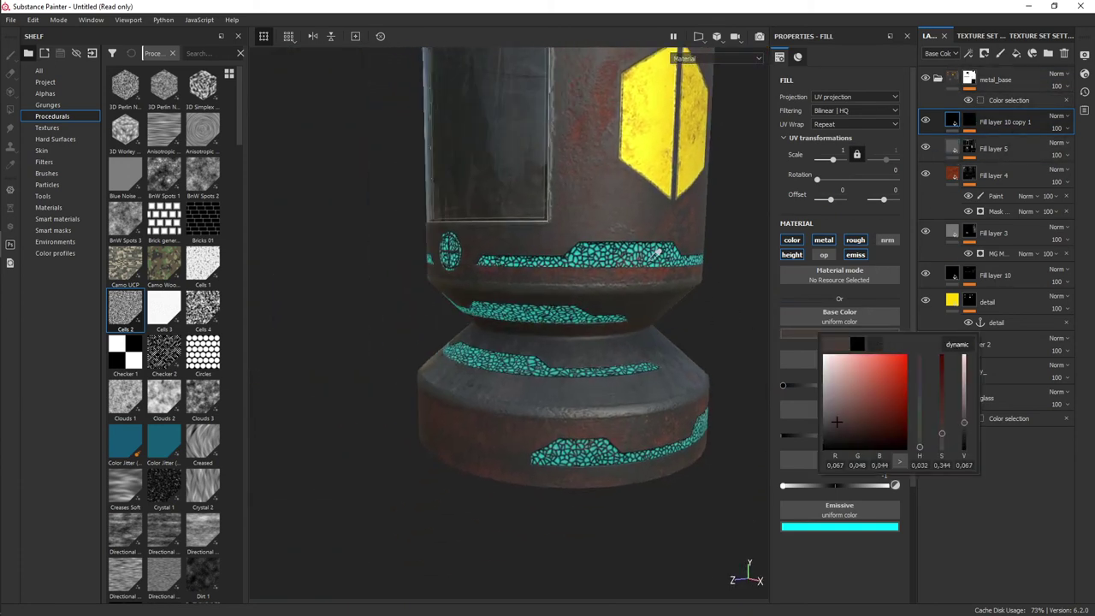
left_click_drag(889, 375, 929, 332)
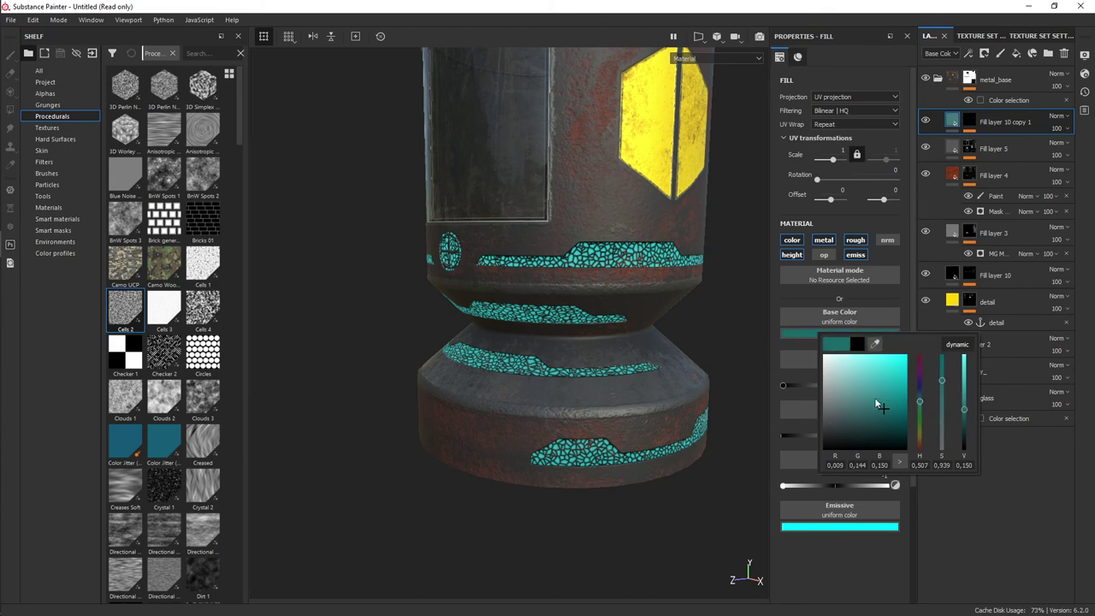
middle_click_drag(599, 342, 637, 274)
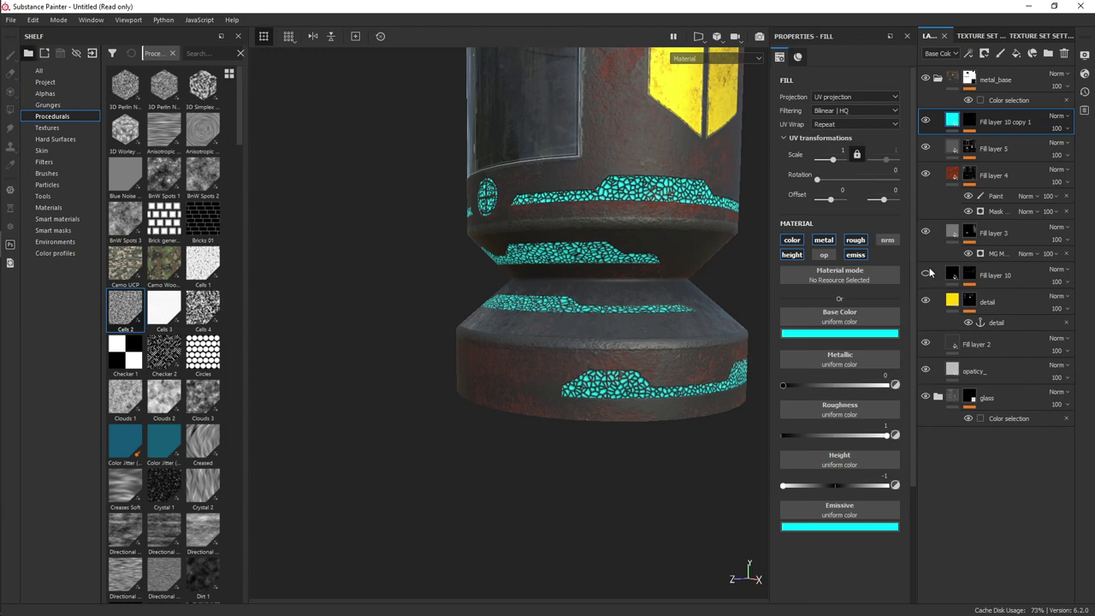
scroll(670, 370, "up", 3)
scroll(653, 424, "up", 2)
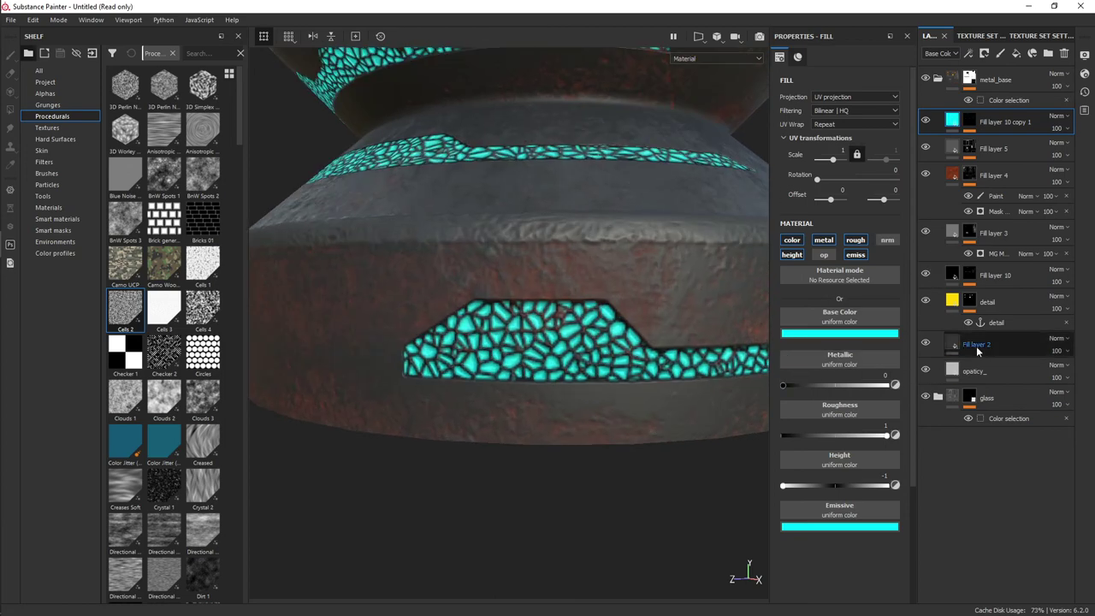
- Add a Blur filter to Fill layer 10 and set its intensity to 0.38
right_click(943, 272)
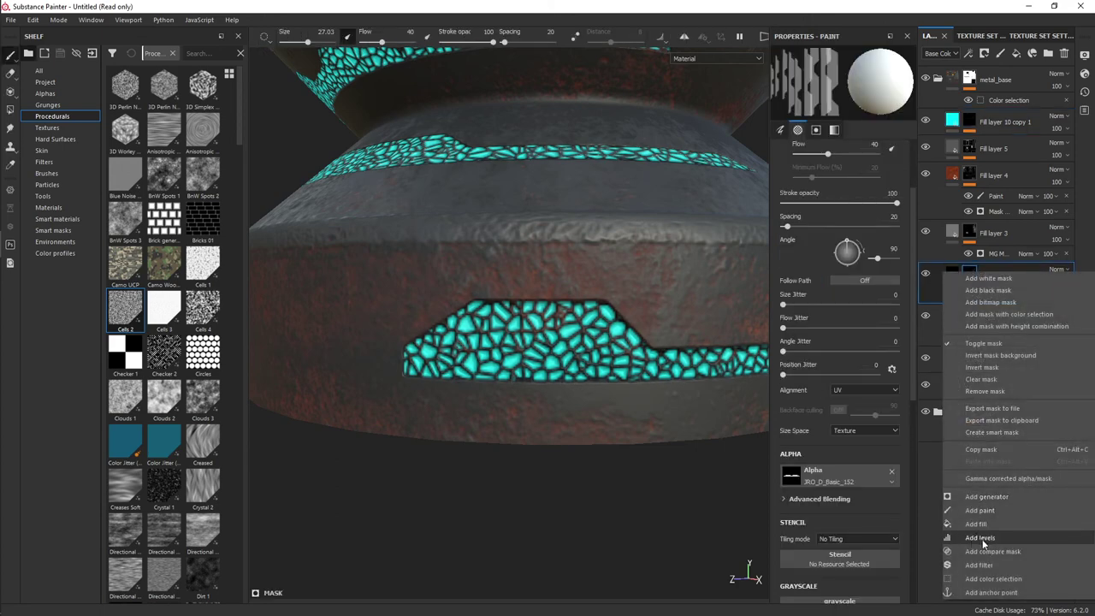
left_click(990, 566)
left_click(843, 79)
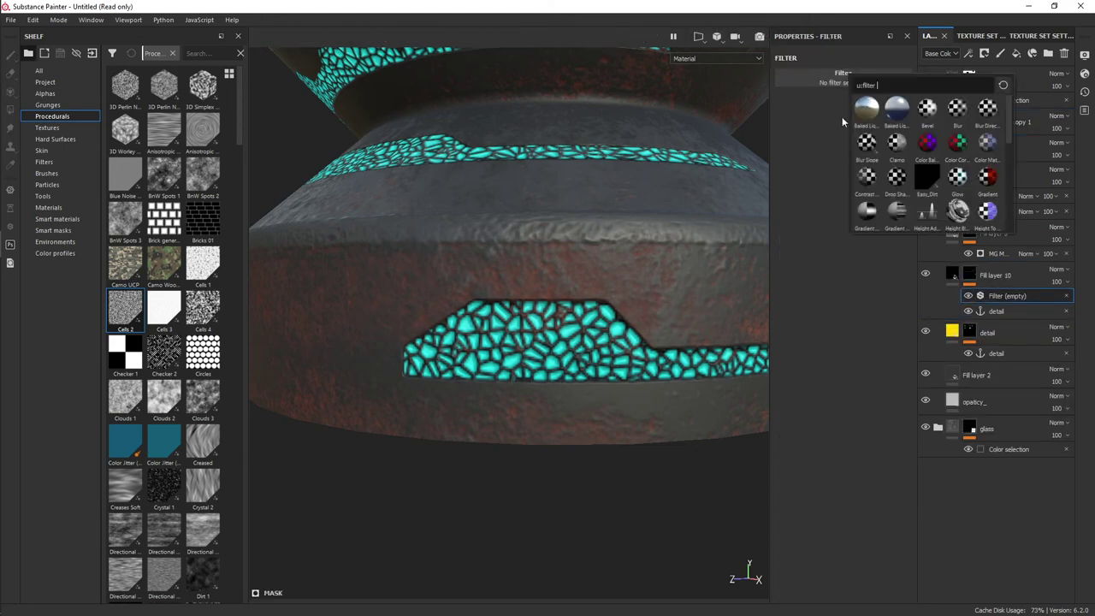
left_click(956, 108)
scroll(588, 340, "down", 3)
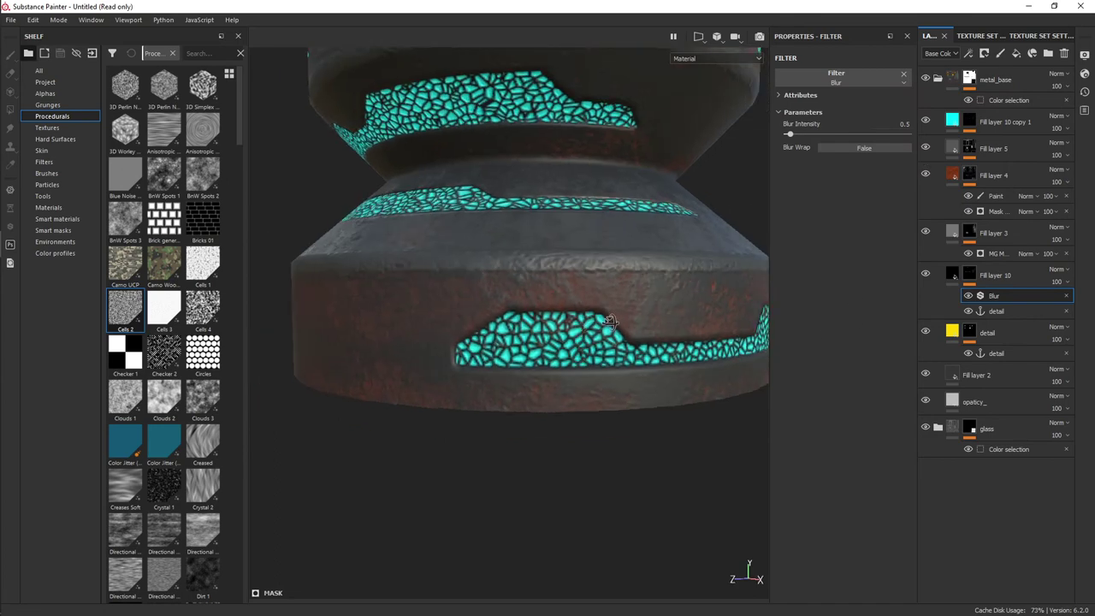
mouse_move(588, 341)
left_mouse_down("alt")
mouse_move(386, 308)
mouse_move(715, 153)
left_mouse_up("alt")
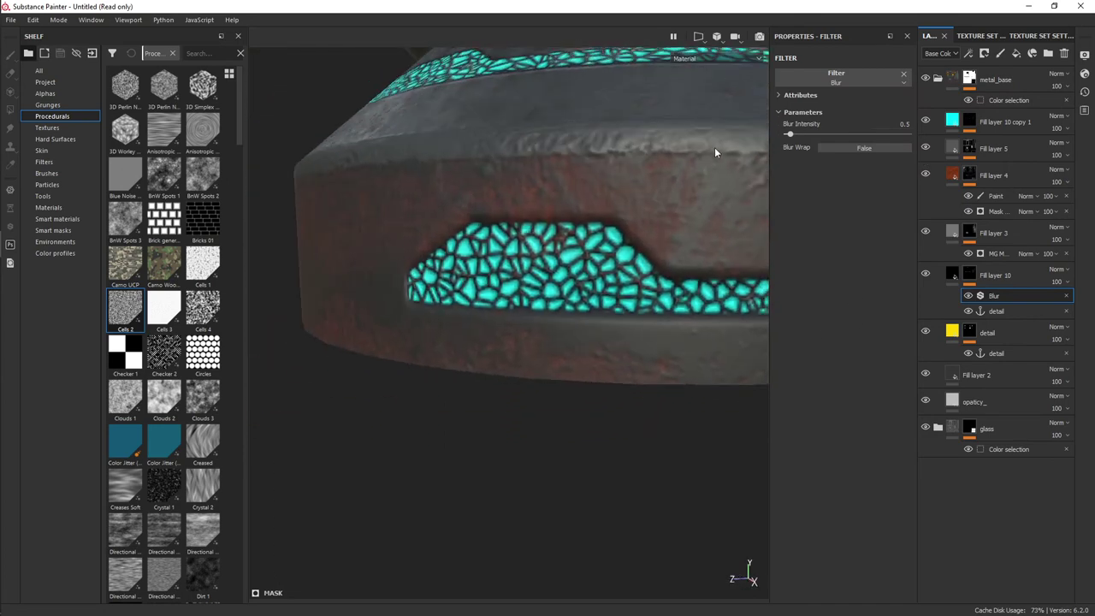
left_click_drag(797, 140, 790, 147)
left_click_drag(790, 146, 788, 148)
mouse_move(401, 358)
left_mouse_down("alt")
mouse_move(543, 362)
mouse_move(442, 376)
mouse_move(493, 362)
mouse_move(485, 333)
mouse_move(533, 322)
mouse_move(425, 384)
mouse_move(597, 346)
mouse_move(570, 352)
mouse_move(537, 398)
mouse_move(664, 431)
mouse_move(560, 418)
mouse_move(599, 359)
mouse_move(745, 350)
mouse_move(403, 385)
left_mouse_up("alt")
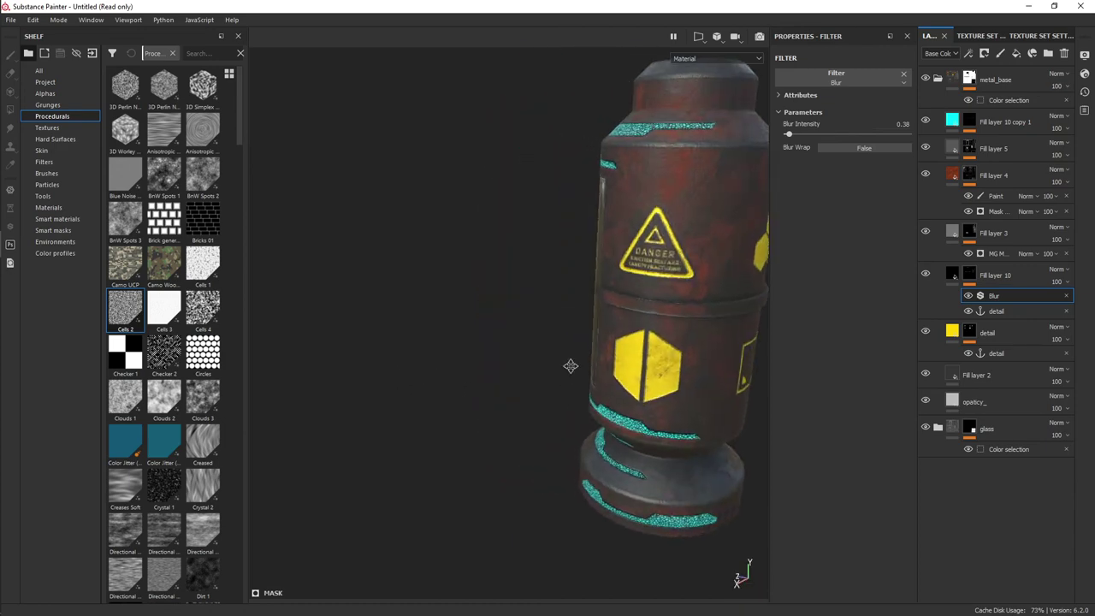
mouse_move(571, 366)
left_mouse_down("alt")
mouse_move(405, 359)
mouse_move(721, 386)
mouse_move(421, 387)
mouse_move(457, 320)
mouse_move(605, 358)
mouse_move(586, 391)
mouse_move(616, 396)
mouse_move(633, 382)
mouse_move(567, 396)
mouse_move(653, 344)
mouse_move(676, 368)
left_mouse_up("alt")
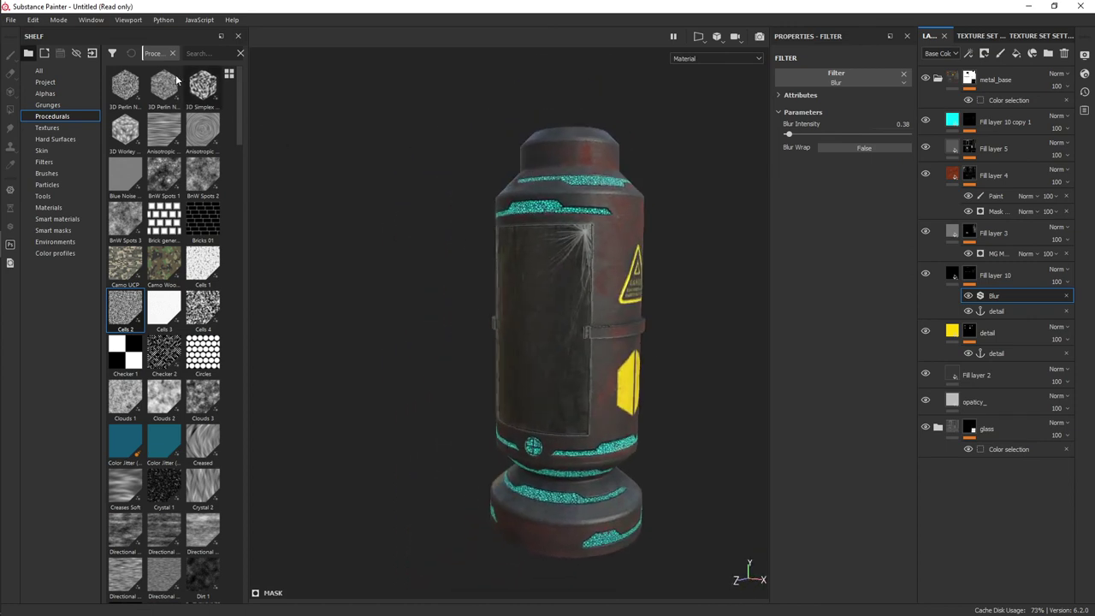
- Open the Export textures dialog, then close it without exporting
left_click(11, 20)
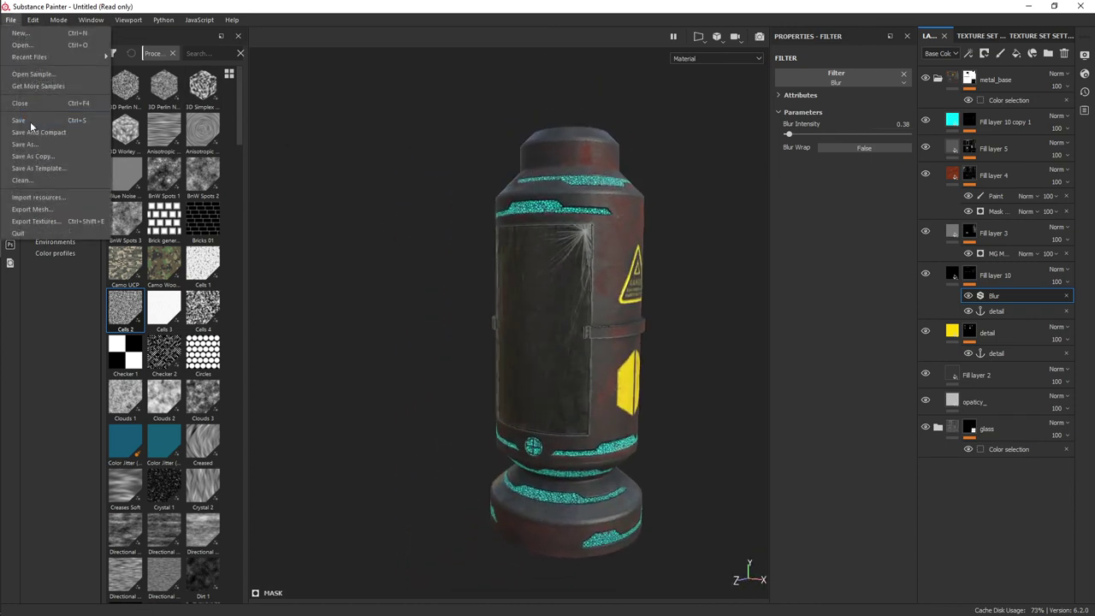
left_click(49, 221)
left_click(613, 170)
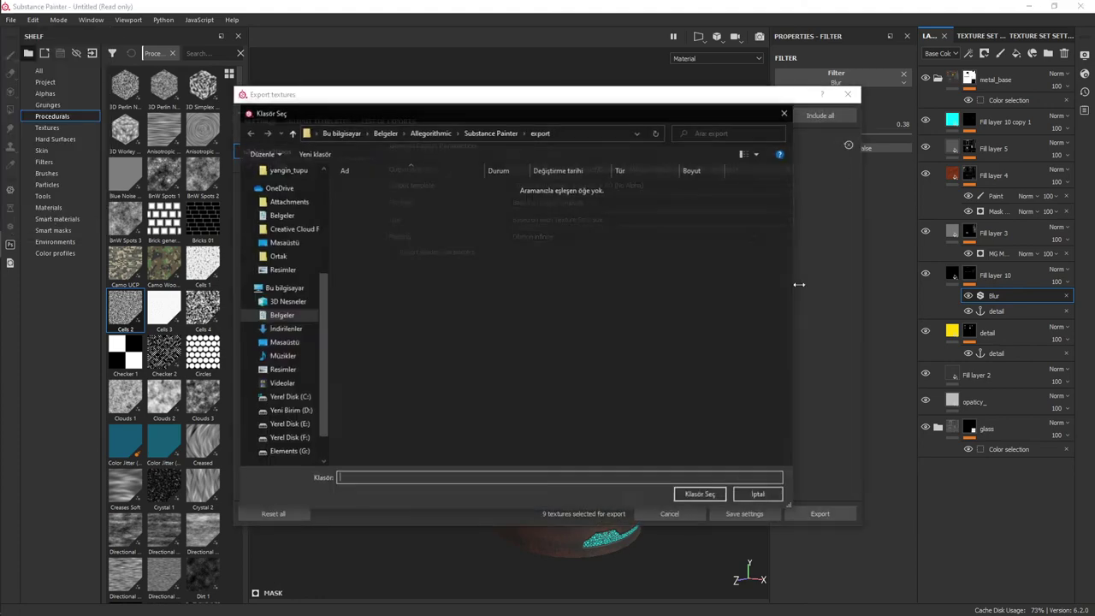
left_click(784, 113)
left_click(847, 94)
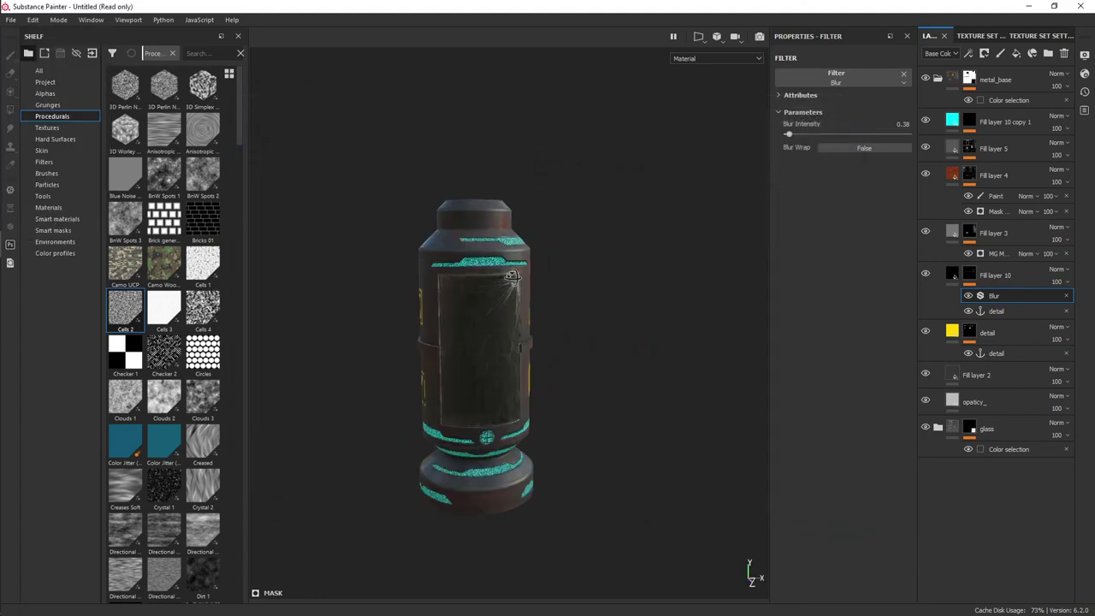
- Orbit around the canister to inspect the decal, glass panel and hazard sign
mouse_move(512, 276)
left_mouse_down("alt")
mouse_move(538, 160)
mouse_move(367, 362)
mouse_move(678, 193)
mouse_move(435, 245)
mouse_move(371, 302)
left_mouse_up("alt")
scroll(372, 299, "up", 3)
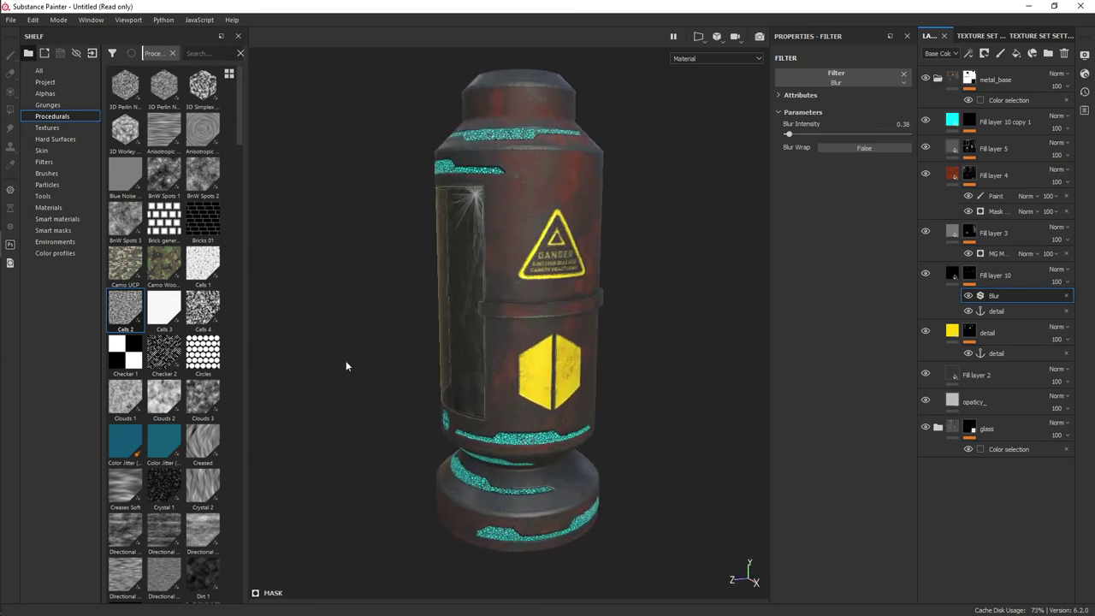
left_click_drag(346, 367, 525, 293, "alt")
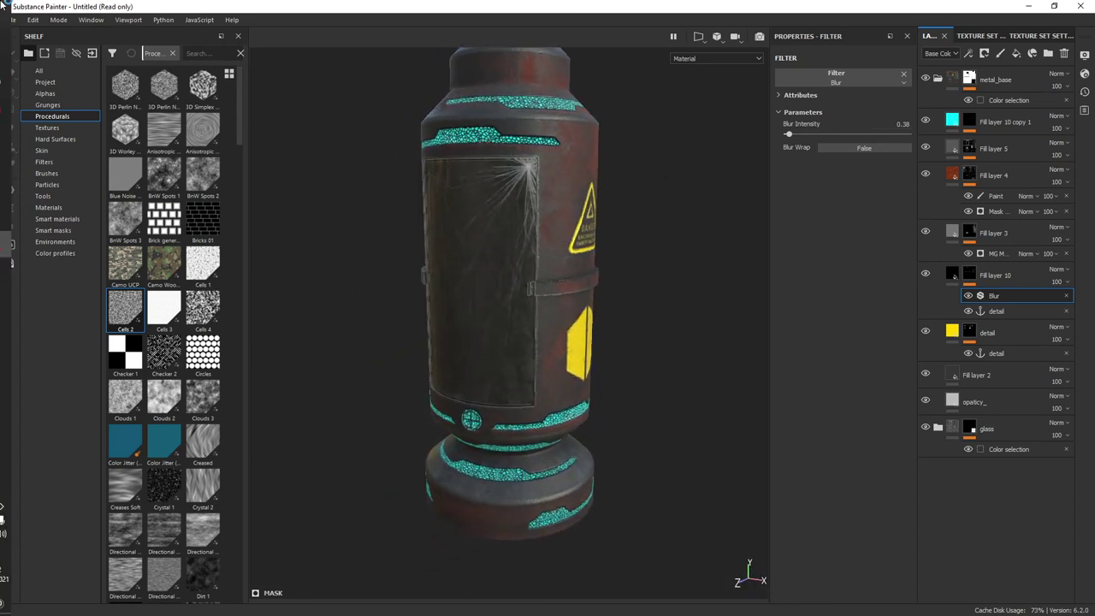
scroll(404, 356, "down", 2)
mouse_move(480, 360)
left_mouse_down("alt")
mouse_move(525, 431)
mouse_move(415, 452)
left_mouse_up("alt")
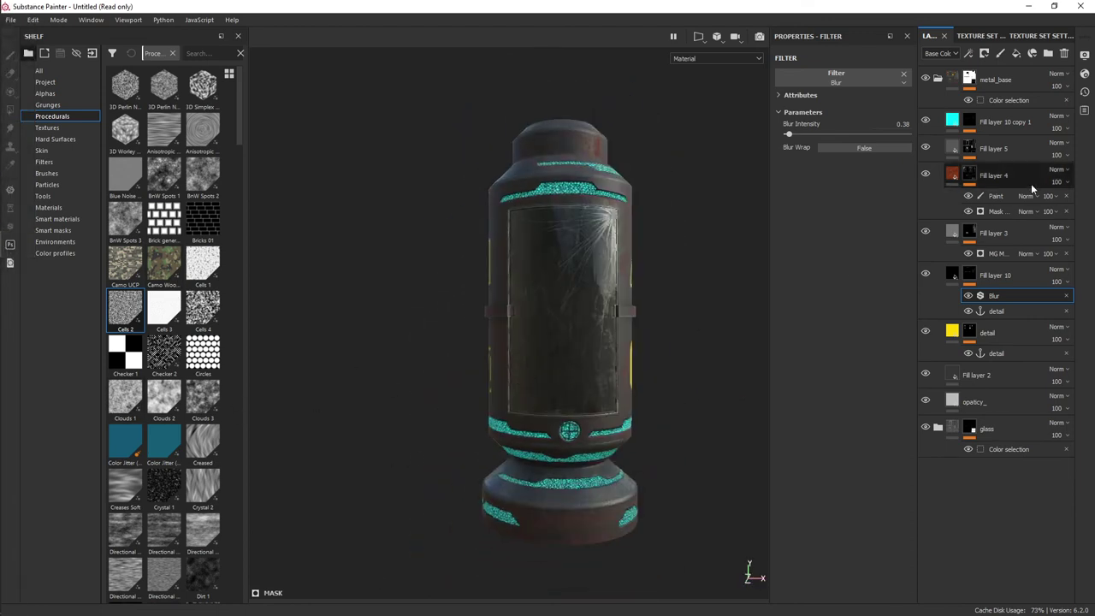
left_click_drag(696, 313, 364, 98, "alt")
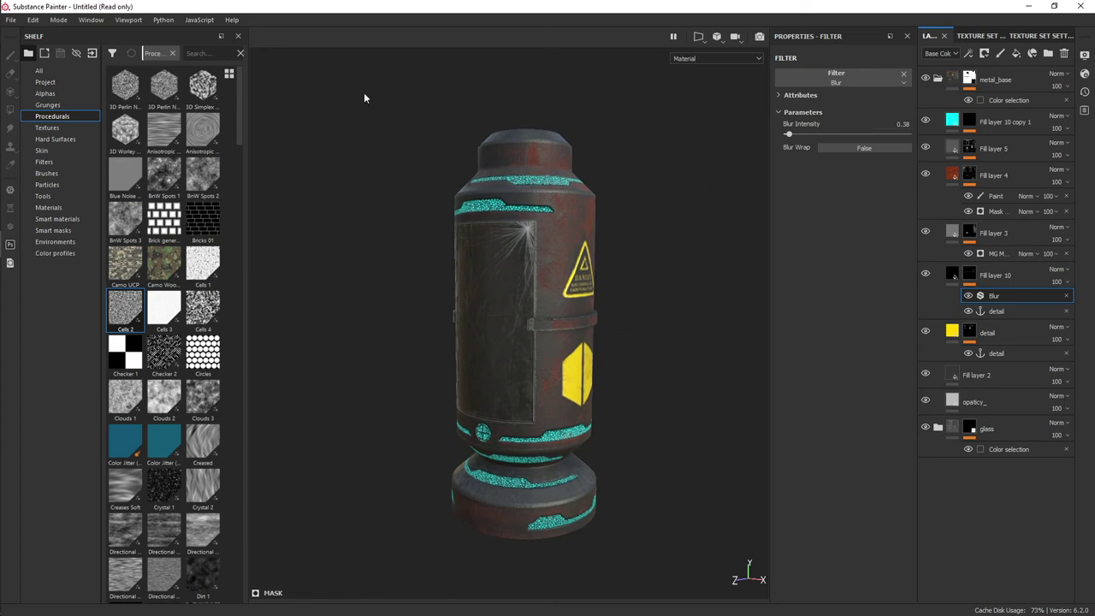
- Reopen Export textures and set a new MODELLER/sci_fi_tube/texture folder as the output directory
left_click(12, 19)
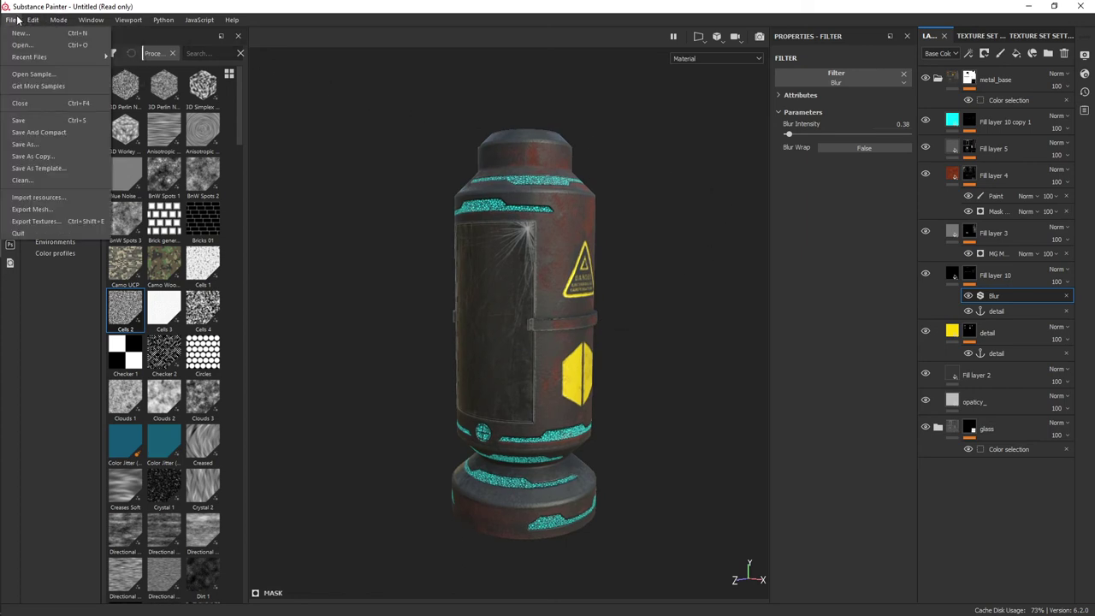
left_click(61, 220)
left_click(567, 163)
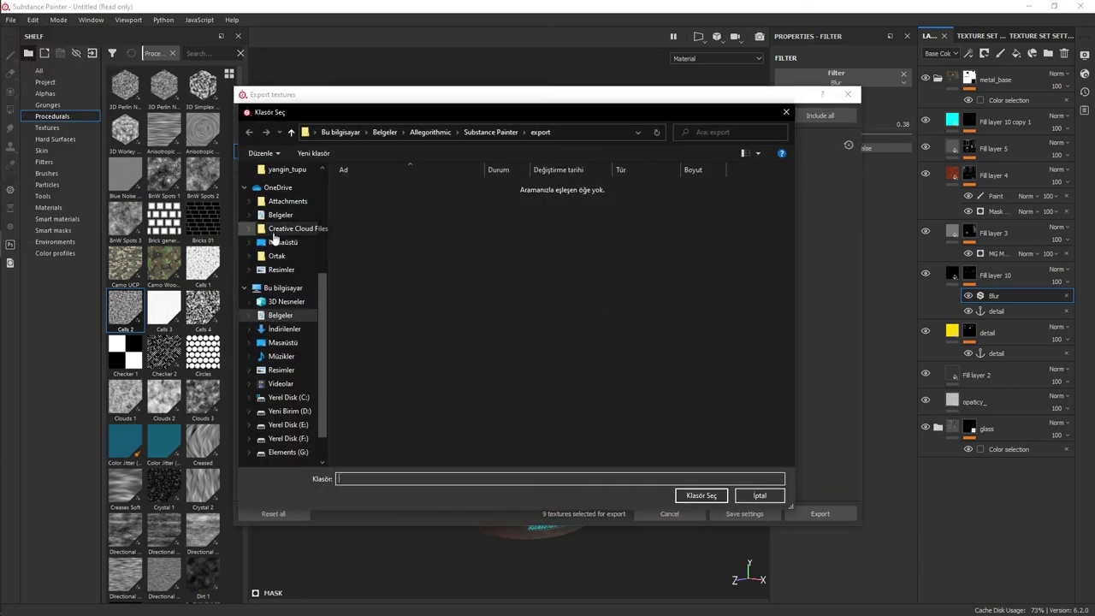
scroll(275, 239, "up", 2)
scroll(274, 238, "up", 3)
left_click(284, 247)
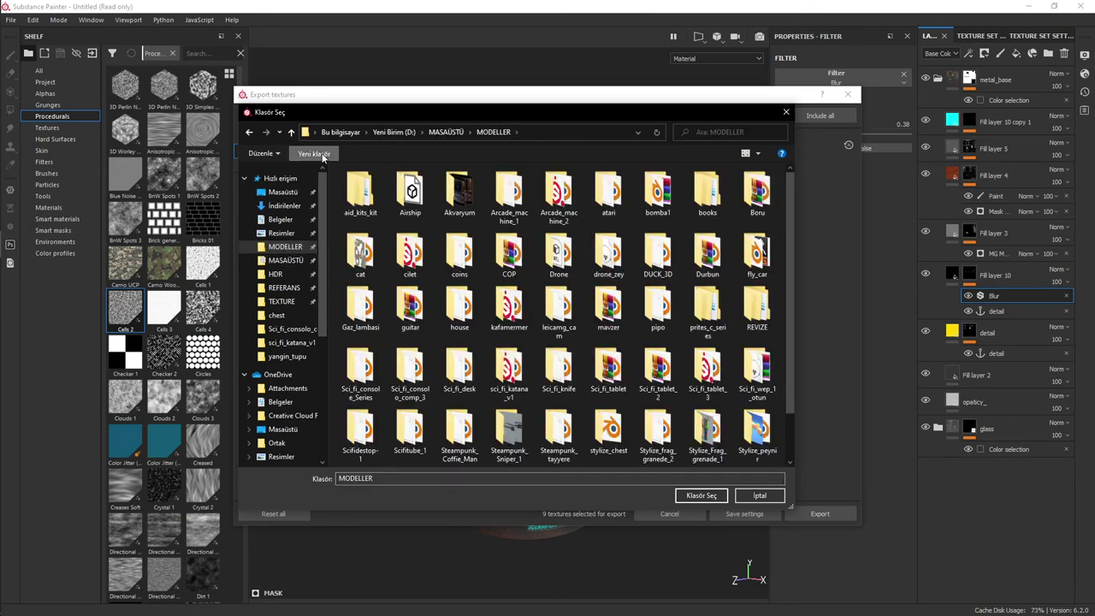
left_click(313, 154)
type("sci_fi_tube")
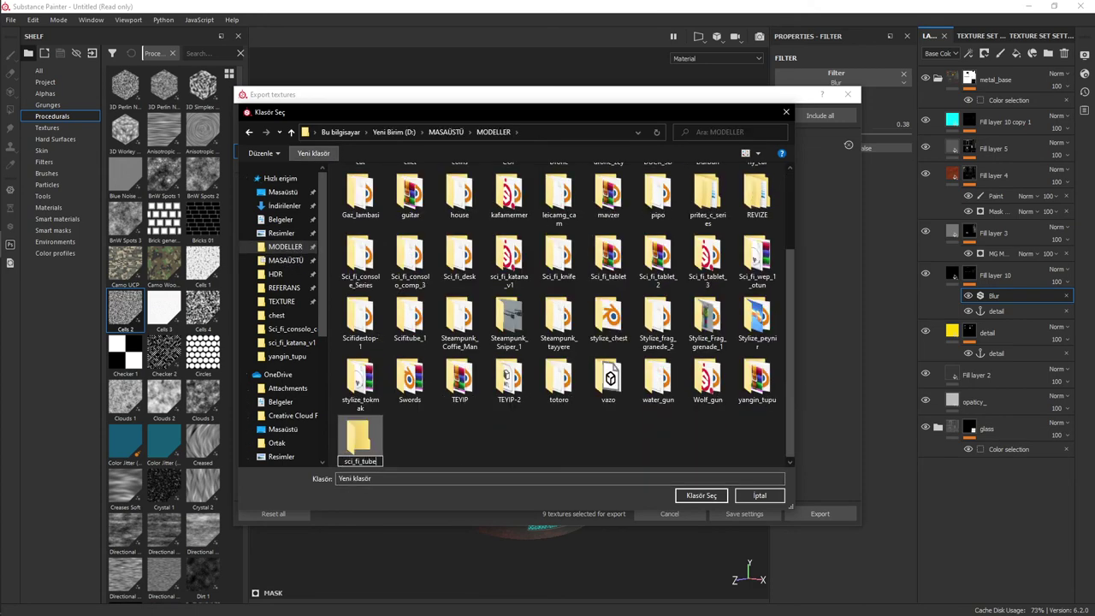
key("Return")
key("Return")
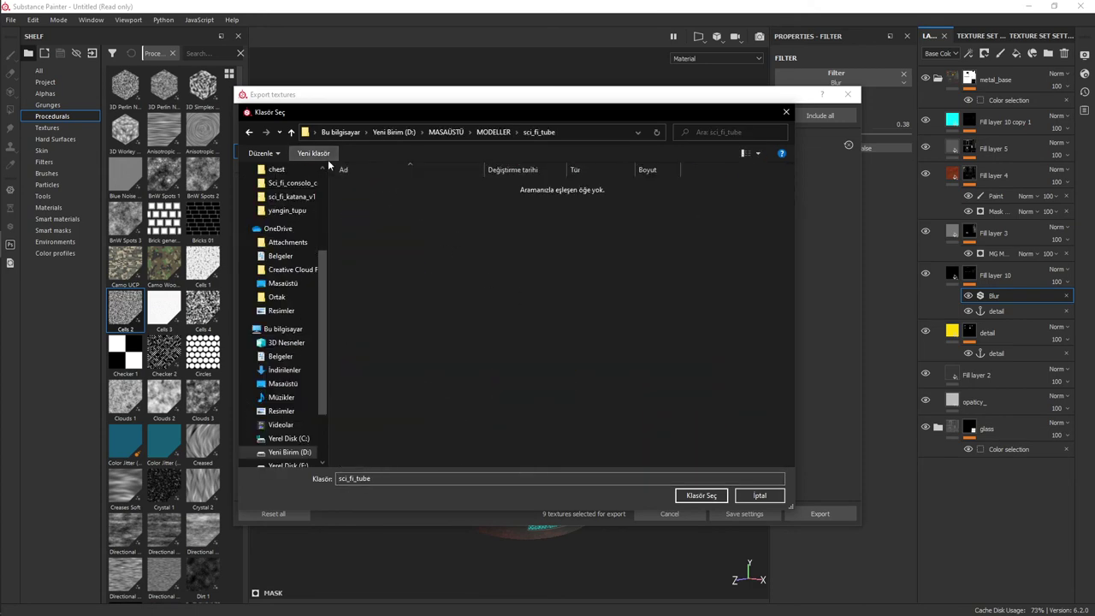
left_click(327, 157)
type("tube/t")
type("e")
key("Return")
key("Return")
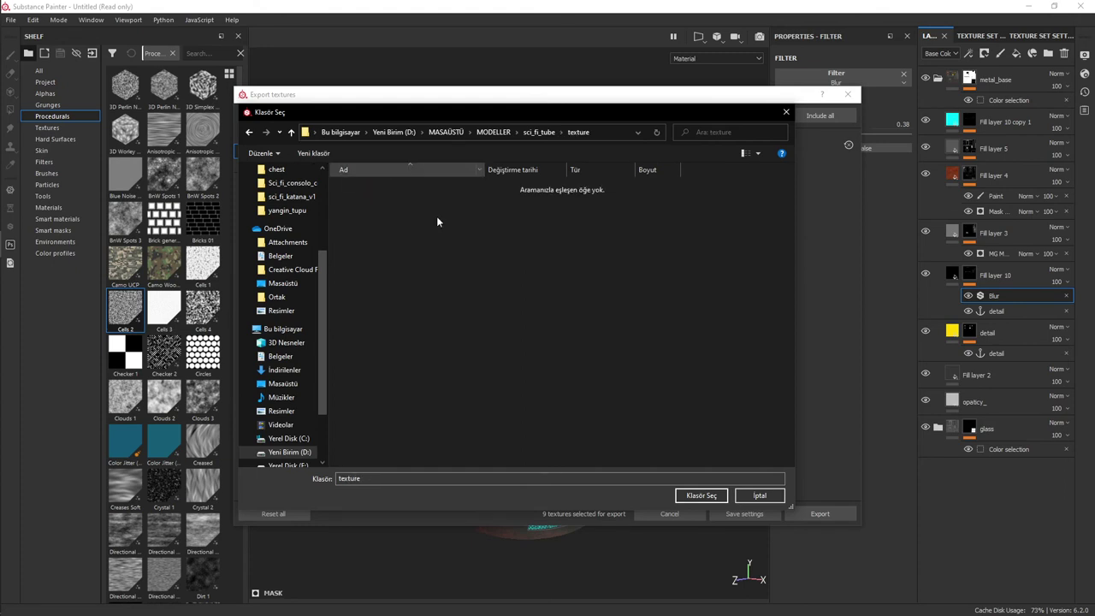
left_click(701, 495)
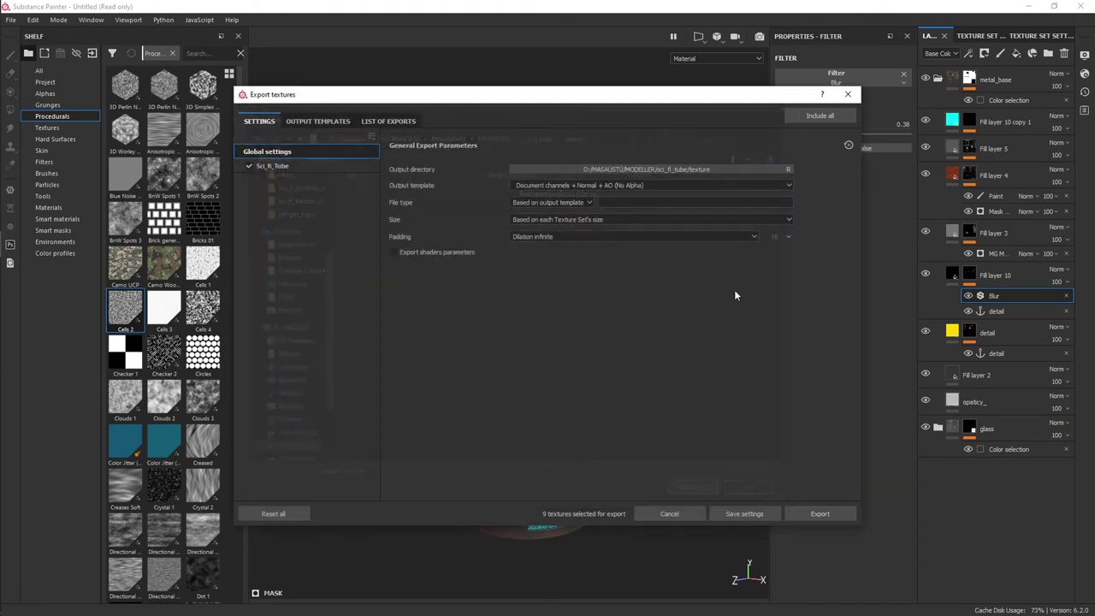
- Use the USD PBR Metal Roughness template at size 4096 with Dilation + diffusion padding
left_click(563, 188)
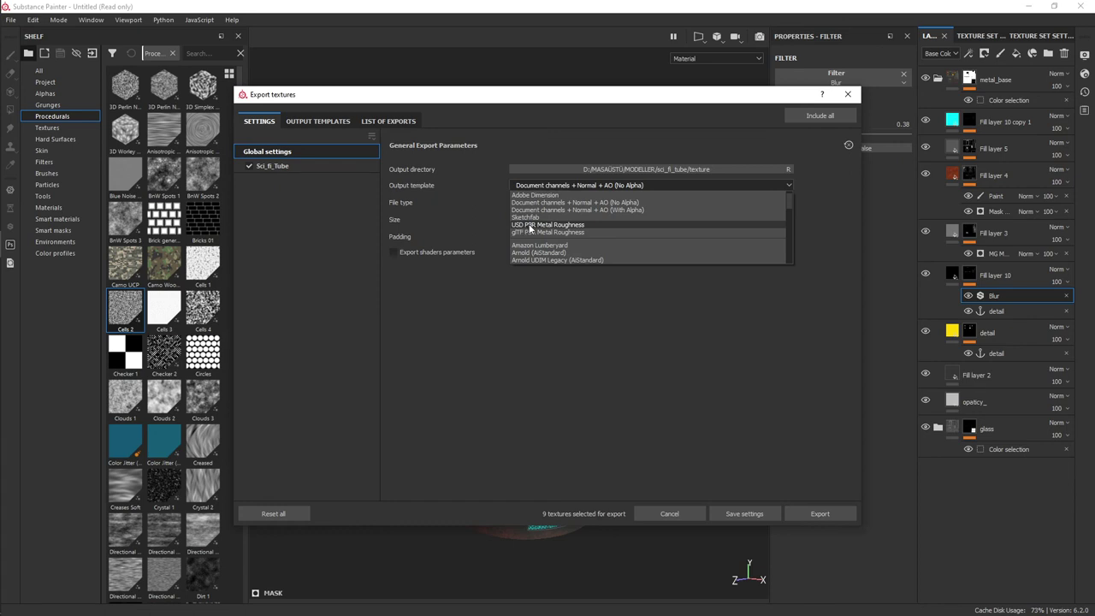
left_click(529, 228)
left_click(557, 232)
left_click(539, 296)
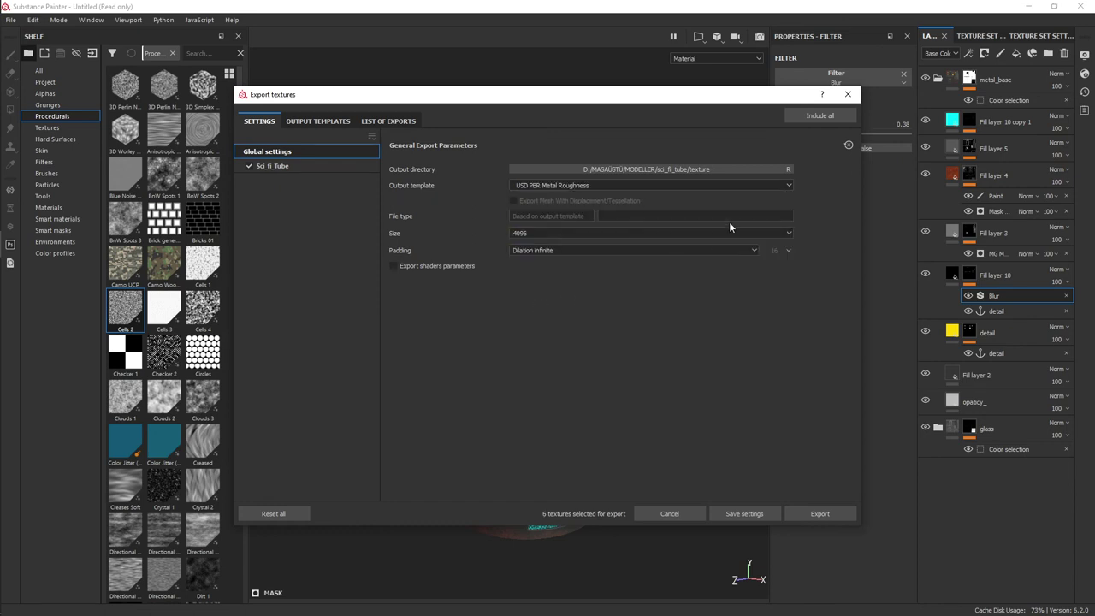
left_click(693, 250)
left_click(556, 290)
- Preview the export list and compare it with the glTF PBR Metal Roughness template
left_click(374, 124)
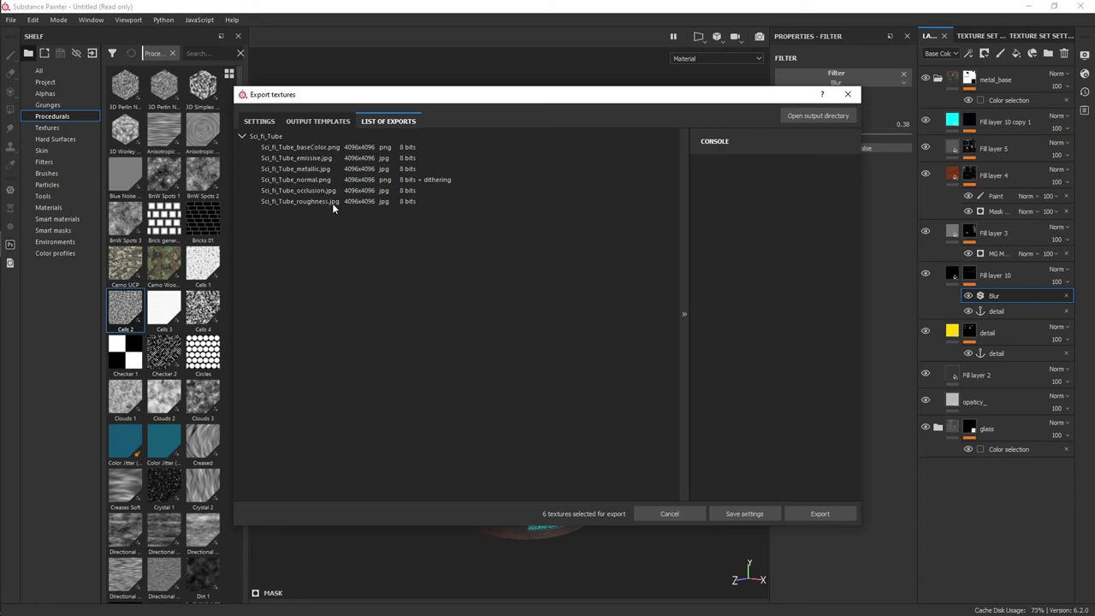
left_click(308, 121)
left_click(388, 120)
left_click(272, 122)
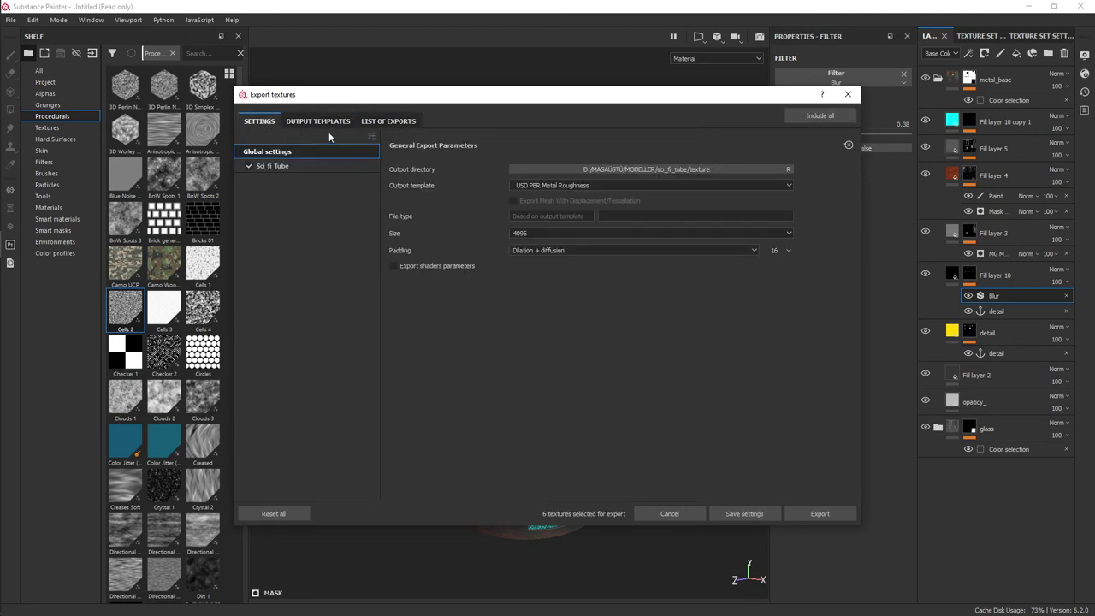
left_click(552, 186)
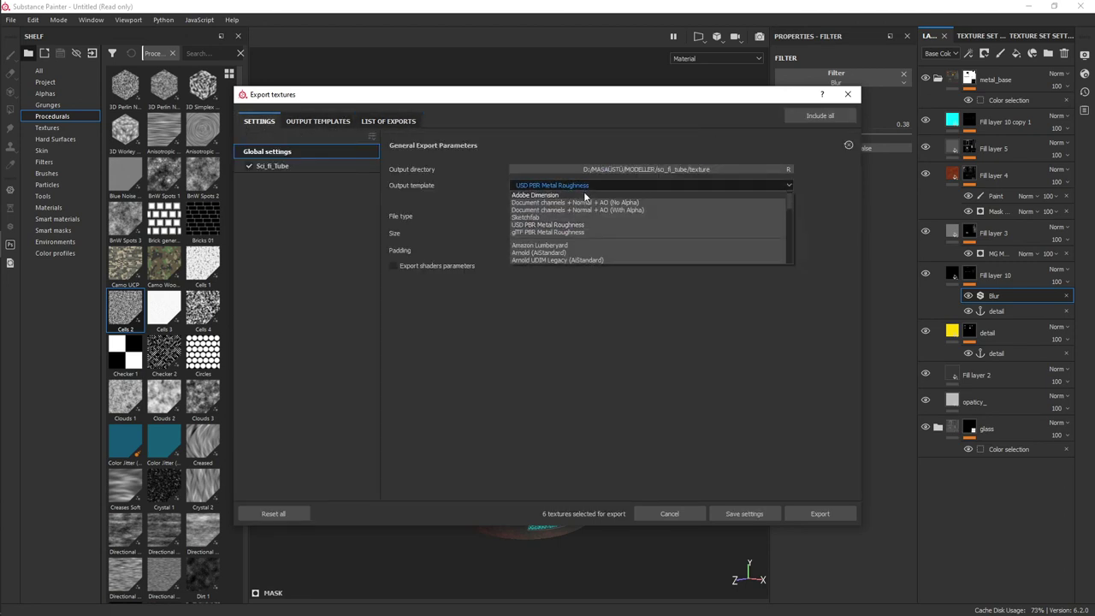
left_click(569, 230)
left_click(376, 122)
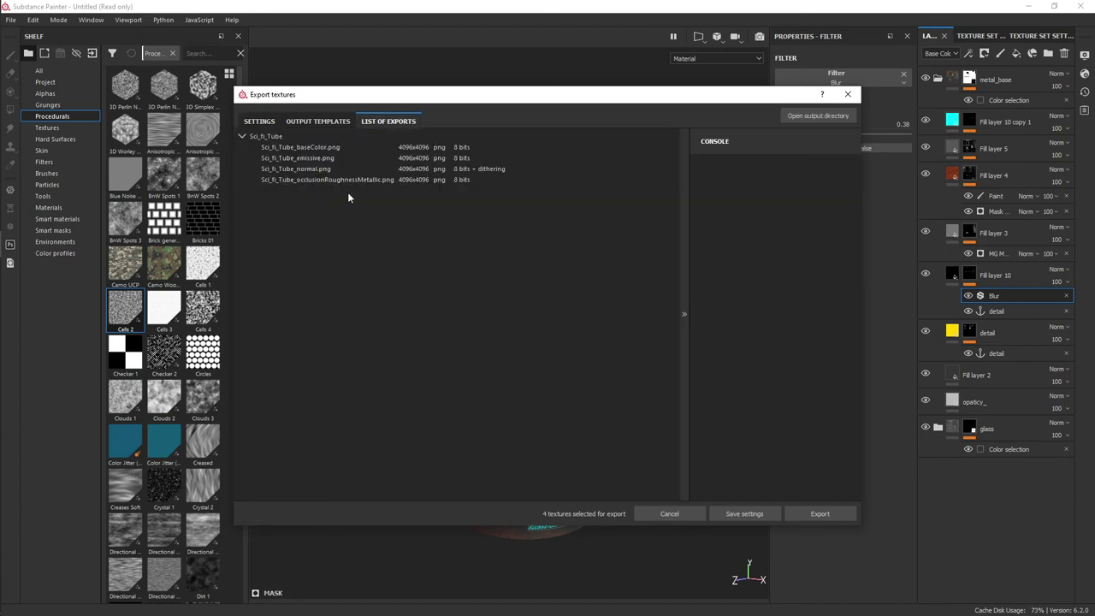
left_click(259, 122)
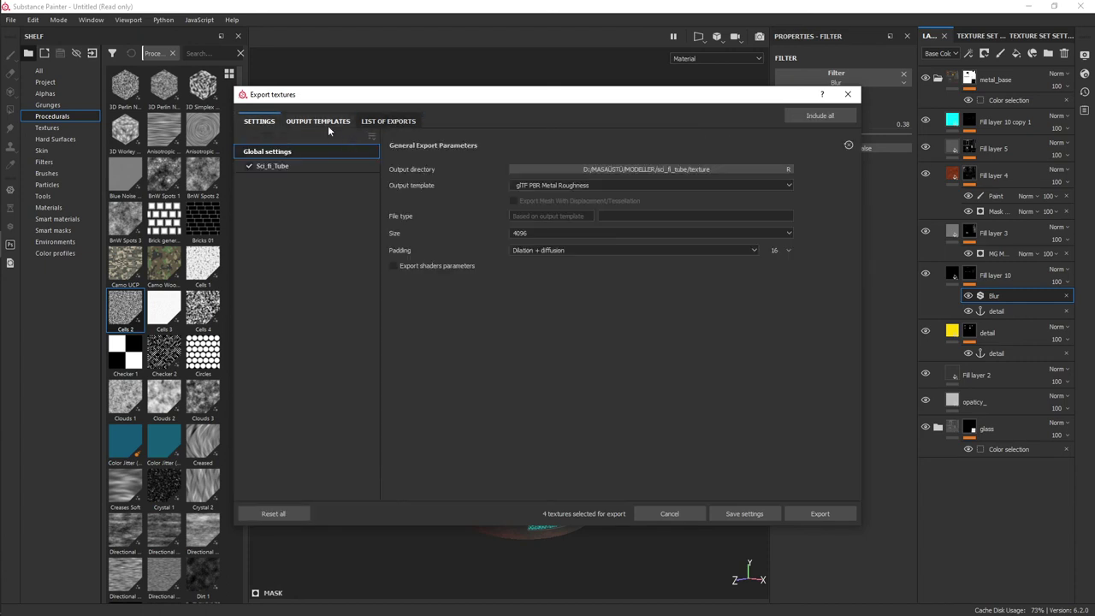
- Switch the output template back to USD PBR Metal Roughness and check the export list
left_click(552, 186)
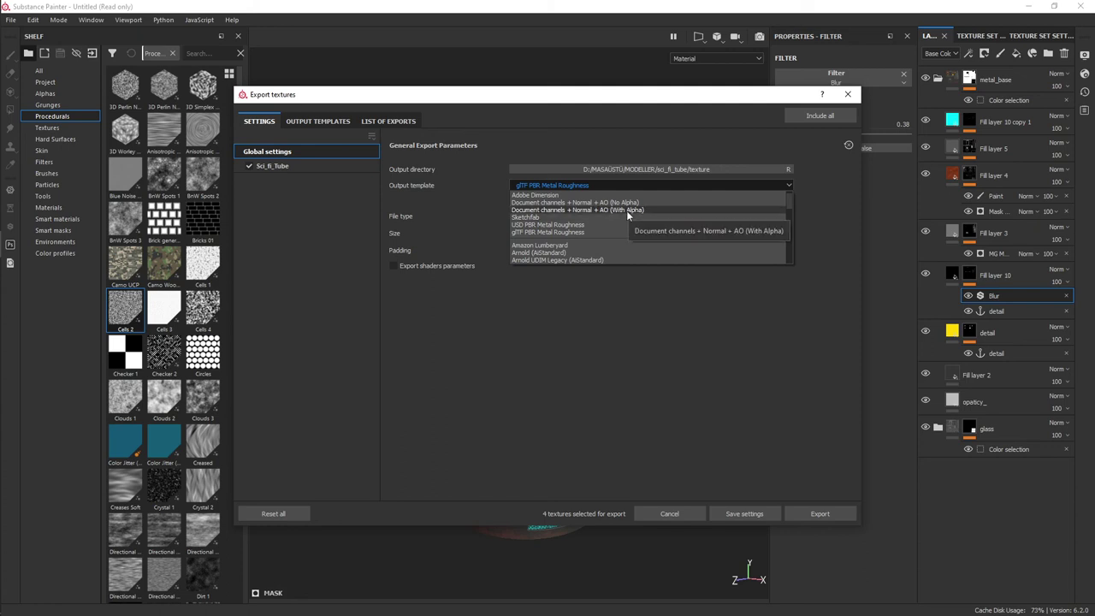
scroll(585, 242, "down", 2)
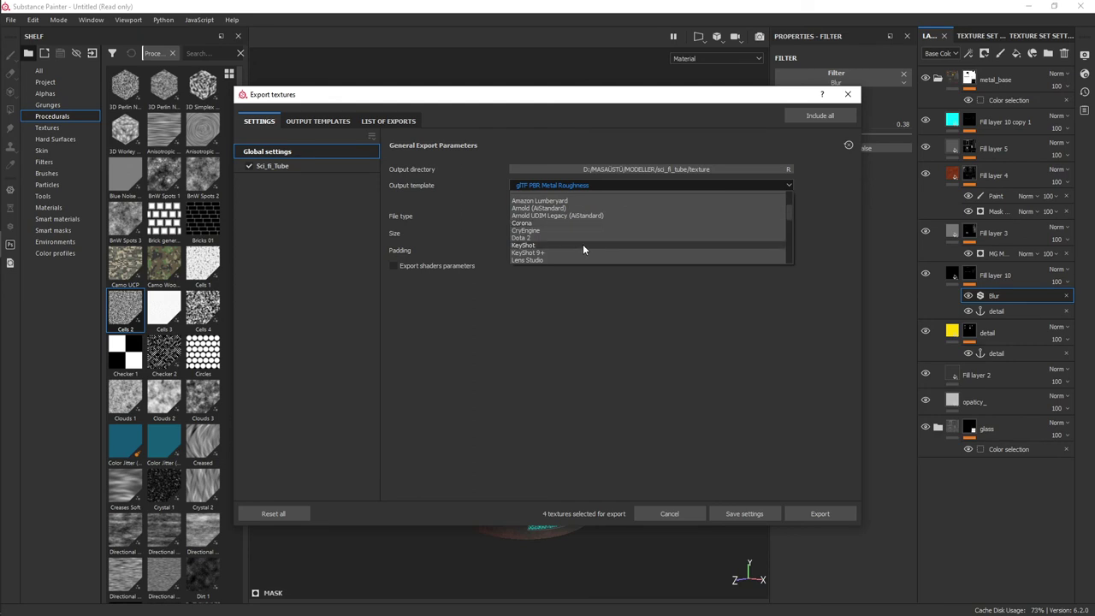
scroll(580, 248, "up", 3)
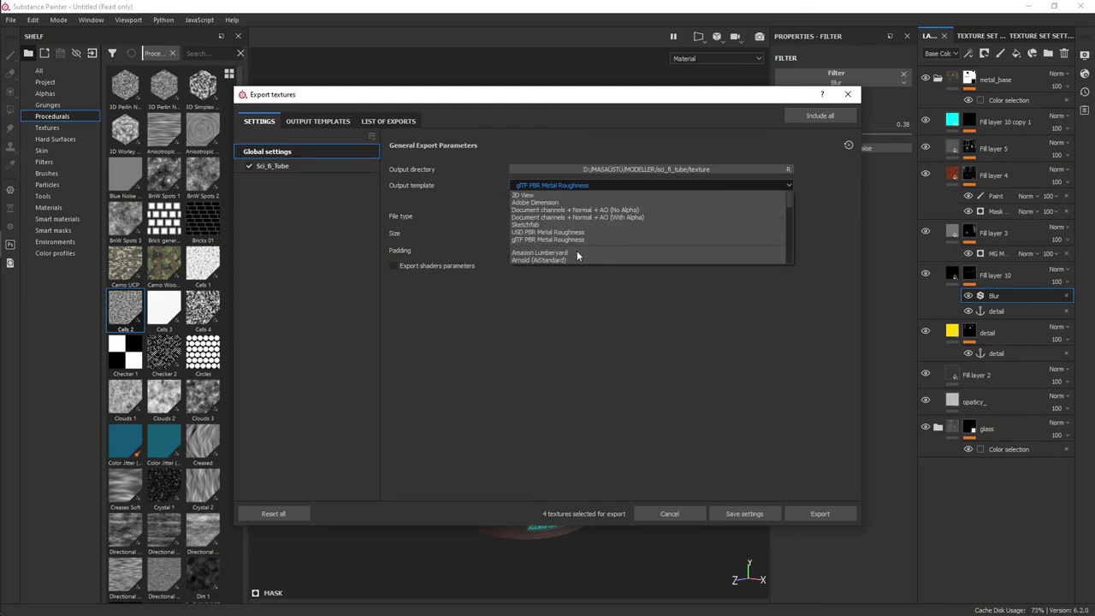
left_click(563, 231)
left_click(369, 123)
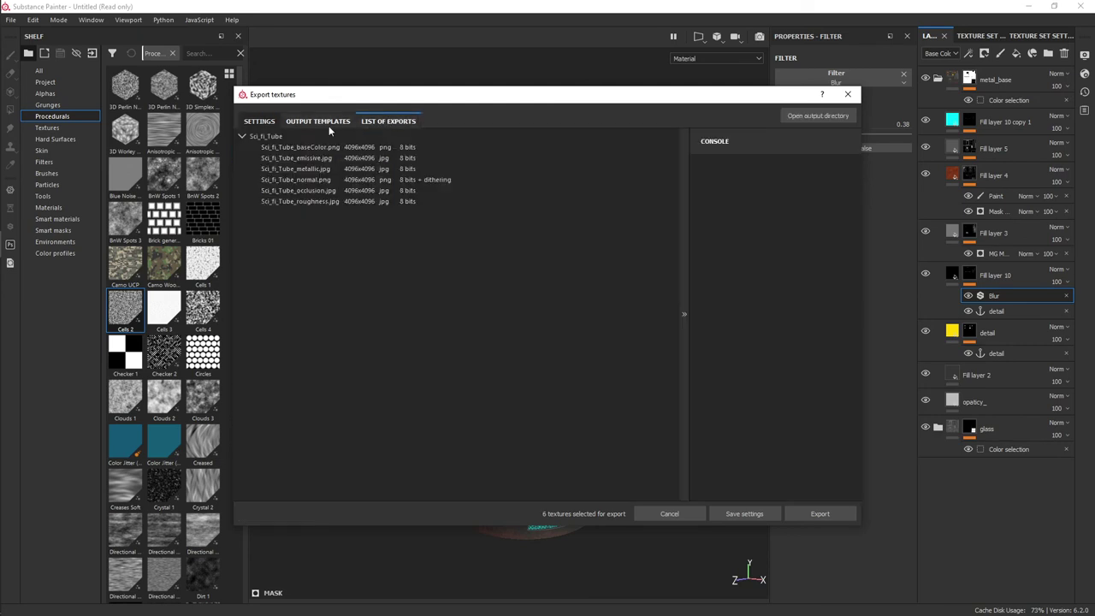
left_click(325, 121)
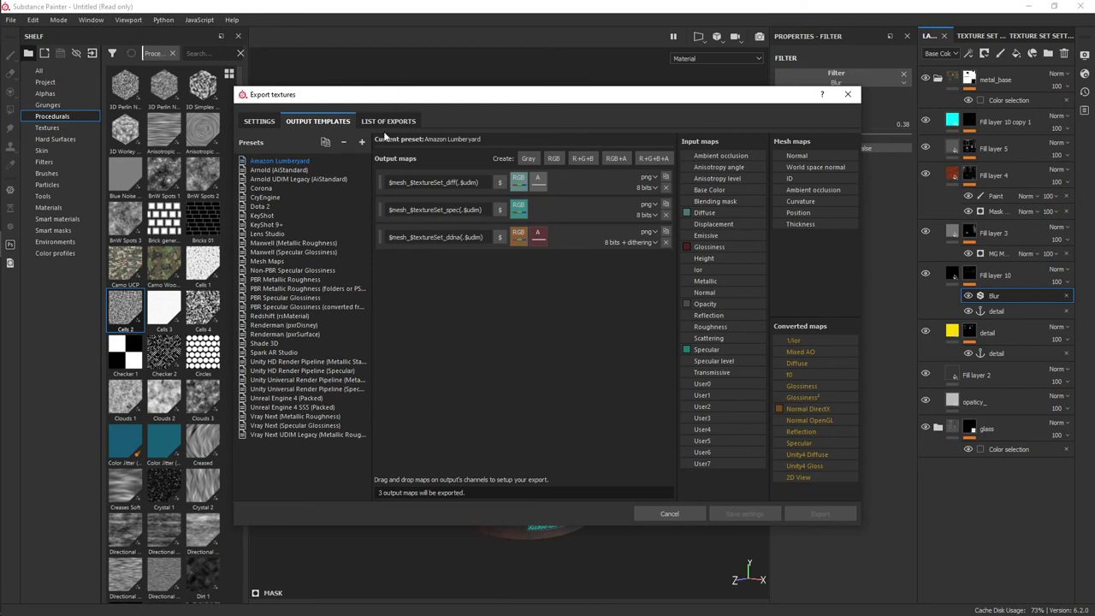
- Select the PBR Metallic Roughness preset to see its six maps, BaseColor through Emissive
left_click(259, 120)
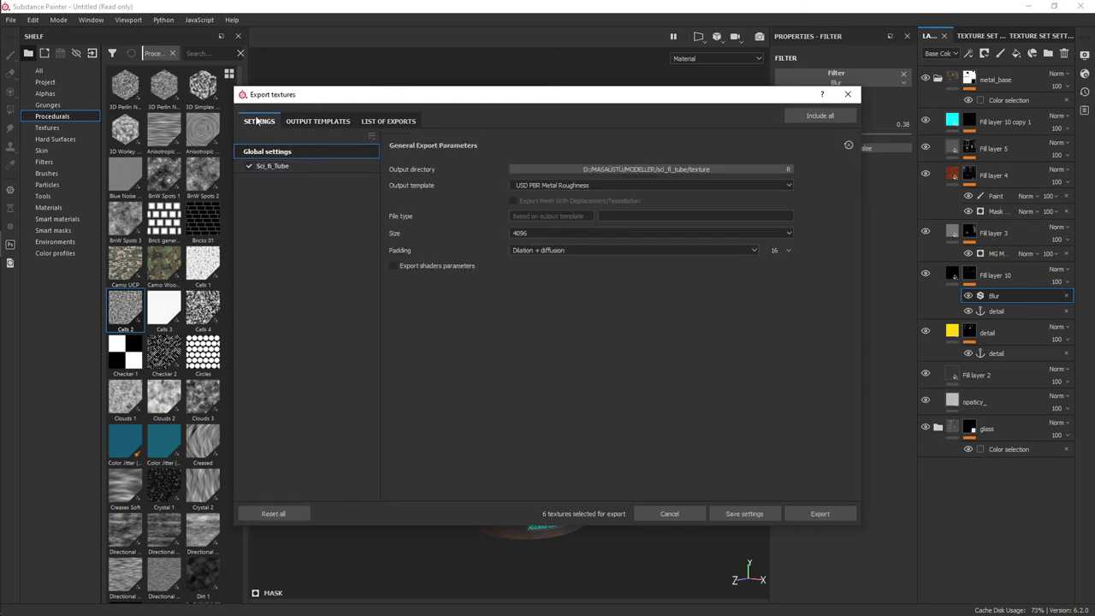
left_click(340, 121)
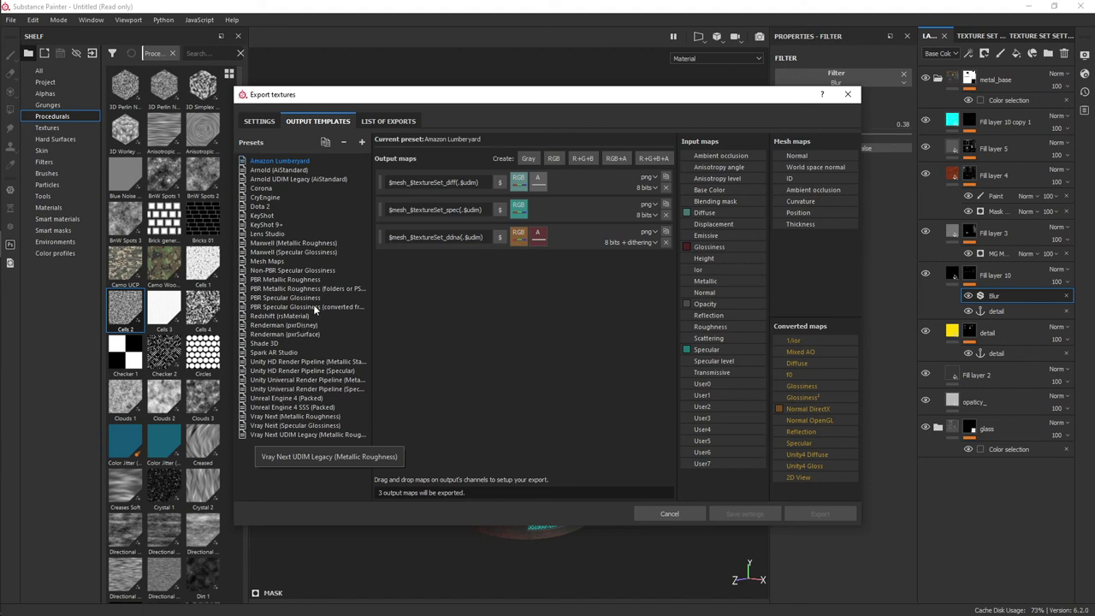
left_click(295, 280)
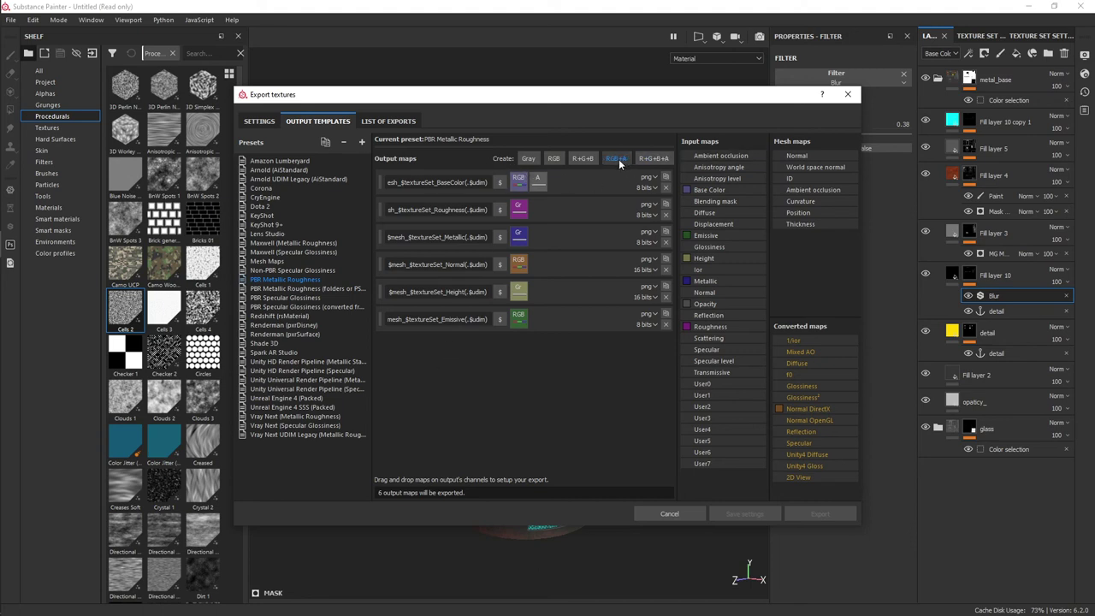
- Add a grayscale output map fed by the Opacity input's gray channel
left_click(528, 159)
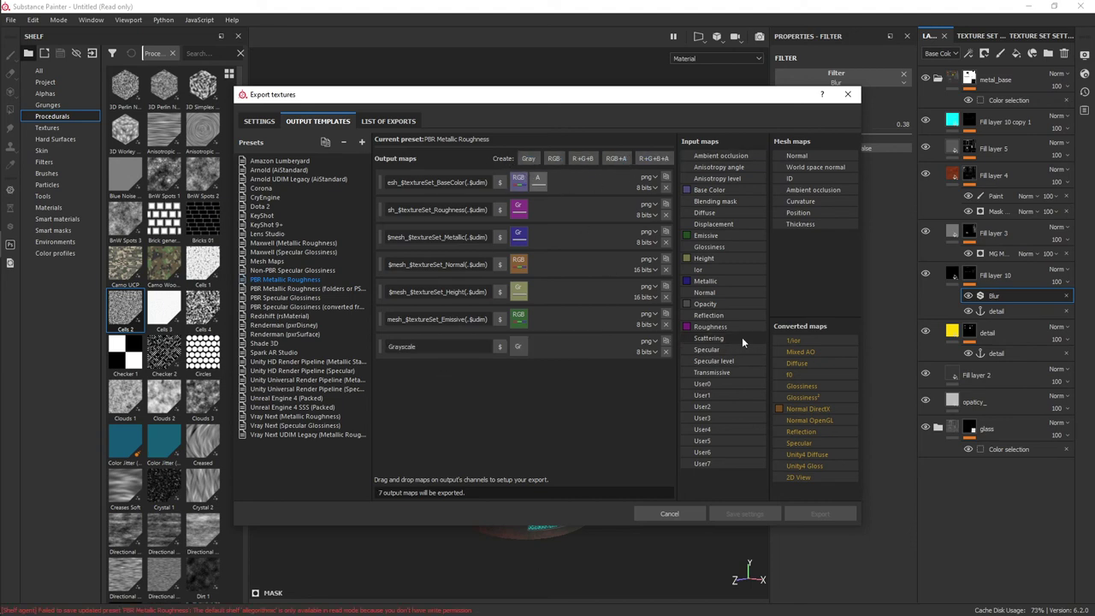
left_click_drag(705, 304, 520, 340)
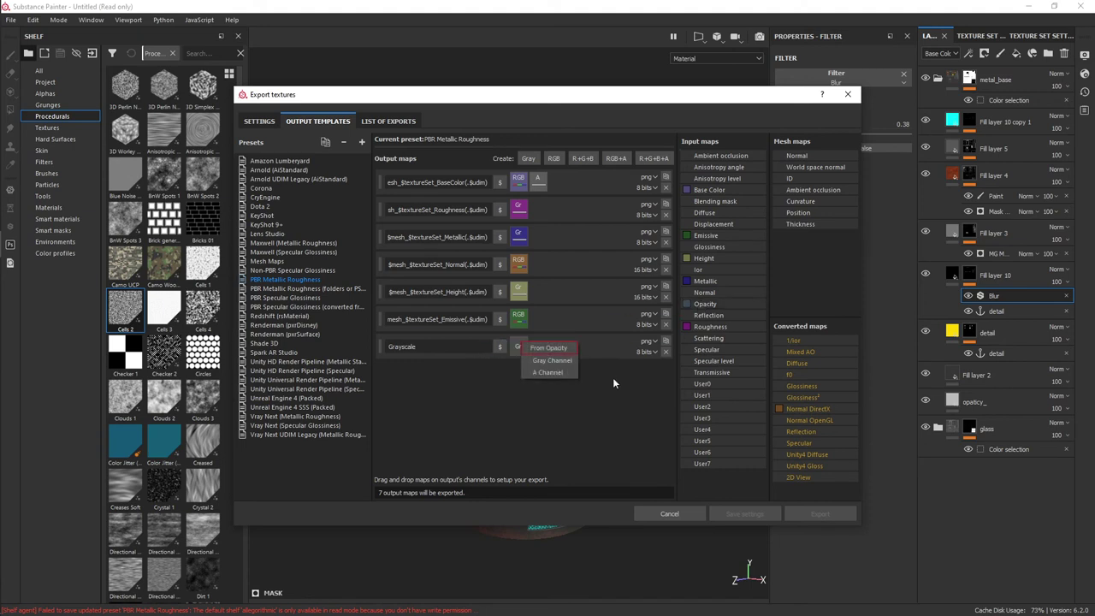
left_click(558, 372)
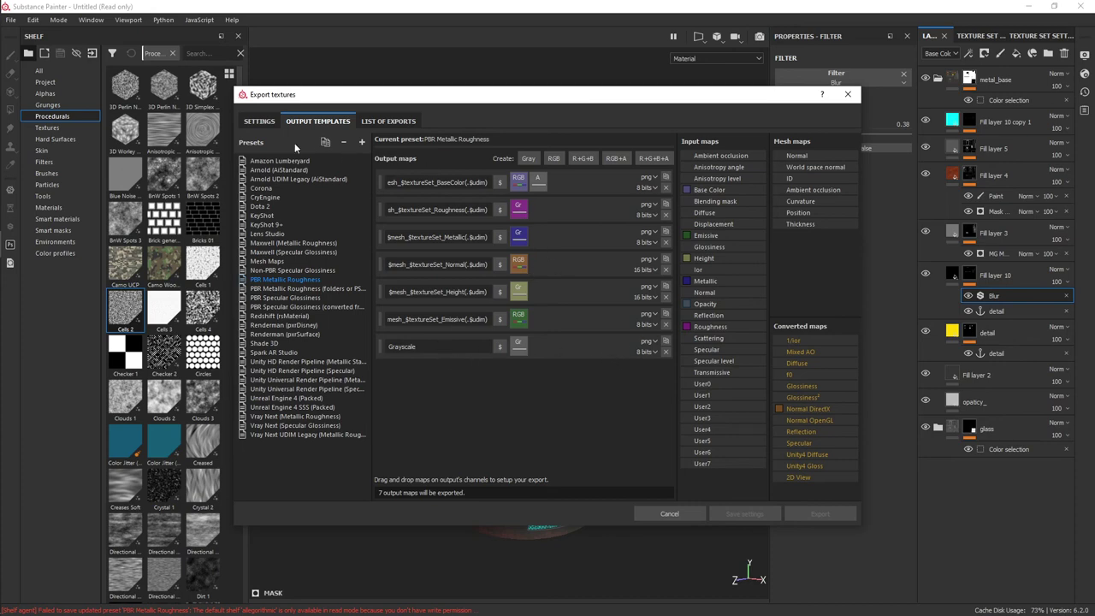
left_click(386, 121)
left_click(336, 122)
- Rename the new map to $mesh_$textureSet_Opacity(.$udim) and check the export list
left_click(501, 344)
left_click(455, 377)
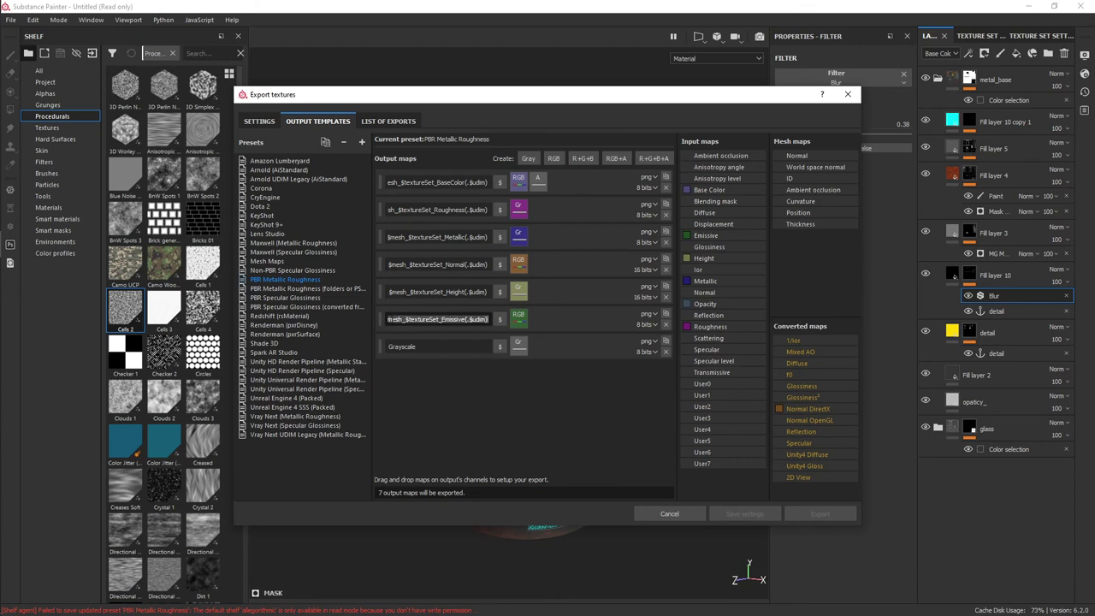
double_click(407, 347)
key("ctrl+v")
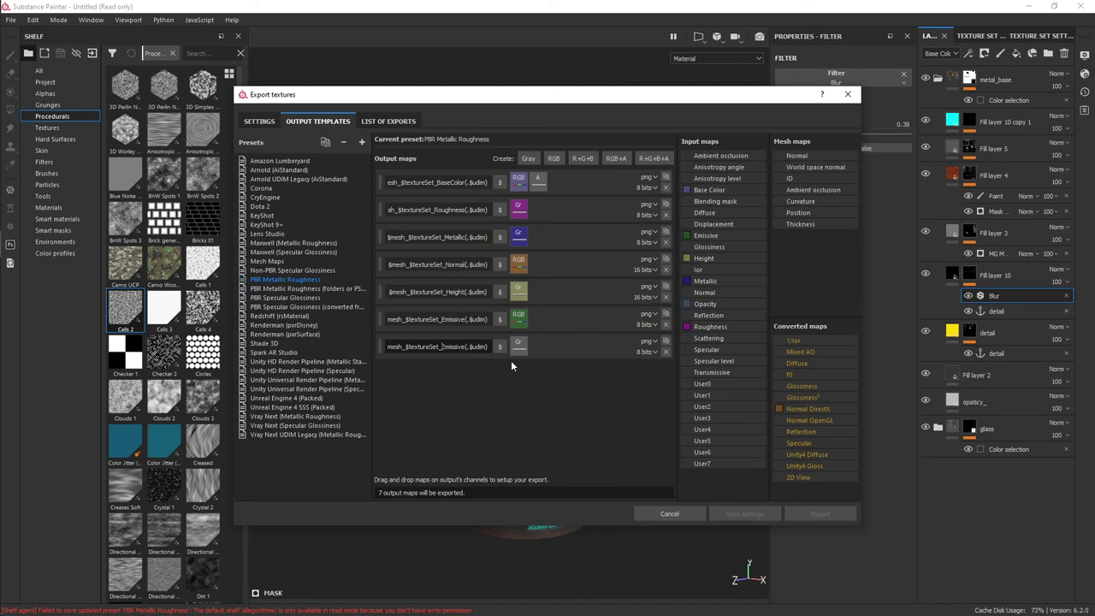
key("Delete")
key("Delete")
key("Delete")
key("Delete")
key("Delete")
key("Delete")
key("Delete")
key("Delete")
type("Op")
type("acity")
key("Return")
left_click(390, 319)
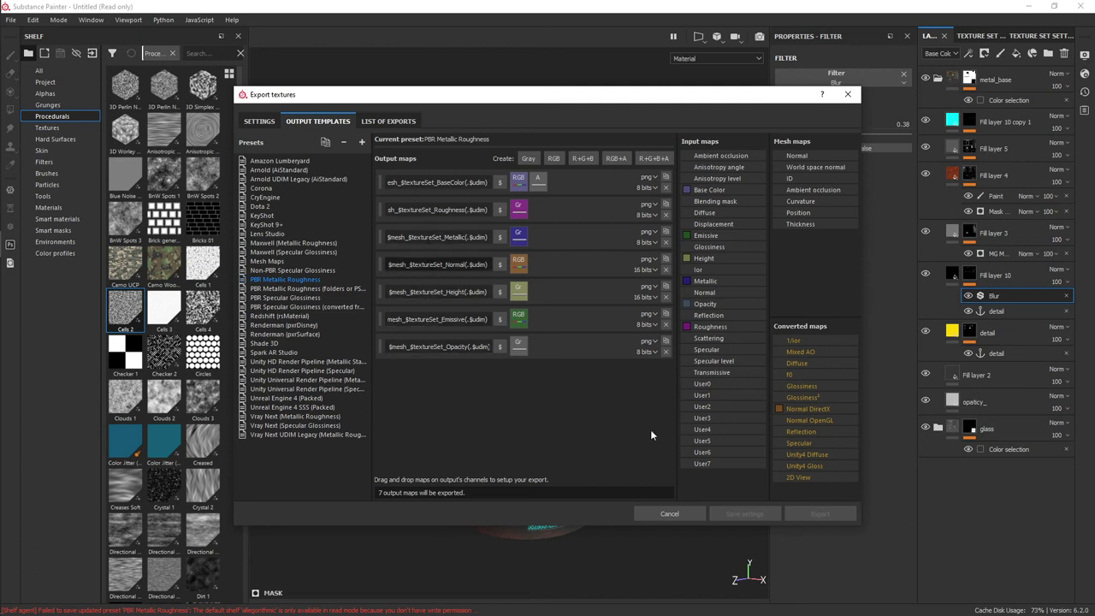
left_click(372, 120)
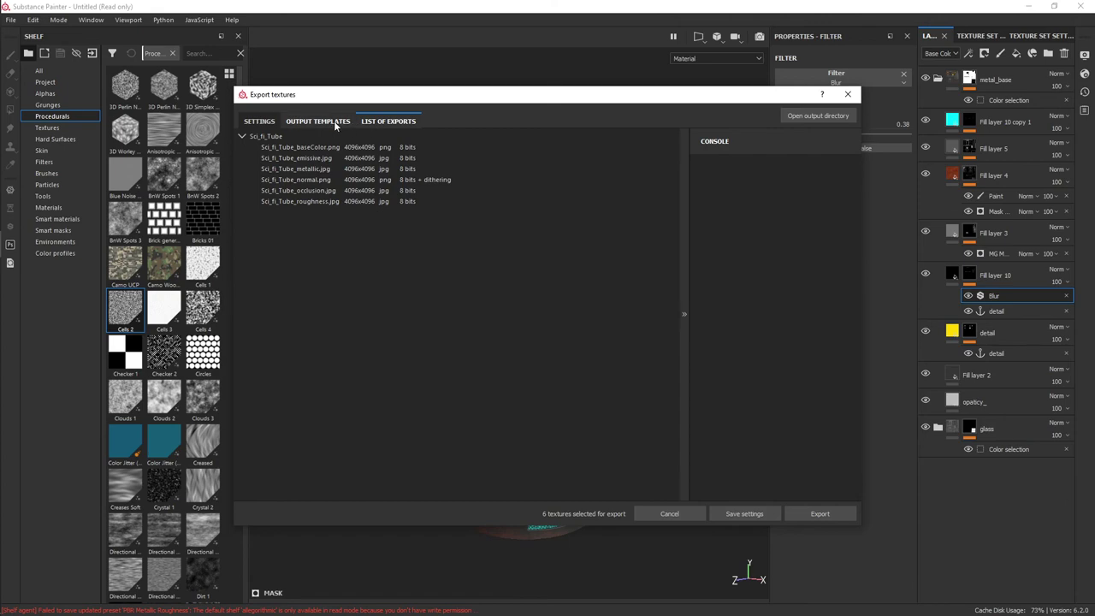
- Review the output template editor and the list of exports
left_click(334, 121)
left_click(259, 121)
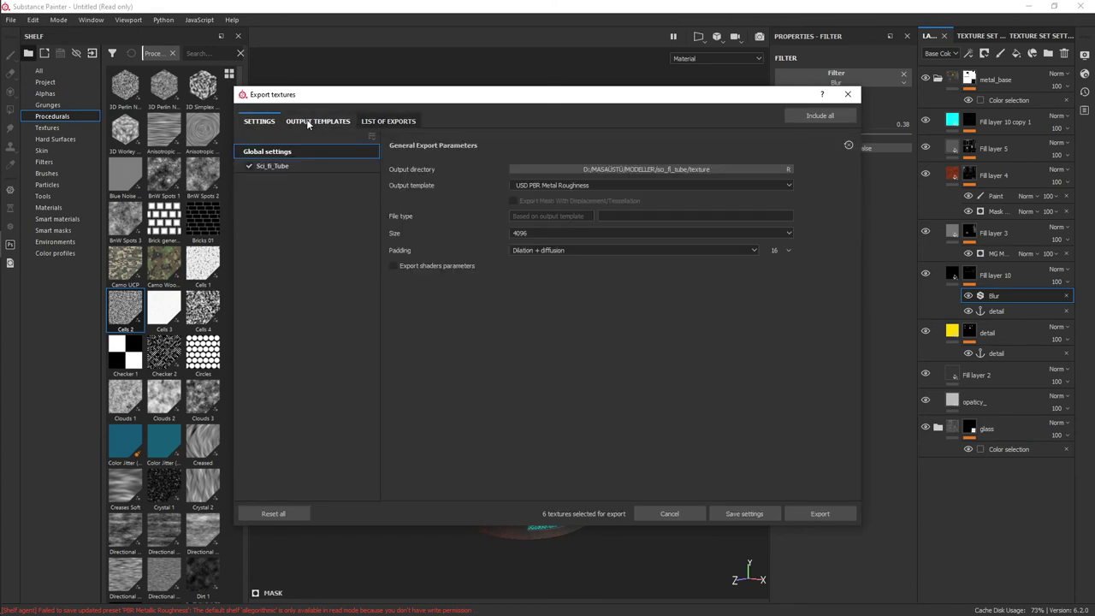
left_click(315, 124)
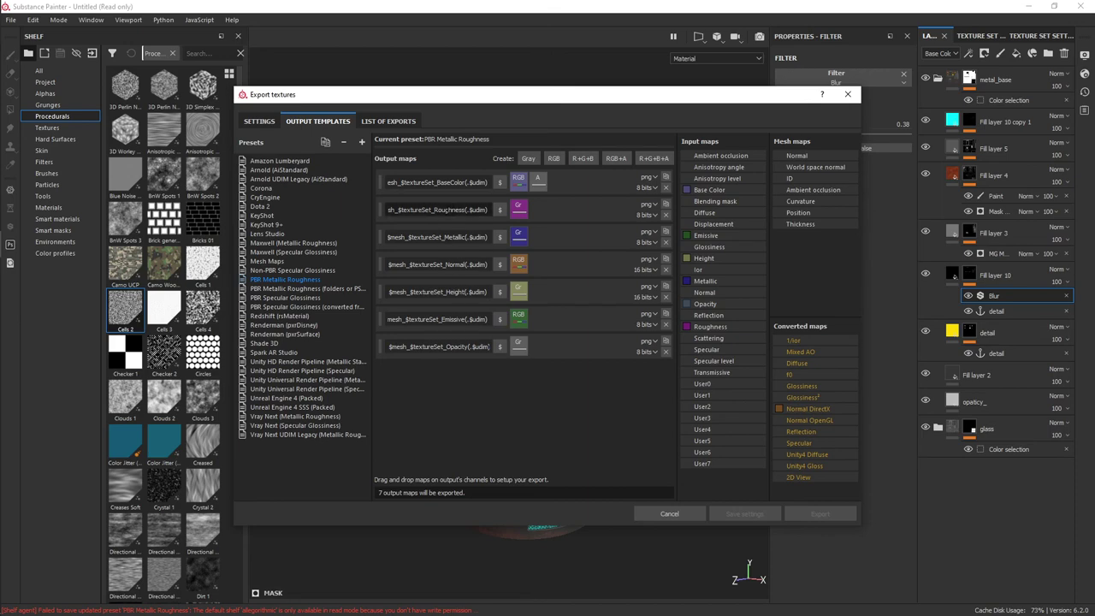
left_click(389, 125)
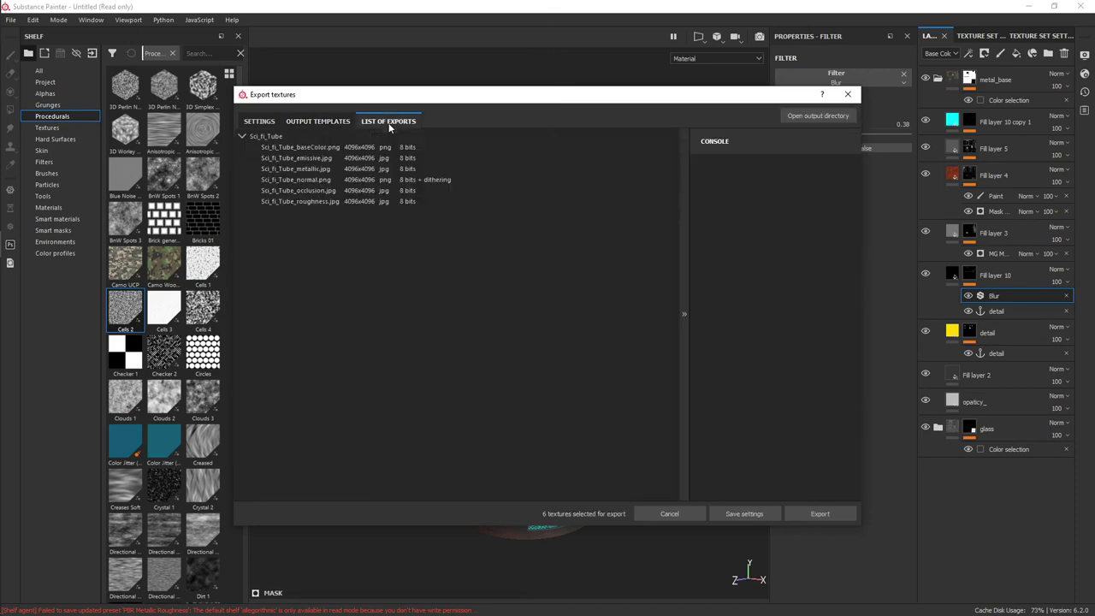
left_click(260, 121)
left_click(317, 121)
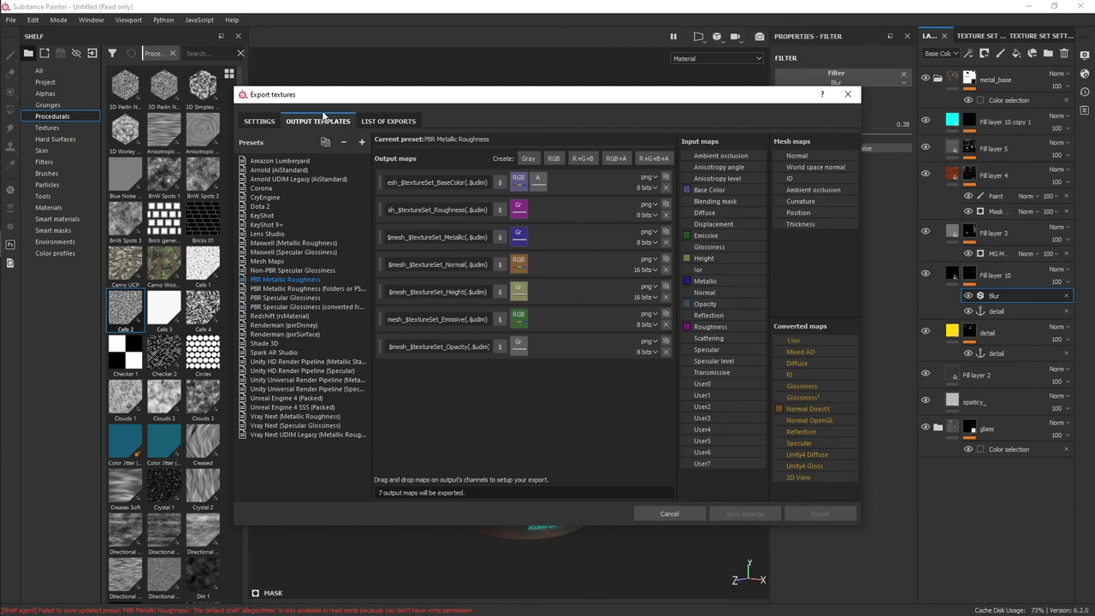
left_click(259, 121)
- Choose PBR Metallic Roughness as the export output template
left_click(597, 185)
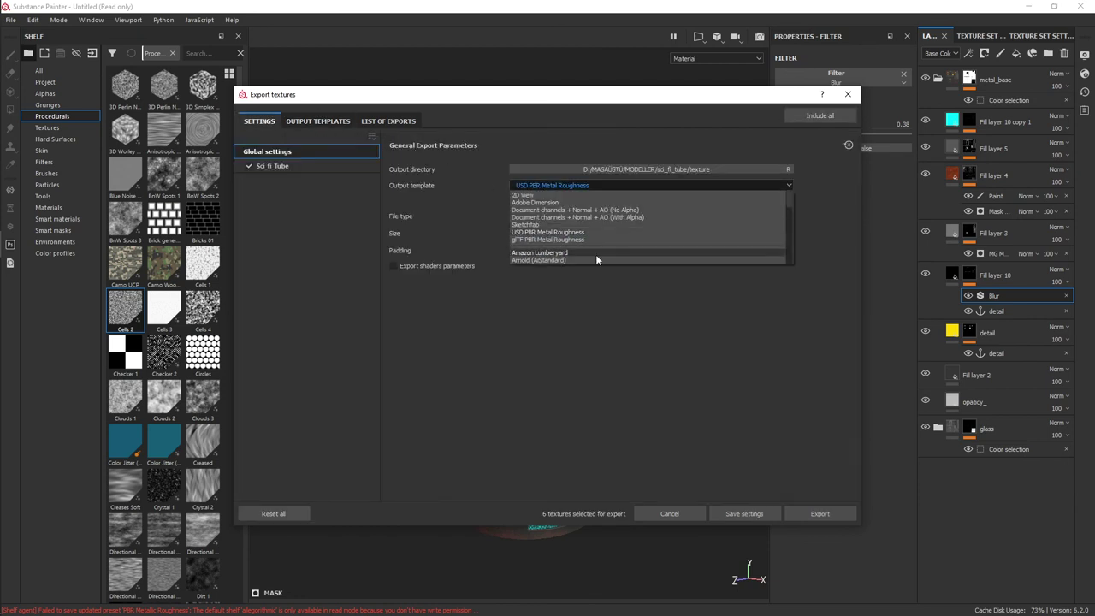
scroll(603, 224, "down", 3)
scroll(603, 233, "down", 3)
scroll(615, 256, "down", 3)
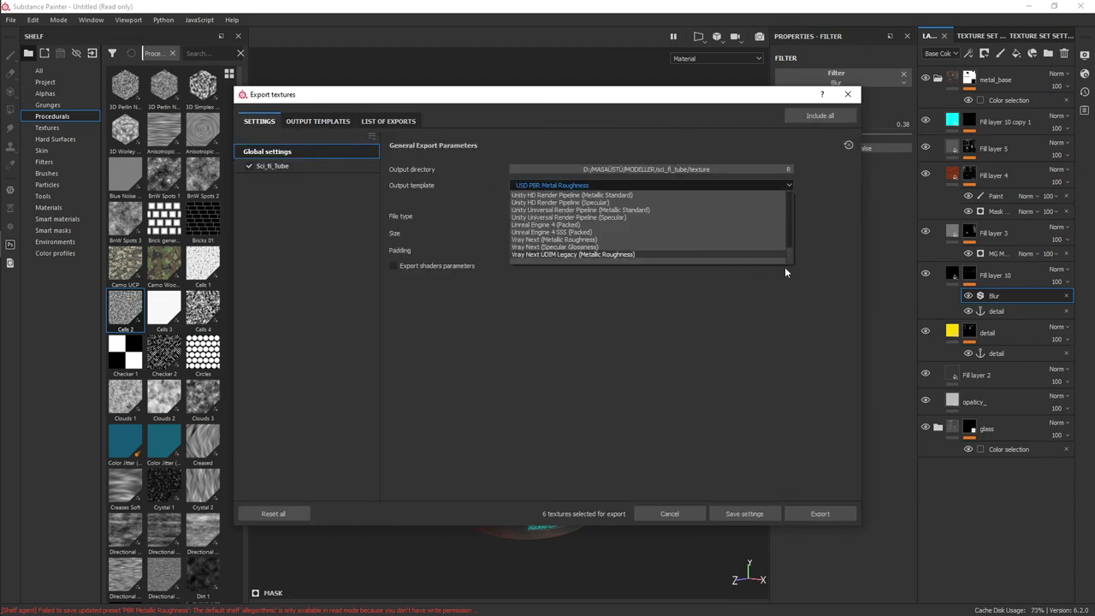
scroll(624, 248, "up", 1)
scroll(586, 222, "up", 1)
scroll(575, 217, "up", 1)
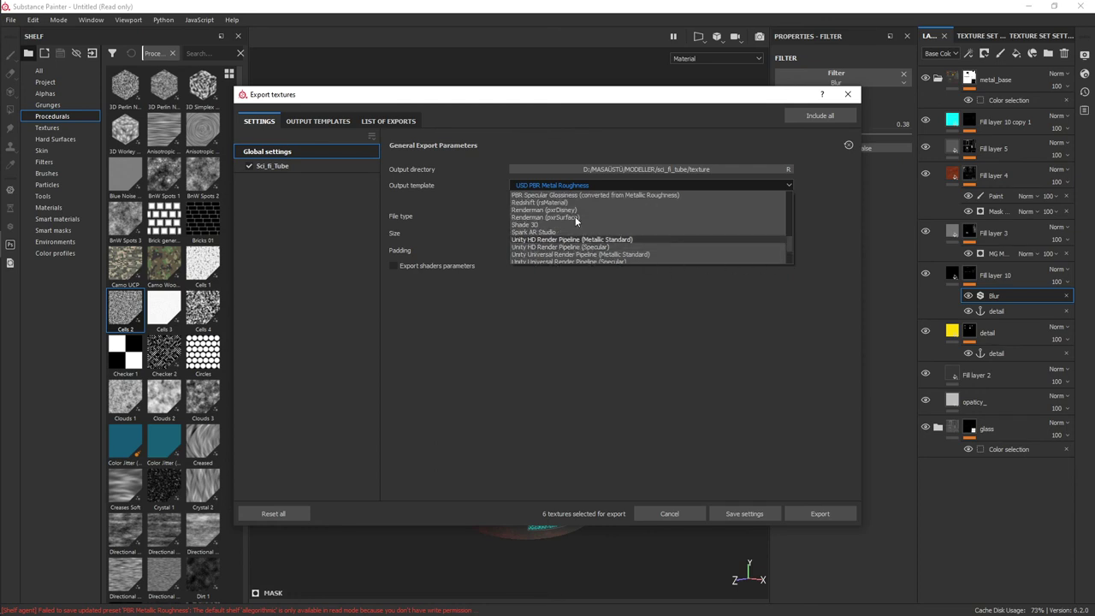
scroll(571, 221, "up", 1)
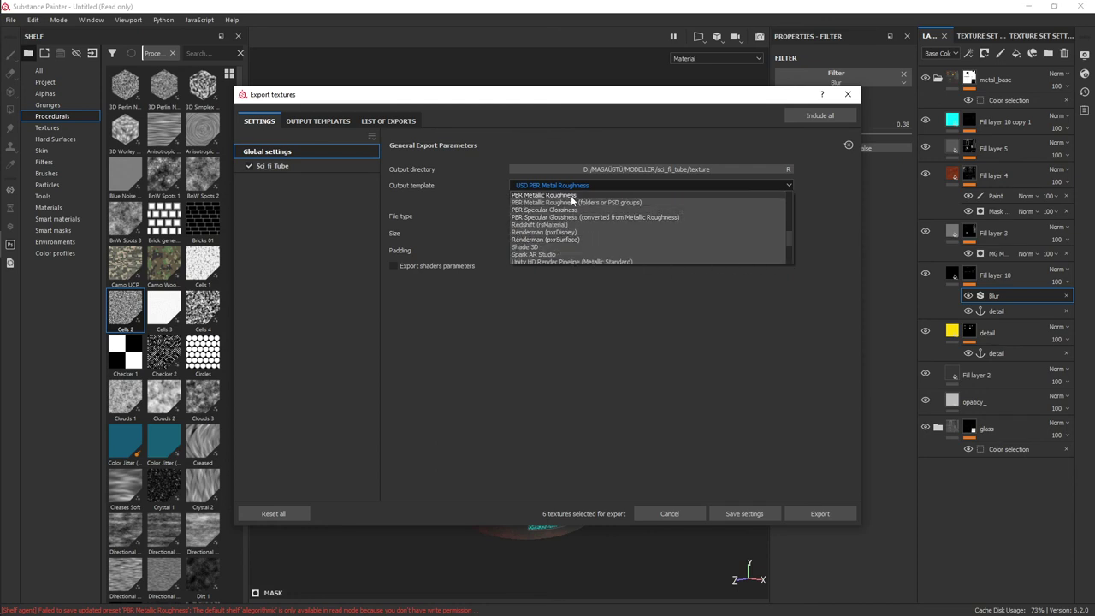
left_click(573, 198)
- Confirm seven 4096x4096 textures, including Height and Opacity, are queued, then return to Settings
left_click(388, 121)
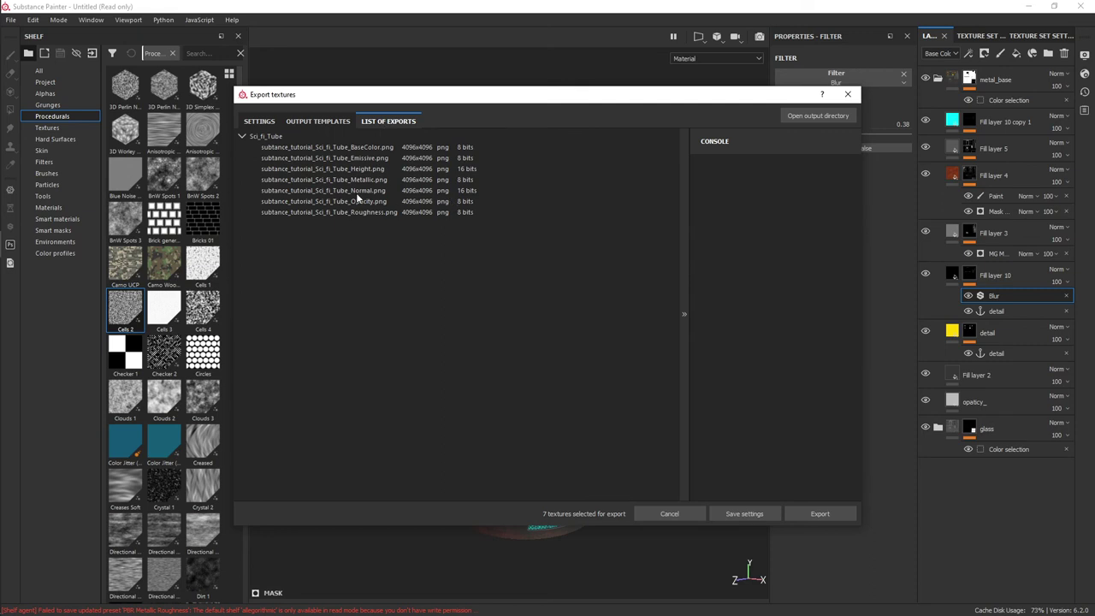
left_click(319, 121)
left_click(386, 121)
left_click(318, 120)
left_click(250, 123)
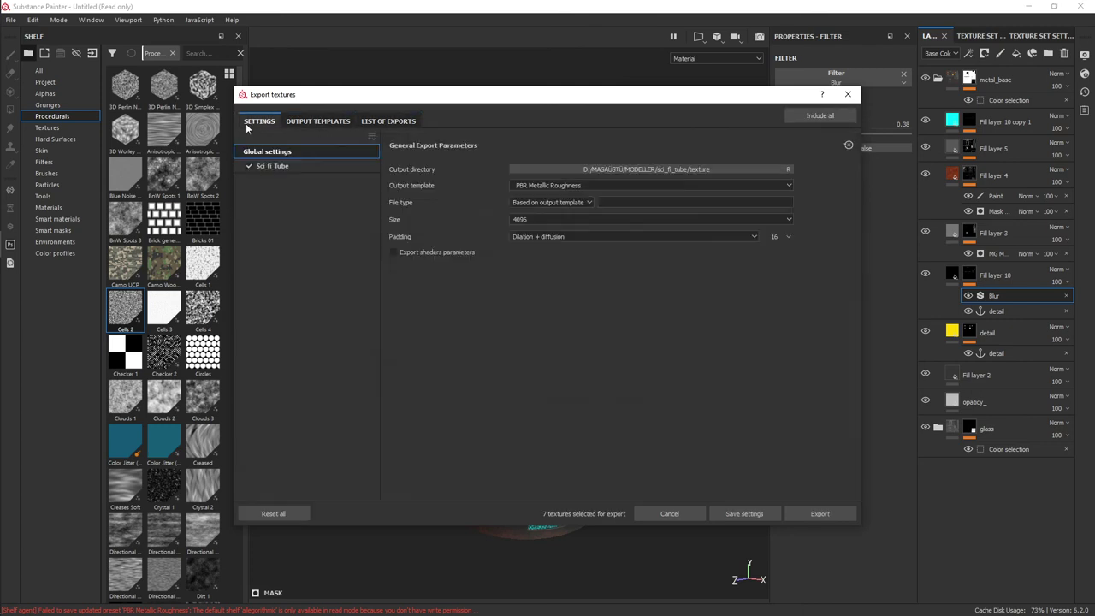
- Export the seven textures as jpeg at 8 bits + dithering with Dilation + diffusion padding
left_click(552, 202)
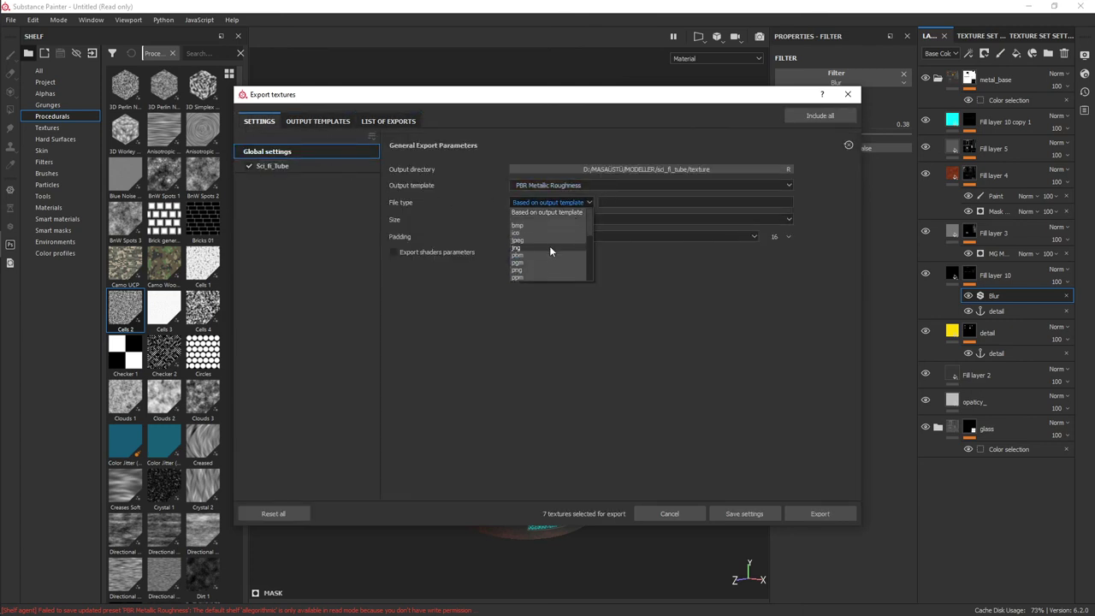
left_click(549, 240)
left_click(639, 201)
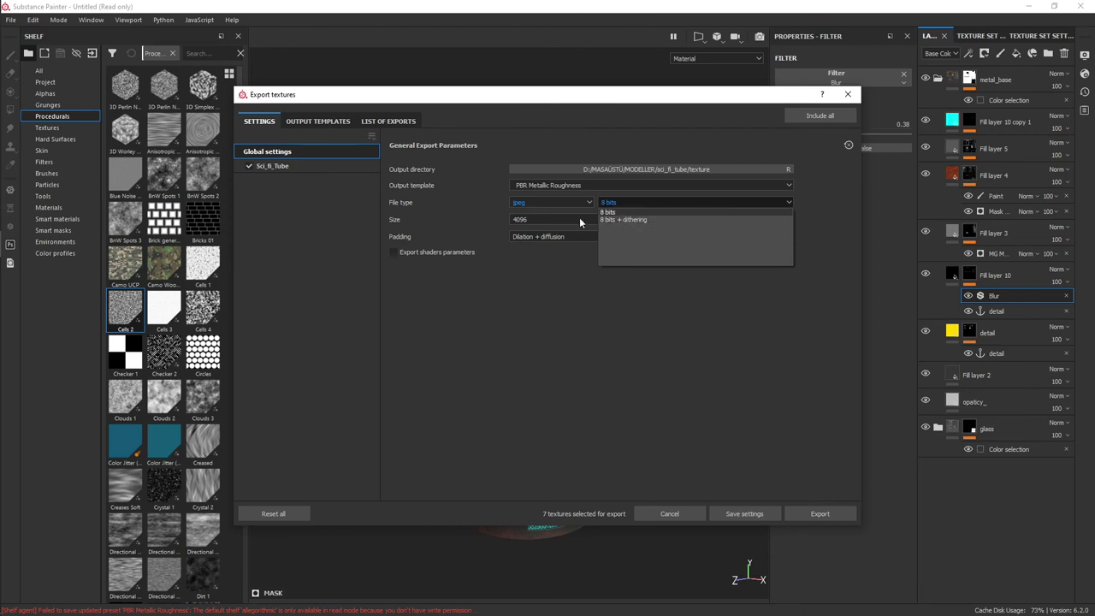
left_click(650, 219)
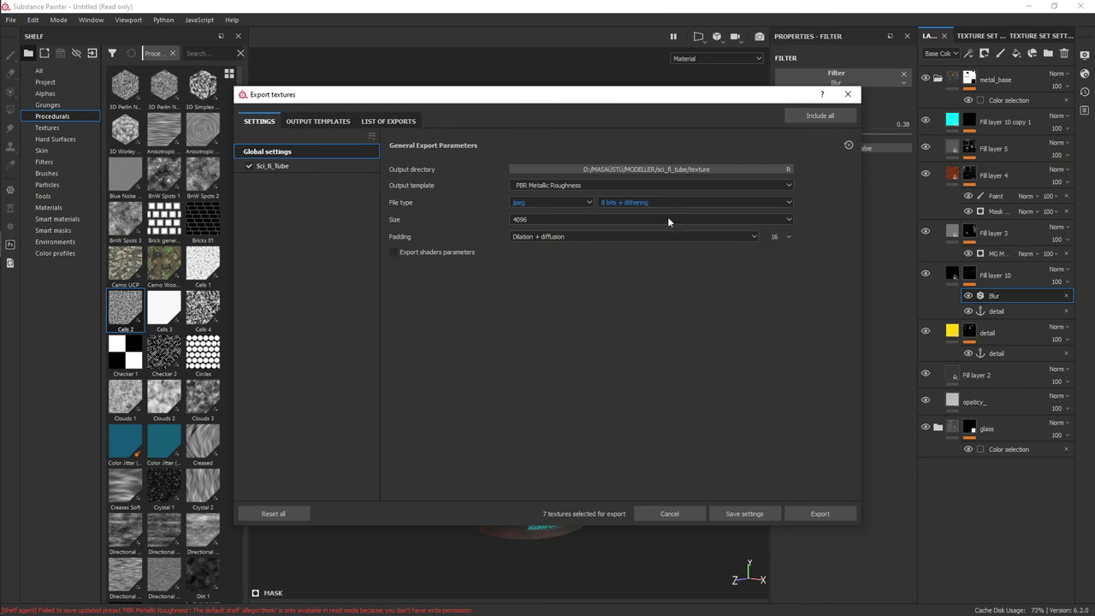
left_click(614, 237)
left_click(607, 277)
left_click(819, 514)
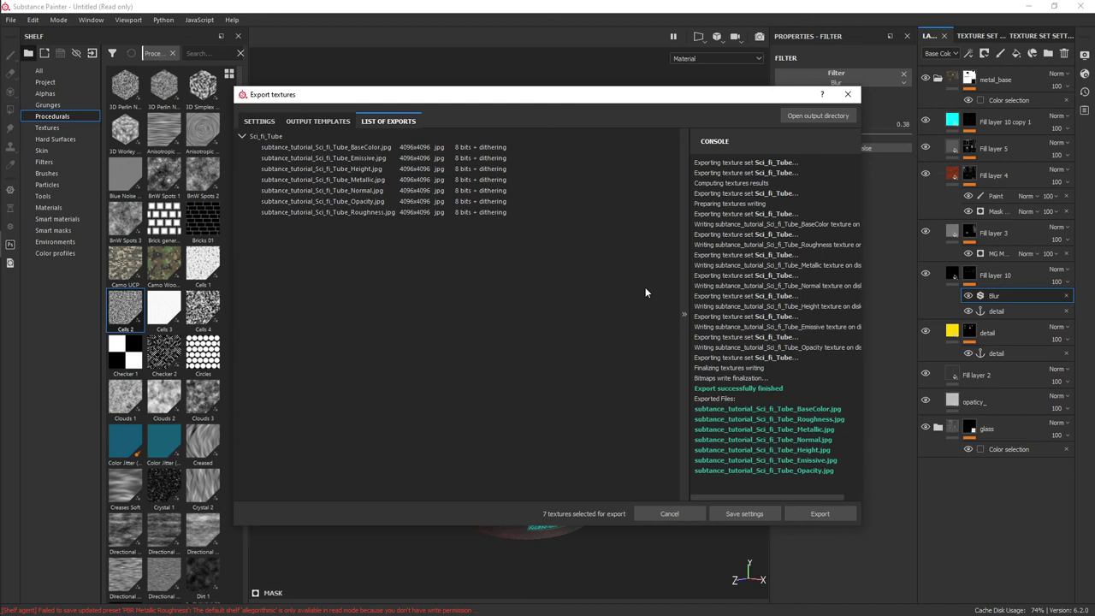
left_click(848, 94)
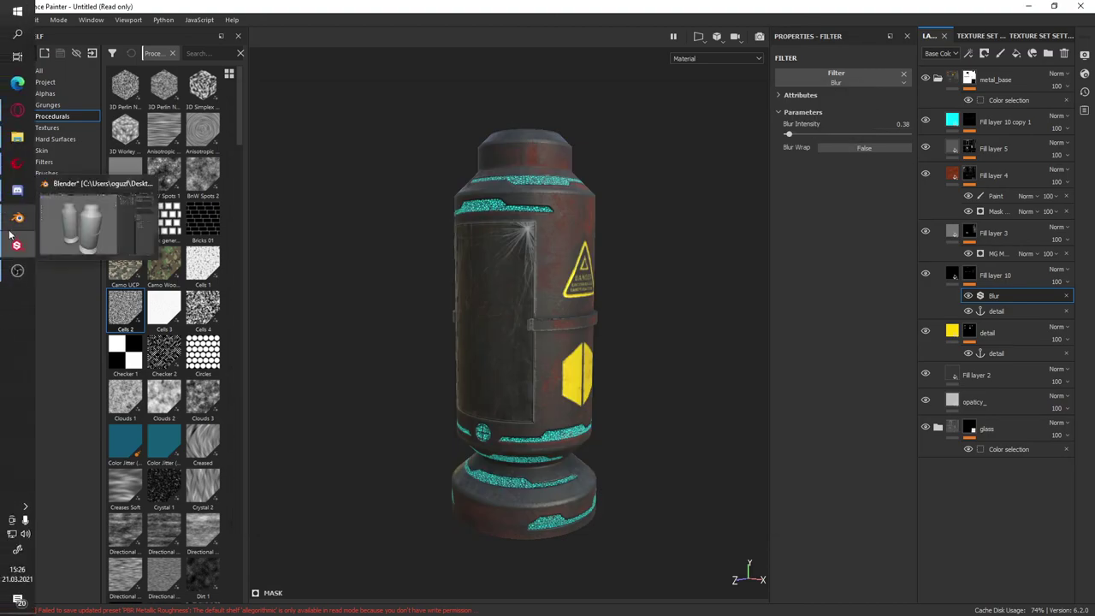
- In Blender's Shading workspace, give Cylinder.002 a new Principled BSDF material
left_click(18, 218)
scroll(469, 285, "down", 5)
left_click(345, 311)
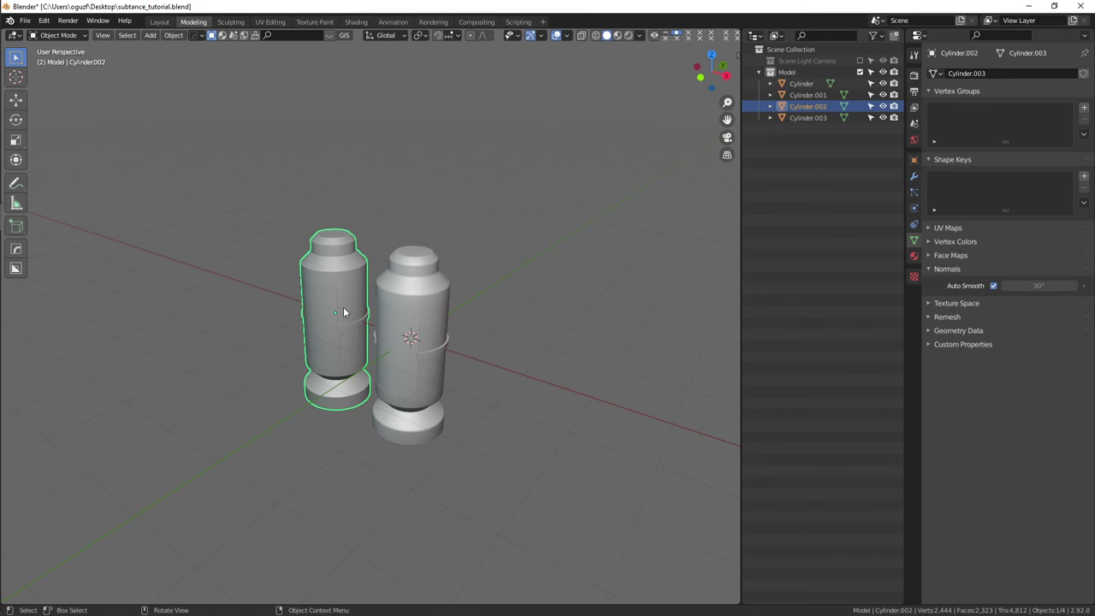
left_click(356, 22)
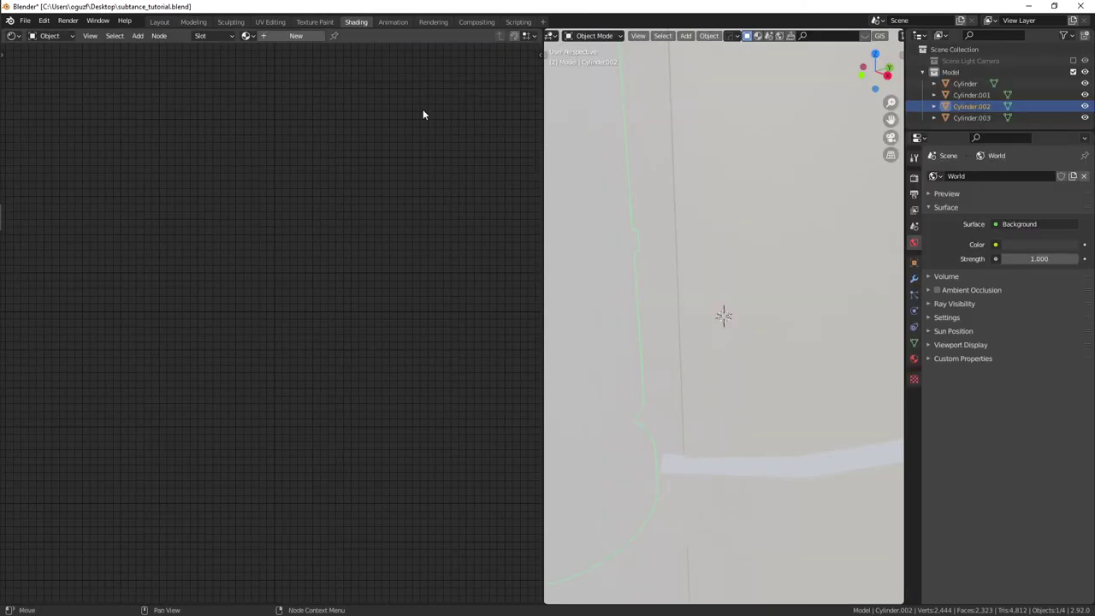
scroll(598, 303, "down", 10)
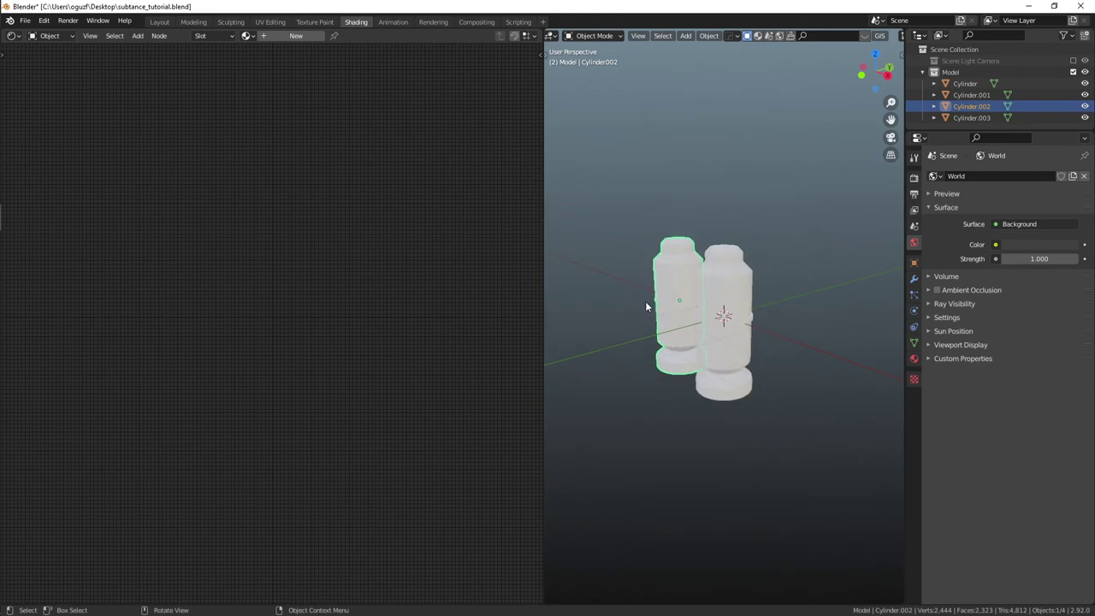
left_click(294, 36)
left_click(296, 261)
- Run Principled Texture Setup (Ctrl+Shift+T) on all maps in sci_fi_tube\texture, which raises a Python error
key("ctrl+shift+t")
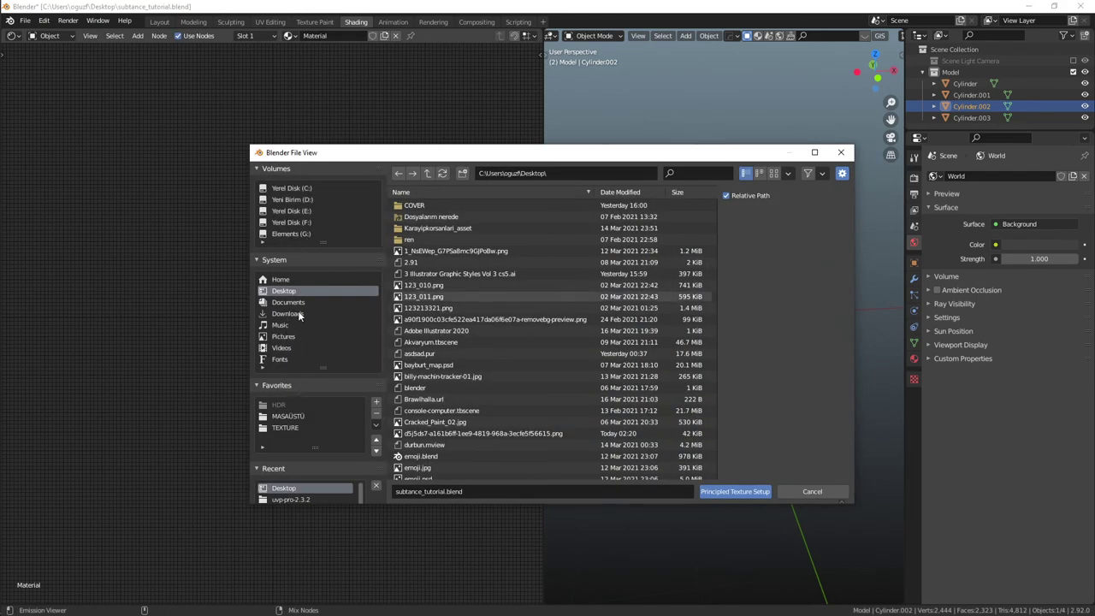
scroll(304, 334, "down", 3)
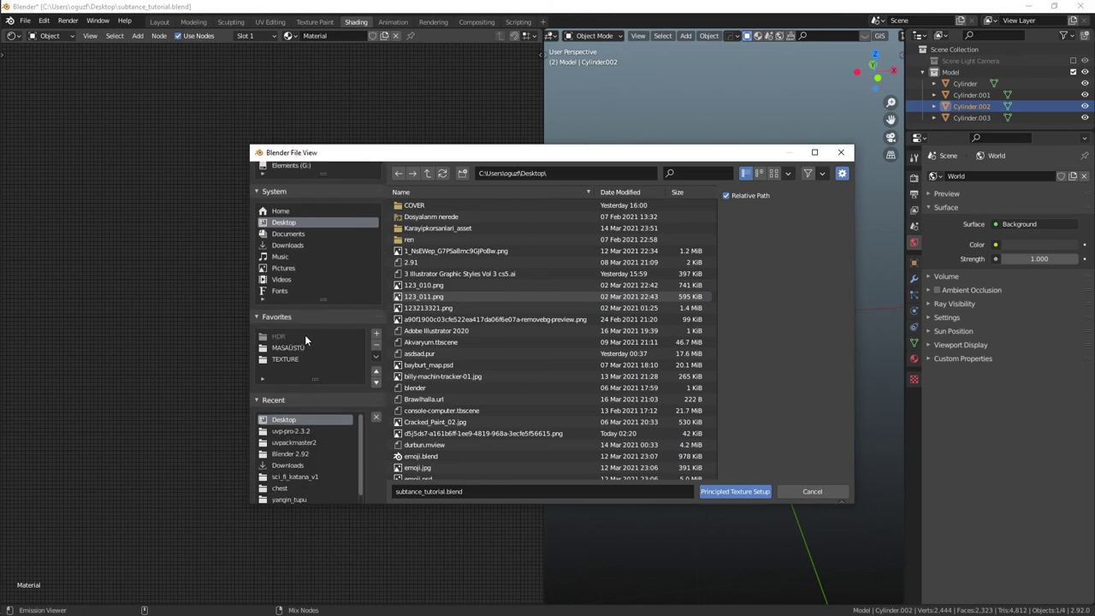
scroll(291, 359, "up", 1)
left_click(326, 348)
double_click(448, 227)
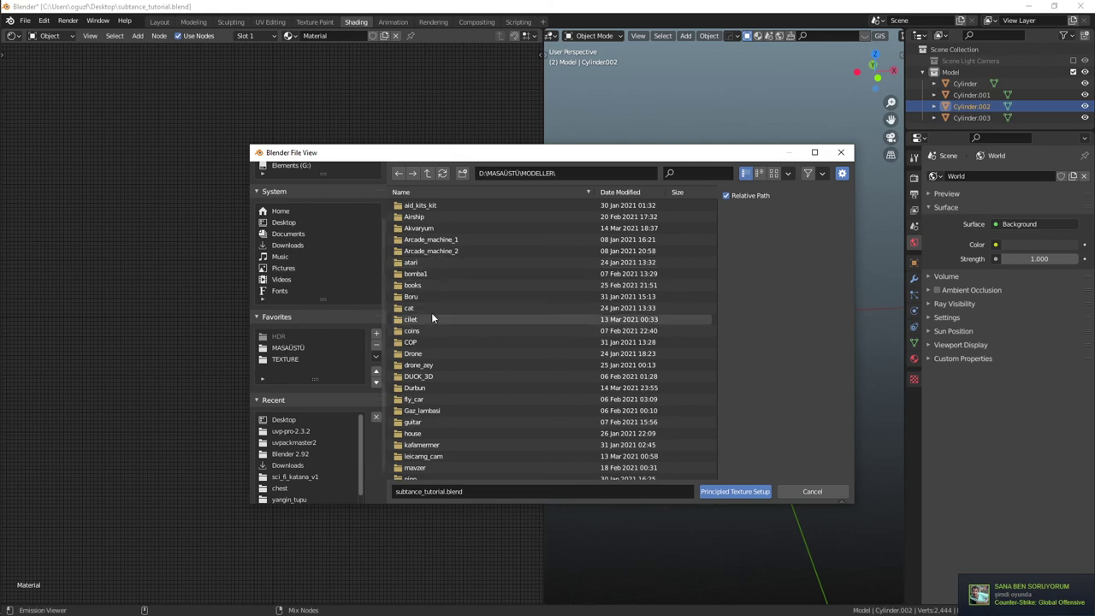
scroll(431, 312, "down", 1)
scroll(437, 298, "down", 2)
scroll(437, 297, "down", 2)
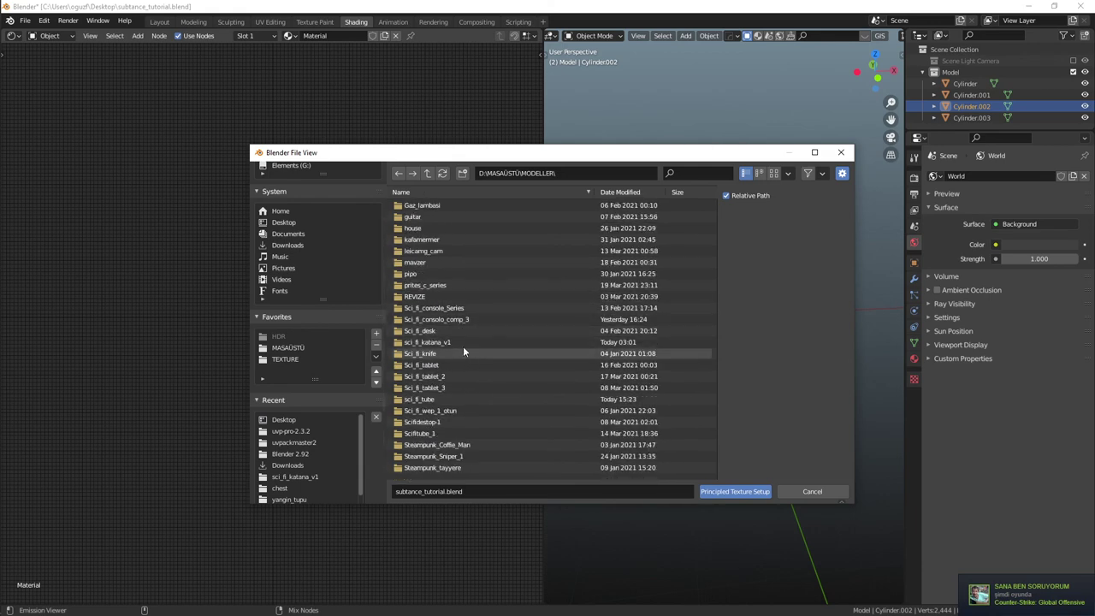
double_click(452, 398)
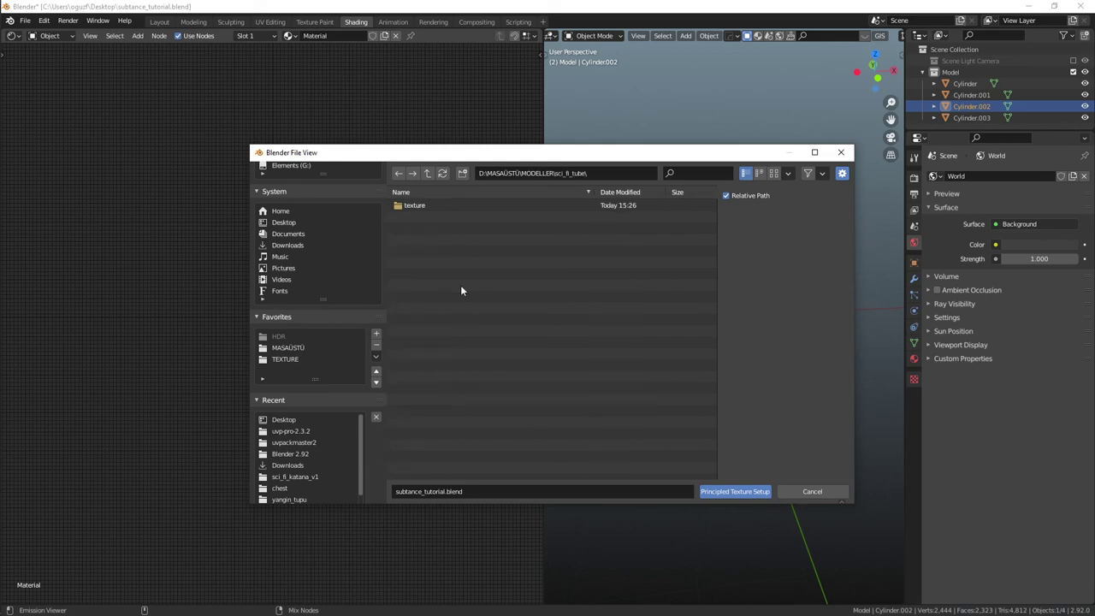
double_click(455, 207)
key("a")
left_click(712, 493)
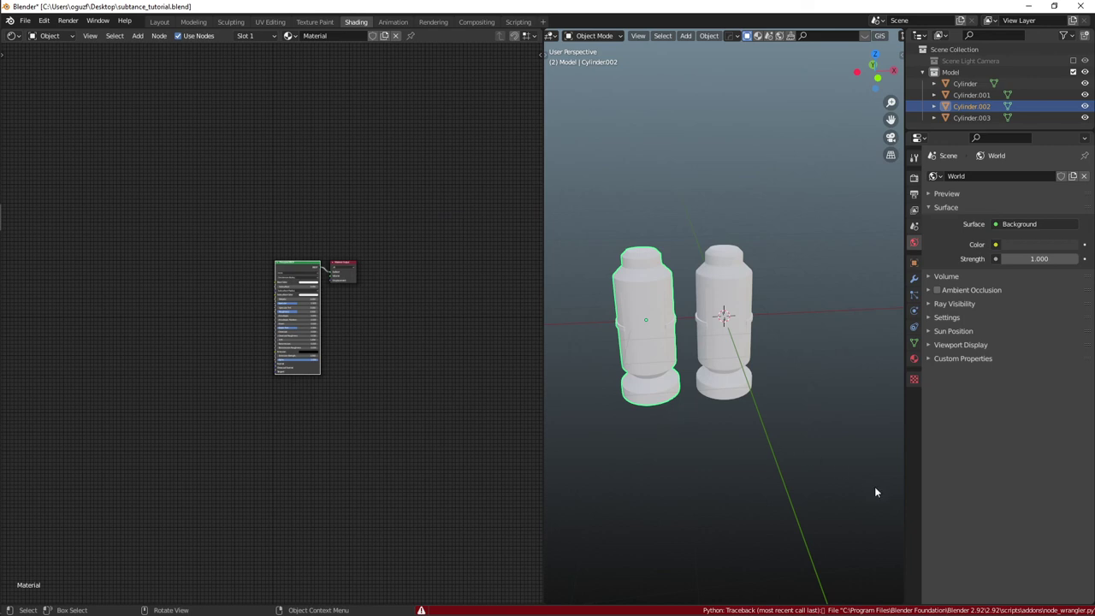
- Search the add-on preferences for 'node', then close Preferences
left_click(53, 19)
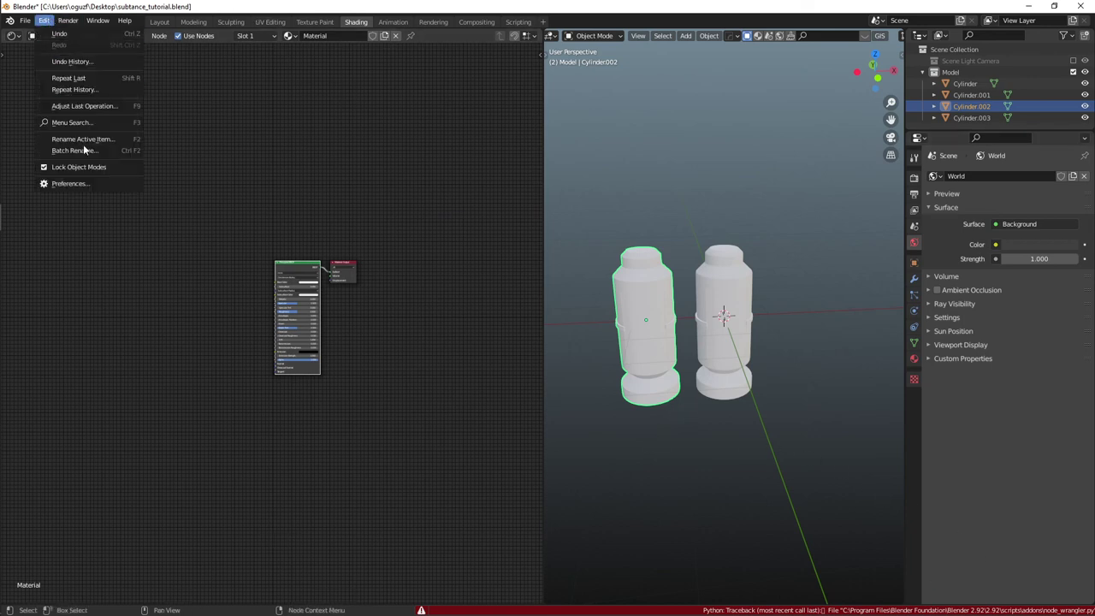
left_click(87, 180)
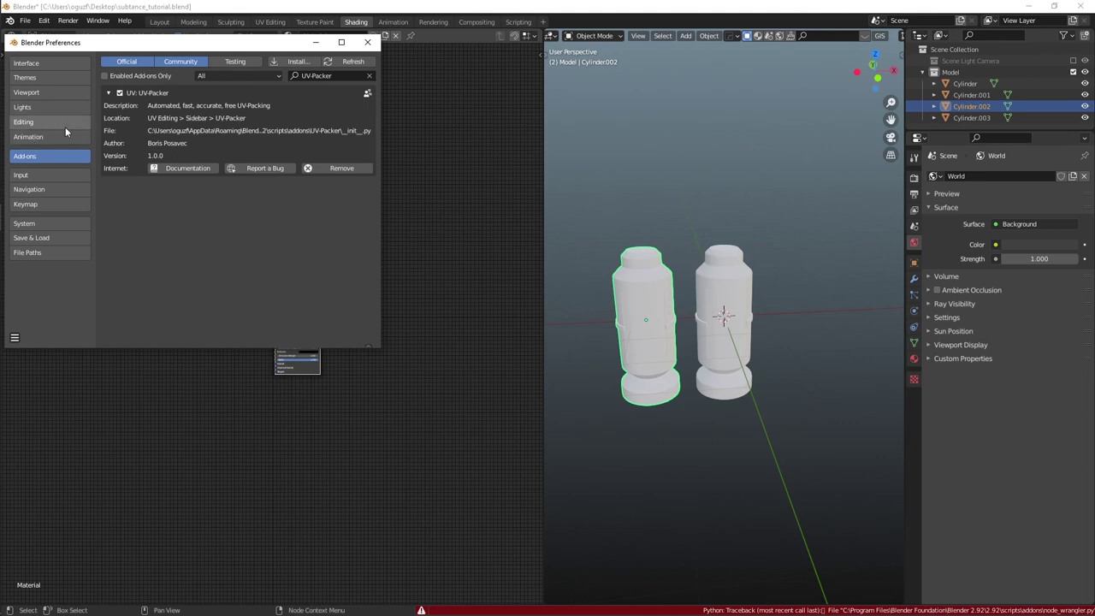
left_click(323, 74)
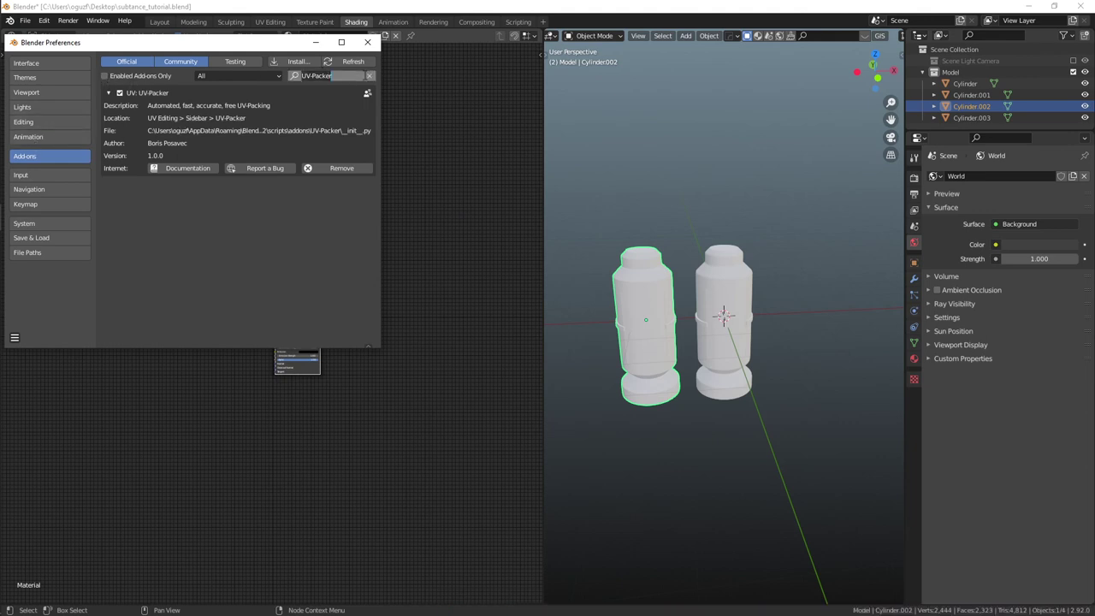
type("node")
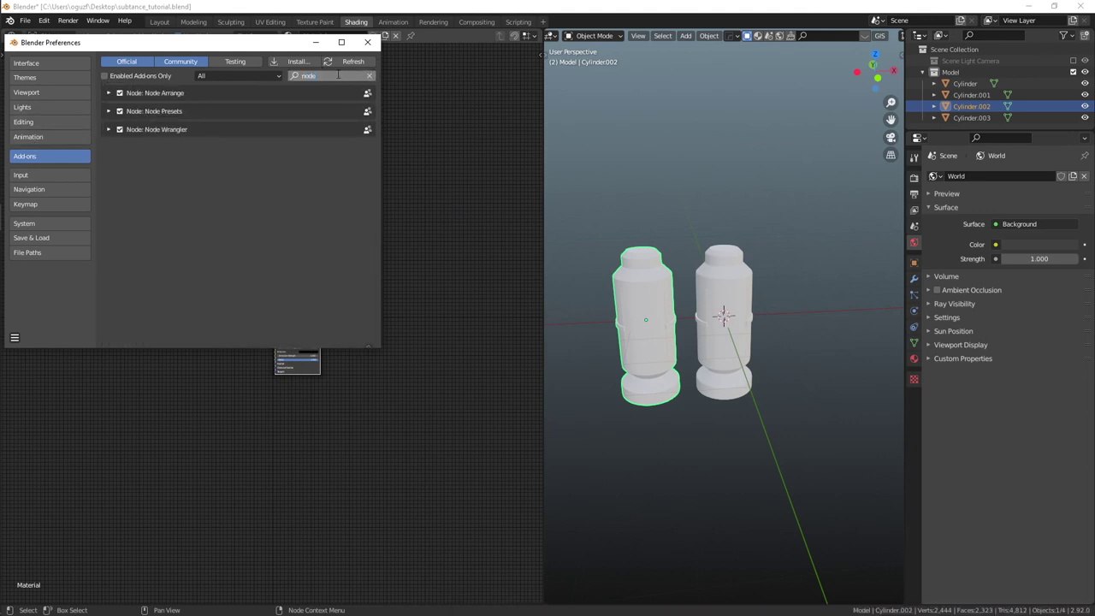
left_click(367, 42)
- Save the blend file, glance at the bottles in Modeling, then return to Shading
key("ctrl+s")
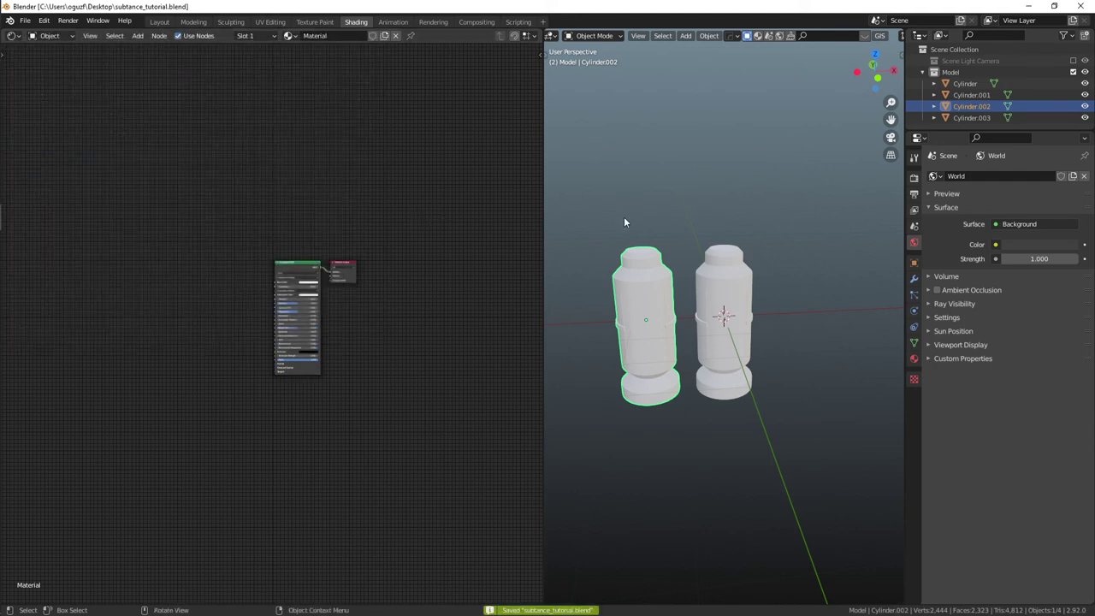
scroll(623, 235, "up", 3)
left_click(193, 22)
scroll(379, 219, "down", 3)
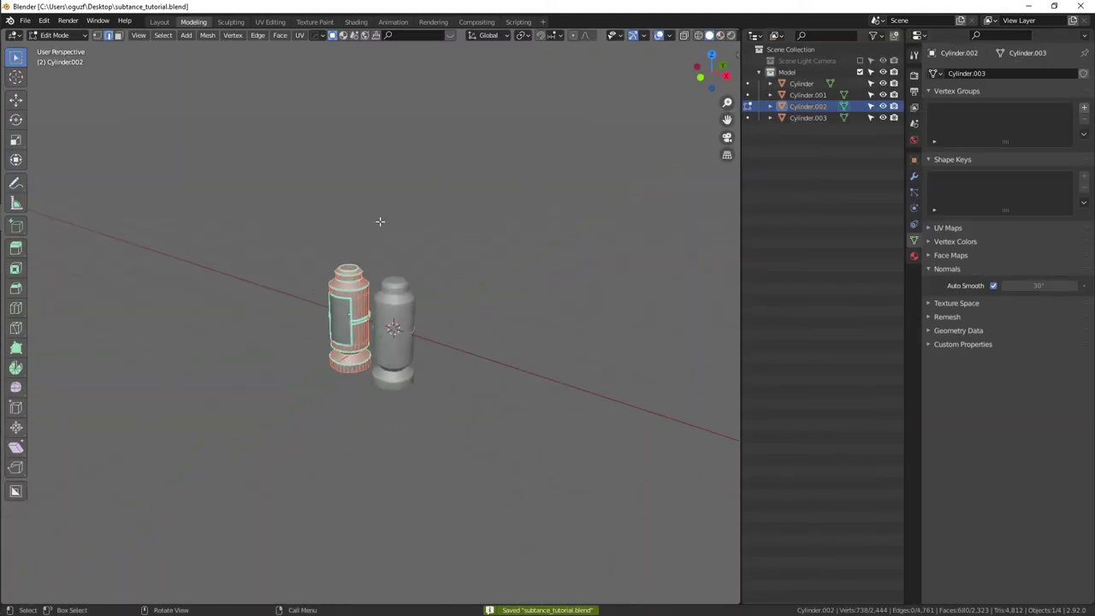
scroll(381, 208, "down", 2)
mouse_move(380, 208)
middle_mouse_down()
mouse_move(453, 191)
mouse_move(488, 250)
middle_mouse_up()
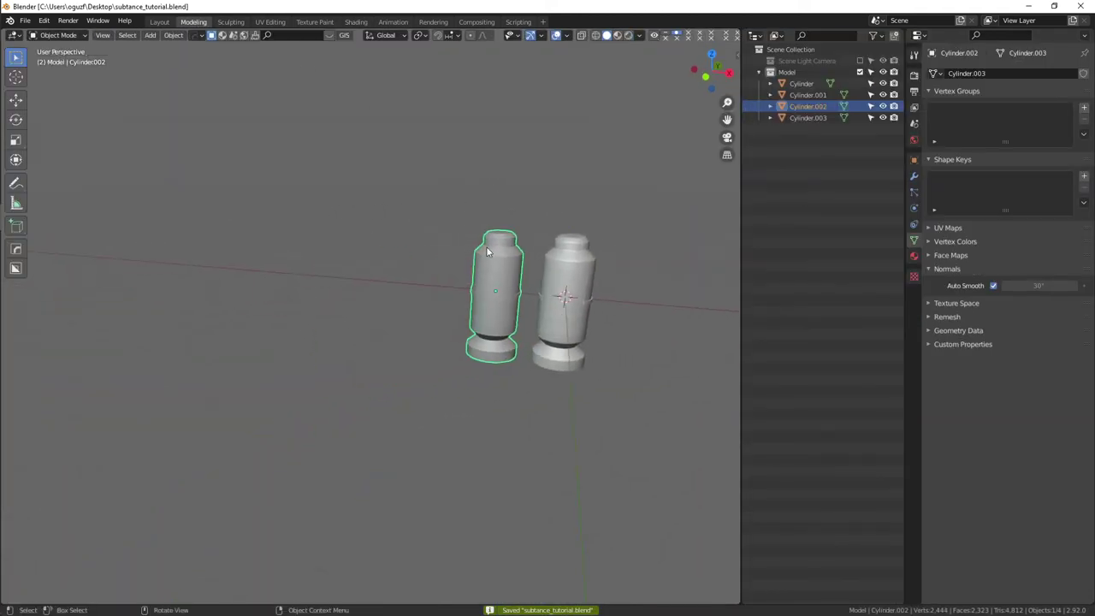
left_click(345, 24)
- Start Principled Texture Setup on the BSDF node and select all seven texture files
left_click(291, 271)
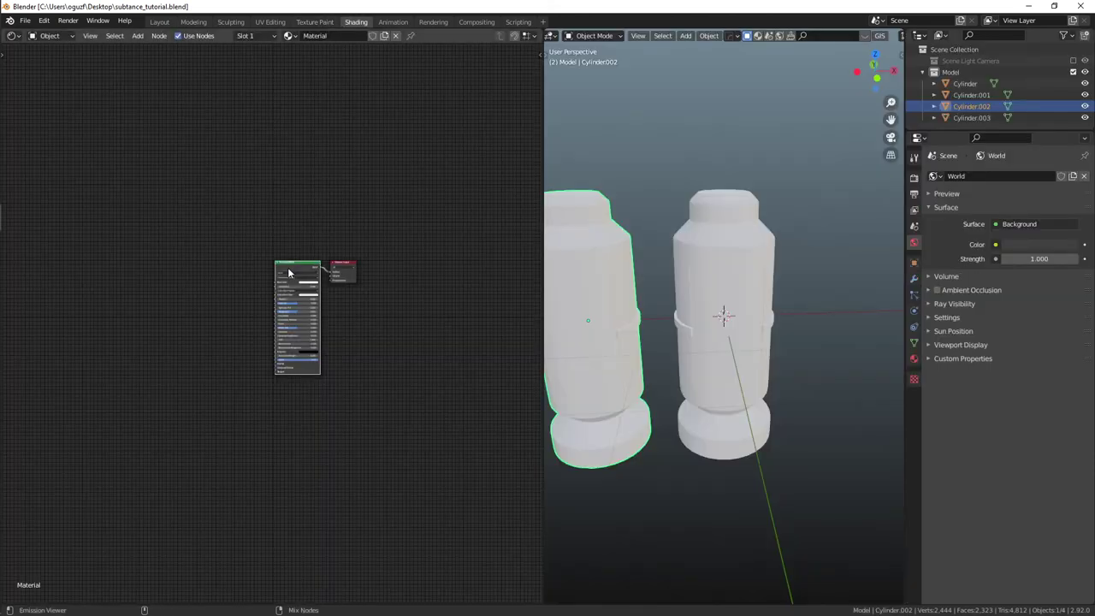
key("ctrl+shift+t")
left_click_drag(401, 276, 511, 194)
- Retry the texture load, then relaunch Blender and reopen subtance_tutorial.blend from recent files
left_click(734, 491)
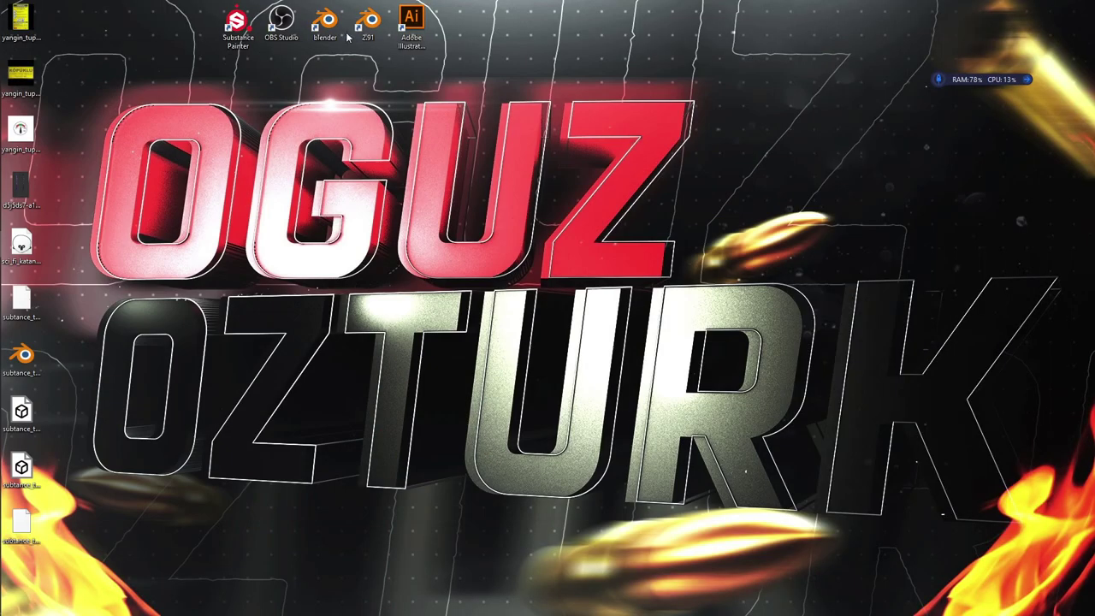
double_click(327, 24)
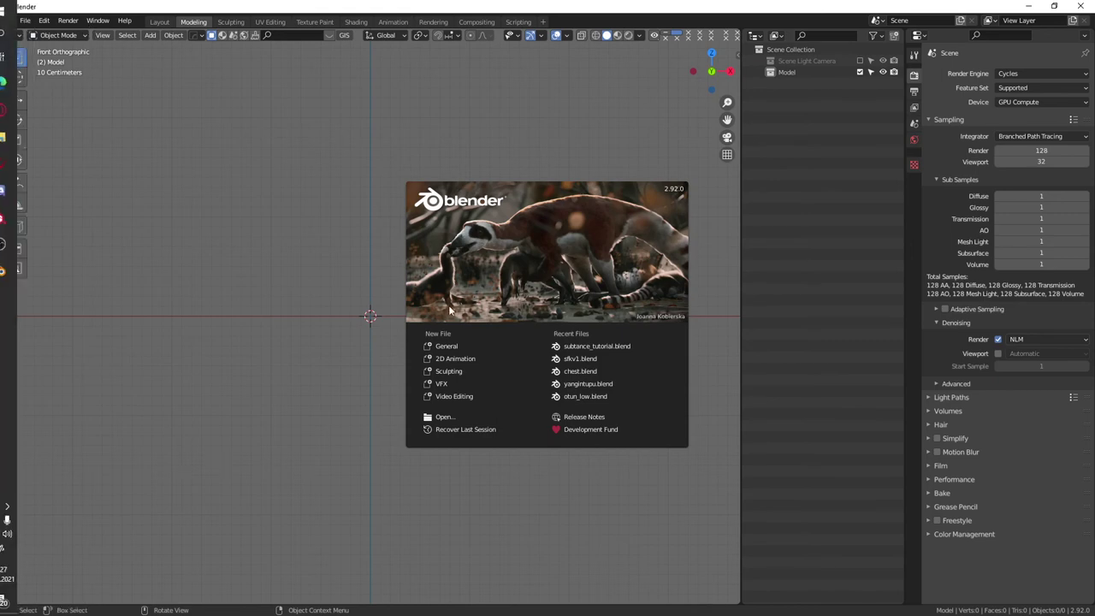
left_click(580, 346)
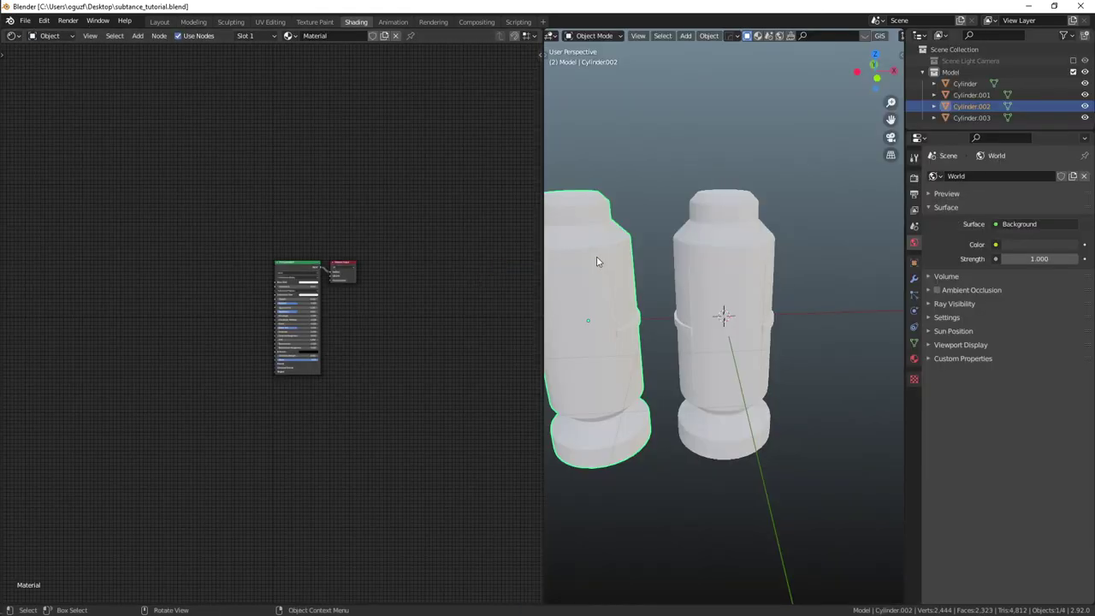
- Run Principled Texture Setup on the BSDF node with all seven maps from MODELLER\sci_fi_tube\texture
left_click(305, 277)
key("ctrl+shift+t")
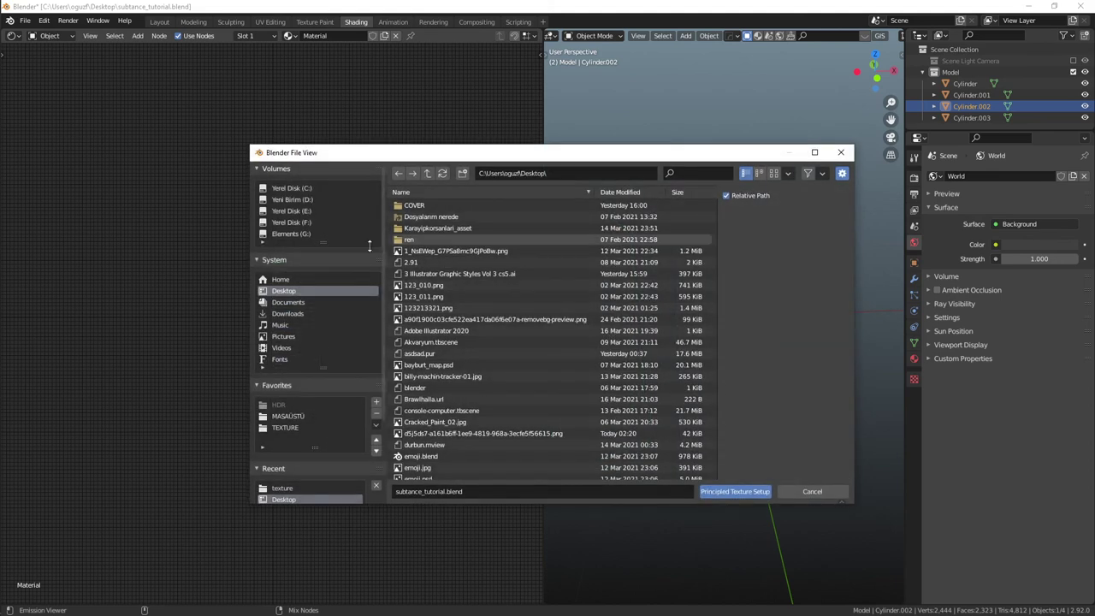
left_click(287, 415)
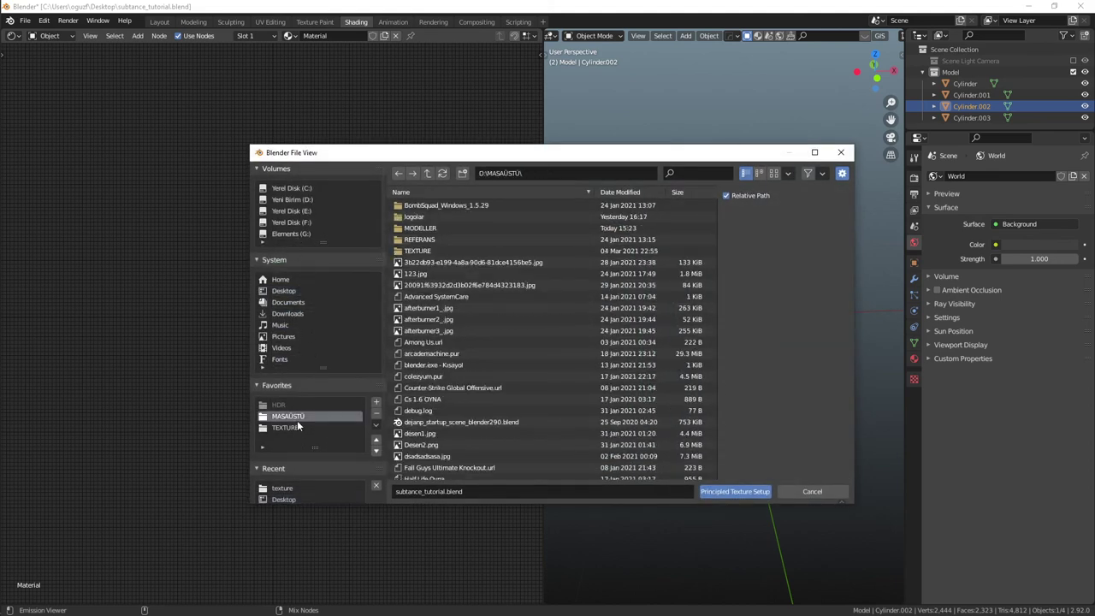
left_click(440, 225)
scroll(461, 411, "down", 5)
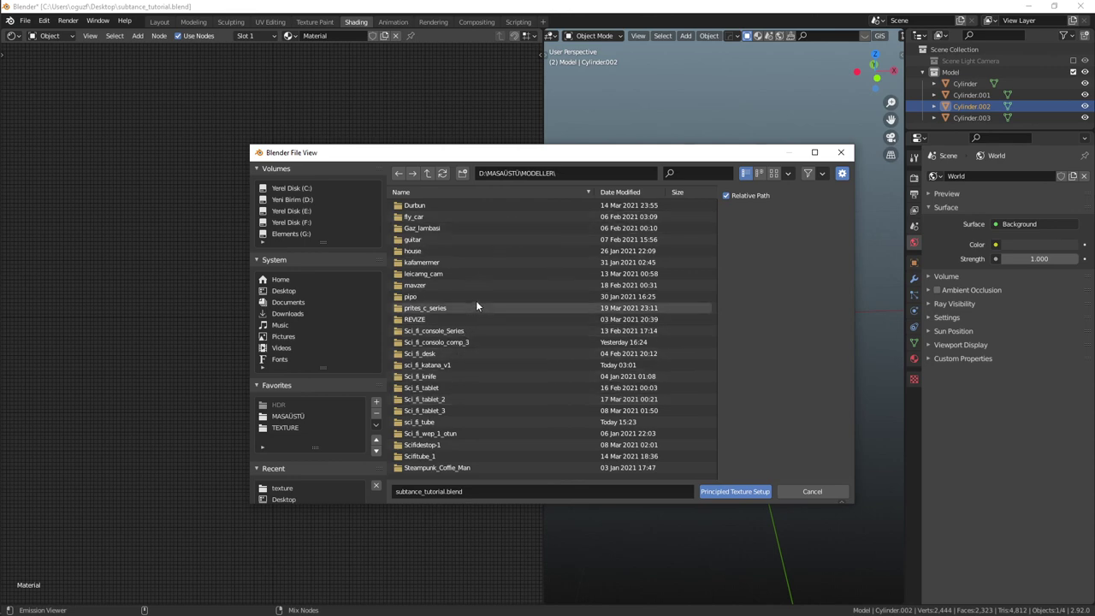
scroll(474, 307, "down", 2)
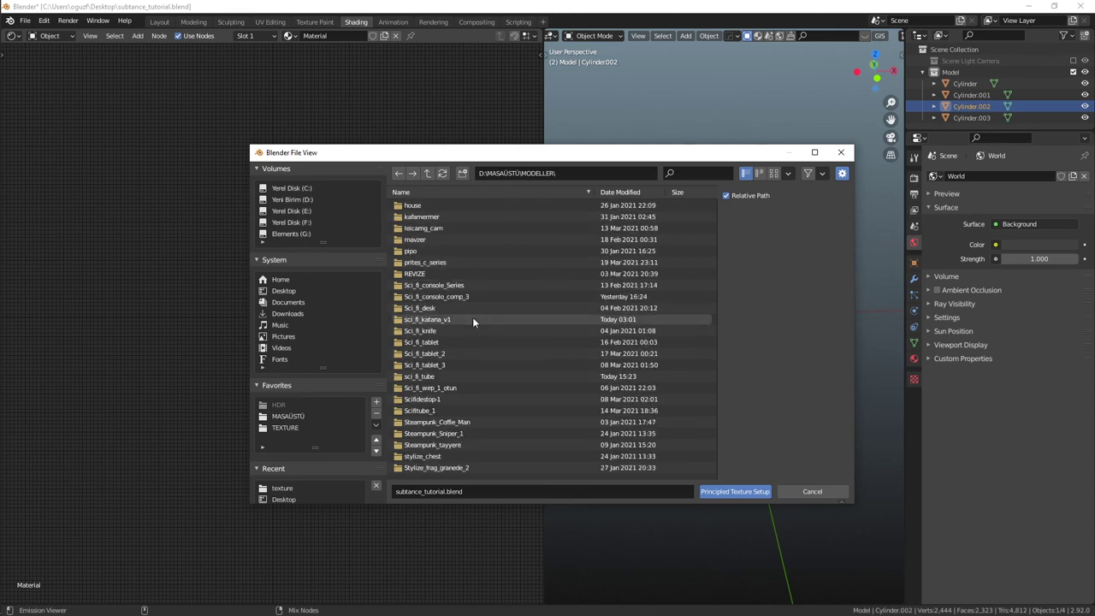
double_click(428, 376)
double_click(428, 206)
left_click_drag(428, 200, 469, 340)
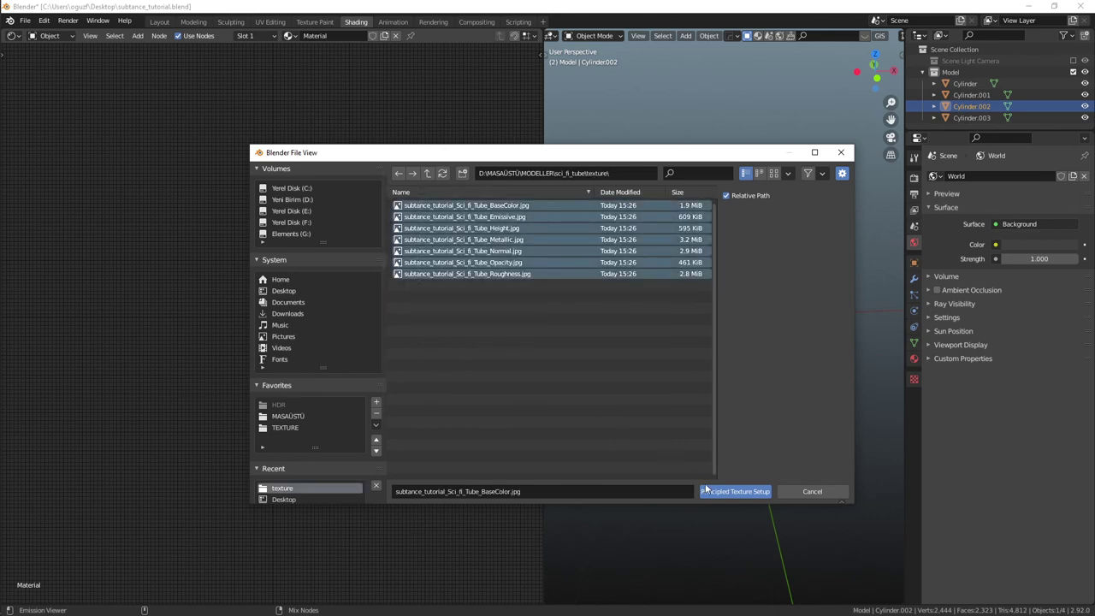
left_click(734, 491)
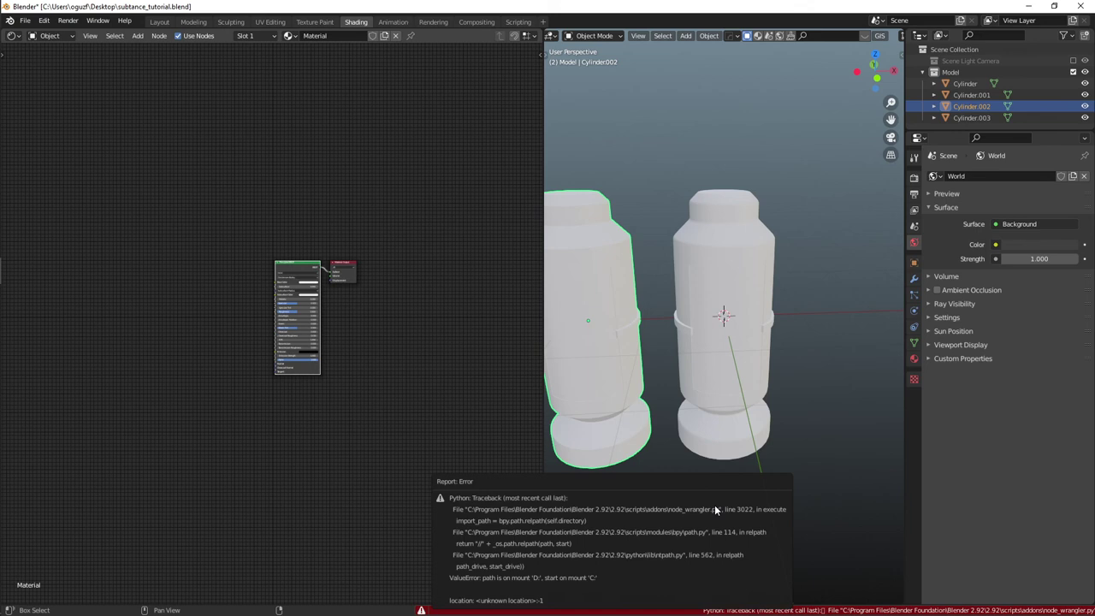
- Clear the selection and close Blender without saving the tutorial file
left_click(848, 166)
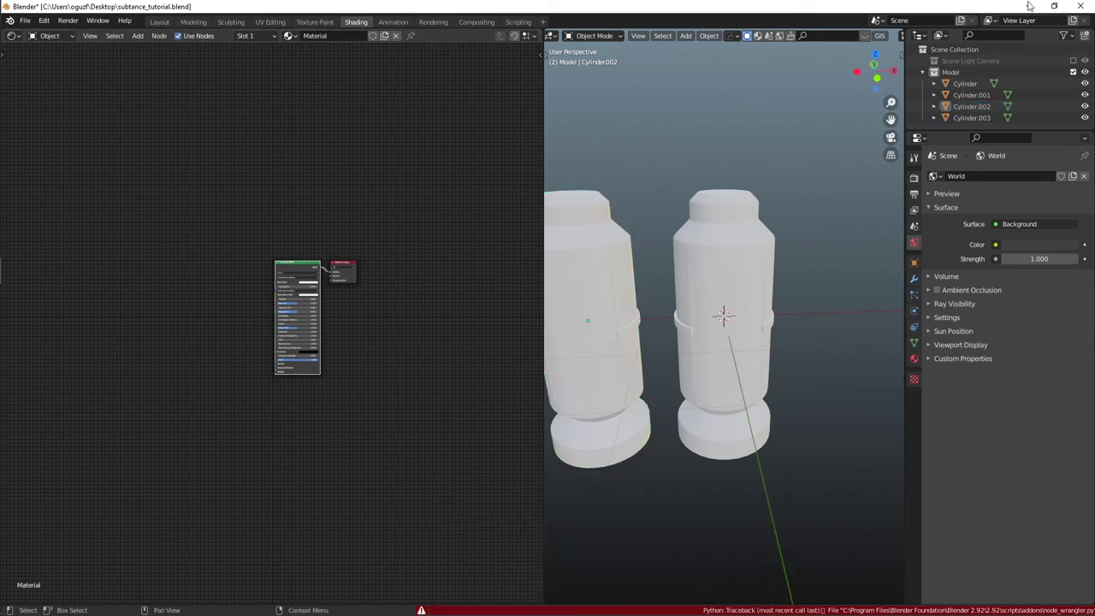
left_click(1080, 6)
left_click(570, 336)
- Relaunch Blender, close it unsaved, start Blender 2.91, and bring Substance Painter forward
double_click(332, 33)
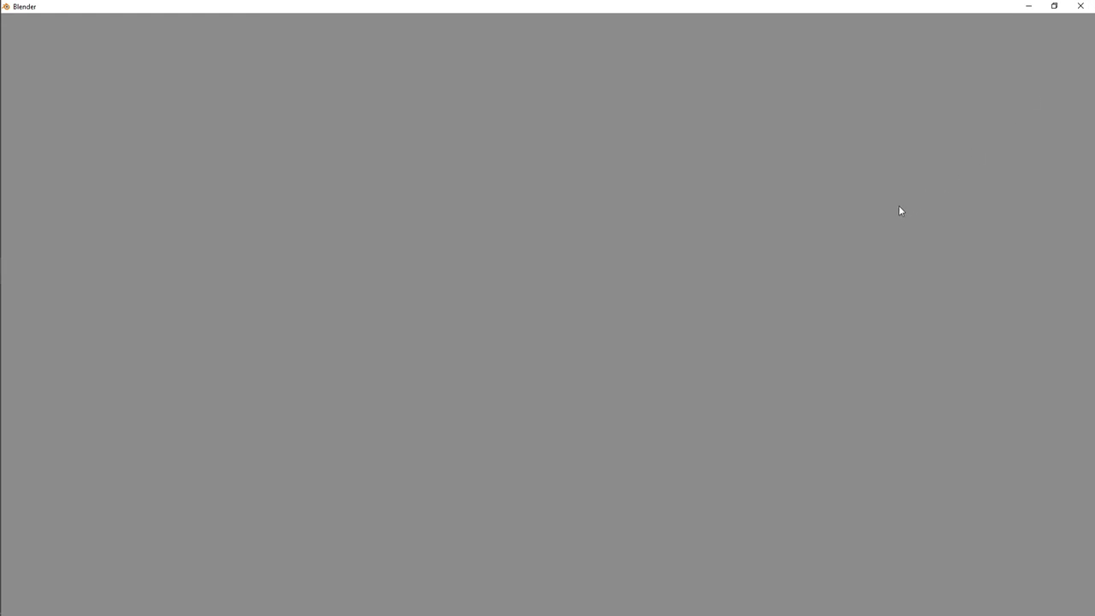
left_click(1074, 8)
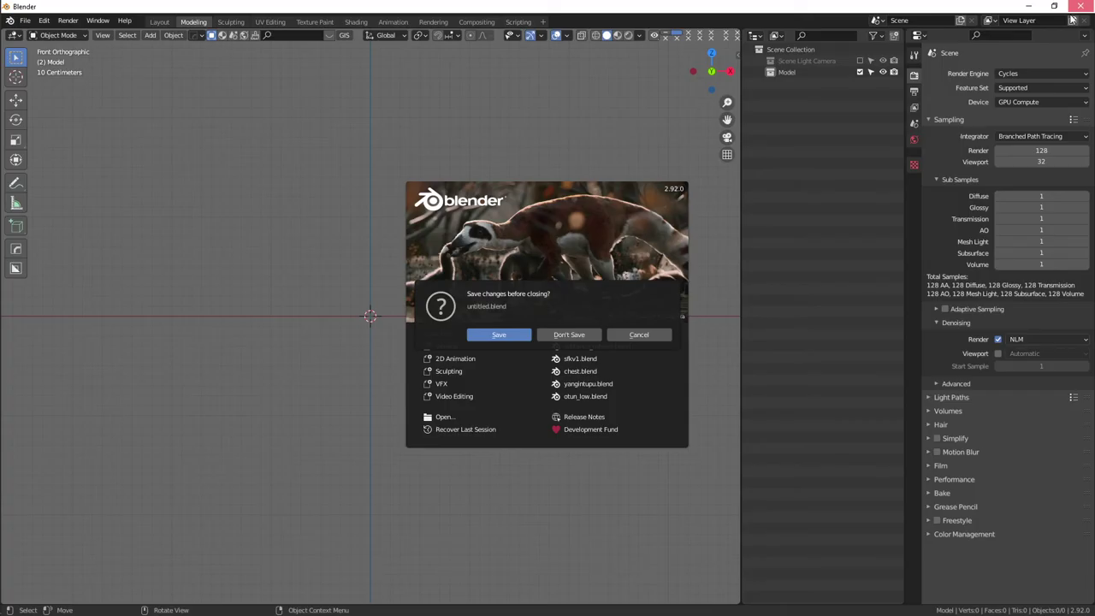
left_click(569, 334)
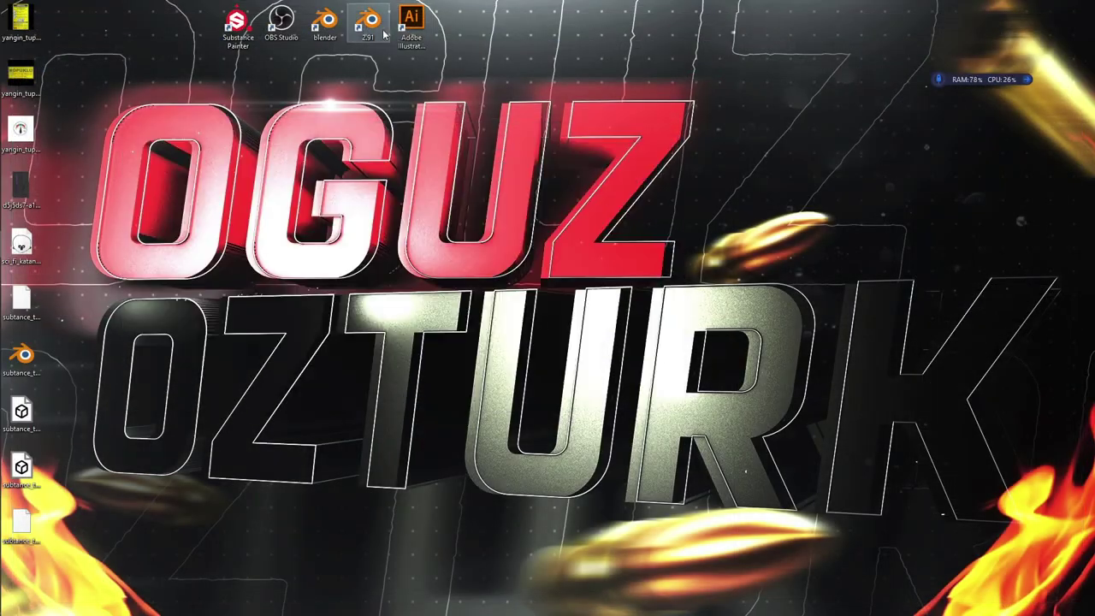
key("Return")
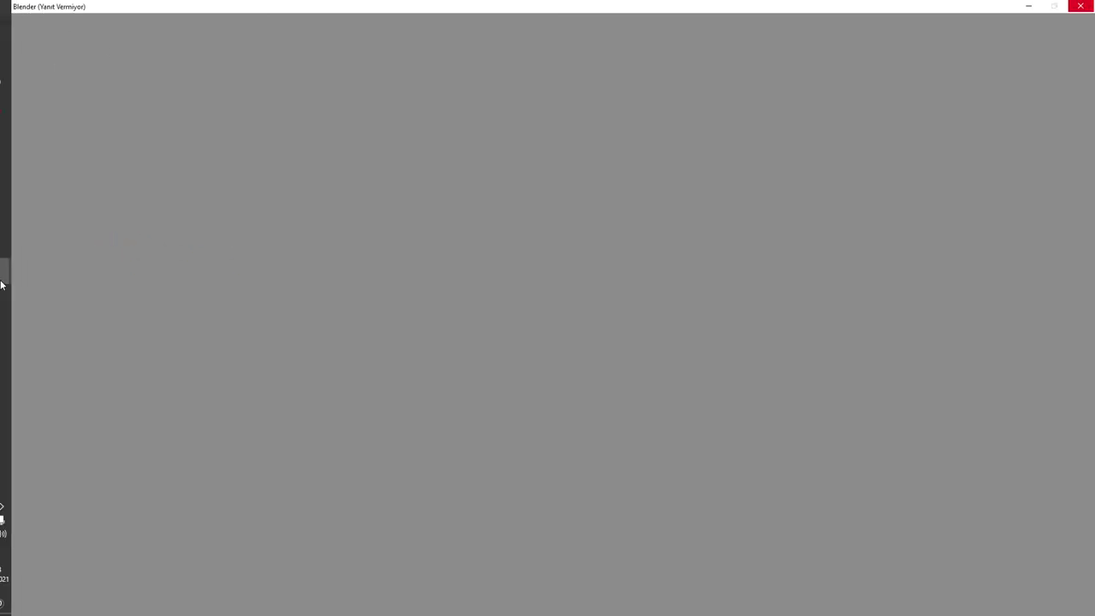
left_click(17, 224)
- Orbit and zoom around the textured tube, close in on its glass panel, then return to Blender
left_click_drag(433, 225, 587, 228, "alt")
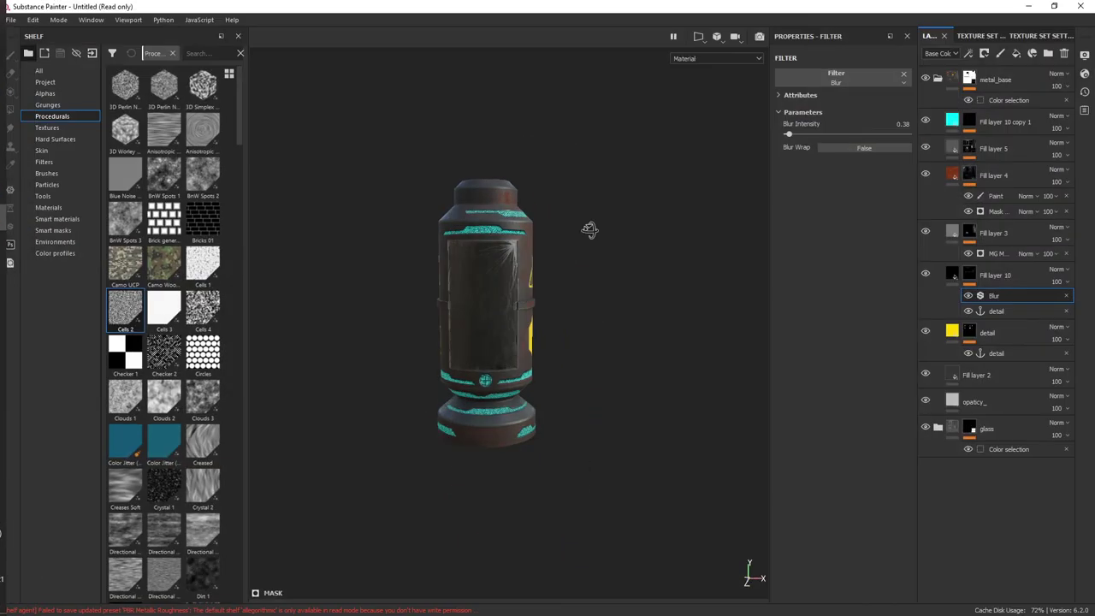
mouse_move(391, 254)
left_mouse_down("alt")
mouse_move(610, 271)
mouse_move(391, 359)
left_mouse_up("alt")
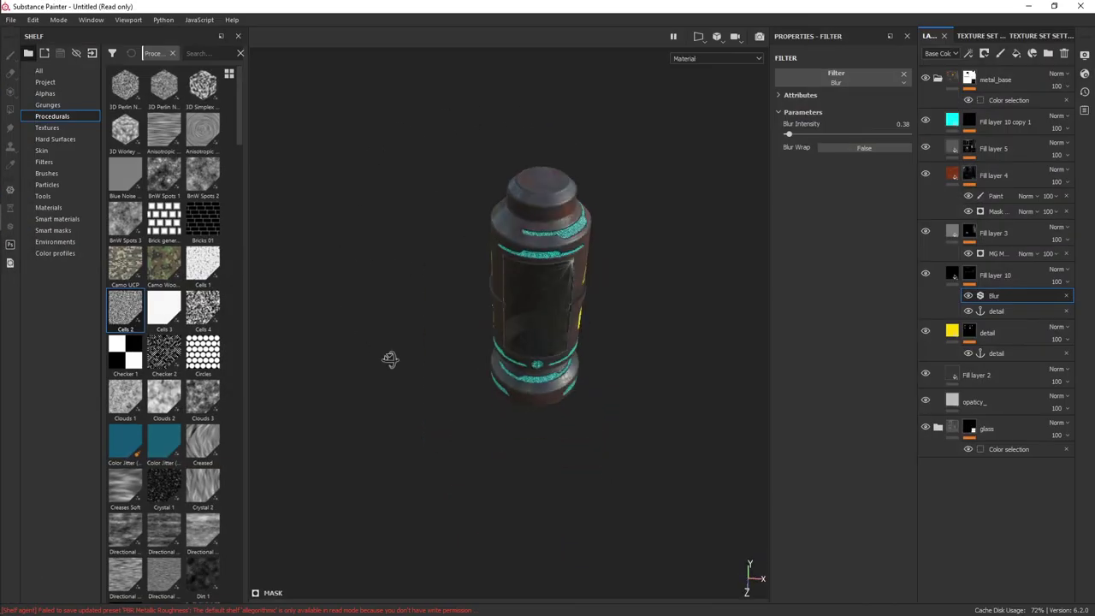
right_click_drag(391, 359, 650, 259, "alt")
mouse_move(650, 259)
left_mouse_down("alt")
mouse_move(433, 315)
mouse_move(382, 246)
mouse_move(394, 299)
mouse_move(489, 391)
mouse_move(565, 358)
left_mouse_up("alt")
right_click_drag(564, 358, 530, 358, "alt")
left_click_drag(530, 358, 498, 359, "alt")
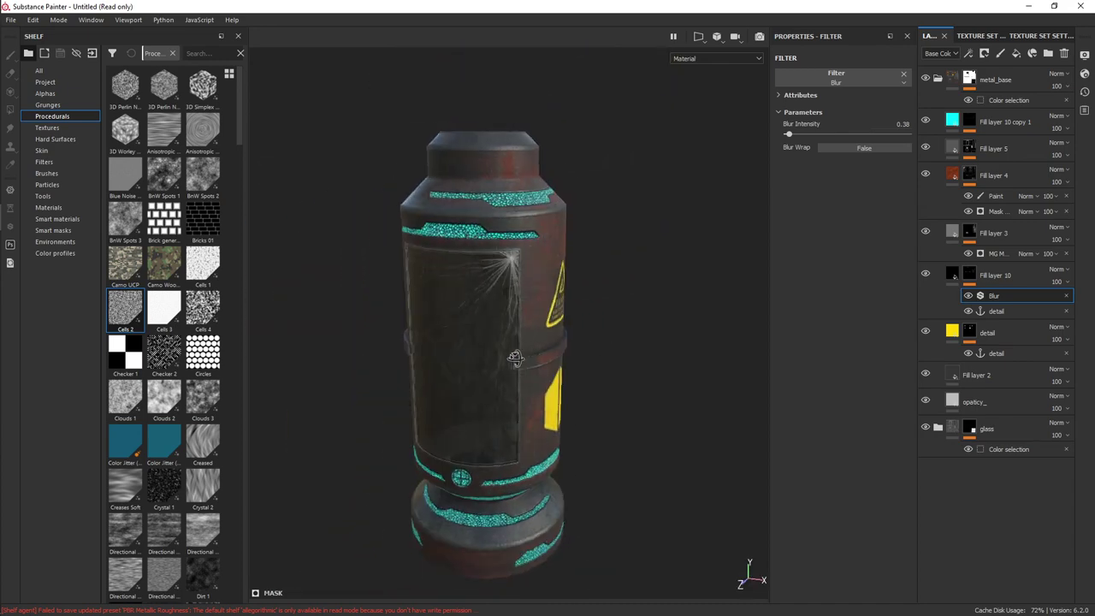
key("alt+Tab")
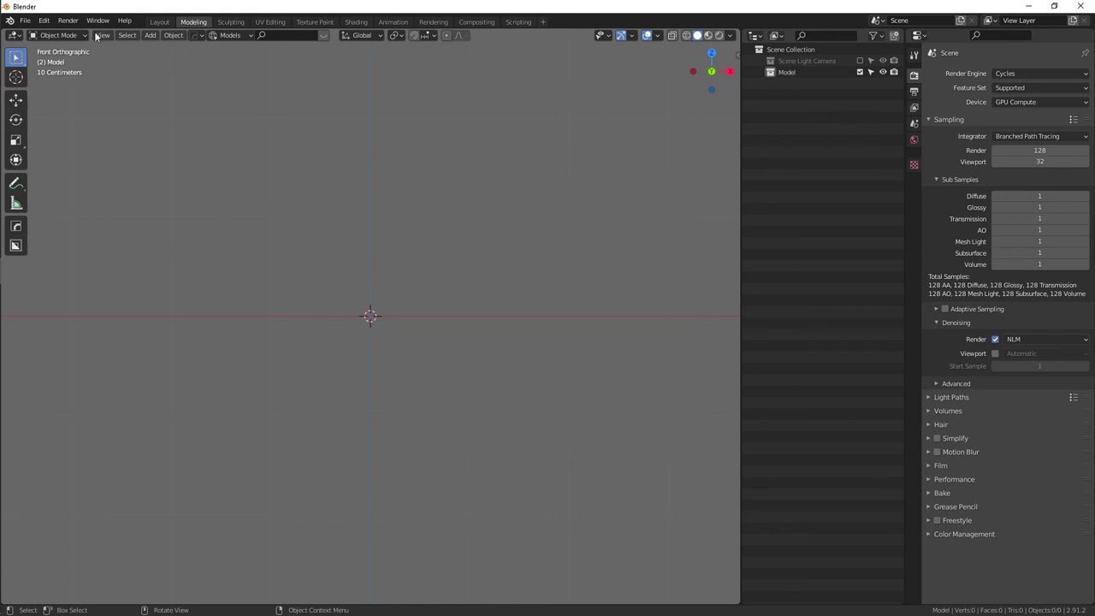
- Reopen subtance_tutorial.blend from the Desktop folder via File > Open
left_click(24, 19)
left_click(40, 46)
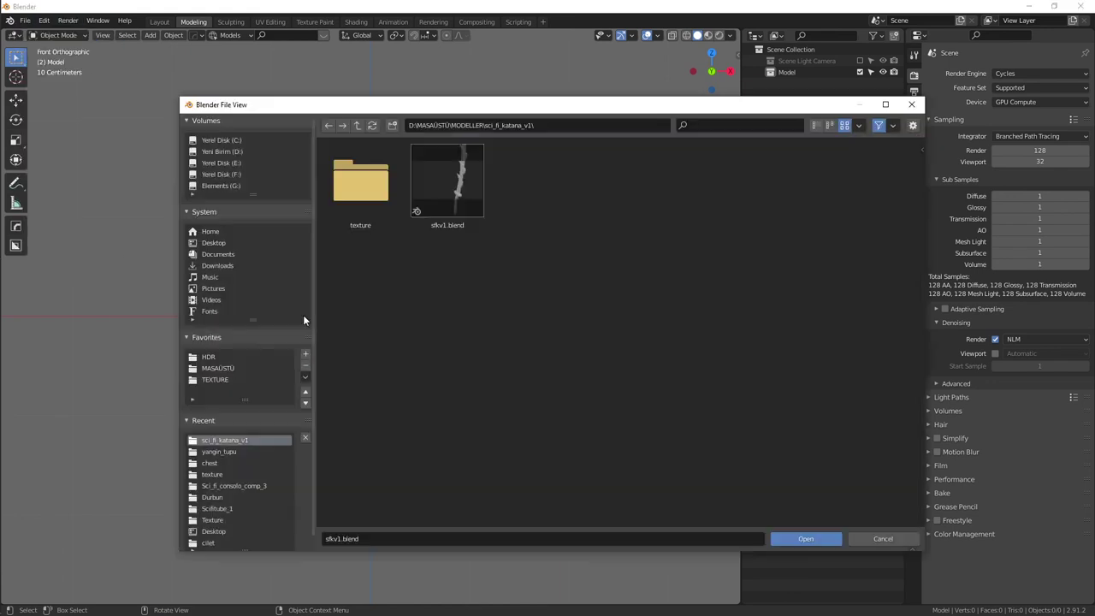
left_click(214, 243)
double_click(715, 205)
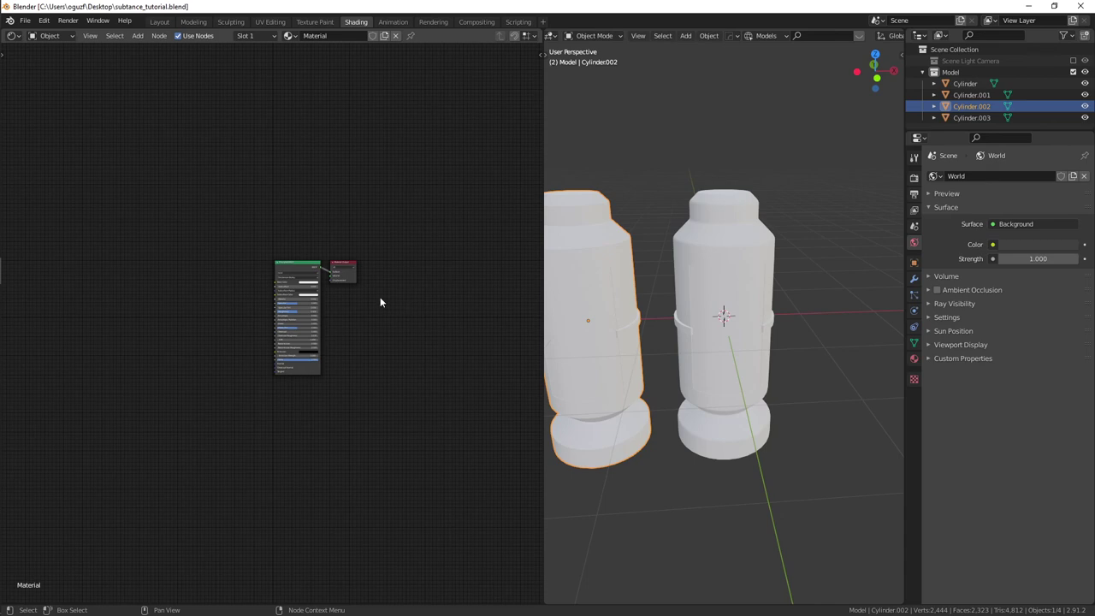
- Start Principled Texture Setup on the BSDF node and browse into the MODELLER folder
left_click(298, 274)
key("ctrl+shift+t")
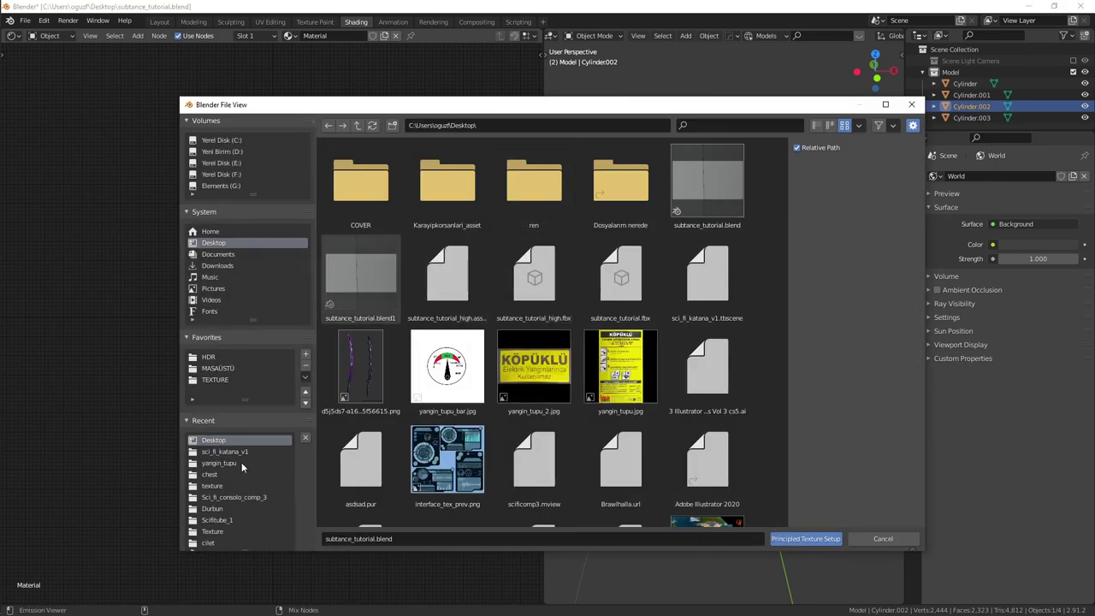
scroll(242, 462, "down", 1)
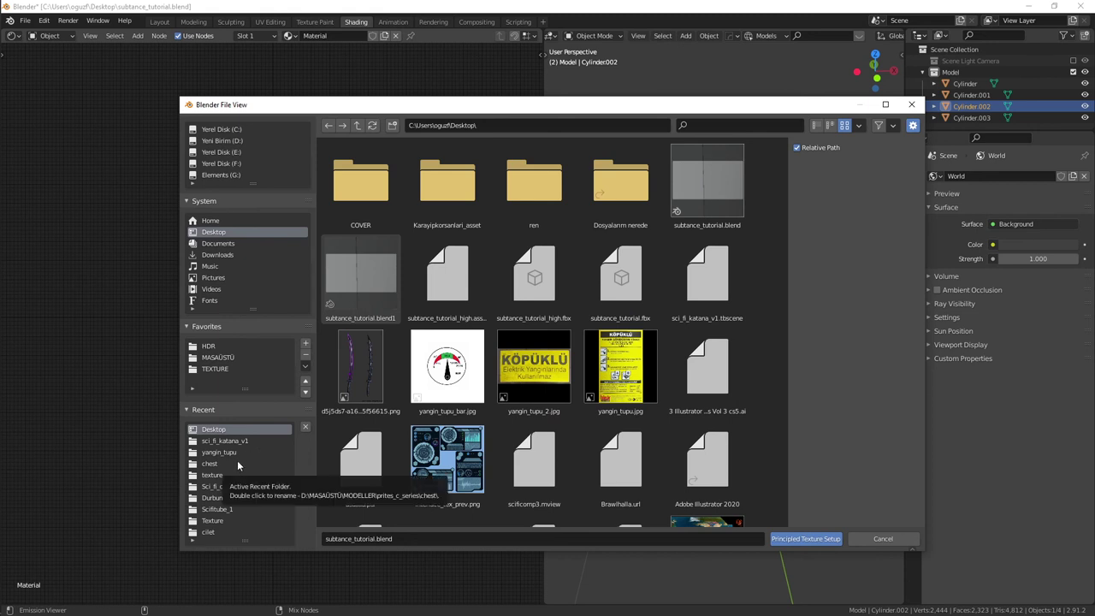
left_click(224, 511)
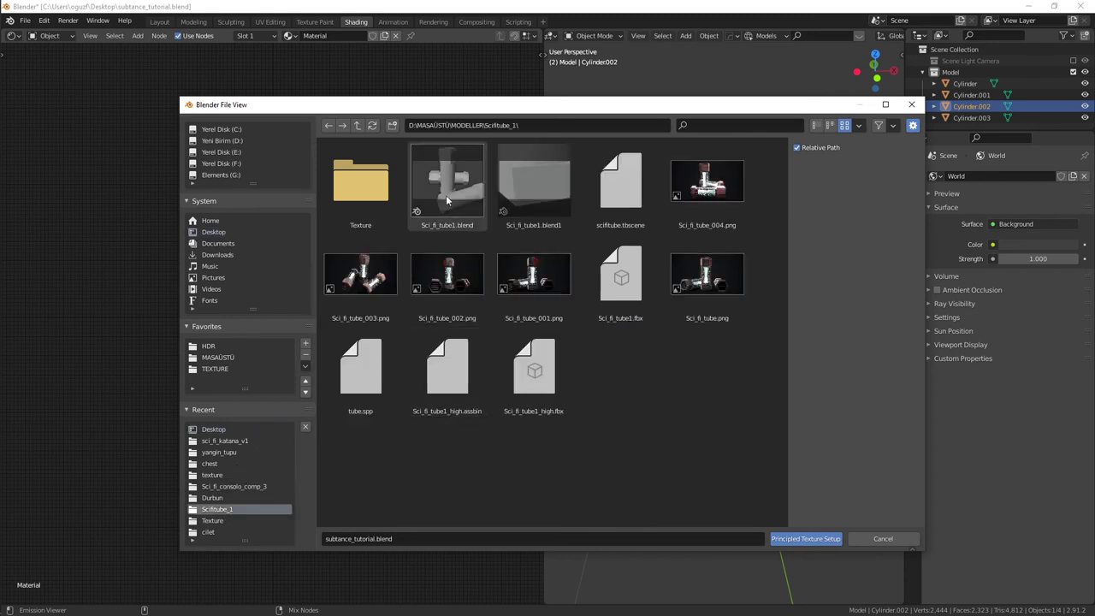
left_click(357, 126)
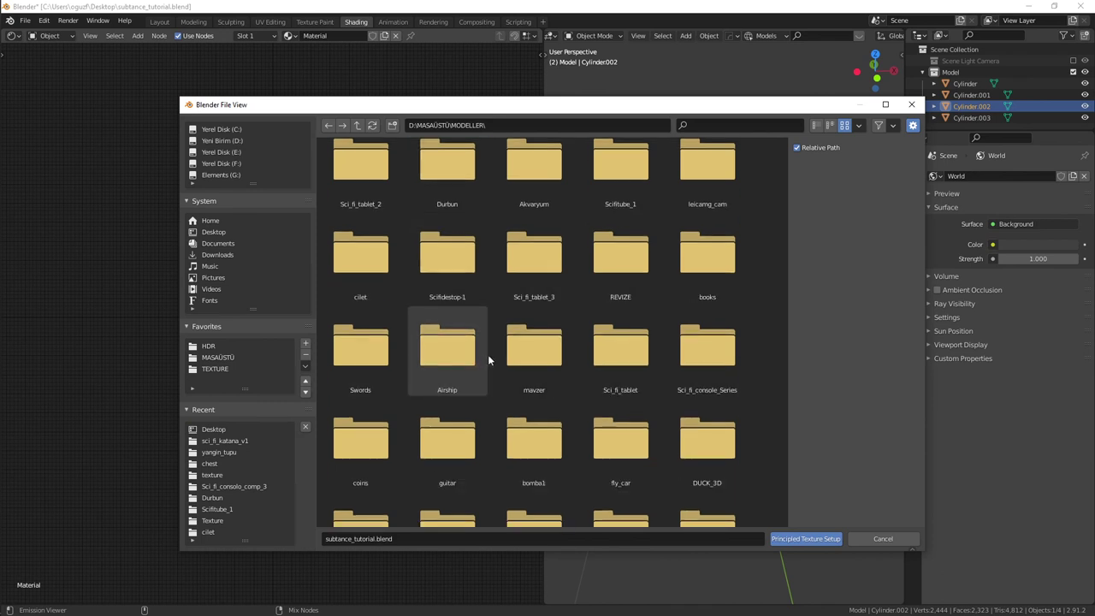
scroll(489, 352, "down", 4)
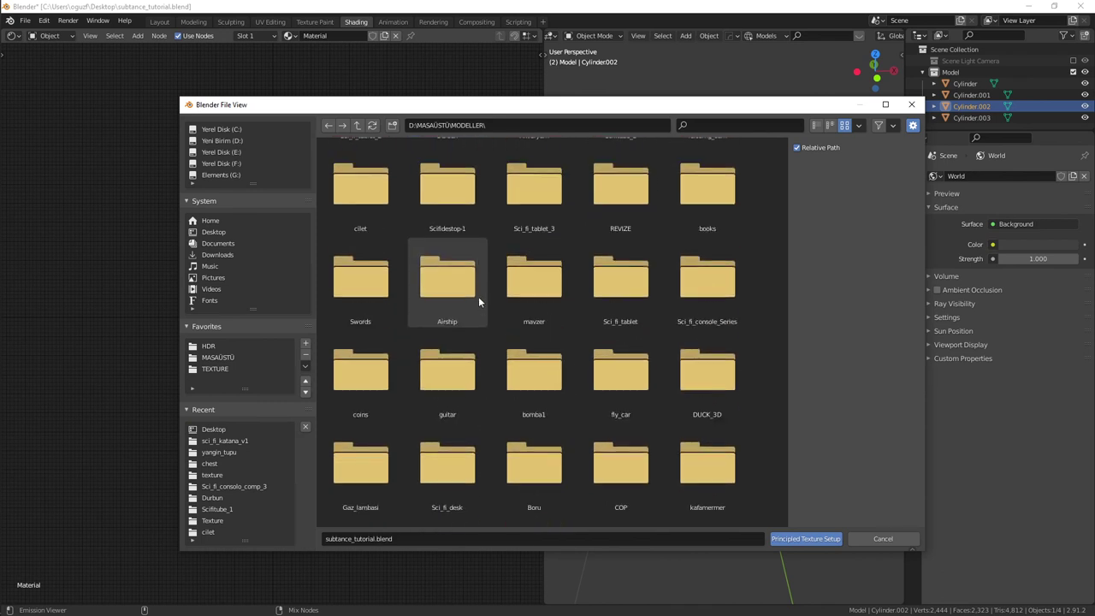
scroll(703, 391, "down", 2)
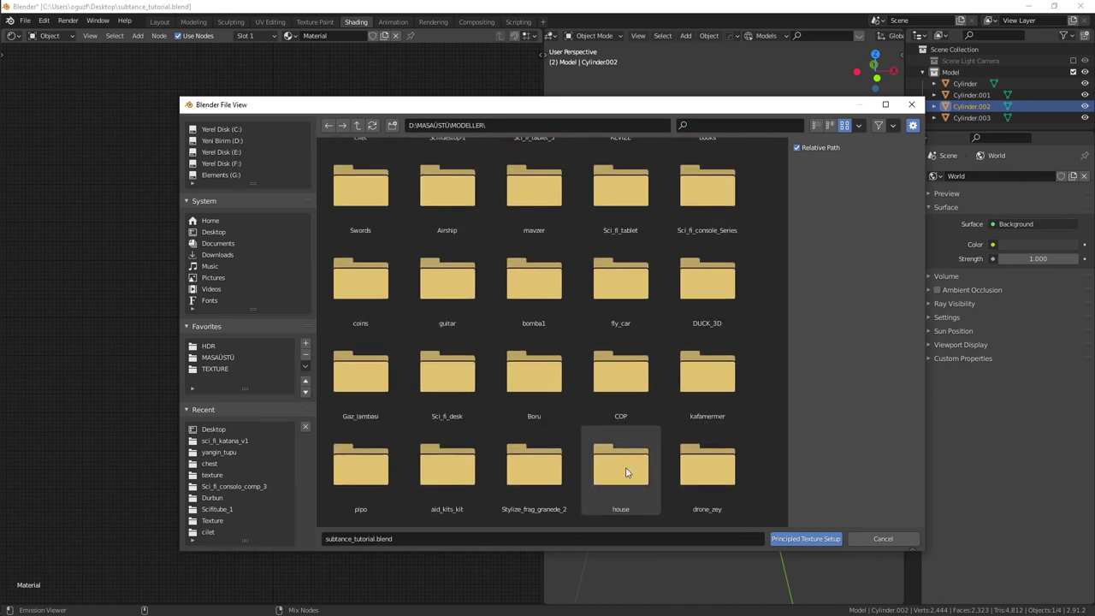
scroll(583, 462, "down", 2)
scroll(728, 405, "down", 2)
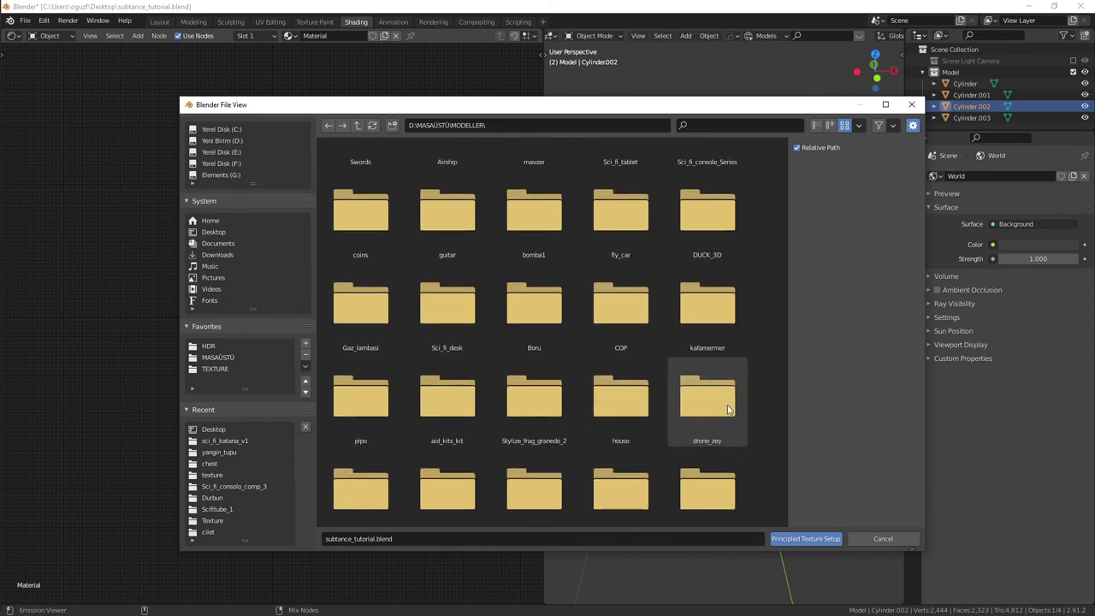
scroll(644, 390, "down", 3)
- Load all seven maps from sci_fi_tube\texture into the material, then deselect Cylinder.002
double_click(357, 195)
double_click(357, 199)
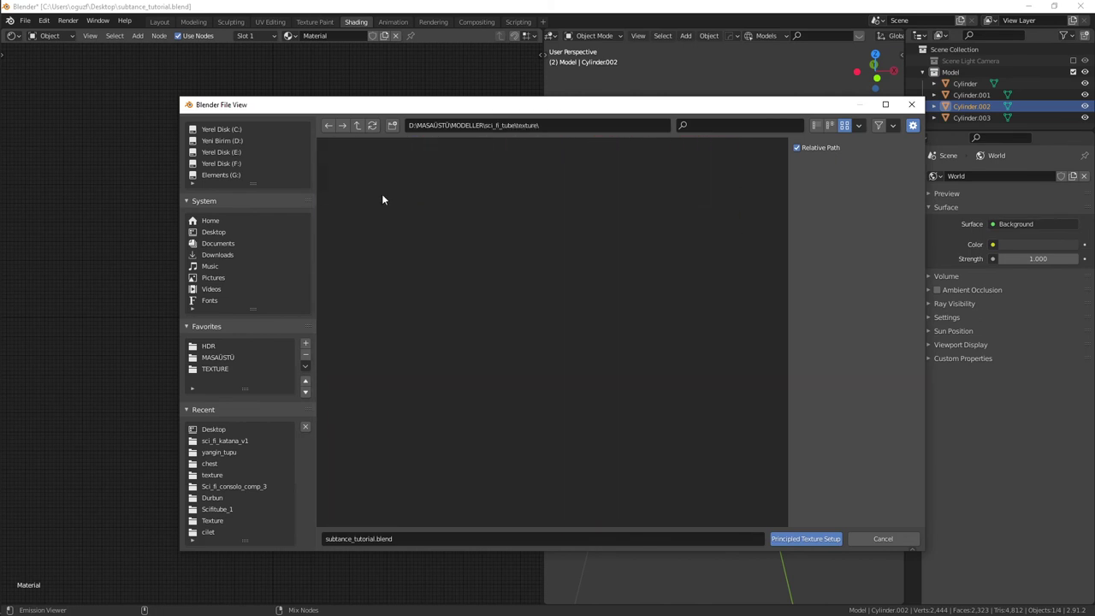
left_click_drag(366, 276, 782, 139)
left_click(796, 538)
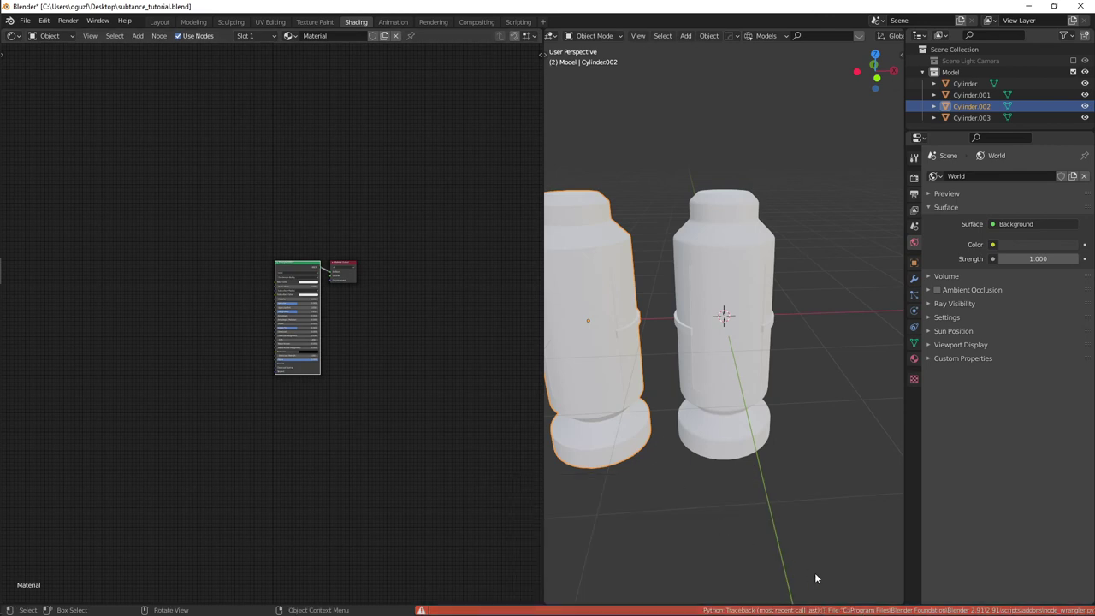
left_click(855, 480)
mouse_move(845, 475)
middle_mouse_down()
mouse_move(709, 445)
mouse_move(717, 426)
middle_mouse_up()
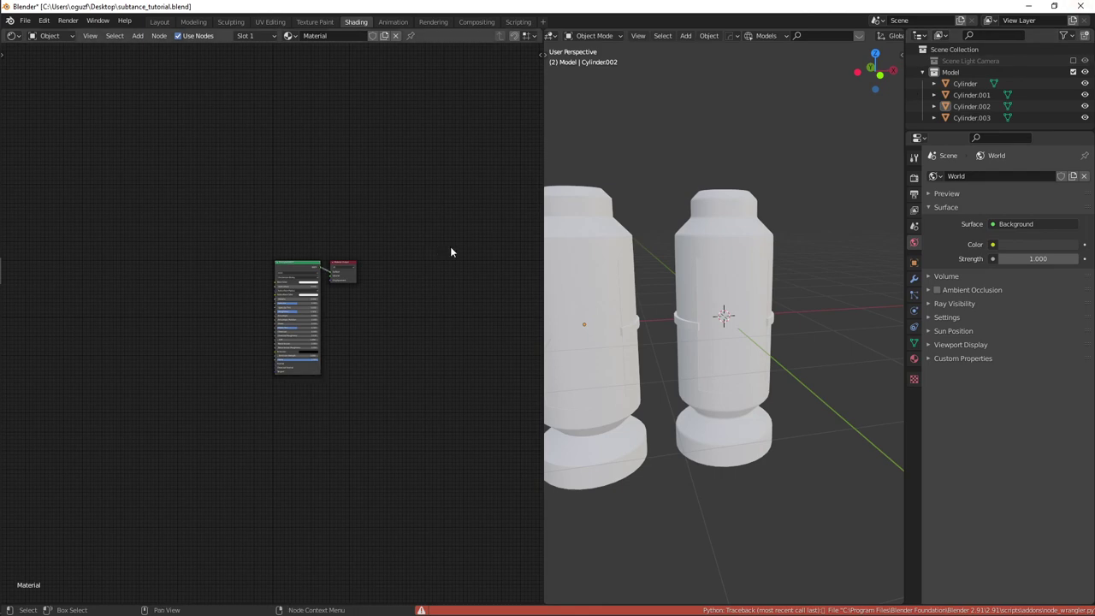
- Browse File Explorer to MODELLER > sci_fi_tube > texture and open the BaseColor jpg
left_click(18, 136)
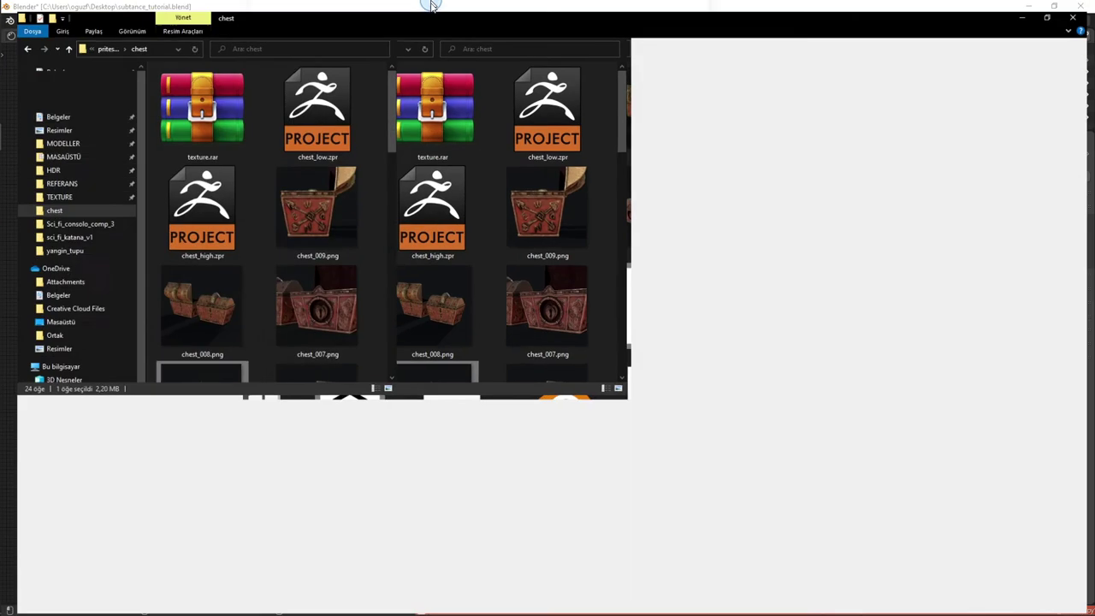
left_click(53, 135)
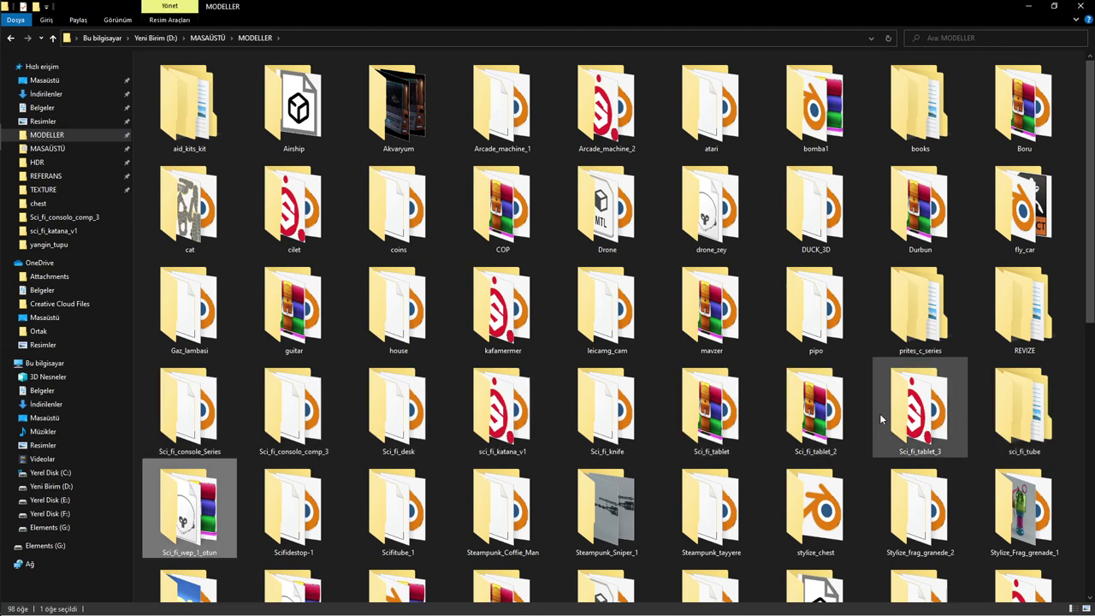
double_click(1024, 396)
scroll(402, 256, "up", 2, "ctrl")
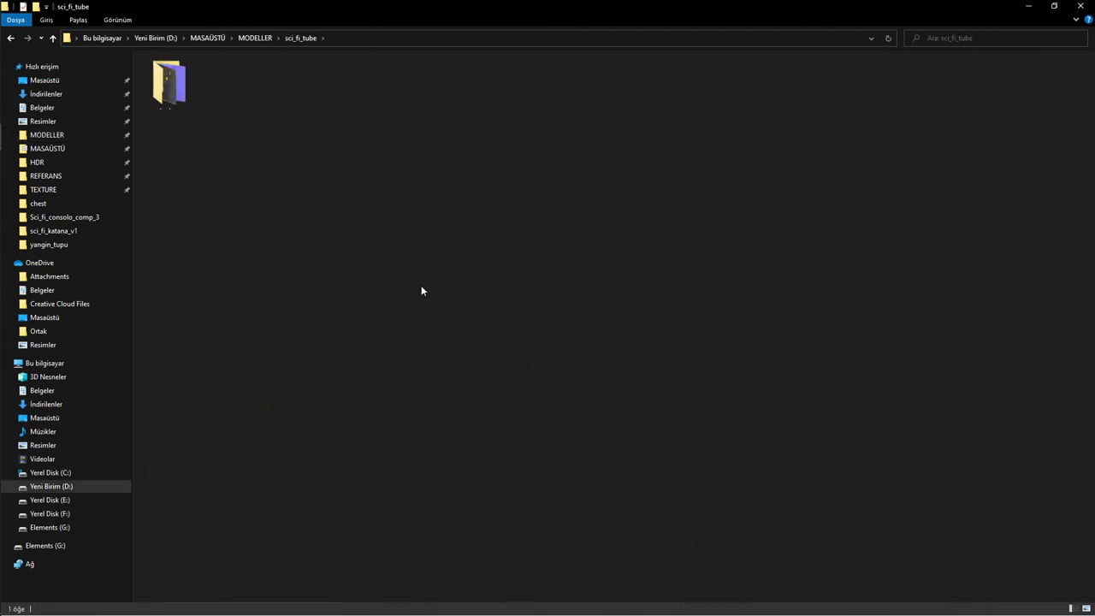
scroll(421, 285, "up", 2, "ctrl")
double_click(197, 111)
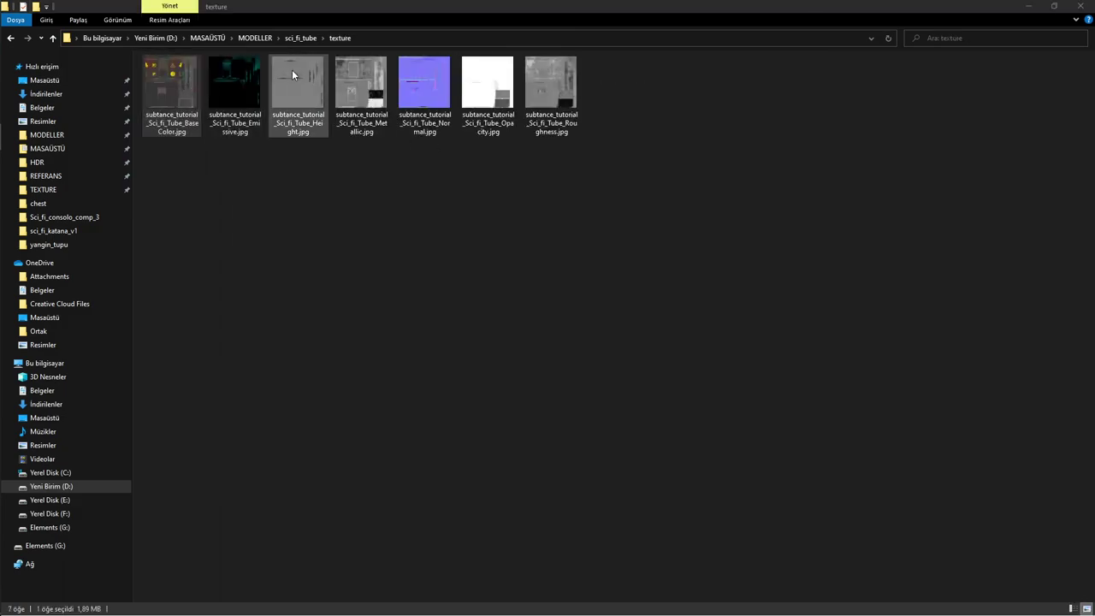
double_click(292, 72)
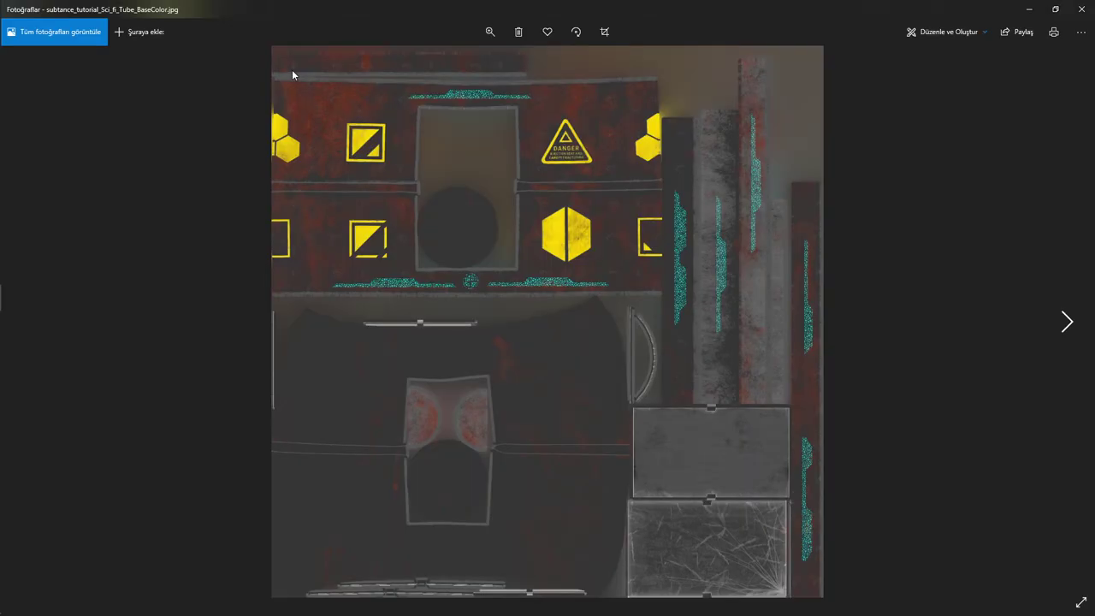
- Page through the BaseColor, Emissive, Height, Opacity and Roughness maps, then close Photos
key("Right")
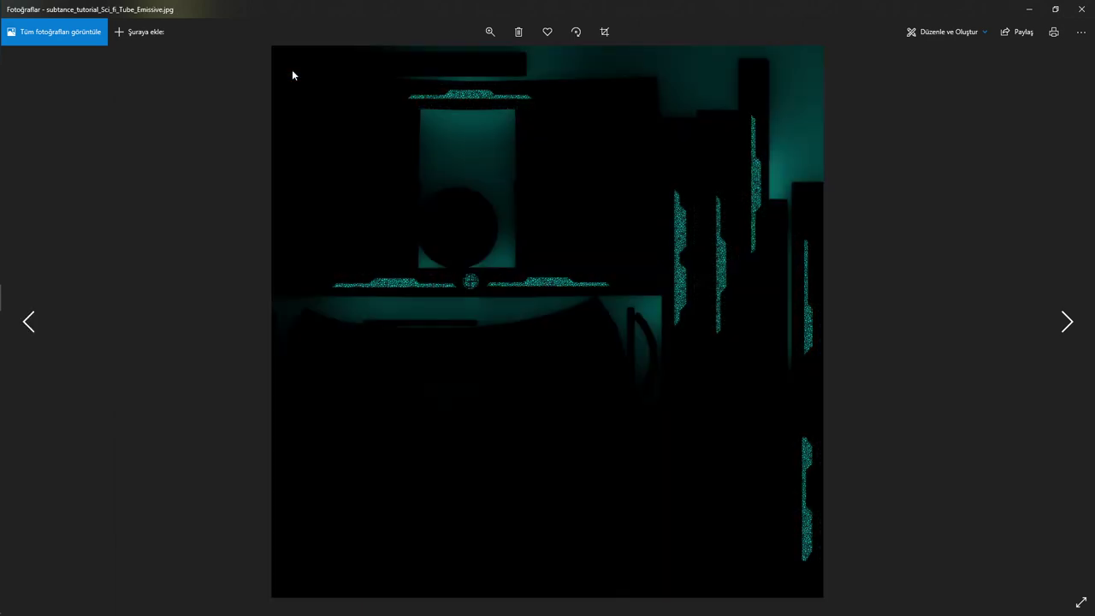
key("Right")
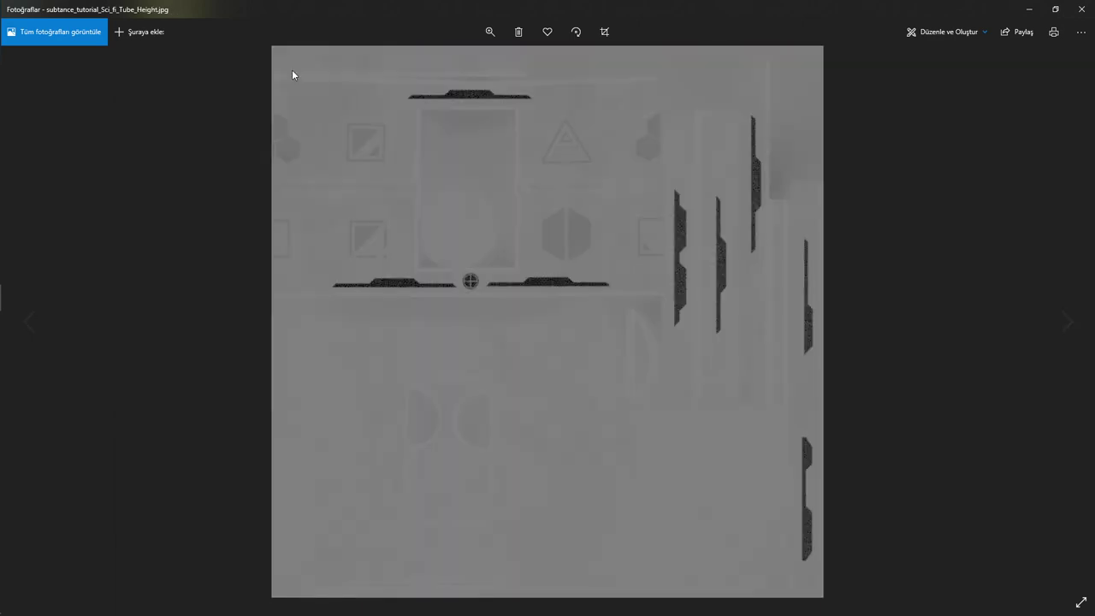
key("Right")
key("Right")
key("Right")
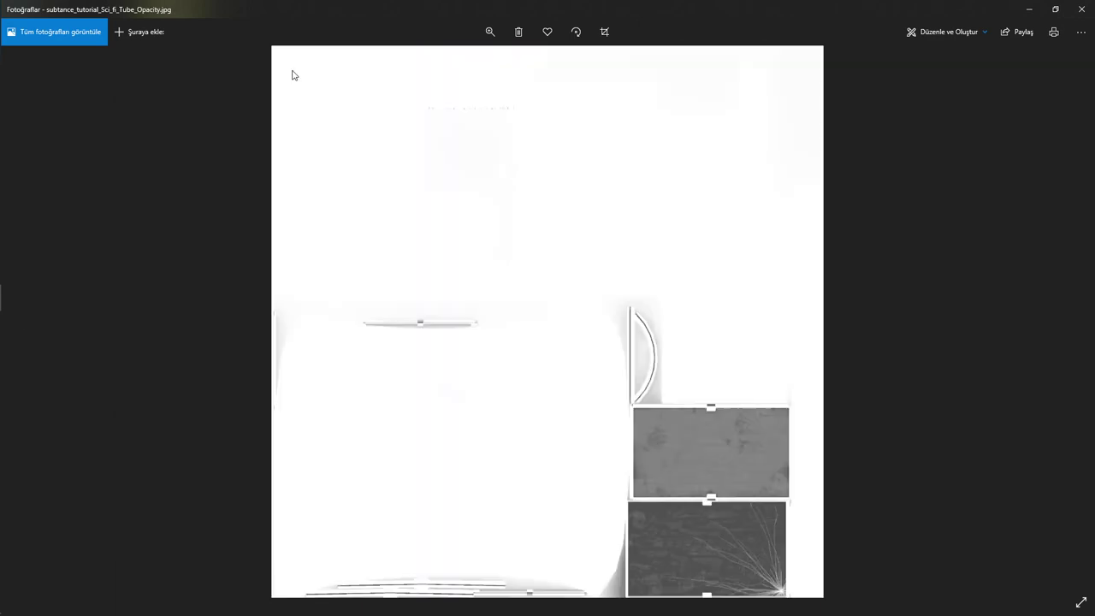
key("Left")
key("Right")
key("Right")
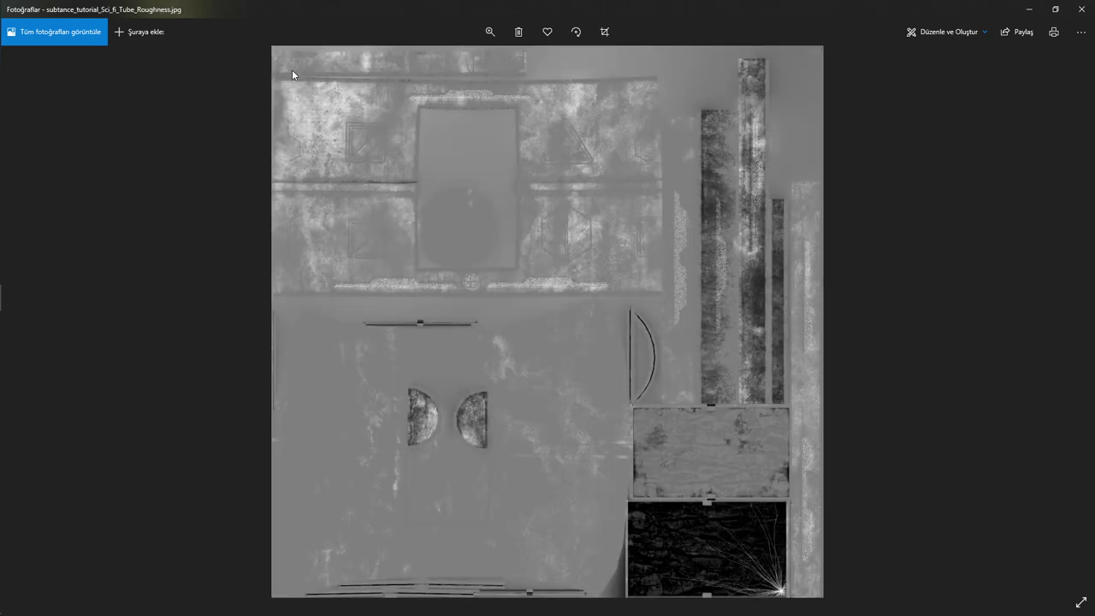
key("Right")
key("Right")
key("Right")
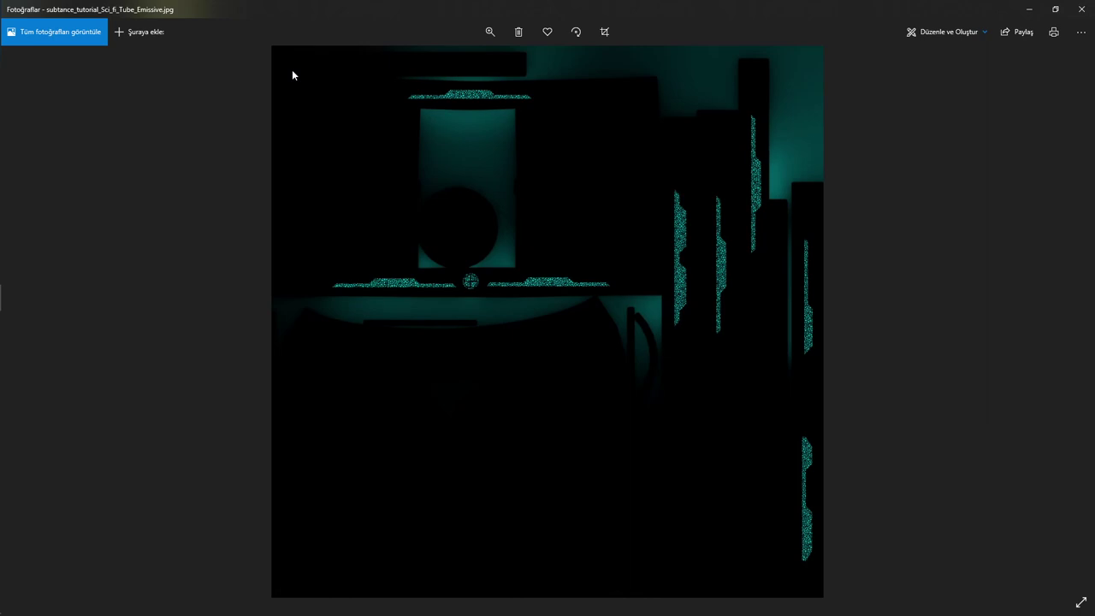
left_click(1081, 8)
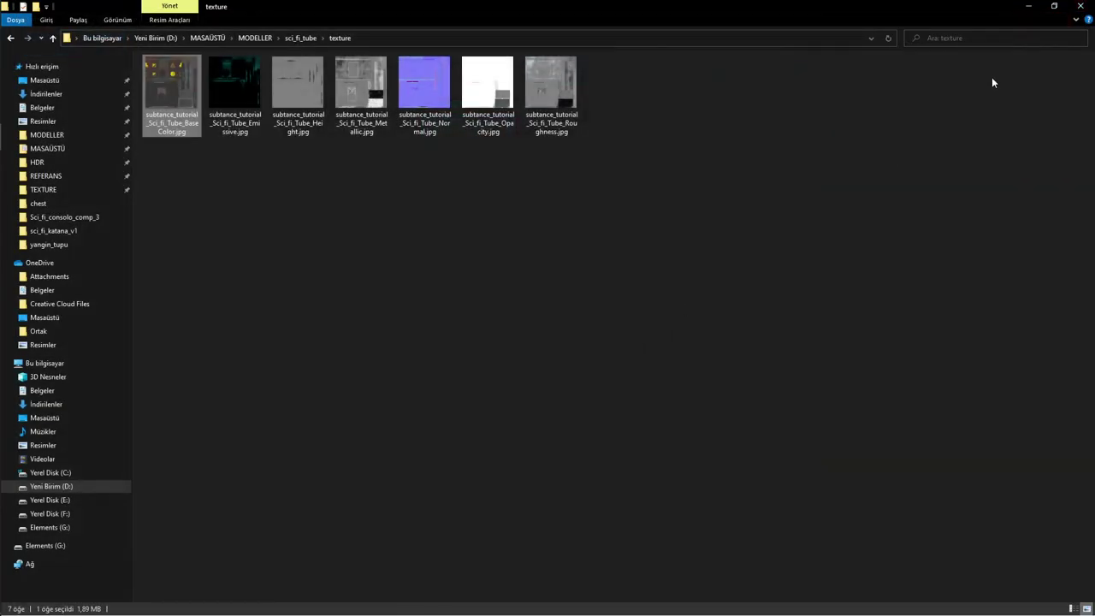
- Back in Blender, shift the Principled BSDF node left, remove nodes with X, and select the left cylinder
key("alt+Tab")
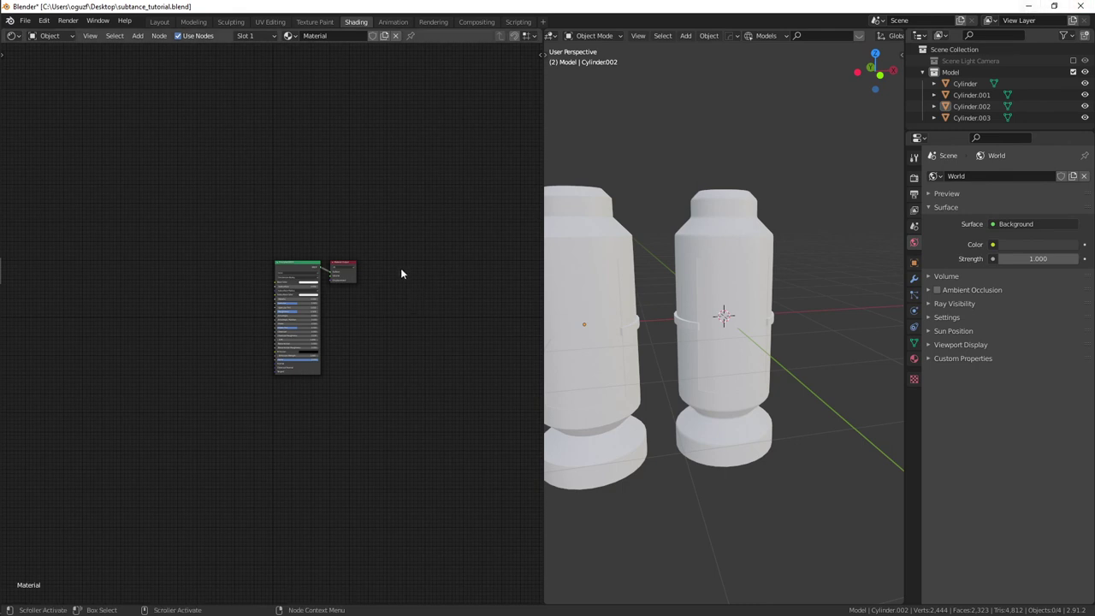
left_click_drag(302, 284, 266, 284)
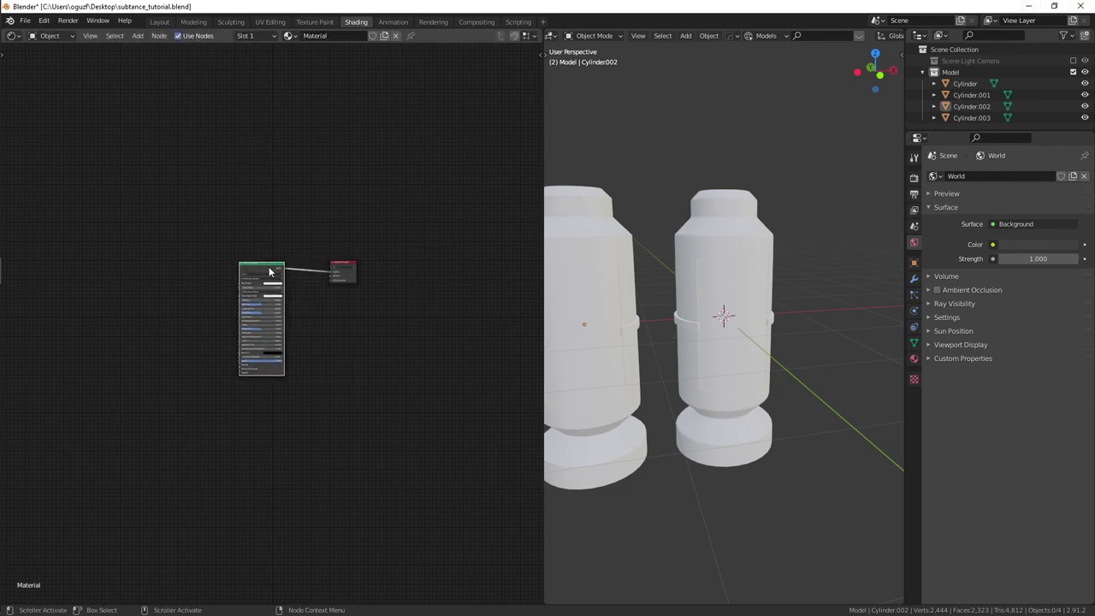
key("x")
middle_click_drag(622, 286, 599, 214)
left_click(604, 229)
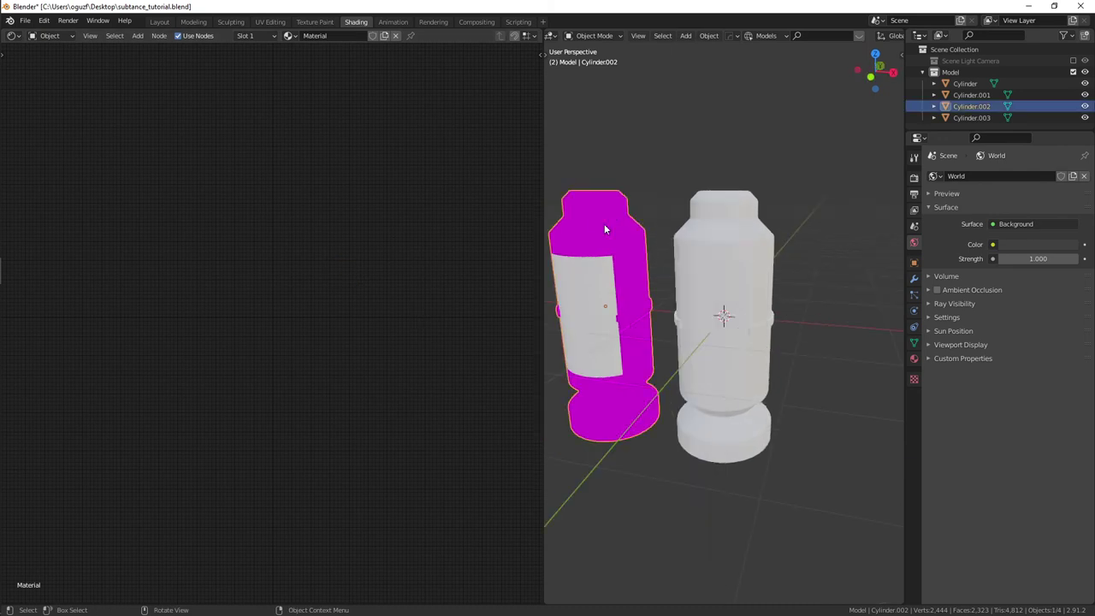
scroll(604, 229, "up", 2)
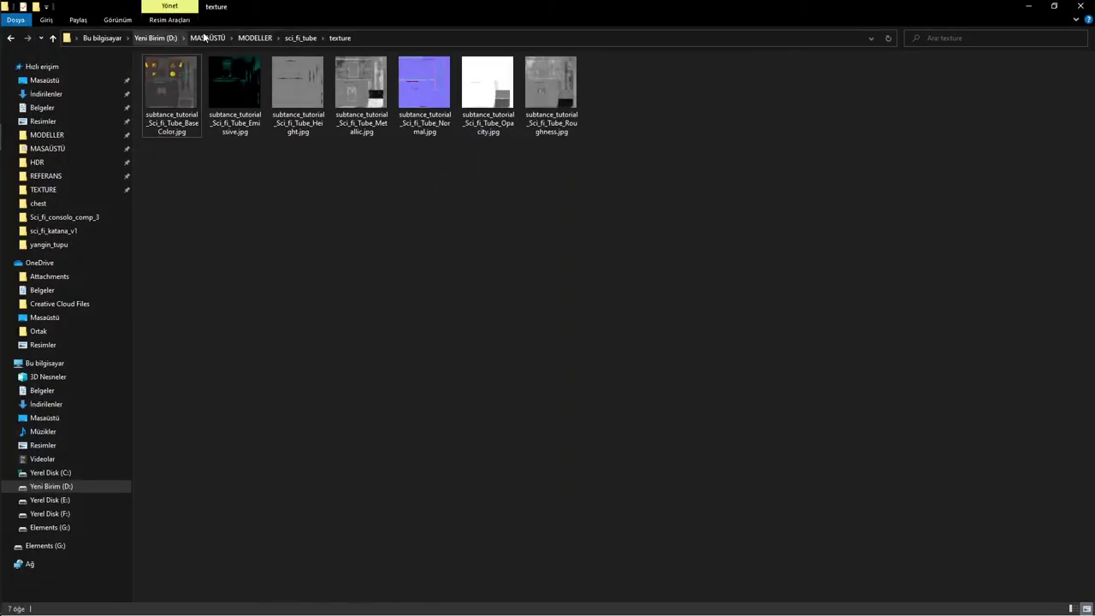
- Go up to the MASAÜSTÜ folder and minimize Explorer and Substance Painter to the desktop
left_click(212, 35)
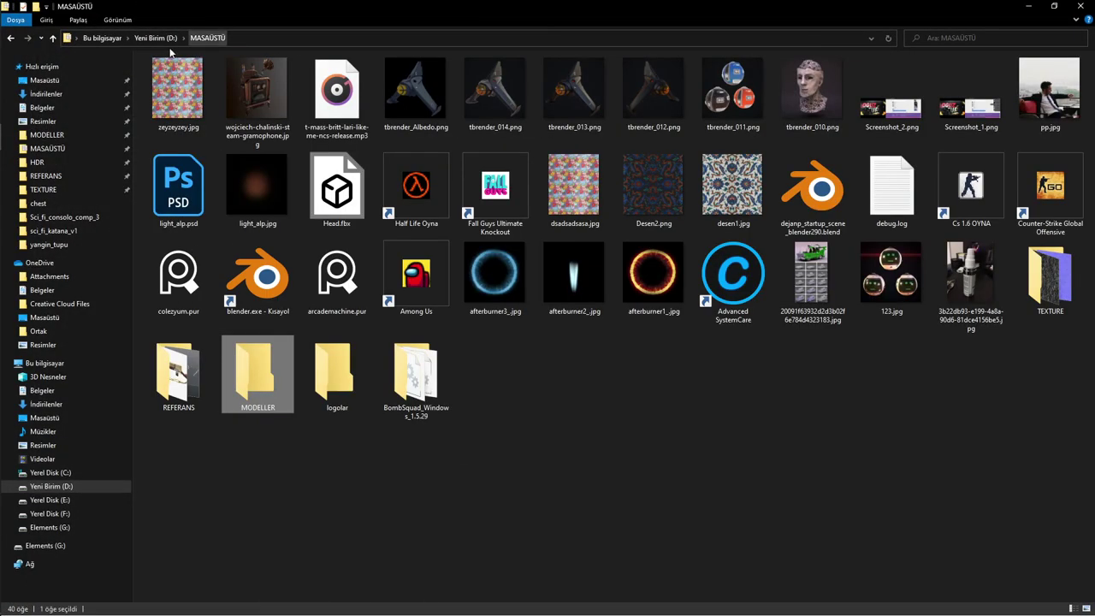
left_click(512, 434)
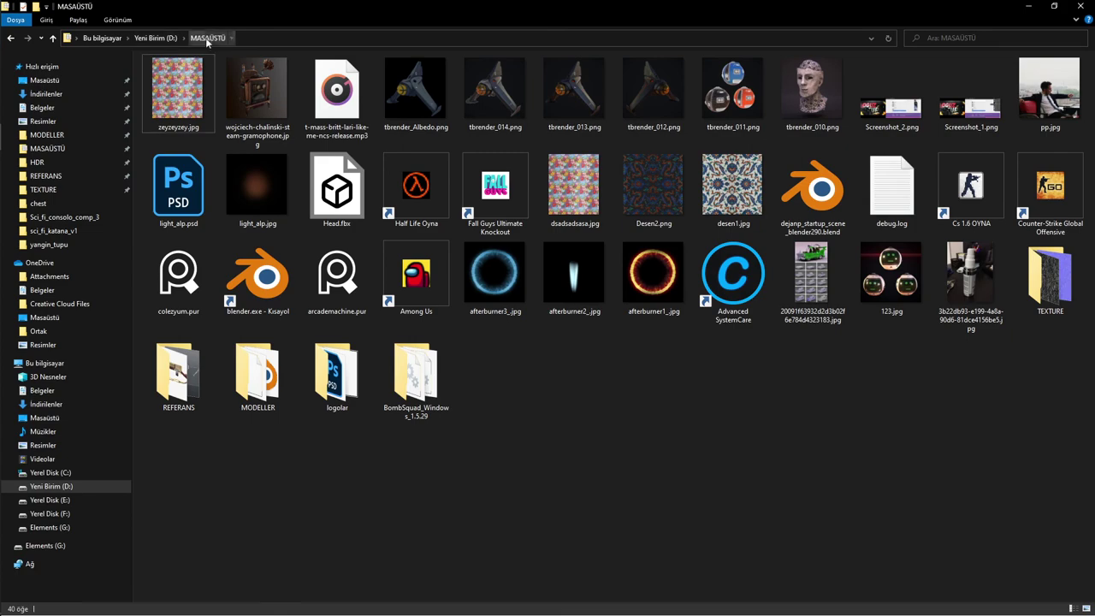
left_click(1028, 6)
left_click(1031, 6)
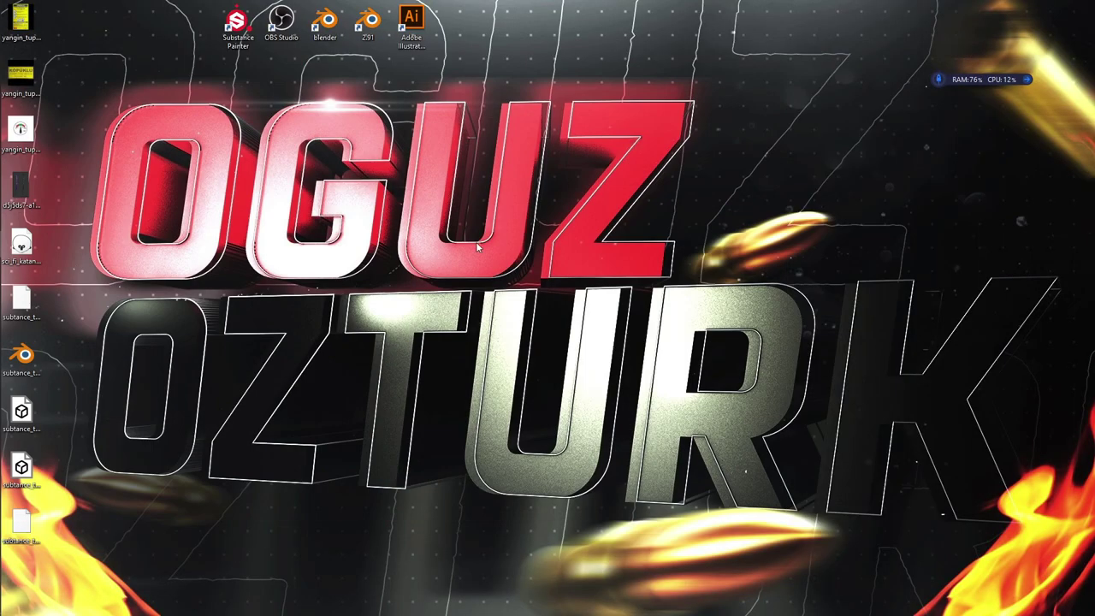
- Refresh the desktop three times and select the sci_fi_katana_v1 scene file
right_click(72, 178)
left_click(94, 213)
right_click(336, 225)
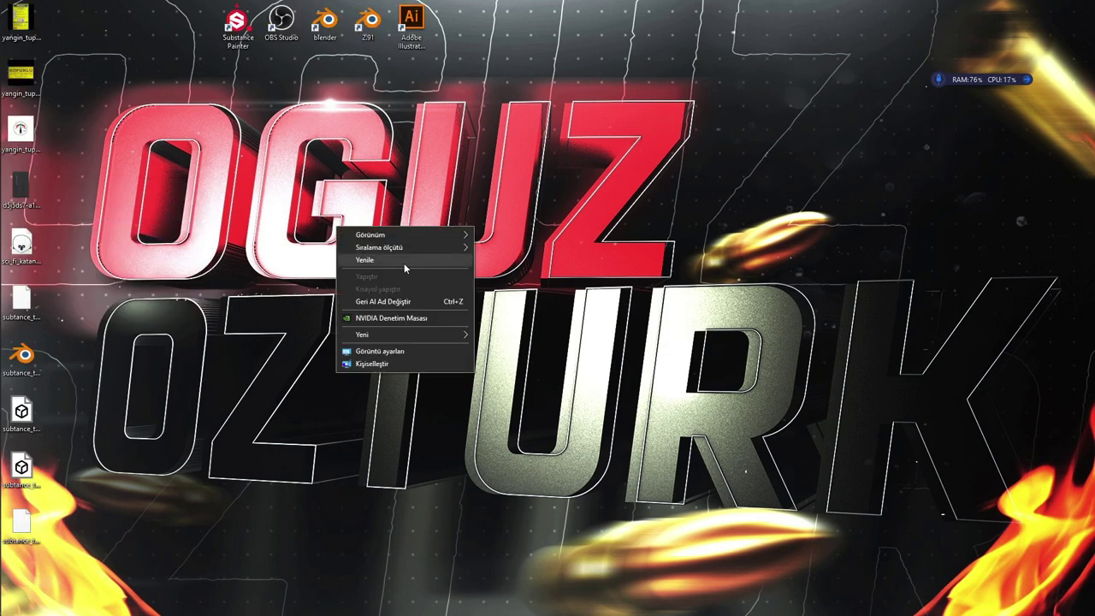
left_click(404, 260)
right_click(521, 237)
left_click(609, 272)
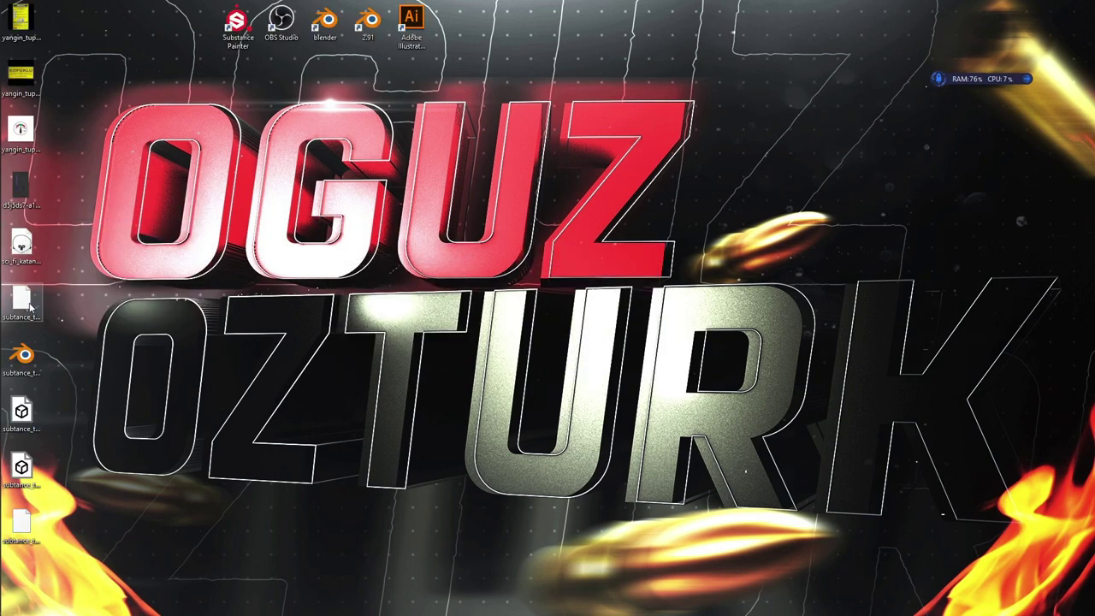
left_click(21, 248)
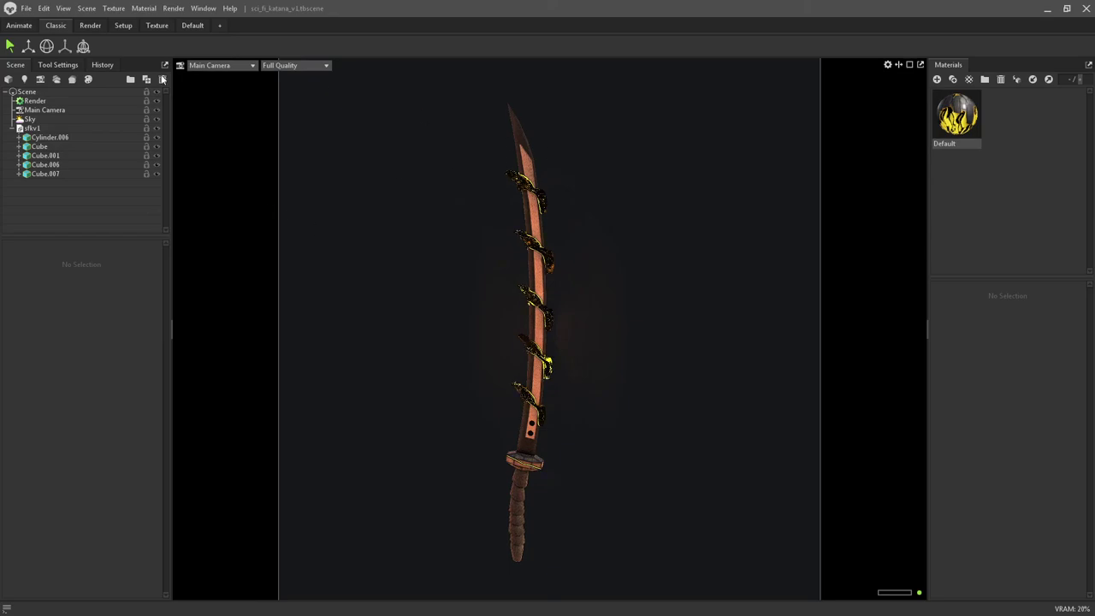
- Delete the sfkv1 katana and import subtance_tutorial.fbx from the Desktop folder
left_click(76, 126)
key("Delete")
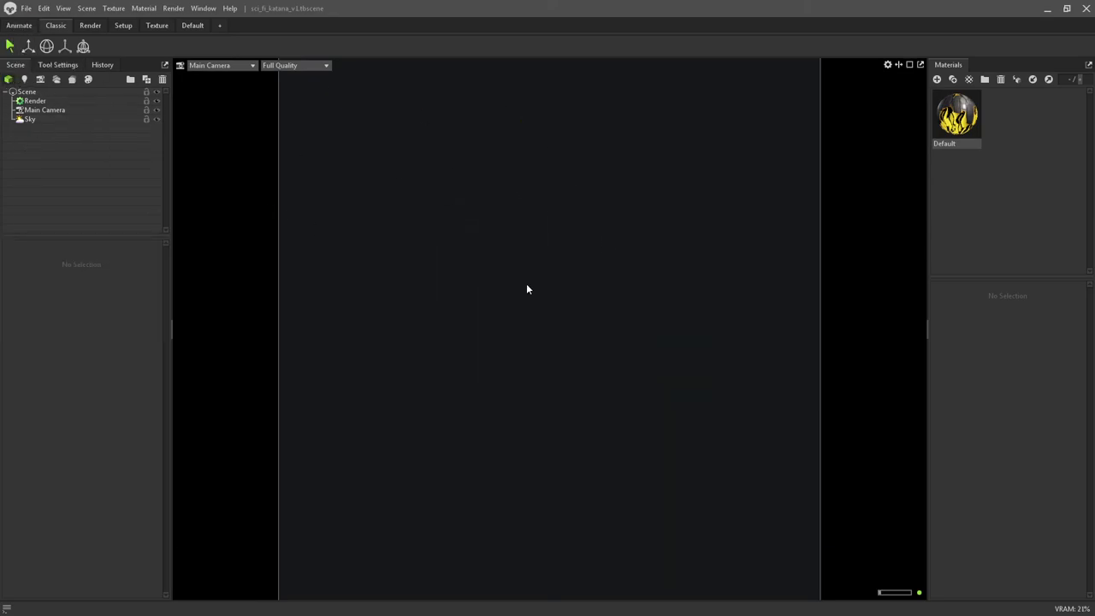
key("ctrl+i")
scroll(47, 154, "up", 1)
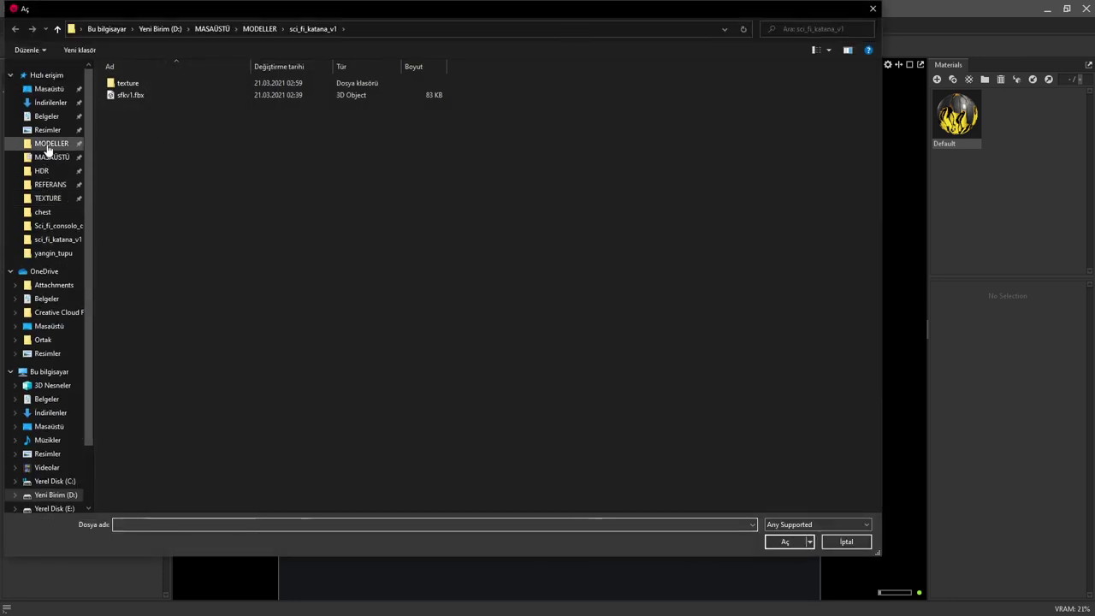
left_click(49, 156)
left_click(48, 89)
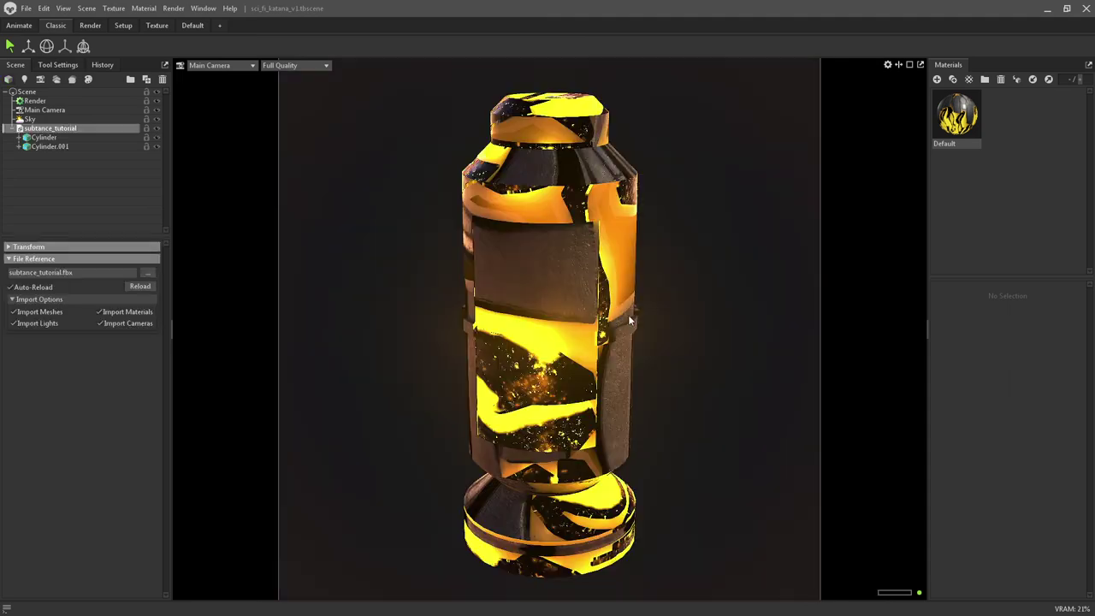
- Orbit to inspect the imported tube, then switch to another open window
mouse_move(687, 337)
left_mouse_down()
mouse_move(696, 297)
mouse_move(667, 330)
left_mouse_up()
key("alt+Tab")
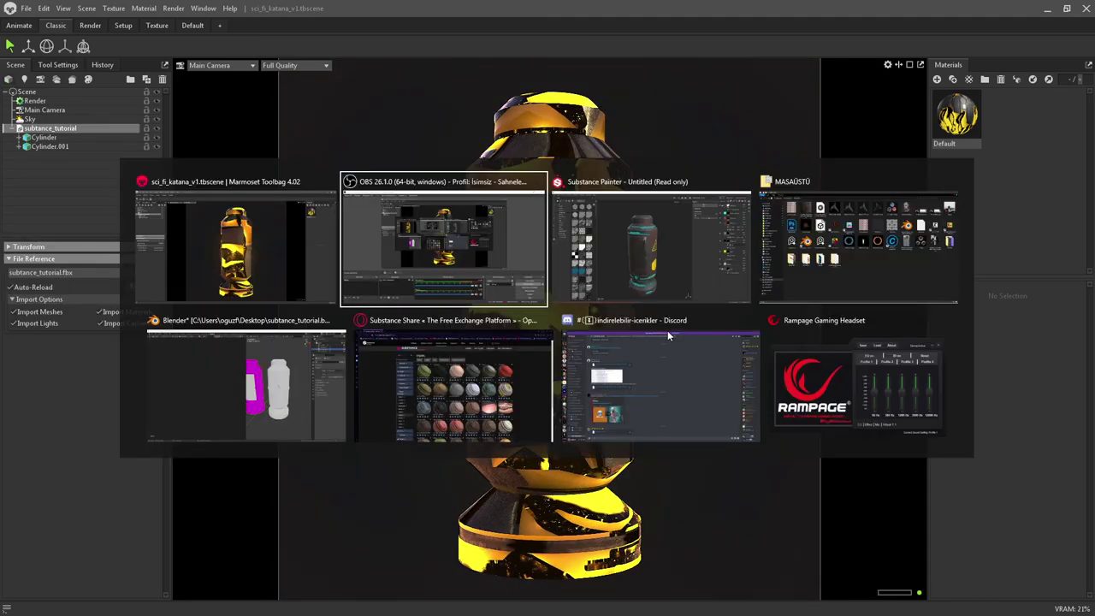
key("alt+Tab")
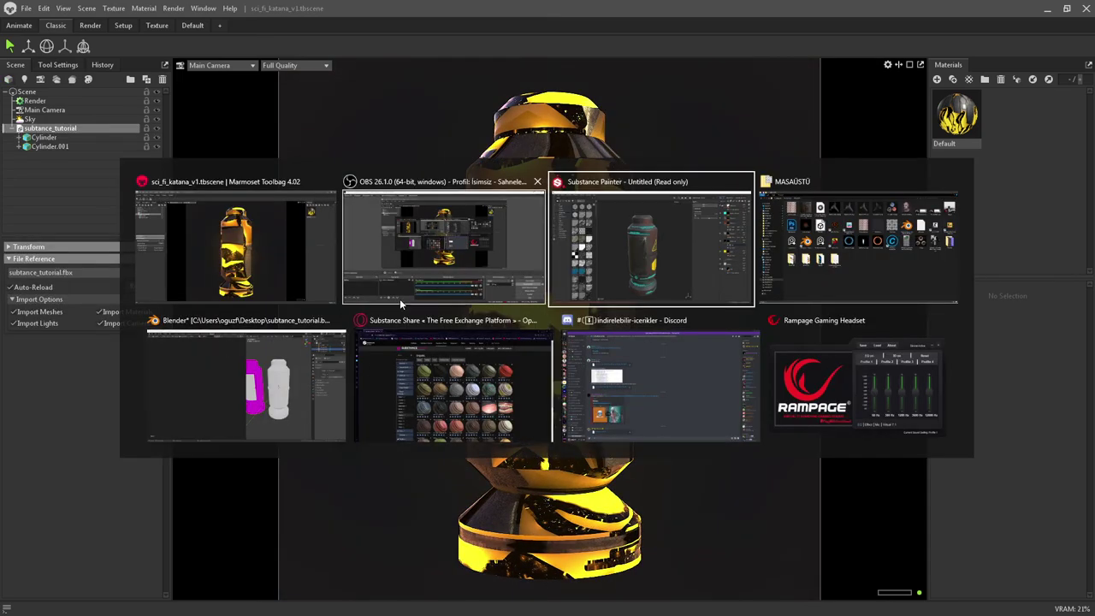
- In File Explorer, open MODELLER > sci_fi_tube and its texture folder
left_click(851, 245)
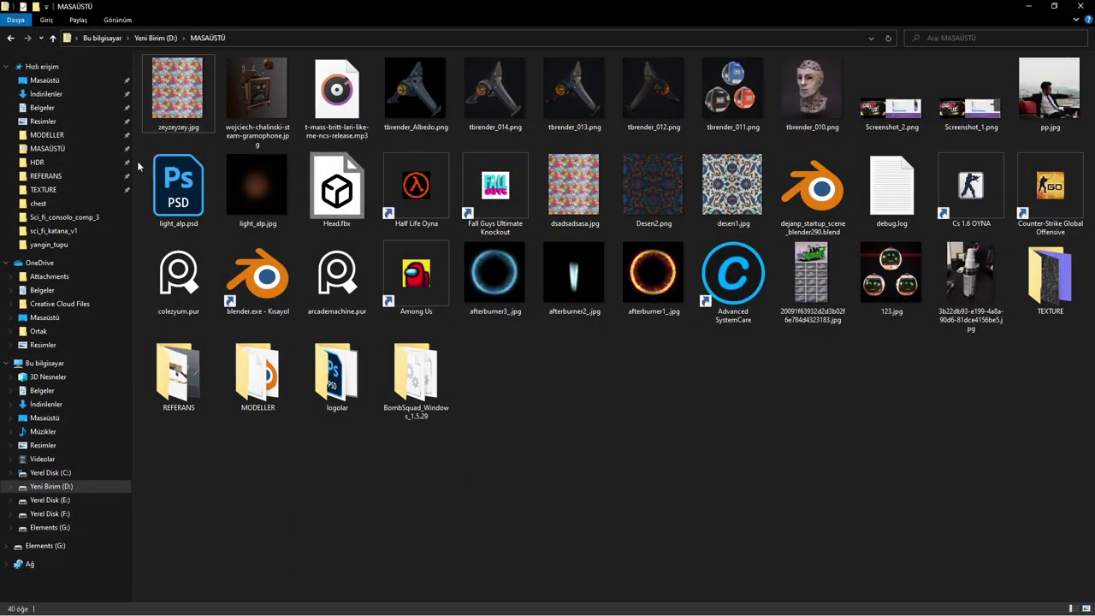
mouse_move(64, 462)
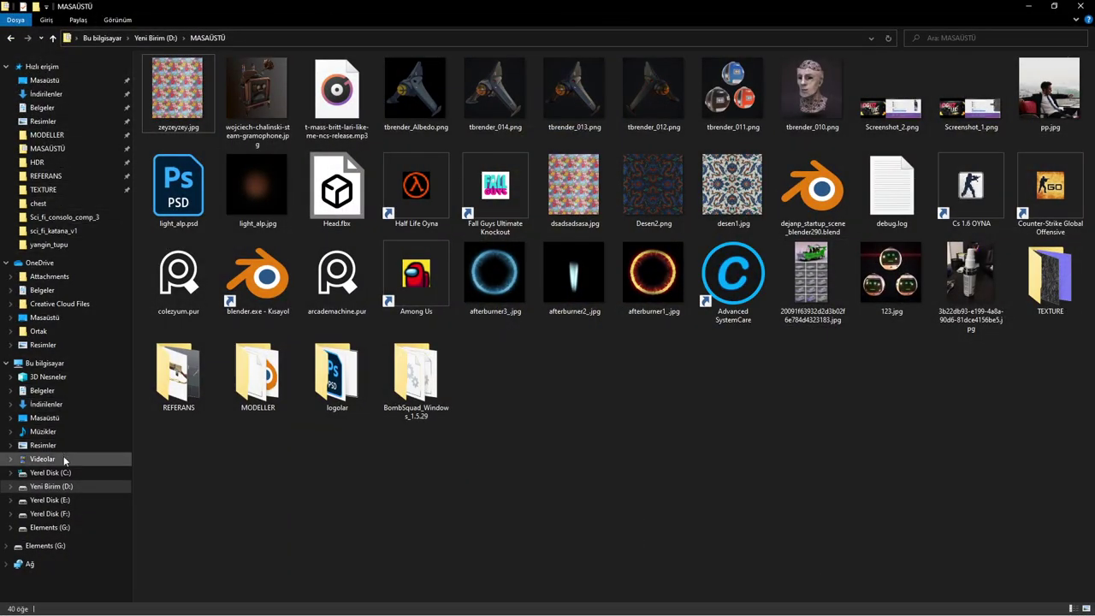
left_click(47, 134)
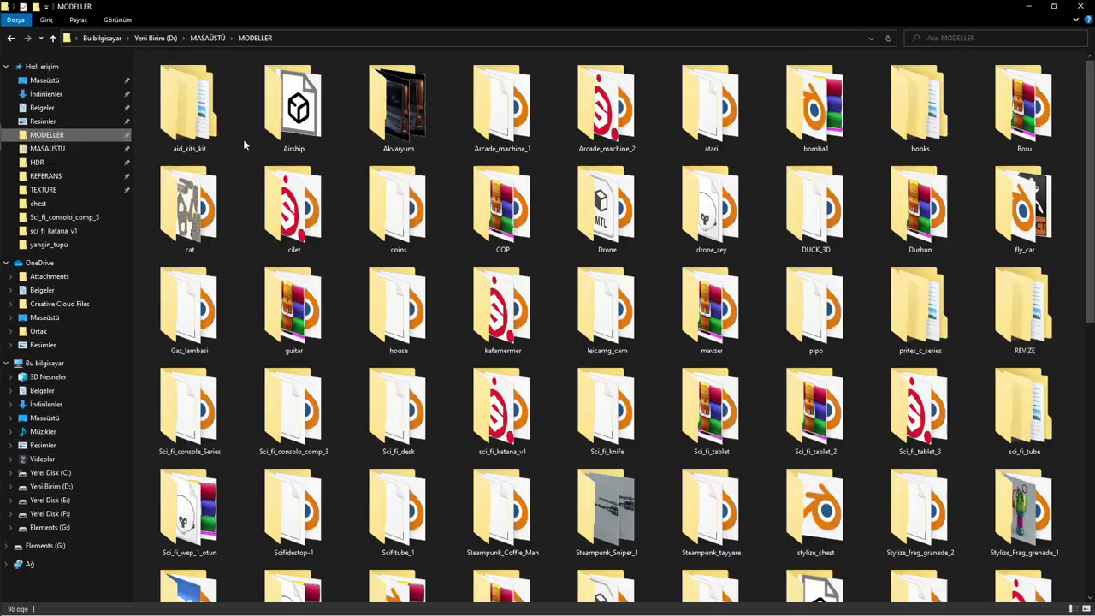
type("s")
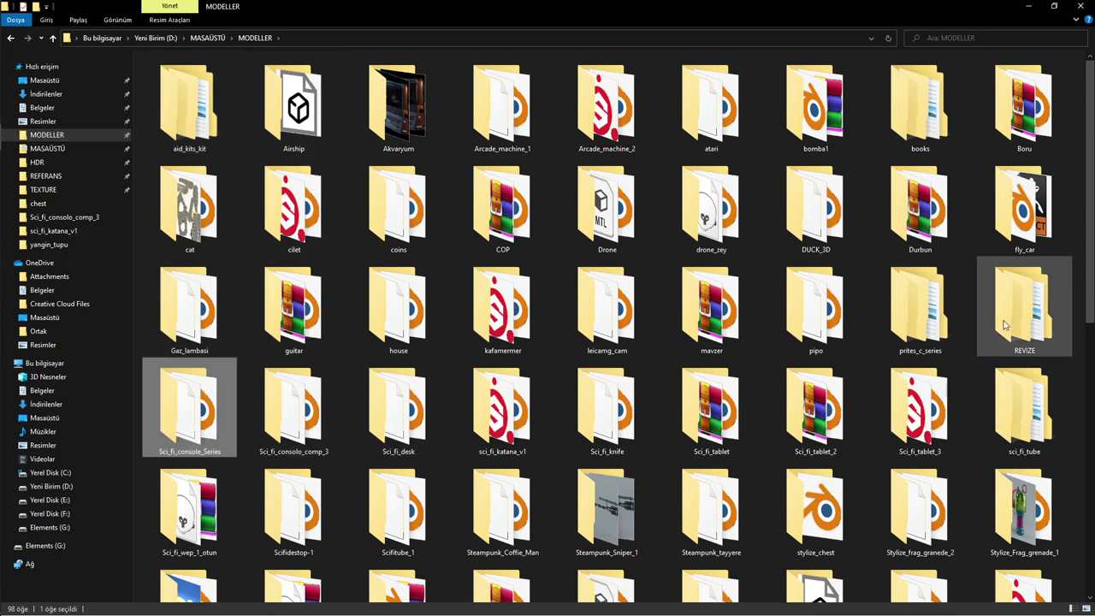
key("Right")
key("Right")
key("Right")
key("Right")
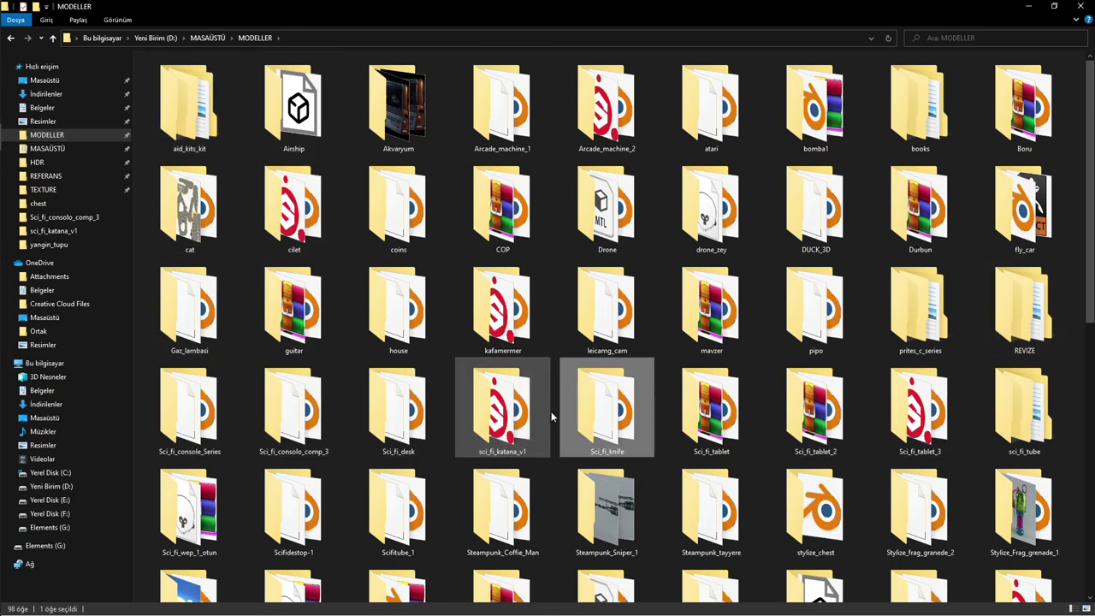
key("Right")
key("Right")
key("Right")
key("Right")
double_click(985, 388)
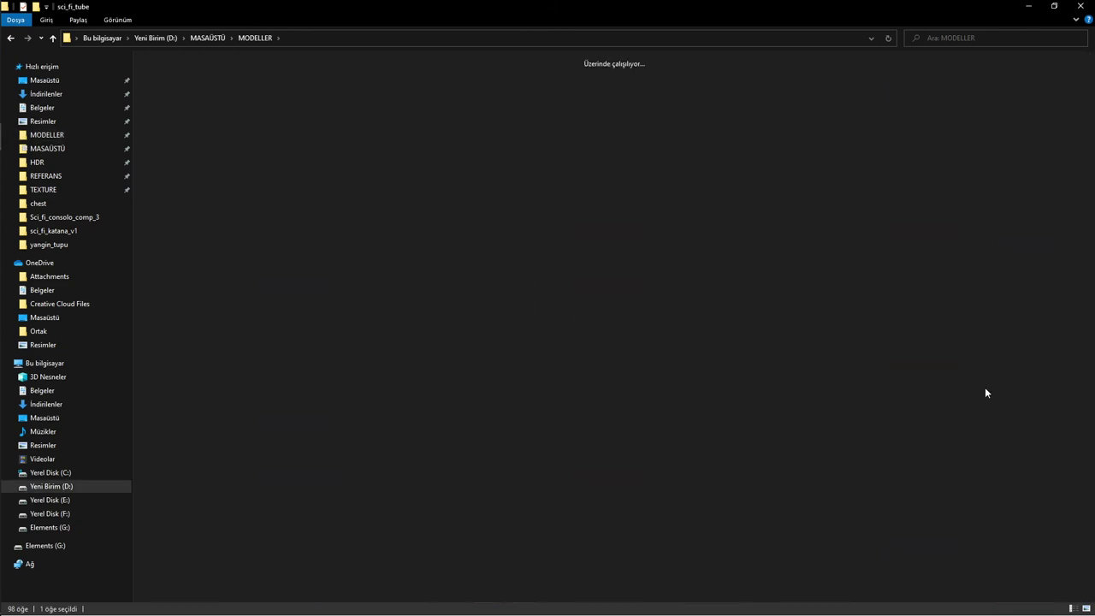
double_click(196, 104)
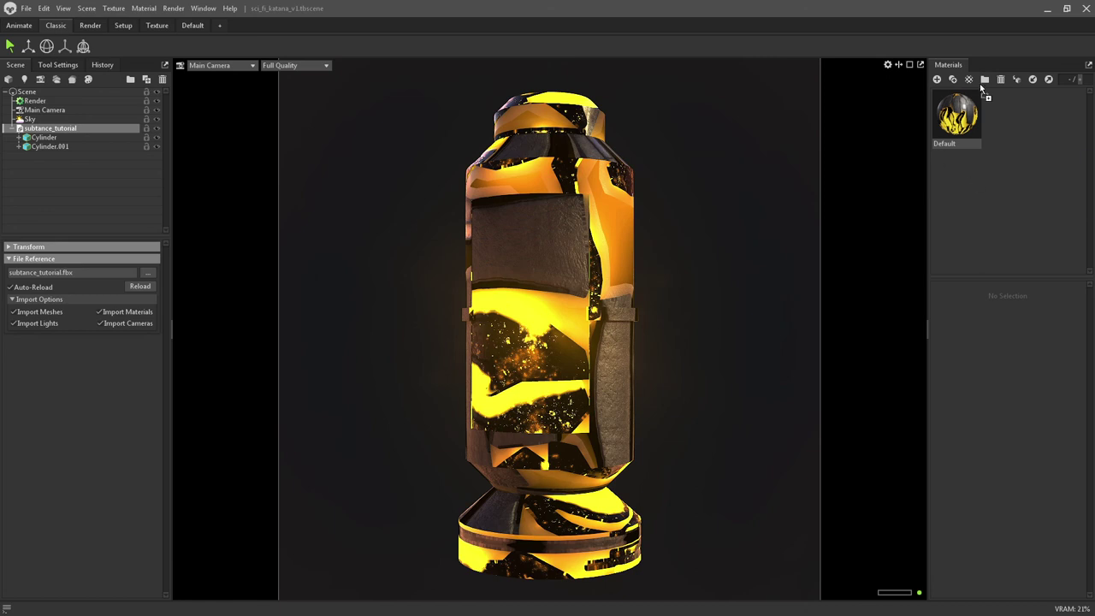
- Assign the exported roughness, metalness and painted emissive textures to the Default material
left_click(960, 141)
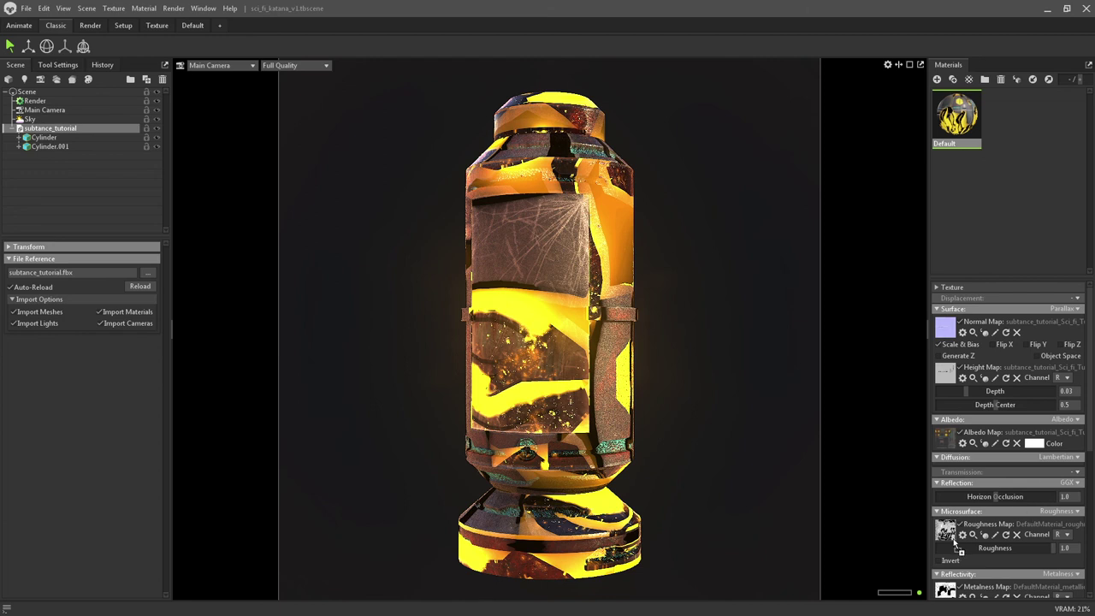
left_click_drag(1094, 514, 952, 536)
scroll(1090, 436, "down", 5)
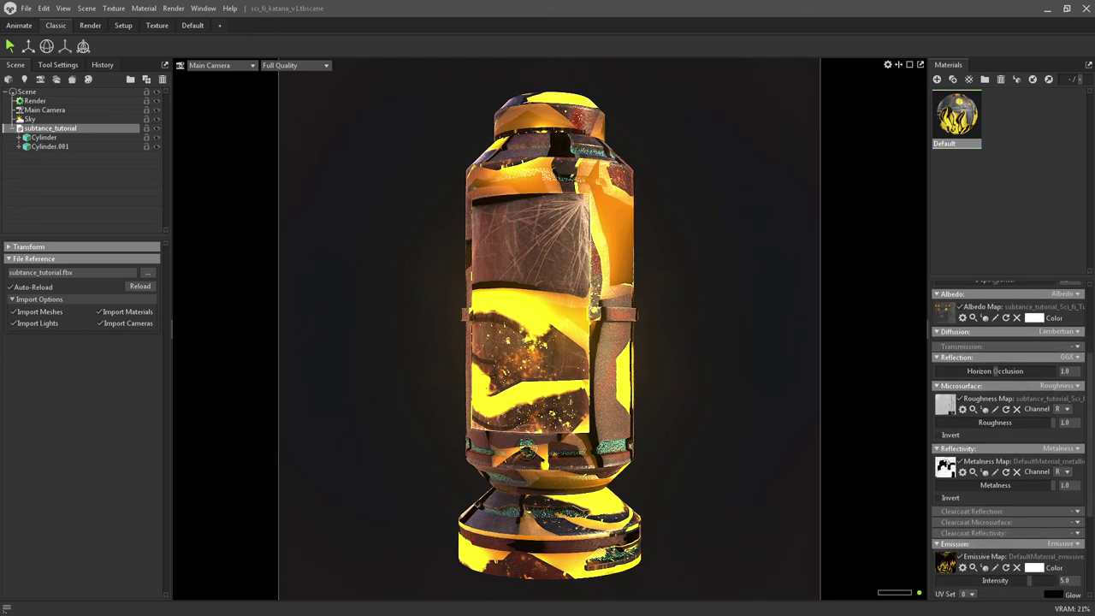
left_click_drag(1092, 359, 945, 466)
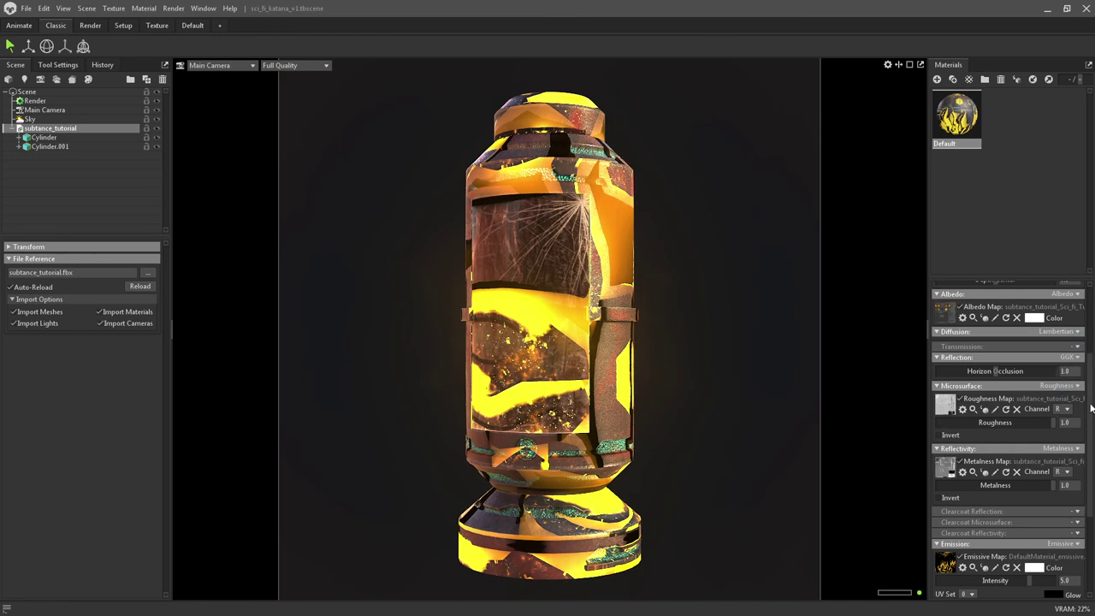
scroll(1091, 409, "down", 3)
scroll(1078, 476, "down", 3)
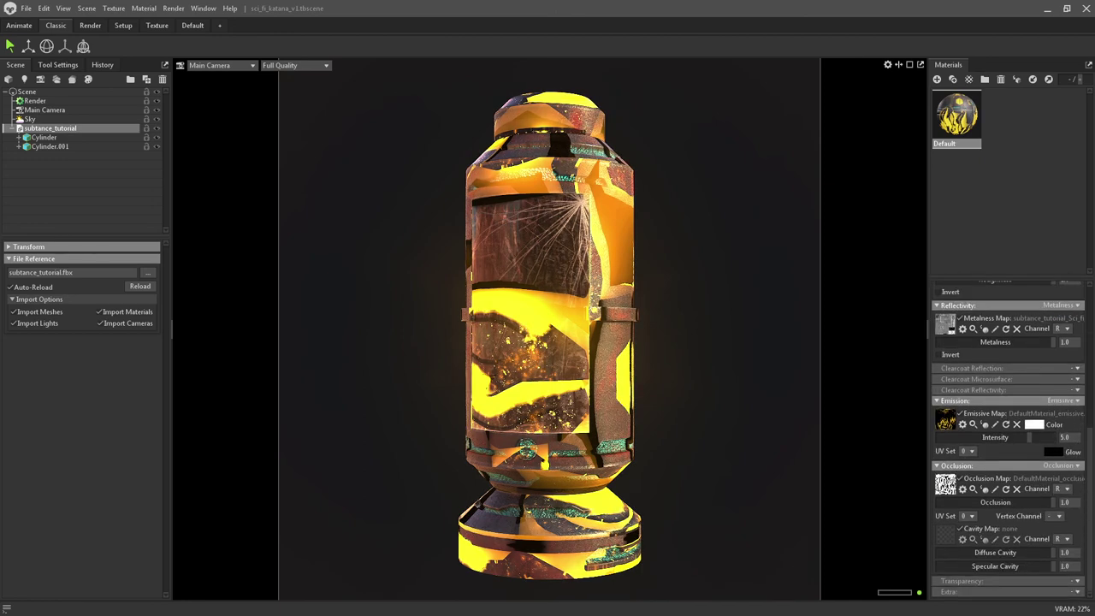
left_click_drag(1077, 400, 948, 428)
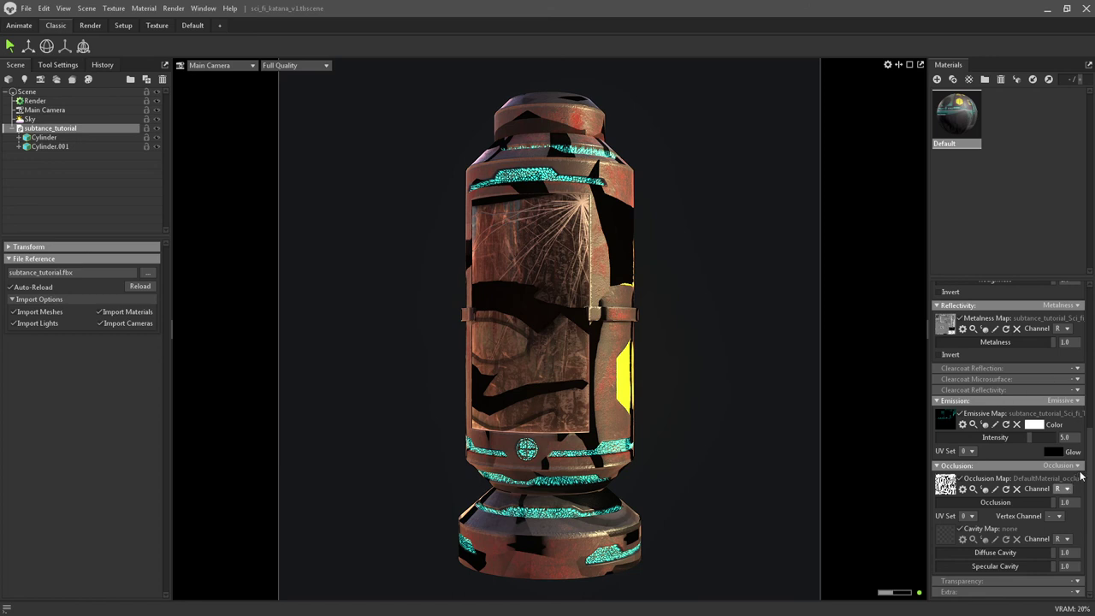
- Turn off occlusion and set the material's transparency mode to Dither
left_click(1051, 481)
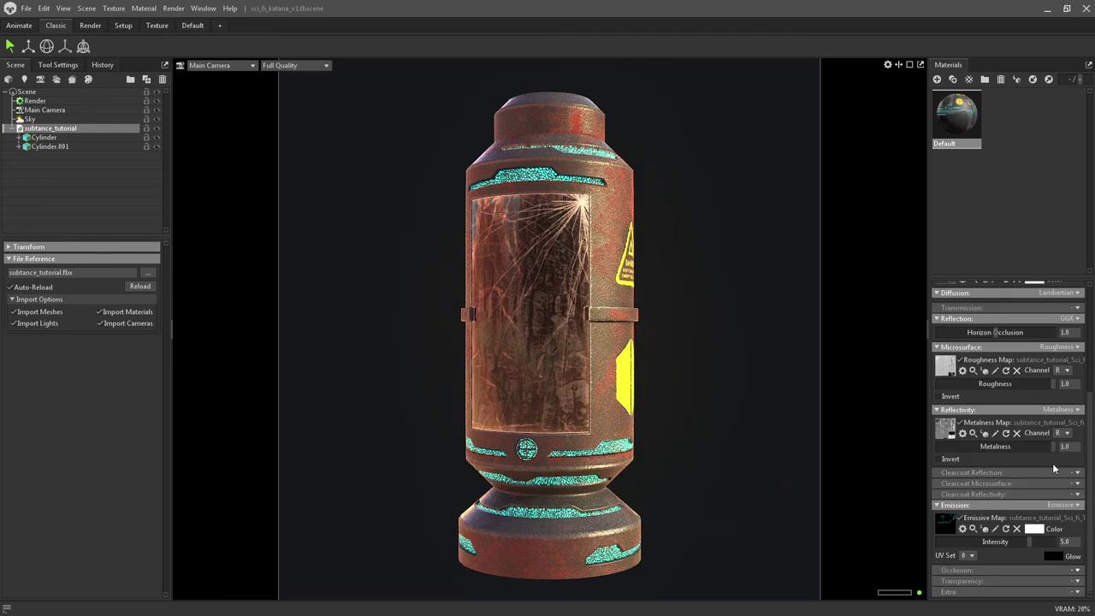
left_click(1077, 582)
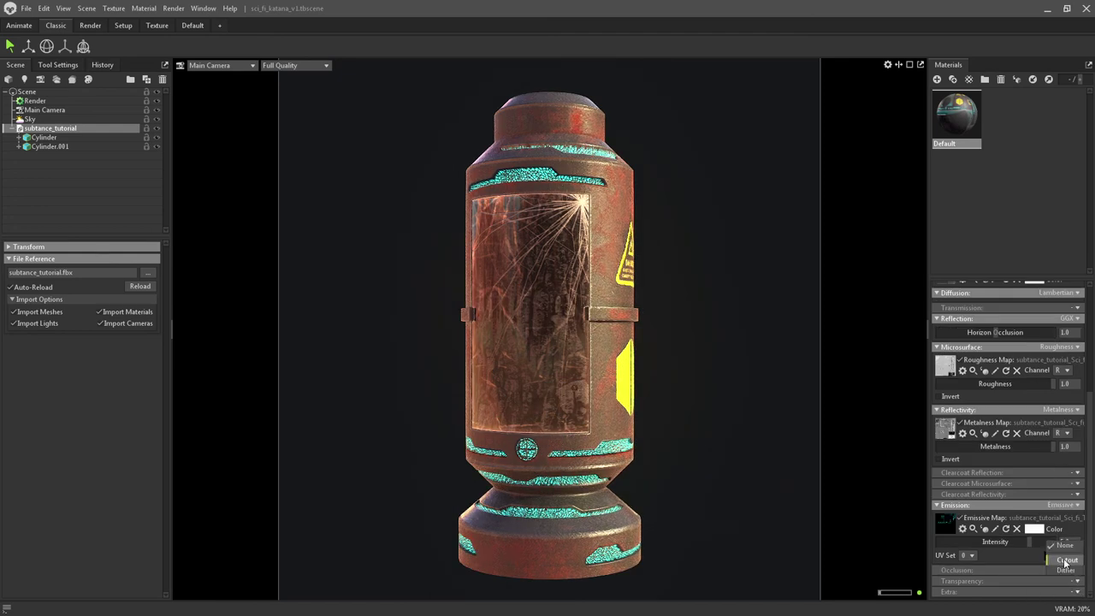
left_click(1066, 570)
scroll(1052, 432, "down", 1)
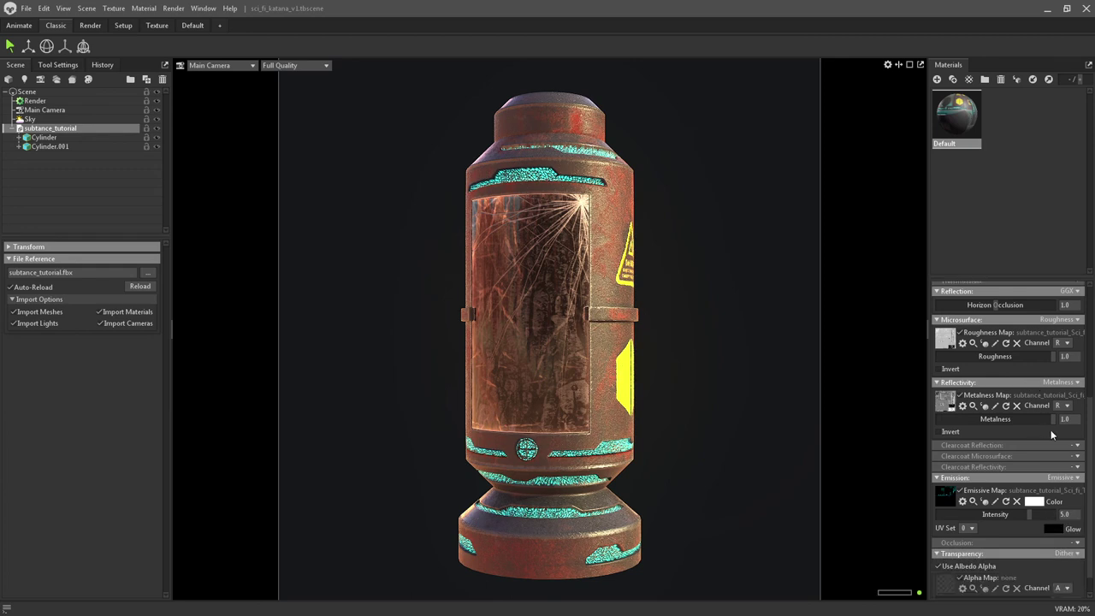
scroll(1050, 430, "down", 1)
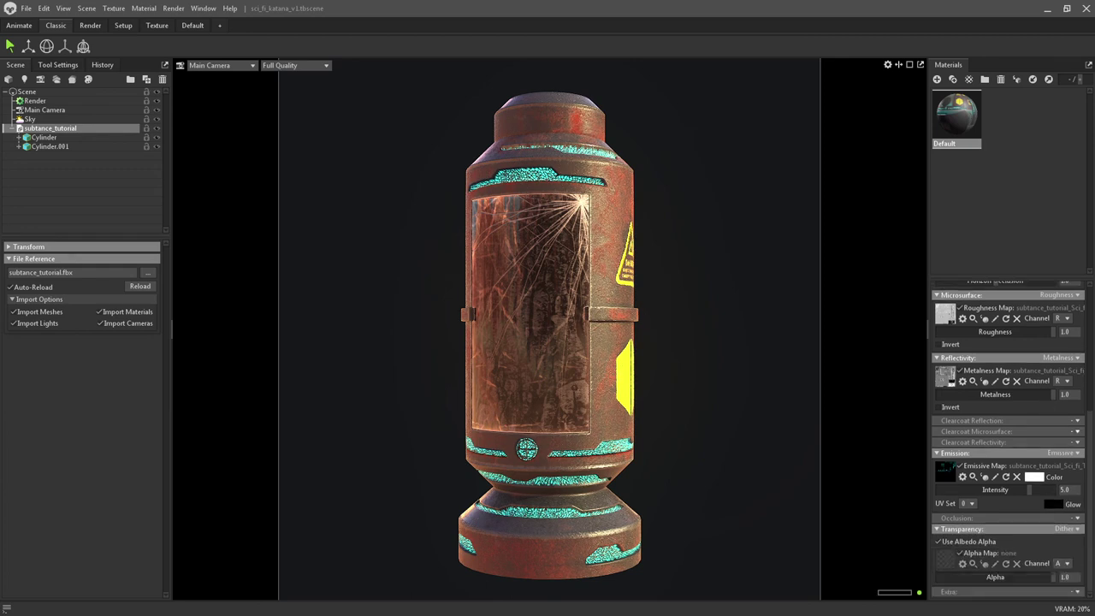
- Assign the alpha texture as Alpha Map on channel R, then orbit the tube
left_click(946, 586)
left_click(1068, 568)
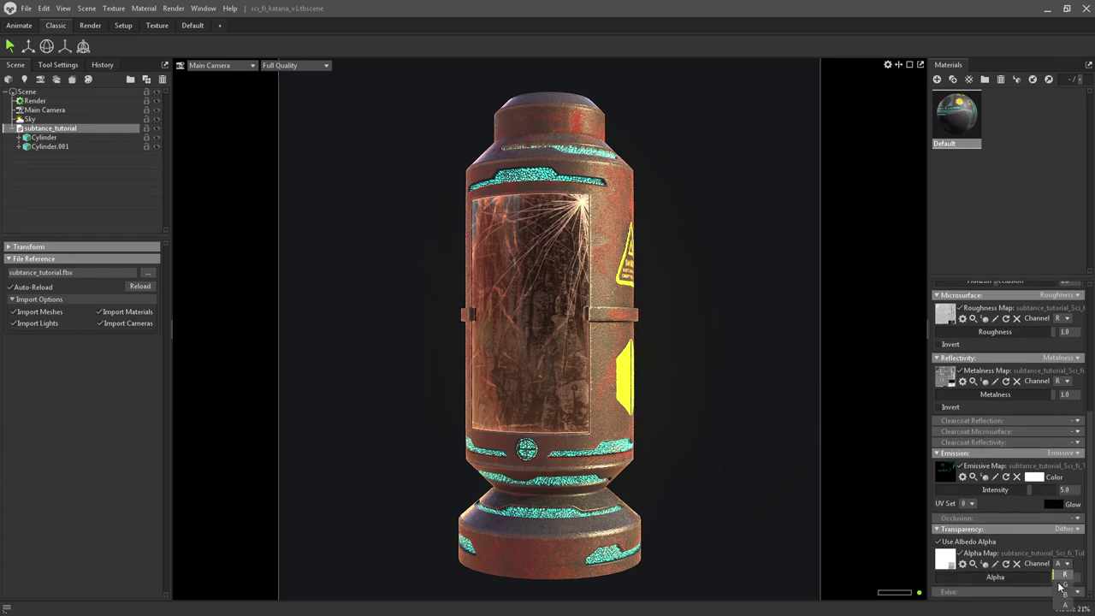
left_click(1063, 578)
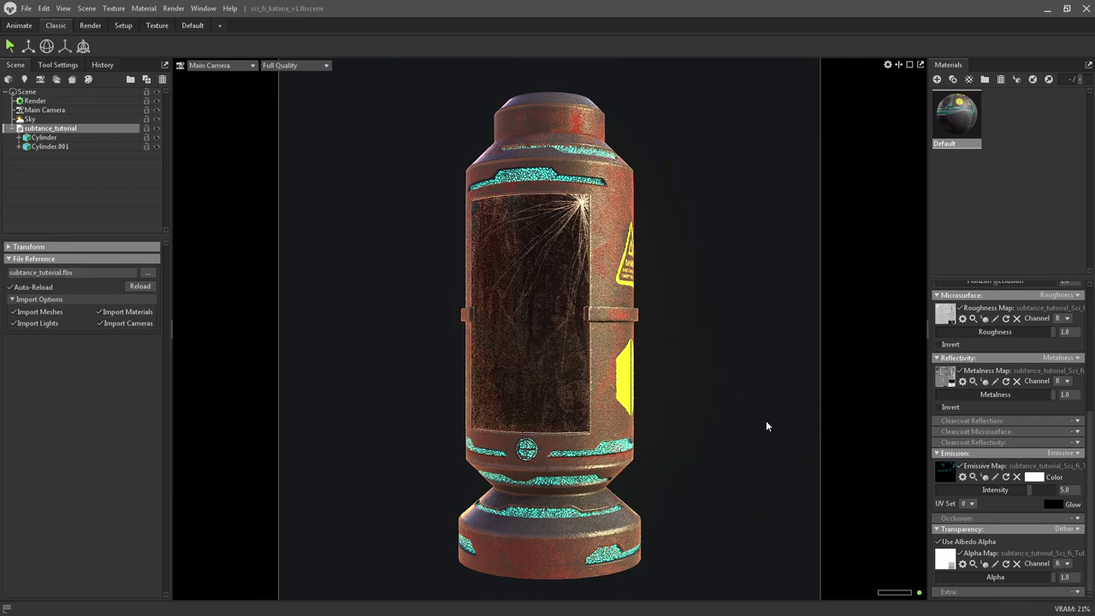
left_click(666, 380)
mouse_move(752, 368)
left_mouse_down()
mouse_move(629, 374)
mouse_move(659, 379)
left_mouse_up()
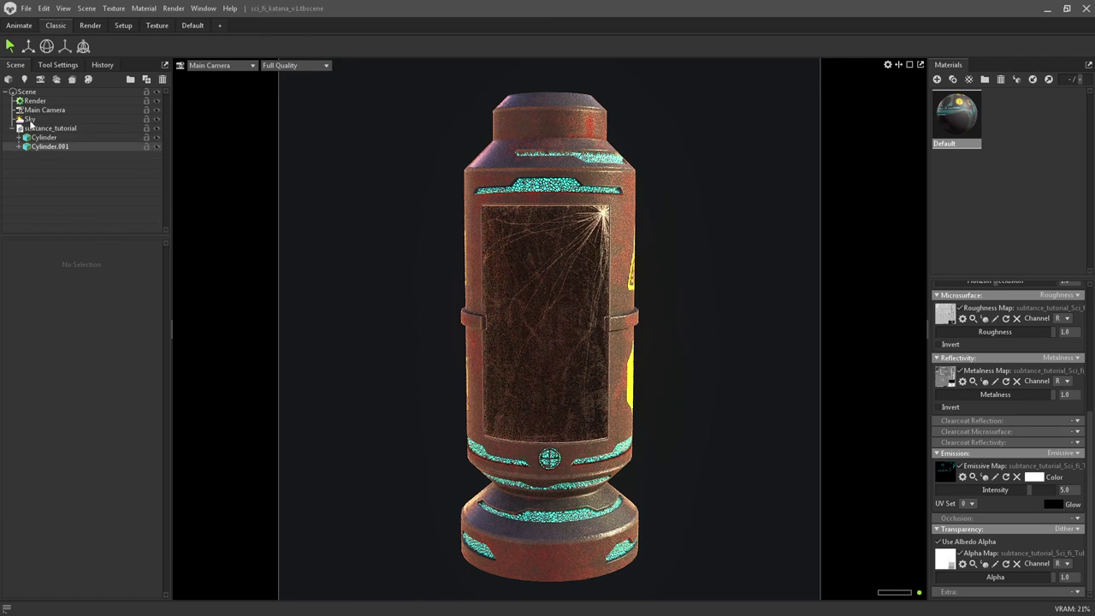
- Load a desert sky image, raise its brightness and rotate it around the tube
left_click(30, 121)
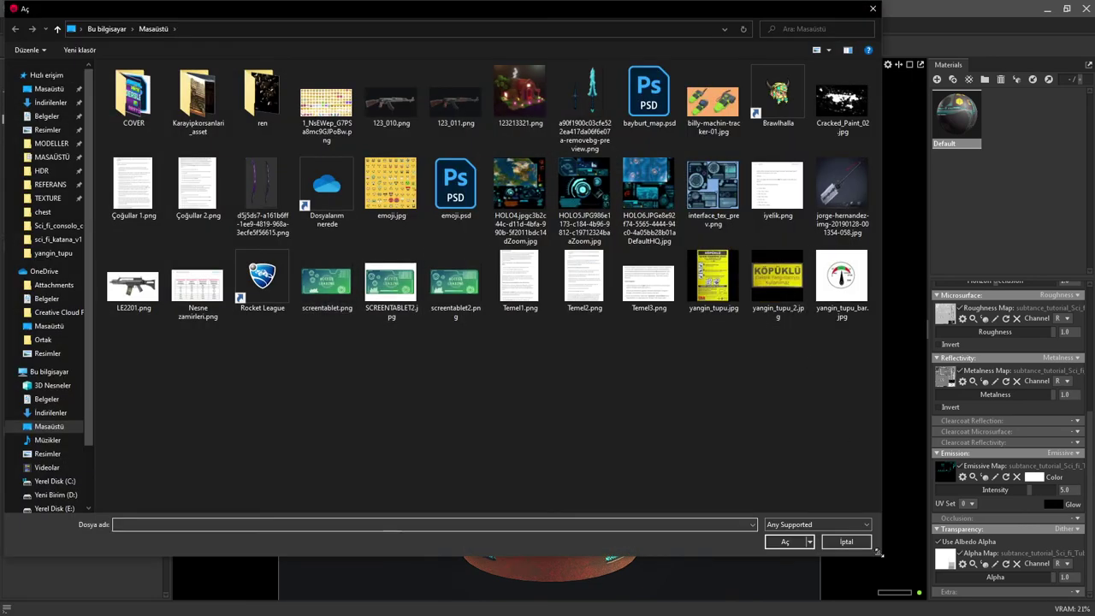
left_click(847, 543)
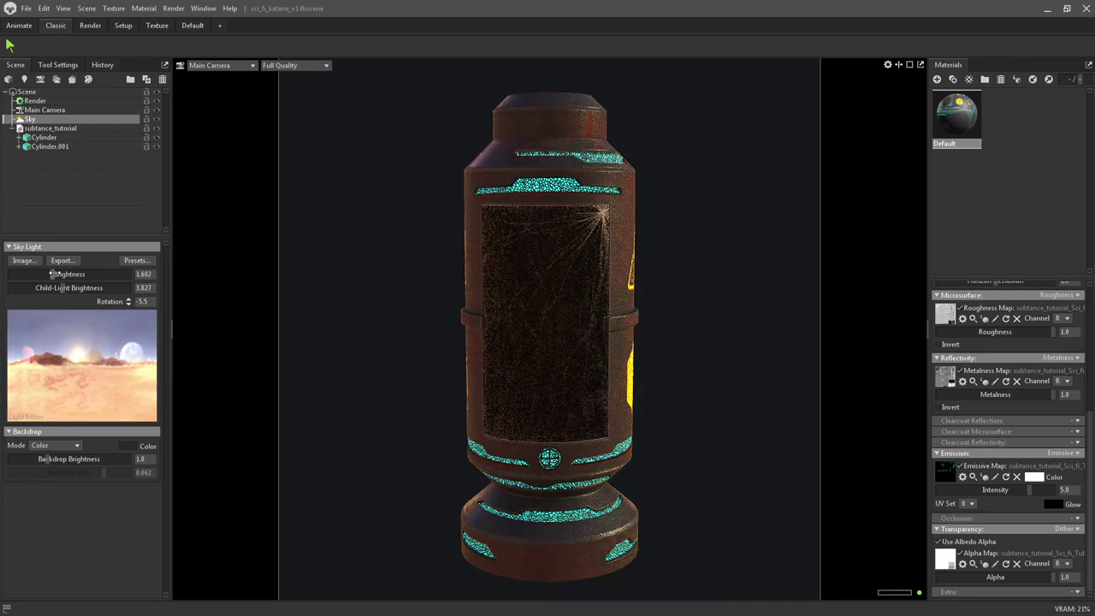
left_click_drag(51, 274, 531, 264)
mouse_move(530, 263)
right_mouse_down("shift")
mouse_move(720, 269)
mouse_move(750, 274)
mouse_move(716, 290)
mouse_move(755, 293)
mouse_move(727, 305)
mouse_move(755, 299)
right_mouse_up("shift")
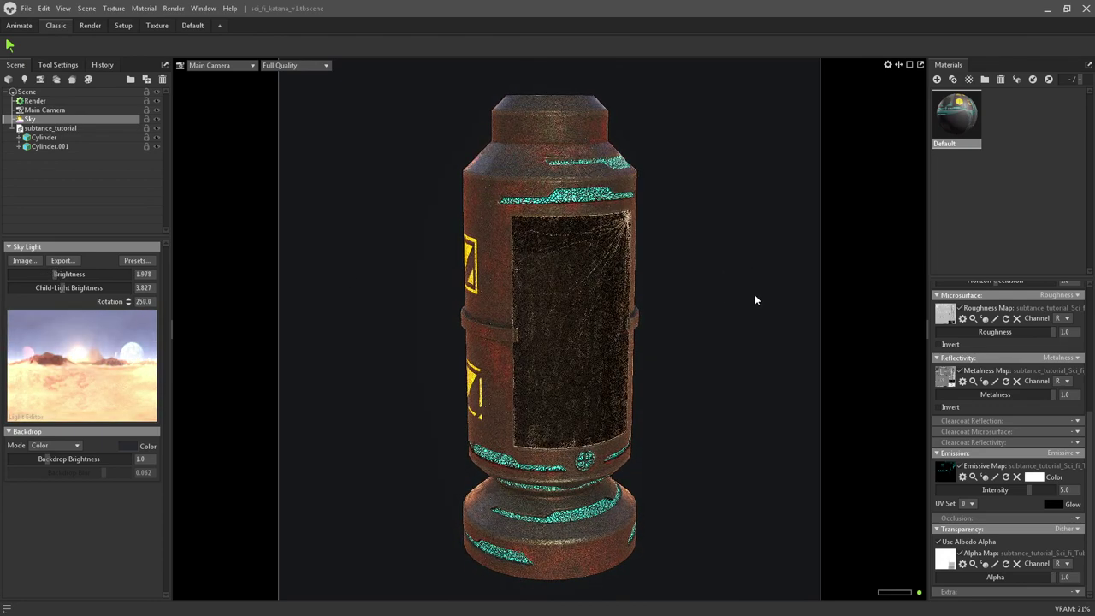
left_click(734, 293)
middle_click_drag(718, 299, 673, 310)
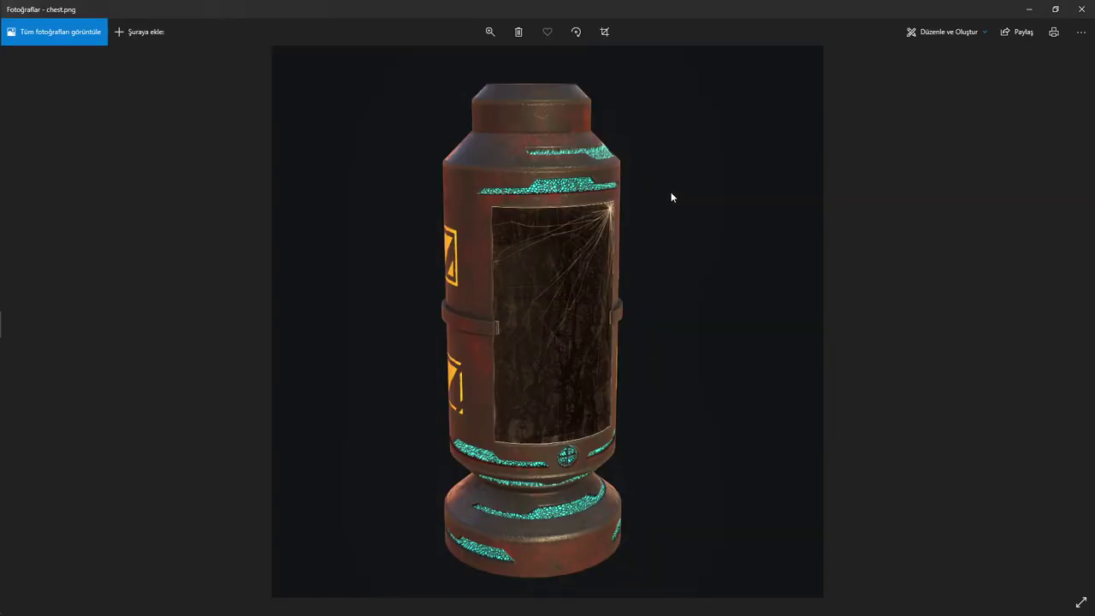
- Zoom into the chest.png render and pan around to inspect its detail
left_click(490, 32)
left_click_drag(437, 61, 464, 64)
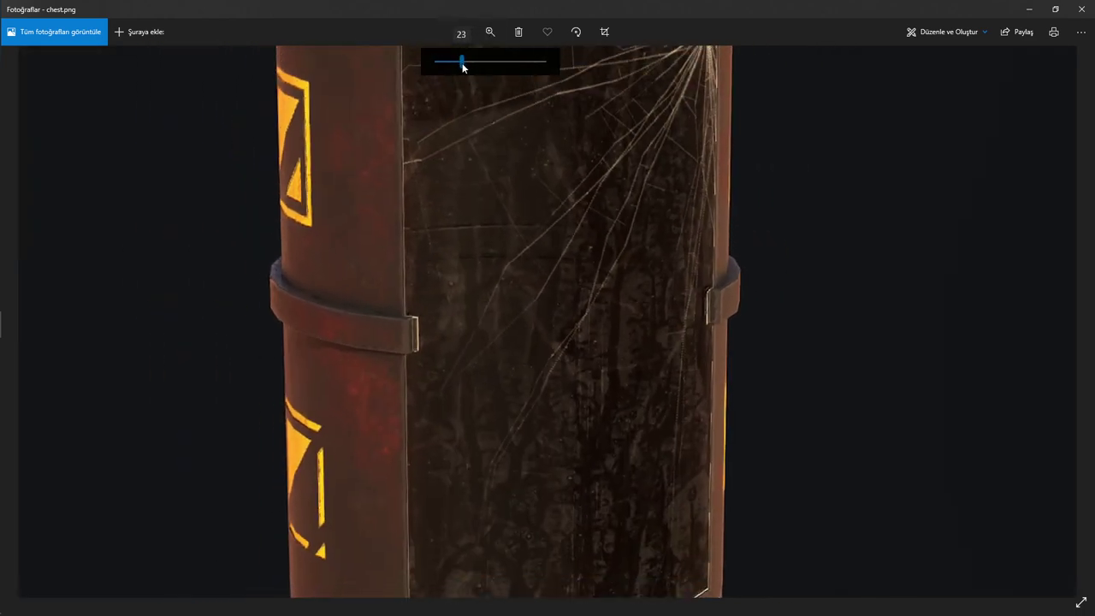
scroll(683, 358, "up", 2)
scroll(683, 358, "up", 3)
scroll(573, 321, "up", 2)
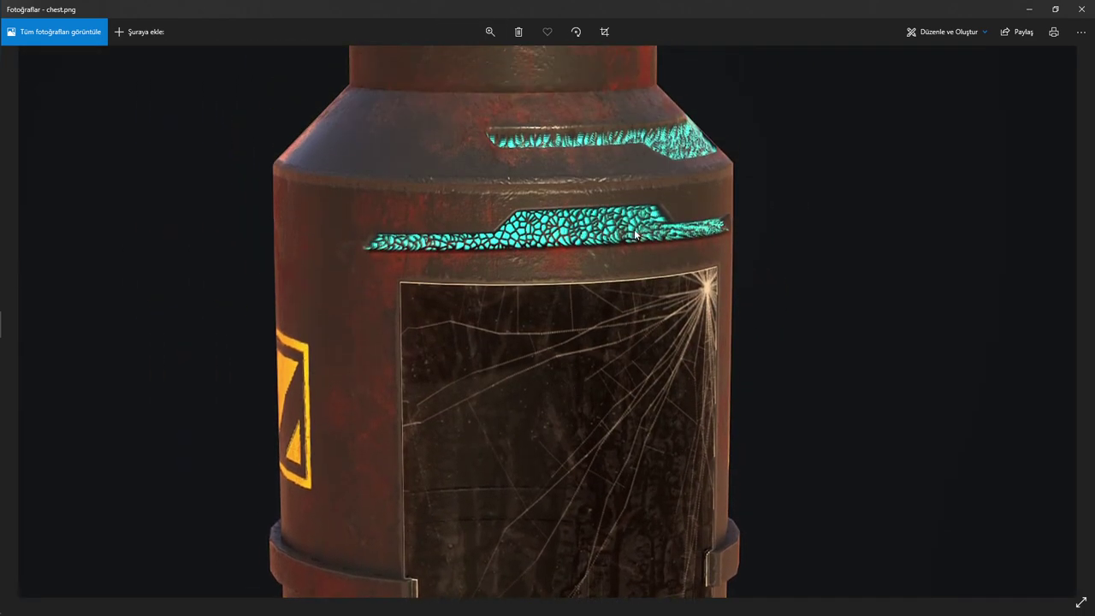
scroll(588, 191, "up", 1)
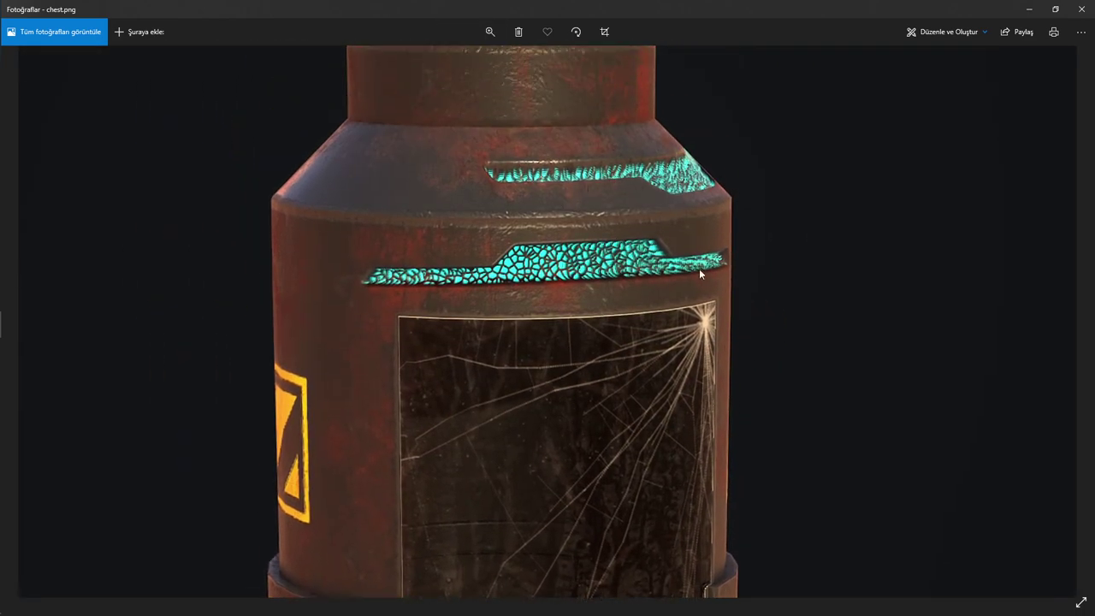
scroll(699, 268, "down", 2)
scroll(662, 340, "down", 2)
scroll(635, 224, "down", 5)
scroll(522, 383, "down", 3)
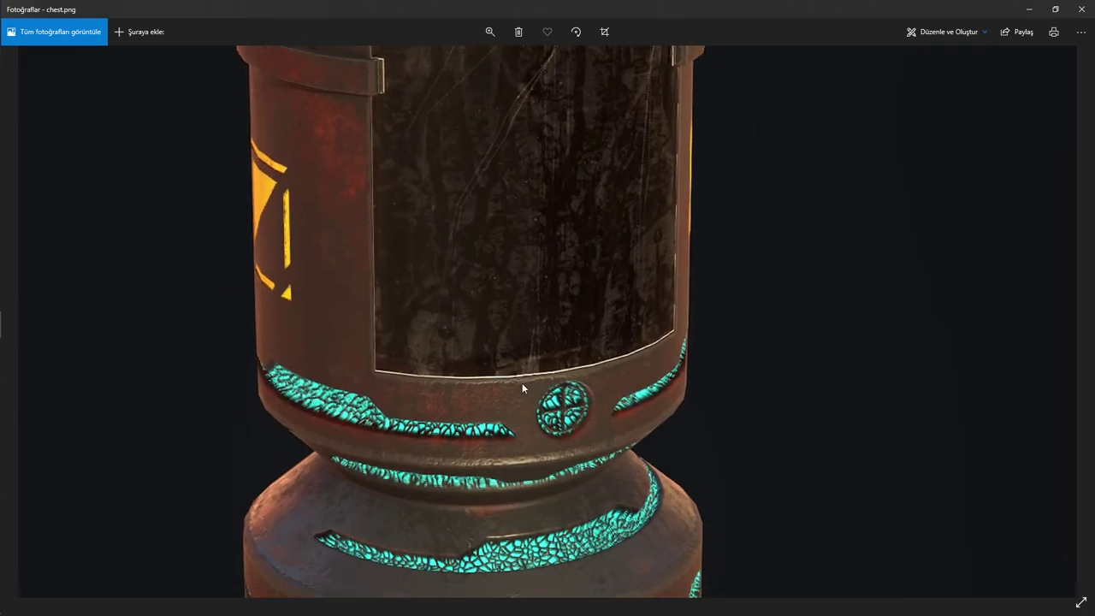
scroll(395, 428, "down", 1)
scroll(431, 425, "down", 2)
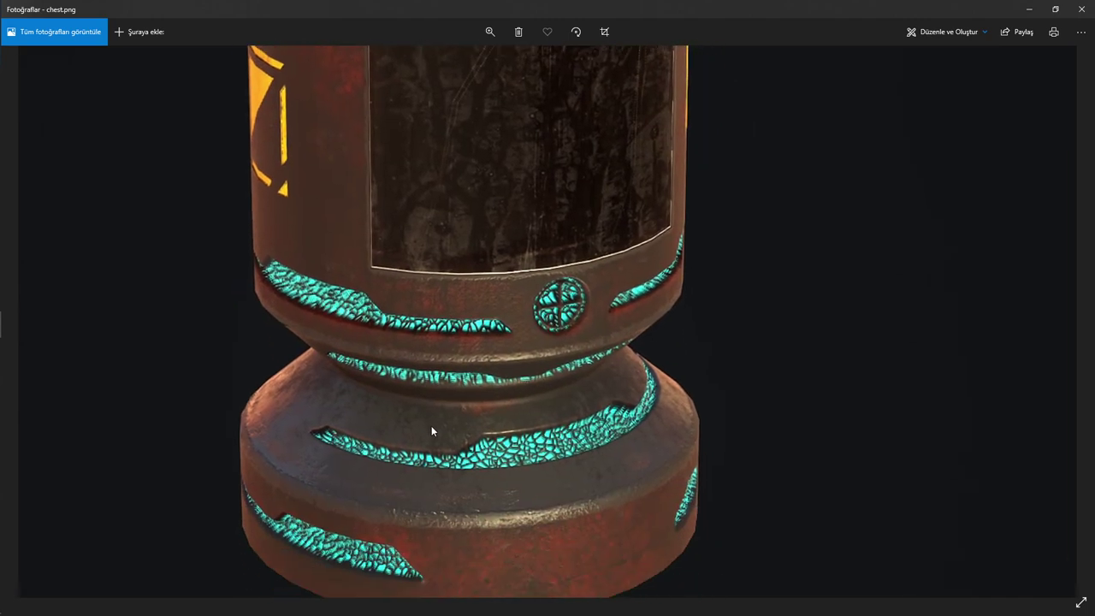
scroll(400, 409, "down", 2)
scroll(513, 371, "up", 1)
scroll(536, 299, "up", 3)
scroll(519, 371, "up", 2)
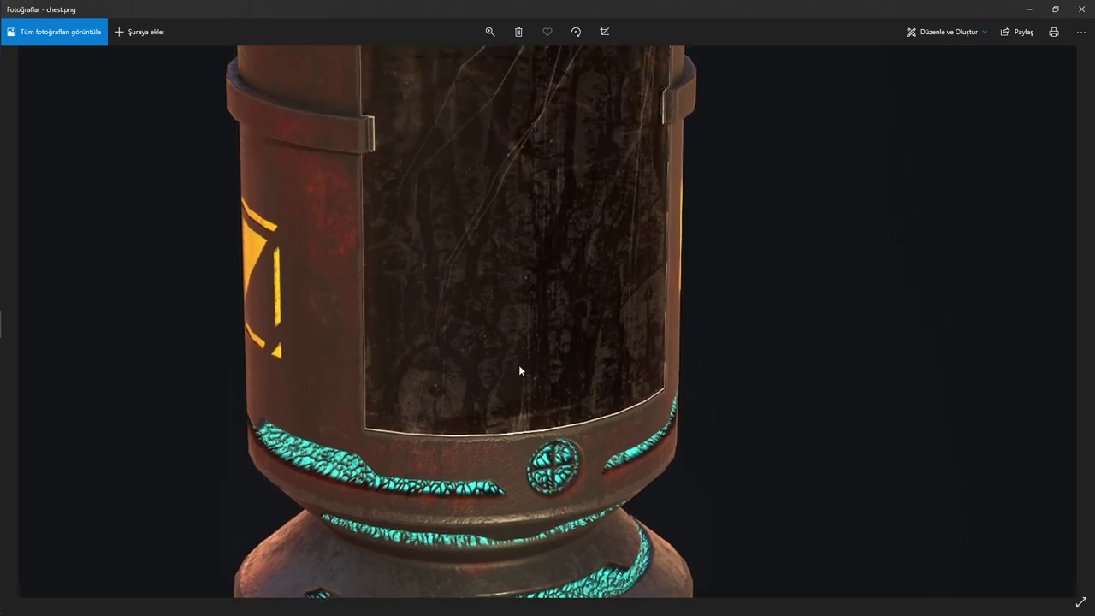
scroll(515, 385, "up", 2)
scroll(515, 385, "up", 3)
- Zoom back out to fit the whole render, then close Photos
left_click(489, 31)
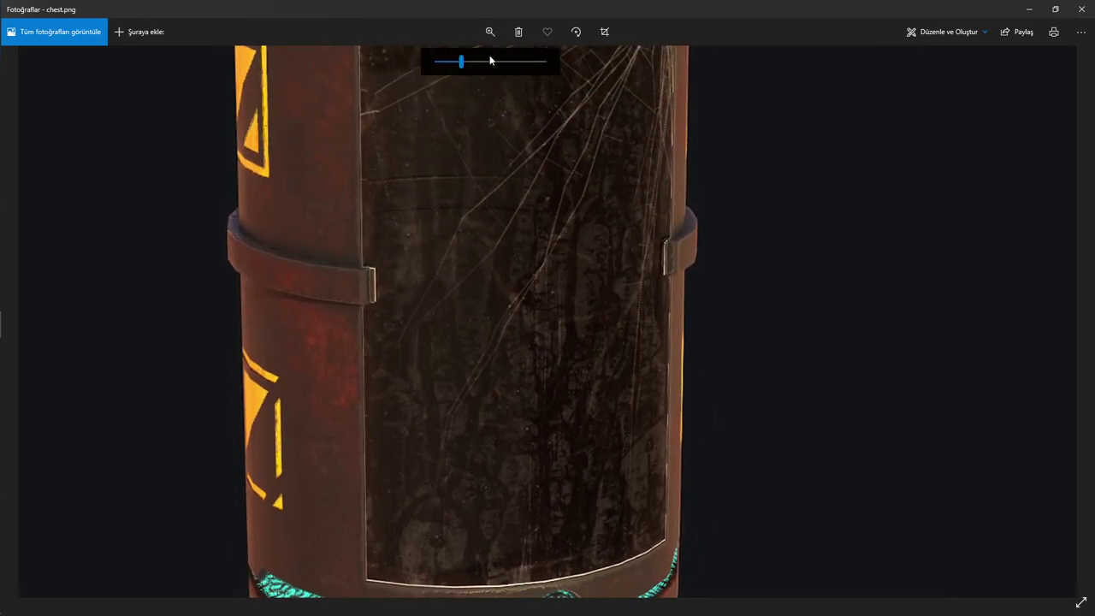
left_click_drag(491, 59, 433, 63)
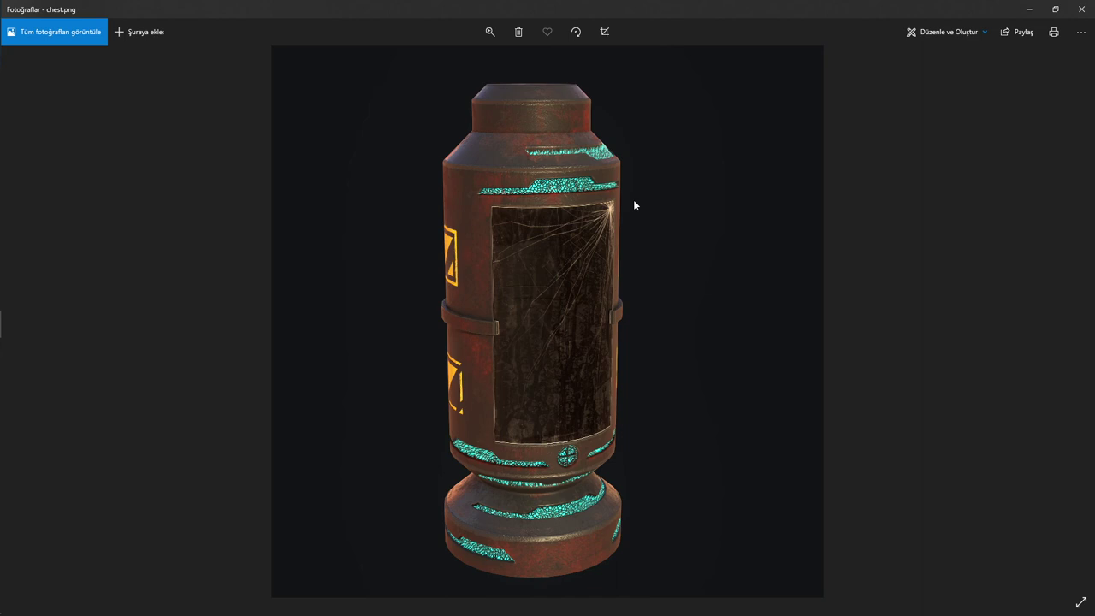
left_click(1082, 9)
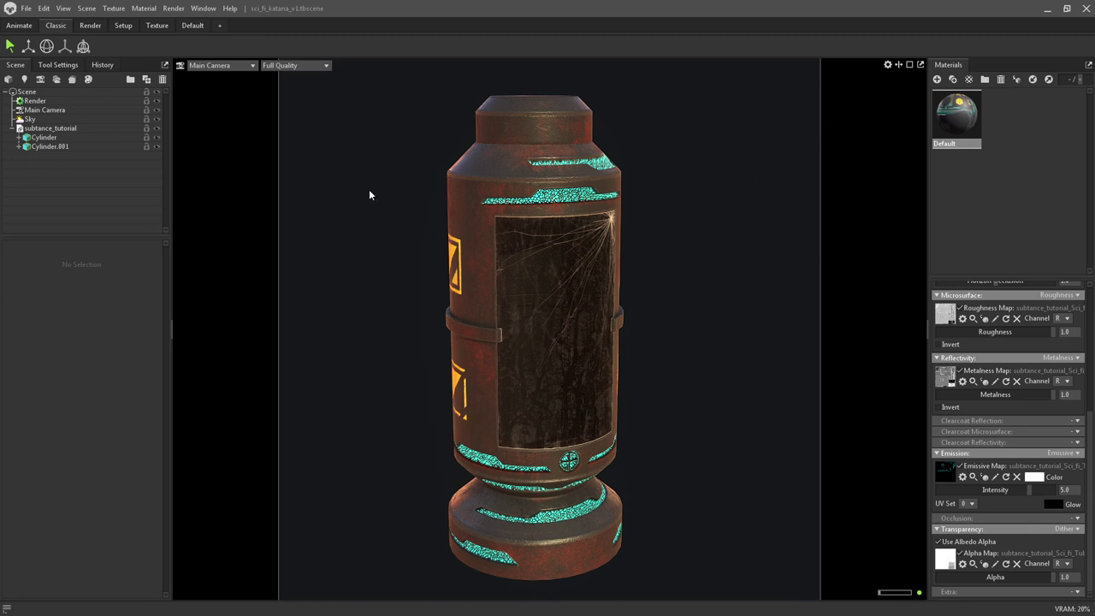
- Minimize Toolbag, switch Discord to the w-i-p-çalışmalar channel, then minimize Discord
left_click(1046, 8)
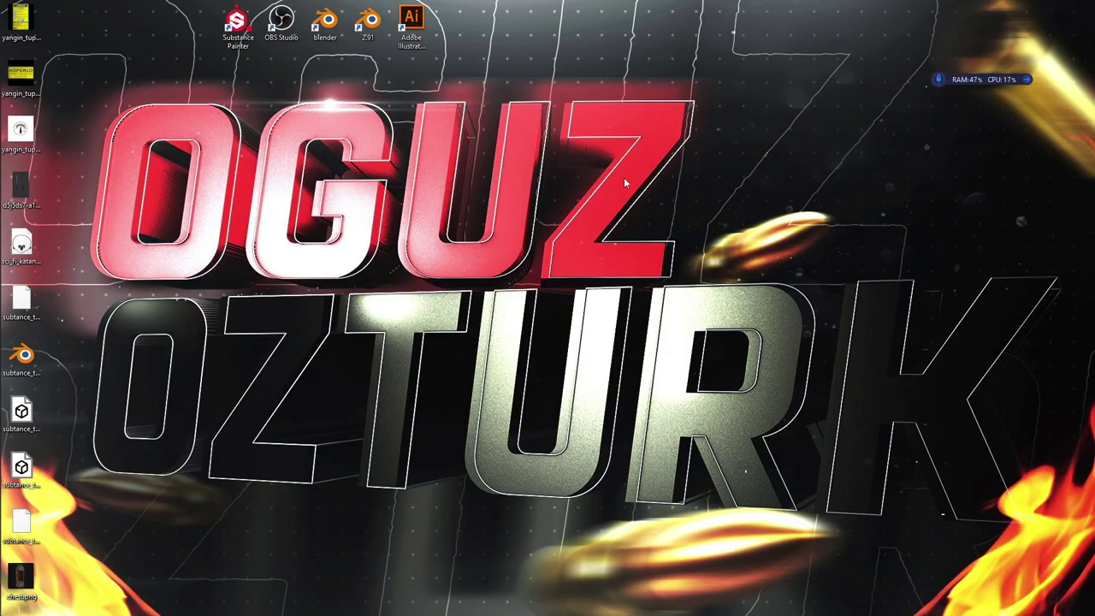
left_click(17, 190)
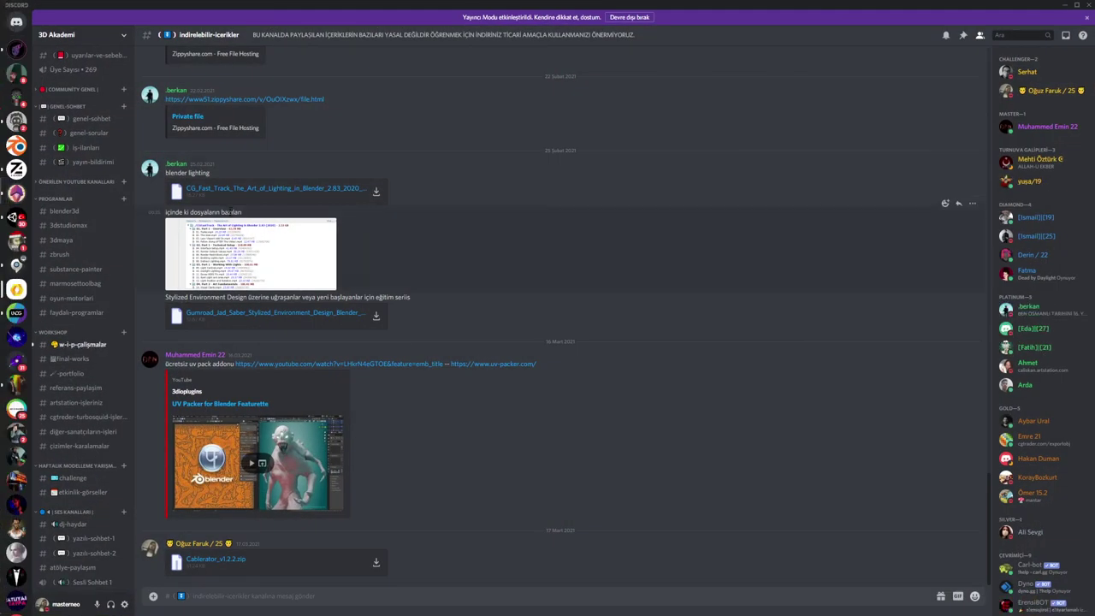
scroll(102, 270, "down", 1)
scroll(103, 270, "up", 3)
scroll(102, 260, "up", 2)
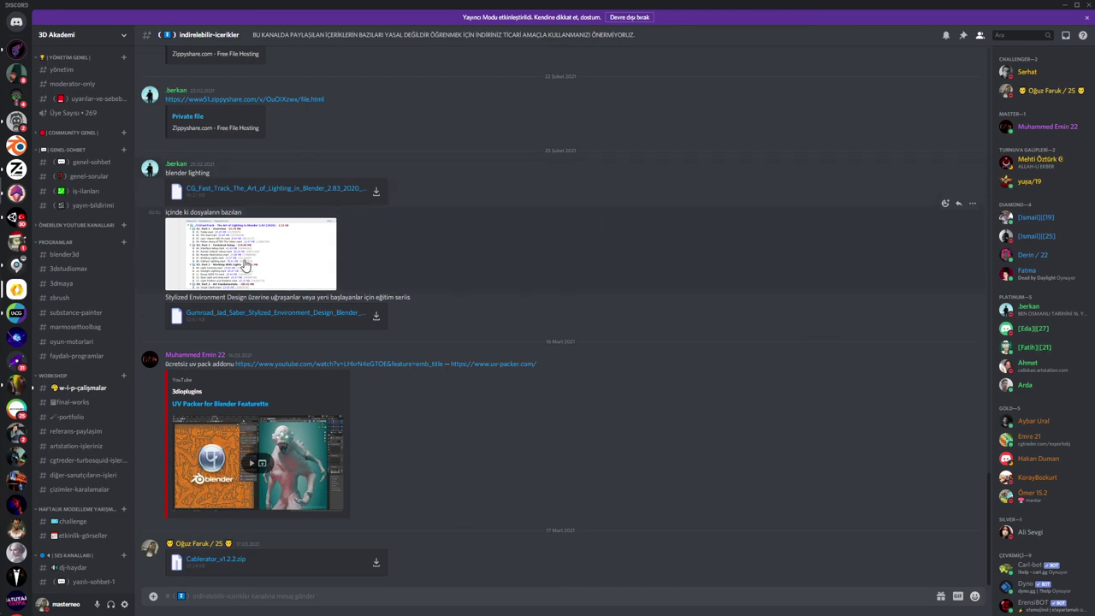
left_click(68, 389)
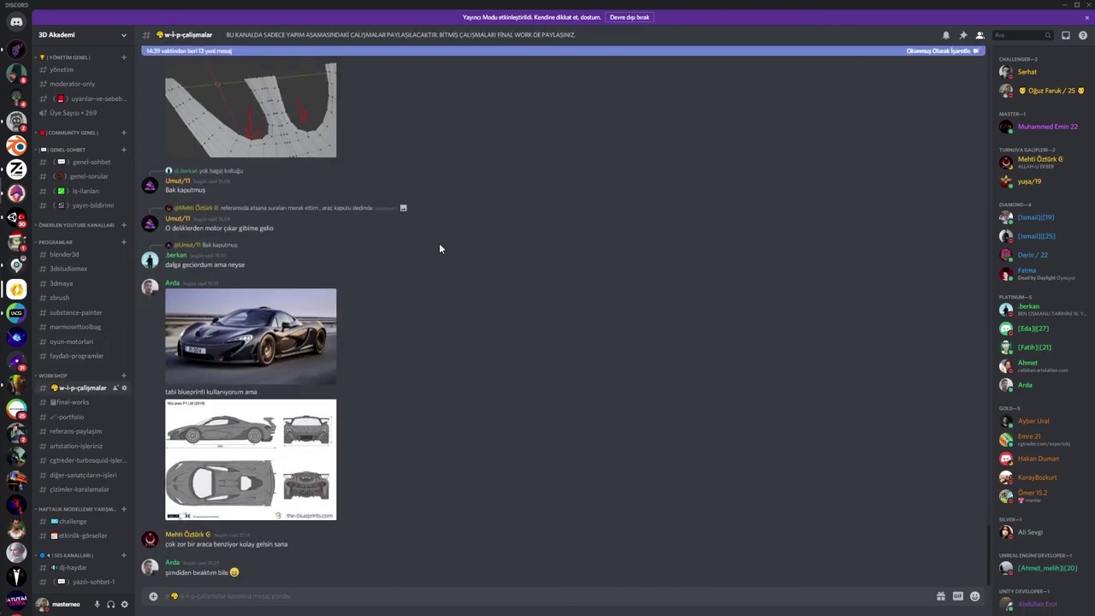
left_click(1063, 5)
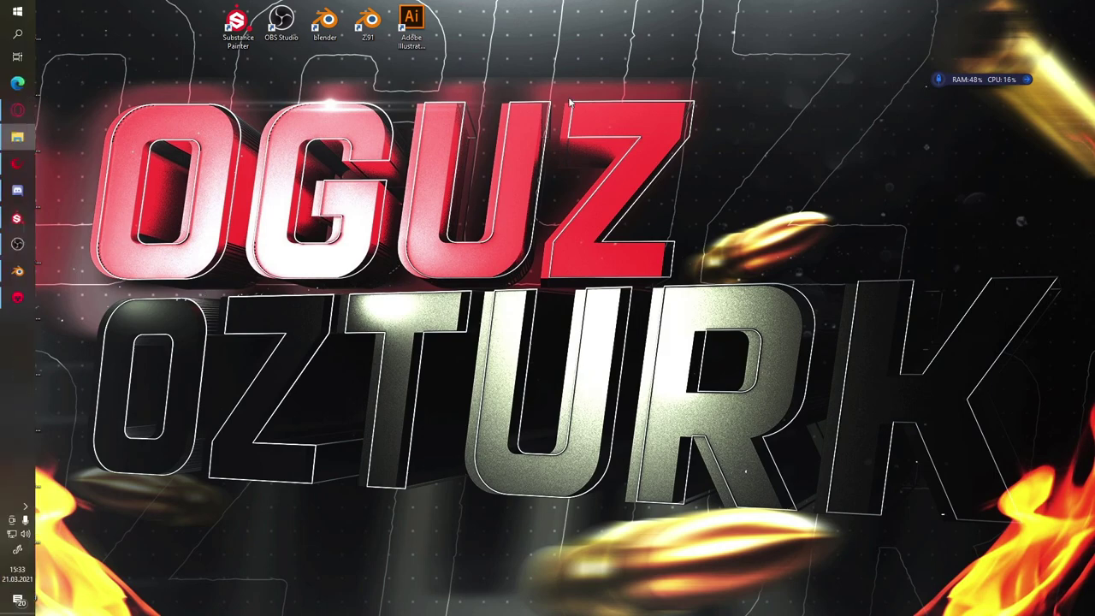